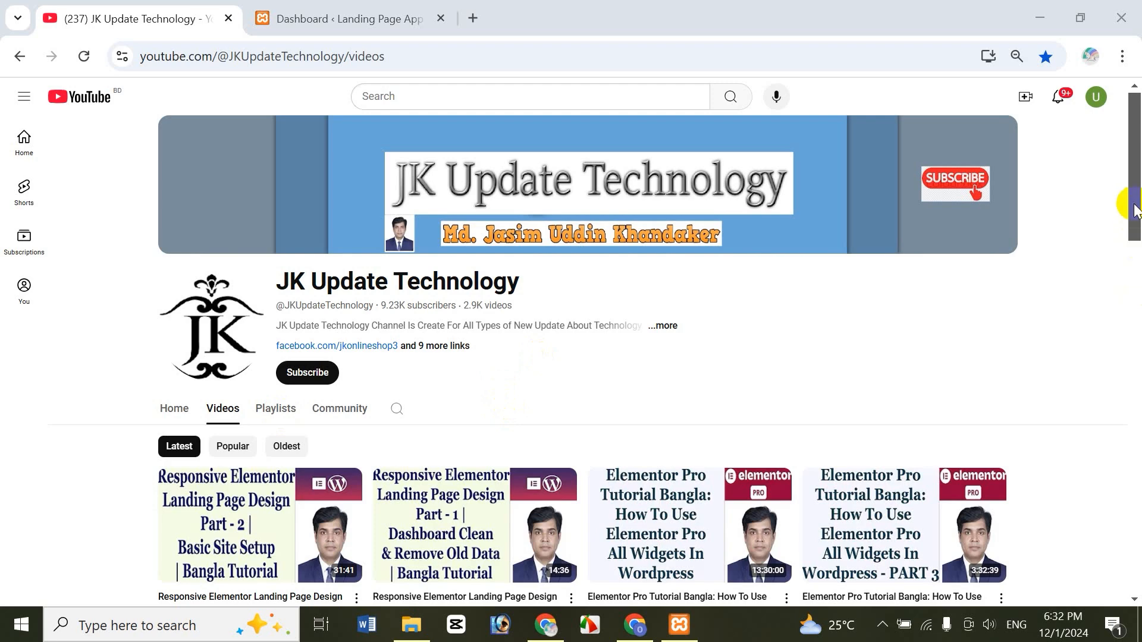
- Browse the YouTube channel's playlists, then return to its video list
{"action": "scroll", "coordinate": [1133, 200], "scroll_direction": "down", "scroll_amount": 2}
{"action": "scroll", "coordinate": [1133, 199], "scroll_direction": "up", "scroll_amount": 2}
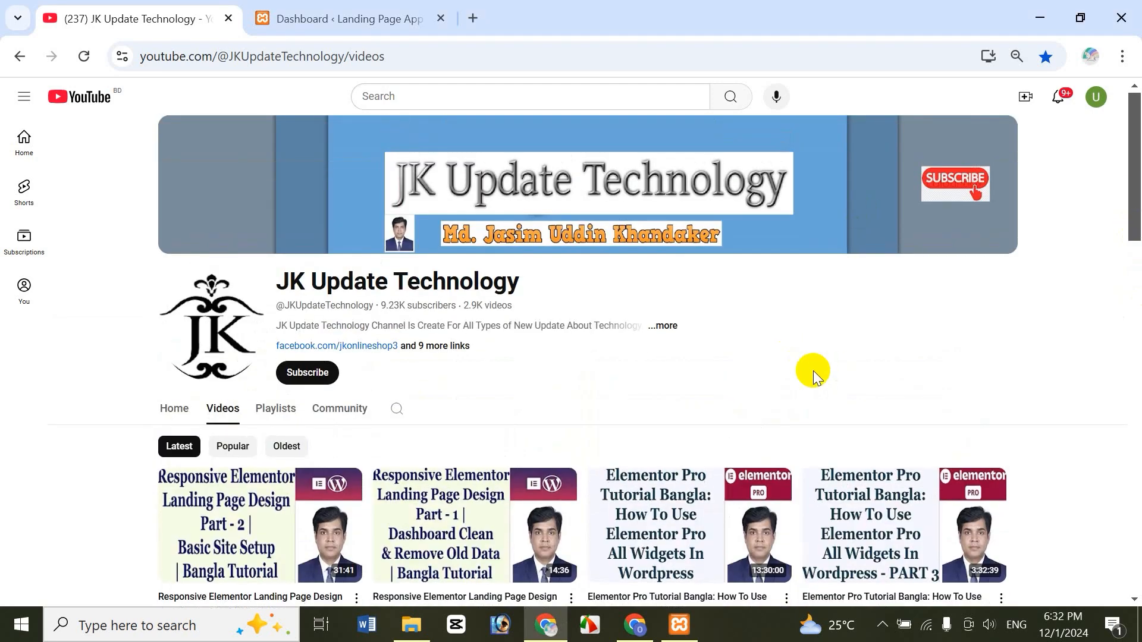
{"action": "left_click_drag", "start_coordinate": [1133, 224], "coordinate": [1135, 281]}
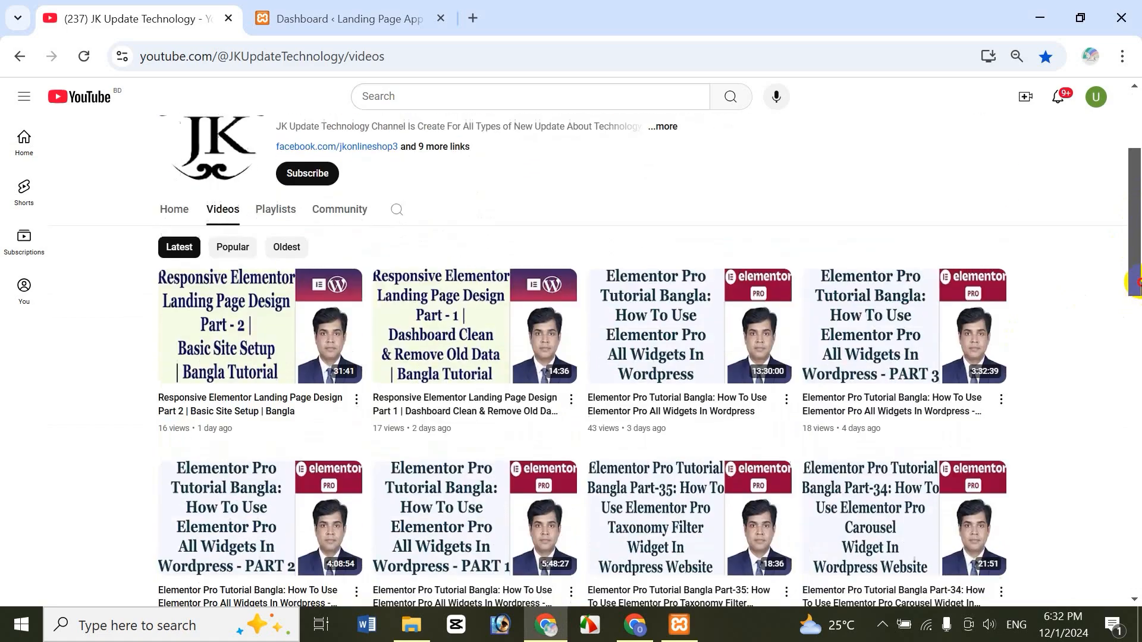
{"action": "scroll", "coordinate": [1135, 282], "scroll_direction": "up", "scroll_amount": 3}
{"action": "left_click", "coordinate": [272, 403]}
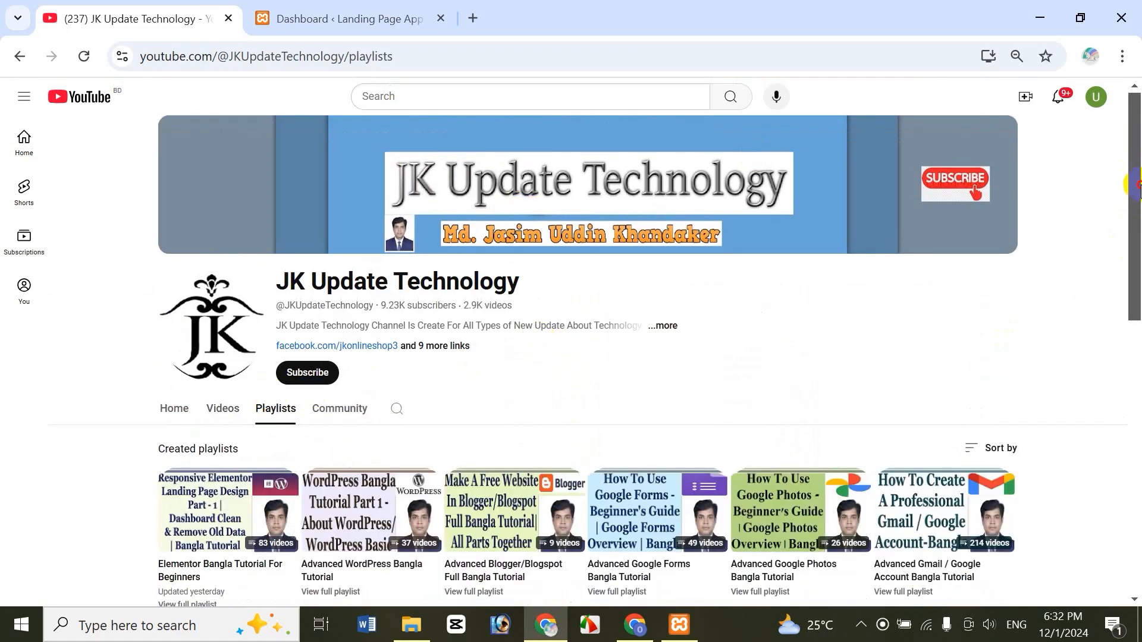
{"action": "scroll", "coordinate": [1136, 189], "scroll_direction": "down", "scroll_amount": 1}
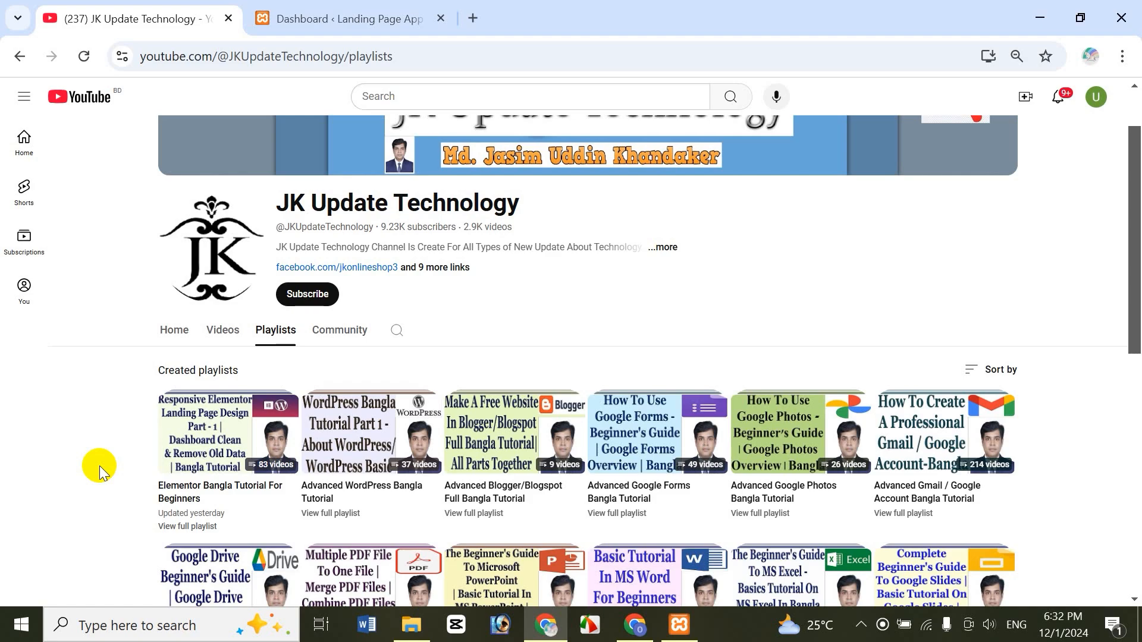
{"action": "scroll", "coordinate": [1136, 351], "scroll_direction": "down", "scroll_amount": 1}
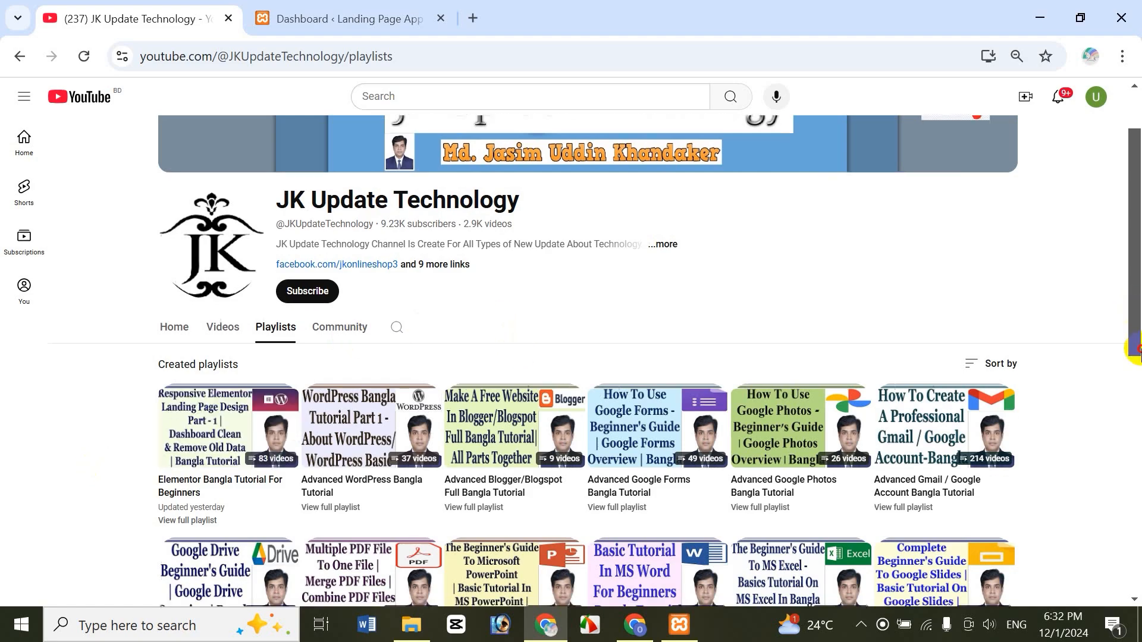
{"action": "left_click_drag", "start_coordinate": [1136, 351], "coordinate": [1136, 446]}
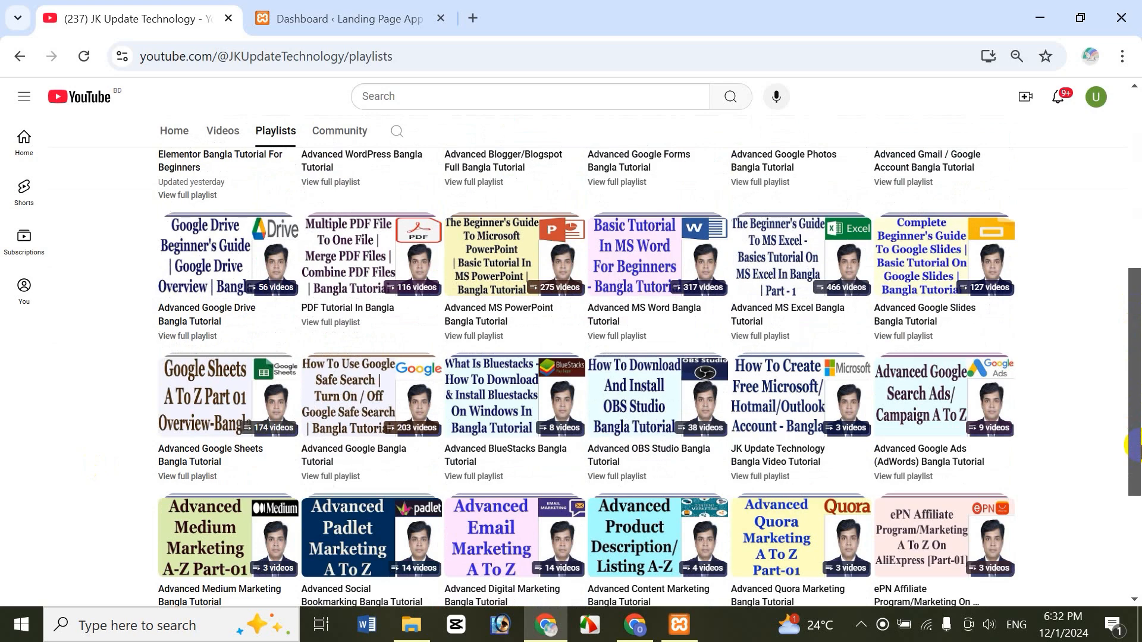
{"action": "scroll", "coordinate": [253, 410], "scroll_direction": "up", "scroll_amount": 7}
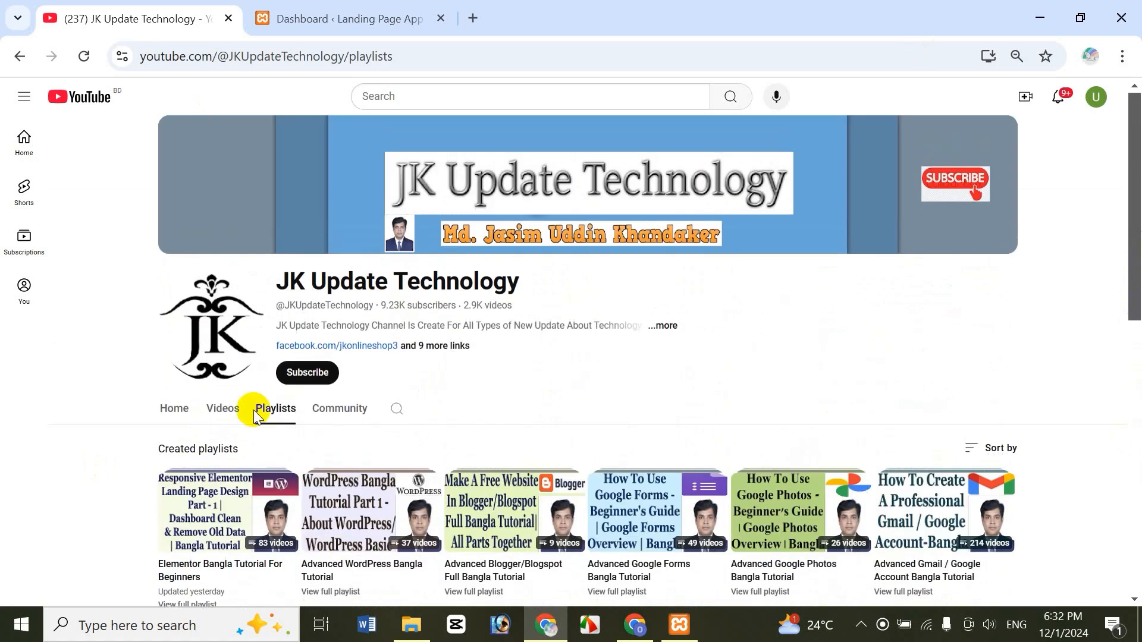
{"action": "left_click", "coordinate": [223, 409]}
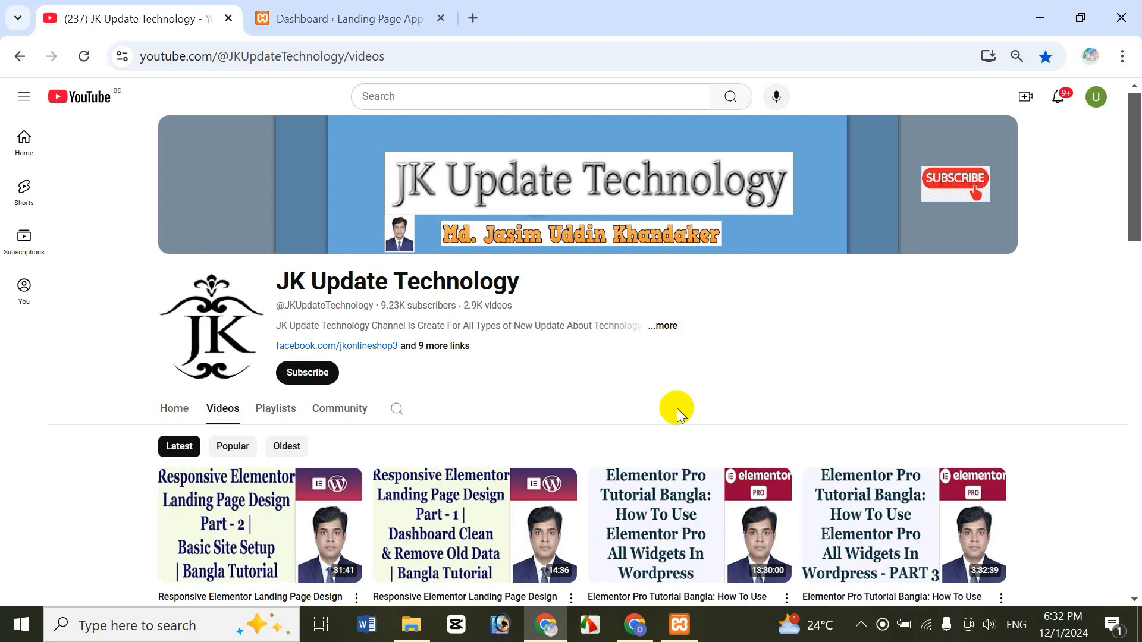
- Open the online site's WordPress login page in a new tab, then close it and go back to YouTube
{"action": "left_click", "coordinate": [473, 20]}
{"action": "type", "text": "j"}
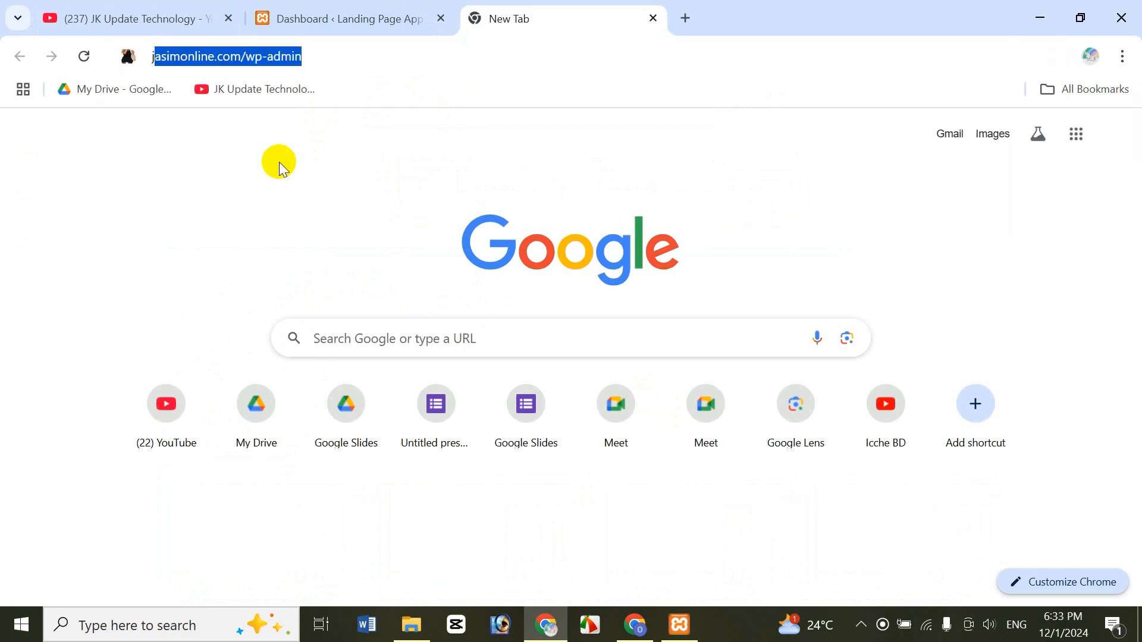
{"action": "key", "text": "Right"}
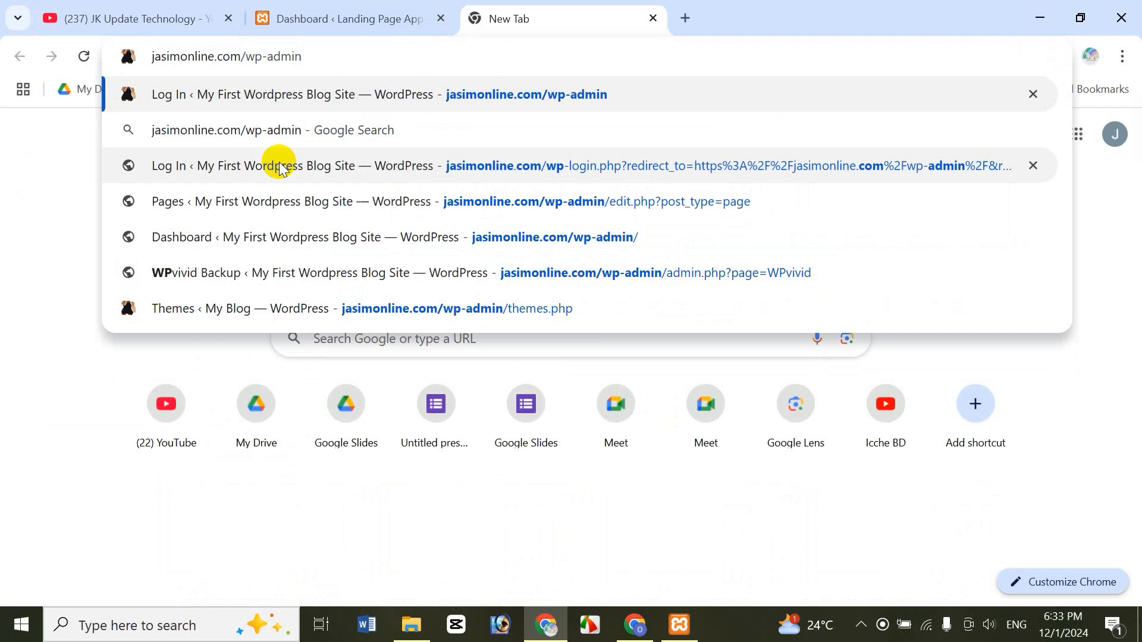
{"action": "left_click", "coordinate": [279, 166]}
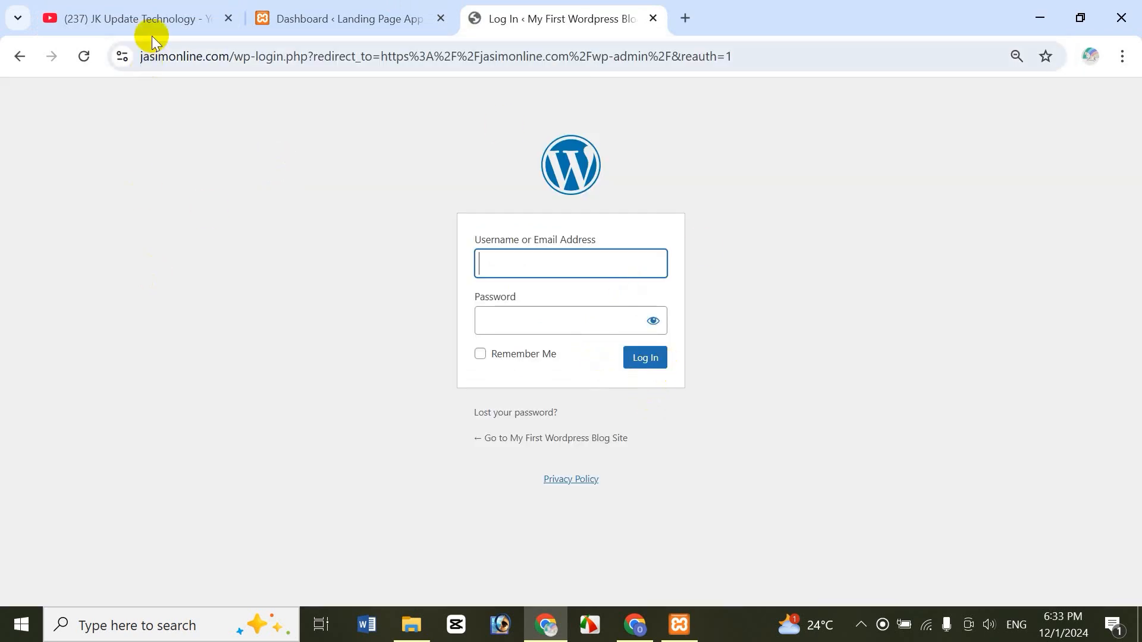
{"action": "left_click", "coordinate": [314, 22]}
{"action": "left_click", "coordinate": [573, 16]}
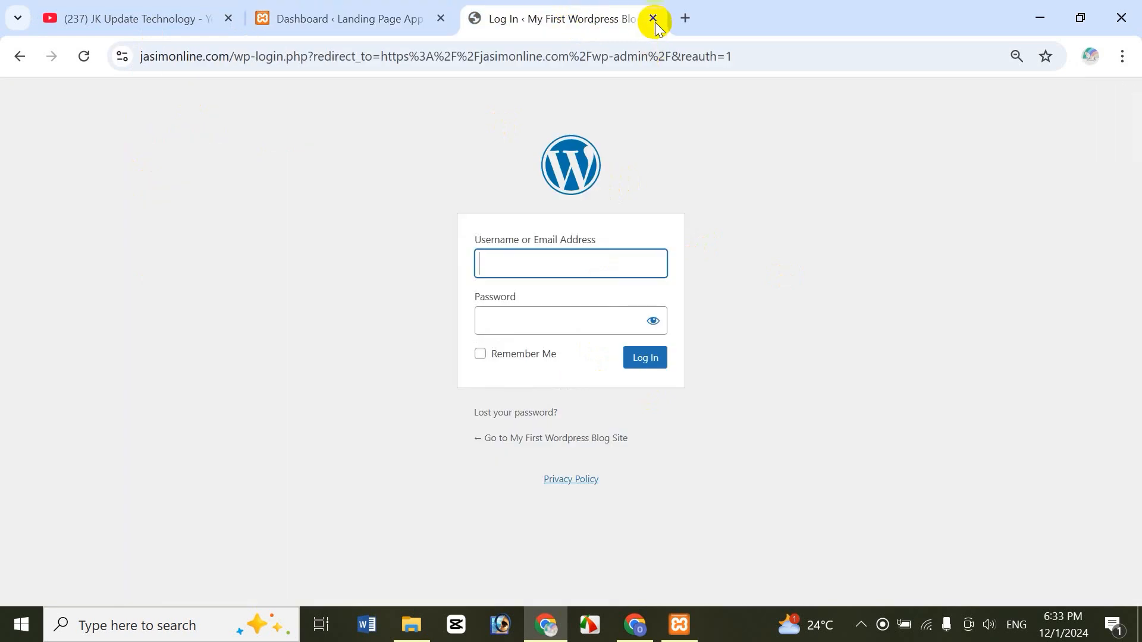
{"action": "left_click", "coordinate": [653, 18]}
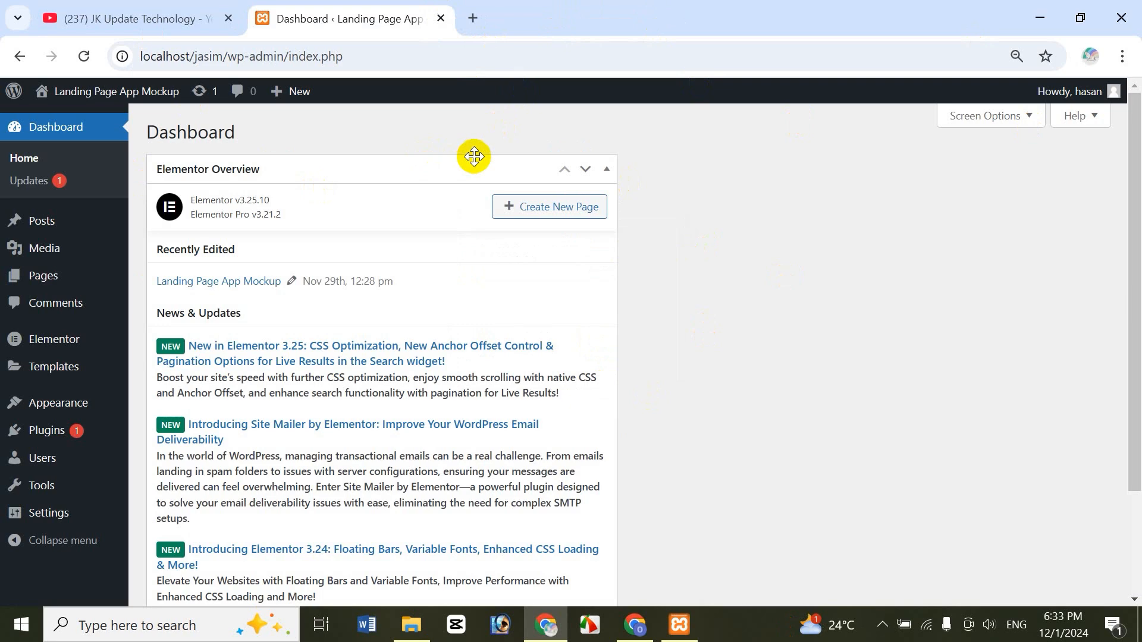
{"action": "left_click", "coordinate": [146, 14]}
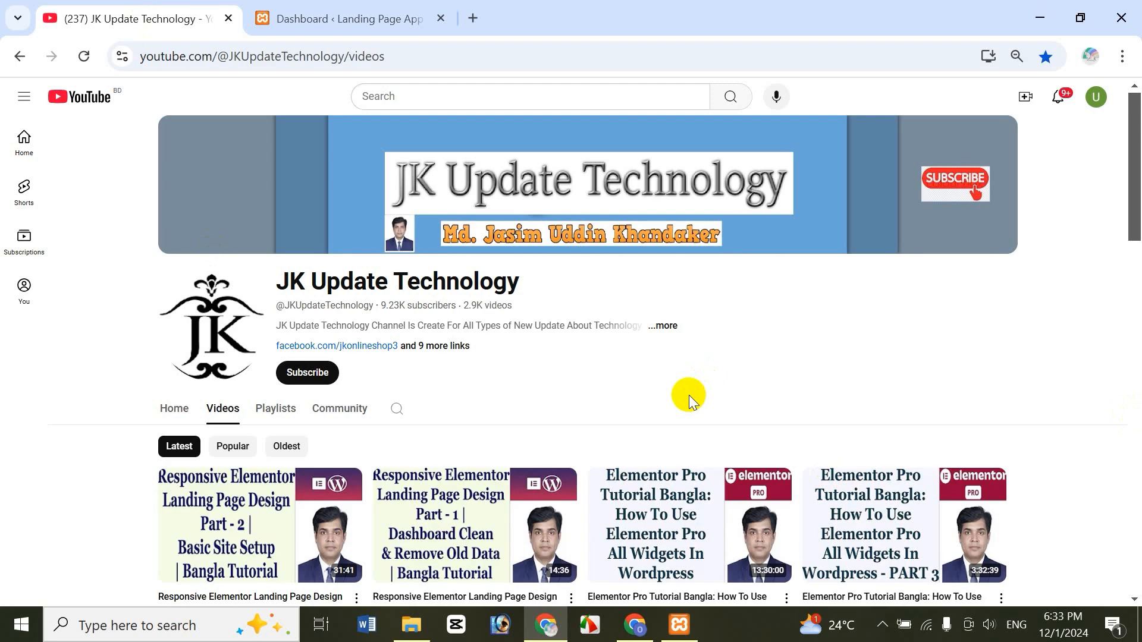
- Launch the XAMPP Control Panel from Windows search, then minimize it
{"action": "left_click", "coordinate": [134, 628]}
{"action": "type", "text": "a"}
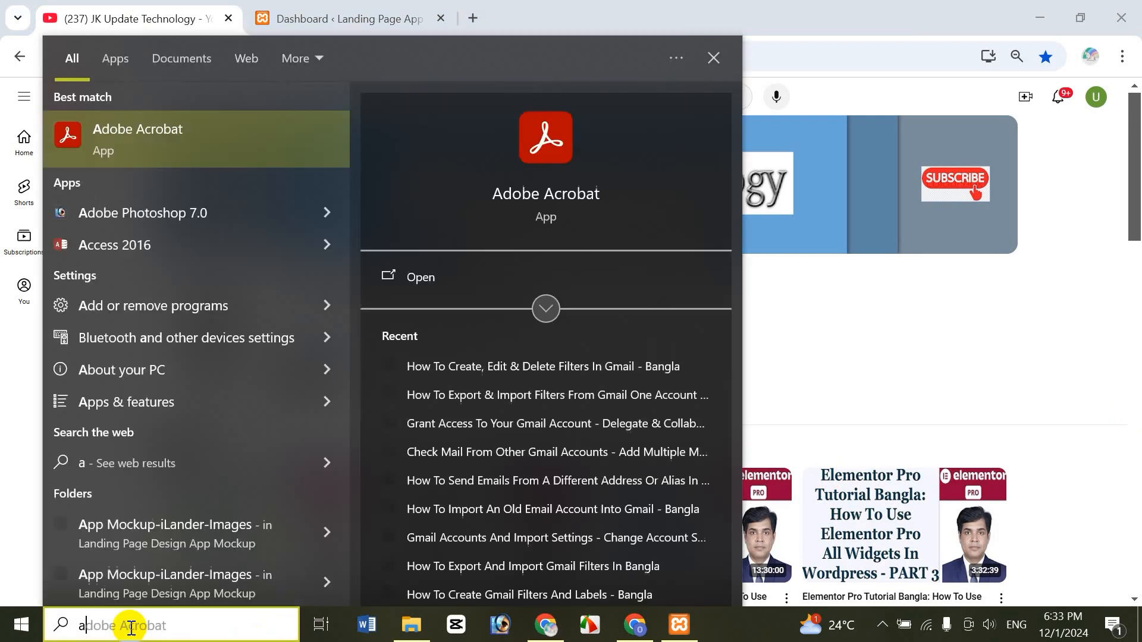
{"action": "key", "text": "BackSpace"}
{"action": "type", "text": "xamn"}
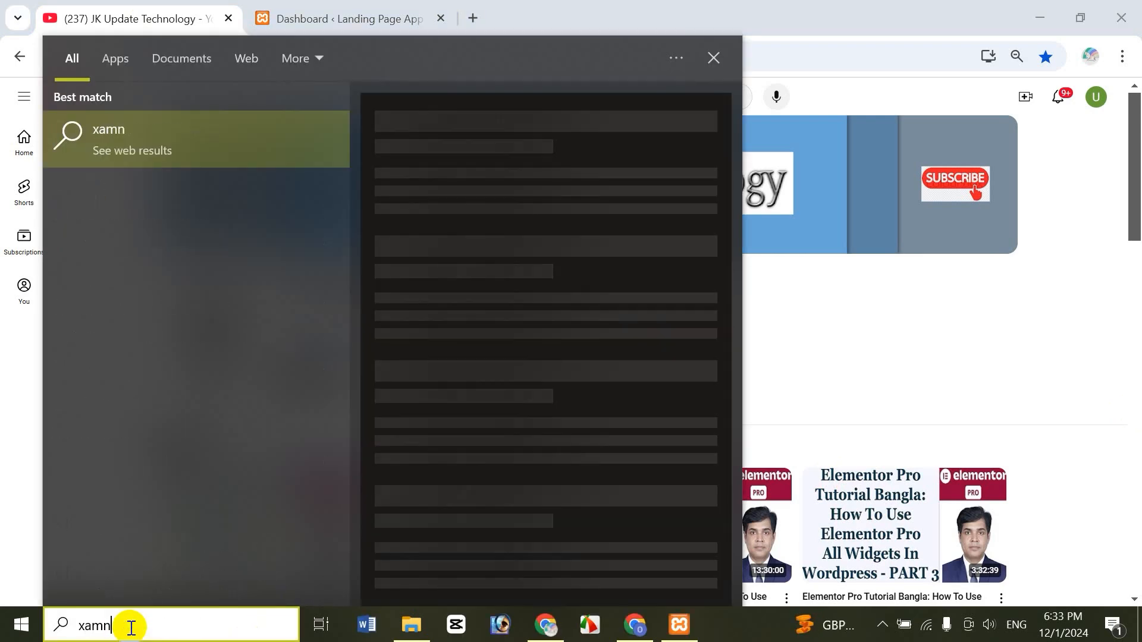
{"action": "key", "text": "BackSpace"}
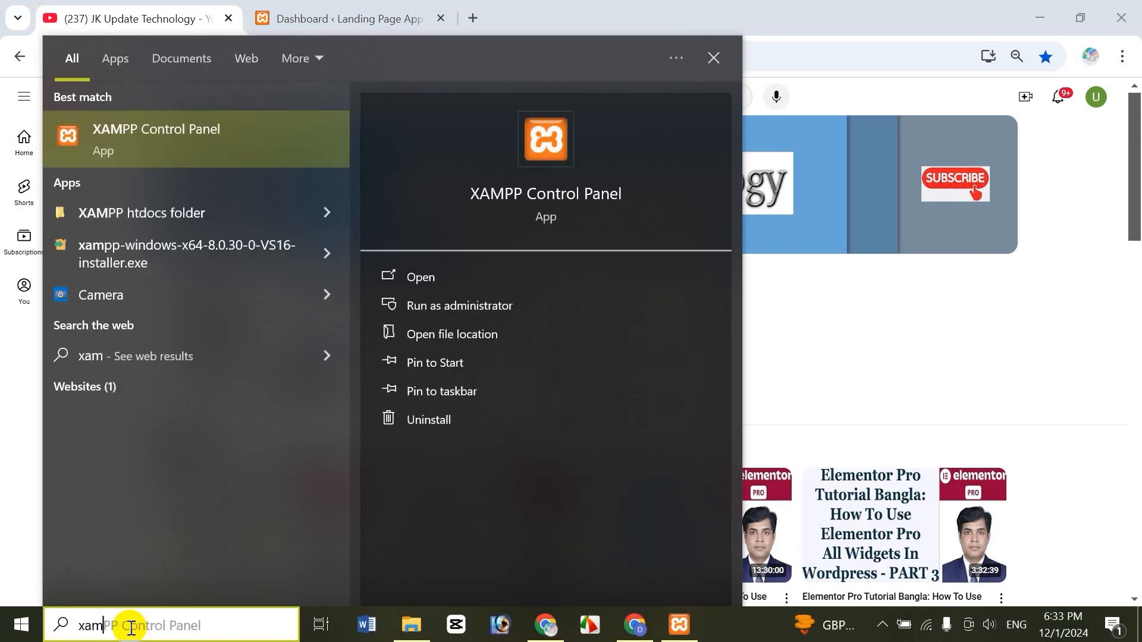
{"action": "left_click", "coordinate": [187, 152]}
{"action": "left_click", "coordinate": [679, 625]}
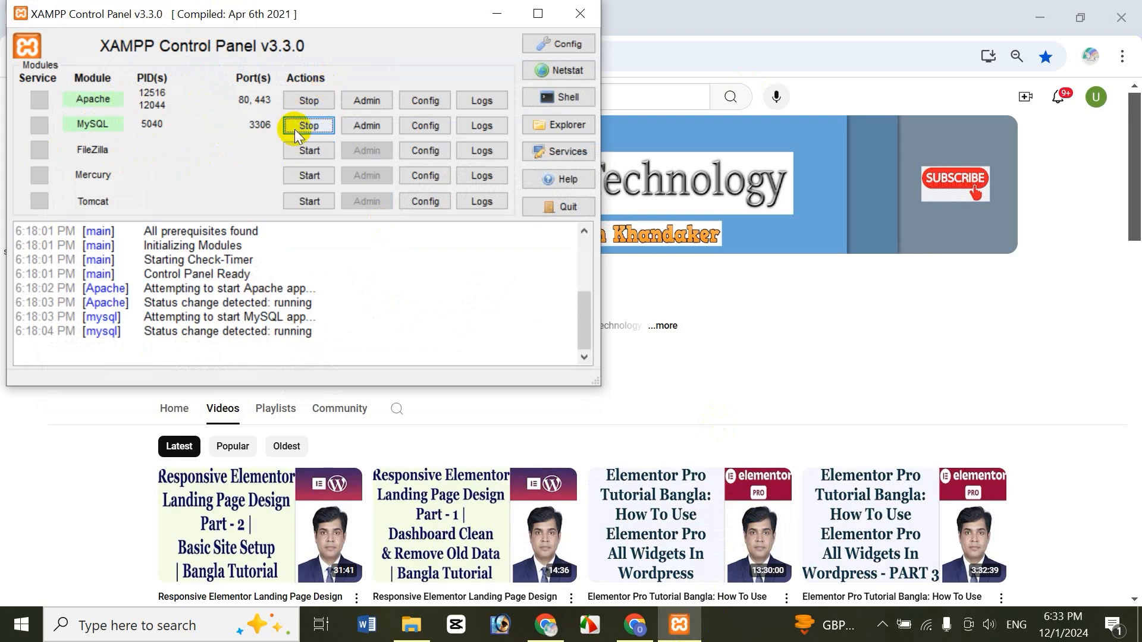
{"action": "left_click", "coordinate": [497, 13]}
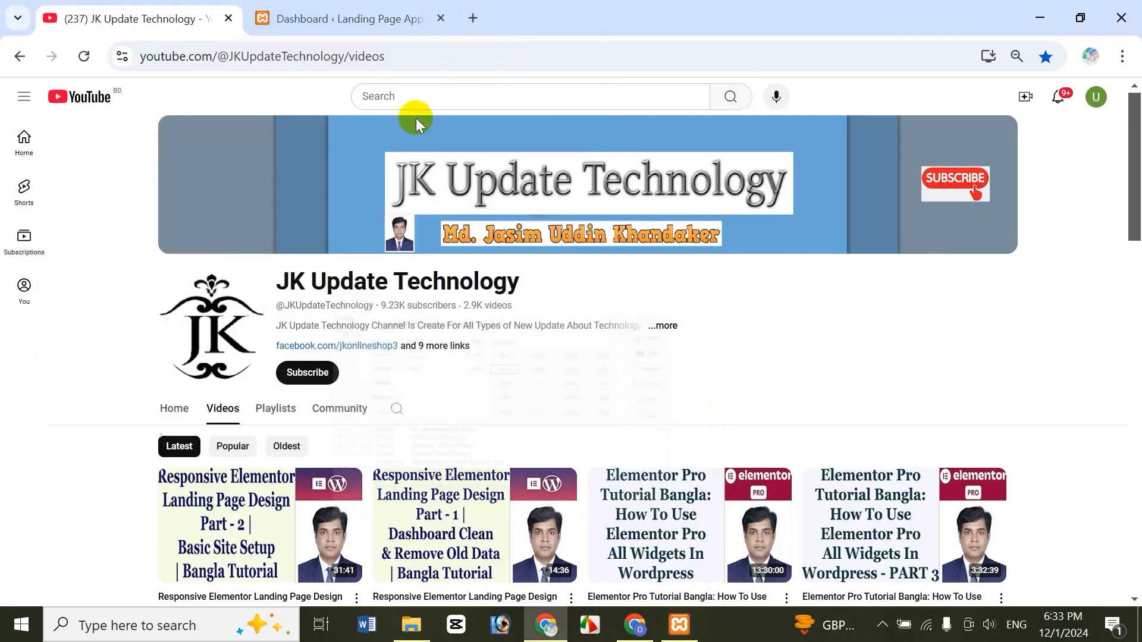
- Load the local site's wp-admin address in a new tab, then use the already open local dashboard
{"action": "left_click", "coordinate": [476, 28]}
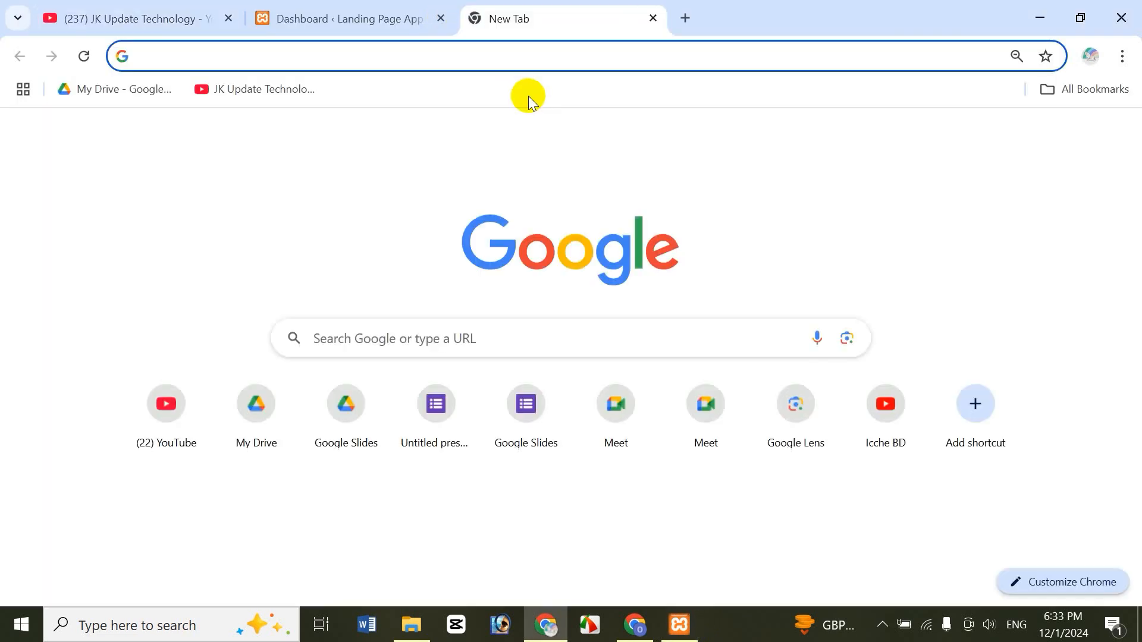
{"action": "type", "text": "l"}
{"action": "key", "text": "Right"}
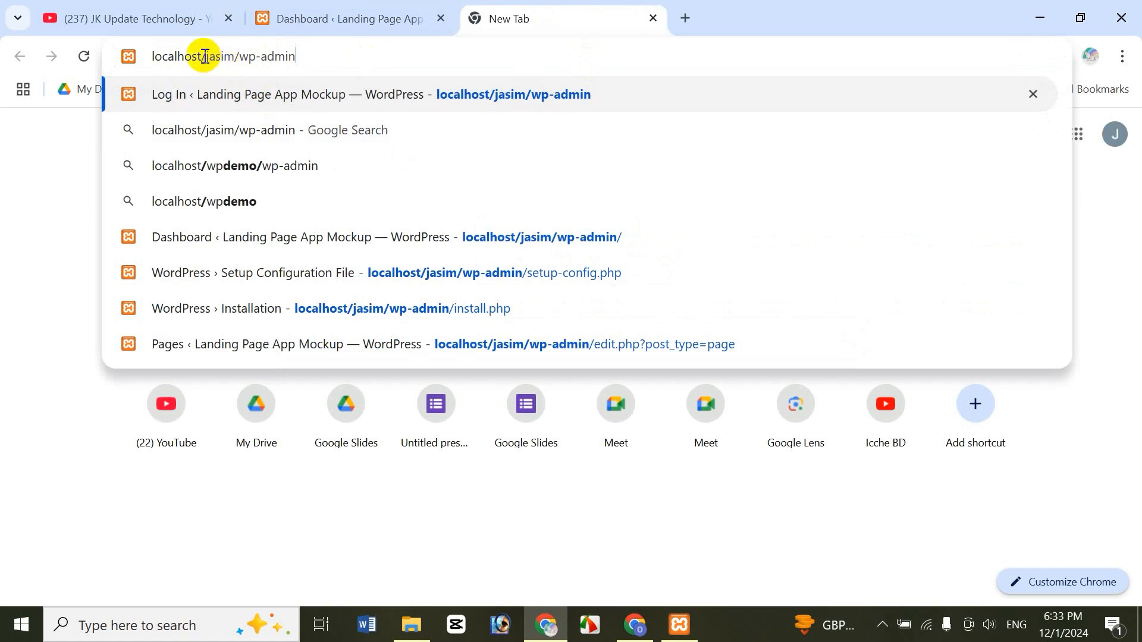
{"action": "left_click_drag", "start_coordinate": [209, 57], "coordinate": [309, 70]}
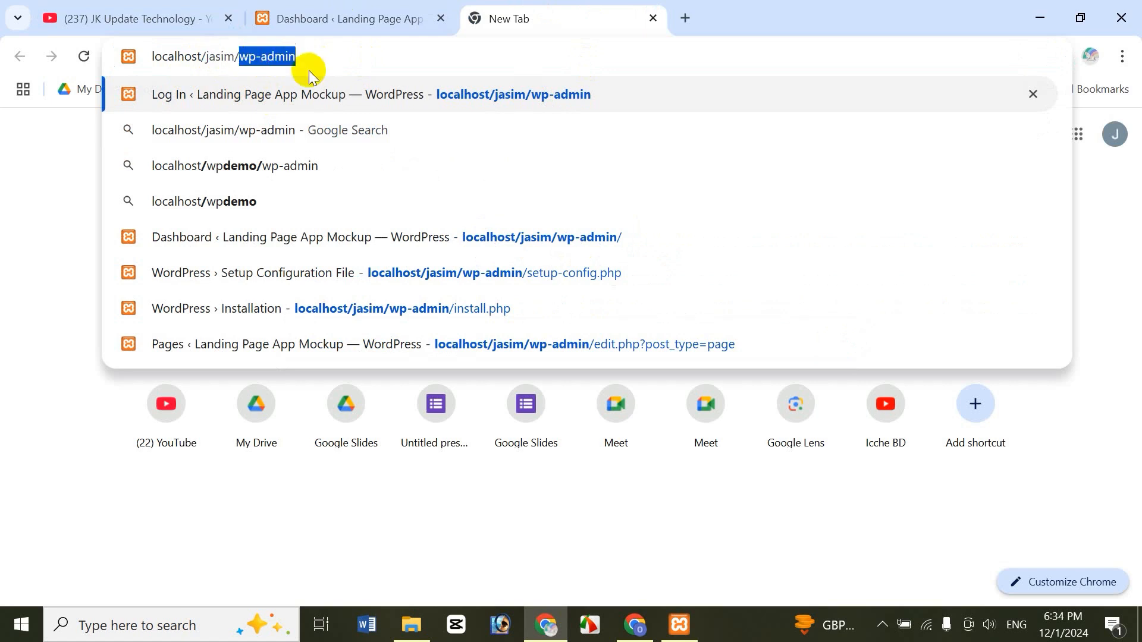
{"action": "left_click", "coordinate": [309, 70]}
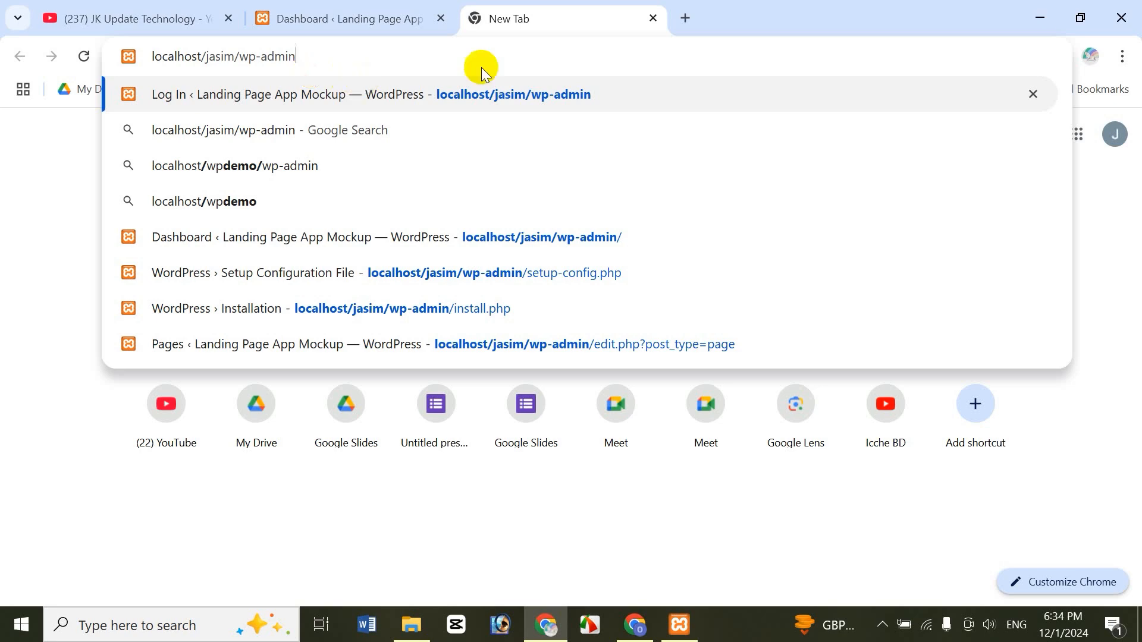
{"action": "left_click", "coordinate": [373, 27]}
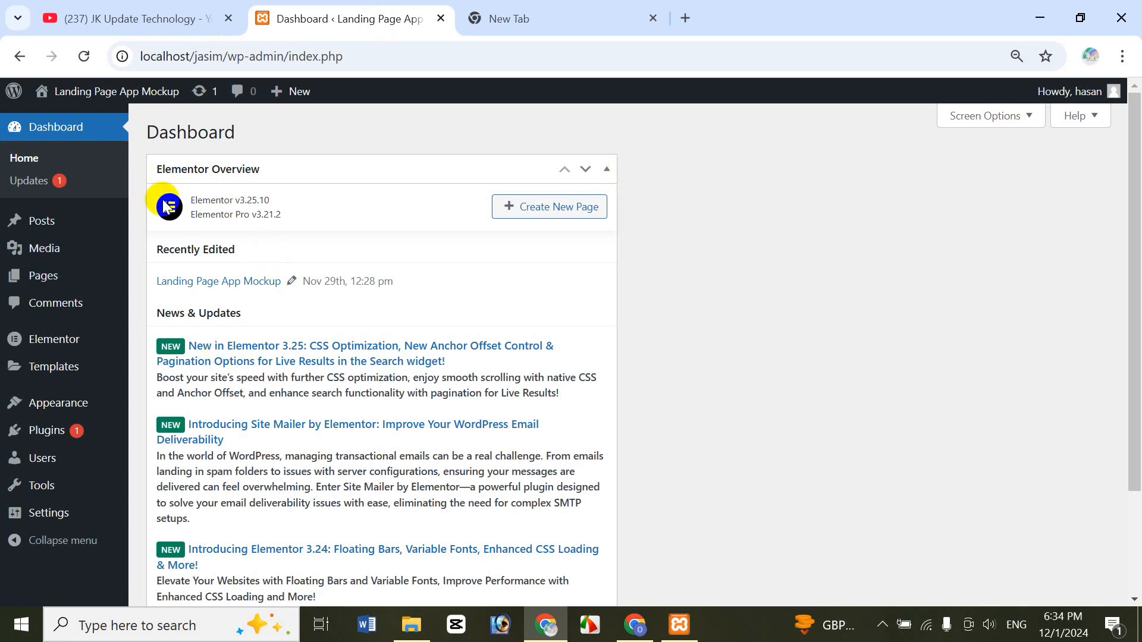
- Go to Pages > All Pages and open Landing Page App Mockup's Edit with Elementor link in a new tab
{"action": "mouse_move", "coordinate": [102, 361]}
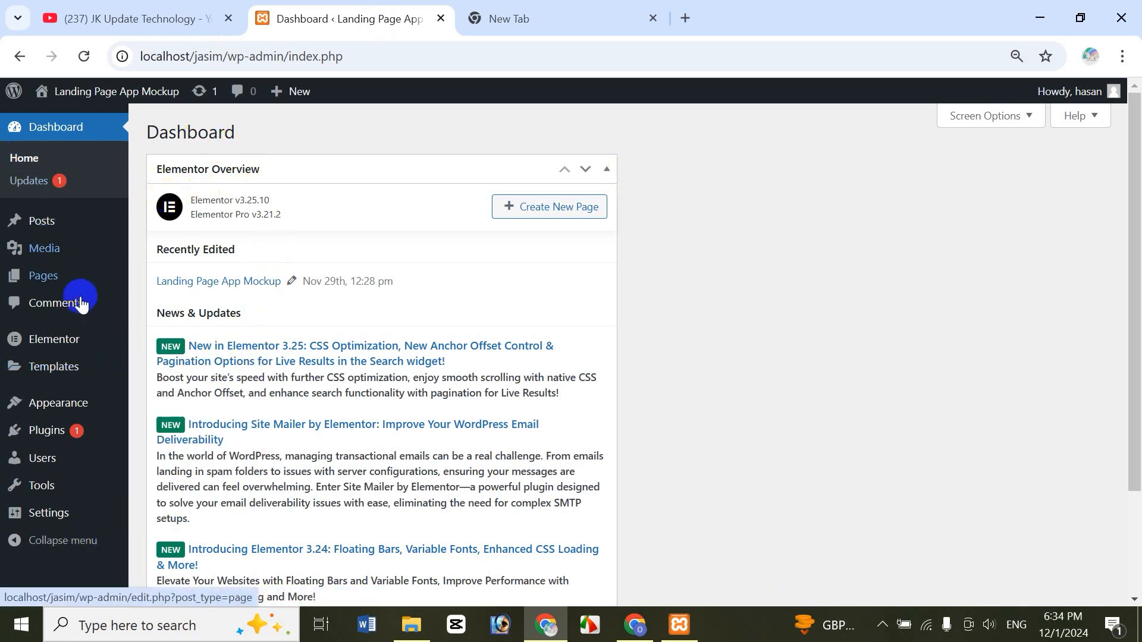
{"action": "mouse_move", "coordinate": [66, 281]}
{"action": "left_click", "coordinate": [167, 278]}
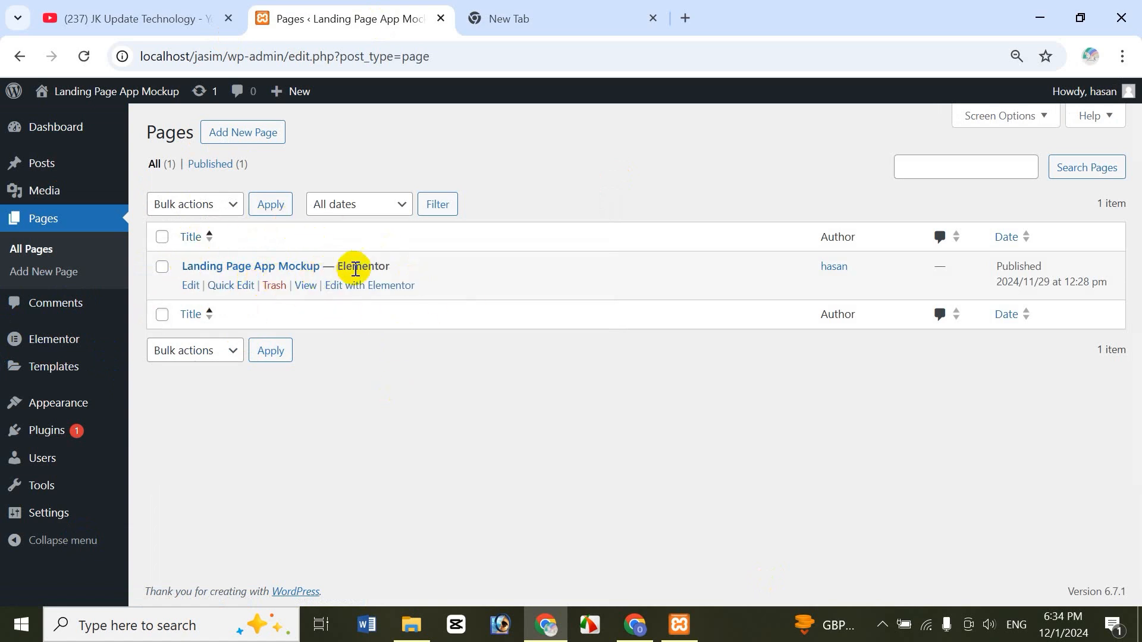
{"action": "mouse_move", "coordinate": [380, 268]}
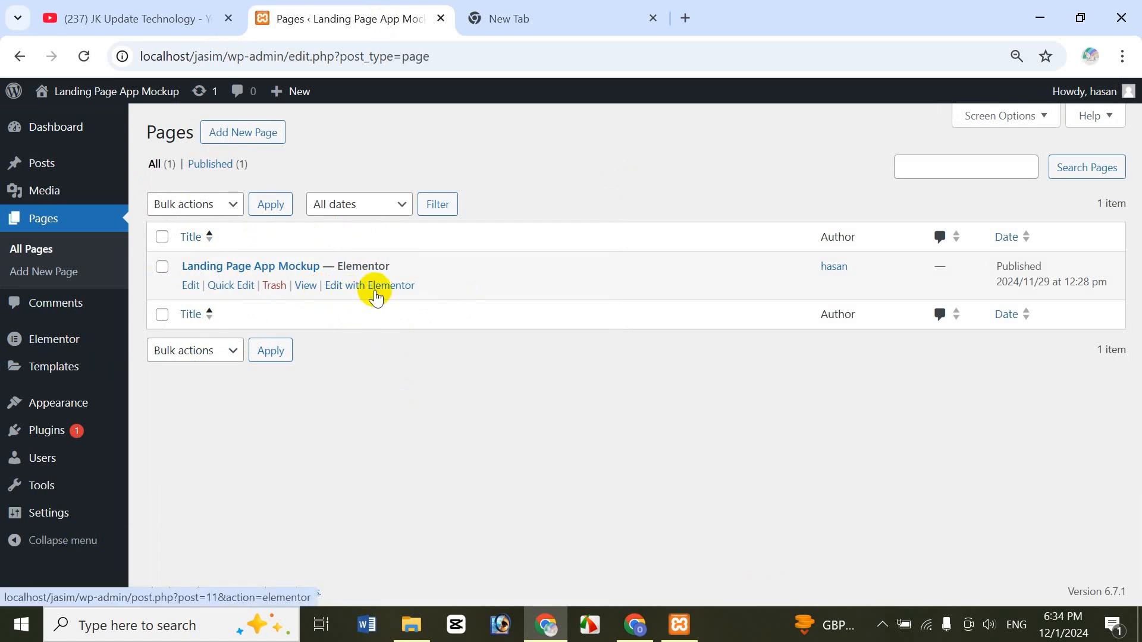
{"action": "right_click", "coordinate": [375, 292]}
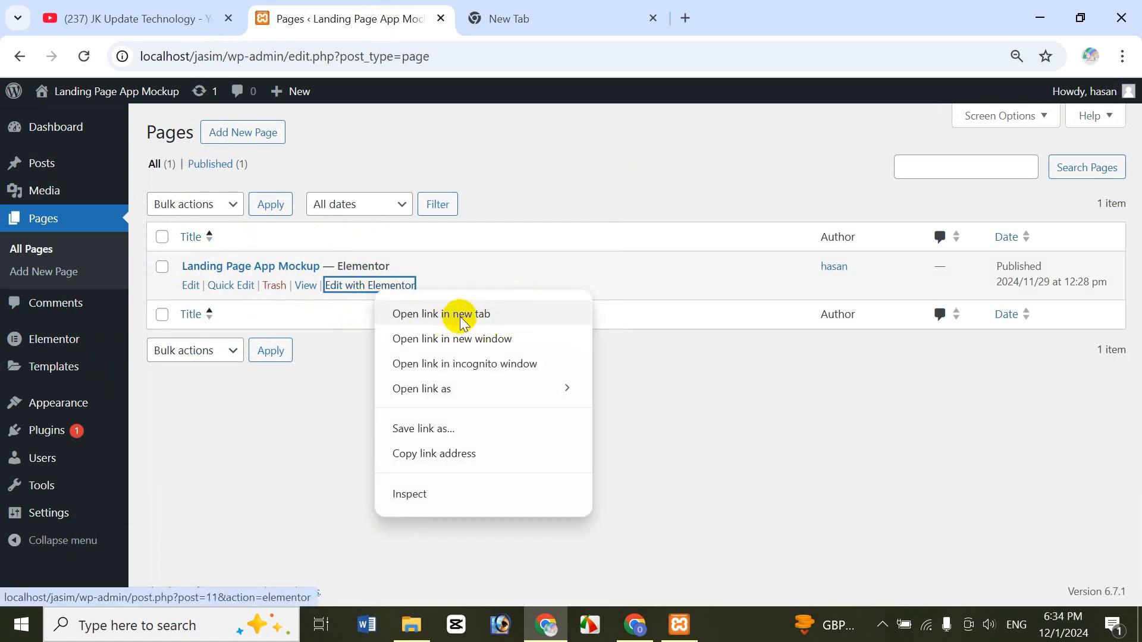
{"action": "left_click", "coordinate": [461, 316]}
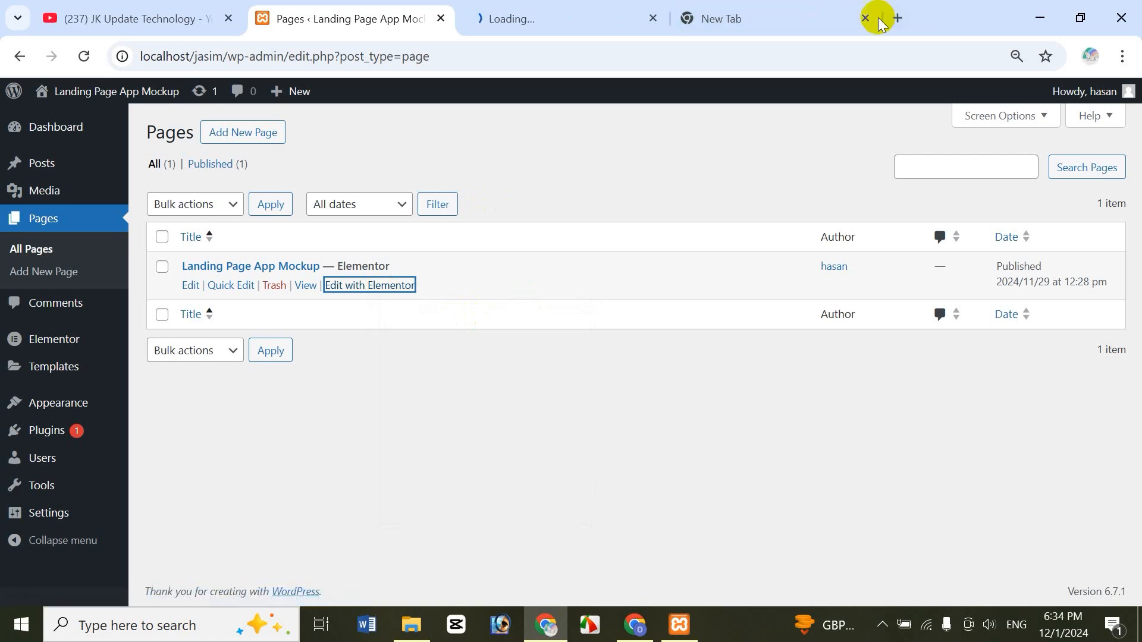
{"action": "left_click", "coordinate": [866, 18]}
{"action": "left_click", "coordinate": [543, 18]}
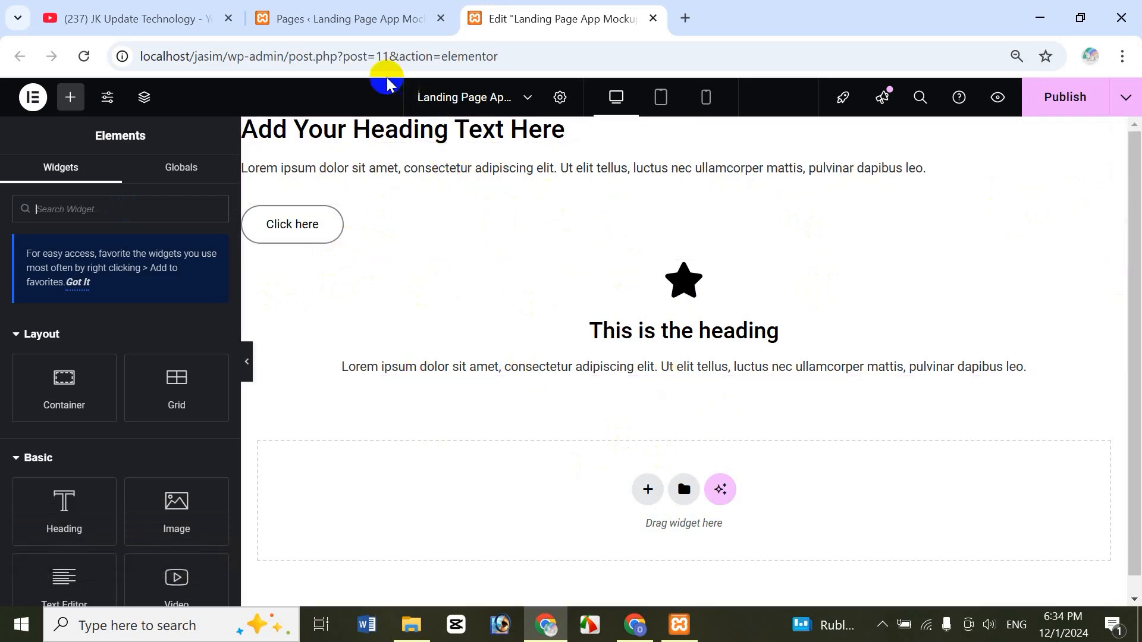
{"action": "left_click", "coordinate": [90, 13]}
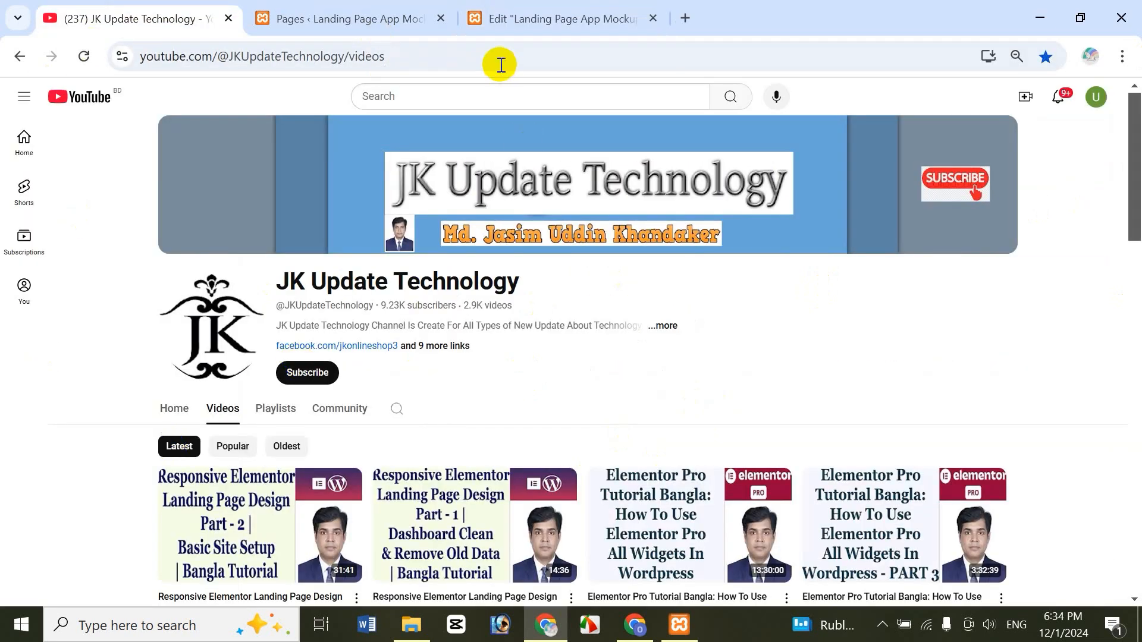
{"action": "left_click", "coordinate": [348, 19]}
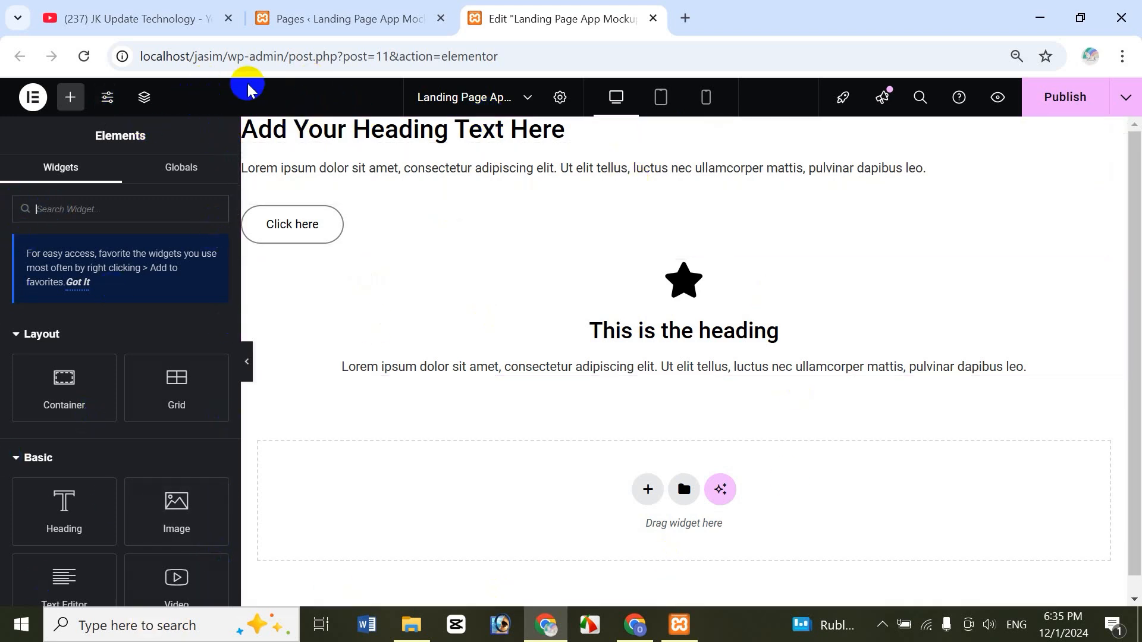
{"action": "left_click_drag", "start_coordinate": [178, 412], "coordinate": [189, 405]}
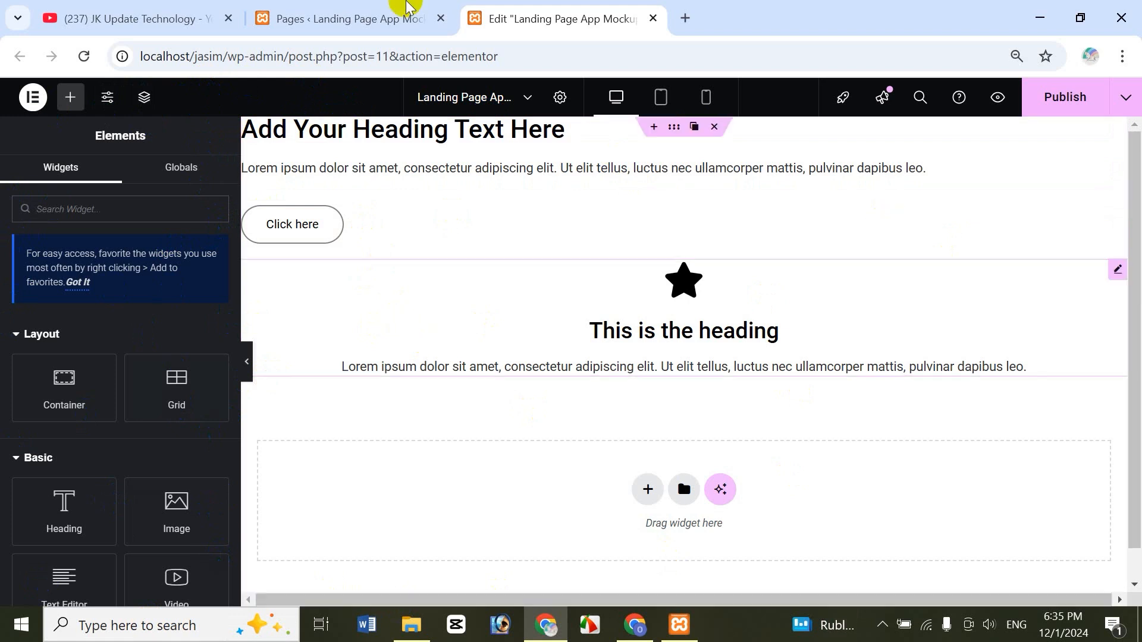
- In User Preferences, toggle Show quick edit options off and back on, and set Display mode to Auto detect
{"action": "left_click", "coordinate": [31, 98]}
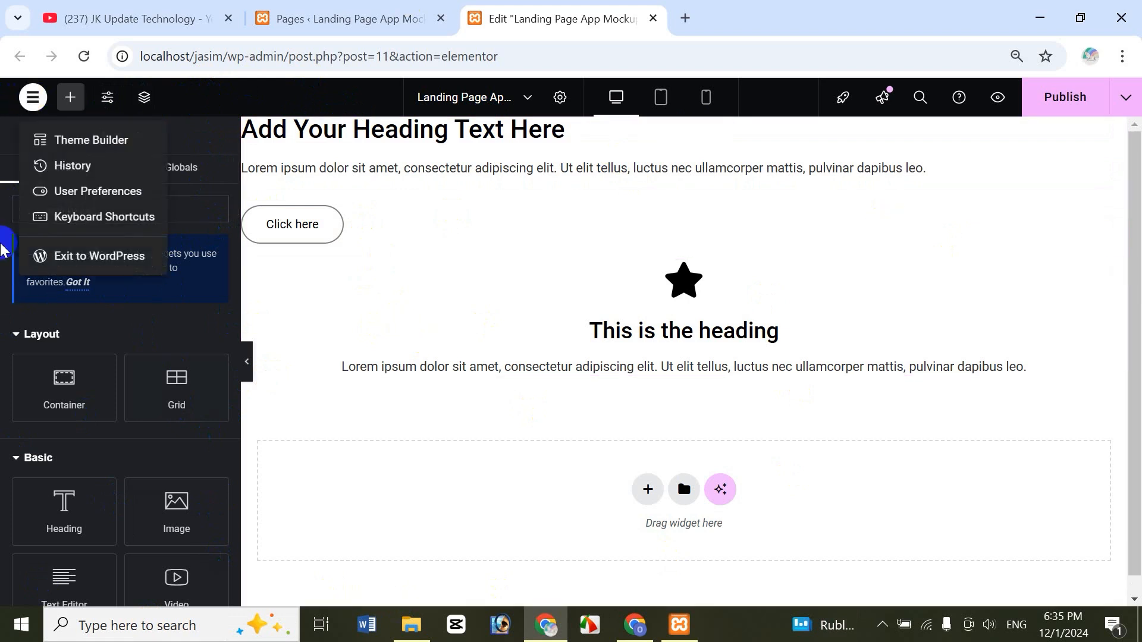
{"action": "left_click", "coordinate": [101, 199]}
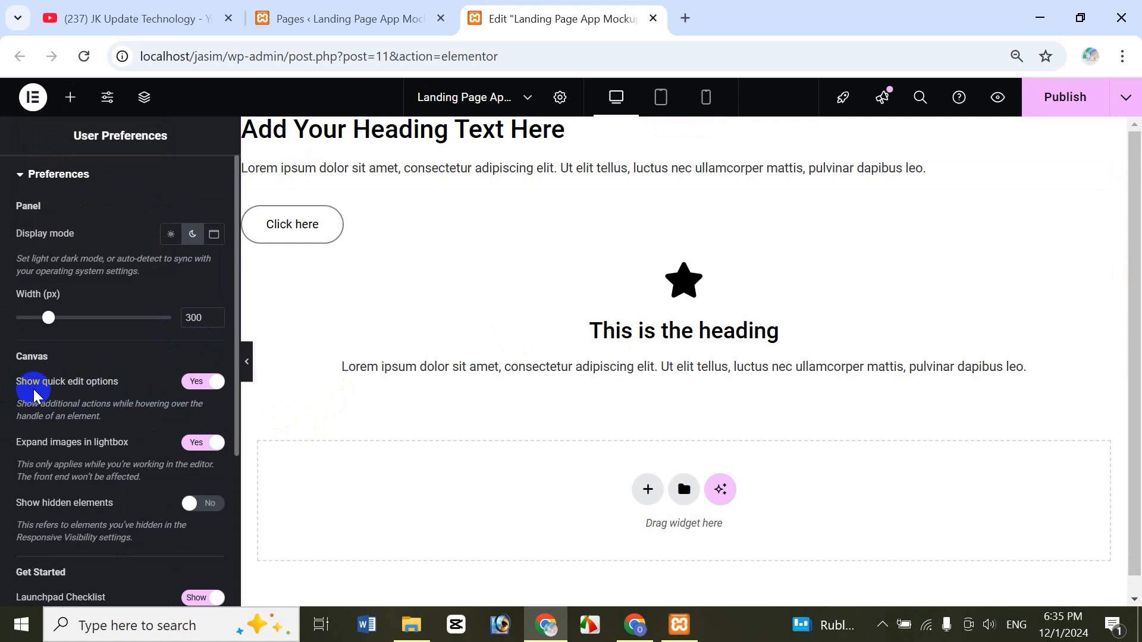
{"action": "left_click", "coordinate": [204, 390]}
{"action": "mouse_move", "coordinate": [684, 134]}
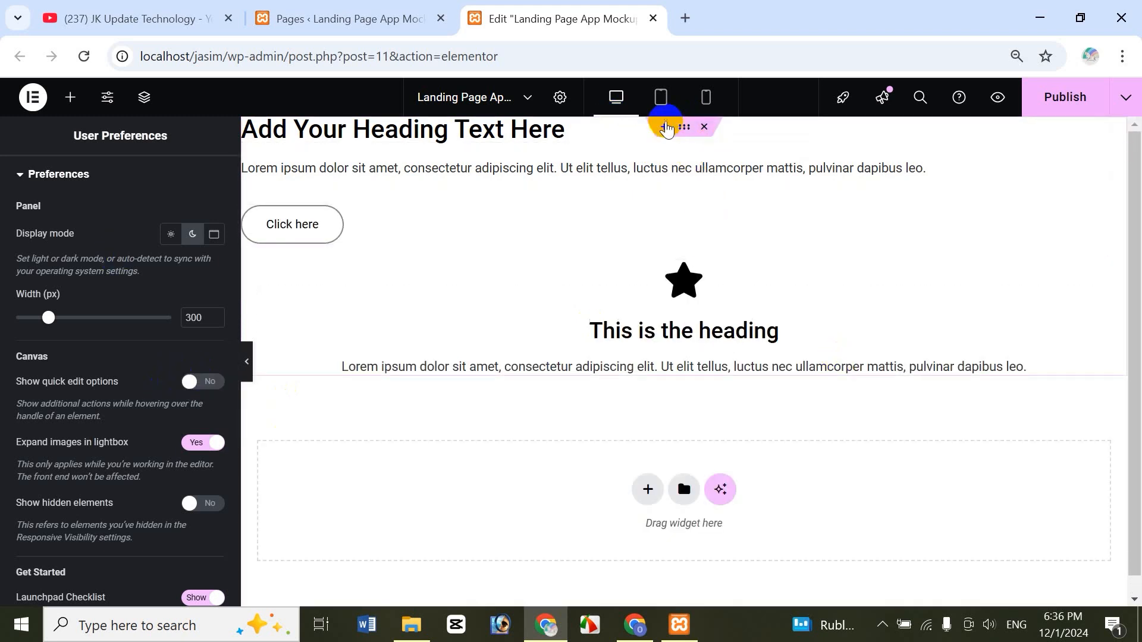
{"action": "left_click", "coordinate": [688, 131]}
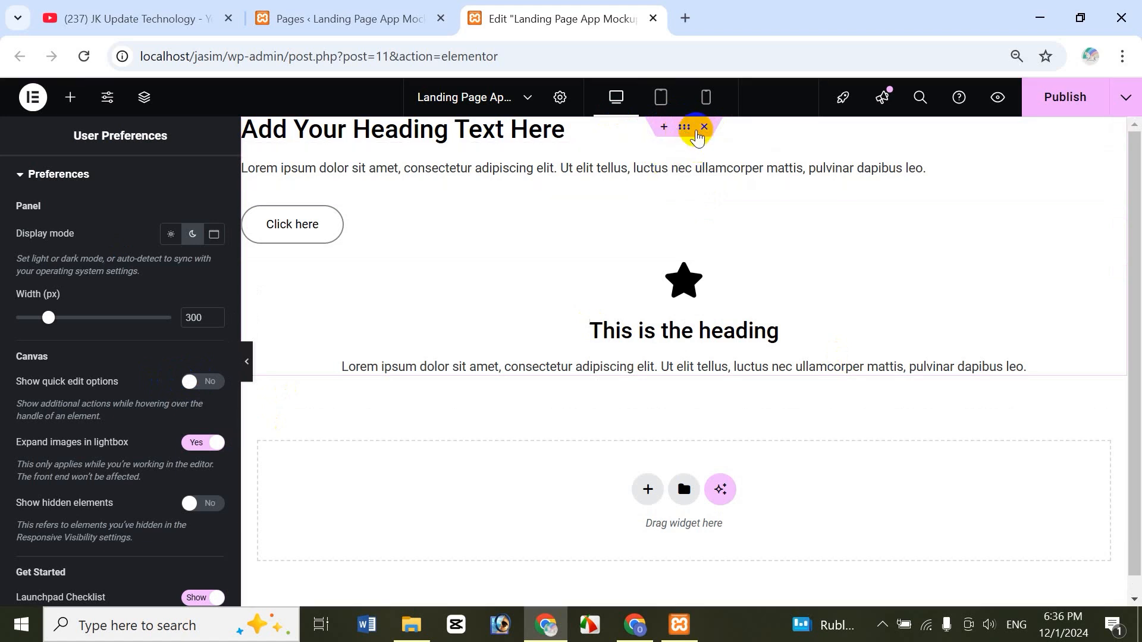
{"action": "left_click", "coordinate": [199, 383]}
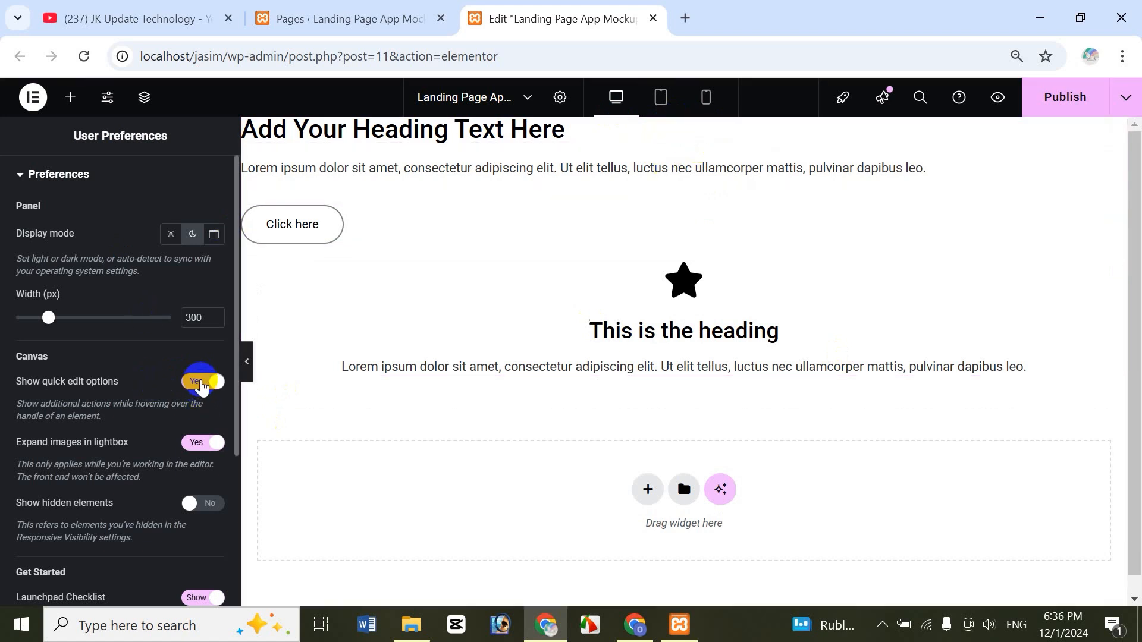
{"action": "left_click", "coordinate": [695, 127]}
{"action": "left_click", "coordinate": [215, 236]}
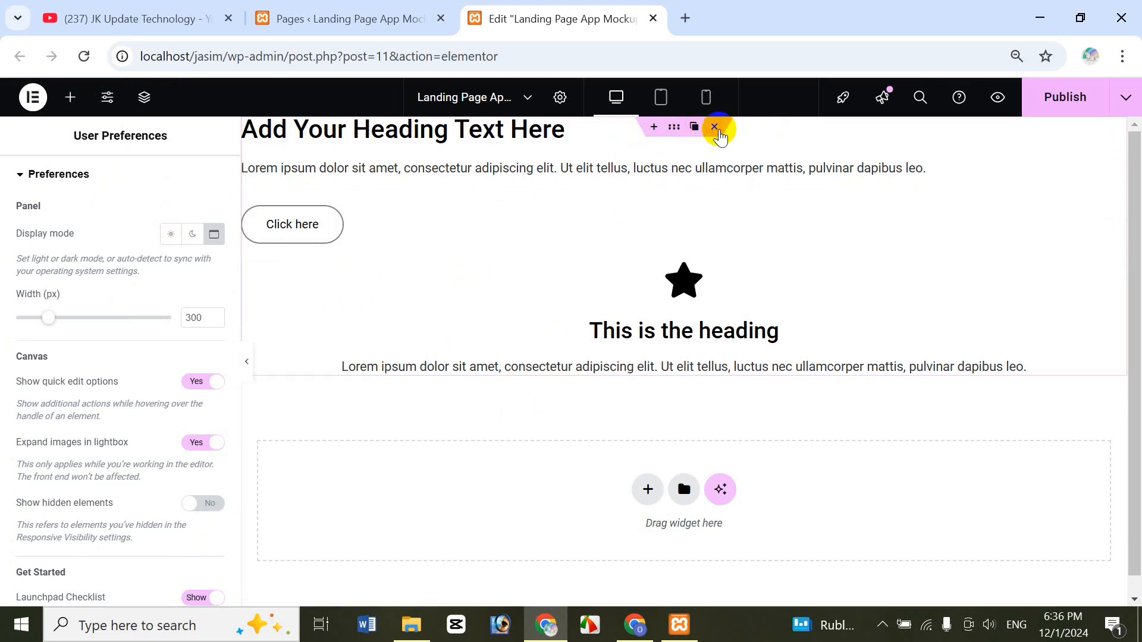
- Delete the sample container and add a new Flexbox container with Direction Column
{"action": "left_click", "coordinate": [714, 127]}
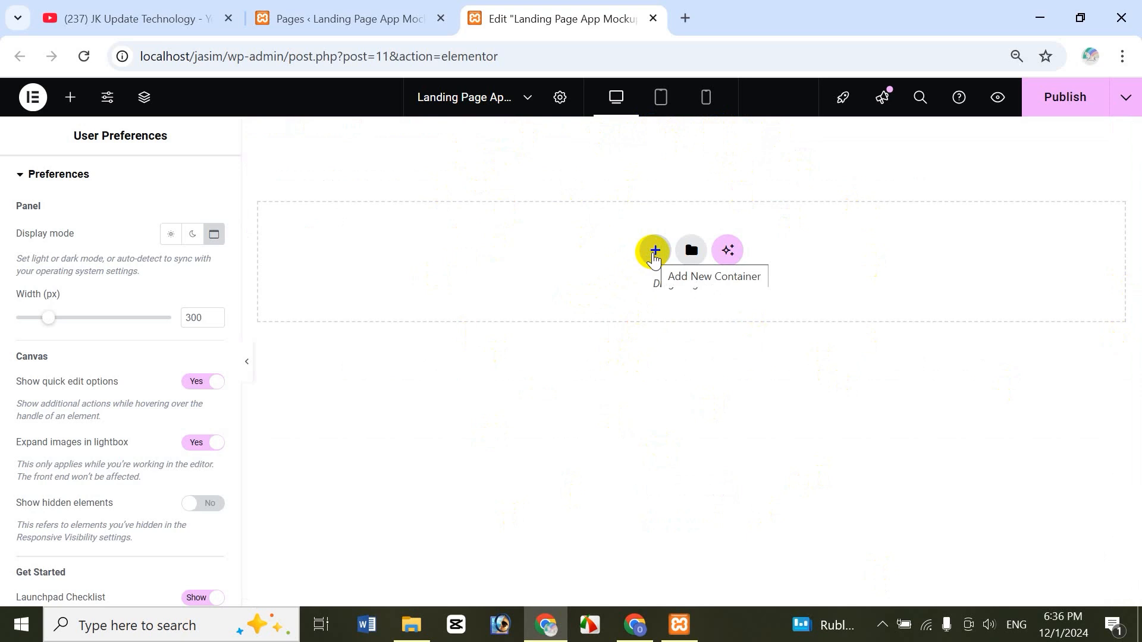
{"action": "left_click", "coordinate": [654, 255]}
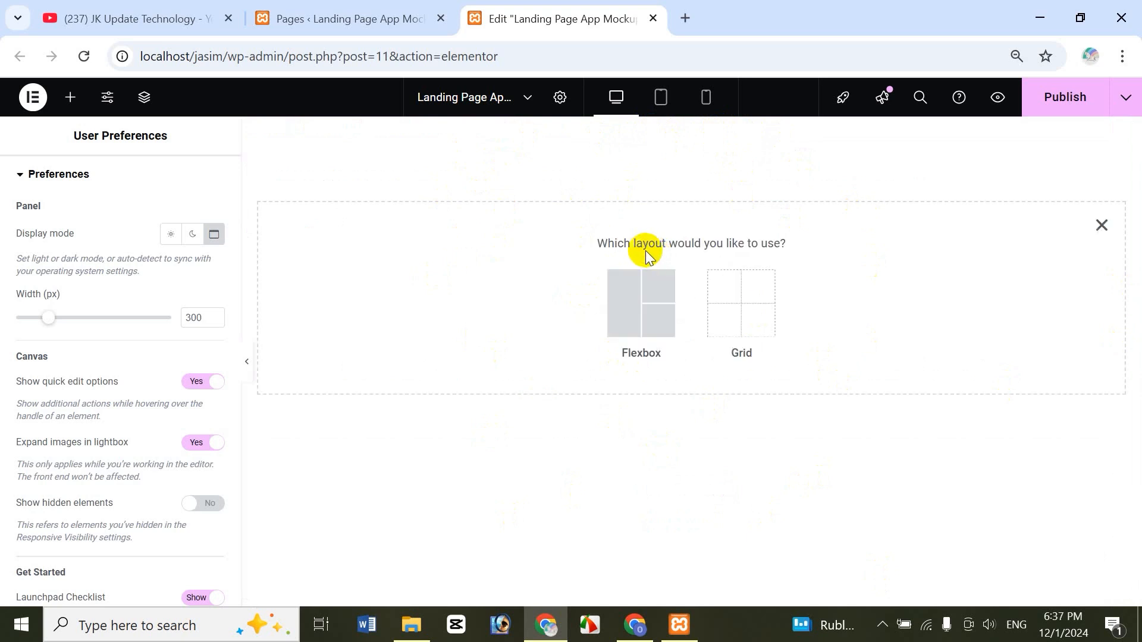
{"action": "left_click", "coordinate": [622, 310]}
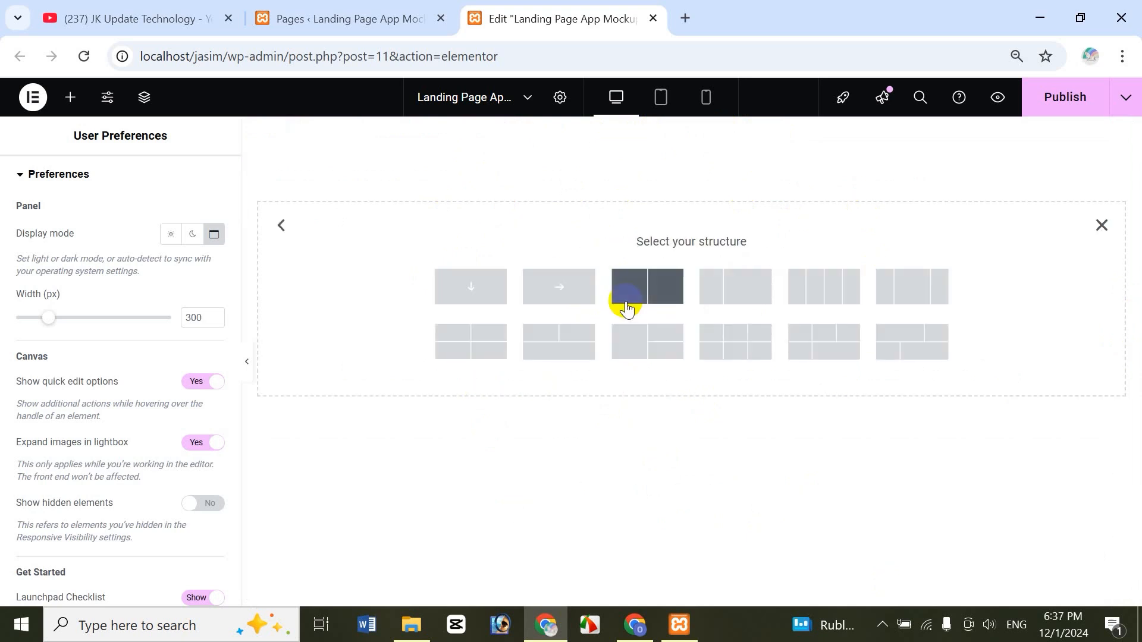
{"action": "left_click", "coordinate": [469, 292]}
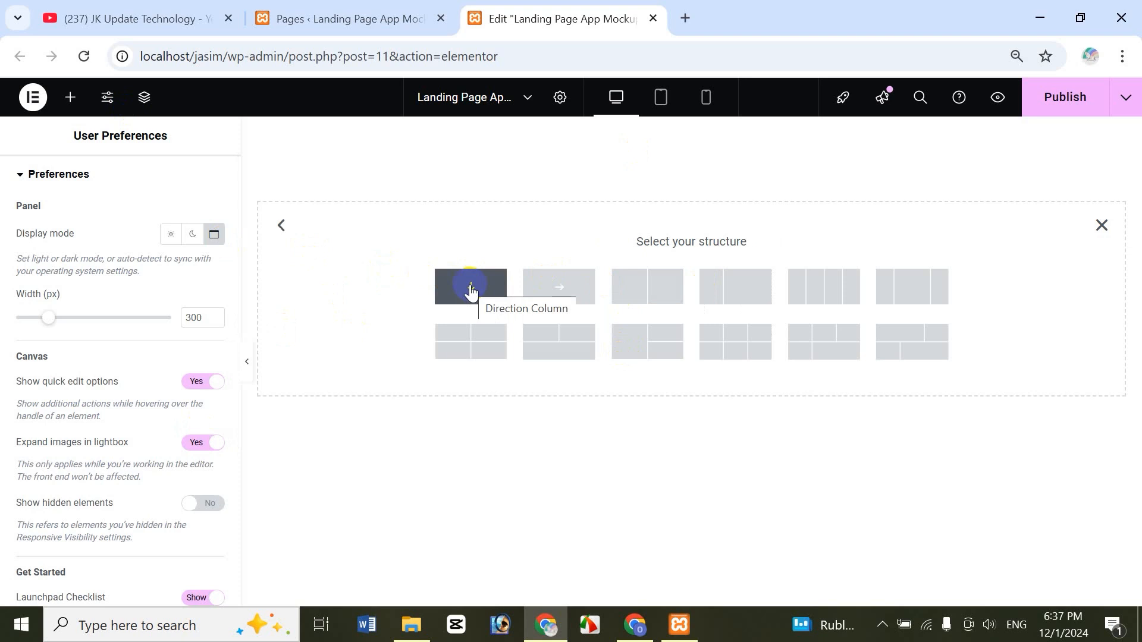
{"action": "left_click", "coordinate": [470, 291]}
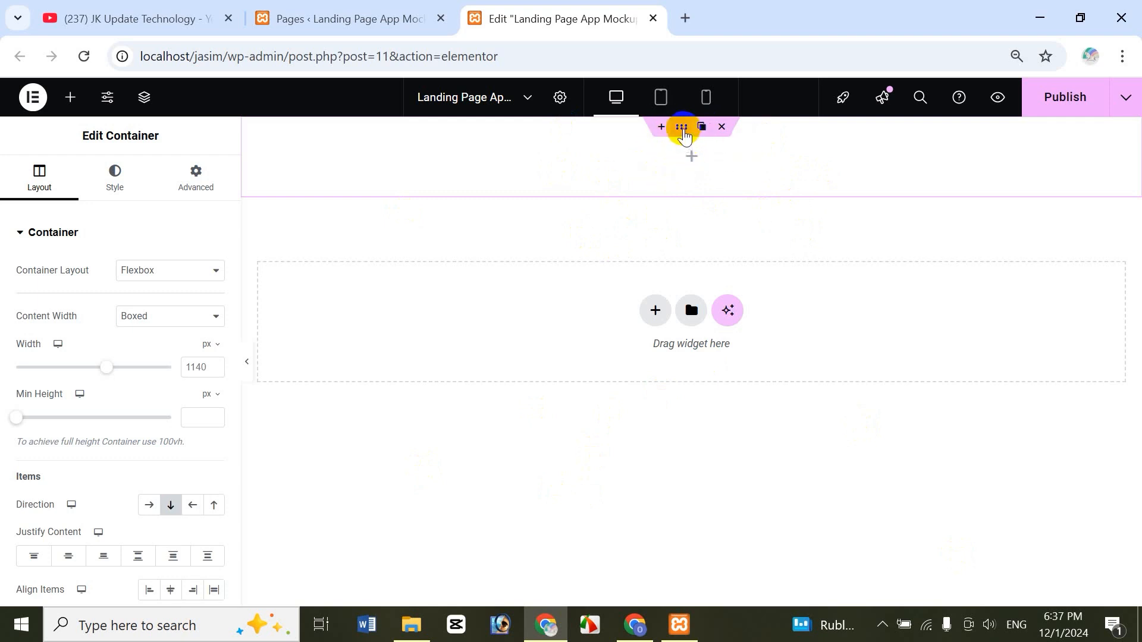
- Set the new container's Overflow to Hidden under Additional Options
{"action": "left_click", "coordinate": [683, 127]}
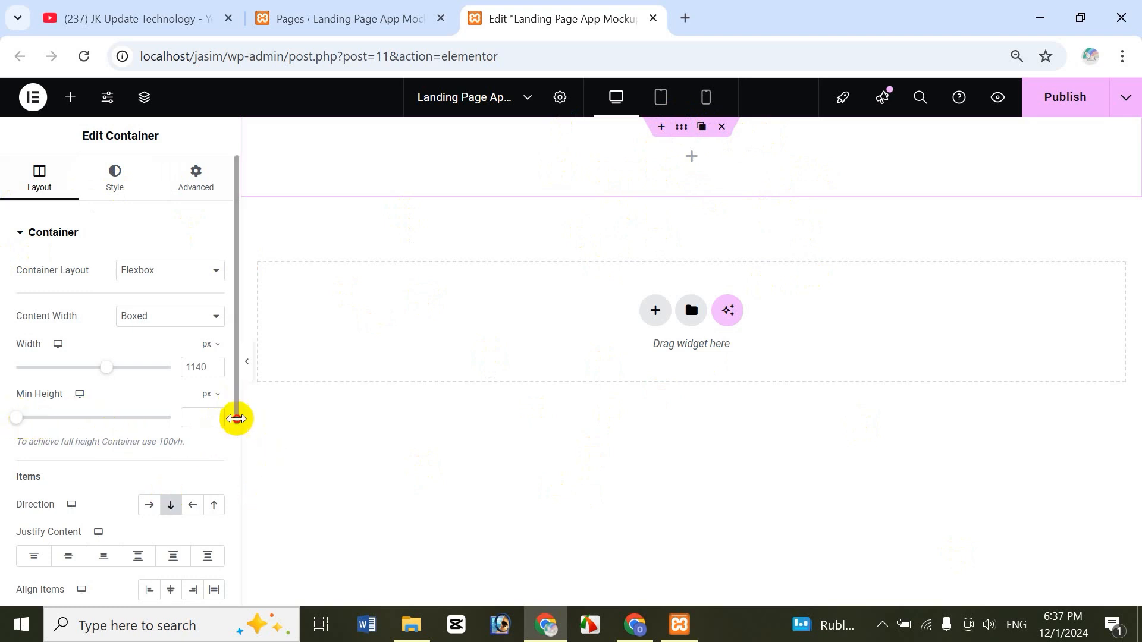
{"action": "left_click_drag", "start_coordinate": [234, 415], "coordinate": [234, 582]}
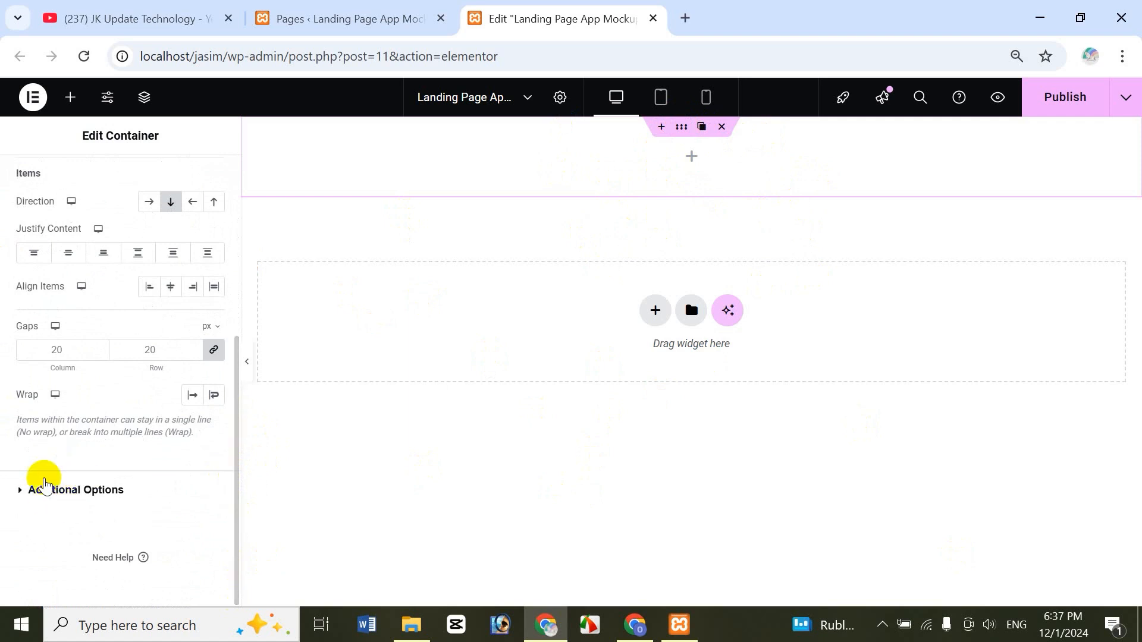
{"action": "left_click", "coordinate": [60, 491]}
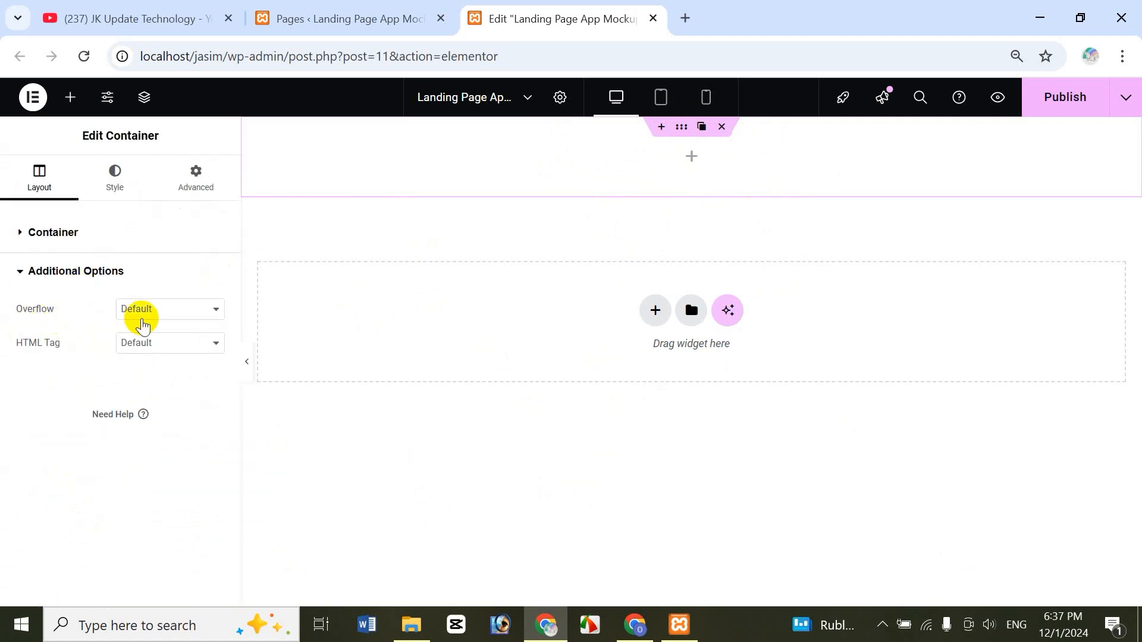
{"action": "left_click", "coordinate": [175, 322]}
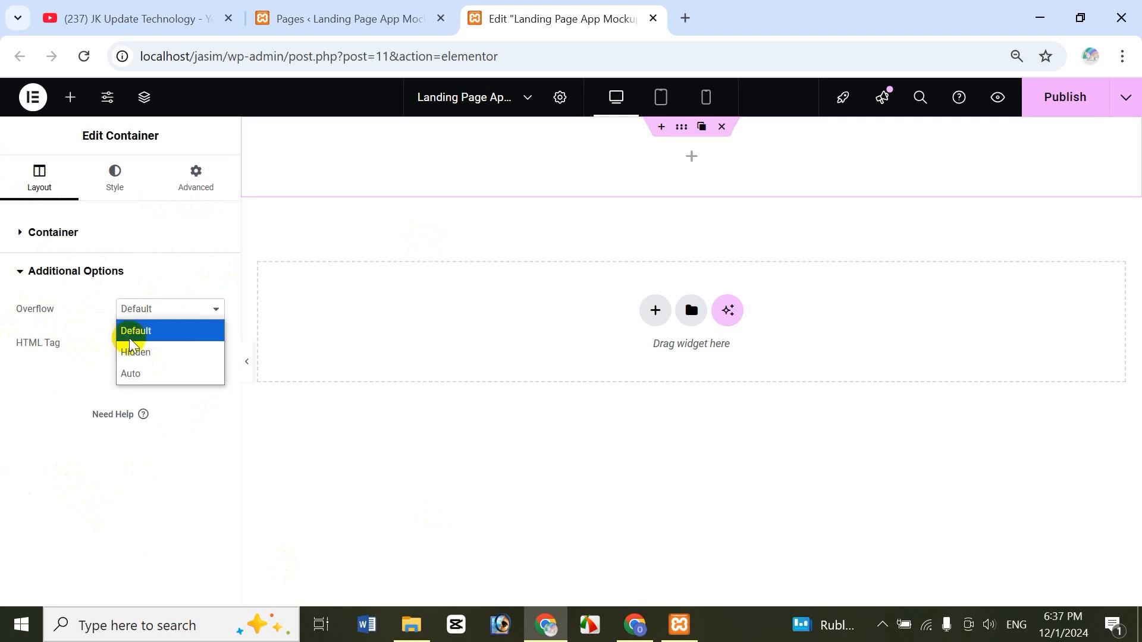
{"action": "left_click", "coordinate": [146, 351]}
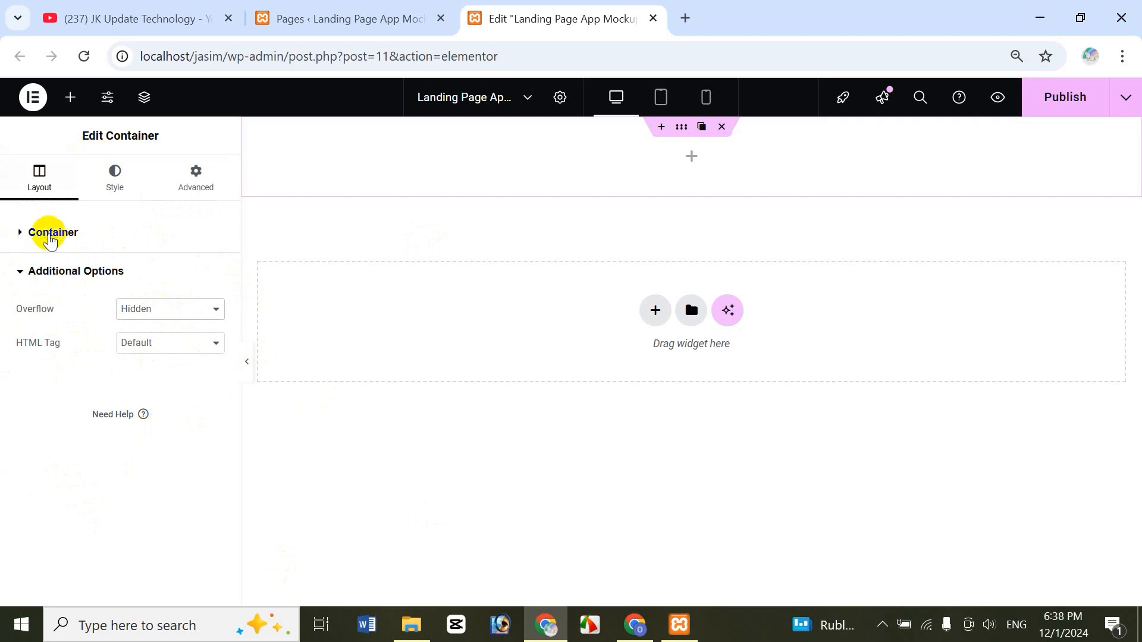
- Switch the container's Min Height unit to vh and enter 75
{"action": "left_click", "coordinate": [23, 238]}
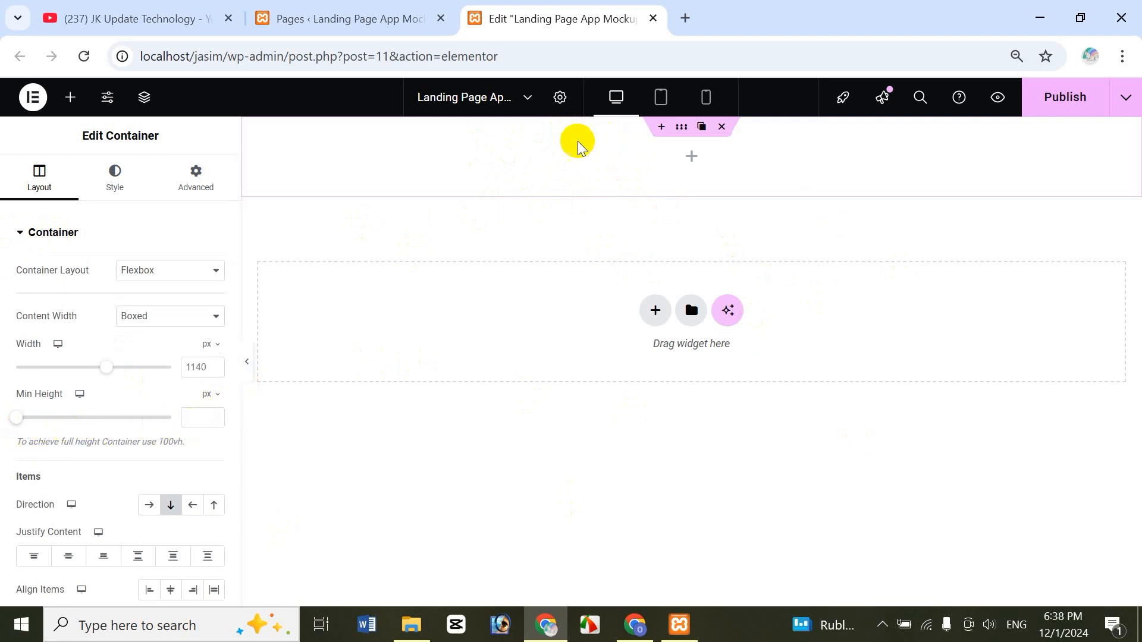
{"action": "left_click", "coordinate": [608, 110]}
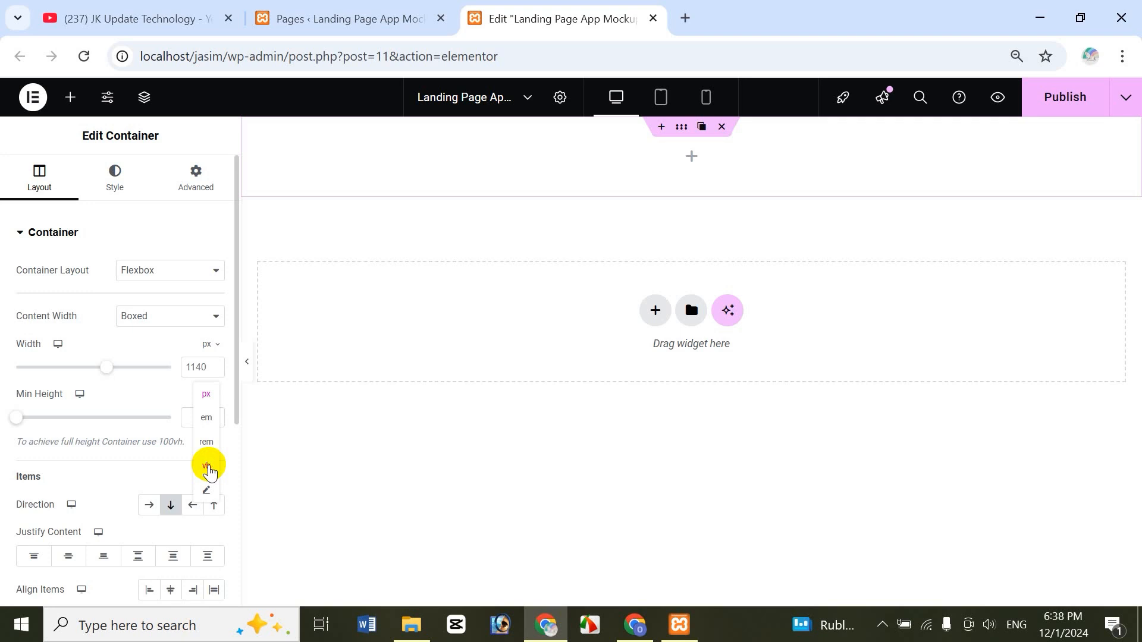
{"action": "left_click", "coordinate": [209, 470]}
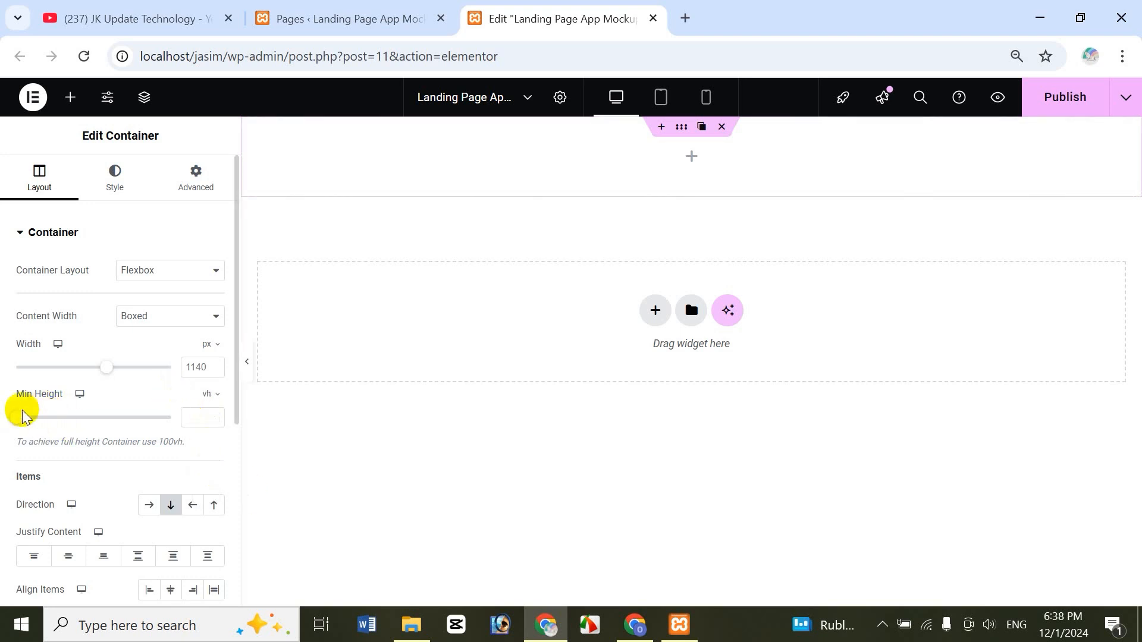
{"action": "left_click_drag", "start_coordinate": [13, 417], "coordinate": [98, 435]}
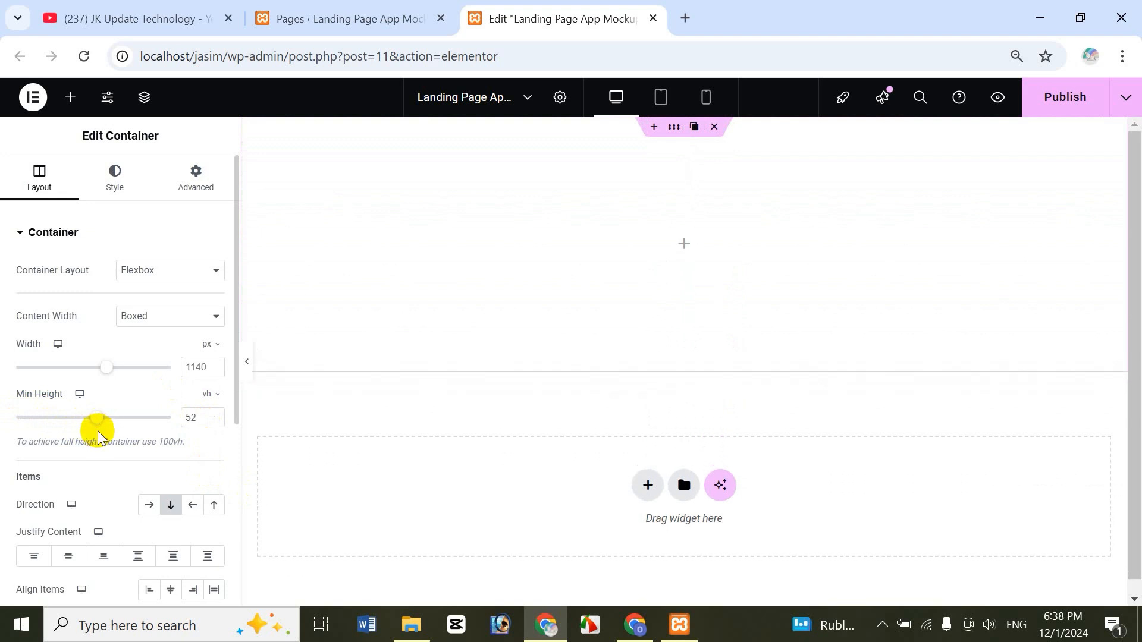
{"action": "double_click", "coordinate": [203, 420]}
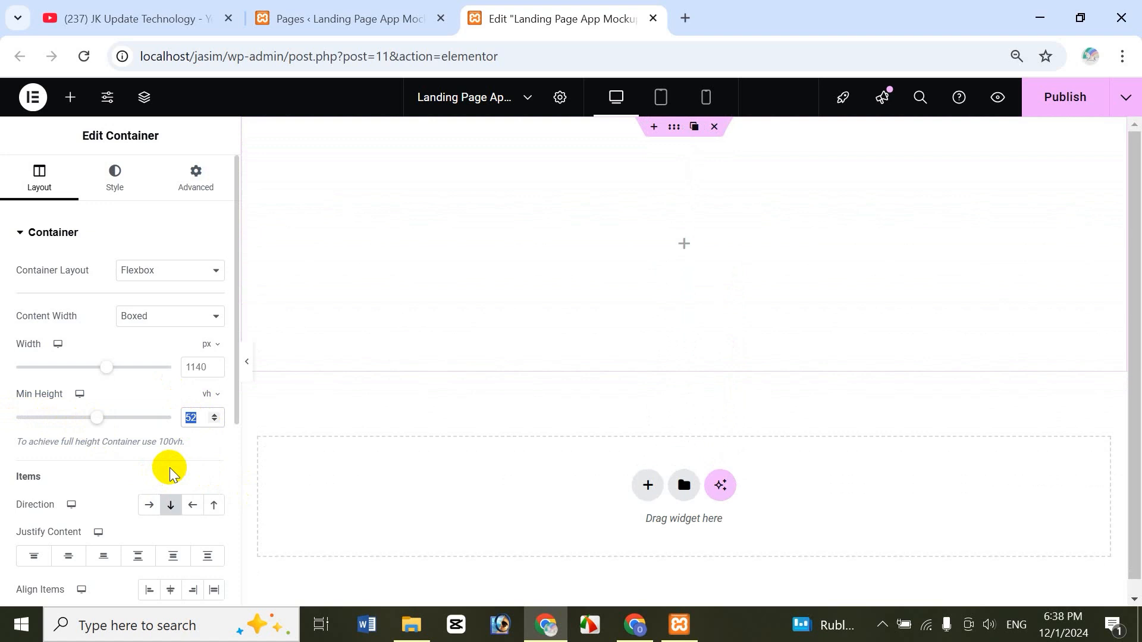
{"action": "type", "text": "75"}
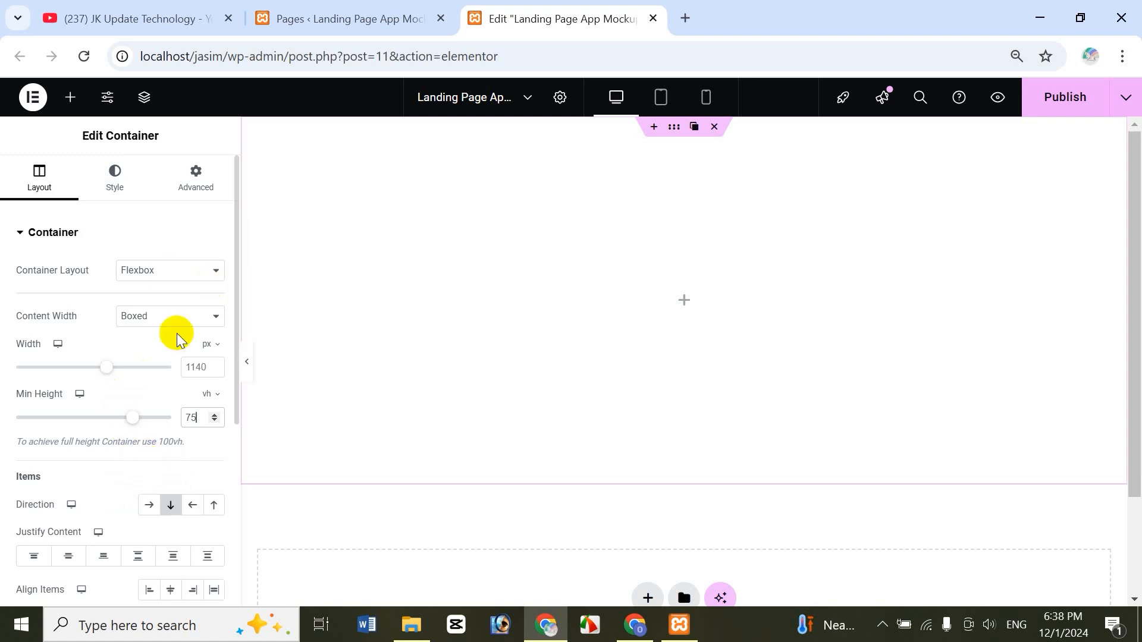
{"action": "left_click", "coordinate": [113, 187]}
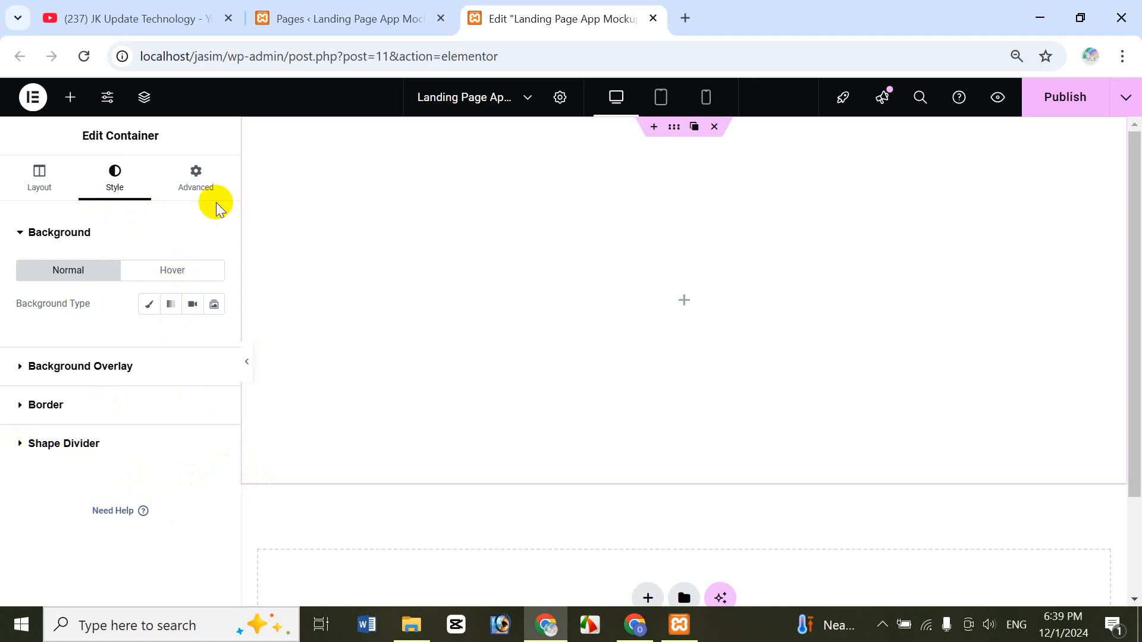
- Set the container's top padding to 100 and its right and left padding to 15
{"action": "left_click", "coordinate": [205, 189]}
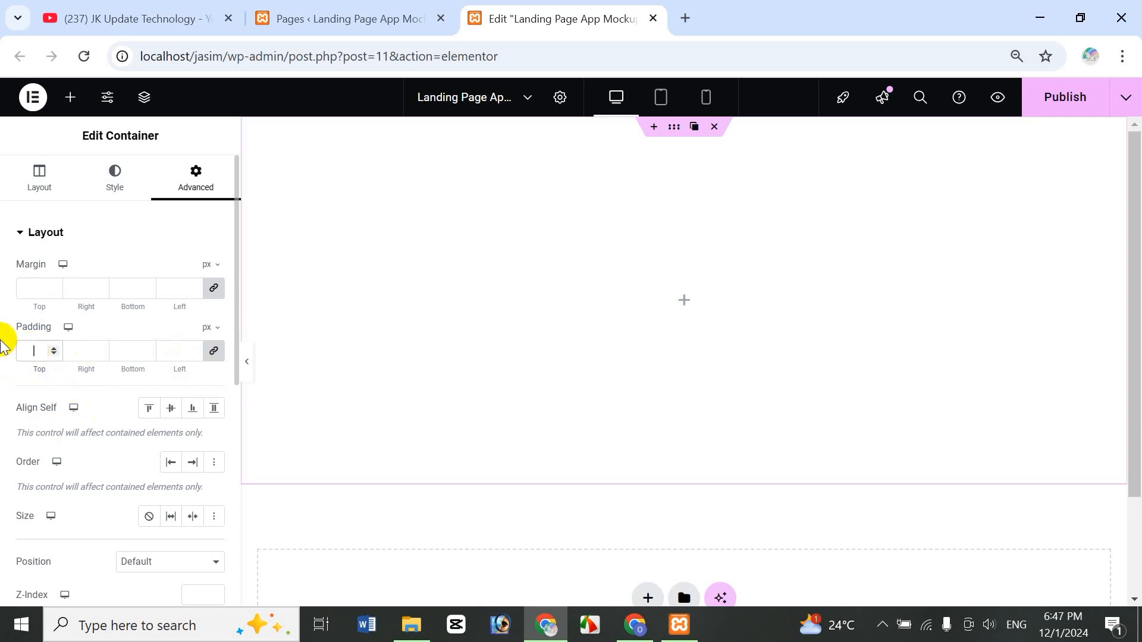
{"action": "type", "text": "50"}
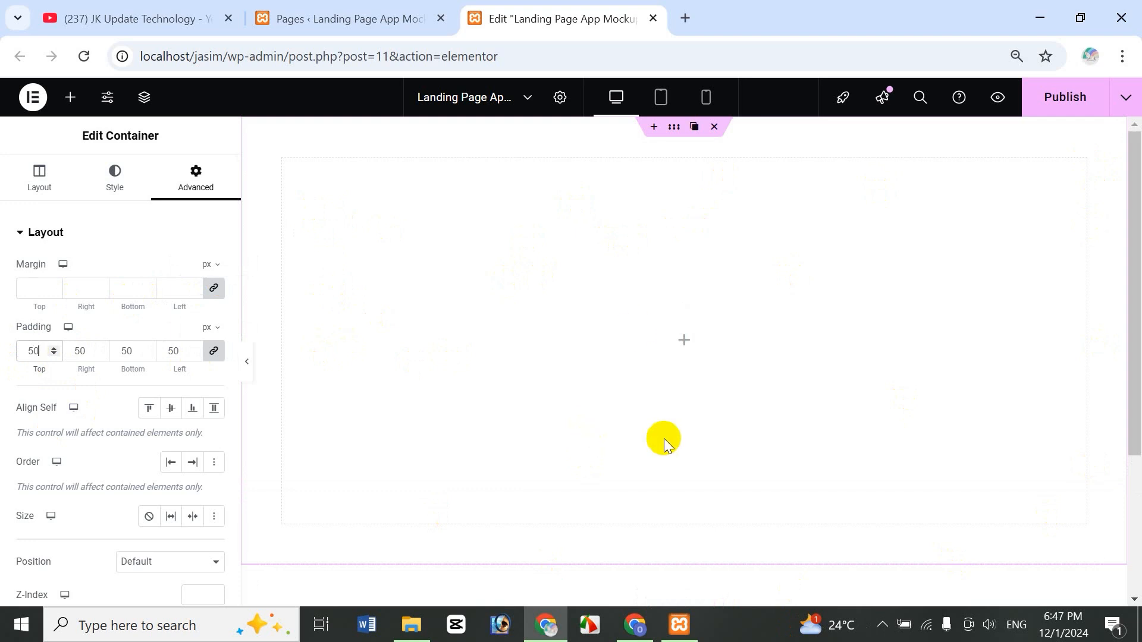
{"action": "key", "text": "BackSpace"}
{"action": "key", "text": "BackSpace"}
{"action": "type", "text": "10"}
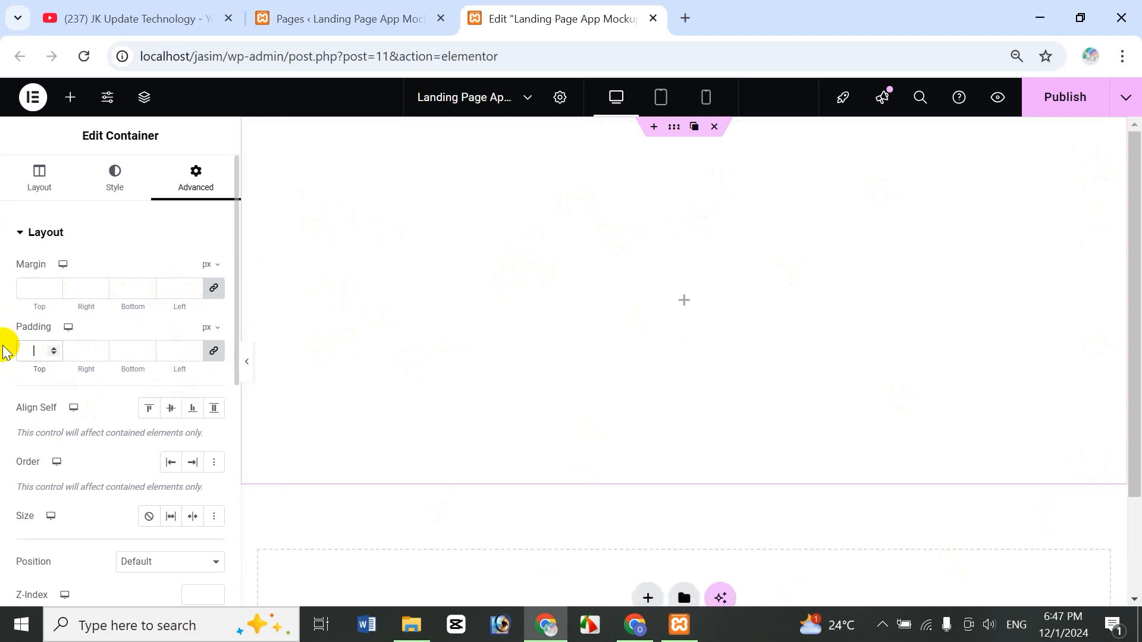
{"action": "type", "text": "0"}
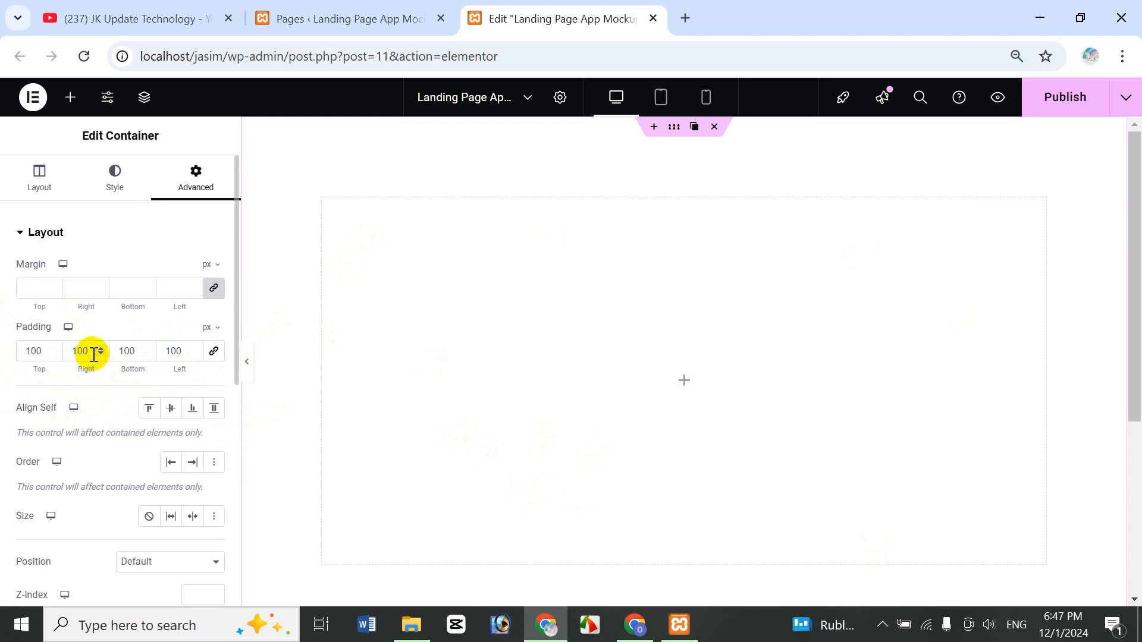
{"action": "double_click", "coordinate": [94, 355]}
{"action": "type", "text": "15"}
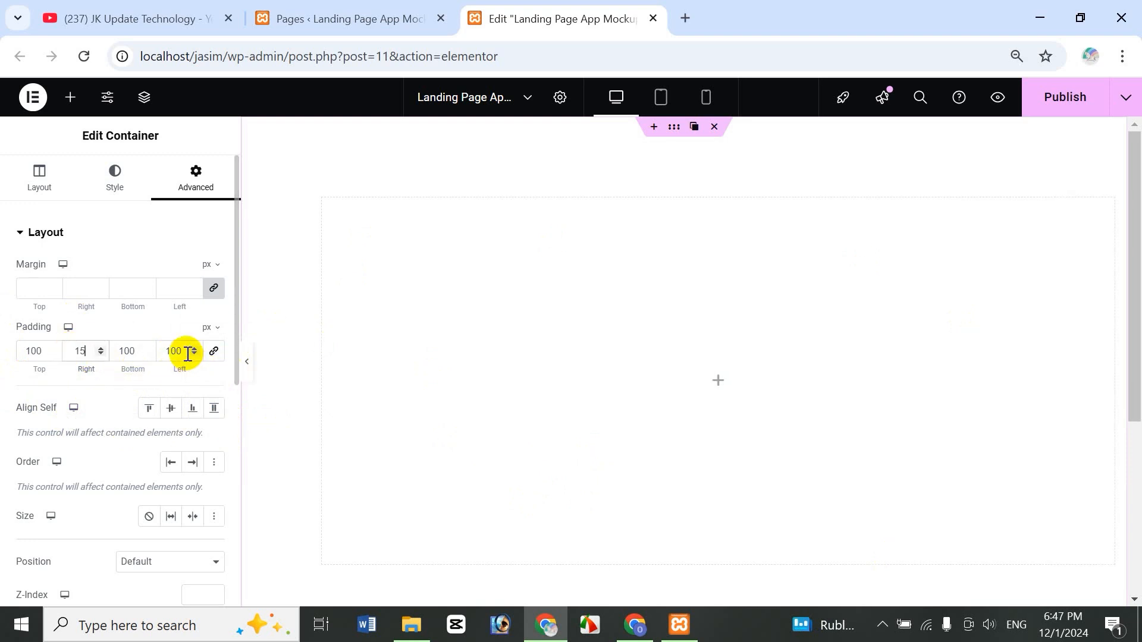
{"action": "double_click", "coordinate": [169, 354]}
{"action": "type", "text": "15"}
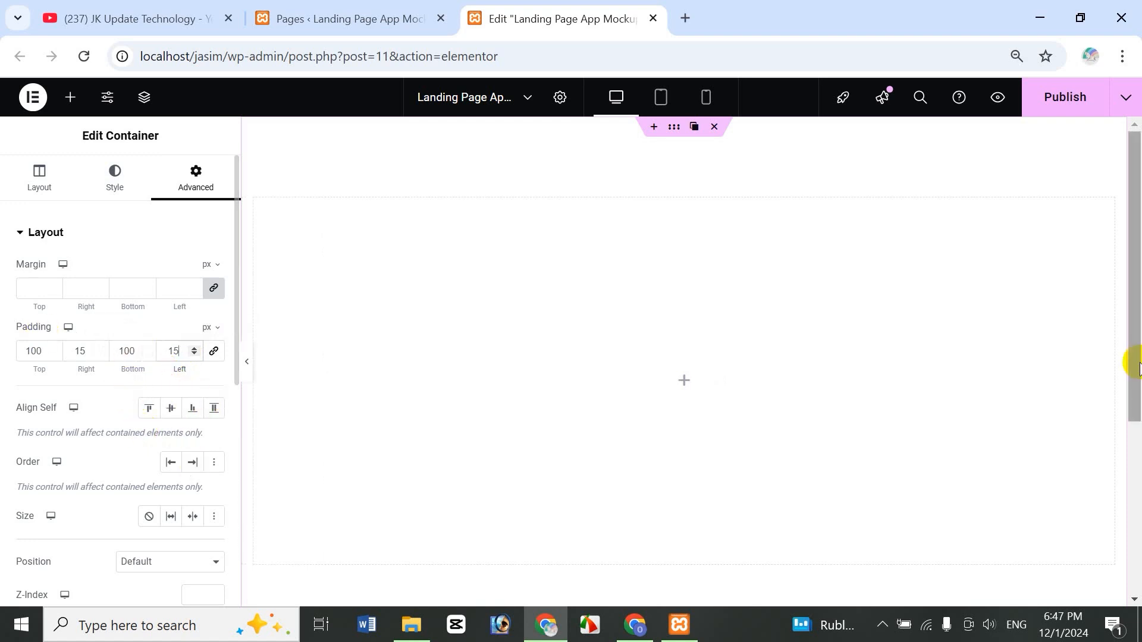
- Set the container's bottom padding to 200
{"action": "left_click_drag", "start_coordinate": [1132, 356], "coordinate": [624, 446]}
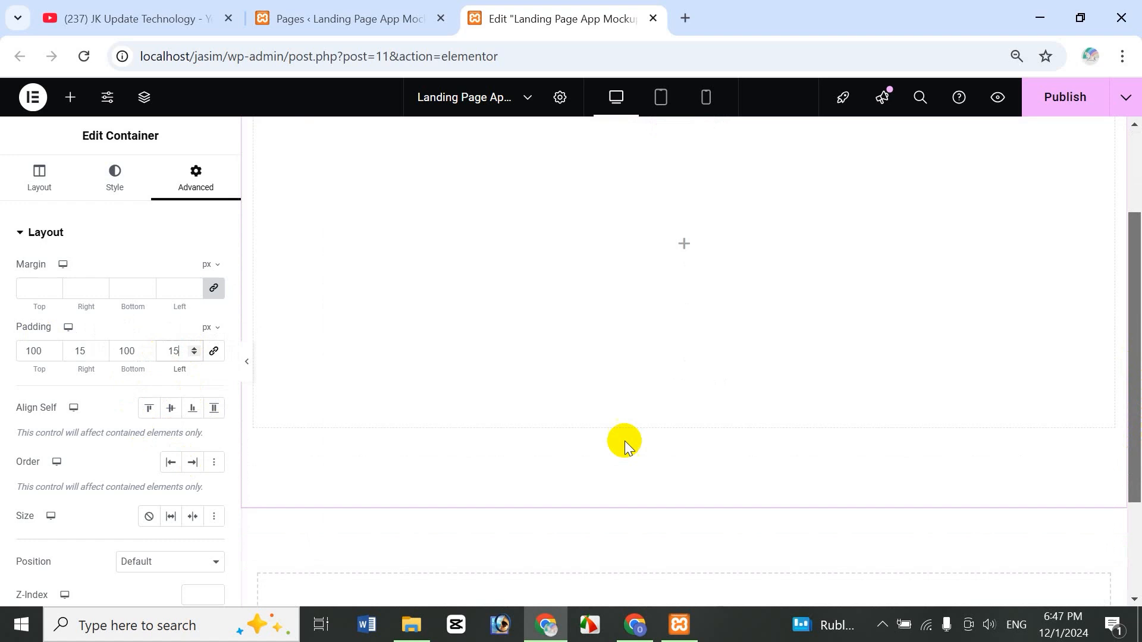
{"action": "double_click", "coordinate": [136, 351]}
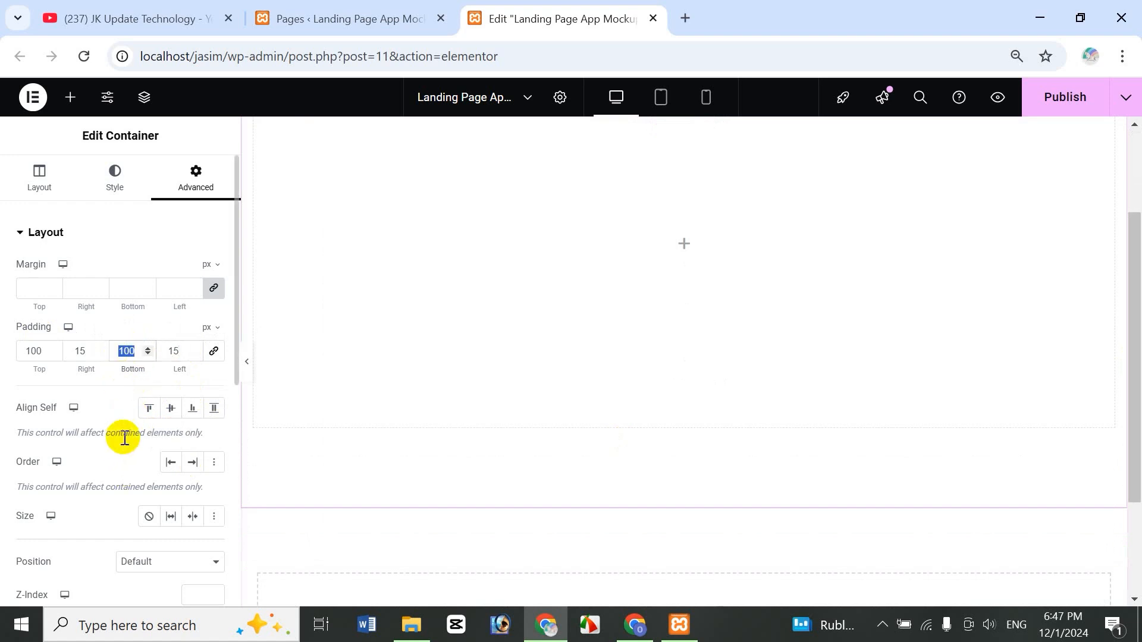
{"action": "type", "text": "0"}
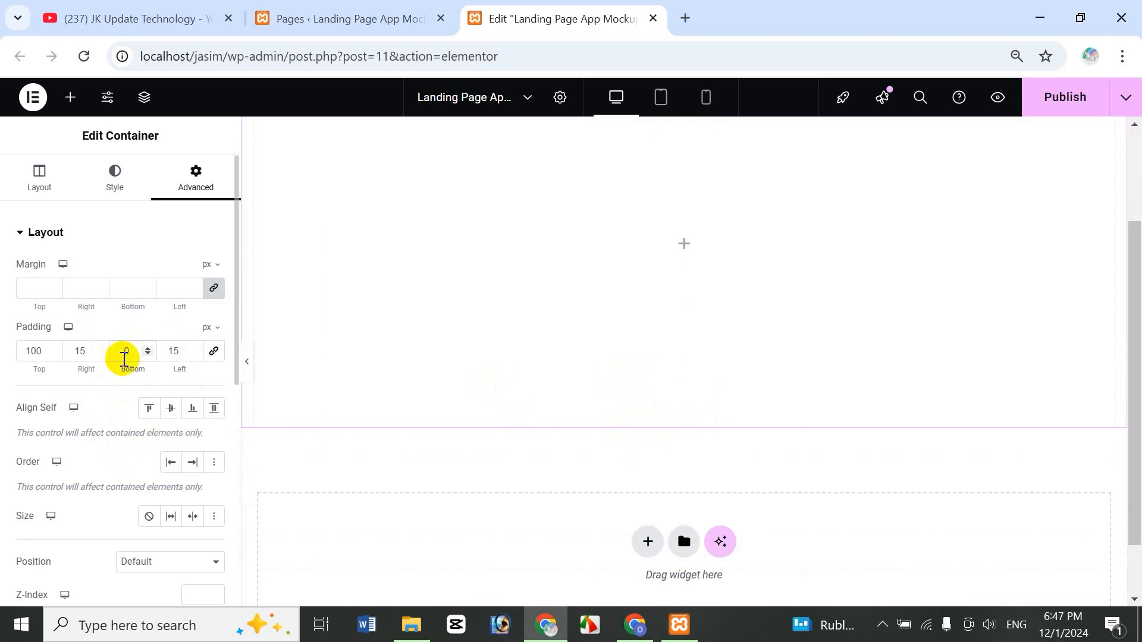
{"action": "left_click", "coordinate": [123, 352]}
{"action": "type", "text": "2"}
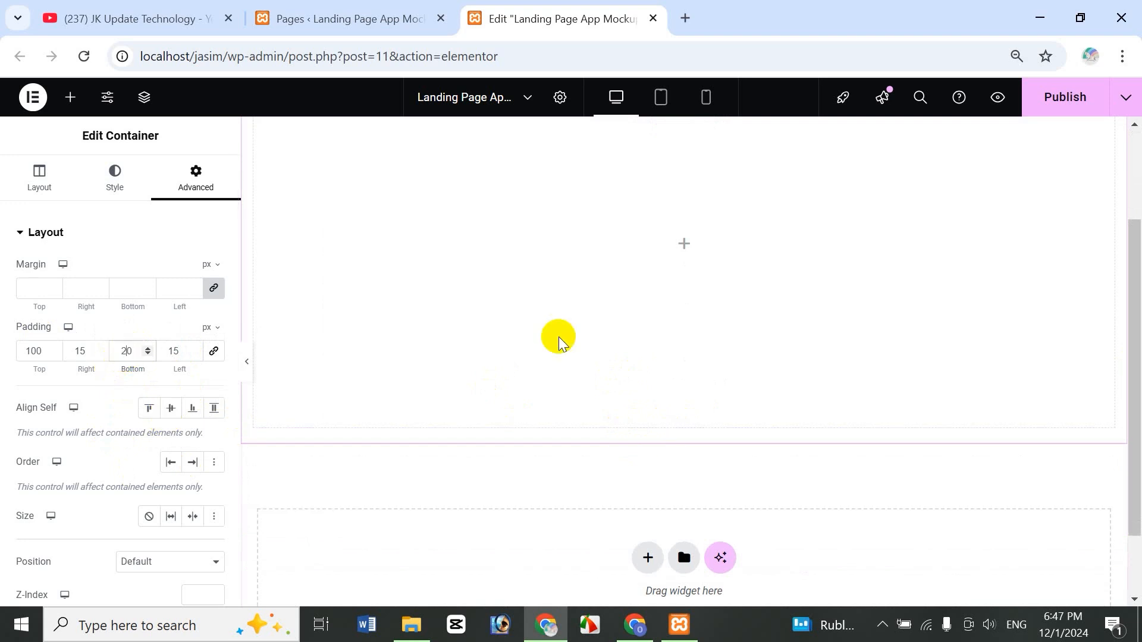
{"action": "type", "text": "0"}
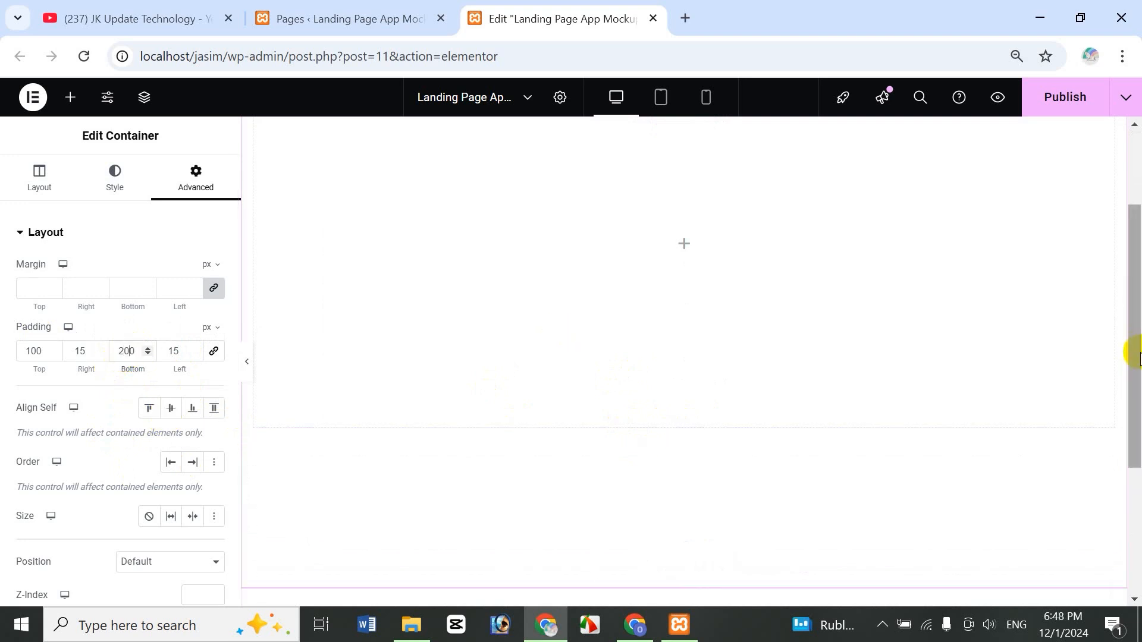
{"action": "left_click_drag", "start_coordinate": [1134, 357], "coordinate": [1132, 247]}
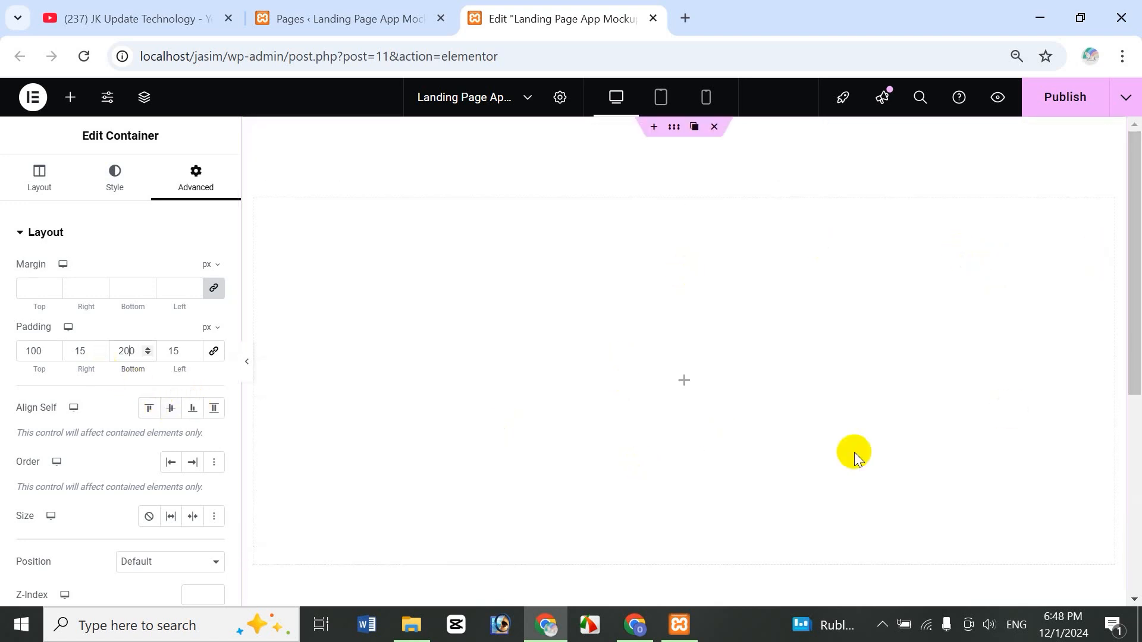
- Reduce the Chrome page zoom to 80%
{"action": "left_click", "coordinate": [1016, 55]}
{"action": "left_click", "coordinate": [946, 95]}
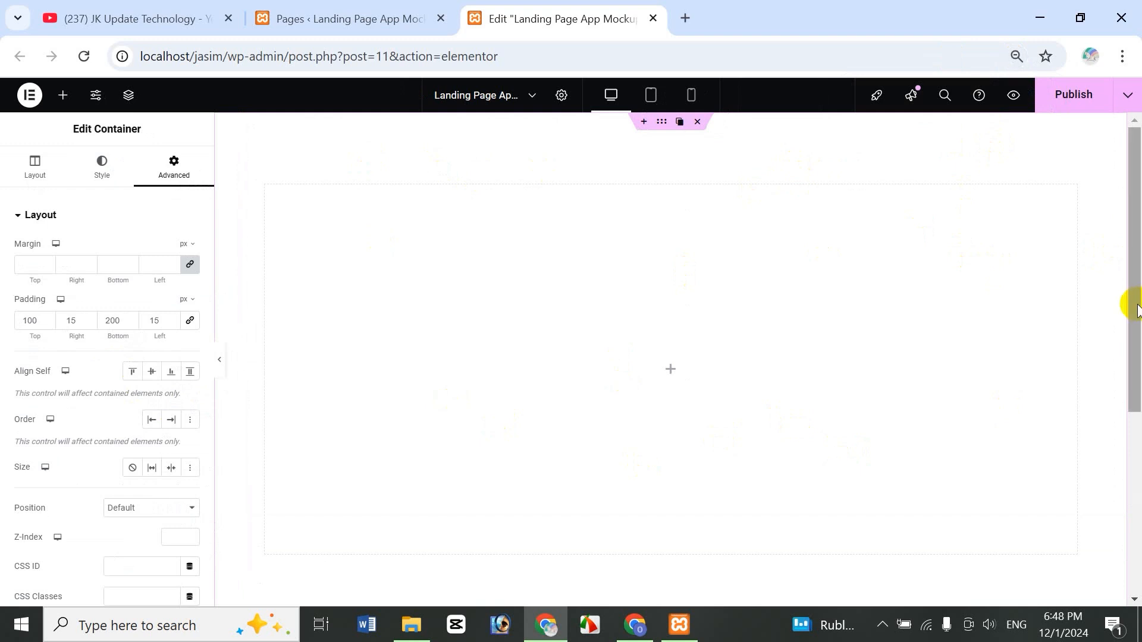
{"action": "mouse_move", "coordinate": [1129, 306]}
{"action": "left_mouse_down"}
{"action": "mouse_move", "coordinate": [1133, 331]}
{"action": "mouse_move", "coordinate": [1137, 294]}
{"action": "left_mouse_up"}
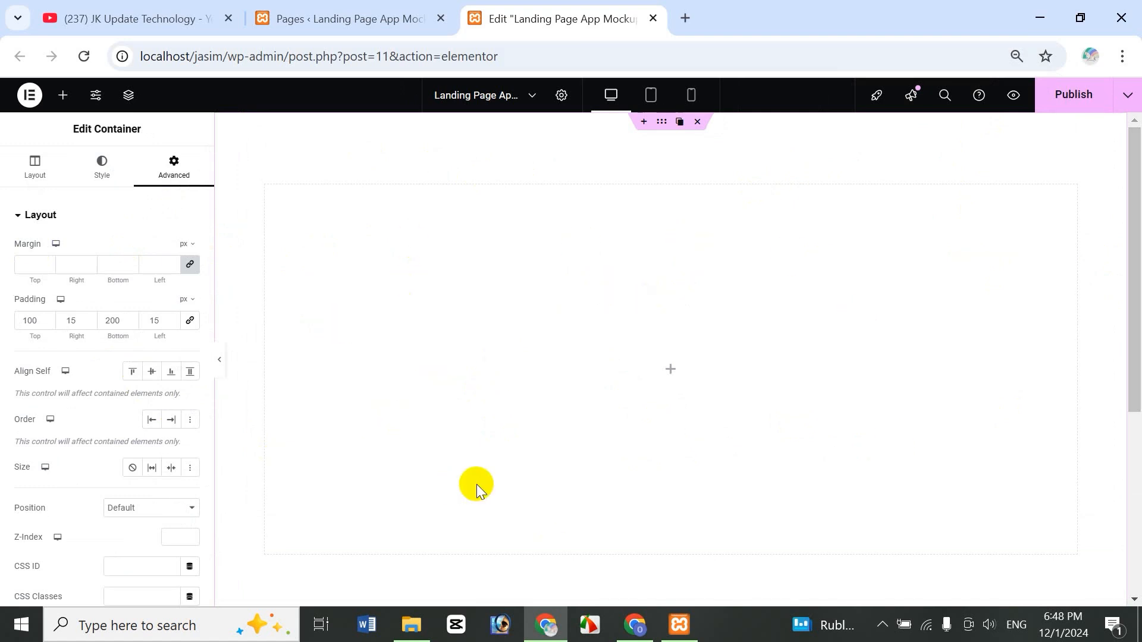
- Give the container a Classic background using the White BG global colour
{"action": "left_click", "coordinate": [111, 188]}
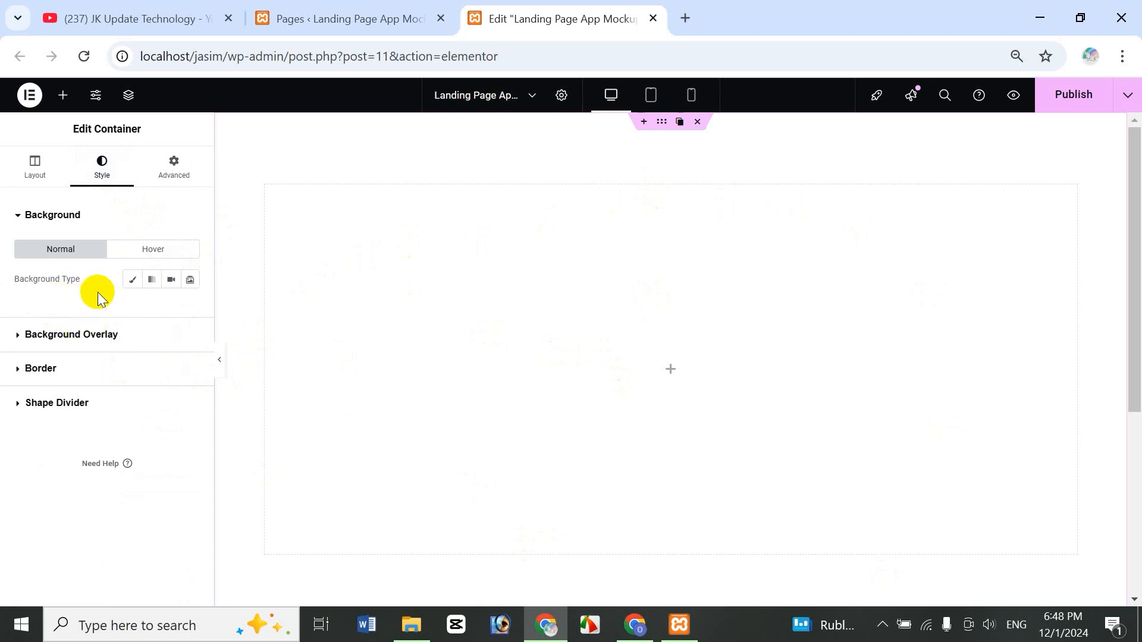
{"action": "left_click", "coordinate": [132, 284]}
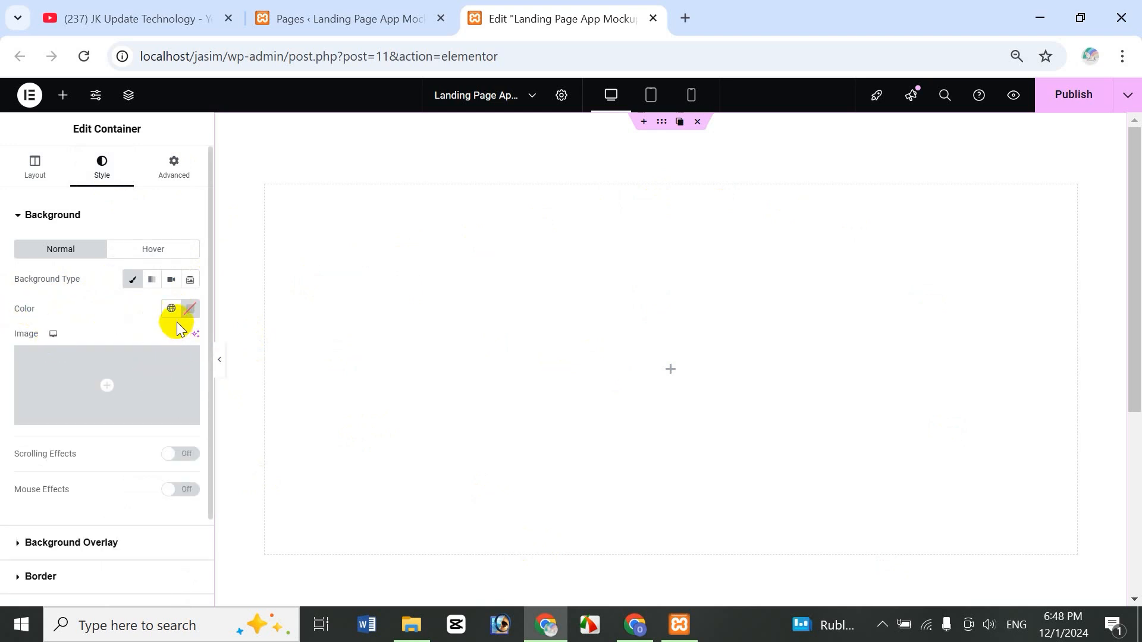
{"action": "left_click", "coordinate": [189, 310]}
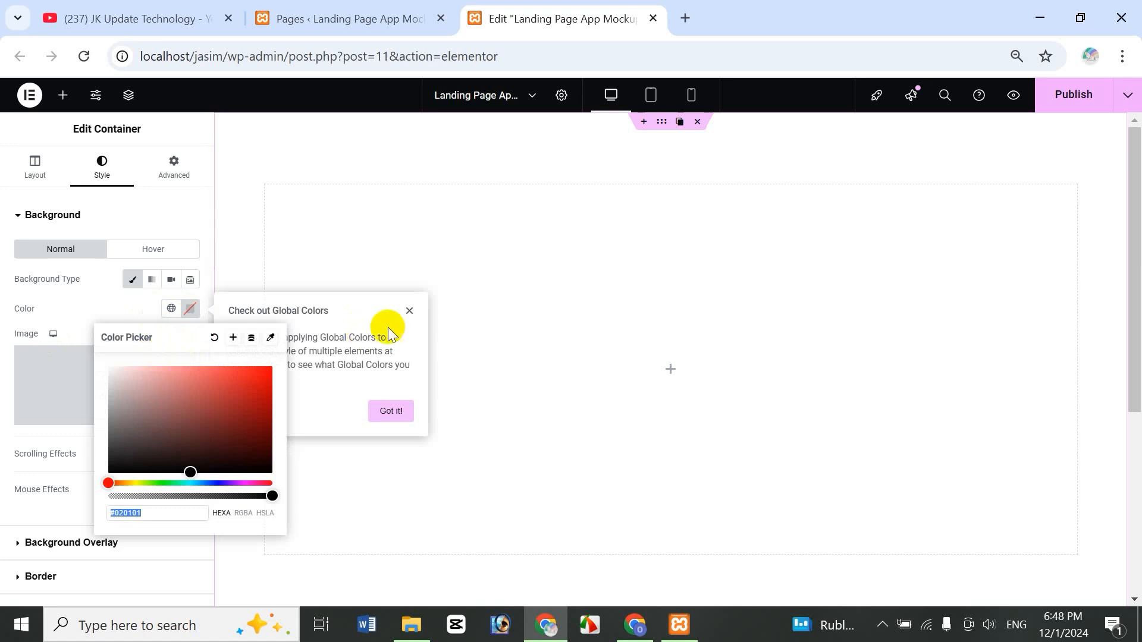
{"action": "left_click", "coordinate": [102, 308]}
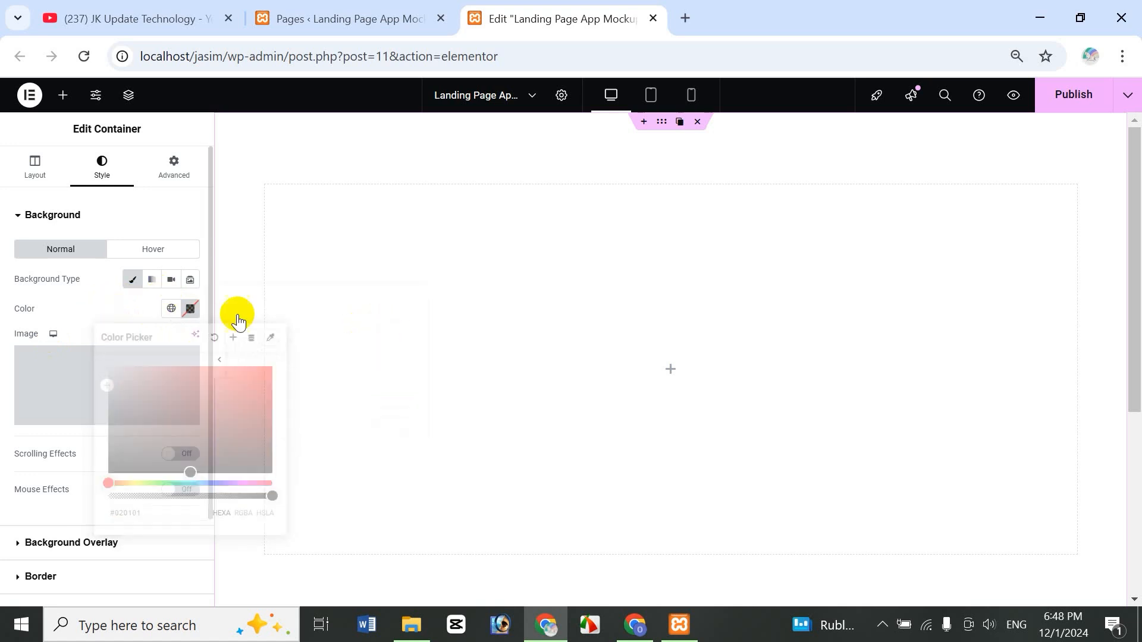
{"action": "left_click", "coordinate": [170, 310]}
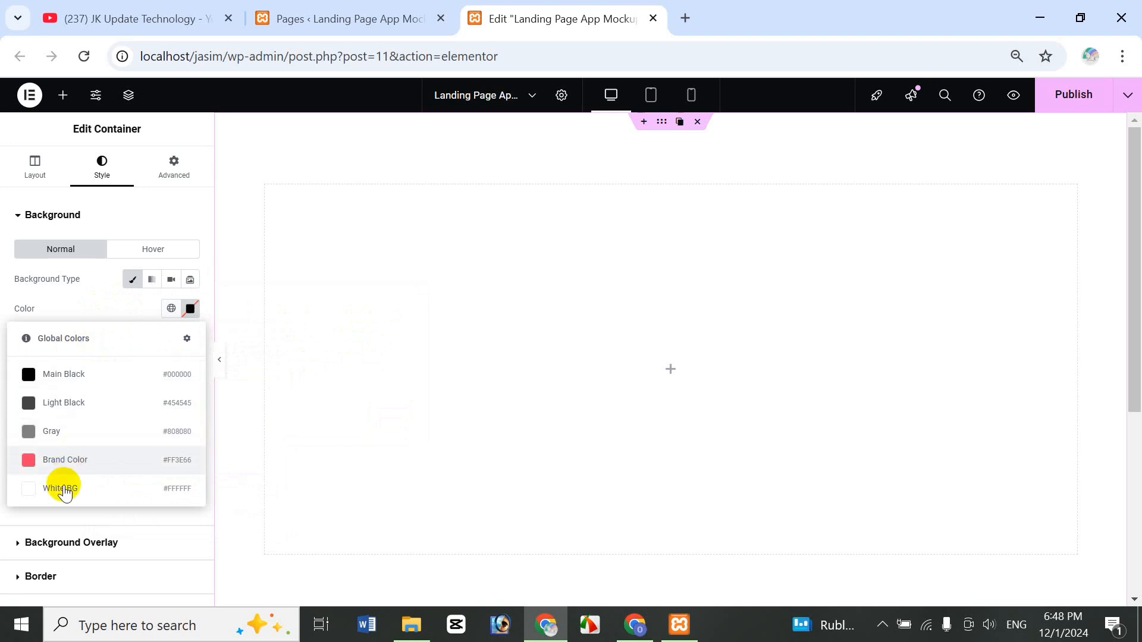
{"action": "left_click", "coordinate": [104, 491]}
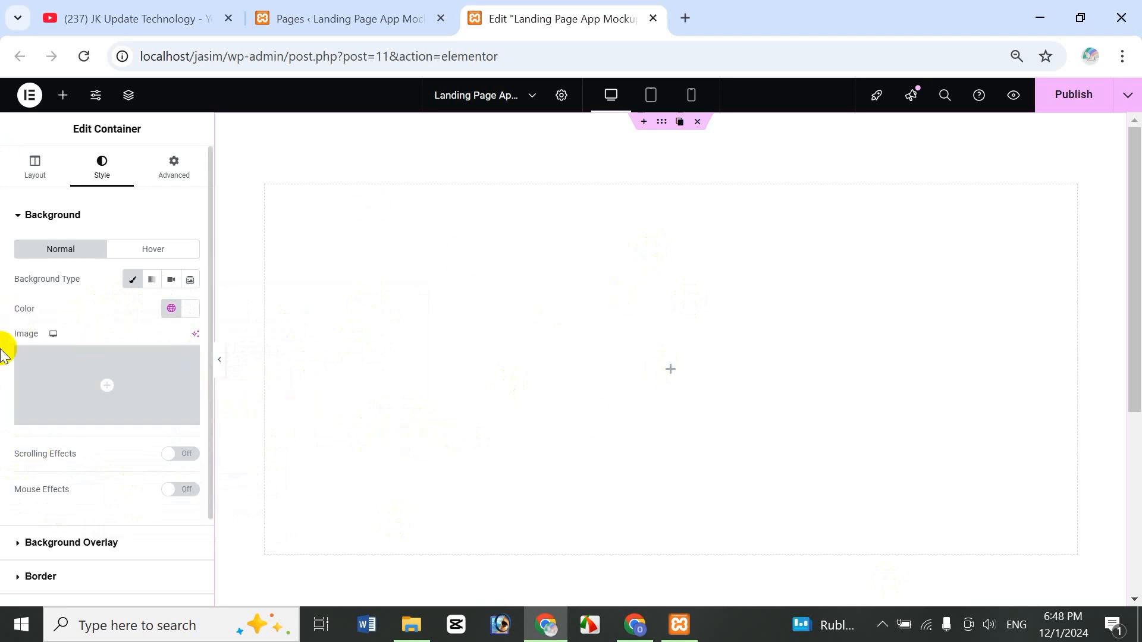
- Start choosing a background image, then bring up File Explorer at the Downloads folder
{"action": "mouse_move", "coordinate": [127, 395]}
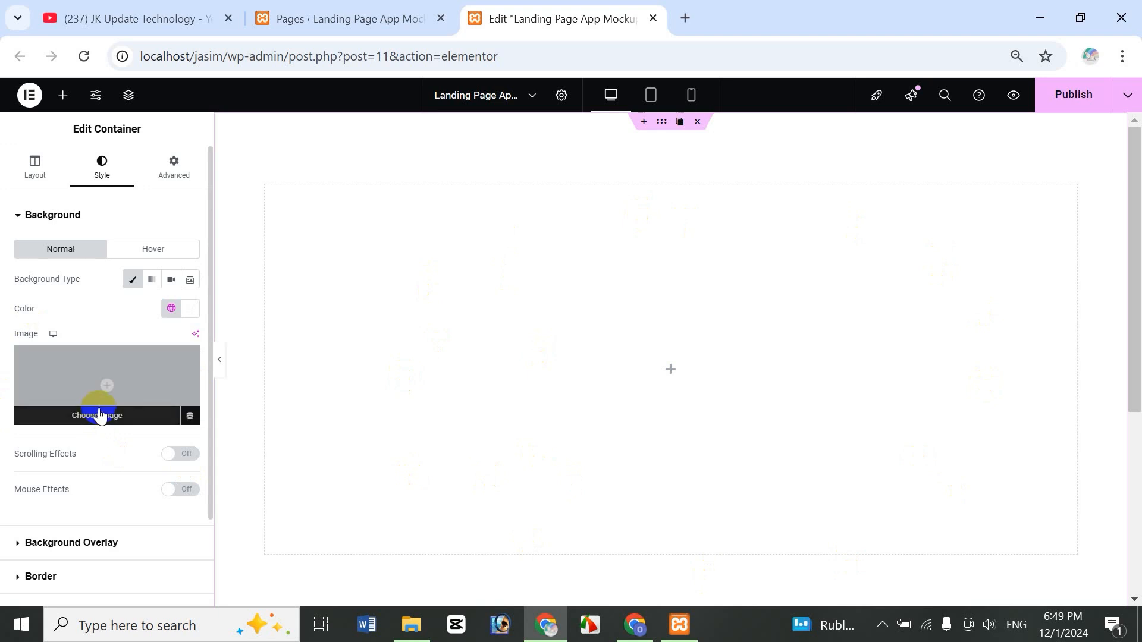
{"action": "left_click", "coordinate": [118, 416]}
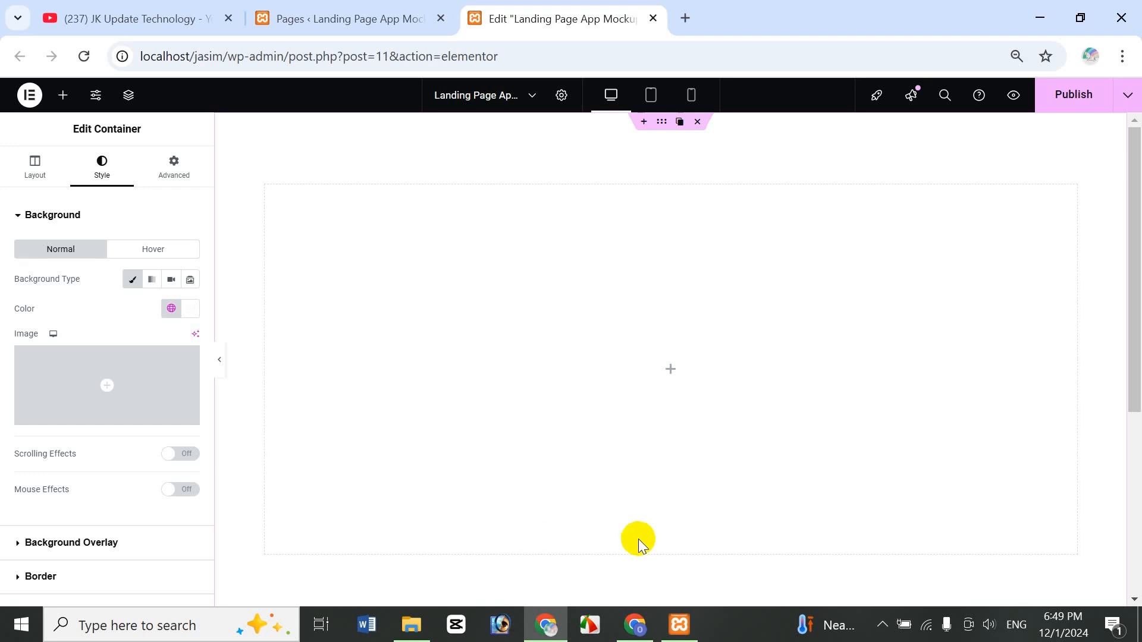
{"action": "left_click", "coordinate": [420, 615]}
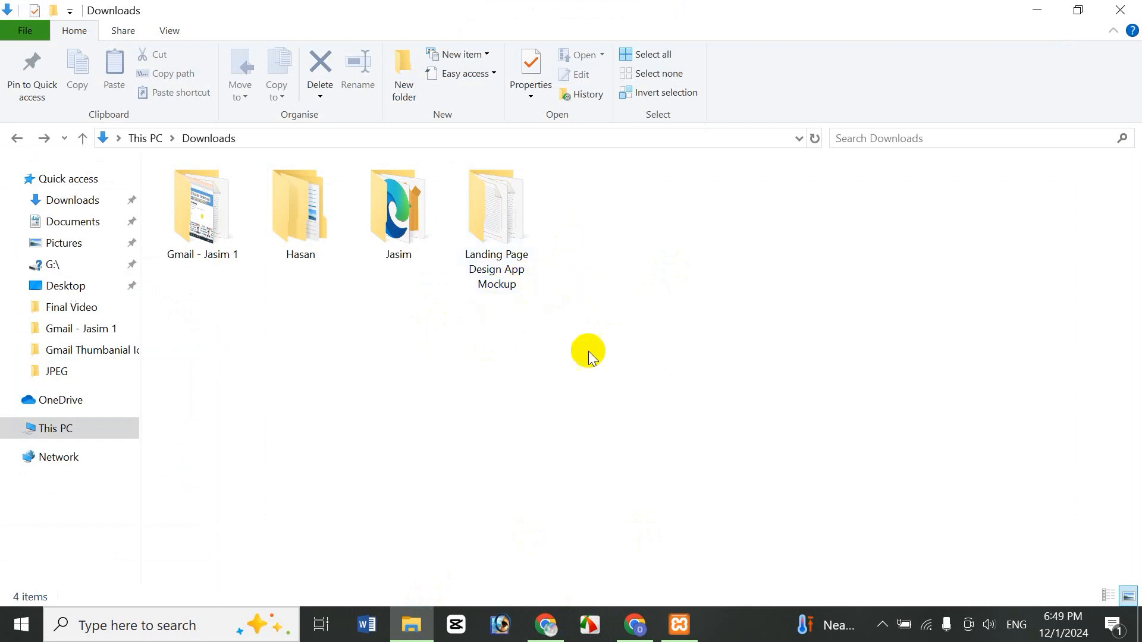
- Open New Text Document in the Landing Page Design App Mockup folder, select its Google Drive link, and return to the browser
{"action": "double_click", "coordinate": [497, 246]}
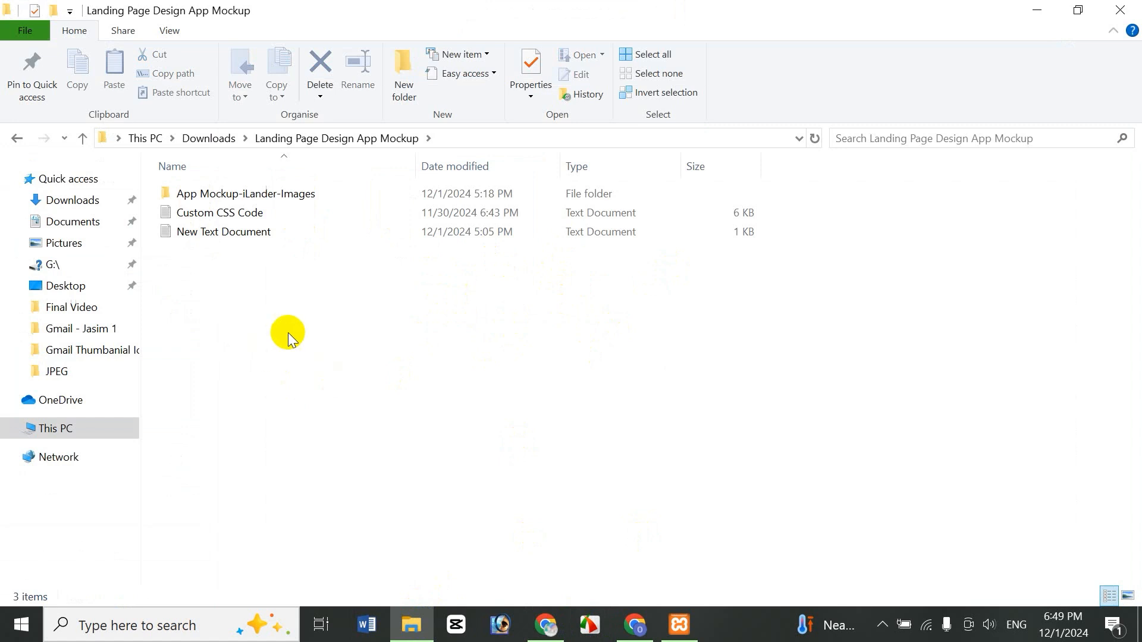
{"action": "double_click", "coordinate": [200, 233]}
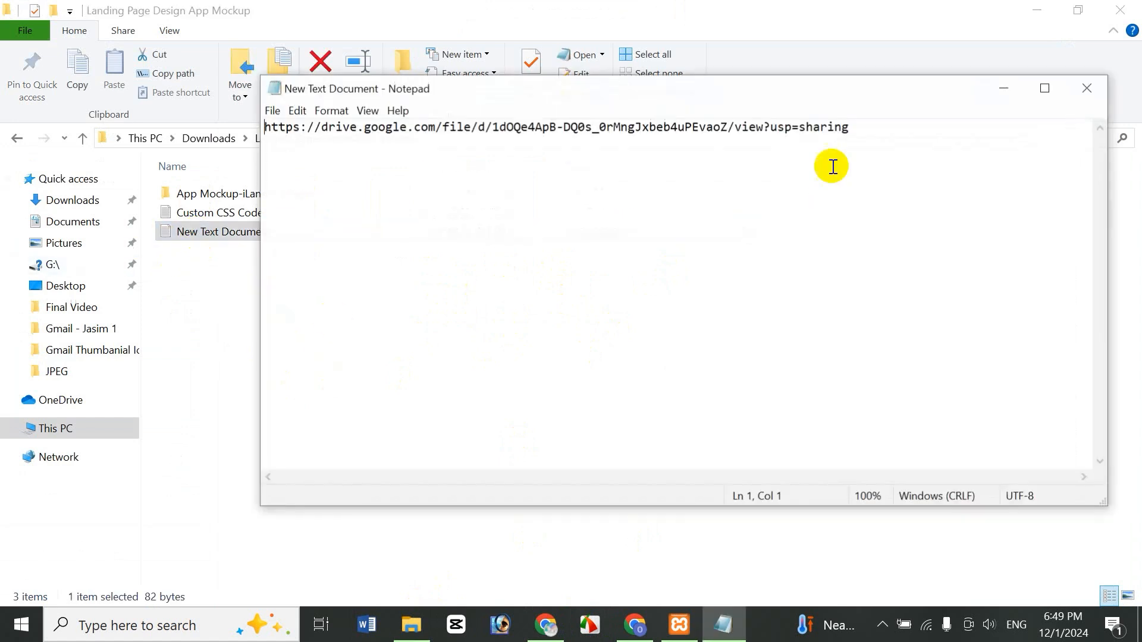
{"action": "left_click", "coordinate": [1044, 90]}
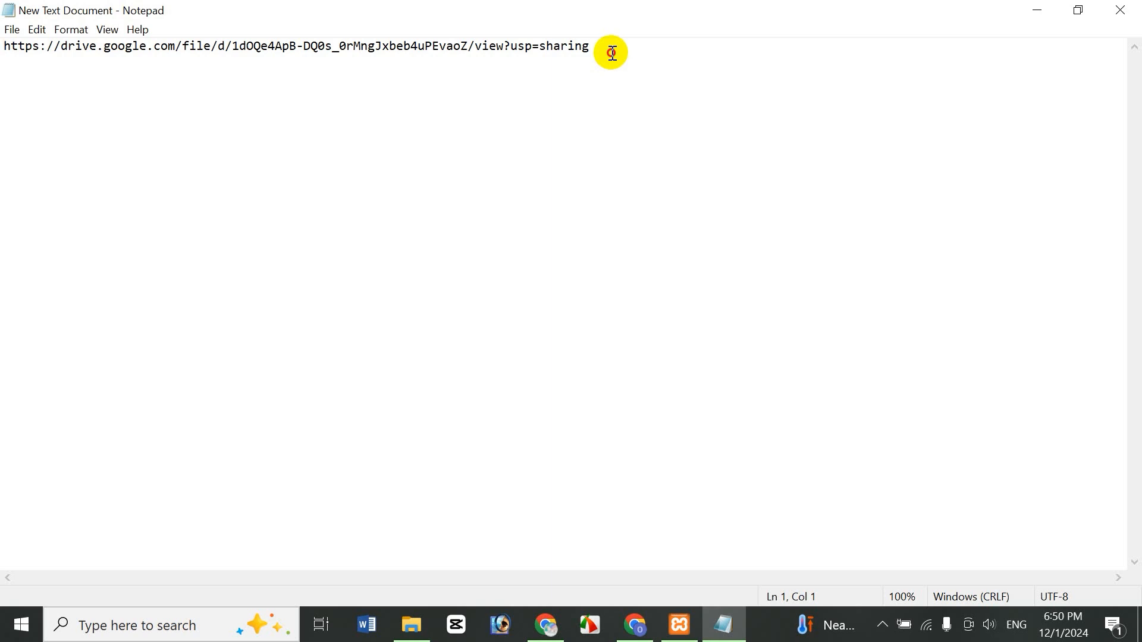
{"action": "left_click", "coordinate": [712, 84]}
{"action": "key", "text": "ctrl+a"}
{"action": "key", "text": "ctrl+c"}
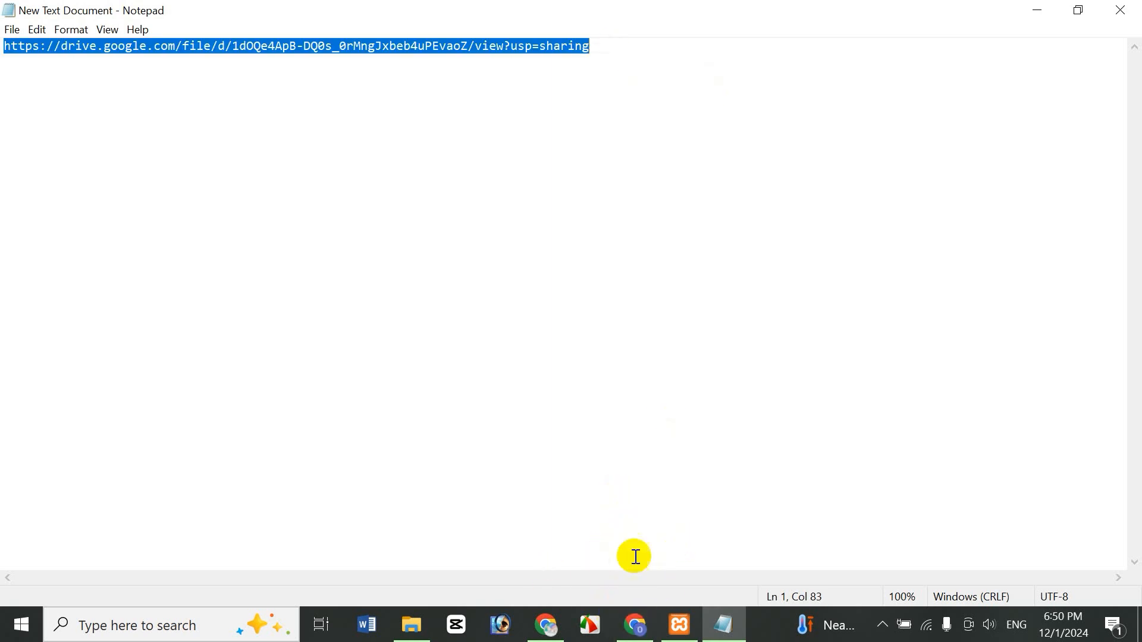
{"action": "left_click", "coordinate": [546, 624]}
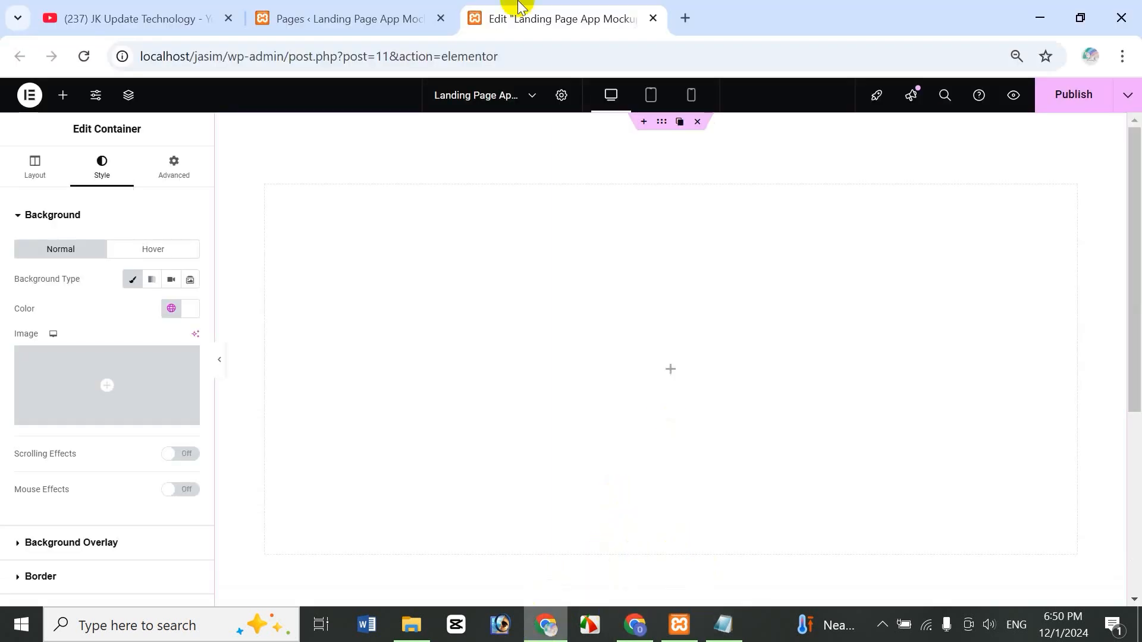
- Load the copied Google Drive link in a new tab and set File Explorer back to Downloads
{"action": "left_click", "coordinate": [685, 18]}
{"action": "key", "text": "ctrl+v"}
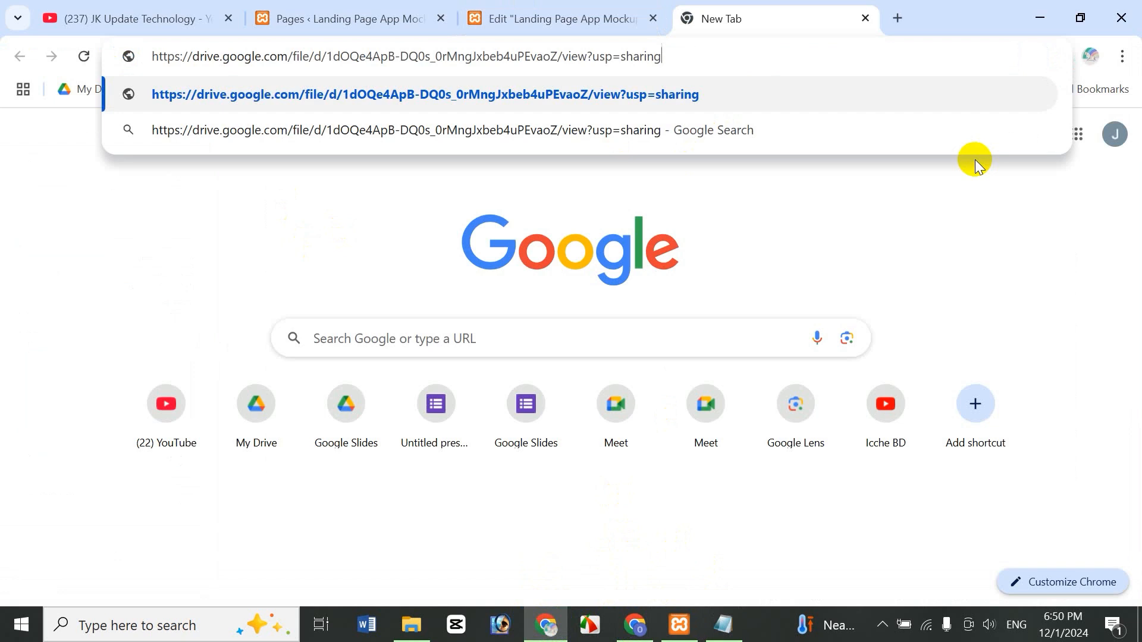
{"action": "key", "text": "Return"}
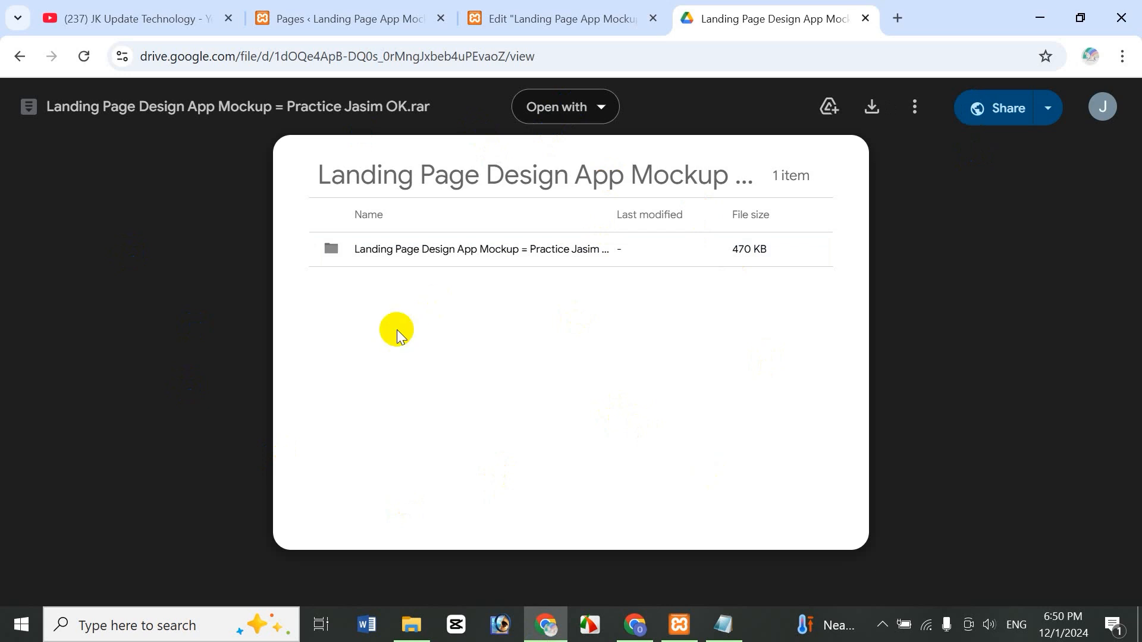
{"action": "left_click", "coordinate": [411, 624]}
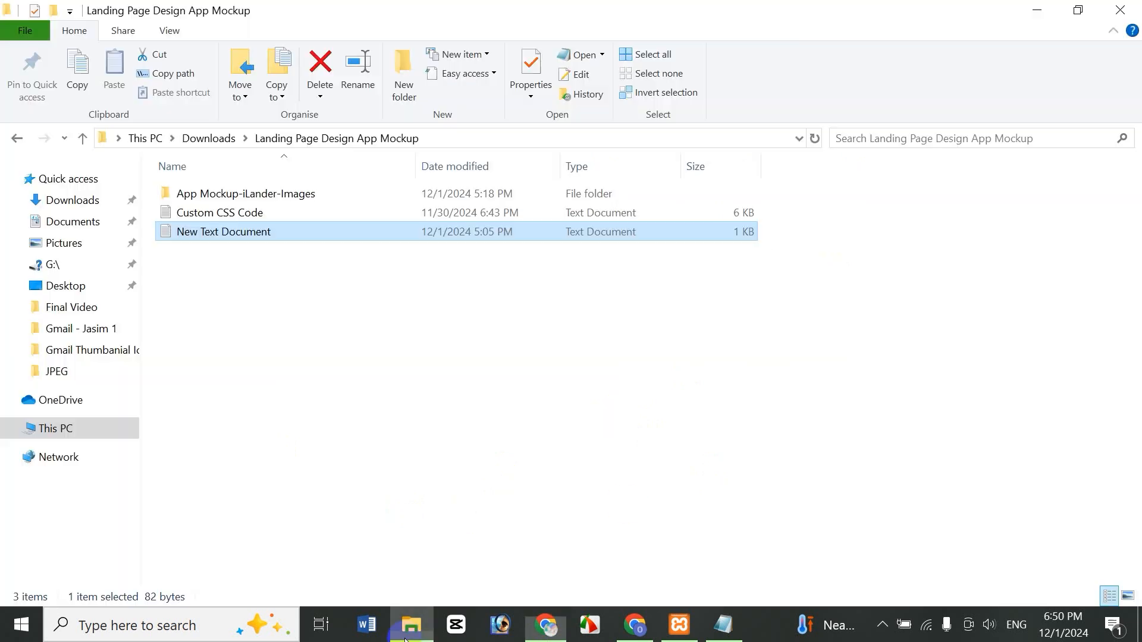
{"action": "left_click", "coordinate": [329, 141]}
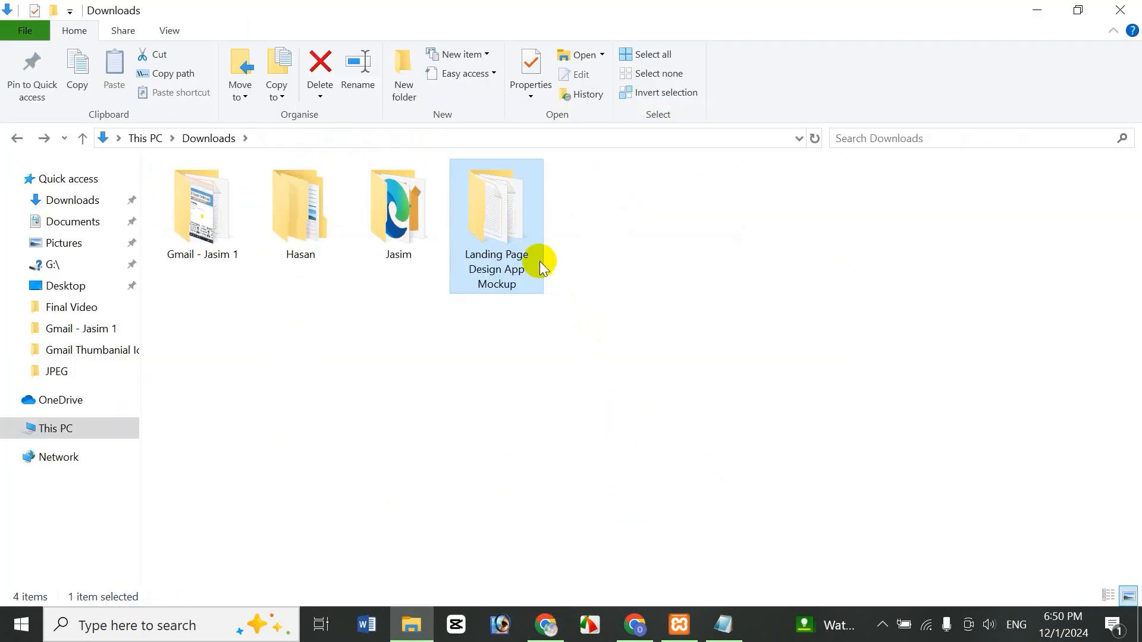
{"action": "left_click", "coordinate": [544, 623]}
- Look through the archive's folders in the Drive preview, then download the whole archive to Downloads
{"action": "left_click", "coordinate": [424, 256]}
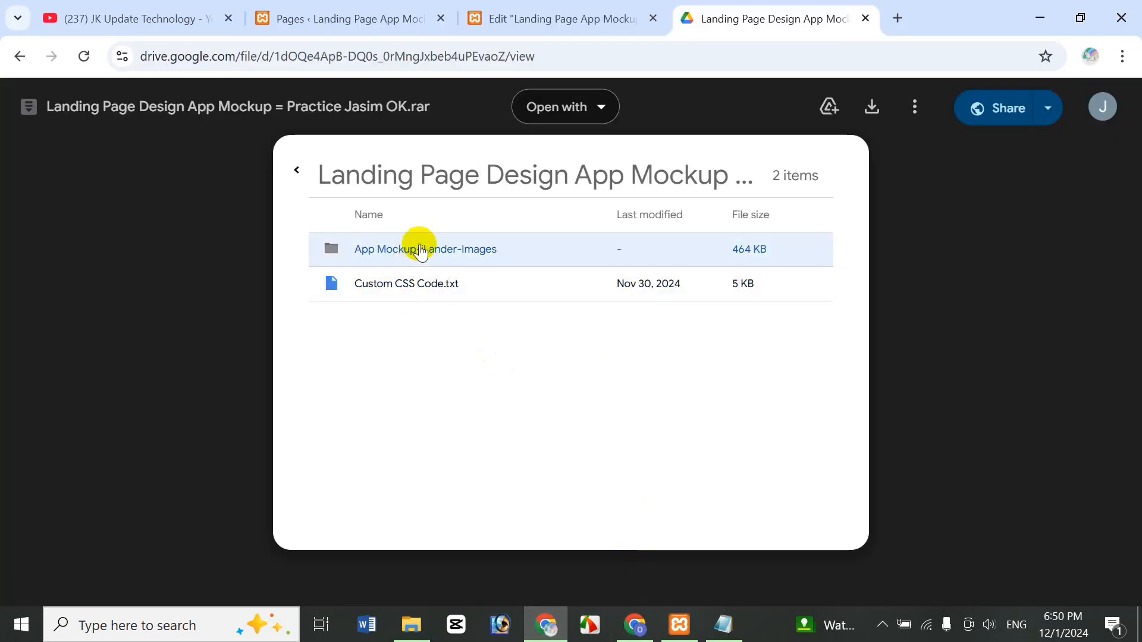
{"action": "left_click", "coordinate": [449, 252]}
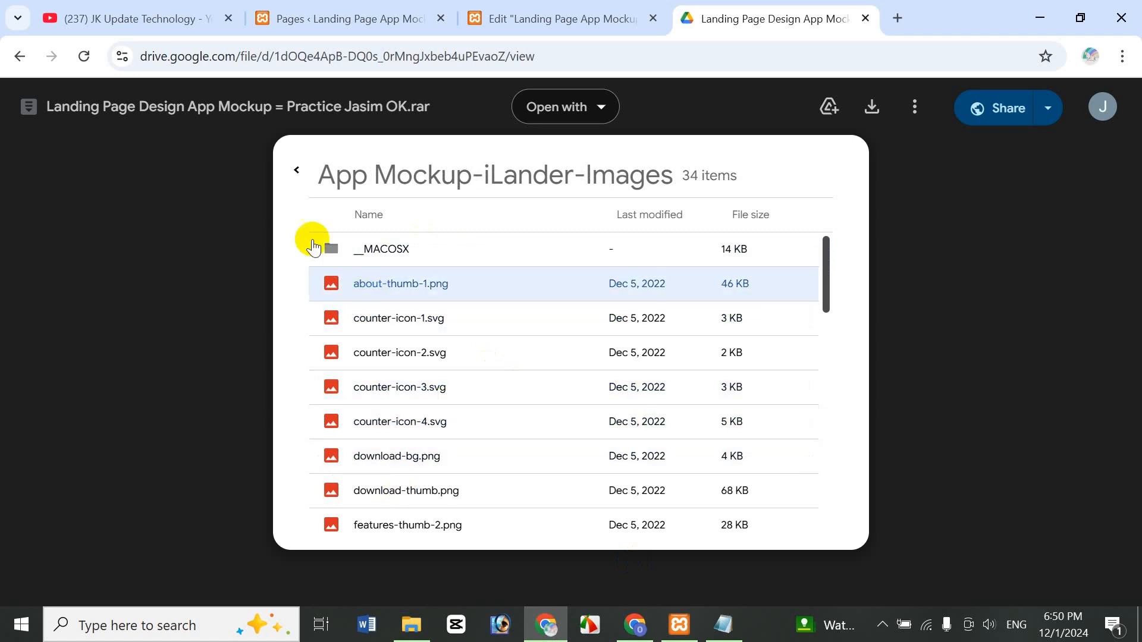
{"action": "left_click", "coordinate": [296, 172]}
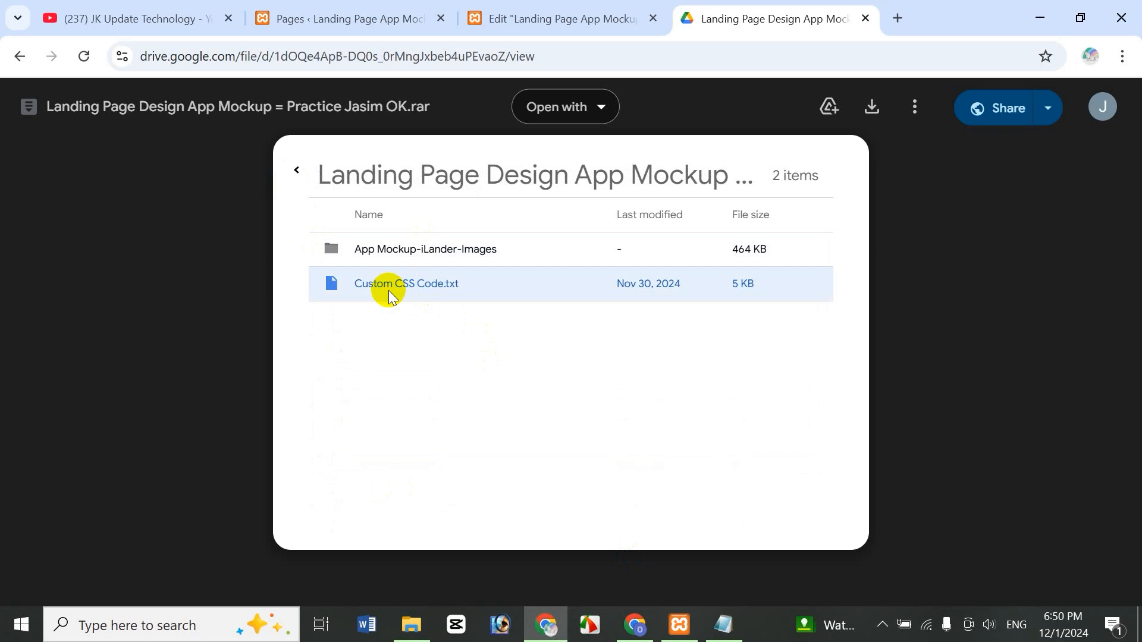
{"action": "left_click", "coordinate": [297, 174]}
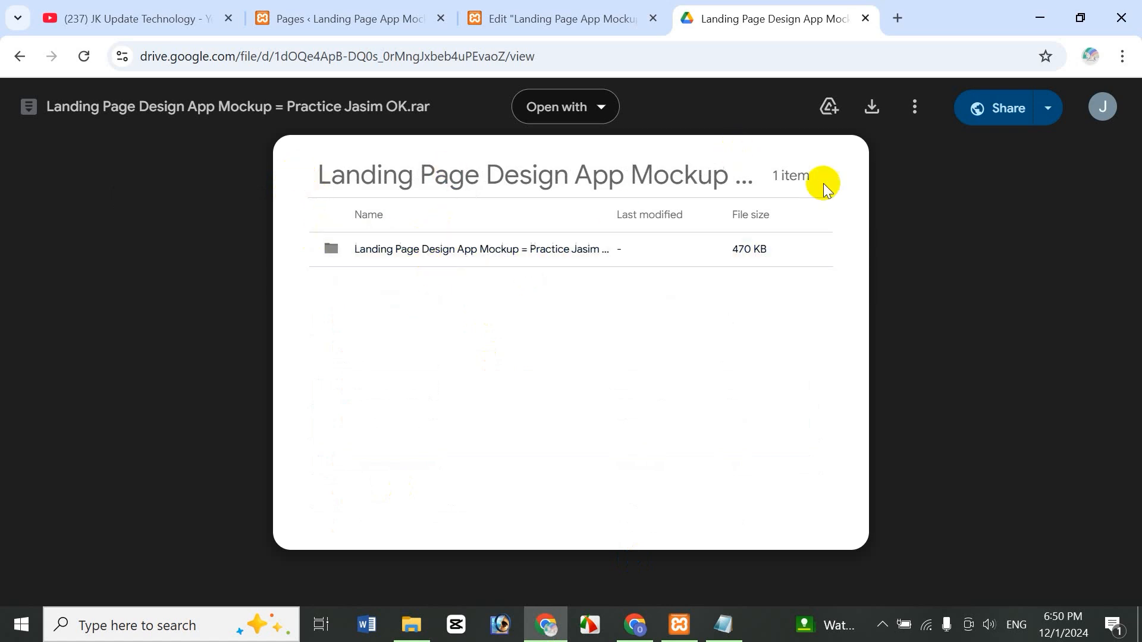
{"action": "left_click", "coordinate": [873, 115]}
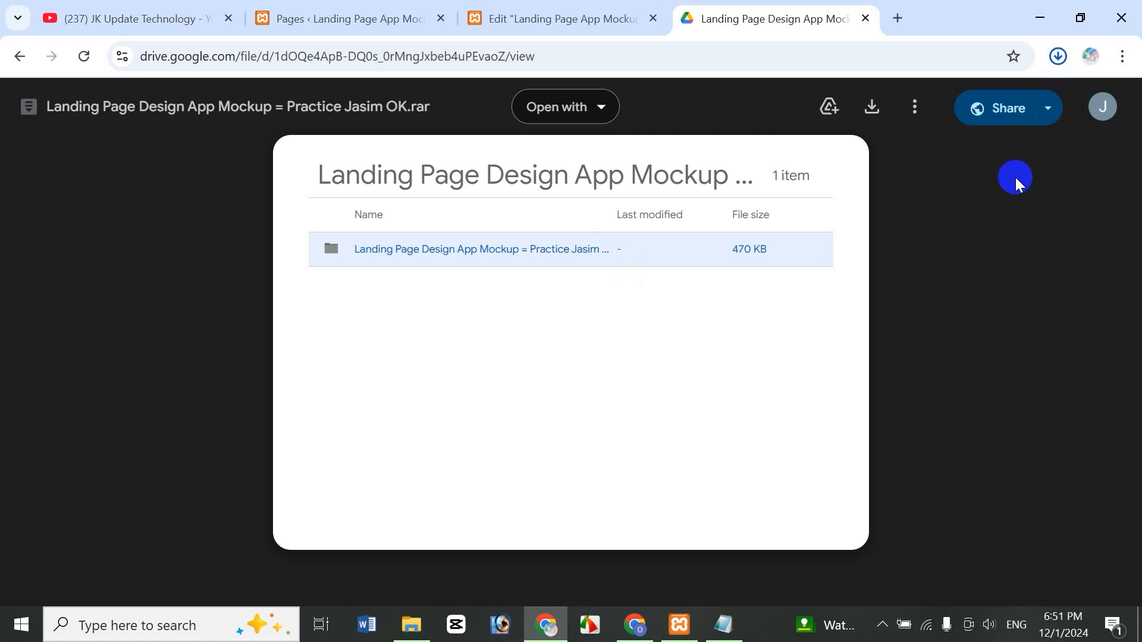
{"action": "left_click", "coordinate": [1015, 177]}
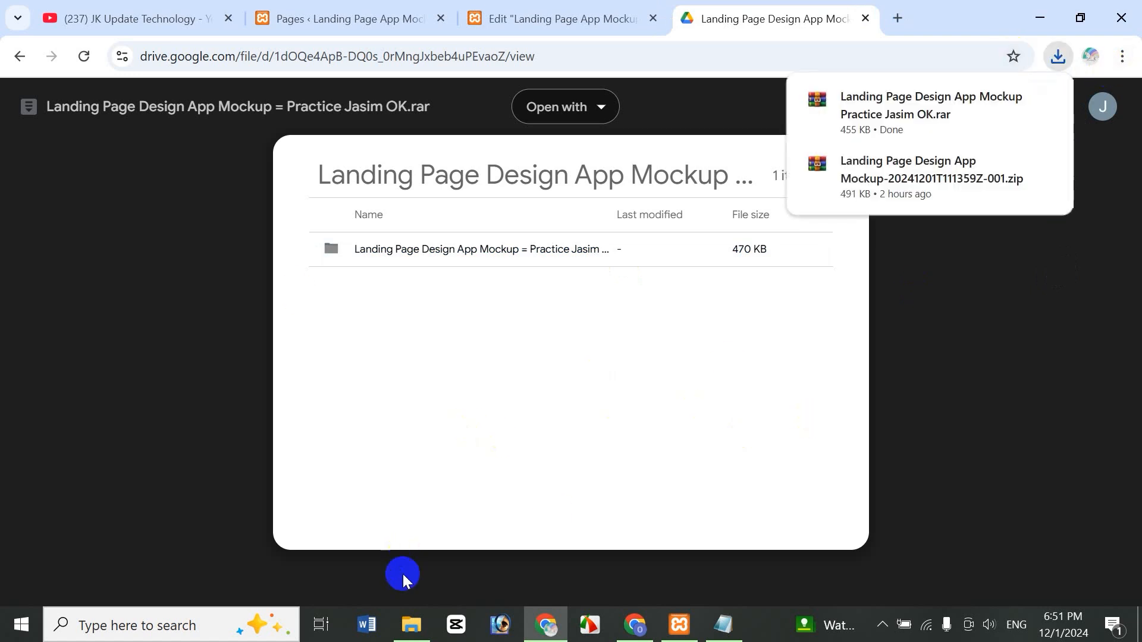
{"action": "left_click", "coordinate": [417, 634]}
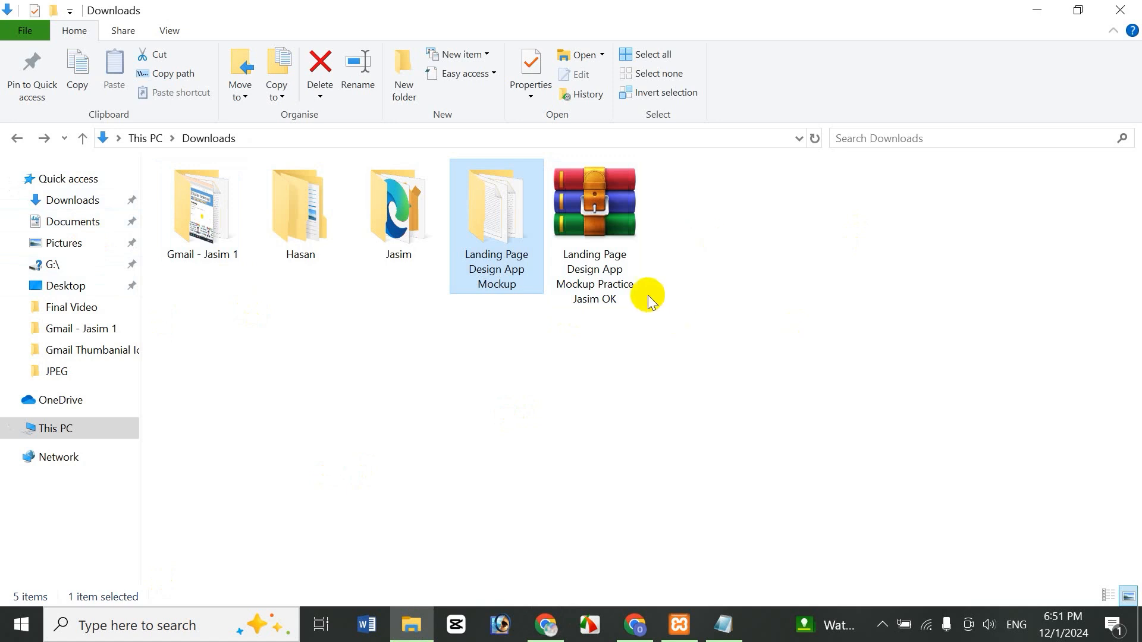
- Extract the downloaded .rar archive into a same-named folder
{"action": "left_click", "coordinate": [650, 358]}
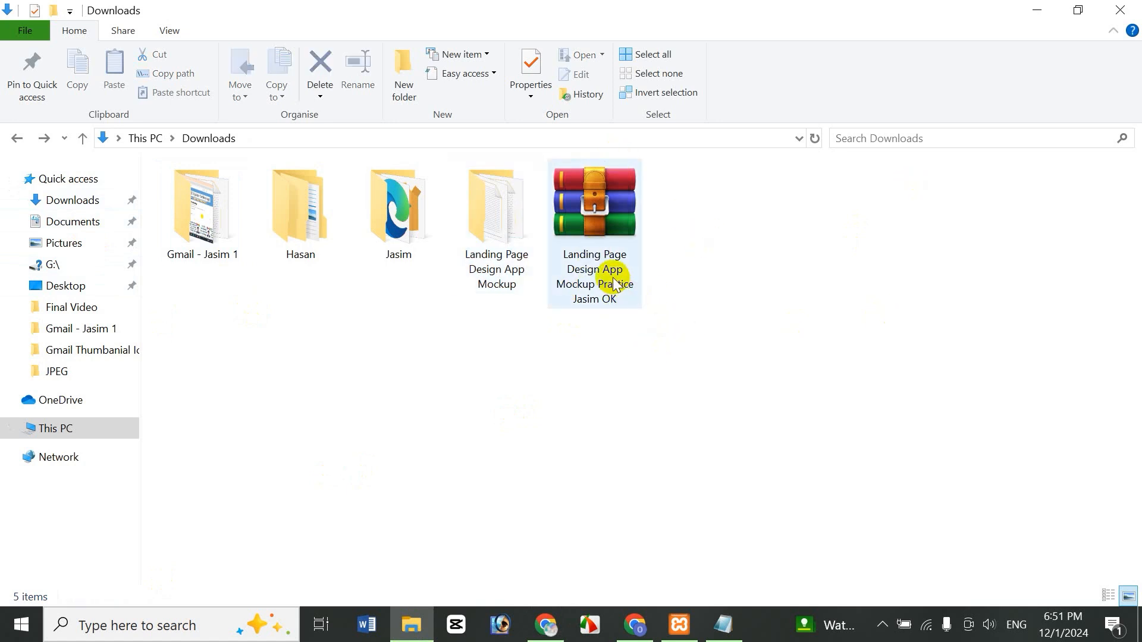
{"action": "right_click", "coordinate": [608, 273]}
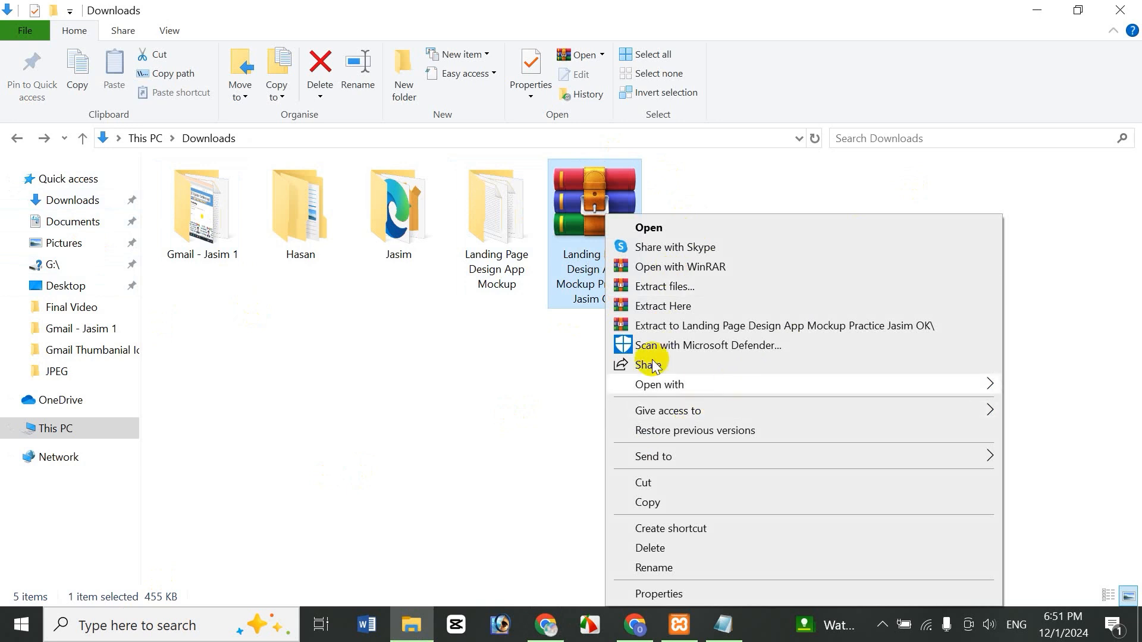
{"action": "left_click", "coordinate": [766, 327]}
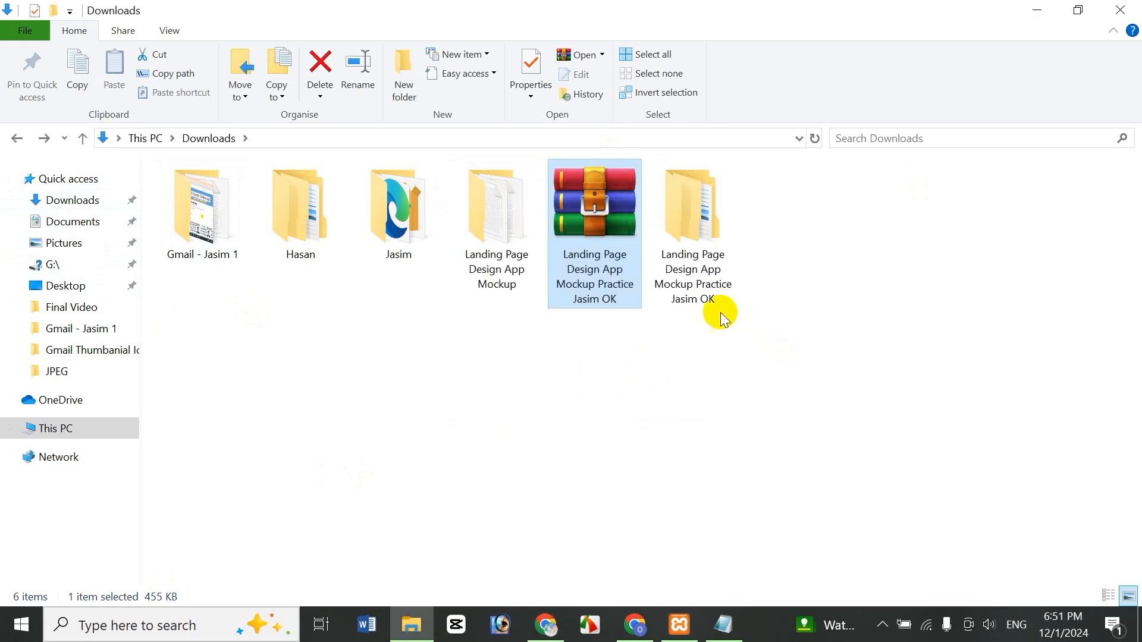
- Look through the extracted App Mockup-iLander-Images folder, then open the Custom CSS Code file
{"action": "double_click", "coordinate": [708, 250]}
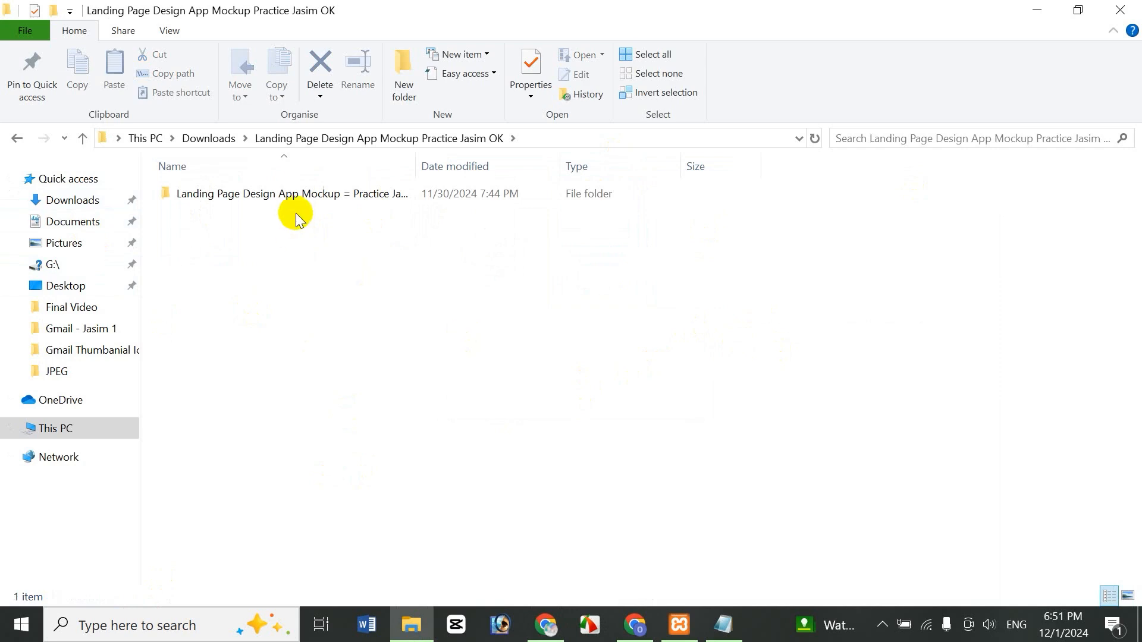
{"action": "double_click", "coordinate": [303, 193]}
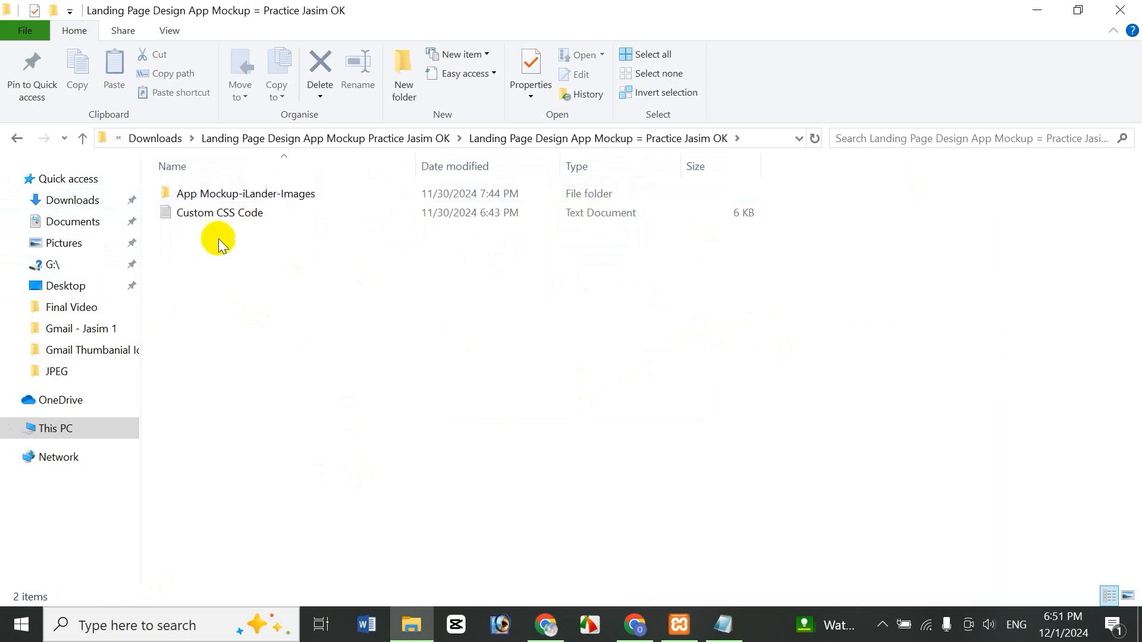
{"action": "double_click", "coordinate": [298, 195]}
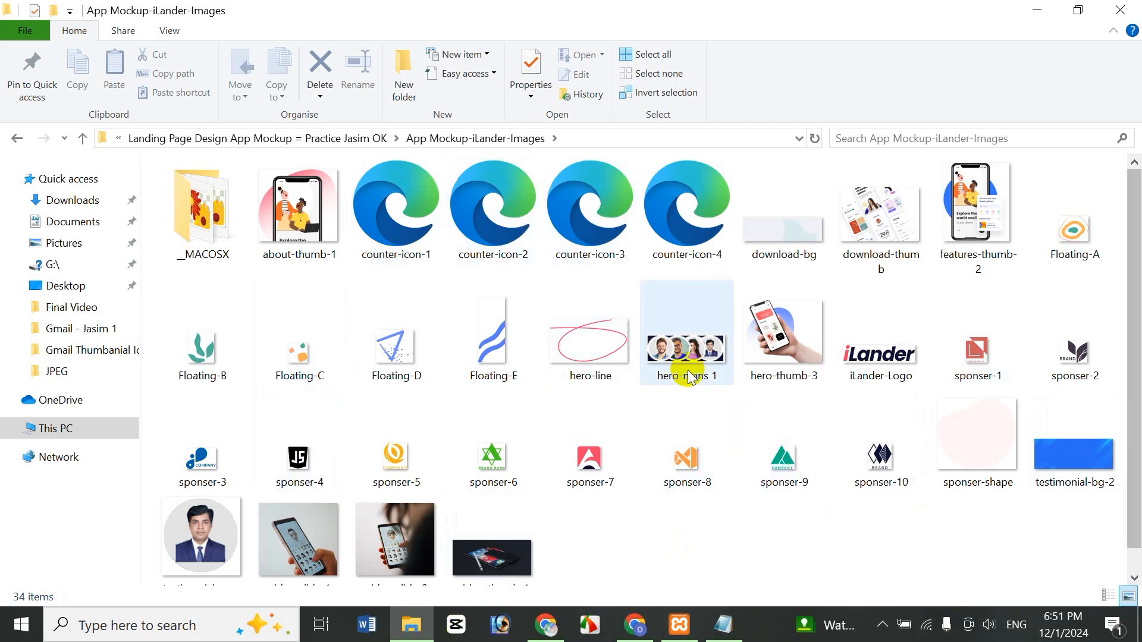
{"action": "mouse_move", "coordinate": [689, 376]}
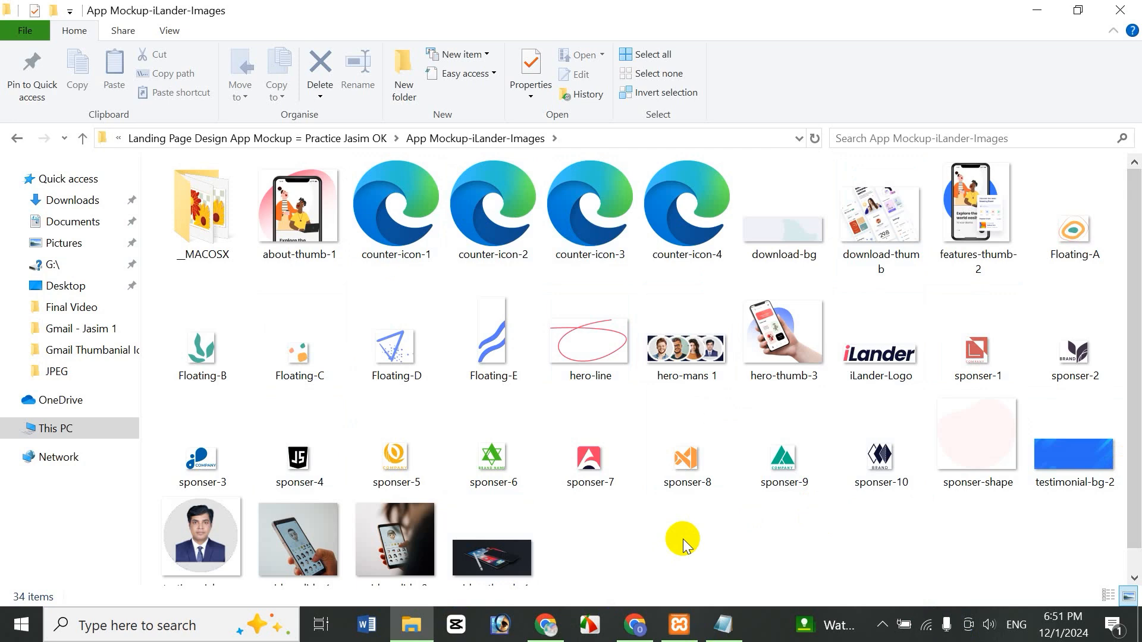
{"action": "key", "text": "alt+Left"}
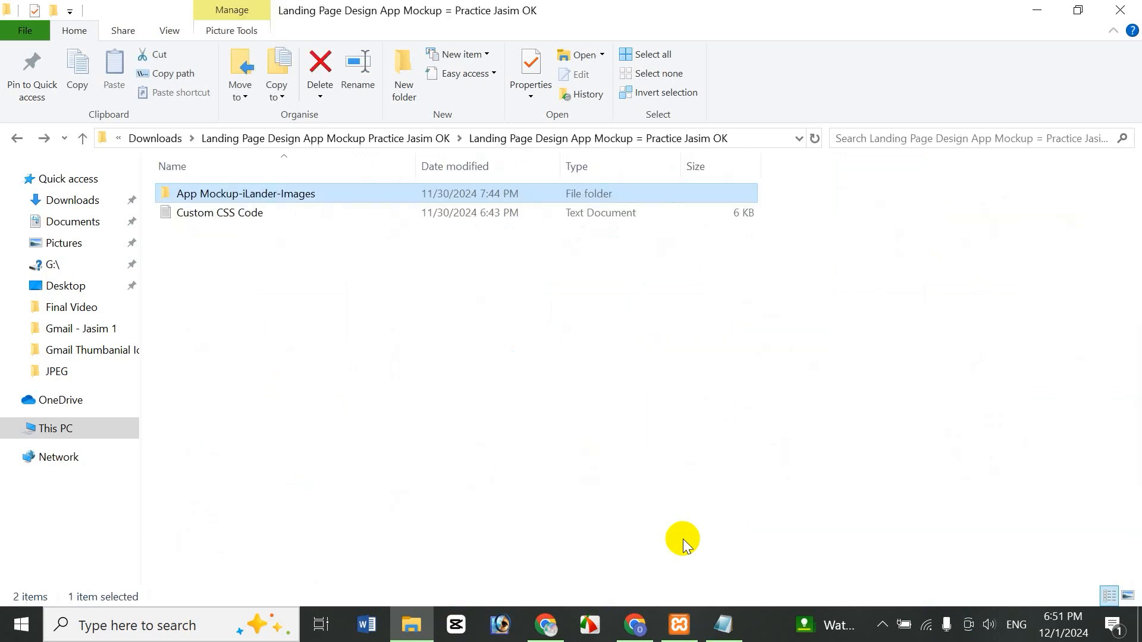
{"action": "key", "text": "Down"}
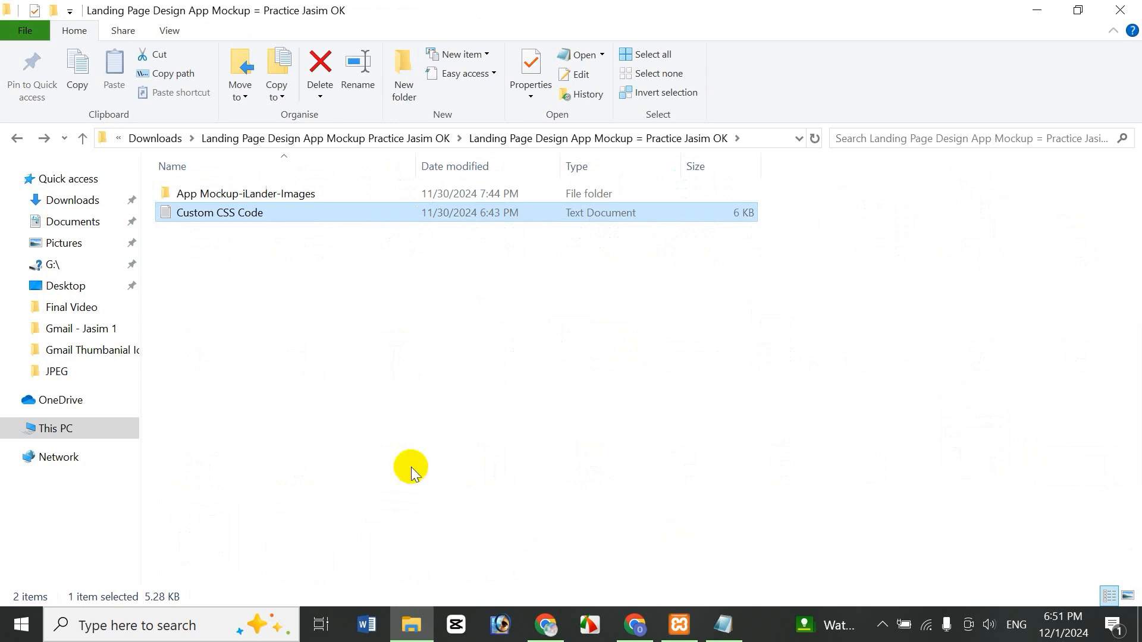
{"action": "double_click", "coordinate": [243, 214]}
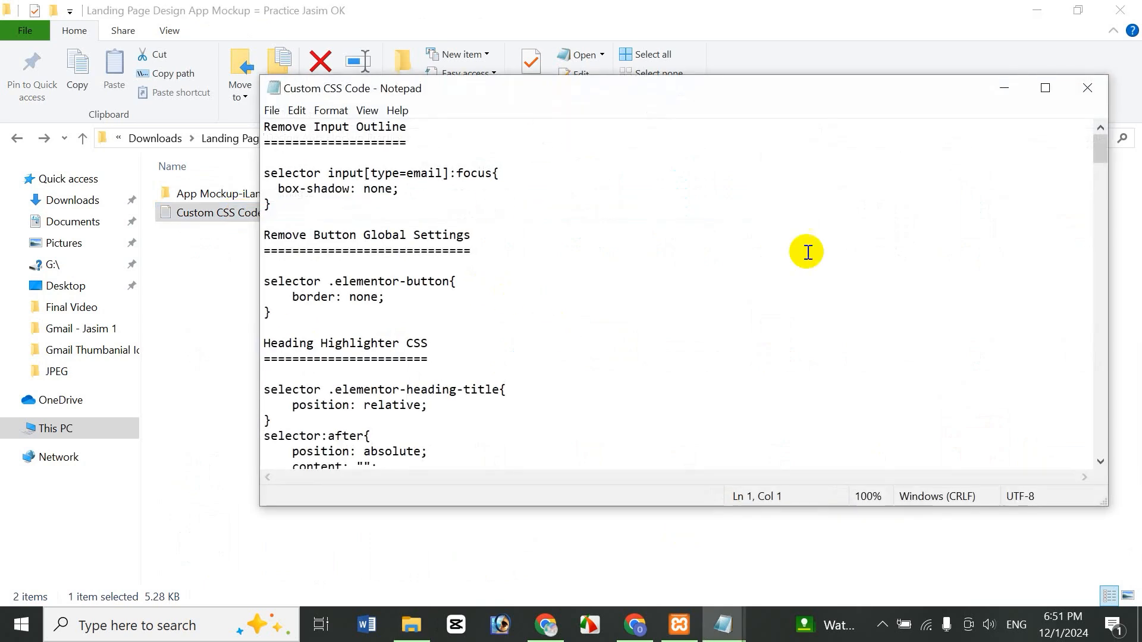
- Close the Custom CSS Code file in Notepad and go to the Downloads folder
{"action": "left_click", "coordinate": [1046, 88]}
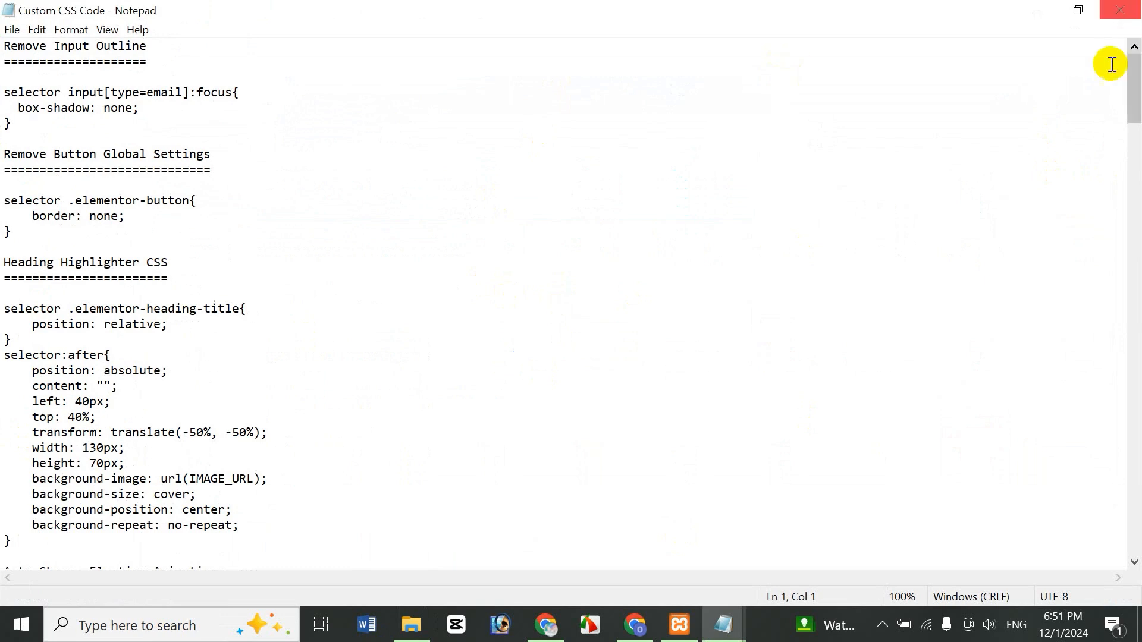
{"action": "left_click", "coordinate": [1122, 15]}
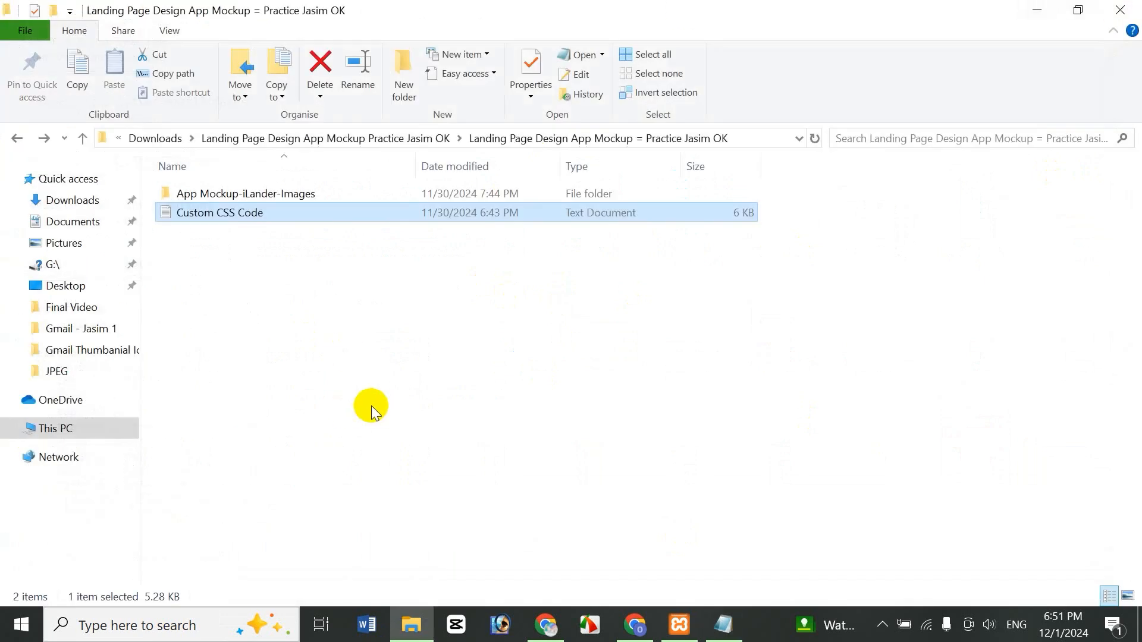
{"action": "left_click", "coordinate": [377, 395]}
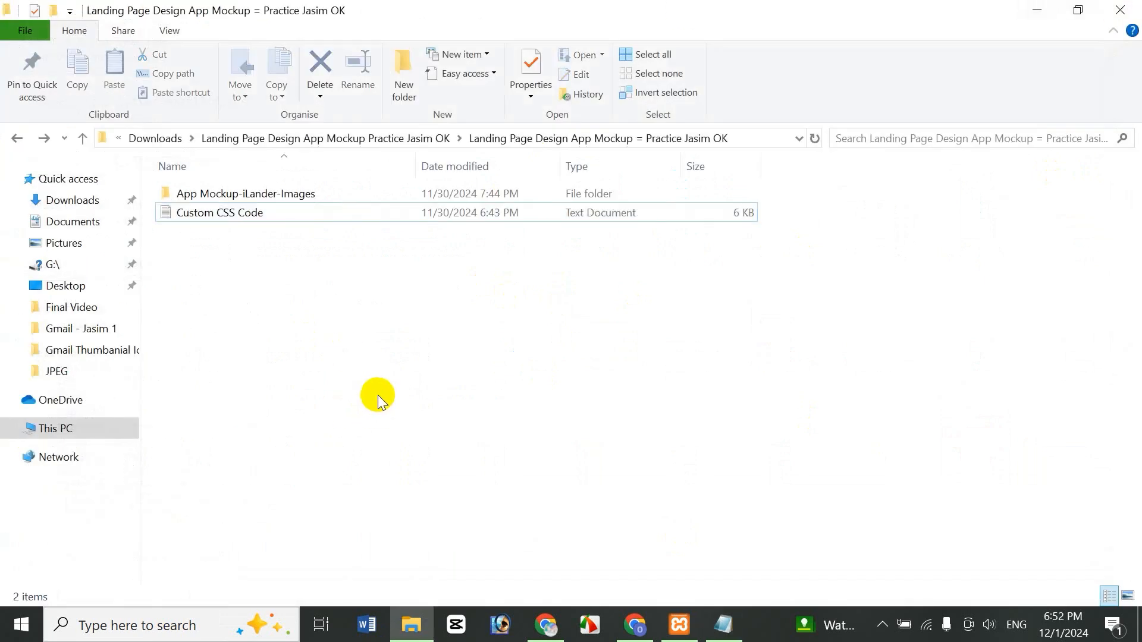
{"action": "left_click", "coordinate": [89, 200]}
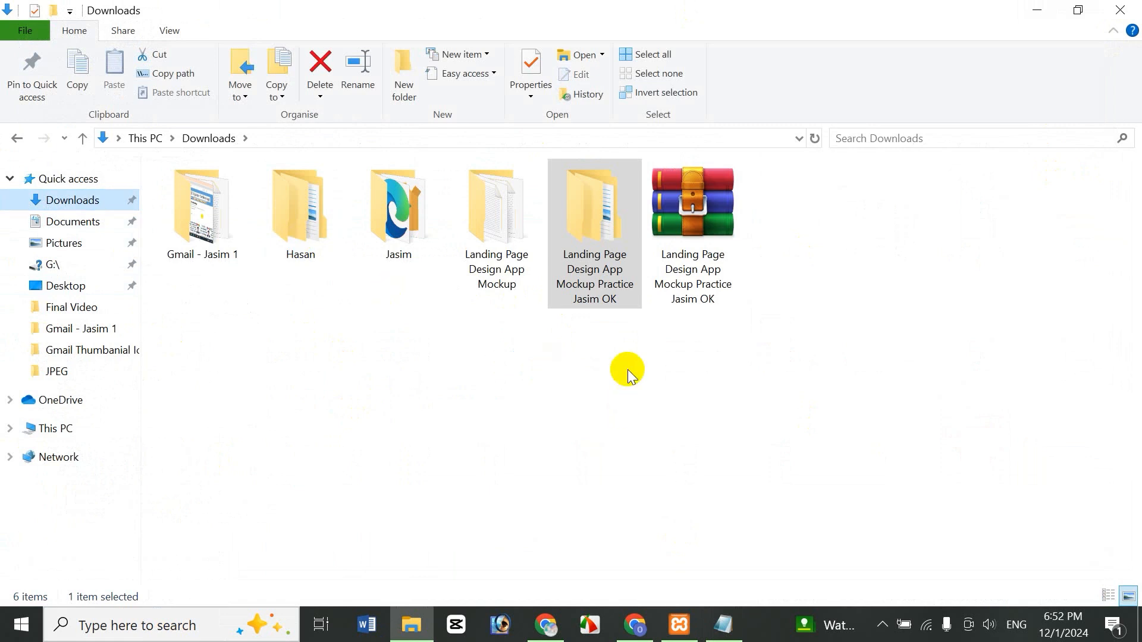
- Delete the downloaded archive and its extracted folder from Downloads, then return to the browser
{"action": "left_click", "coordinate": [709, 301]}
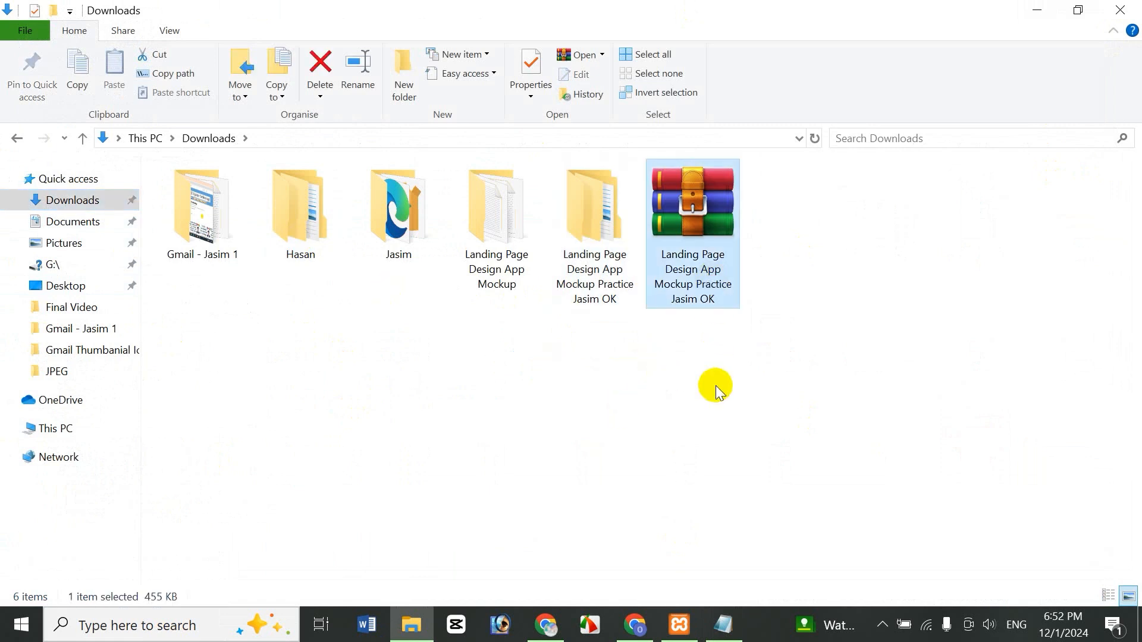
{"action": "key", "text": "Delete"}
{"action": "key", "text": "Return"}
{"action": "left_click", "coordinate": [598, 214]}
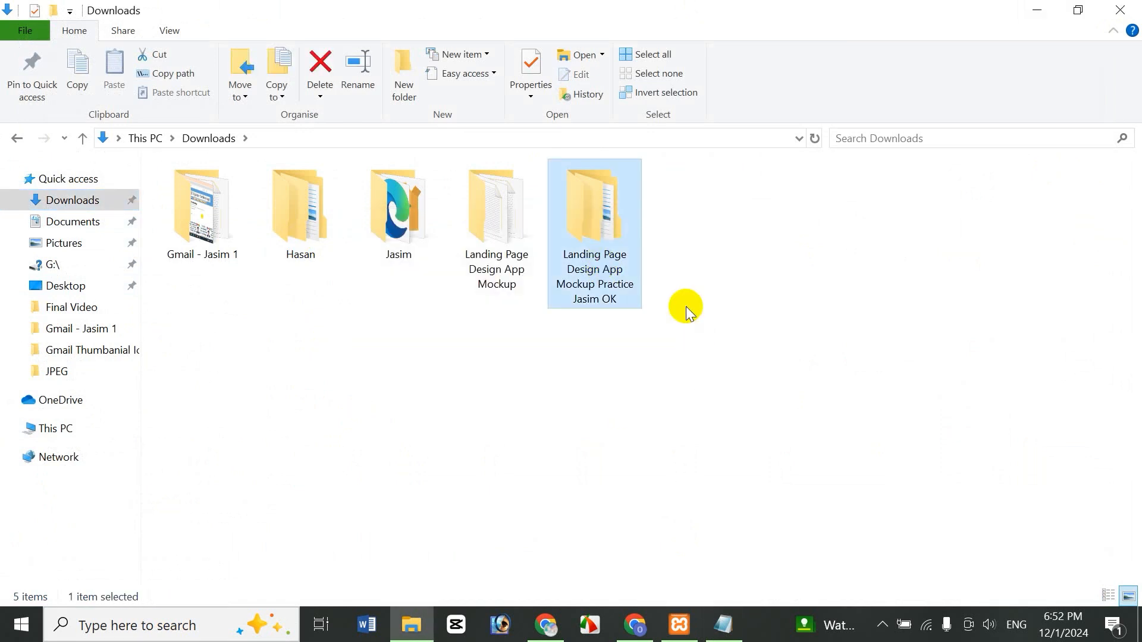
{"action": "key", "text": "Delete"}
{"action": "key", "text": "Return"}
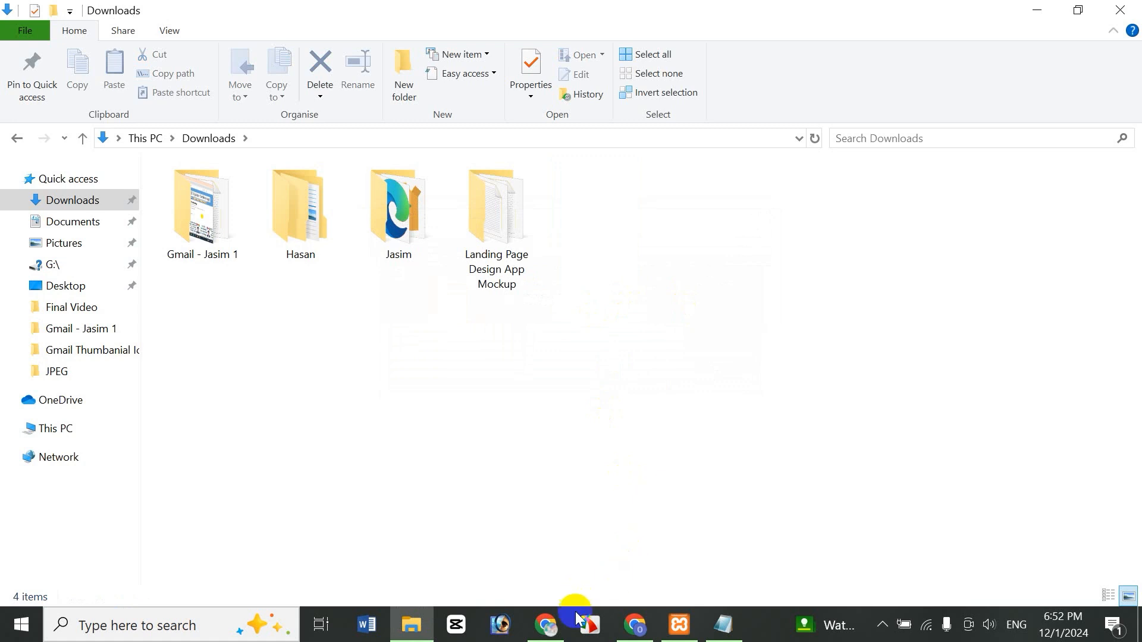
{"action": "left_click", "coordinate": [559, 625]}
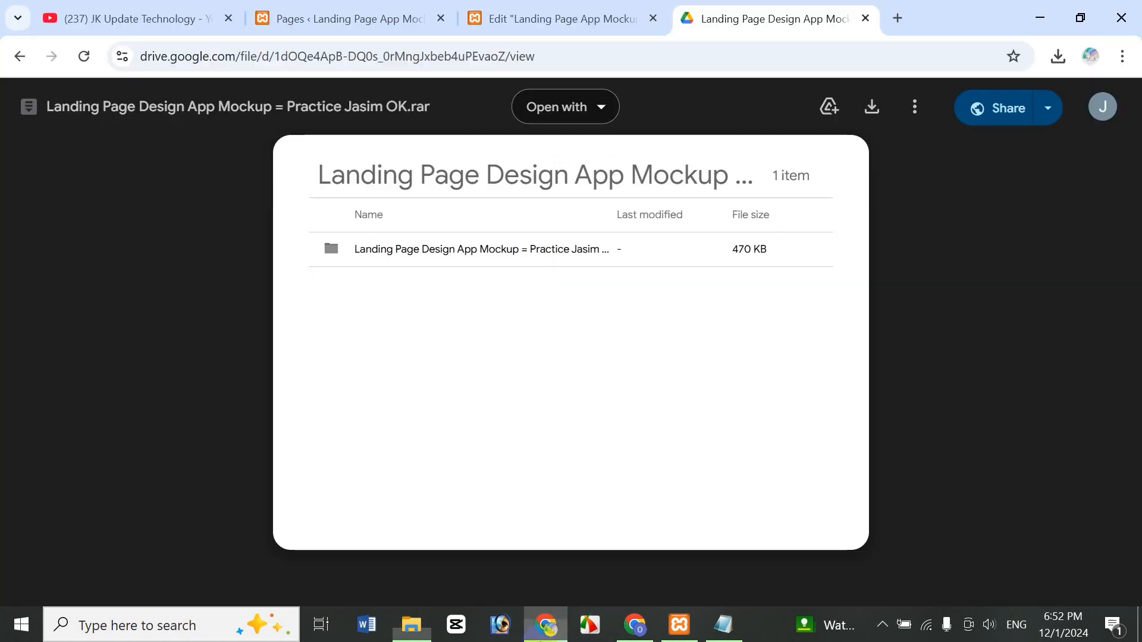
- Close the Google Drive tab and open Insert Media from the container's background Image box
{"action": "left_click", "coordinate": [866, 18]}
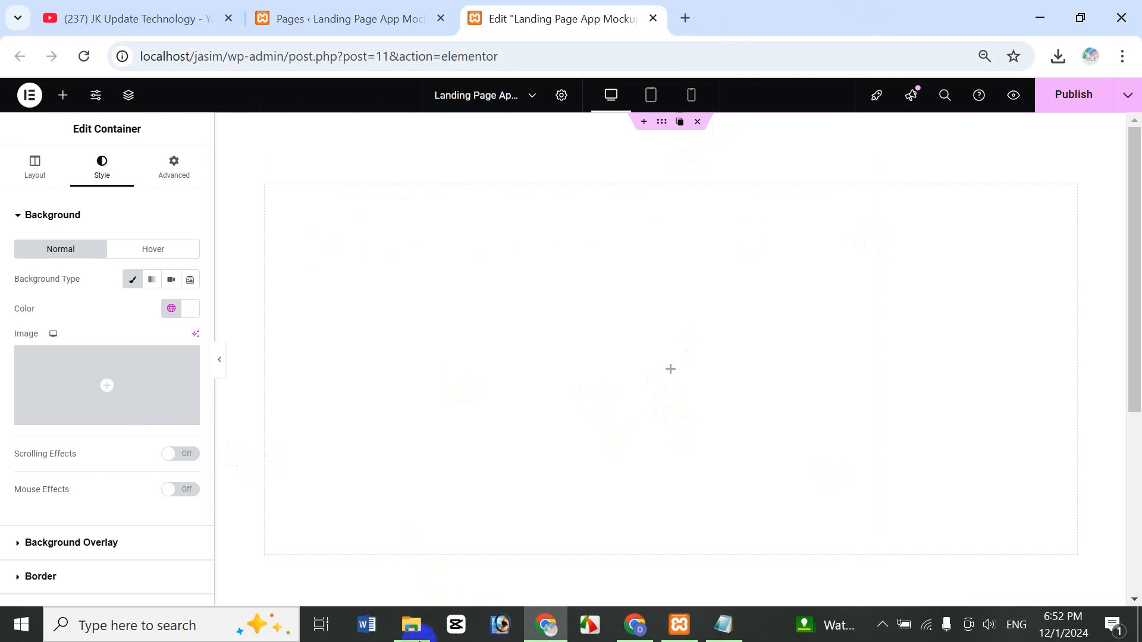
{"action": "left_click", "coordinate": [411, 624]}
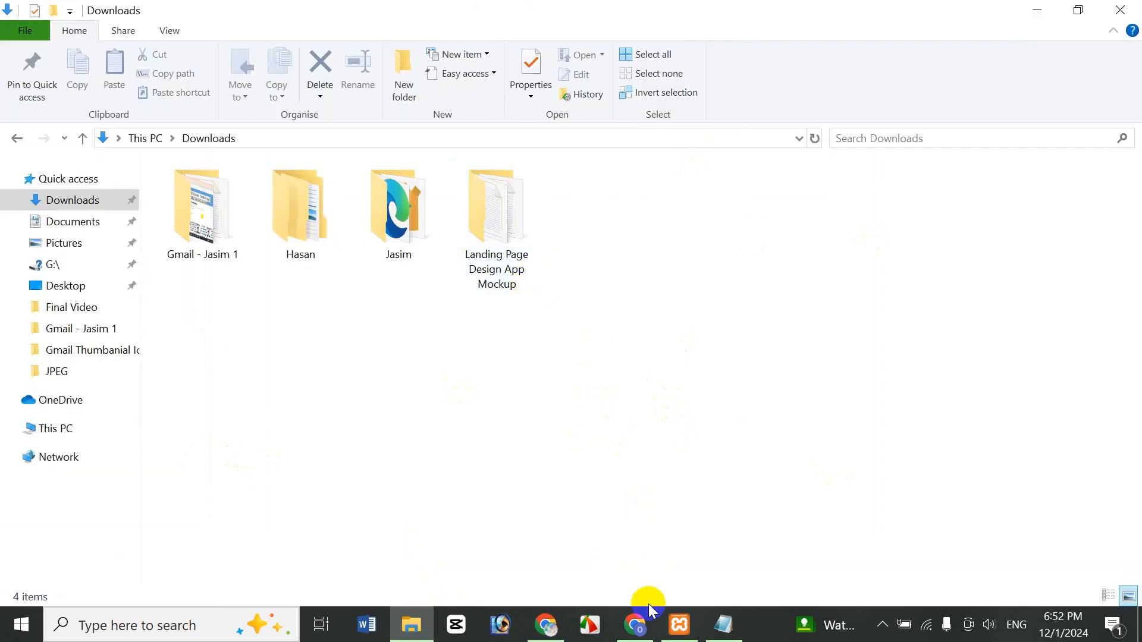
{"action": "left_click", "coordinate": [546, 625]}
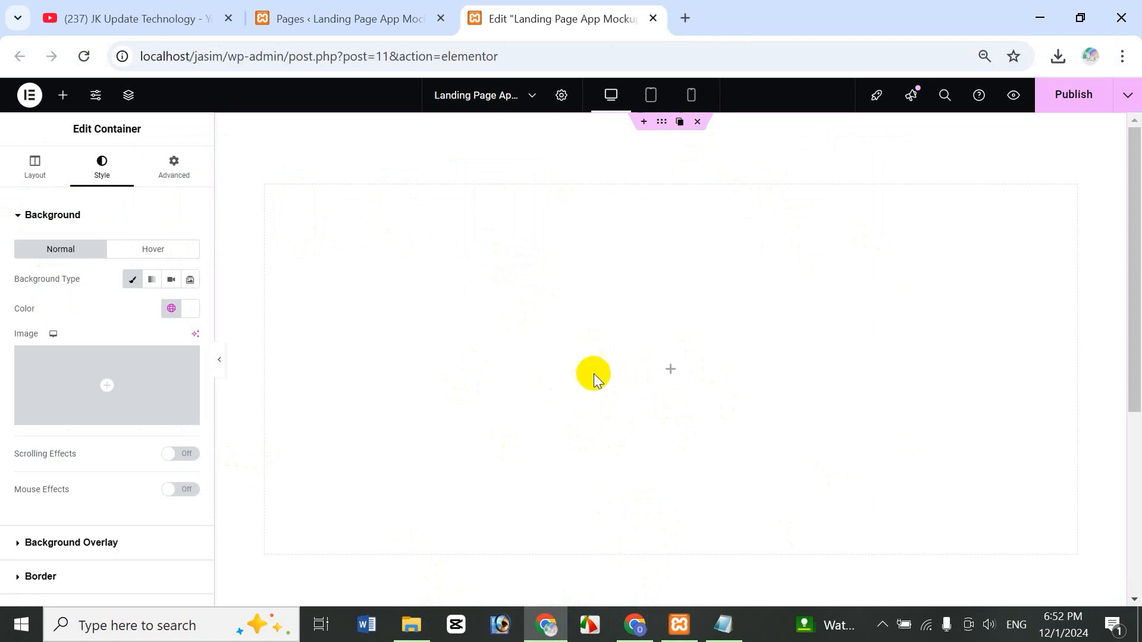
{"action": "left_click", "coordinate": [95, 409]}
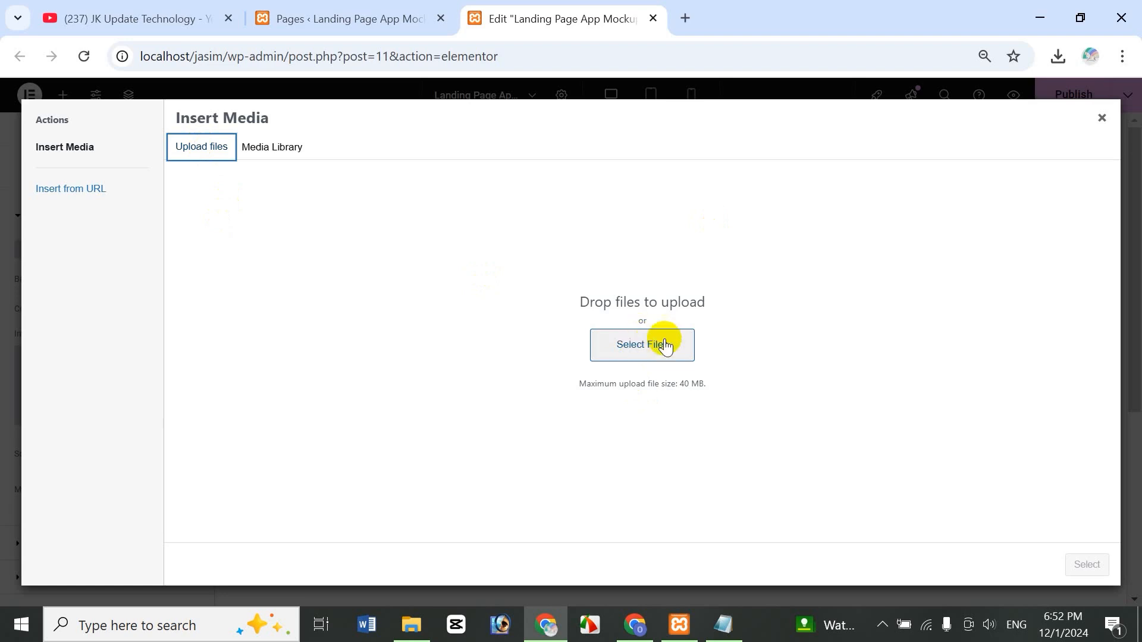
- Select the App Mockup-iLander-Images files in File Explorer and drag them toward the uploader
{"action": "left_click", "coordinate": [411, 625]}
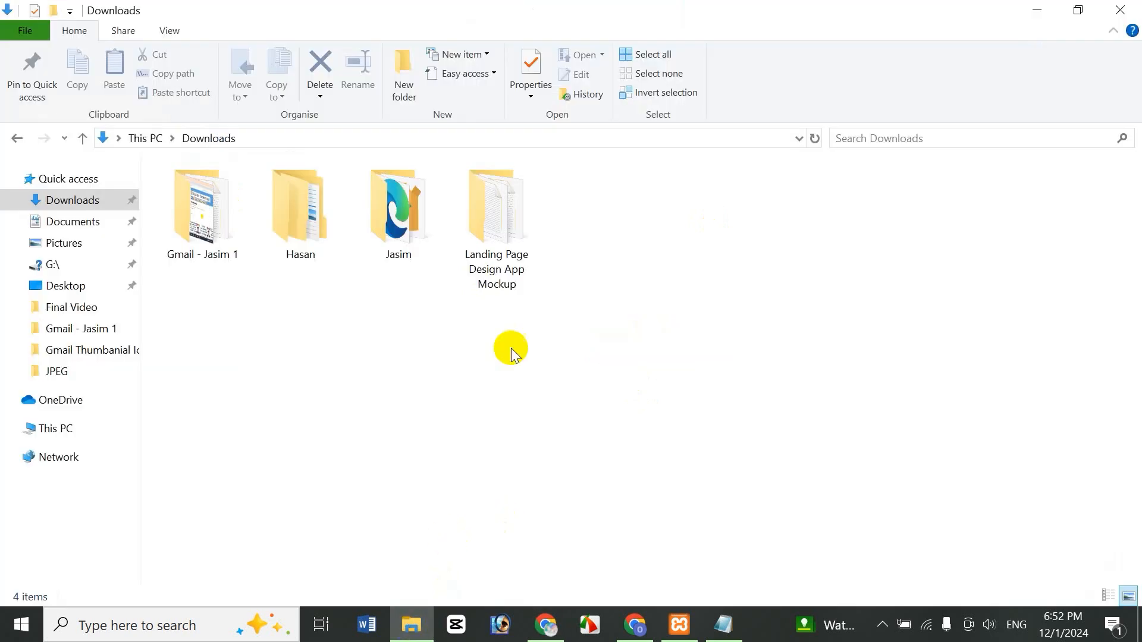
{"action": "left_click", "coordinate": [519, 242]}
{"action": "double_click", "coordinate": [519, 242]}
{"action": "double_click", "coordinate": [255, 186]}
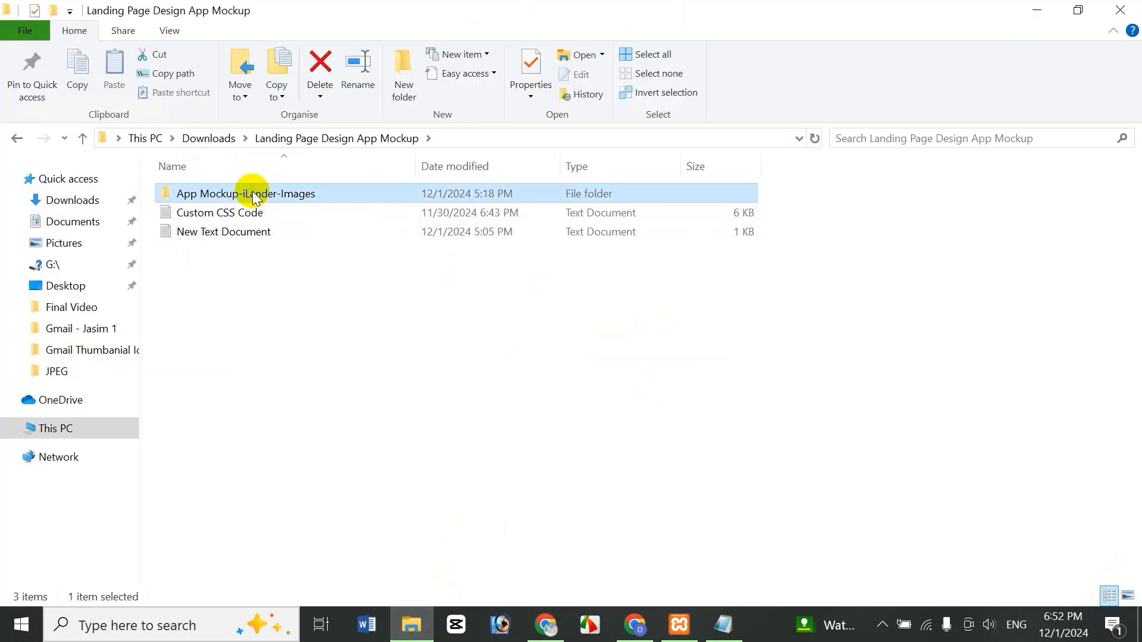
{"action": "left_click_drag", "start_coordinate": [908, 543], "coordinate": [432, 245]}
{"action": "left_click_drag", "start_coordinate": [556, 235], "coordinate": [618, 411]}
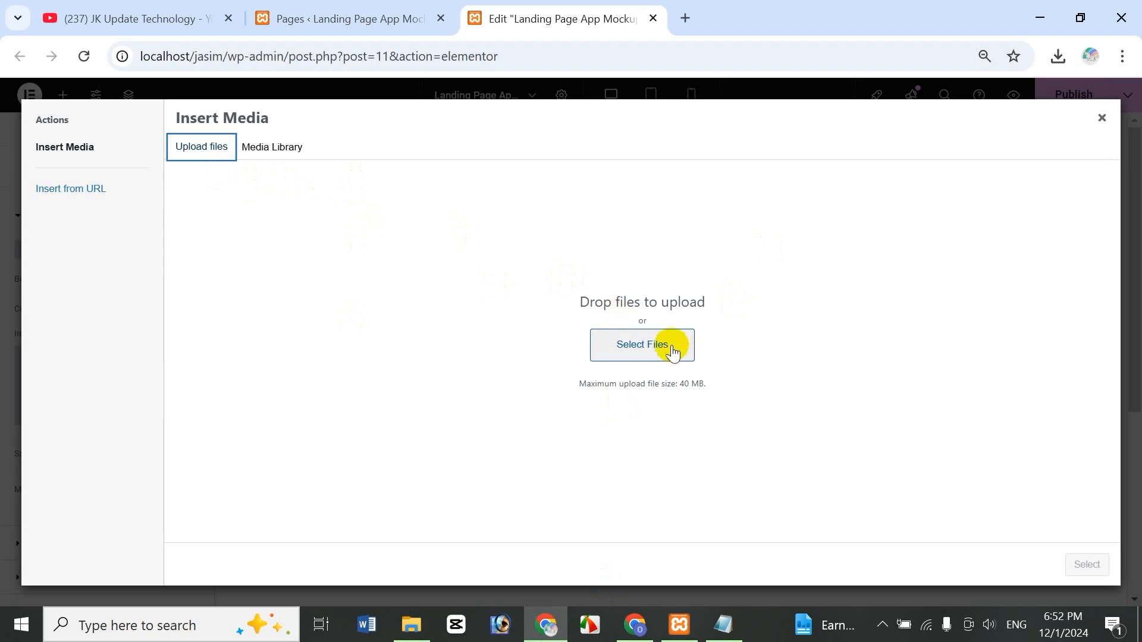
- Upload every image from Downloads > Landing Page Design App Mockup > App Mockup-iLander-Images
{"action": "left_click", "coordinate": [672, 351]}
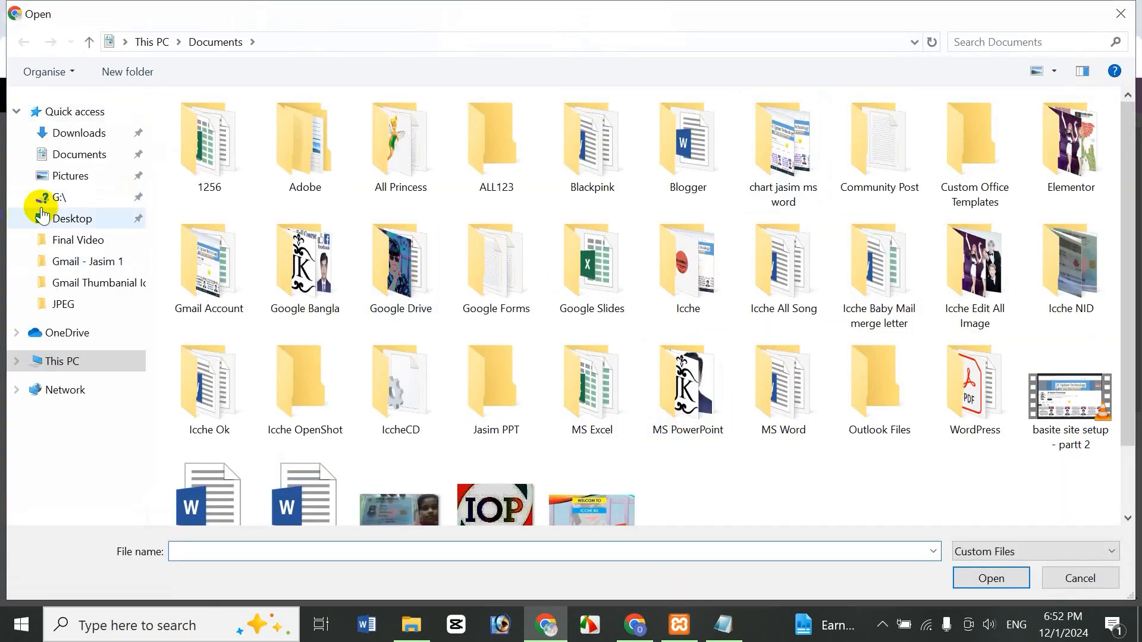
{"action": "left_click", "coordinate": [59, 132]}
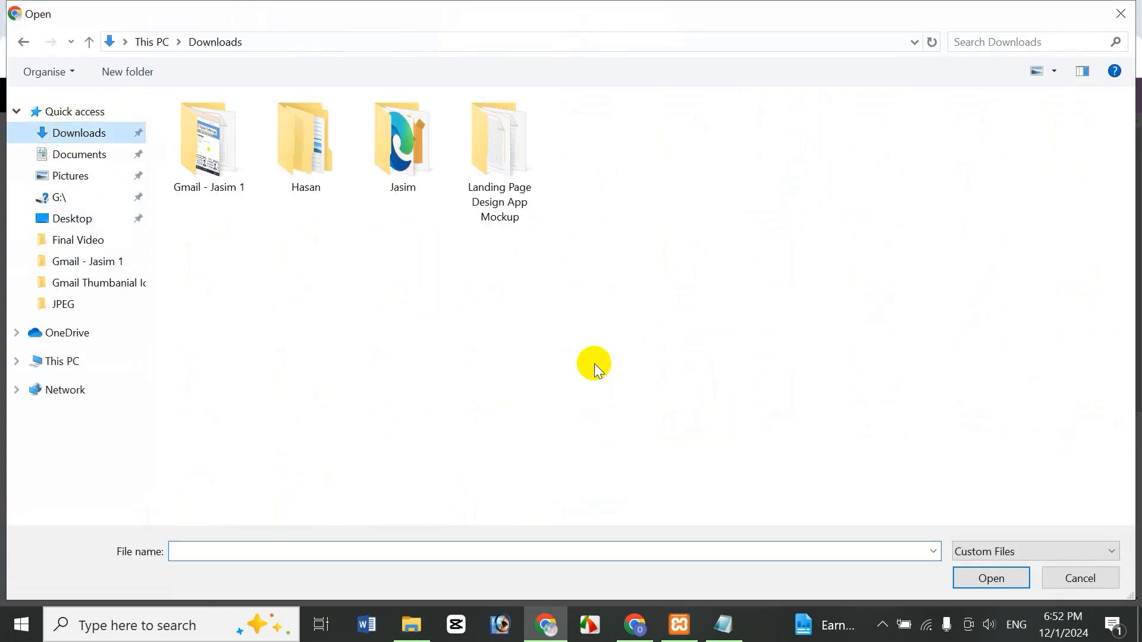
{"action": "double_click", "coordinate": [517, 183]}
{"action": "double_click", "coordinate": [274, 127]}
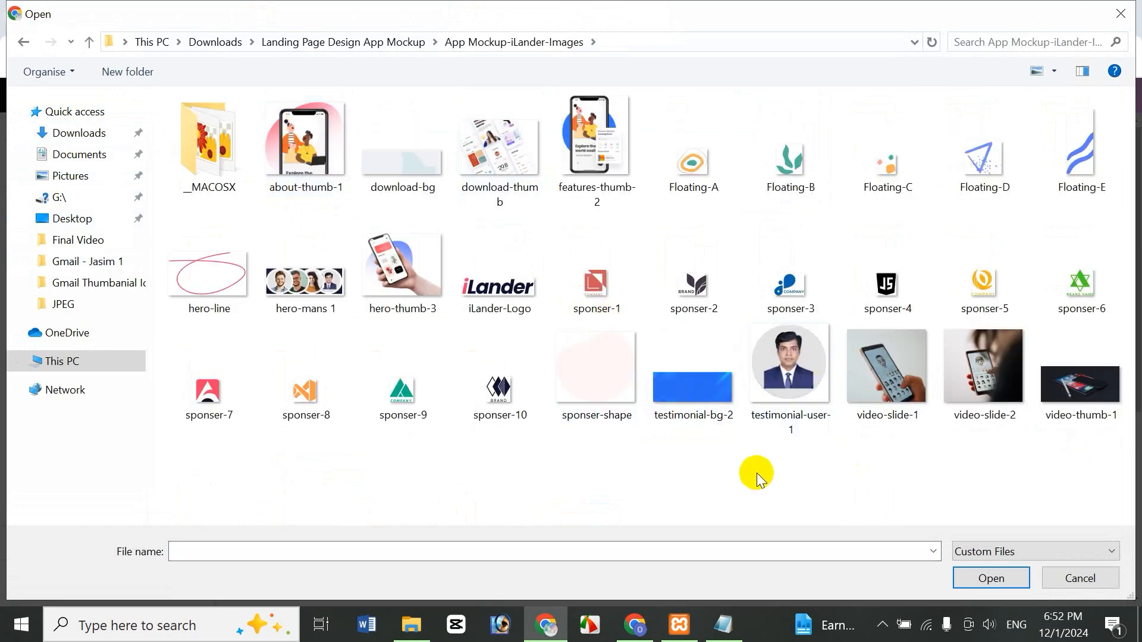
{"action": "key", "text": "ctrl+a"}
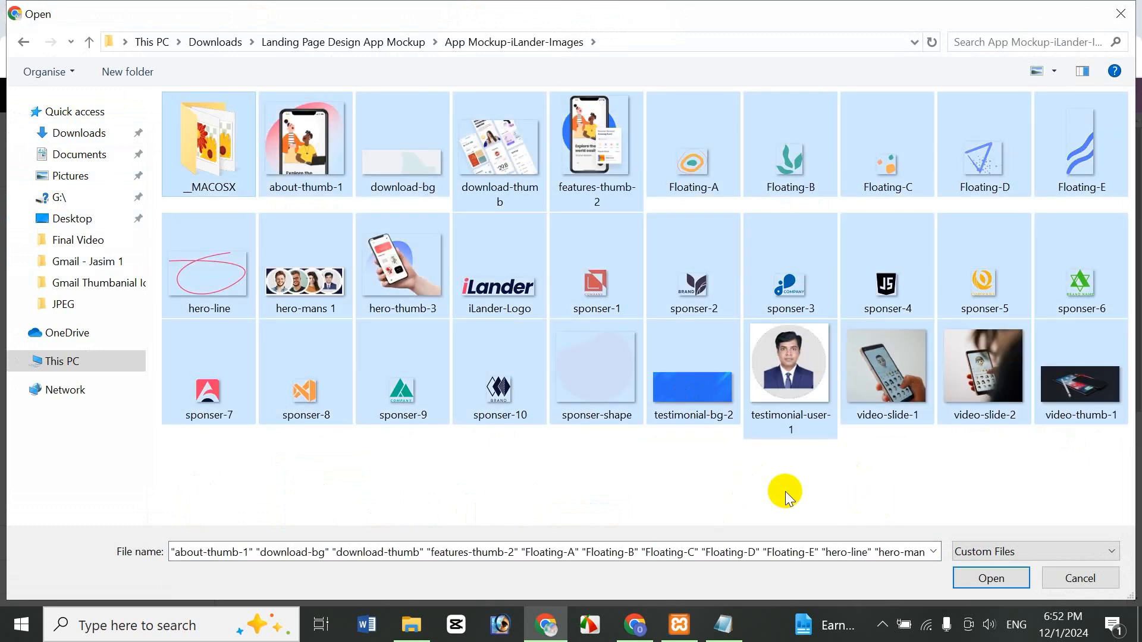
{"action": "left_click", "coordinate": [989, 578]}
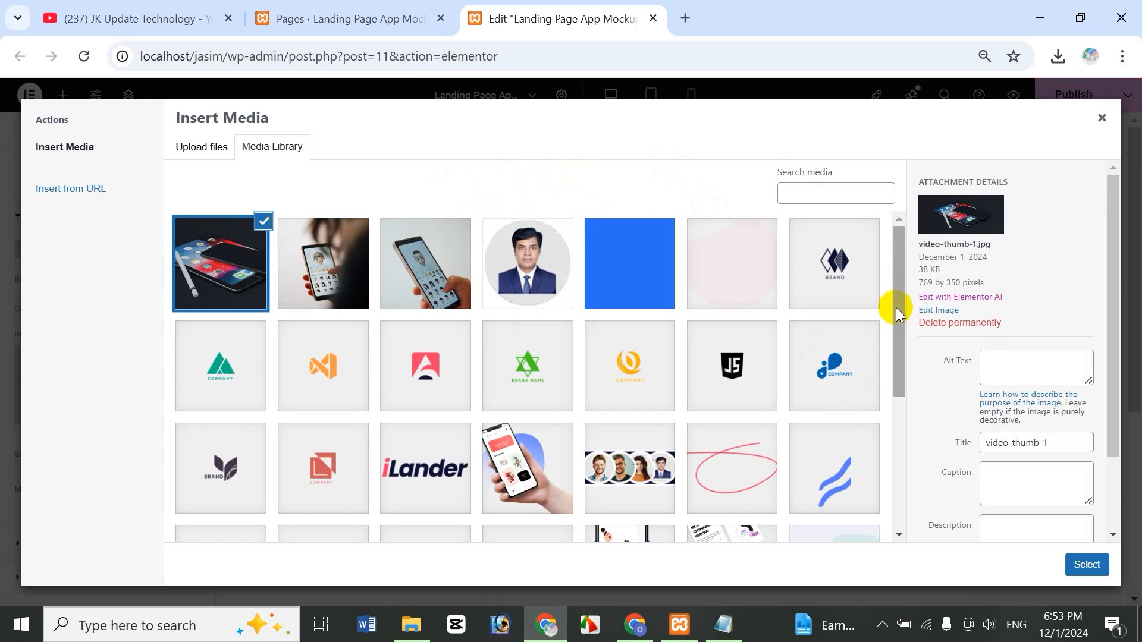
- Set hero-thumb-3.png from the Media Library as the container's background image
{"action": "left_click_drag", "start_coordinate": [897, 310], "coordinate": [890, 345]}
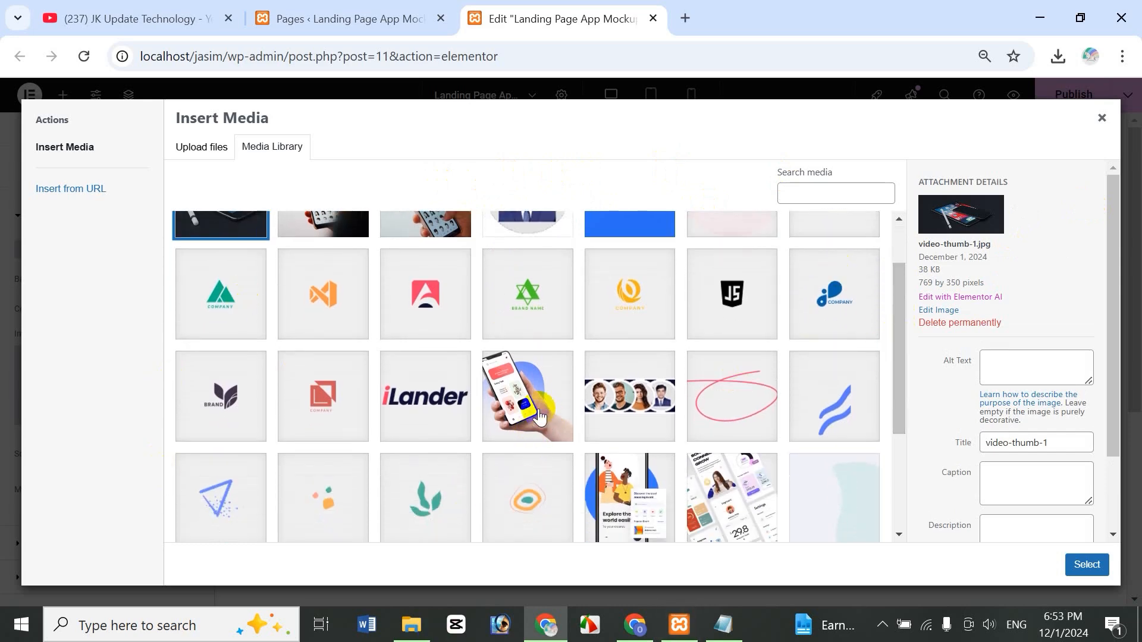
{"action": "left_click", "coordinate": [411, 625]}
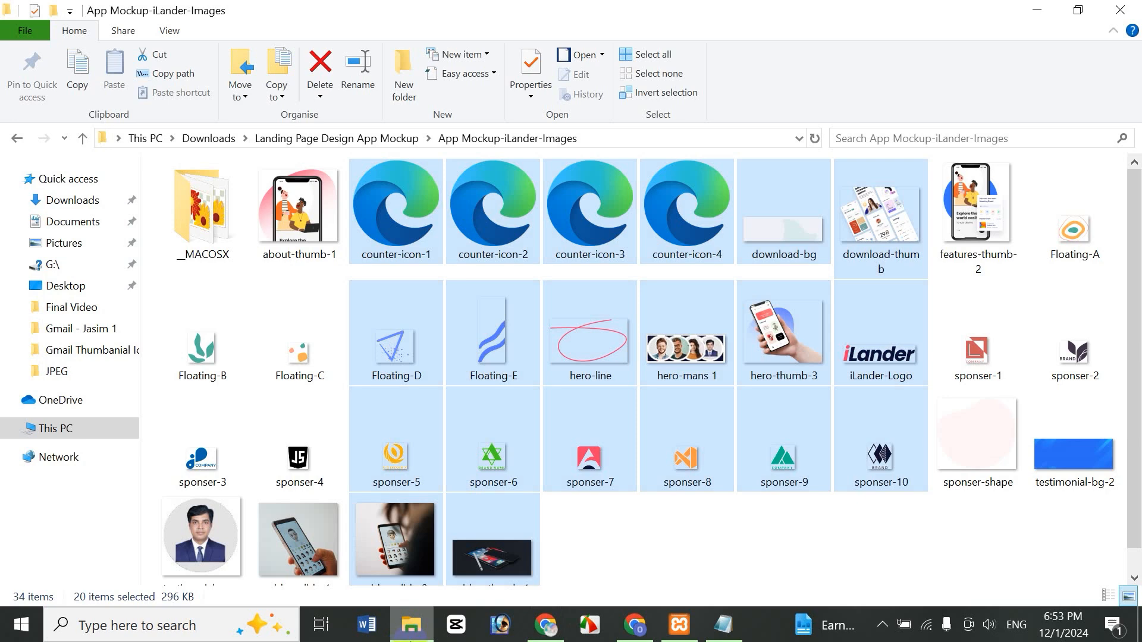
{"action": "left_click", "coordinate": [690, 564]}
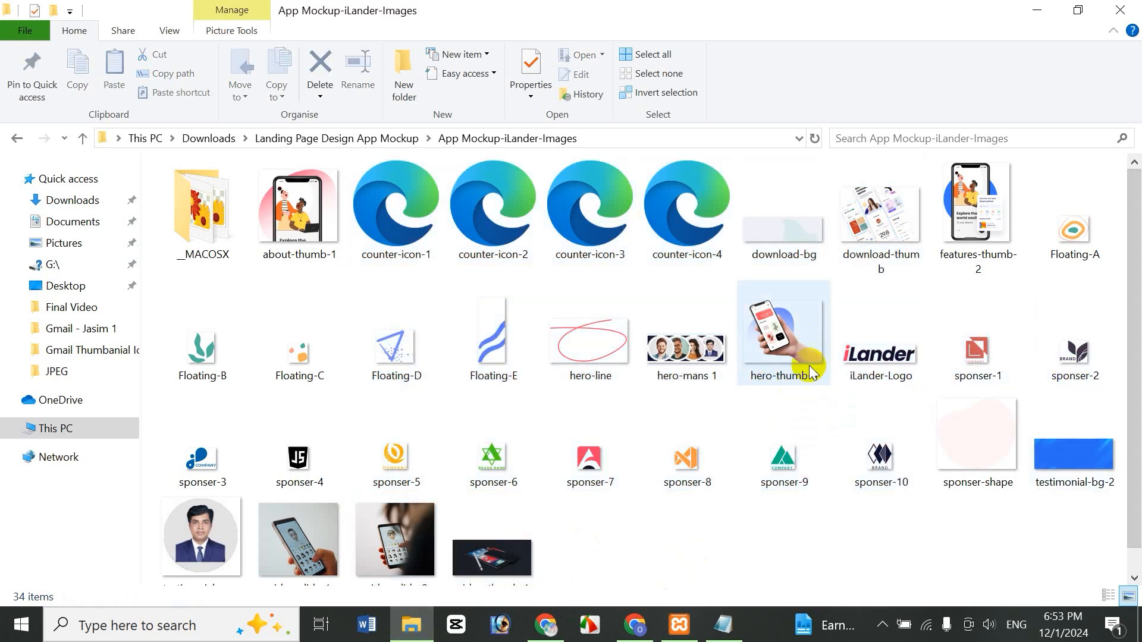
{"action": "left_click", "coordinate": [545, 625]}
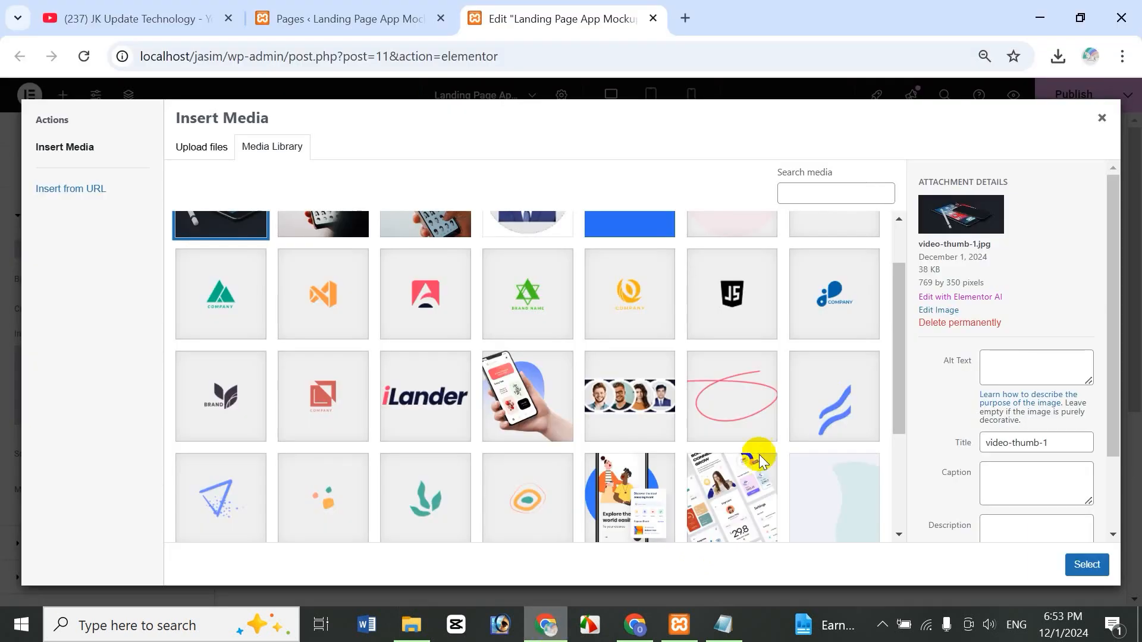
{"action": "left_click", "coordinate": [520, 397]}
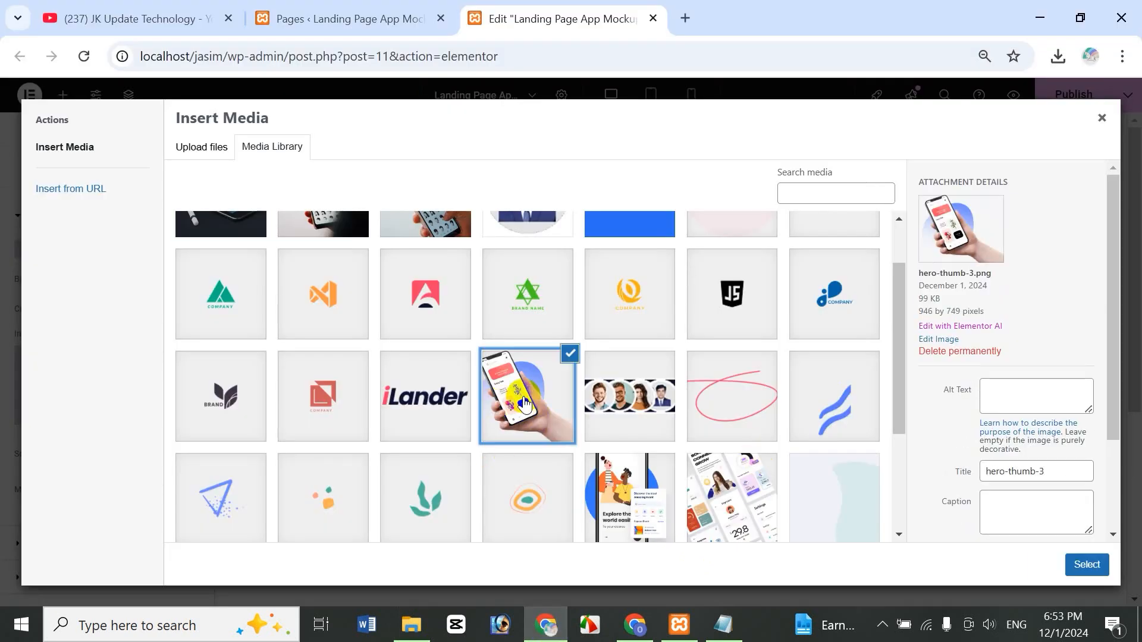
{"action": "left_click", "coordinate": [1087, 565]}
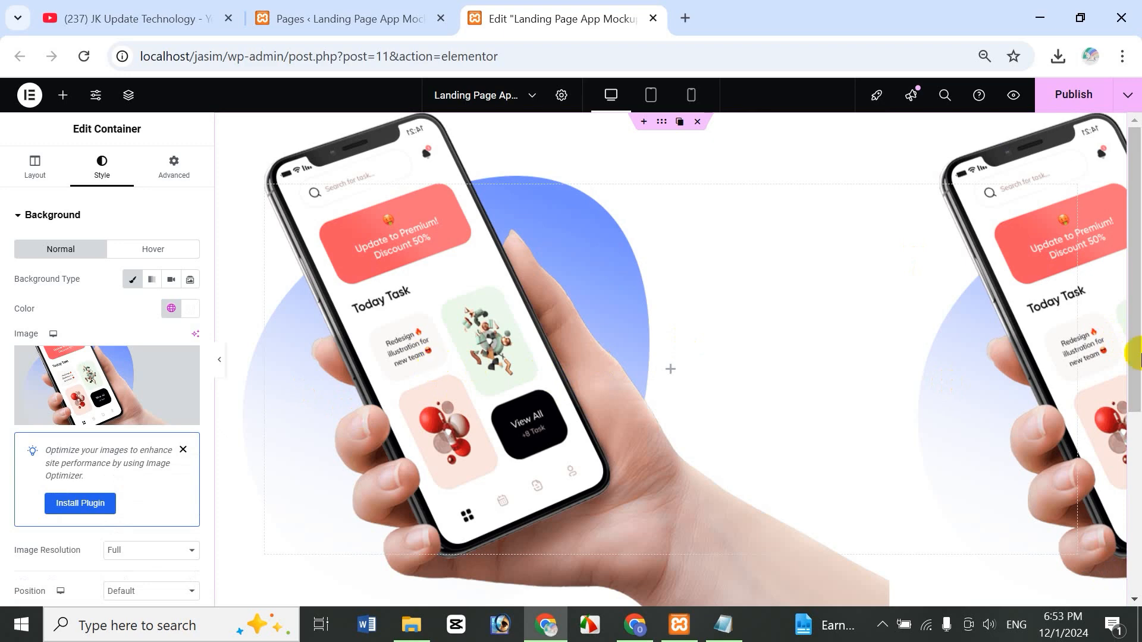
- Anchor the container's background image to the bottom right
{"action": "mouse_move", "coordinate": [1137, 324]}
{"action": "left_mouse_down"}
{"action": "mouse_move", "coordinate": [1140, 470]}
{"action": "mouse_move", "coordinate": [1139, 286]}
{"action": "mouse_move", "coordinate": [1139, 437]}
{"action": "mouse_move", "coordinate": [1139, 304]}
{"action": "left_mouse_up"}
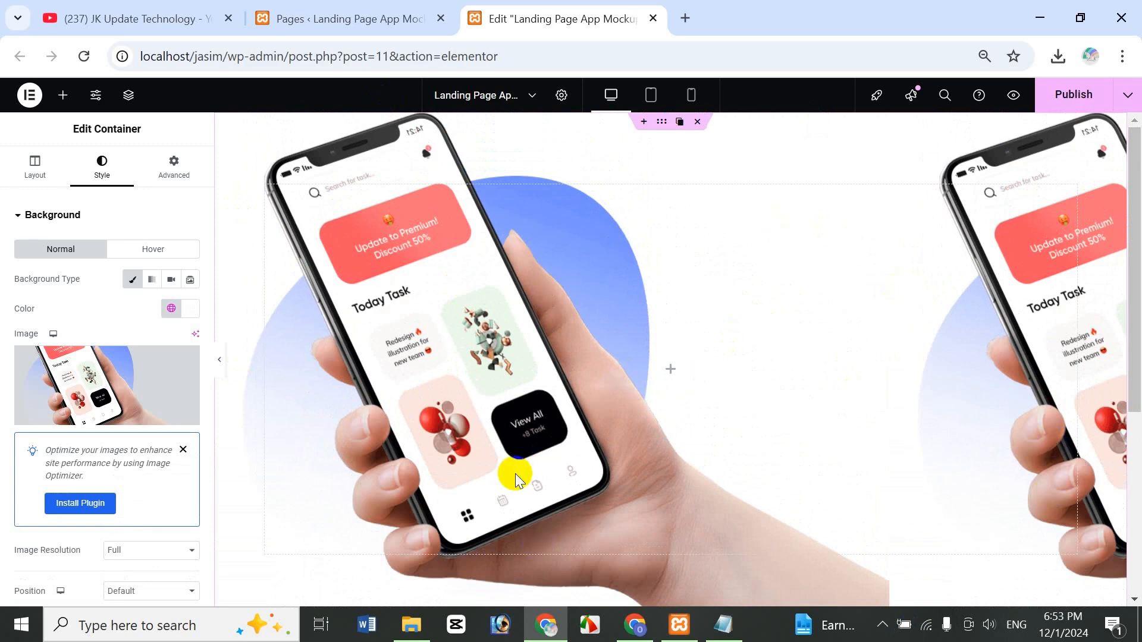
{"action": "mouse_move", "coordinate": [19, 390]}
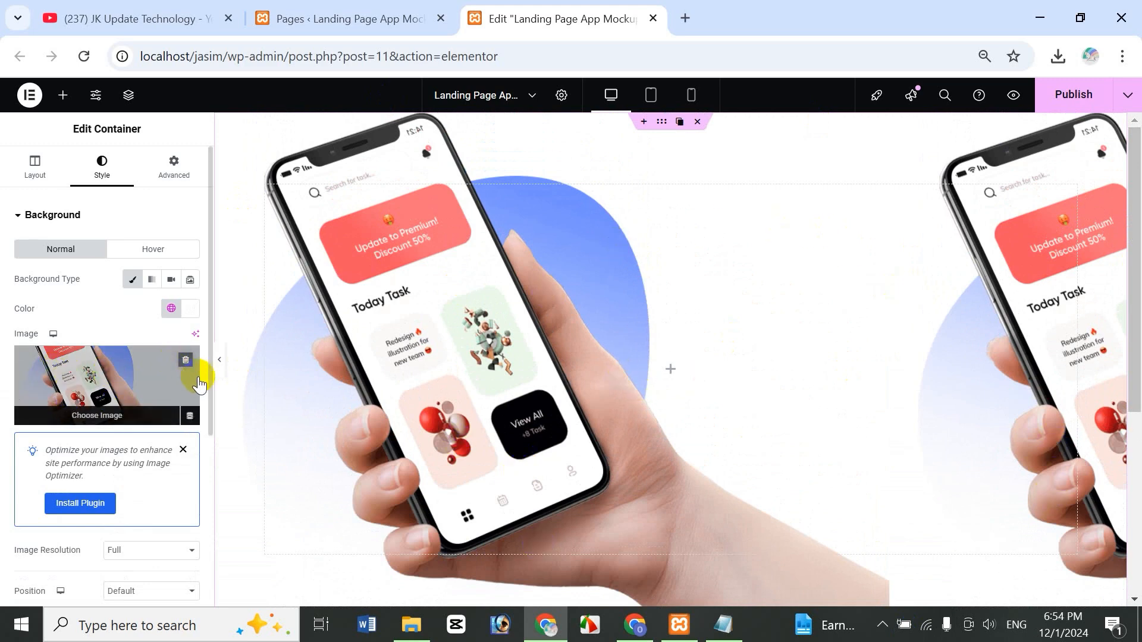
{"action": "left_click_drag", "start_coordinate": [212, 382], "coordinate": [190, 510]}
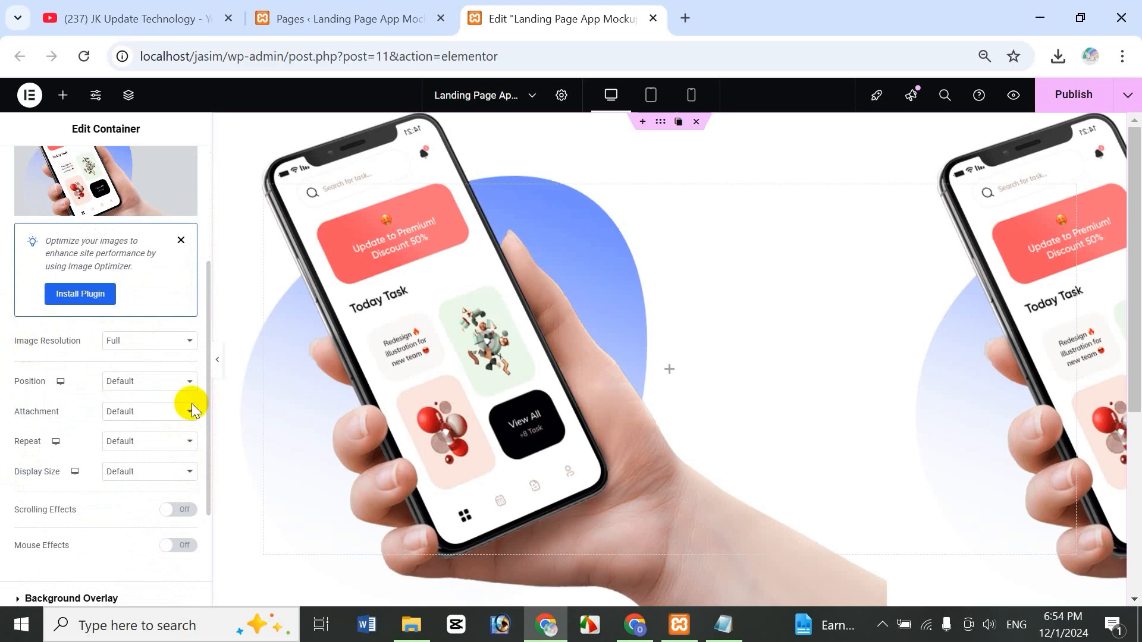
{"action": "left_click", "coordinate": [172, 386]}
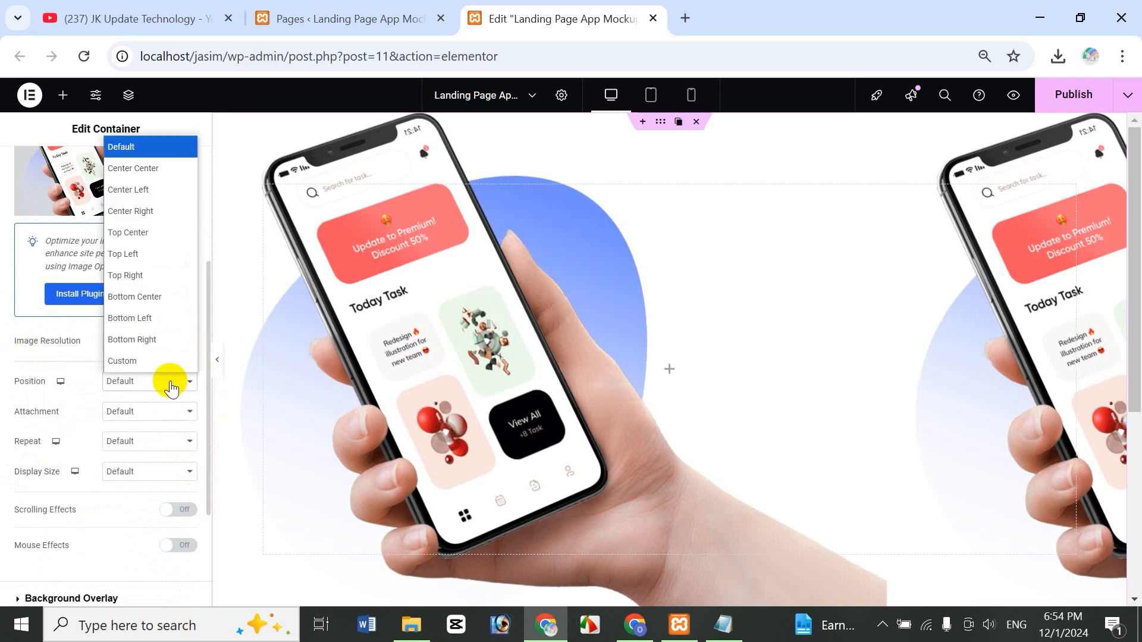
{"action": "left_click", "coordinate": [171, 166]}
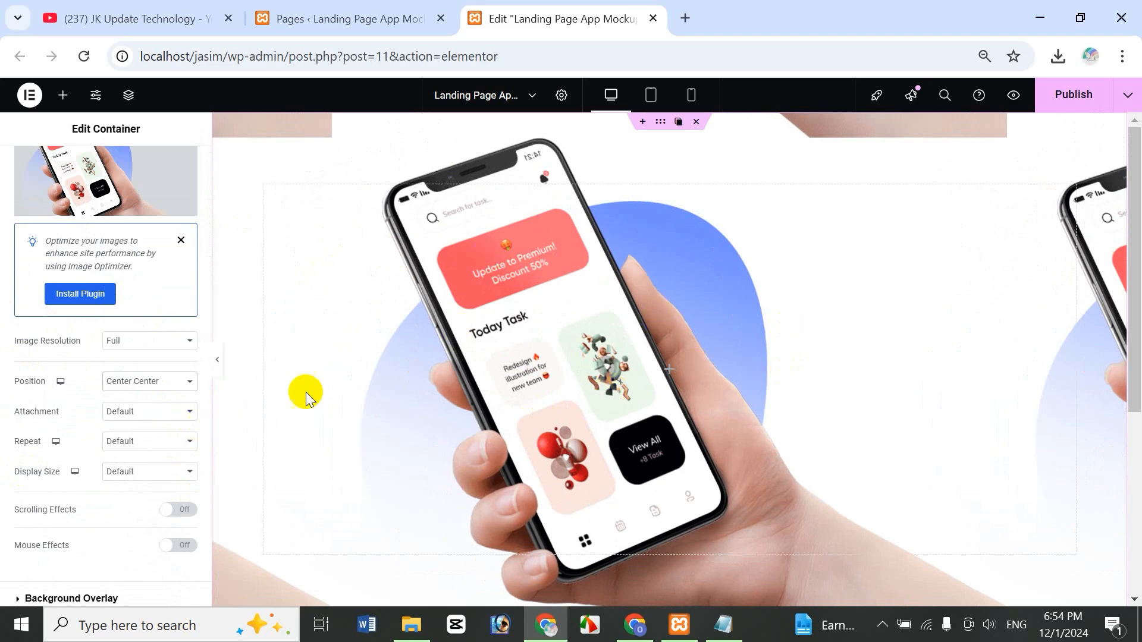
{"action": "left_click", "coordinate": [125, 386]}
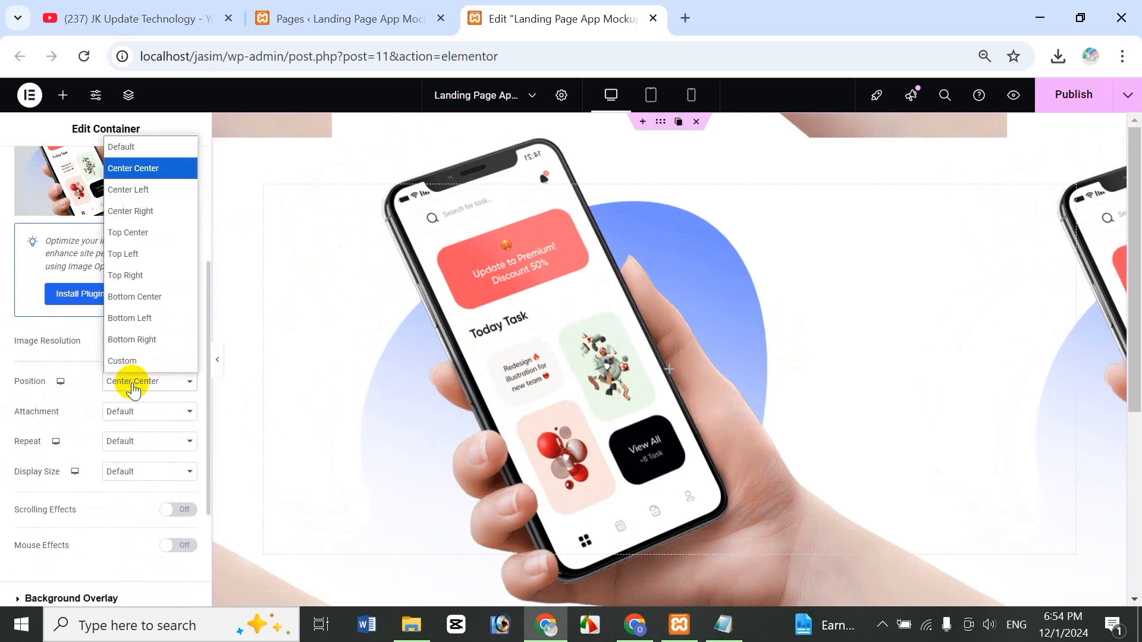
{"action": "left_click", "coordinate": [158, 296]}
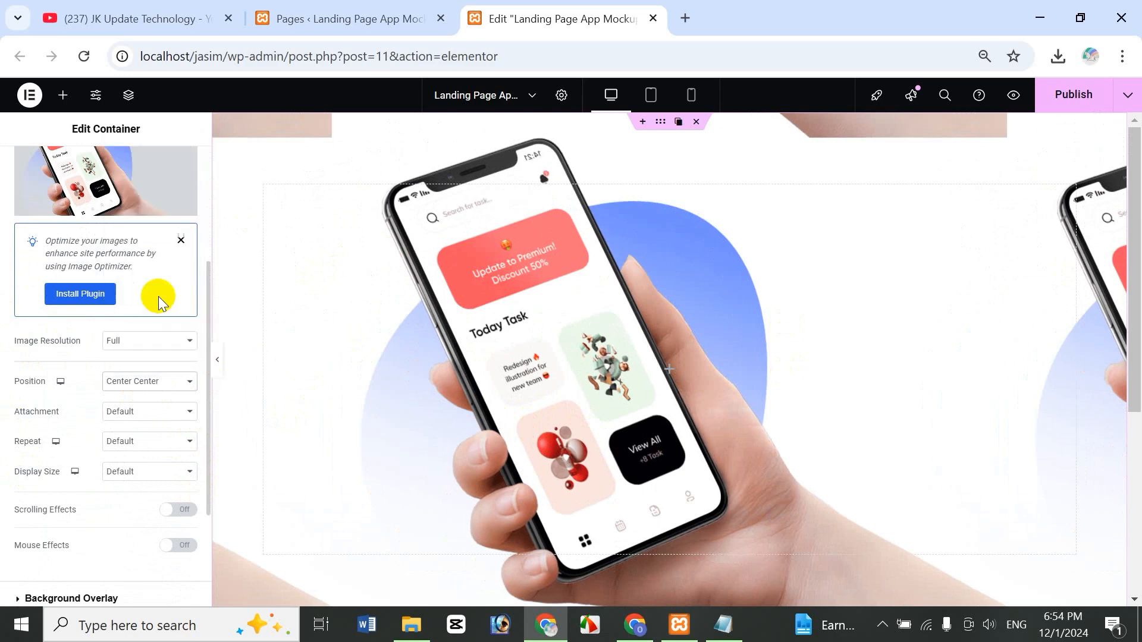
{"action": "left_click", "coordinate": [164, 382]}
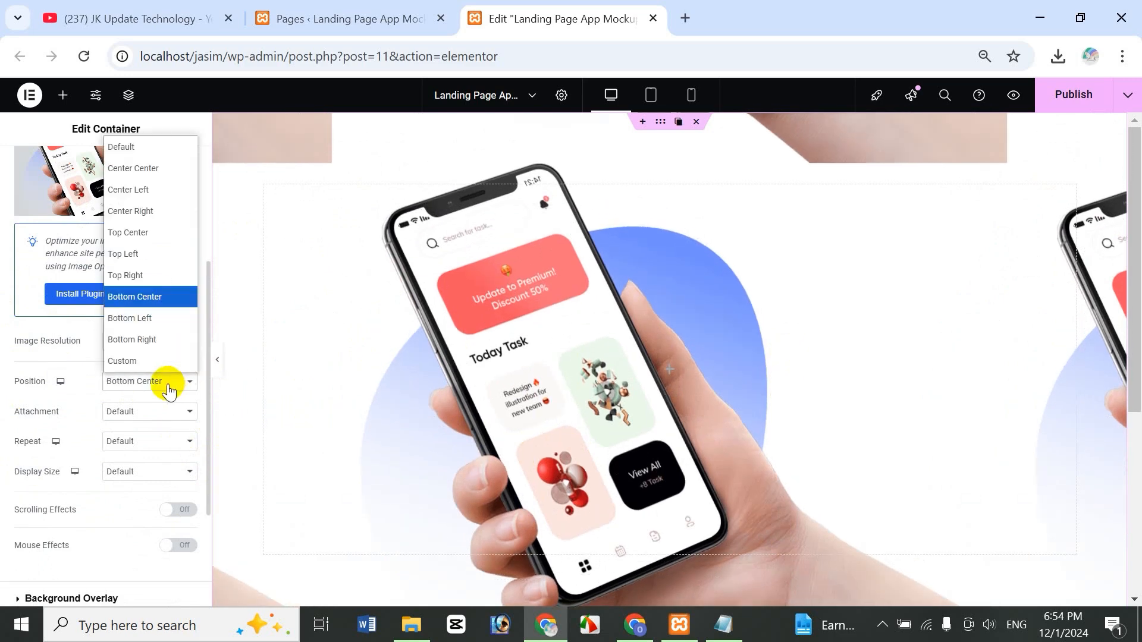
{"action": "left_click", "coordinate": [162, 343]}
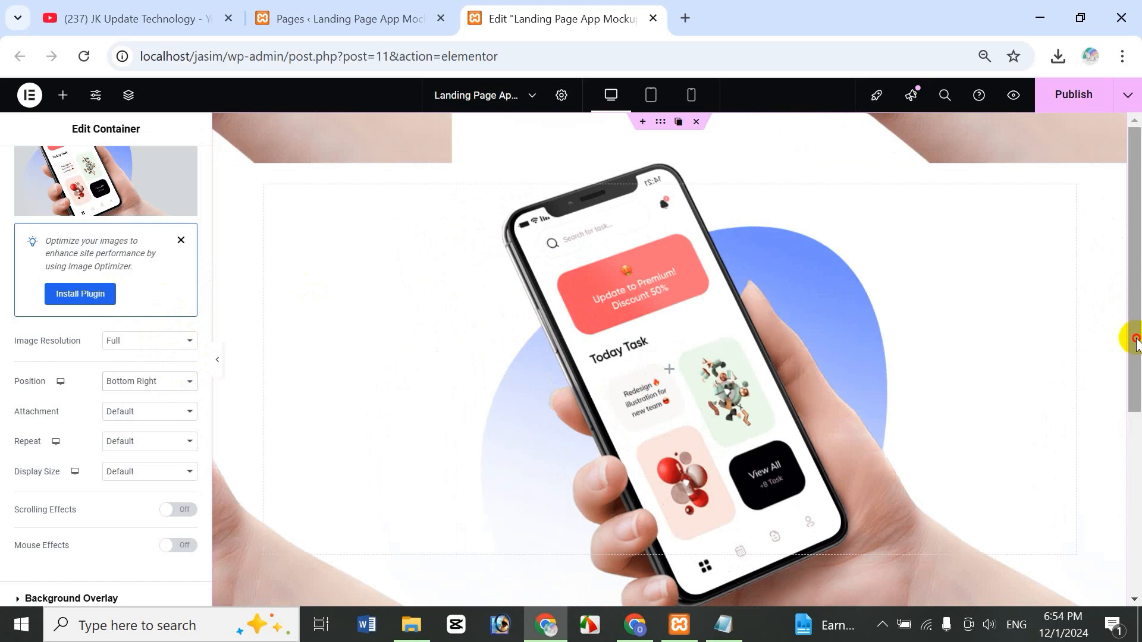
- Set the background image to no-repeat
{"action": "left_click_drag", "start_coordinate": [1136, 339], "coordinate": [1124, 319]}
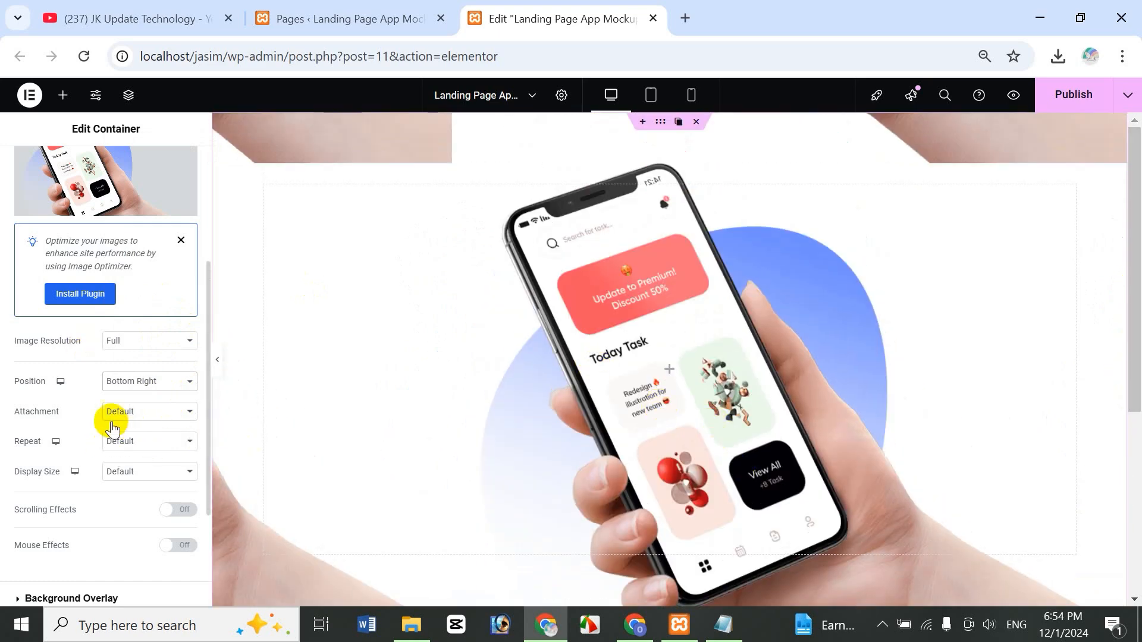
{"action": "left_click", "coordinate": [119, 413]}
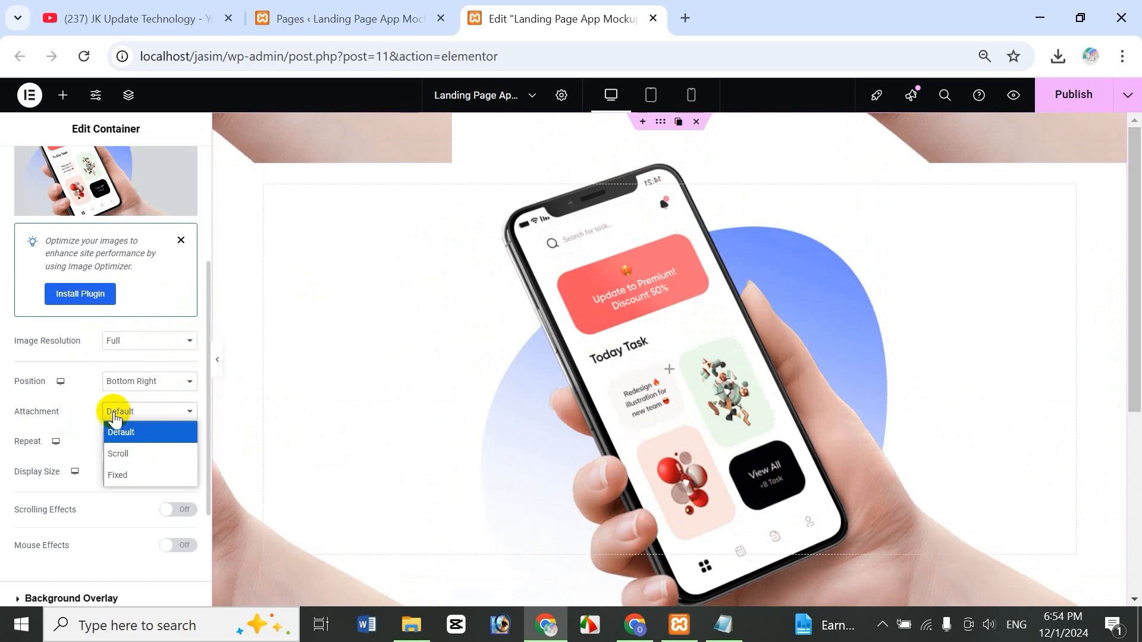
{"action": "left_click", "coordinate": [86, 408]}
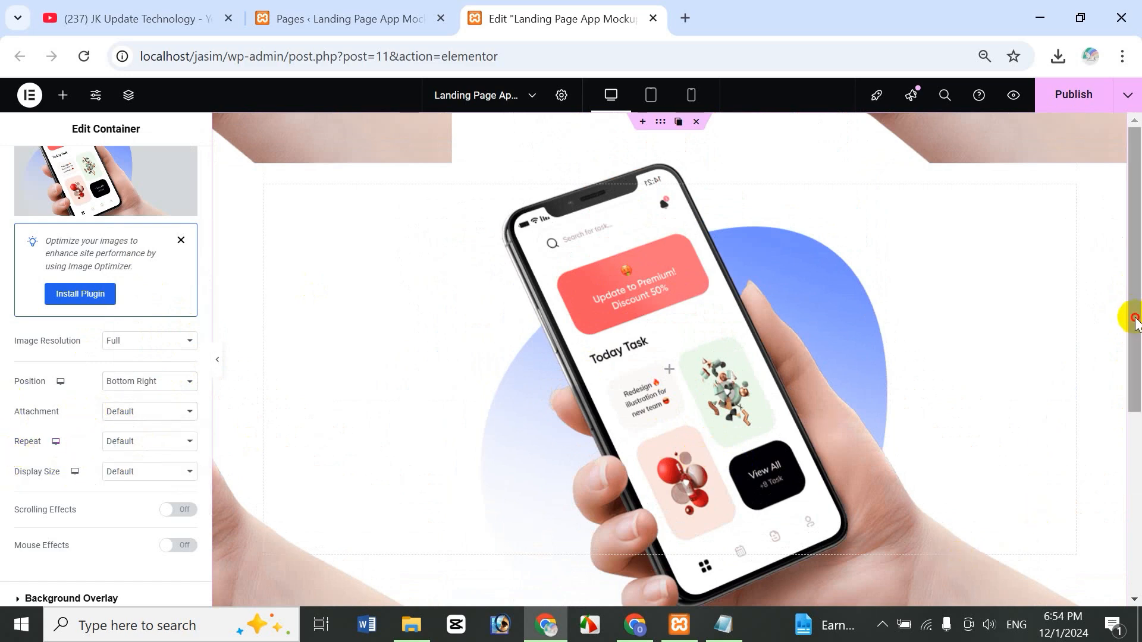
{"action": "left_click_drag", "start_coordinate": [1135, 321], "coordinate": [1066, 263]}
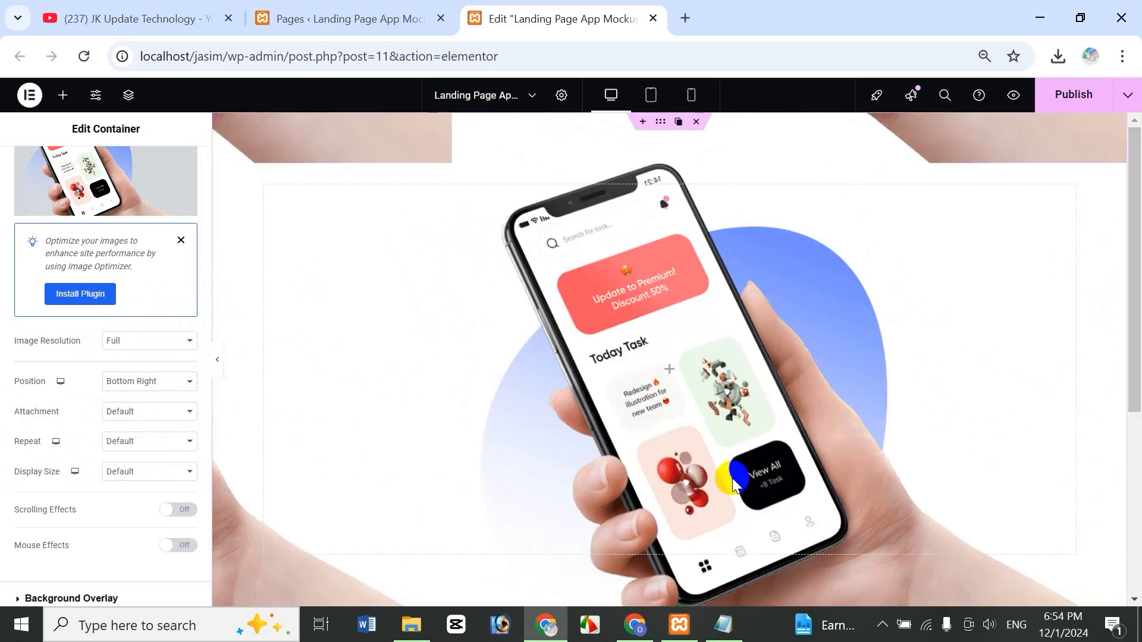
{"action": "left_click", "coordinate": [156, 453]}
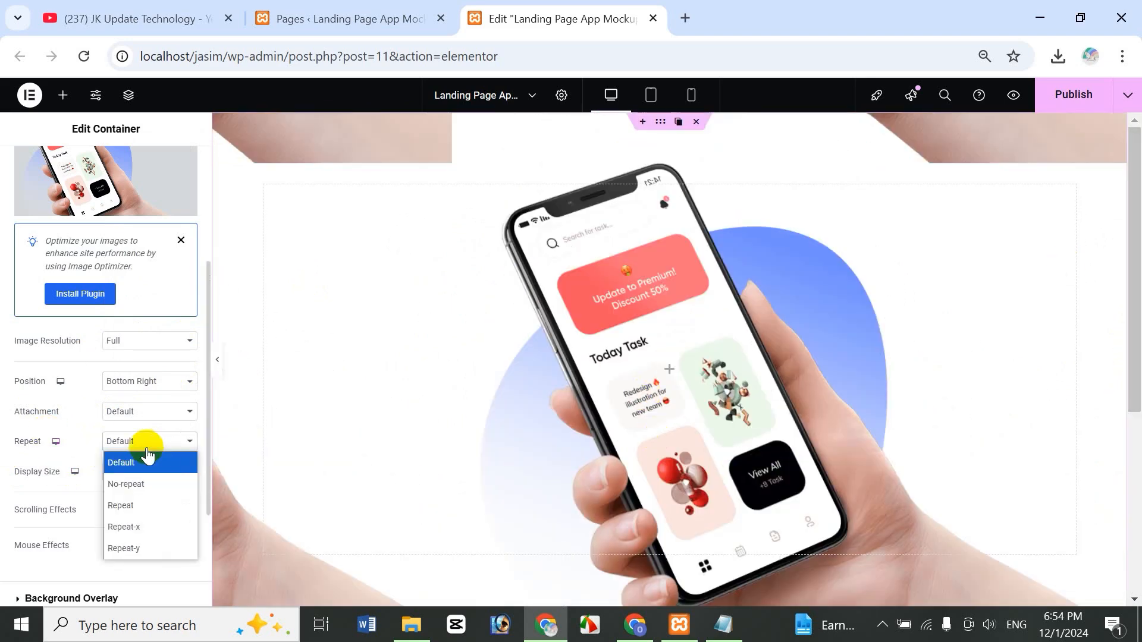
{"action": "left_click", "coordinate": [151, 483]}
{"action": "left_click_drag", "start_coordinate": [1132, 327], "coordinate": [1130, 267]}
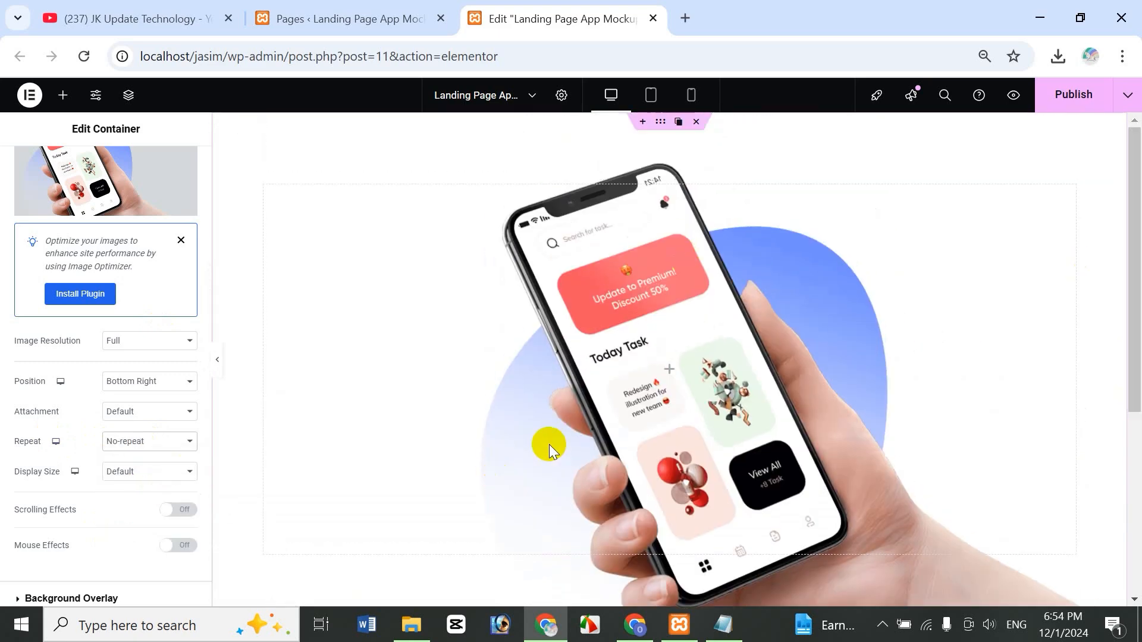
{"action": "mouse_move", "coordinate": [1134, 307]}
{"action": "left_mouse_down"}
{"action": "mouse_move", "coordinate": [1124, 395]}
{"action": "mouse_move", "coordinate": [1127, 296]}
{"action": "left_mouse_up"}
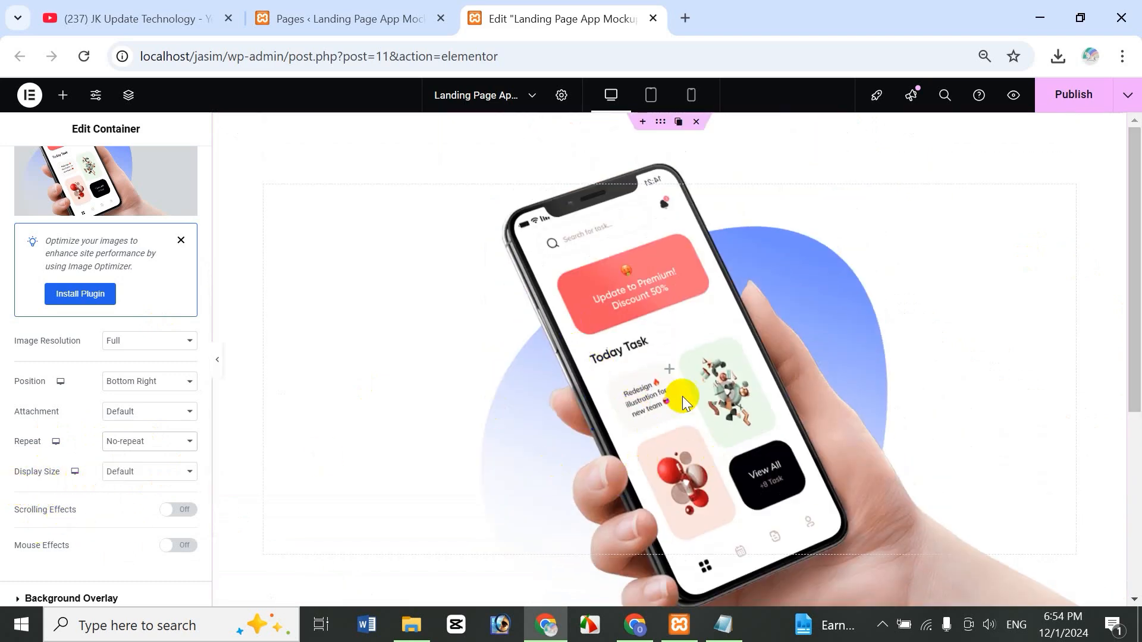
- Give the background image a custom size with 60% width
{"action": "left_click", "coordinate": [139, 475]}
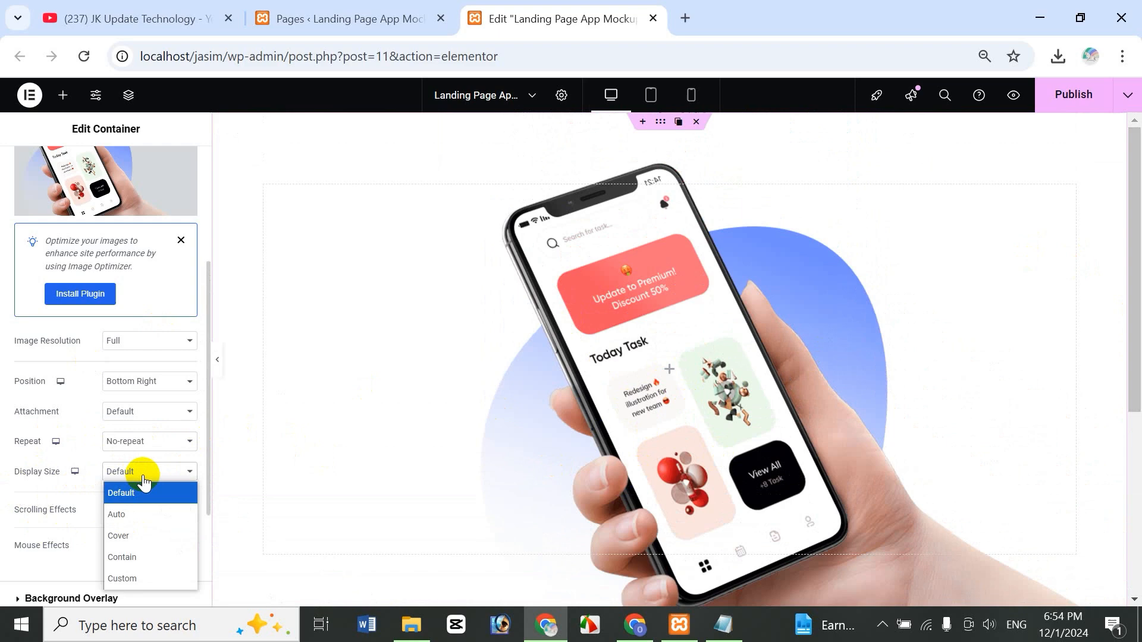
{"action": "left_click", "coordinate": [152, 581]}
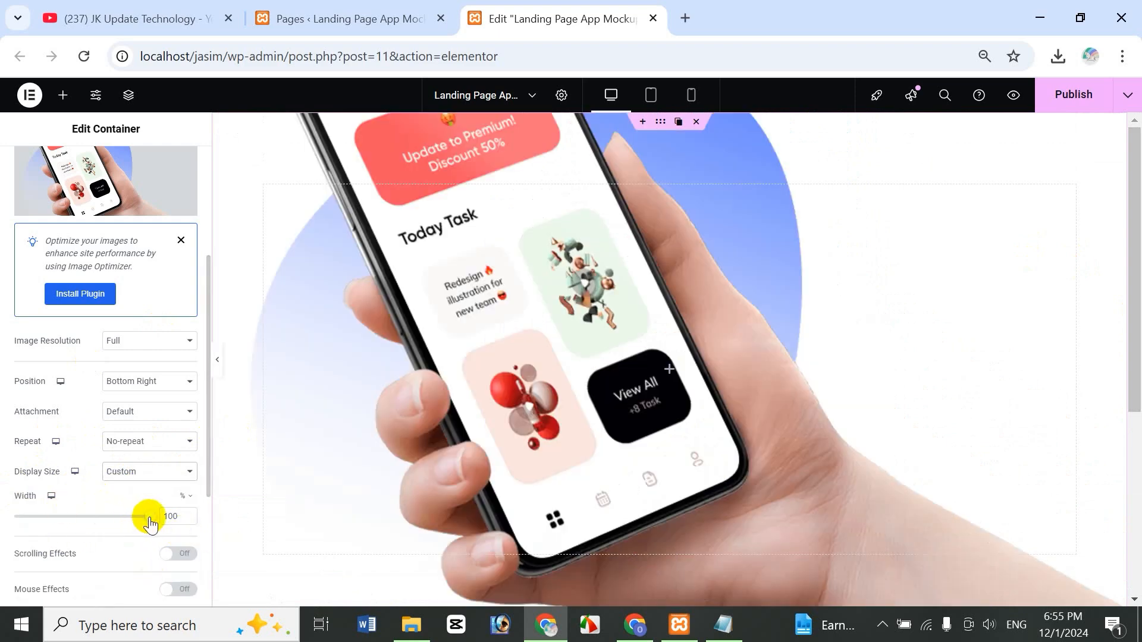
{"action": "left_click_drag", "start_coordinate": [149, 523], "coordinate": [88, 525]}
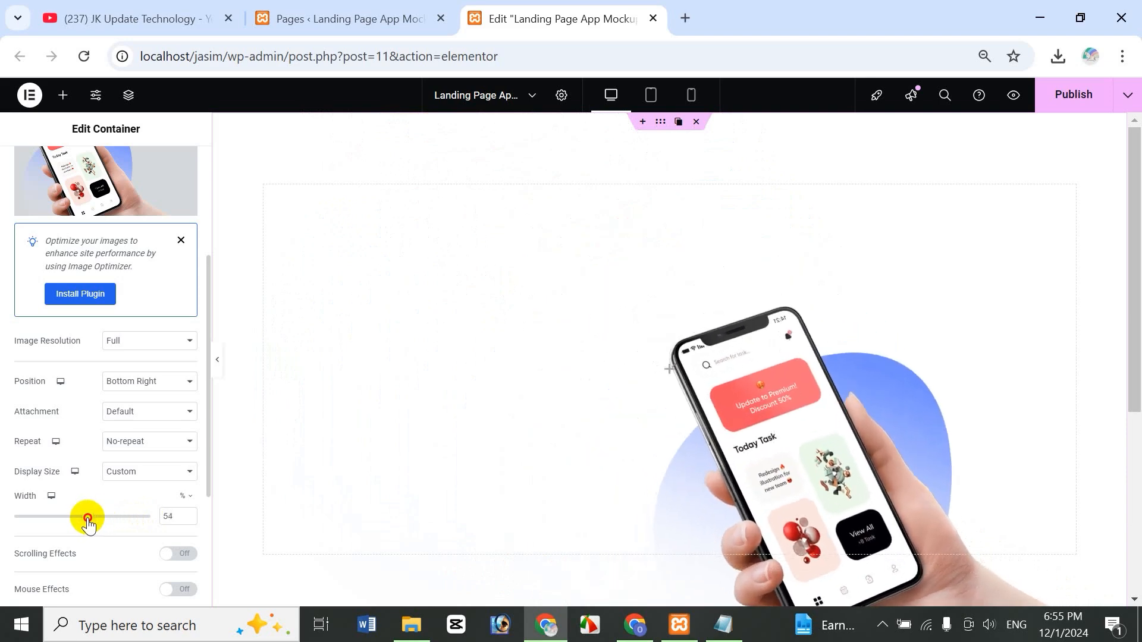
{"action": "double_click", "coordinate": [176, 519]}
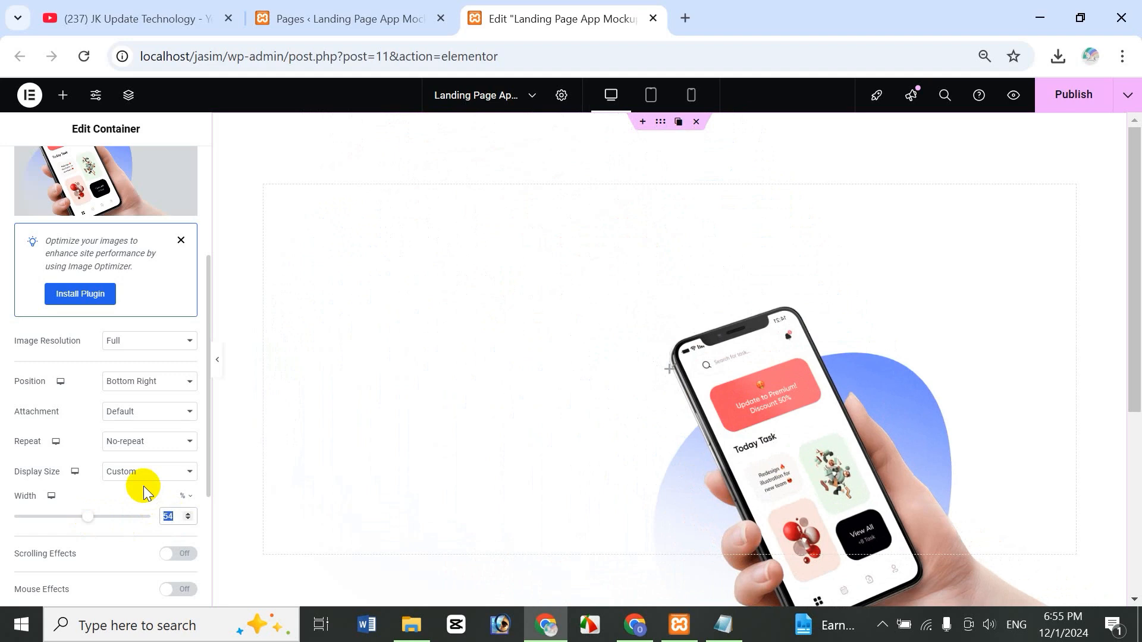
{"action": "type", "text": "60"}
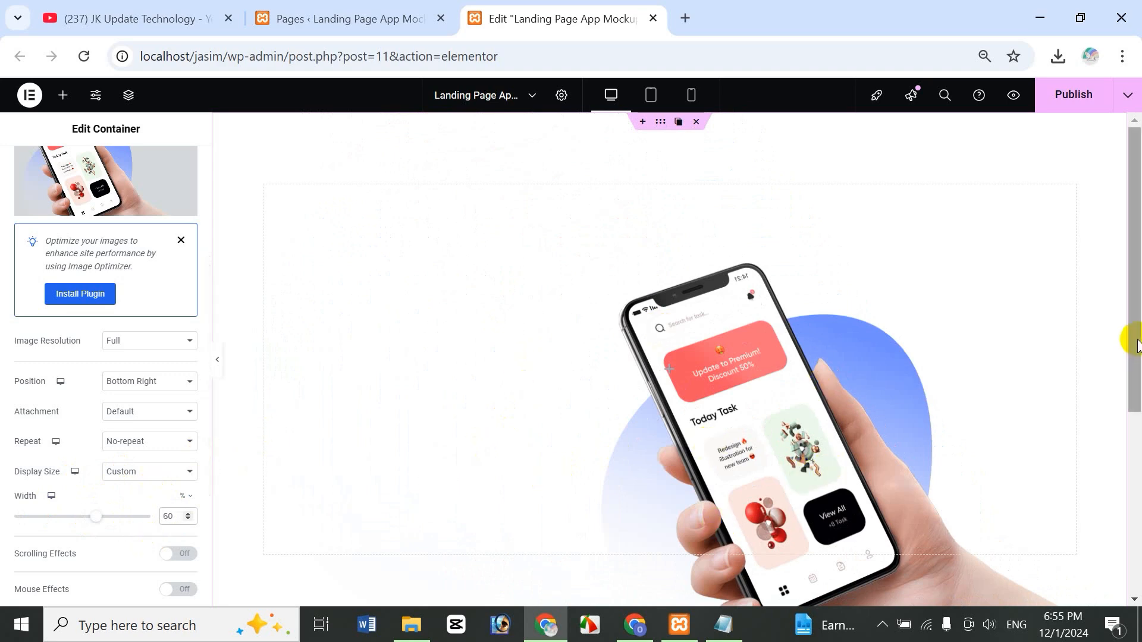
{"action": "left_click_drag", "start_coordinate": [1136, 345], "coordinate": [1137, 301]}
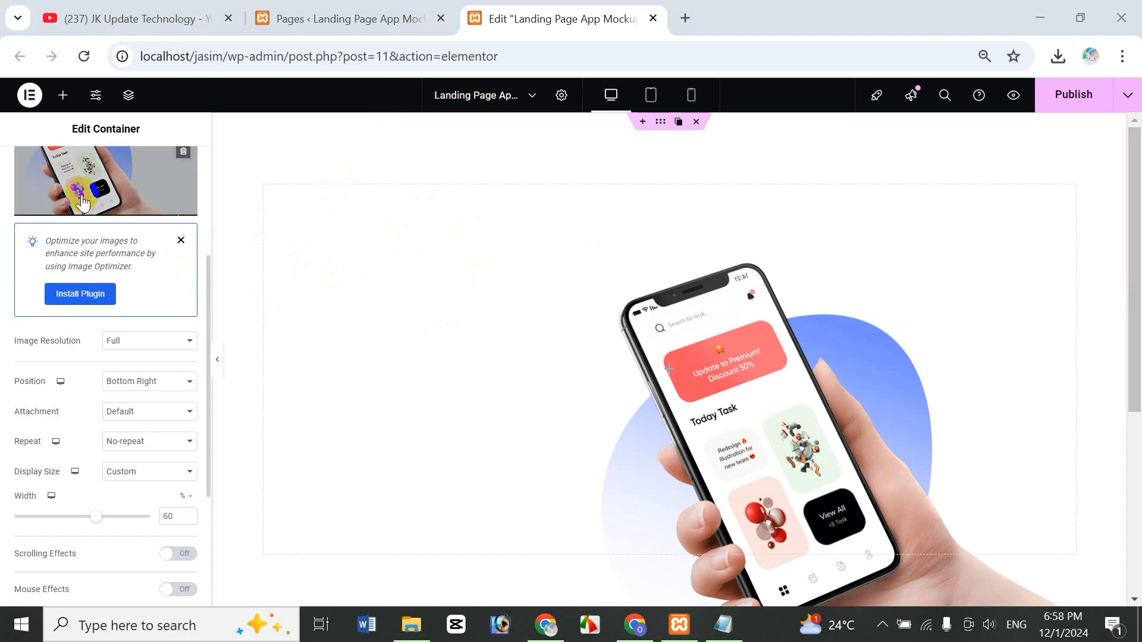
- Drop a Heading widget into the hero container and shrink the background image width to 52%
{"action": "left_click", "coordinate": [62, 102]}
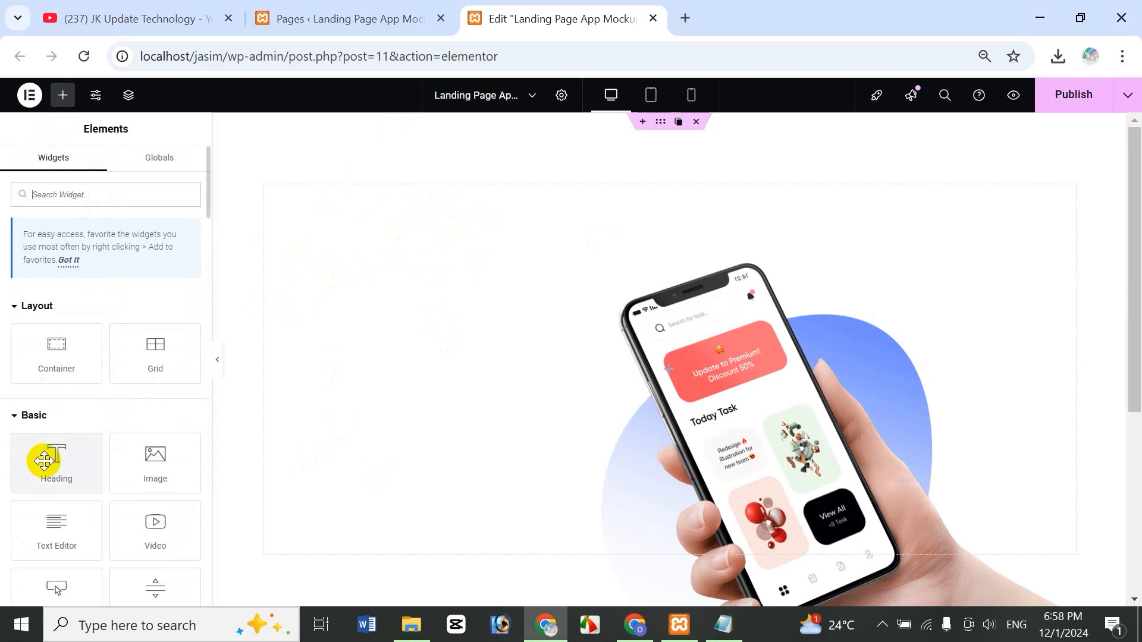
{"action": "left_click_drag", "start_coordinate": [47, 460], "coordinate": [350, 236]}
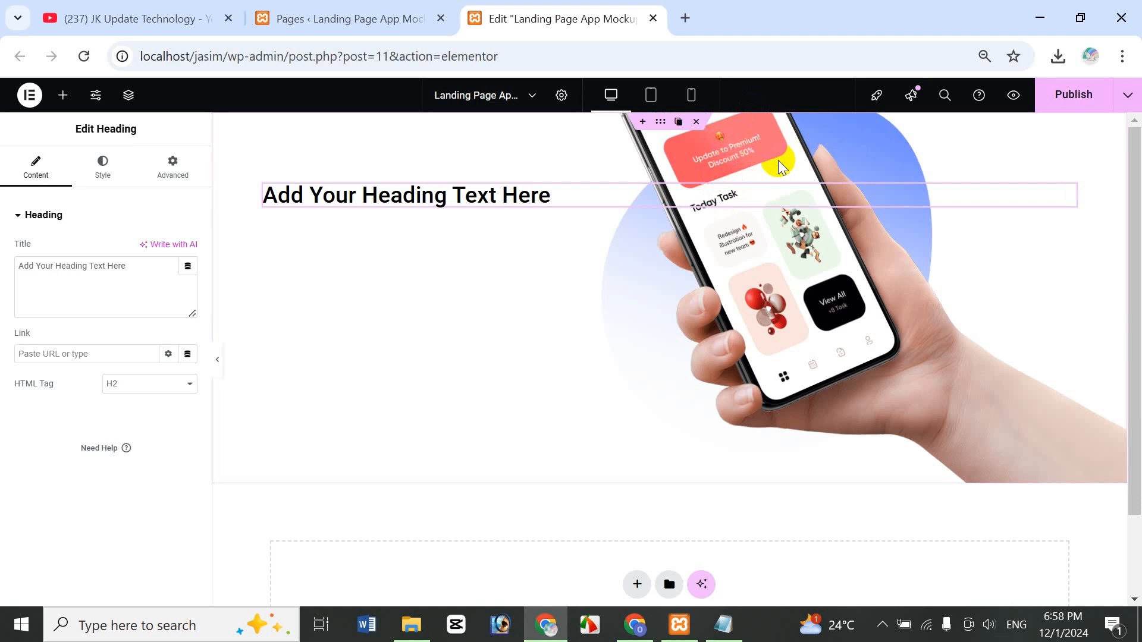
{"action": "left_click", "coordinate": [660, 123]}
{"action": "left_click", "coordinate": [101, 167]}
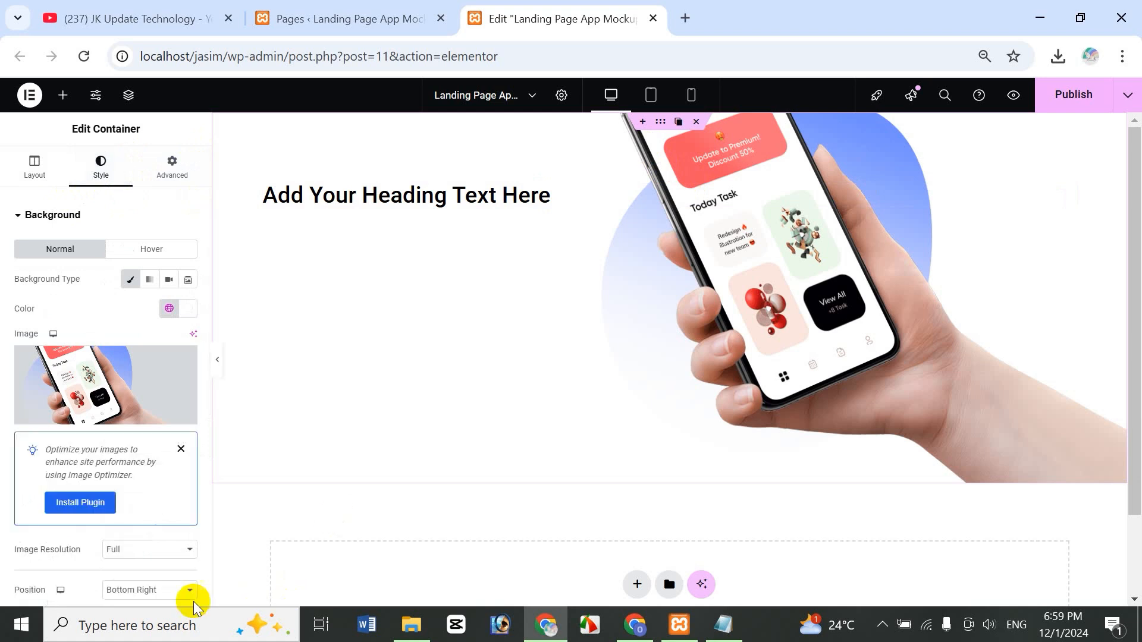
{"action": "left_click_drag", "start_coordinate": [206, 385], "coordinate": [178, 522]}
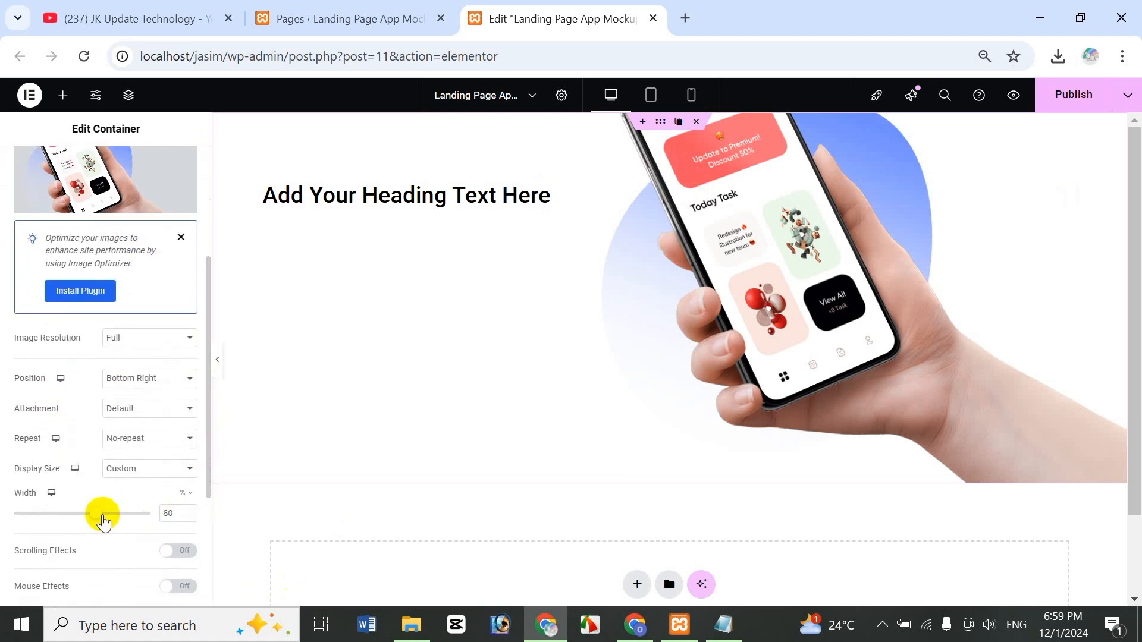
{"action": "left_click_drag", "start_coordinate": [99, 518], "coordinate": [89, 519]}
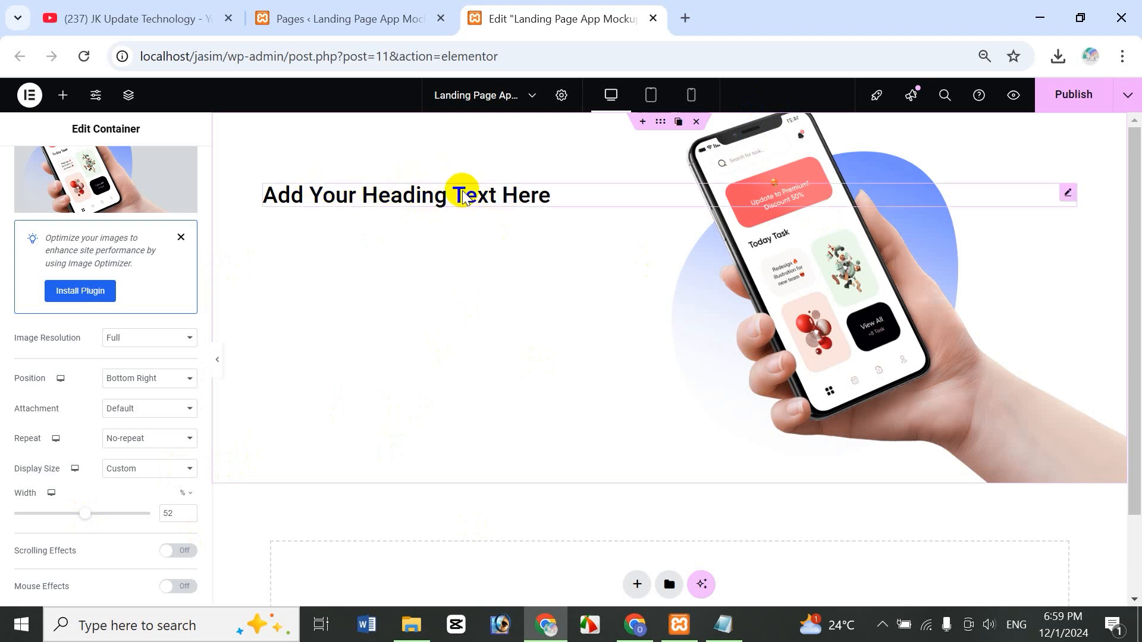
- Retitle the new heading '14 Days Free' and set its HTML tag to H4
{"action": "left_click", "coordinate": [537, 197]}
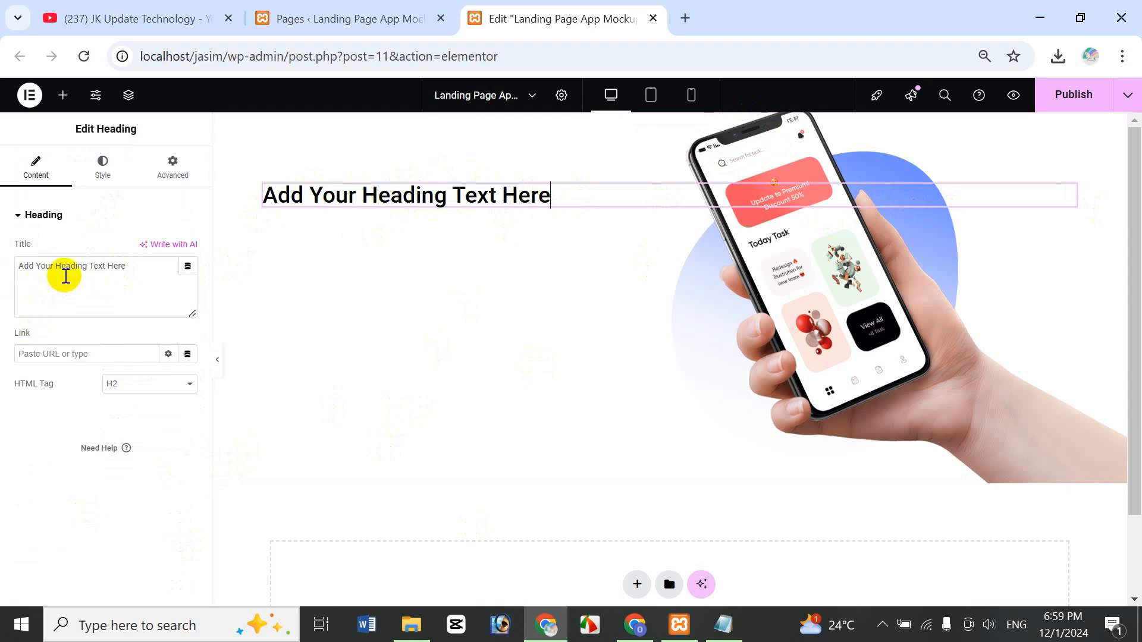
{"action": "left_click_drag", "start_coordinate": [145, 265], "coordinate": [3, 267]}
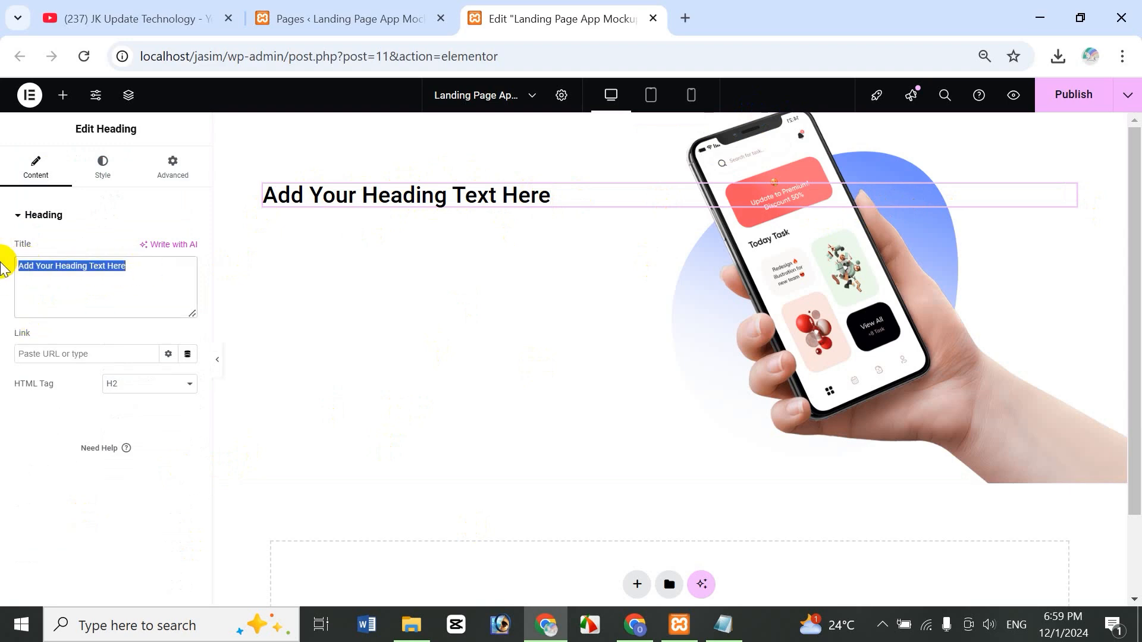
{"action": "type", "text": "14 Days Free"}
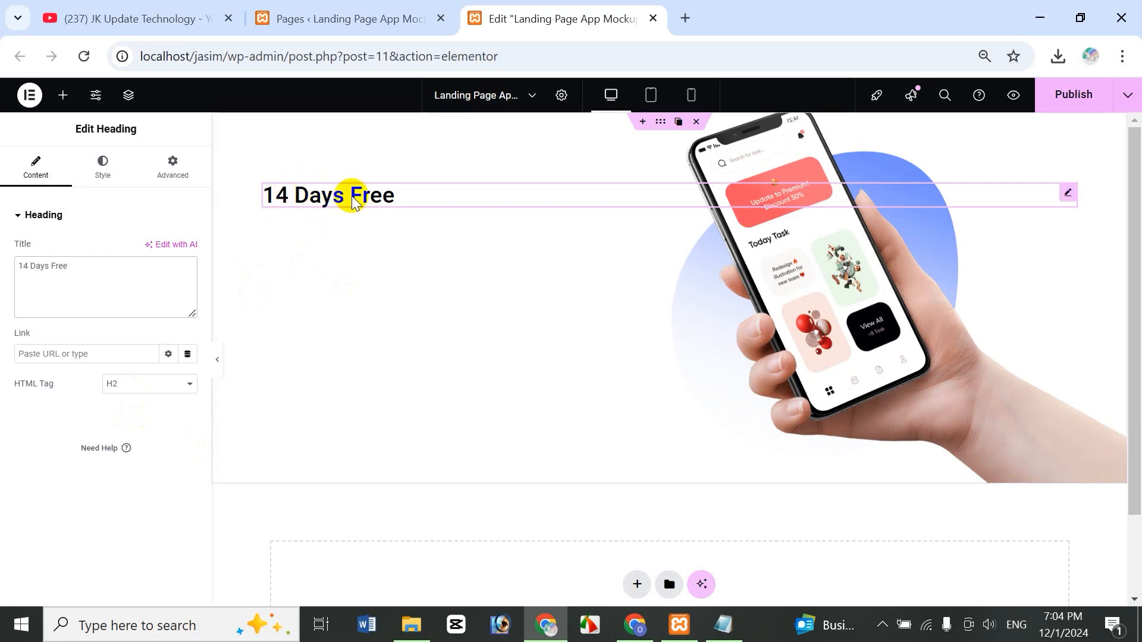
{"action": "left_click", "coordinate": [154, 386]}
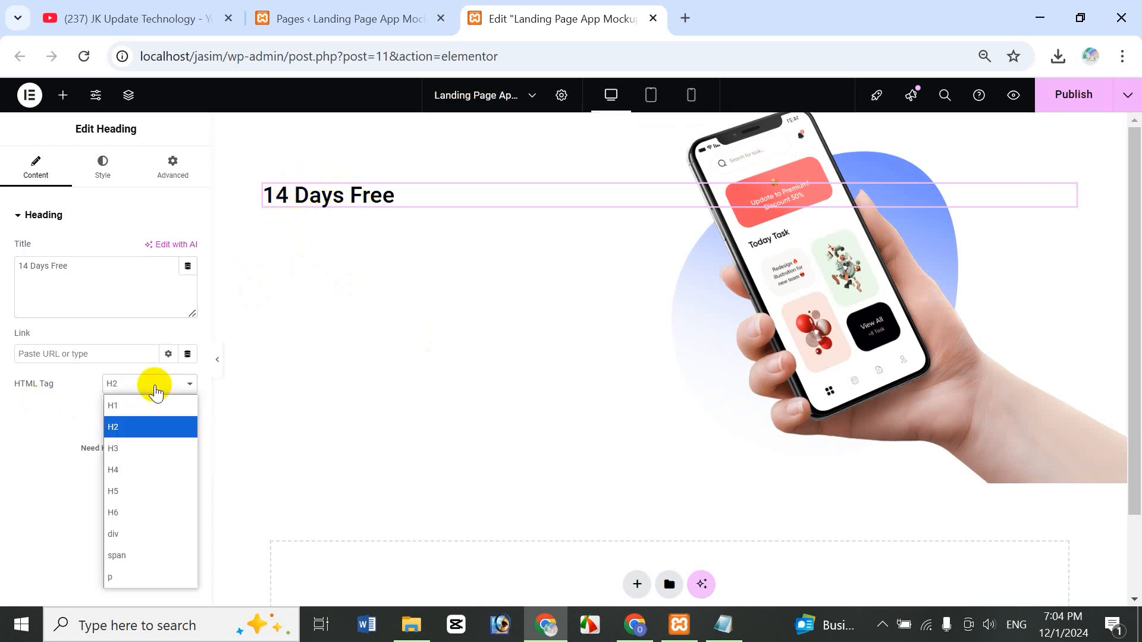
{"action": "left_click", "coordinate": [125, 470]}
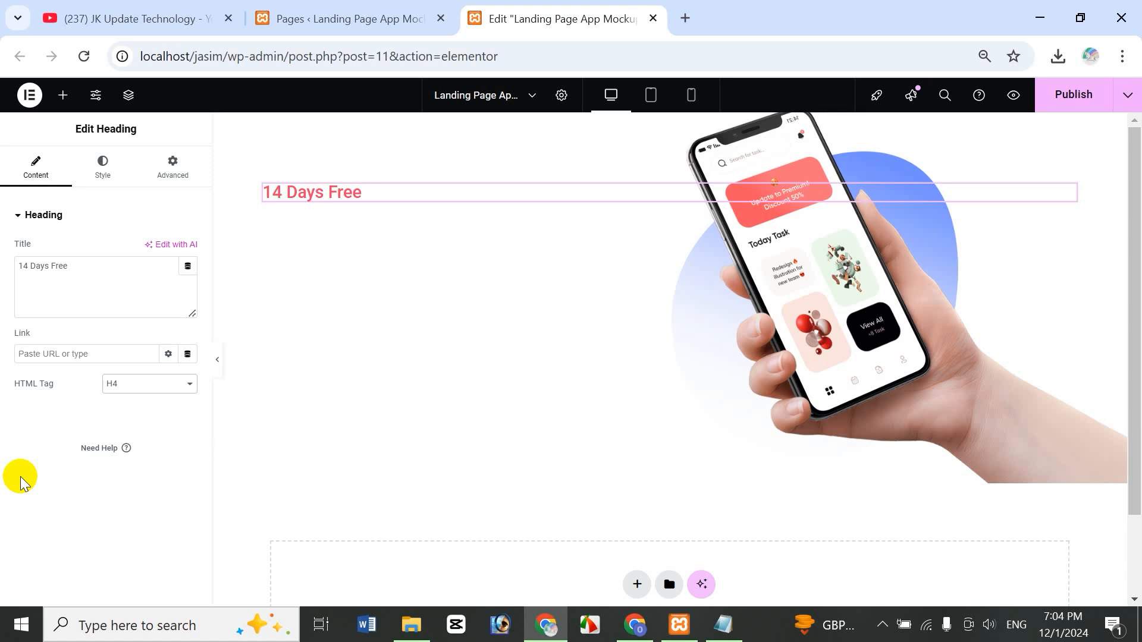
- Set the 14 Days Free label's typography to 18 px size and Bold weight
{"action": "left_click", "coordinate": [98, 177]}
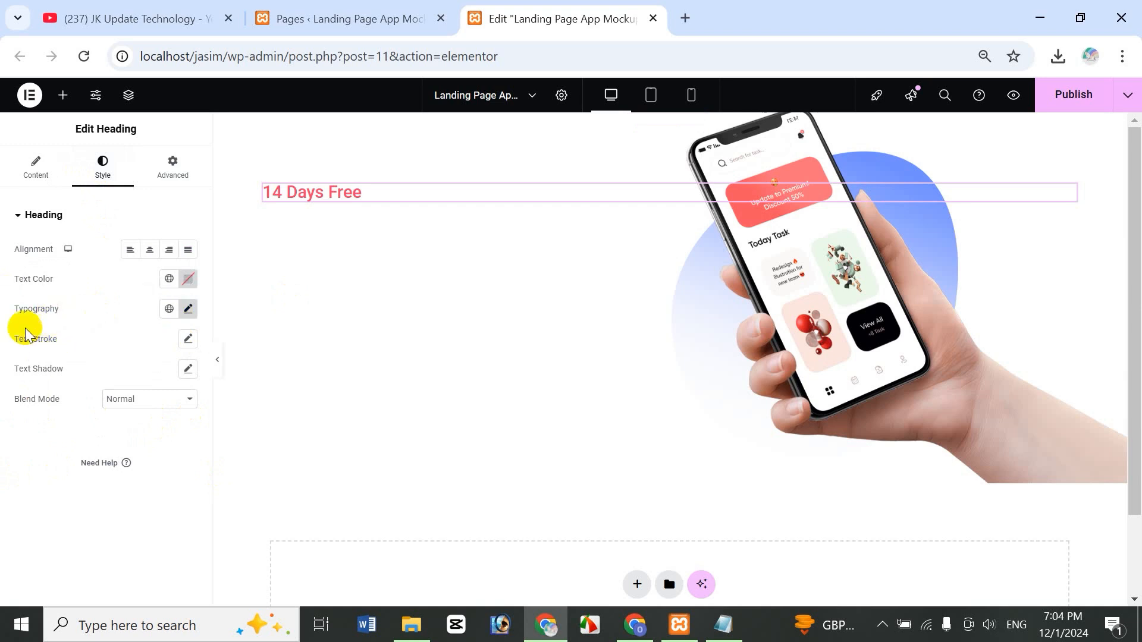
{"action": "left_click", "coordinate": [189, 309]}
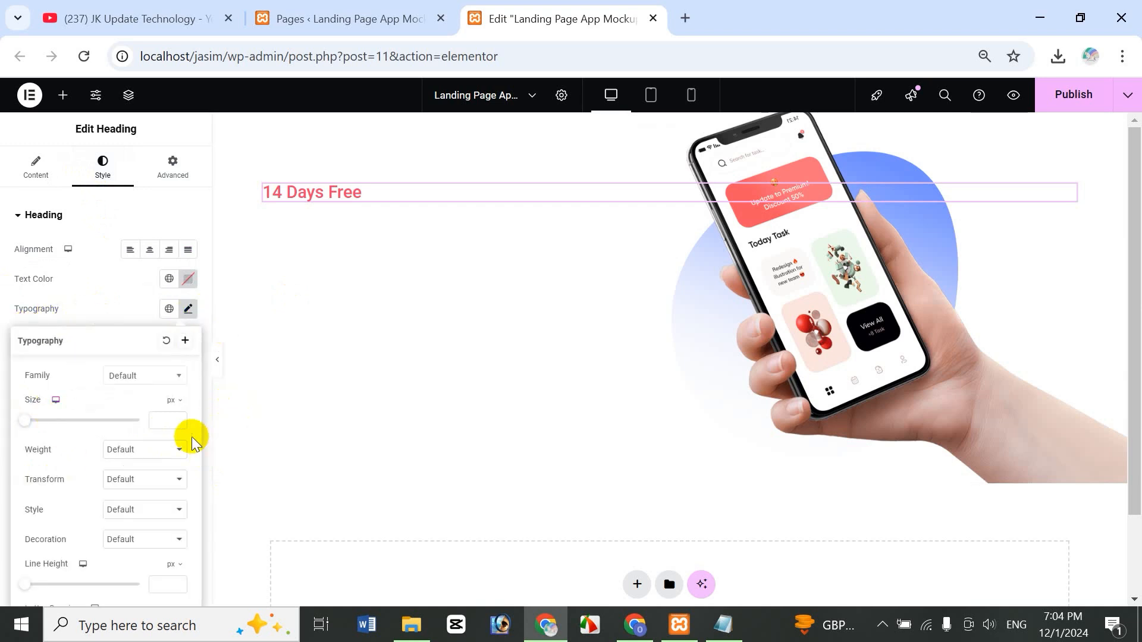
{"action": "left_click", "coordinate": [166, 420]}
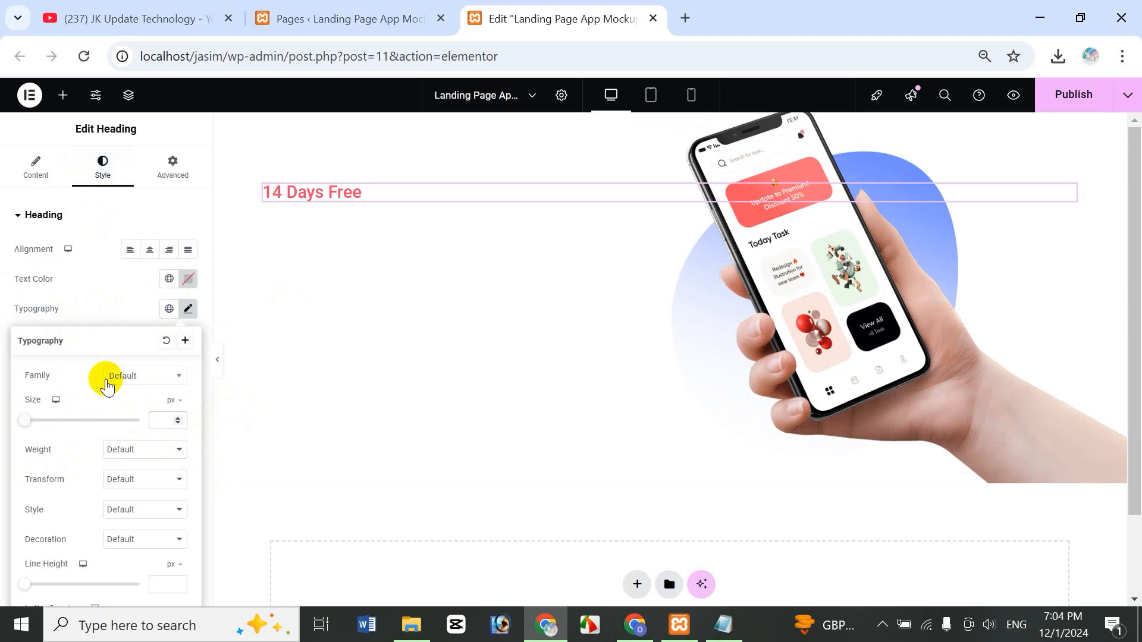
{"action": "type", "text": "16"}
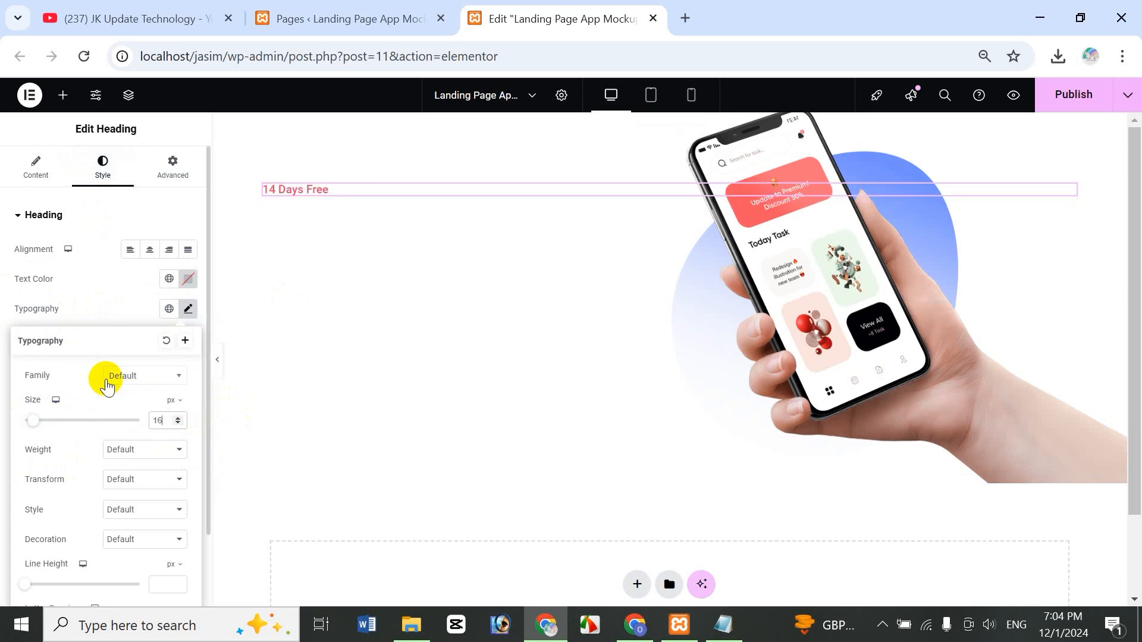
{"action": "key", "text": "BackSpace"}
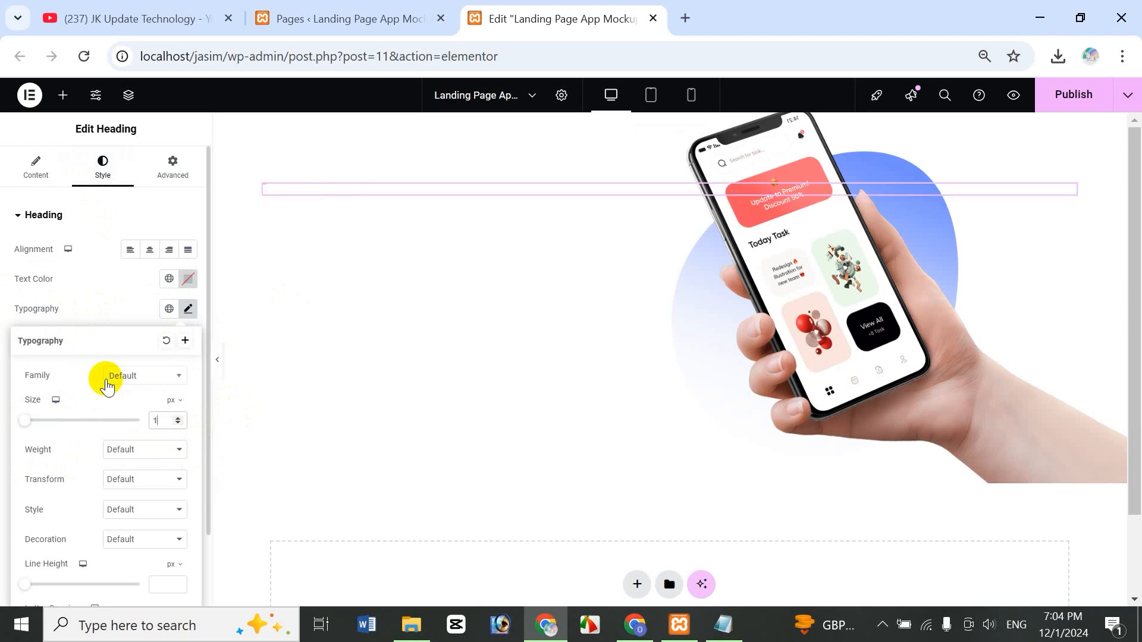
{"action": "type", "text": "18"}
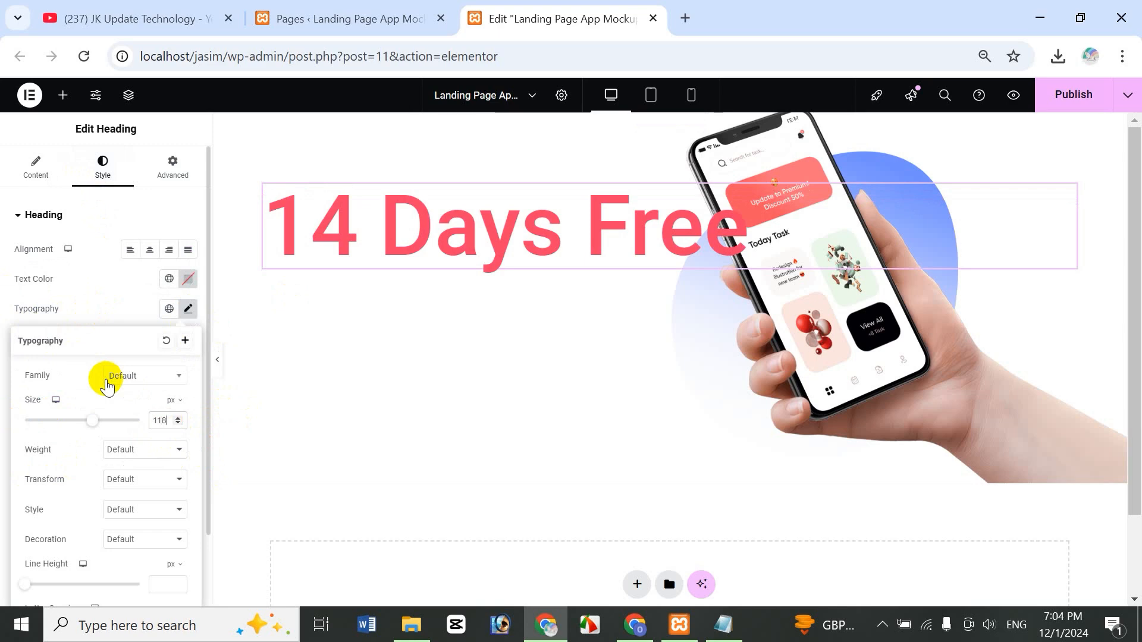
{"action": "key", "text": "BackSpace"}
{"action": "key", "text": "BackSpace"}
{"action": "type", "text": "8"}
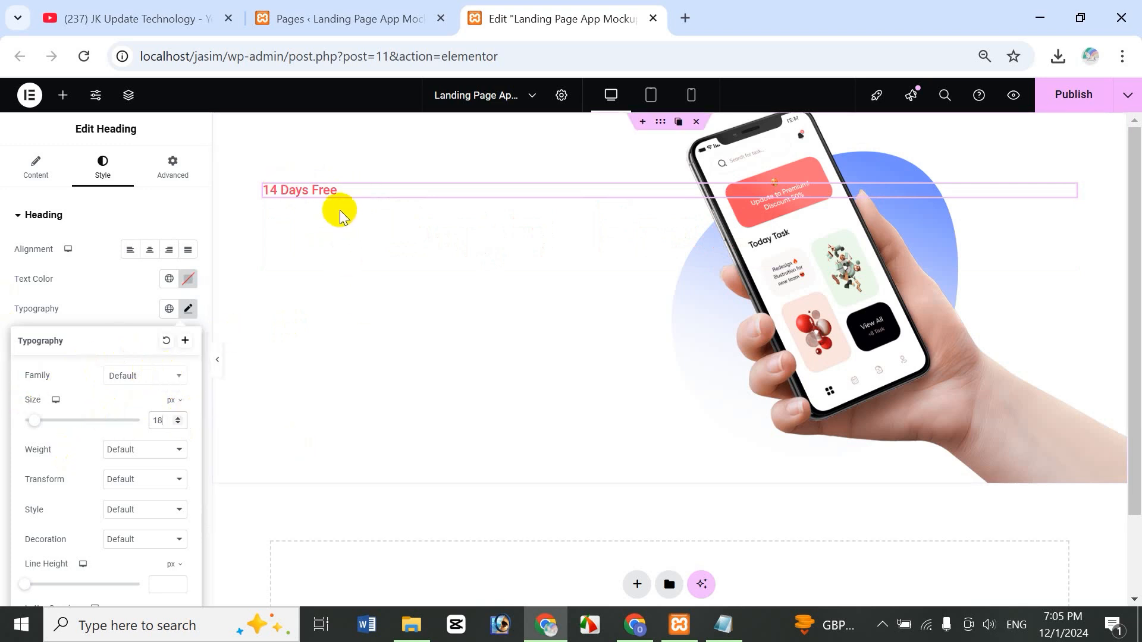
{"action": "left_click", "coordinate": [131, 456]}
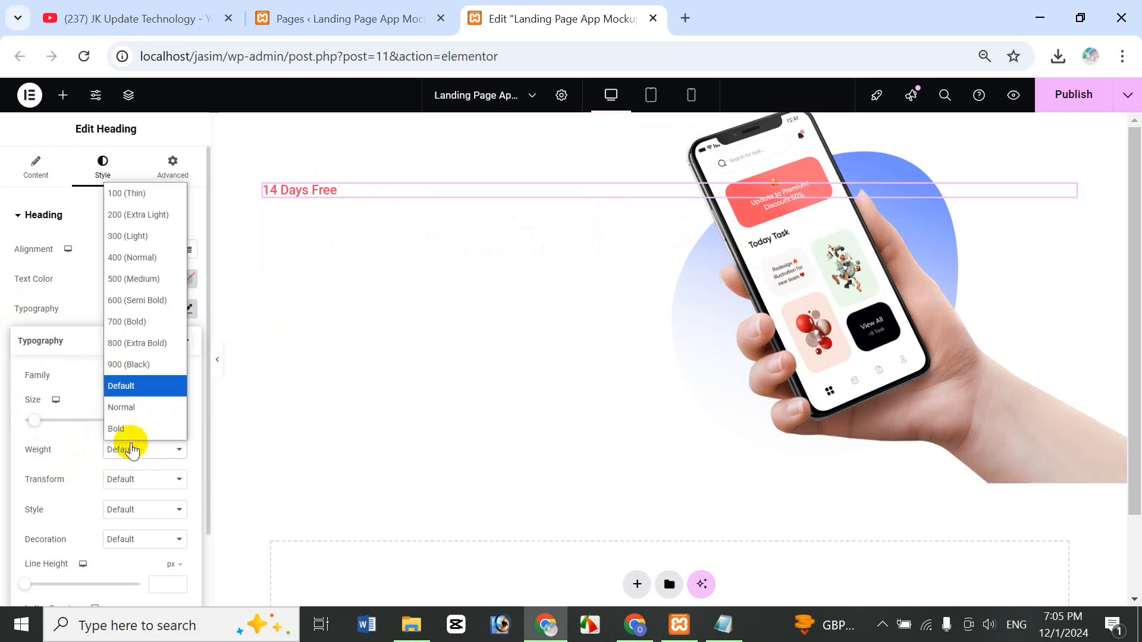
{"action": "left_click", "coordinate": [128, 429]}
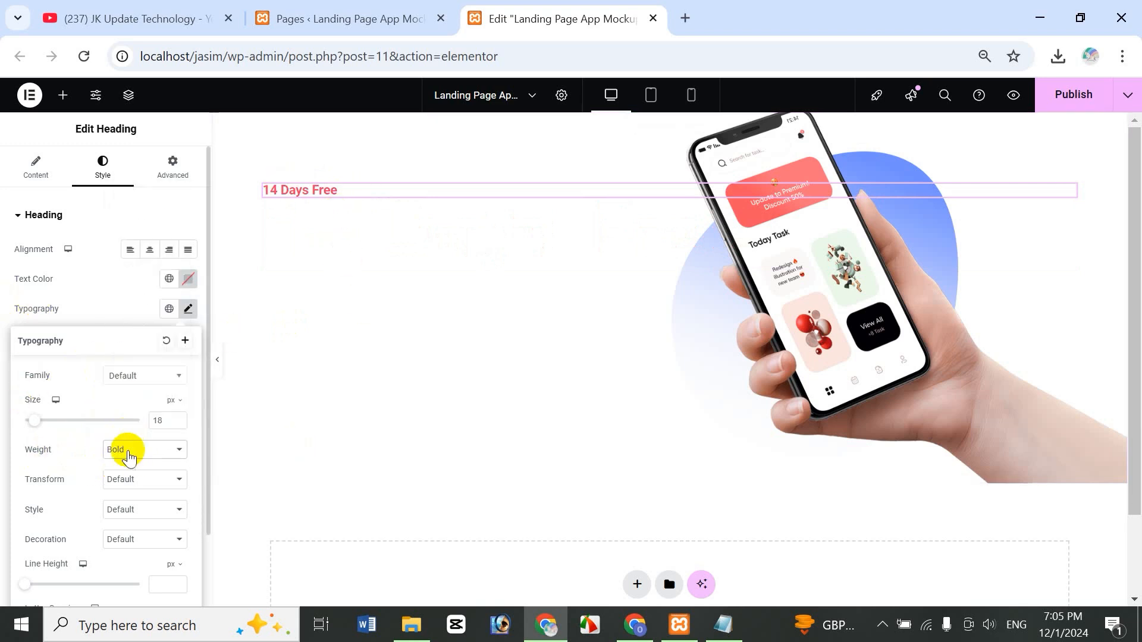
{"action": "left_click", "coordinate": [94, 290]}
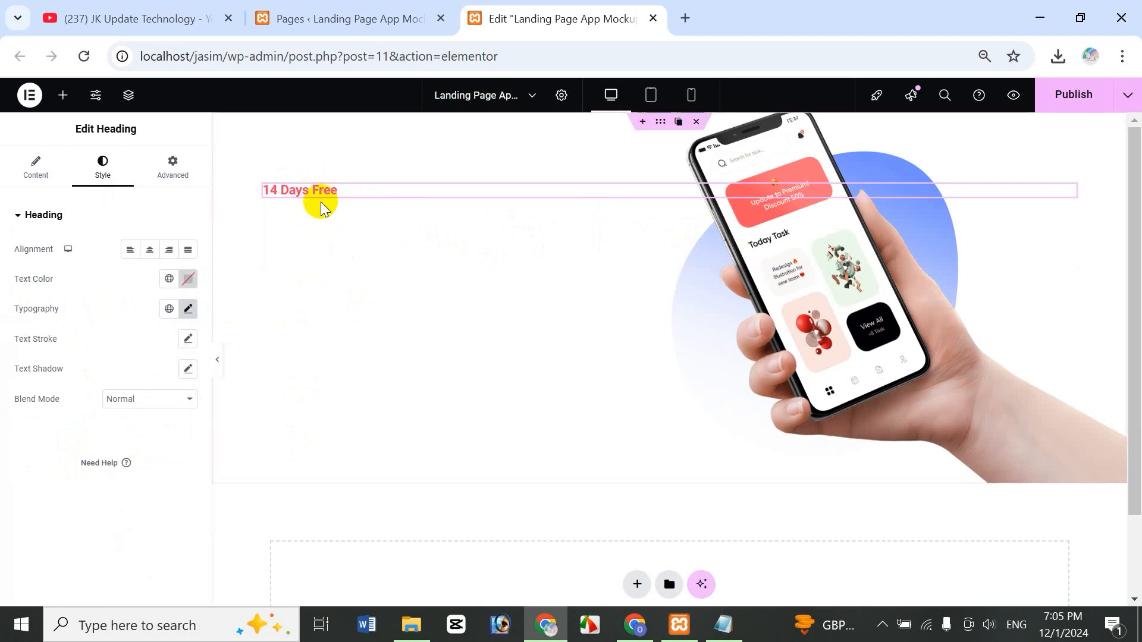
{"action": "left_click", "coordinate": [62, 95]}
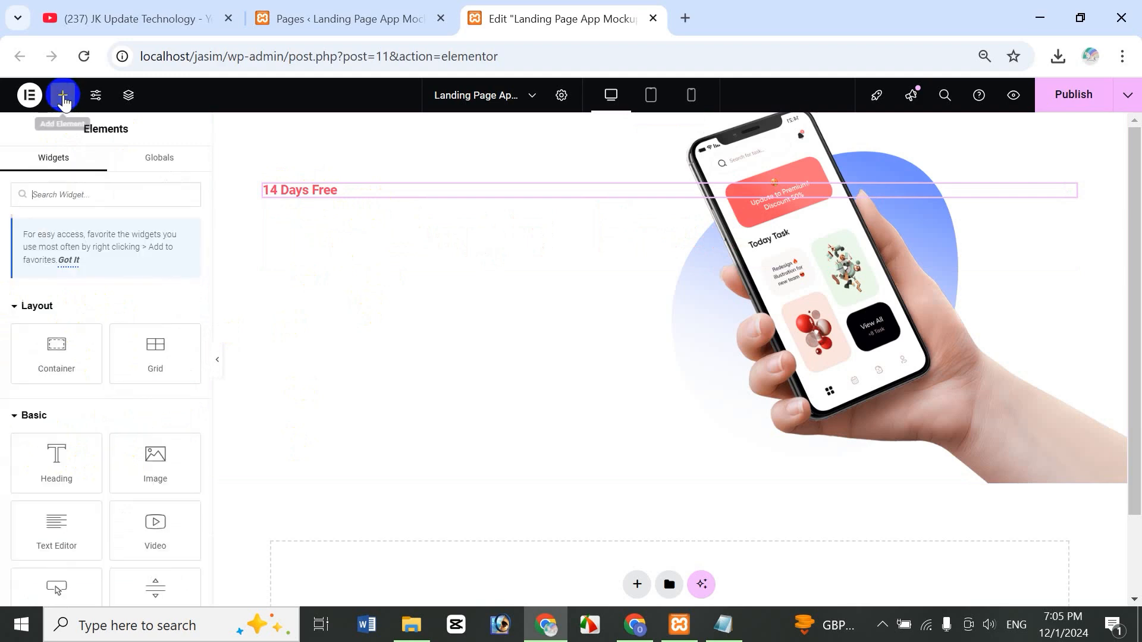
- Add a second heading below 14 Days Free reading 'Ready to launch your app in one, Application'
{"action": "left_click_drag", "start_coordinate": [56, 459], "coordinate": [365, 197]}
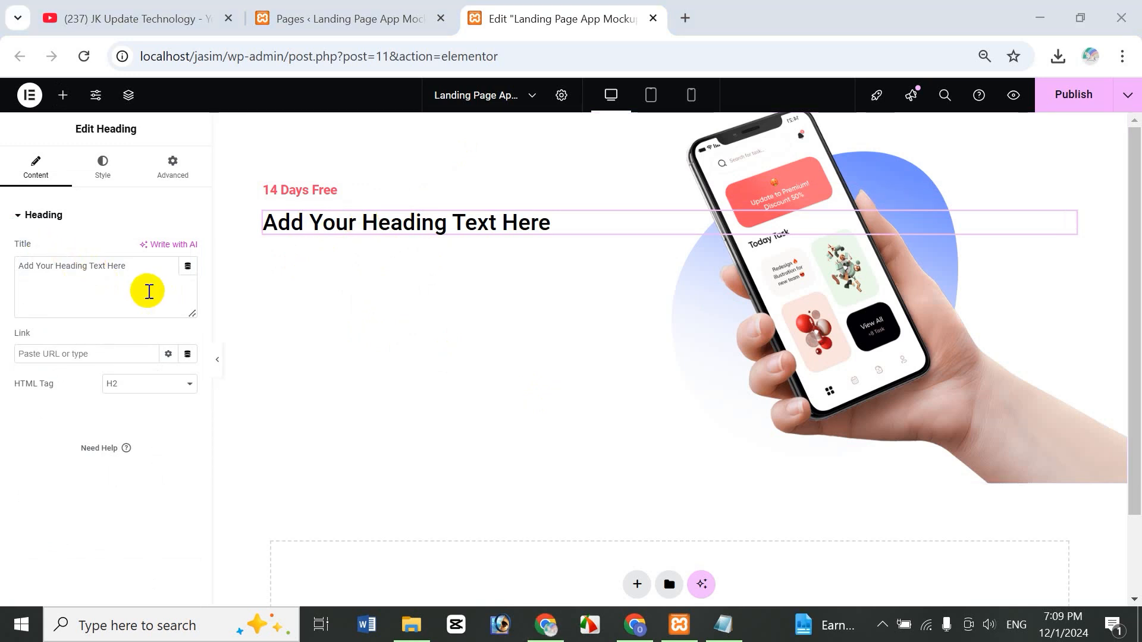
{"action": "left_click_drag", "start_coordinate": [148, 266], "coordinate": [3, 329]}
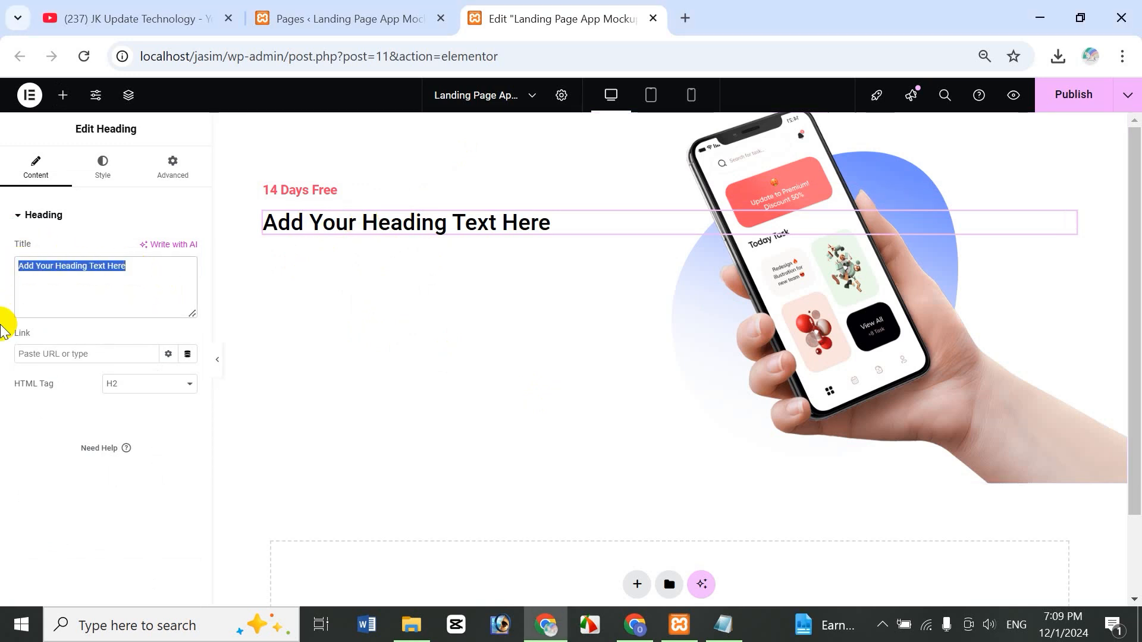
{"action": "key", "text": "BackSpace"}
{"action": "type", "text": "R"}
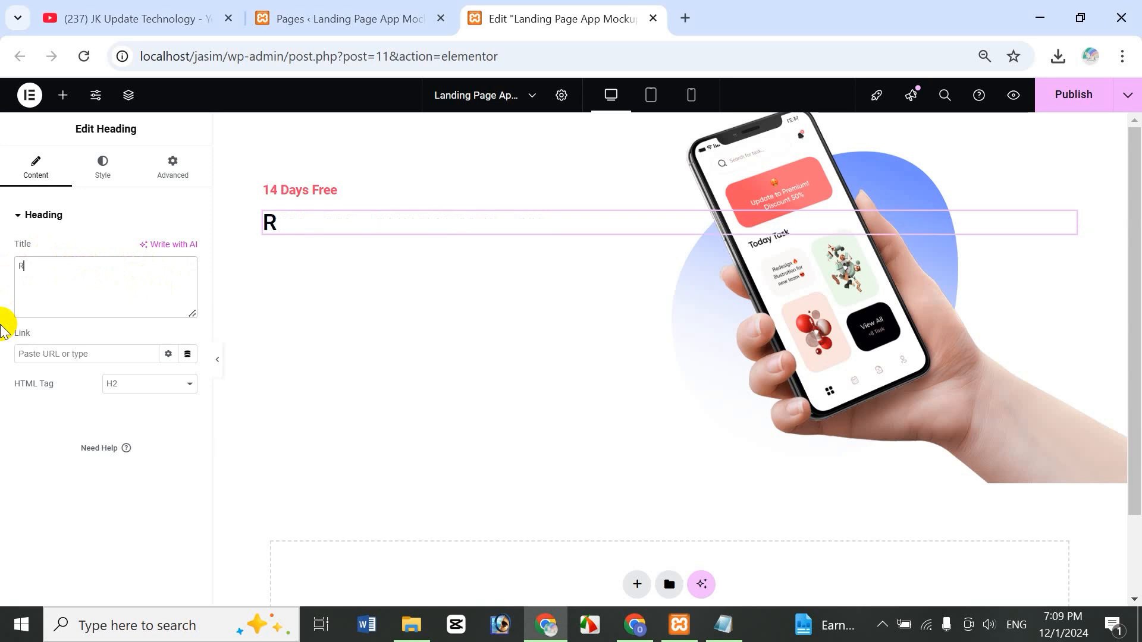
{"action": "type", "text": "eady "}
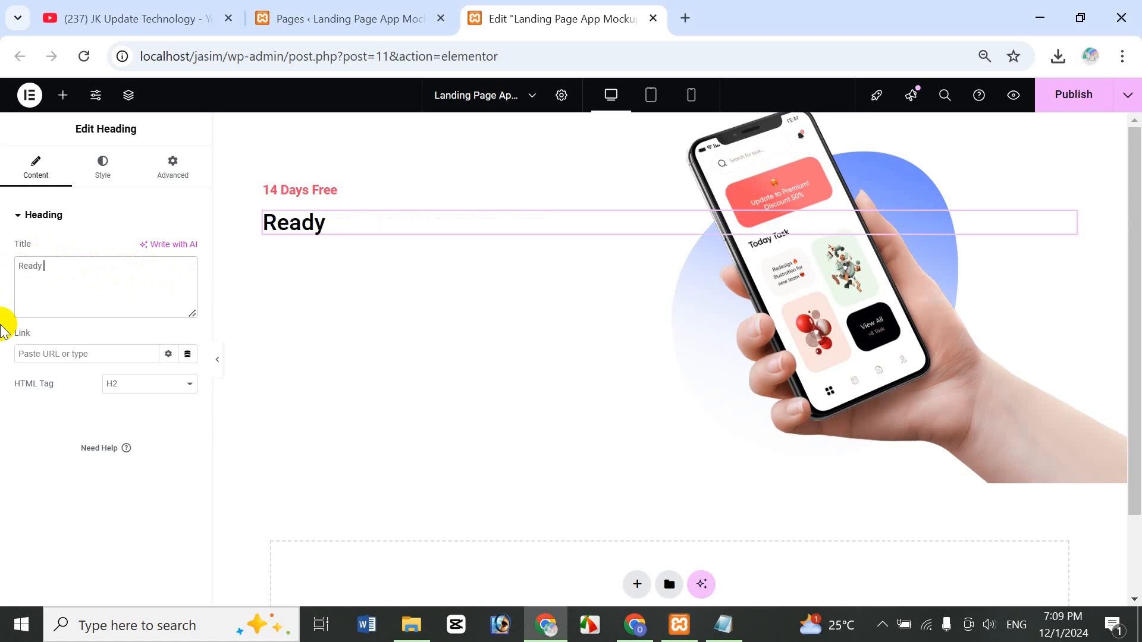
{"action": "type", "text": "to lauc"}
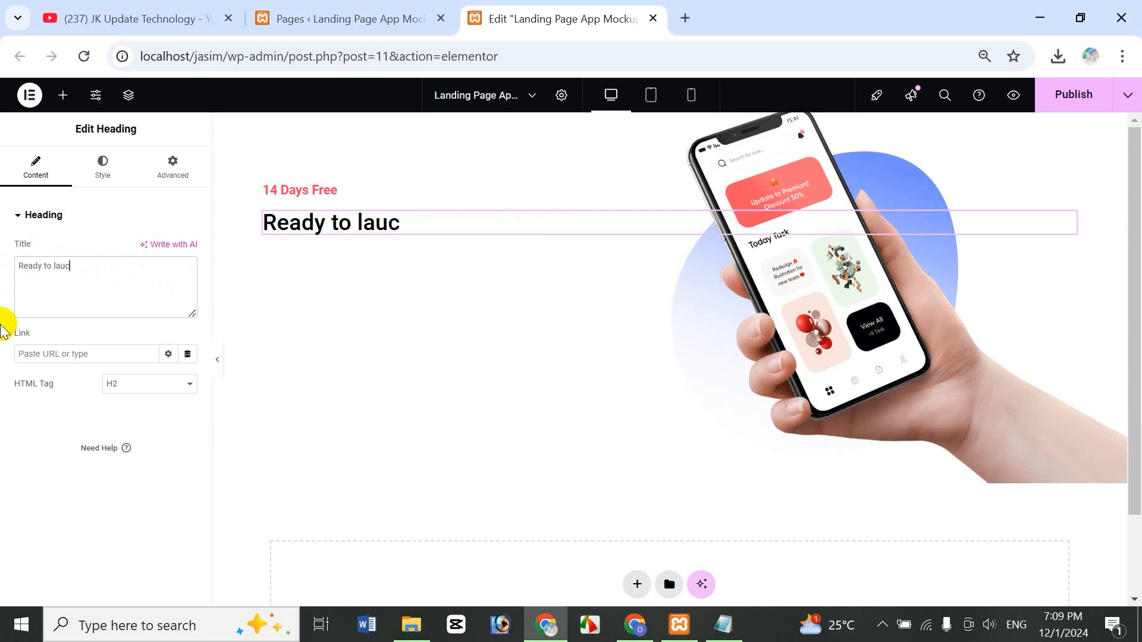
{"action": "key", "text": "BackSpace"}
{"action": "type", "text": "nch "}
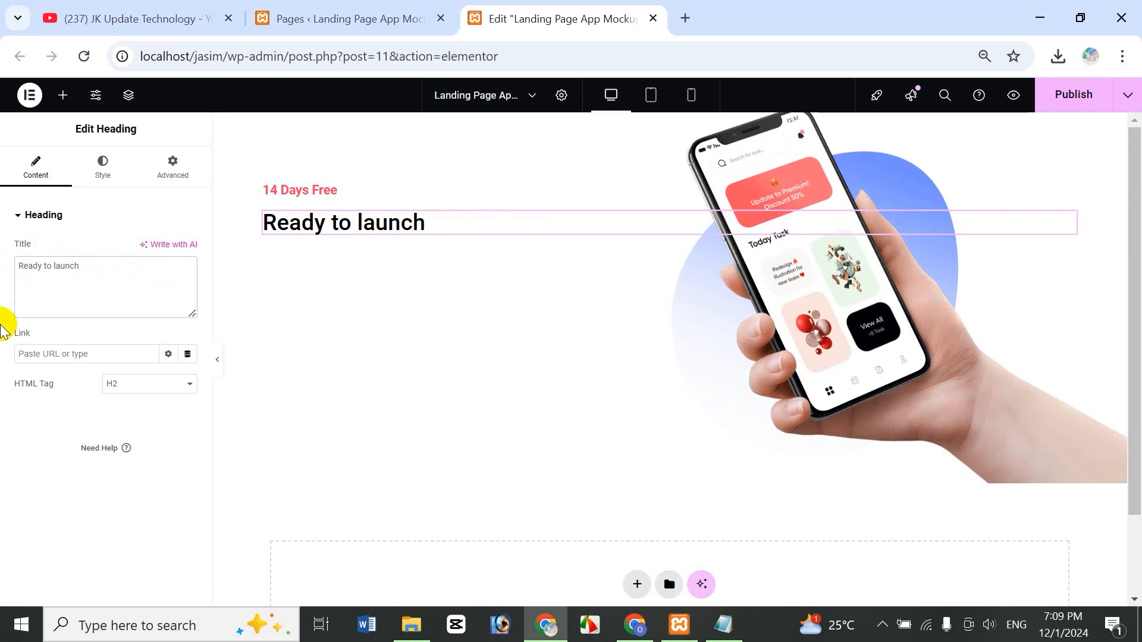
{"action": "type", "text": "your app"}
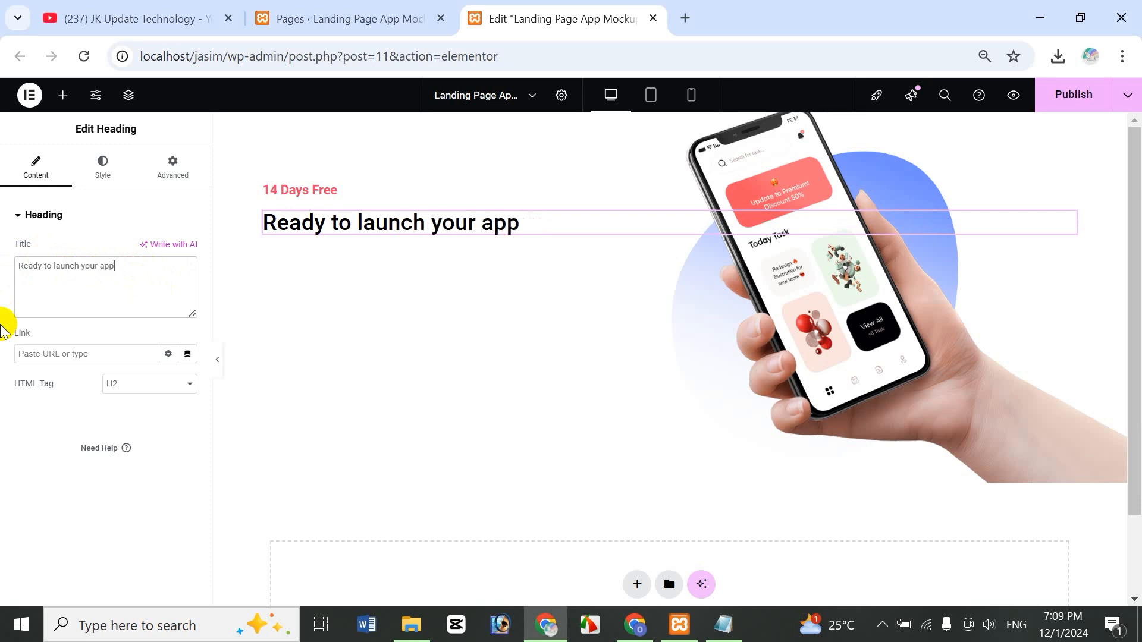
{"action": "type", "text": " in one"}
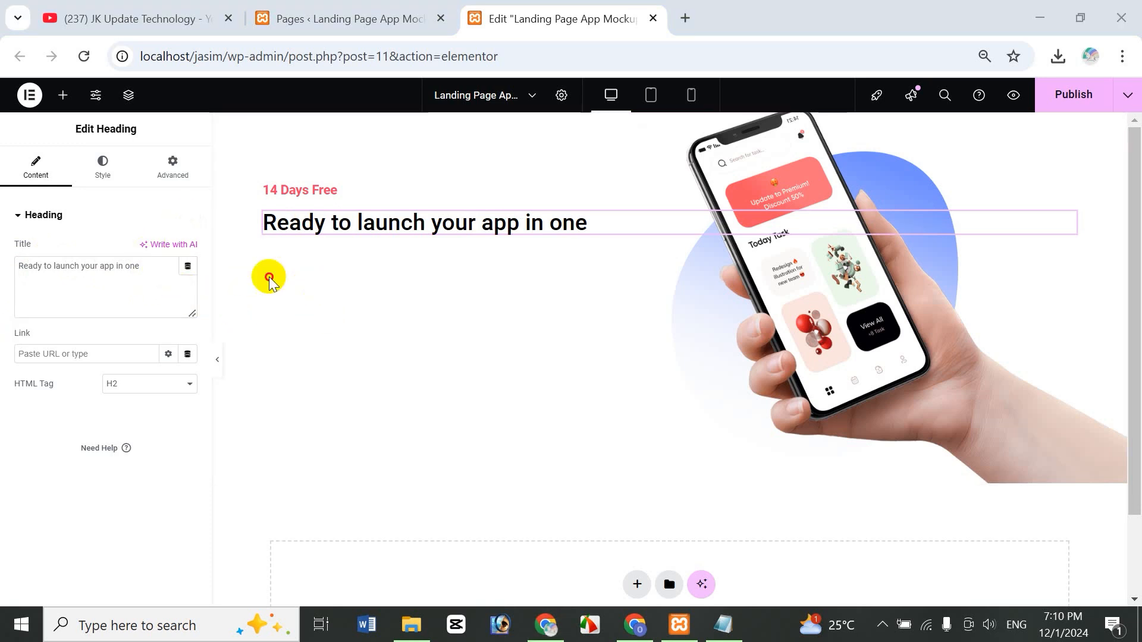
{"action": "type", "text": ", Appl"}
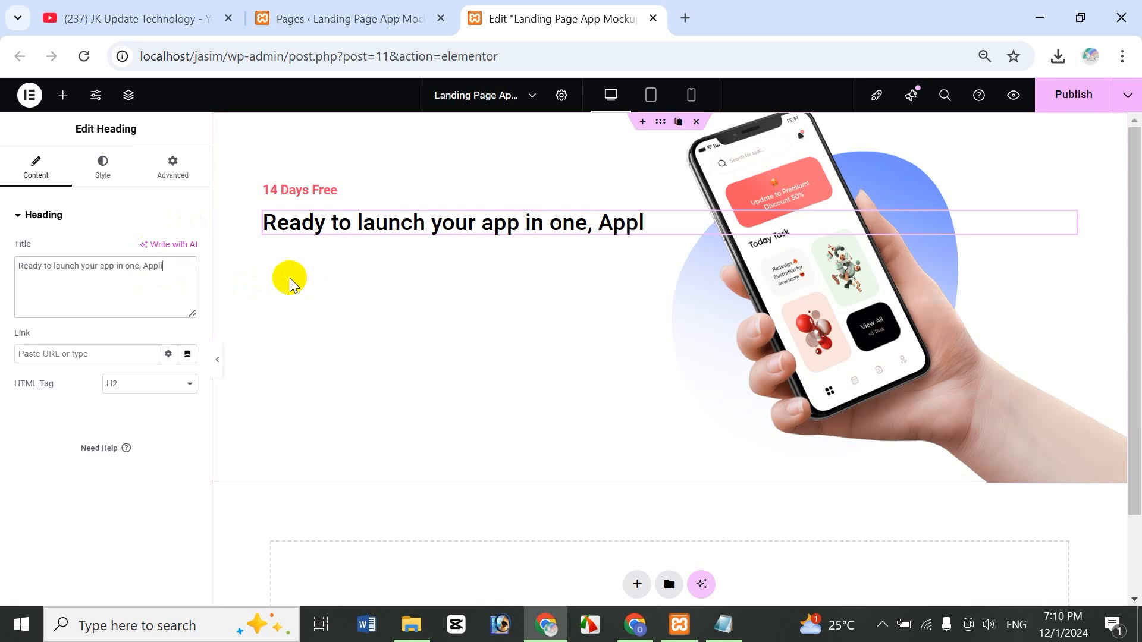
{"action": "type", "text": "icatoin"}
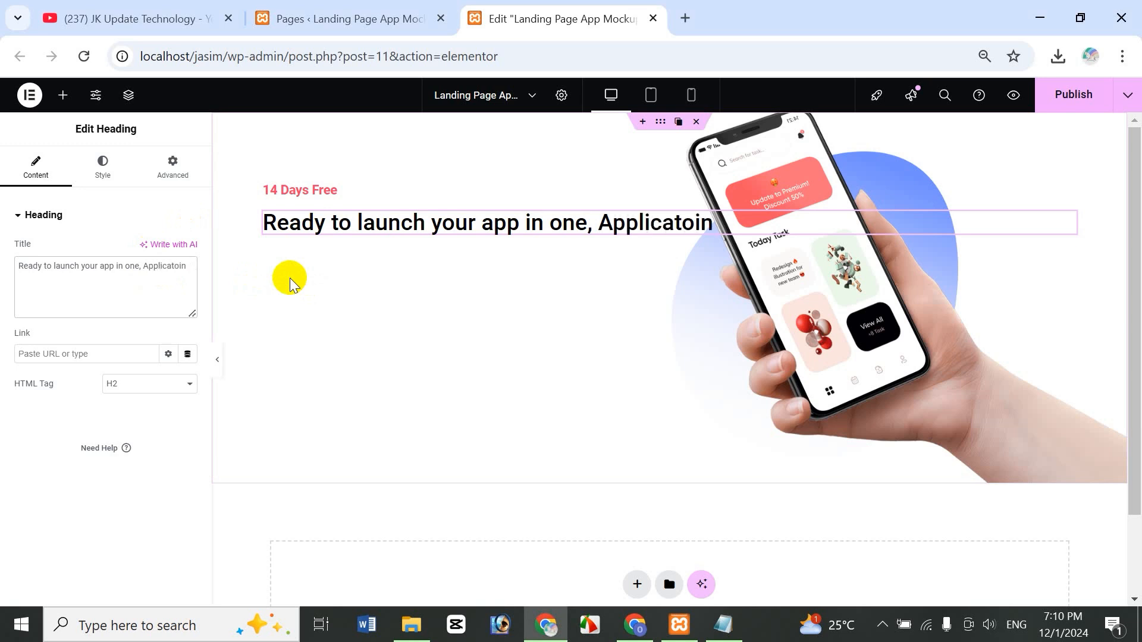
{"action": "key", "text": "BackSpace"}
{"action": "key", "text": "BackSpace"}
{"action": "key", "text": "BackSpace"}
{"action": "key", "text": "BackSpace"}
{"action": "key", "text": "BackSpace"}
{"action": "key", "text": "BackSpace"}
{"action": "type", "text": "cation"}
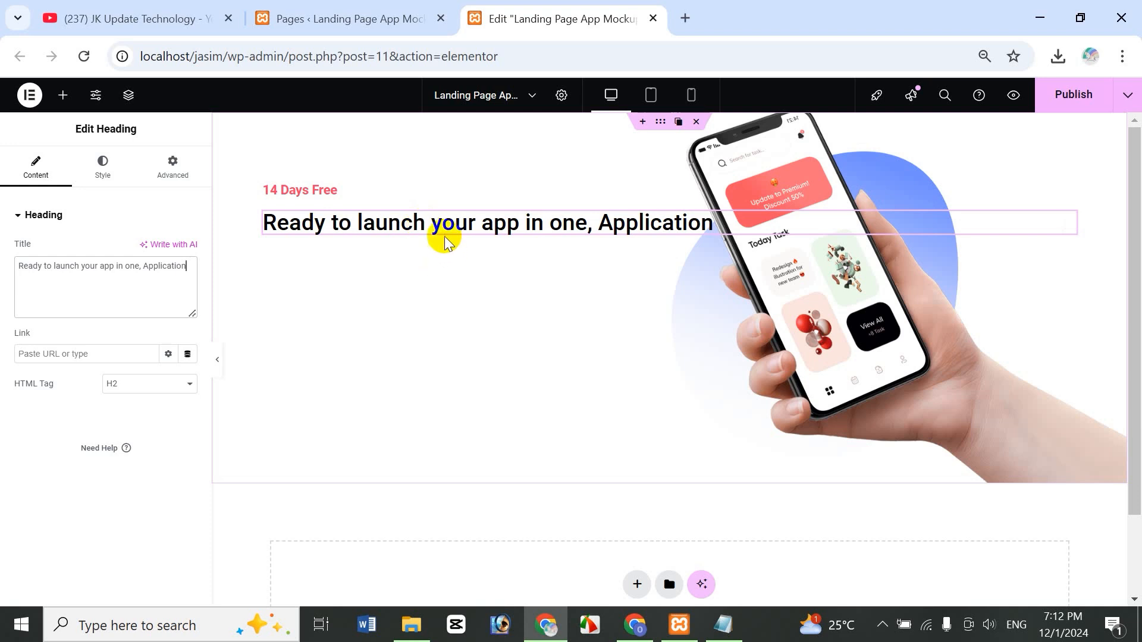
- Insert a <br> line break after 'launch' in the heading title
{"action": "left_click_drag", "start_coordinate": [553, 243], "coordinate": [572, 243]}
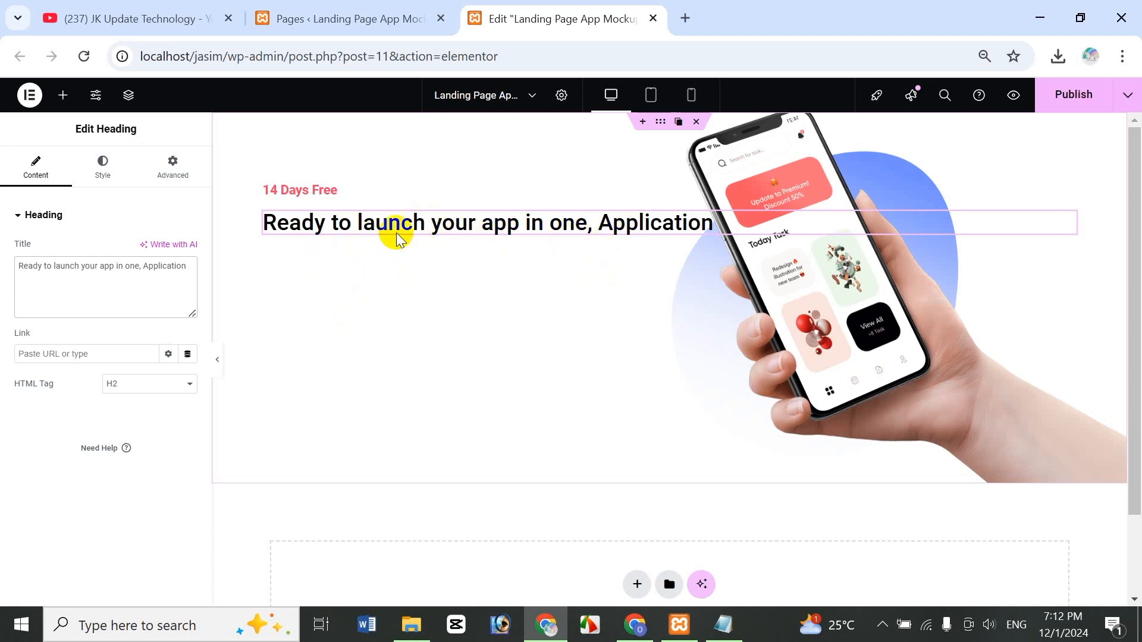
{"action": "left_click", "coordinate": [81, 265]}
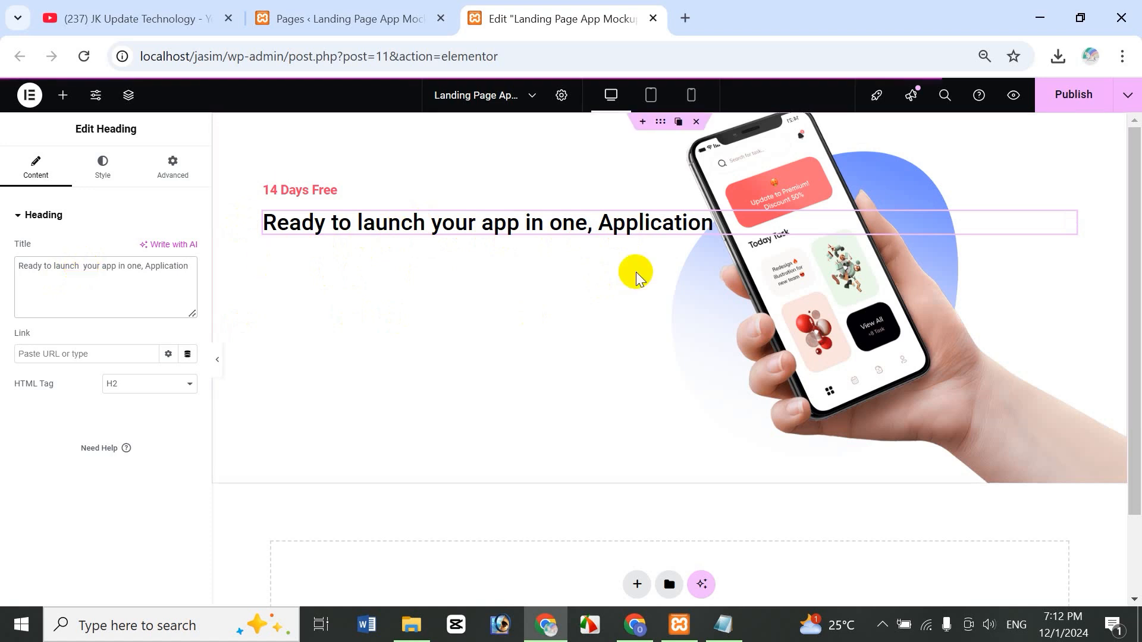
{"action": "type", "text": "<>"}
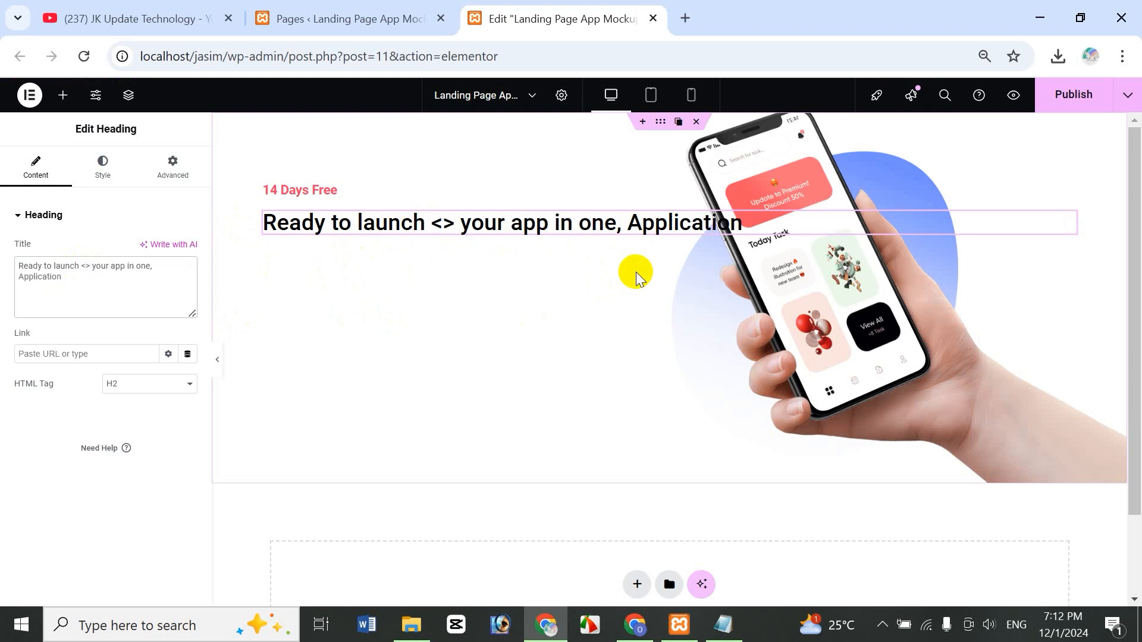
{"action": "type", "text": "br"}
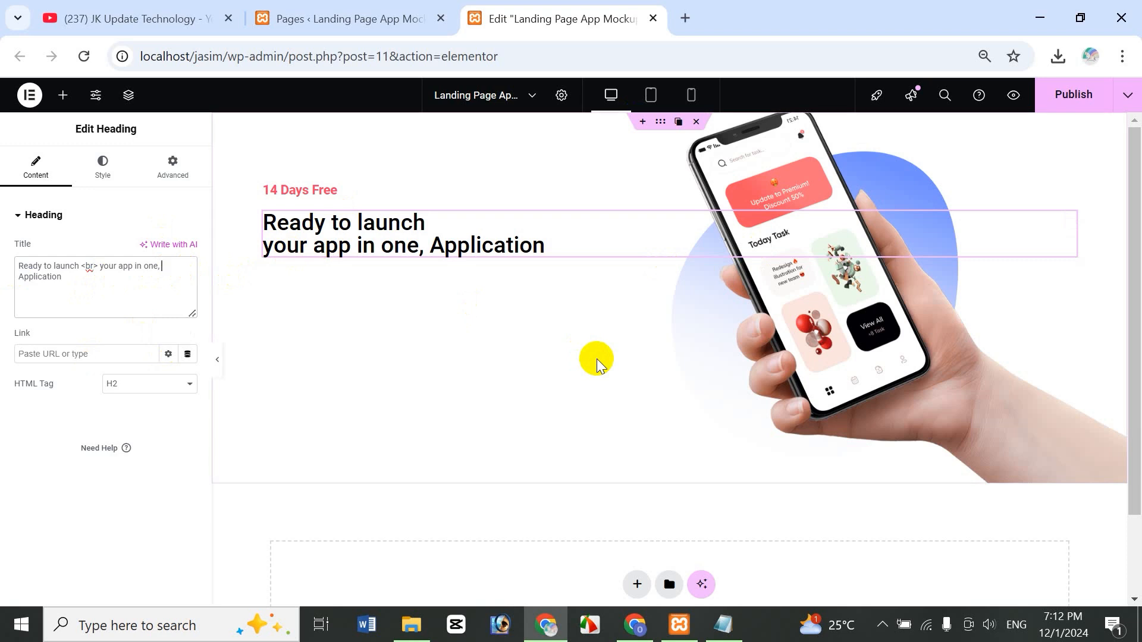
- Add a second <br> after 'one,' so 'Application' falls on its own third line
{"action": "type", "text": "<>"}
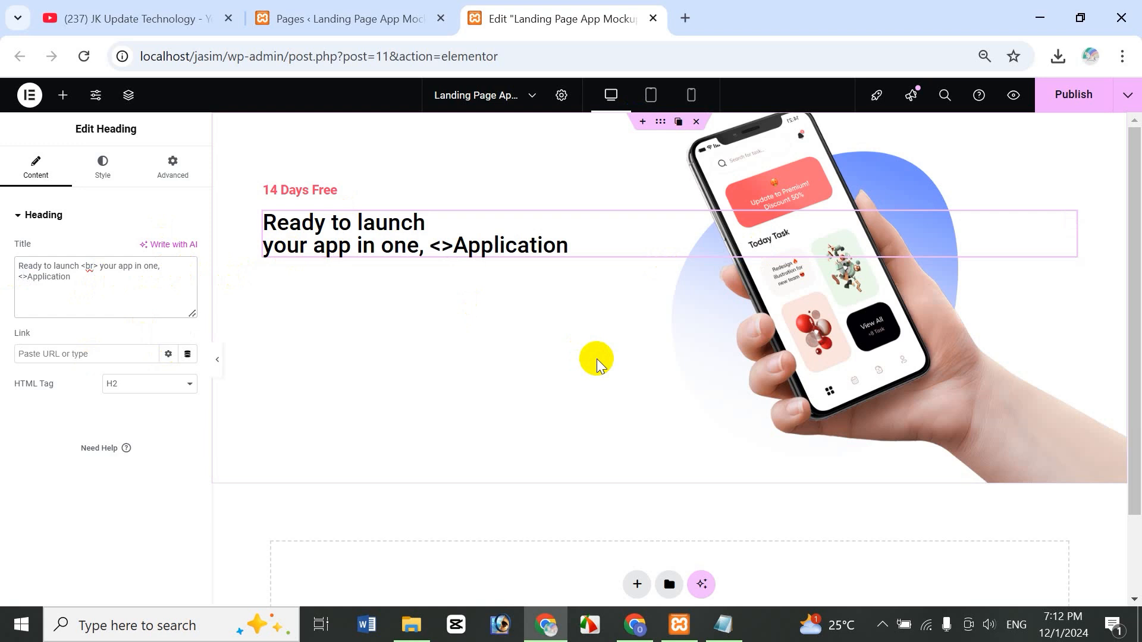
{"action": "type", "text": "br"}
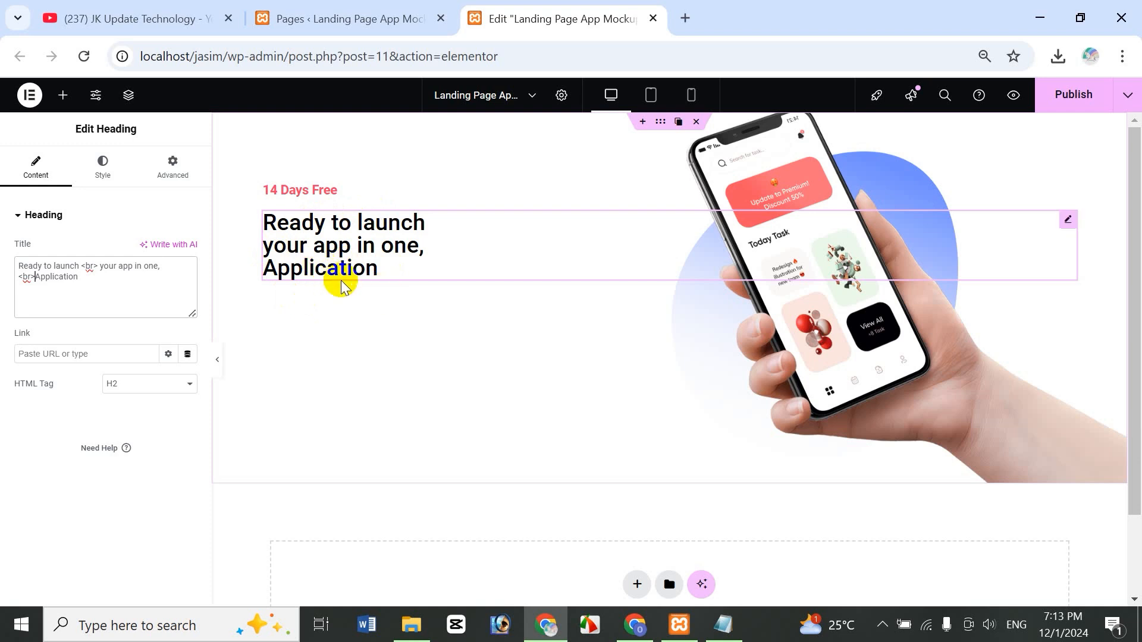
{"action": "left_click", "coordinate": [106, 177]}
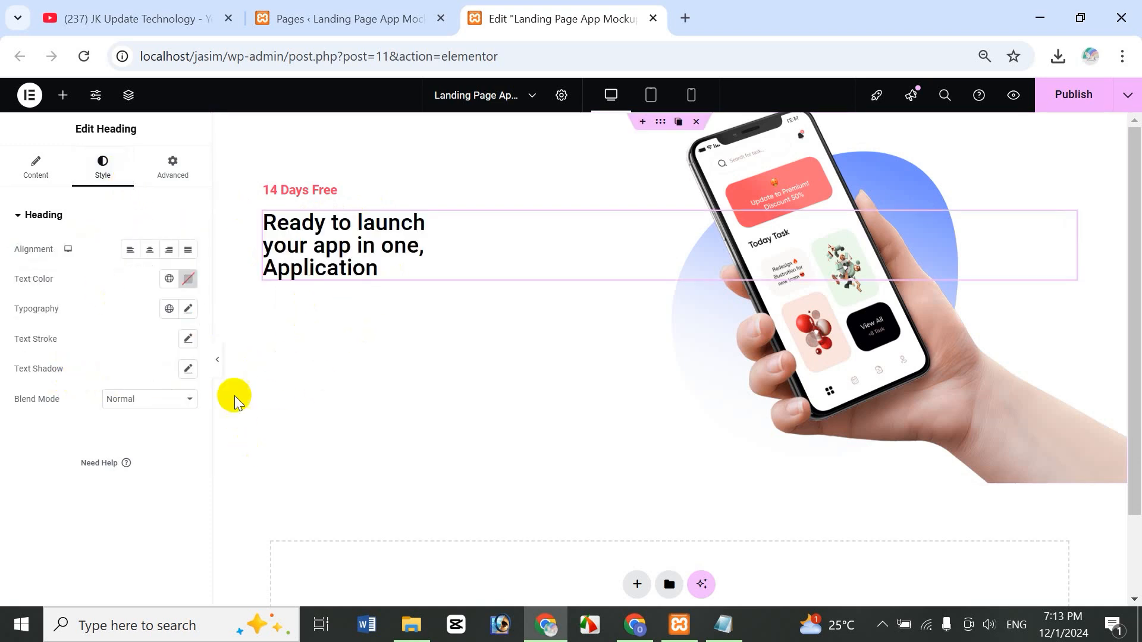
- Style the headline Main Black at 55 px, weight 400 (Normal), with 61 px line height
{"action": "left_click", "coordinate": [169, 280]}
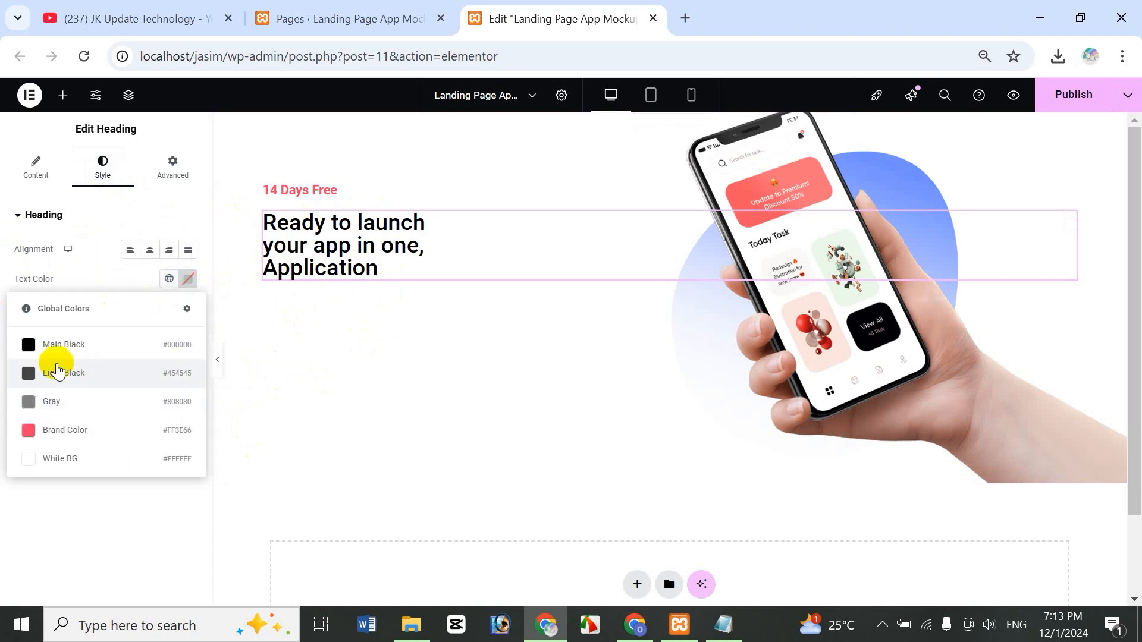
{"action": "left_click", "coordinate": [104, 338]}
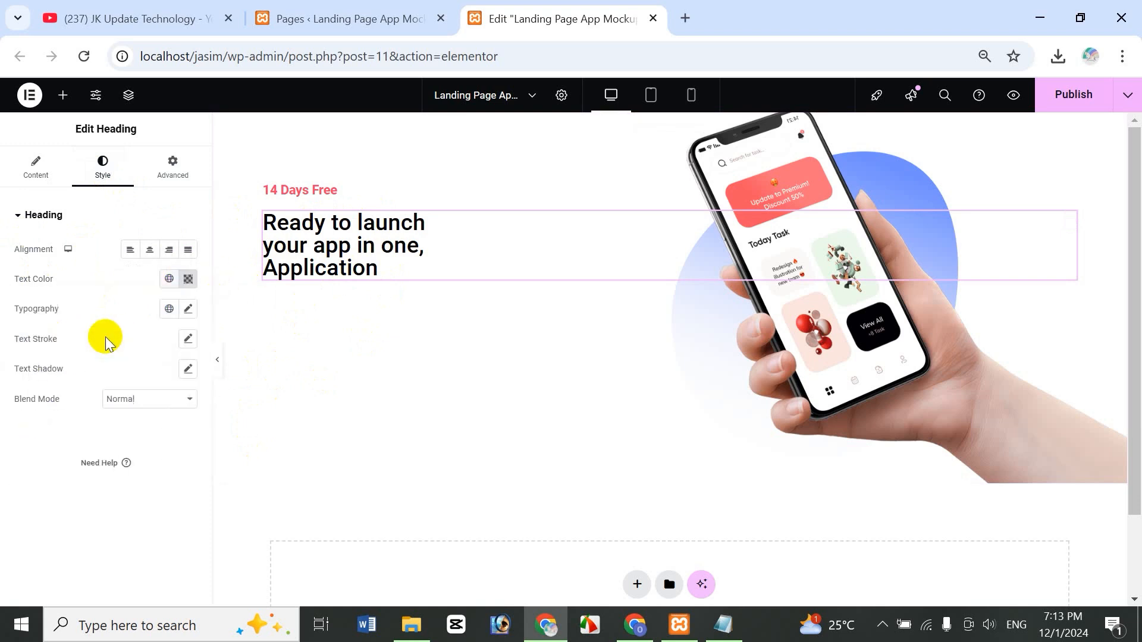
{"action": "left_click", "coordinate": [188, 309]}
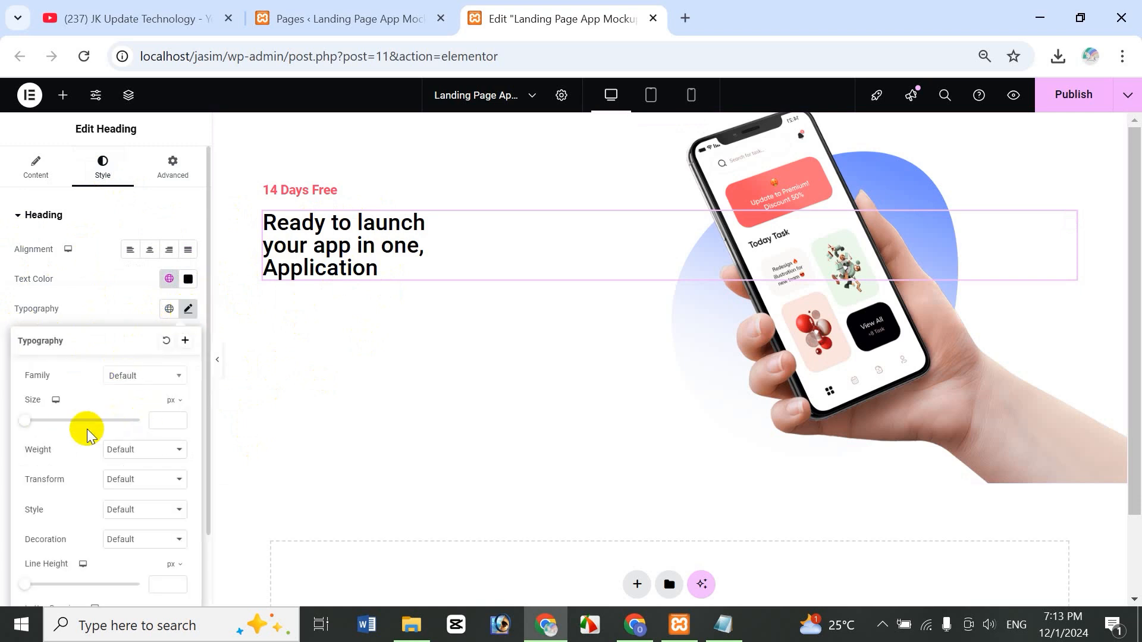
{"action": "left_click", "coordinate": [168, 420]}
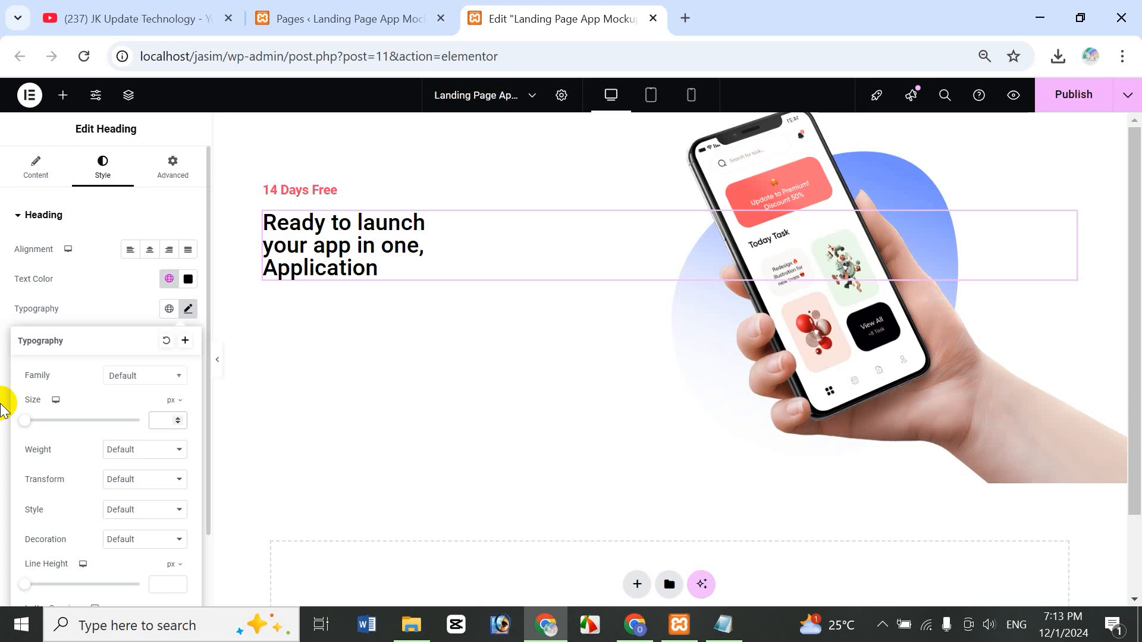
{"action": "type", "text": "55"}
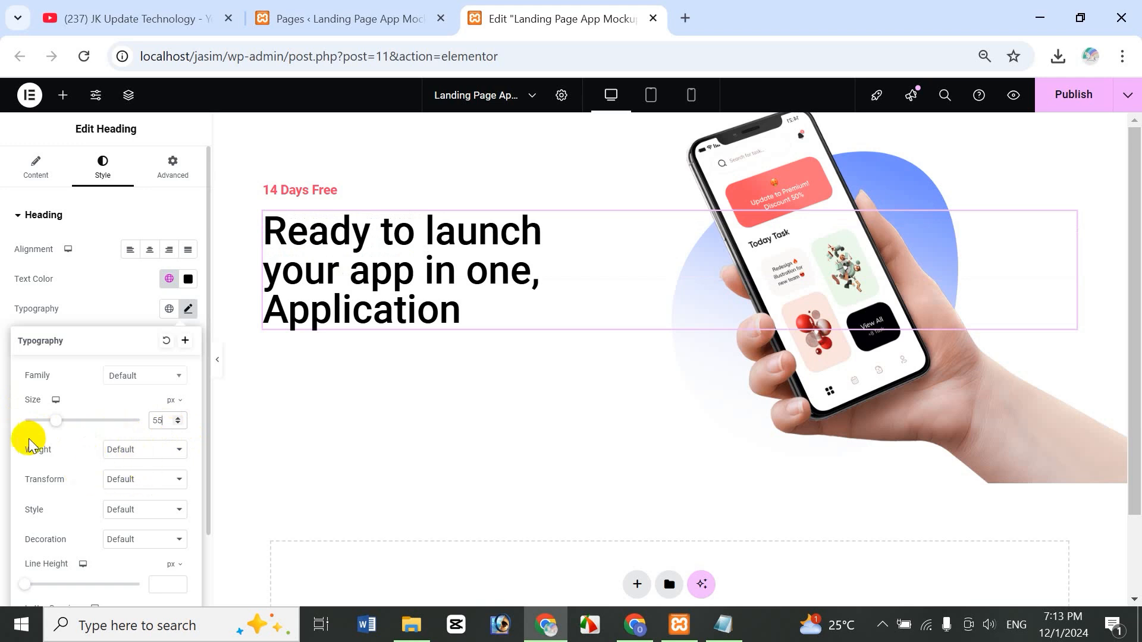
{"action": "left_click", "coordinate": [132, 449]}
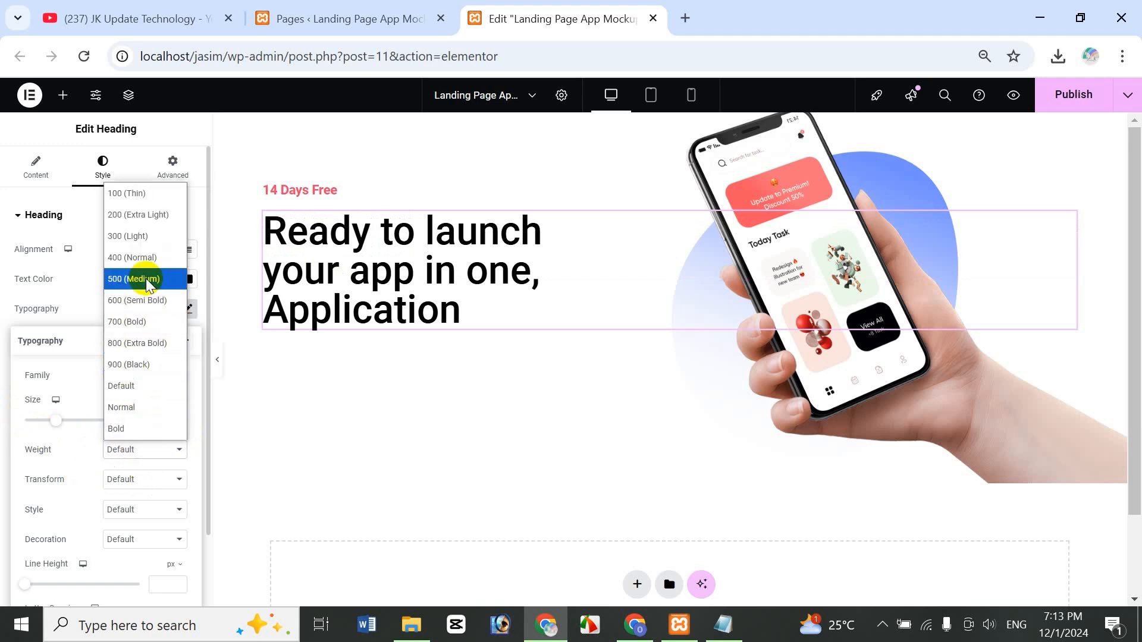
{"action": "left_click", "coordinate": [142, 324]}
{"action": "left_click", "coordinate": [140, 450]}
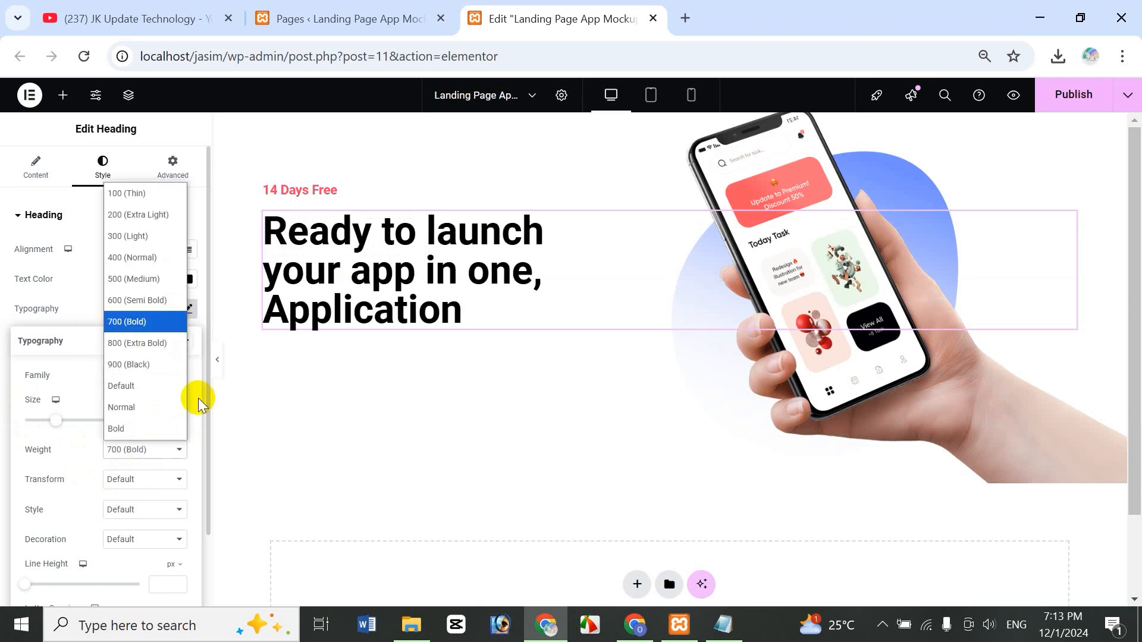
{"action": "left_click", "coordinate": [146, 259]}
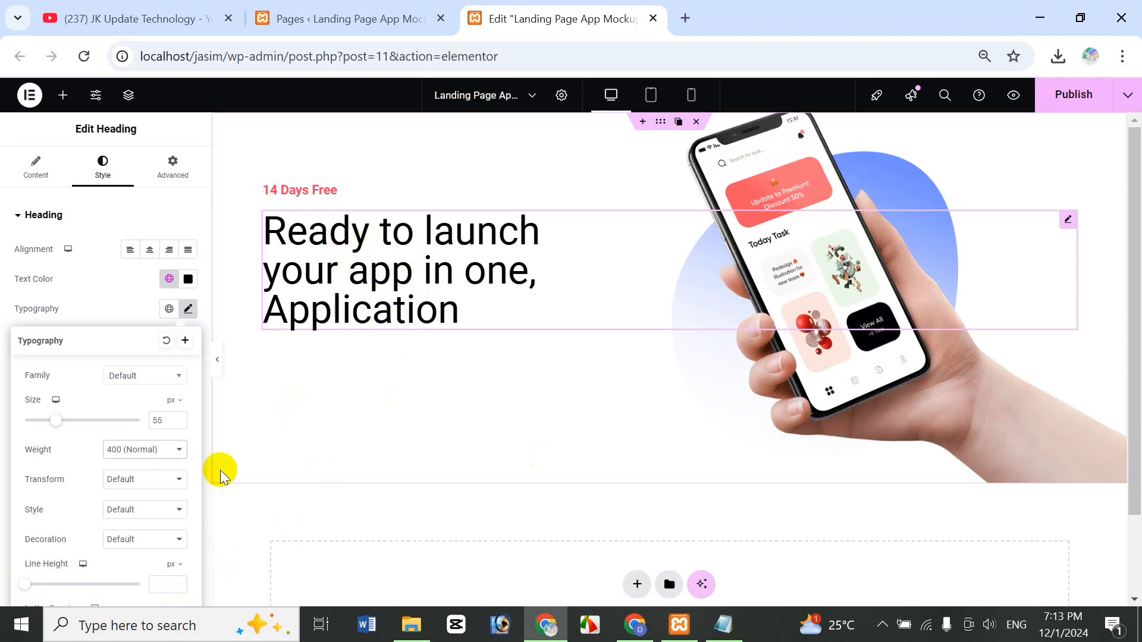
{"action": "left_click_drag", "start_coordinate": [25, 584], "coordinate": [97, 589]}
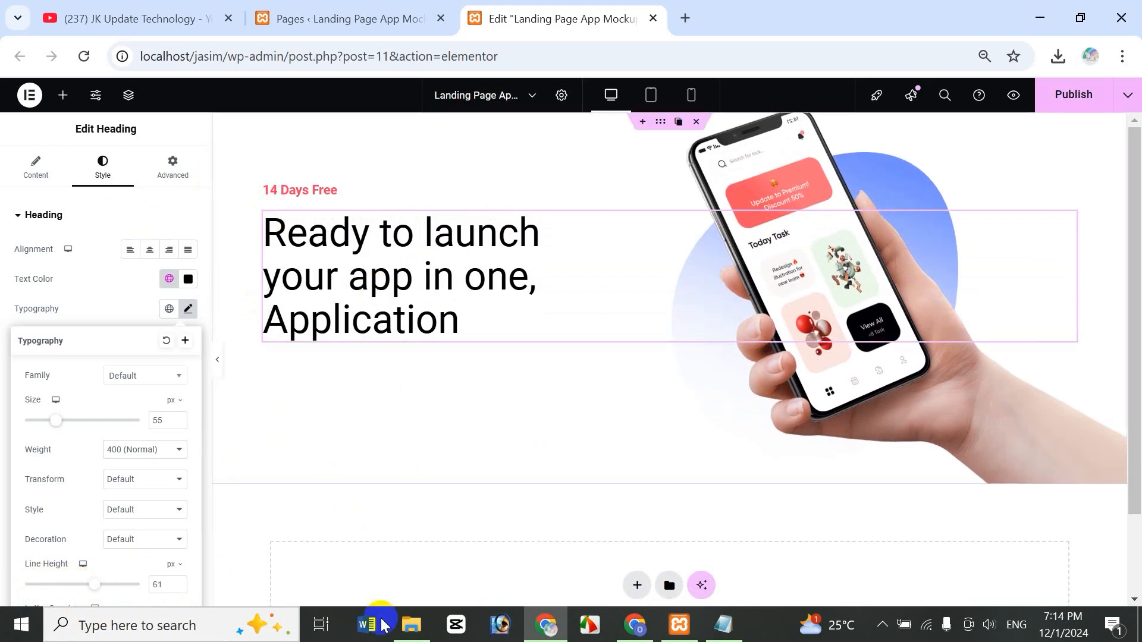
- Wrap 'Application' in <b> tags in the heading's Title text
{"action": "left_click", "coordinate": [39, 172]}
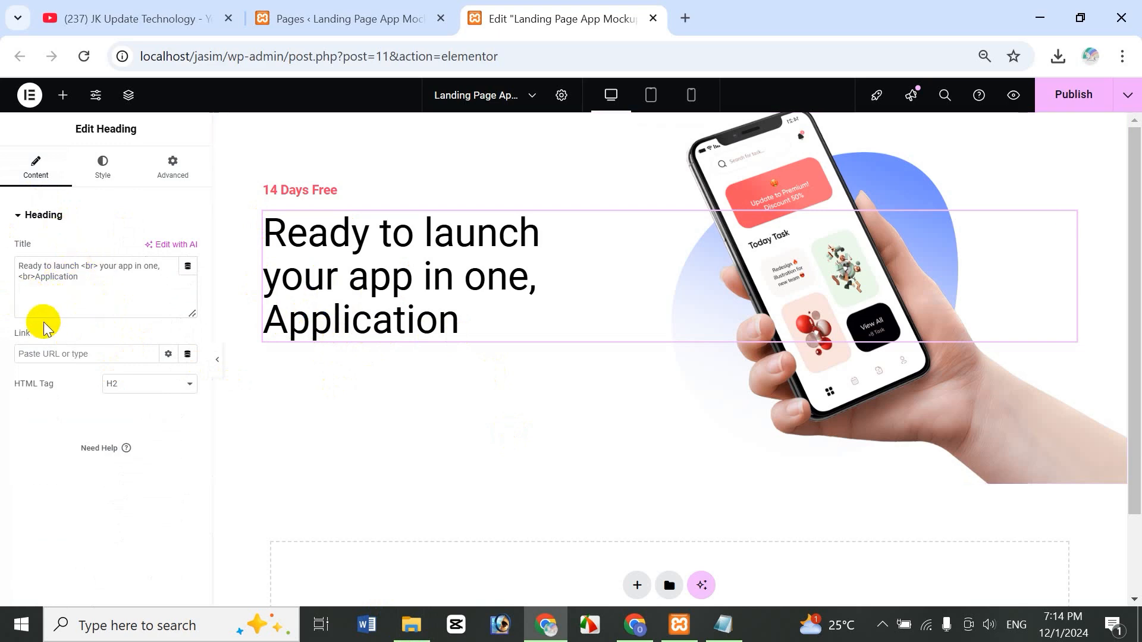
{"action": "left_click", "coordinate": [35, 277]}
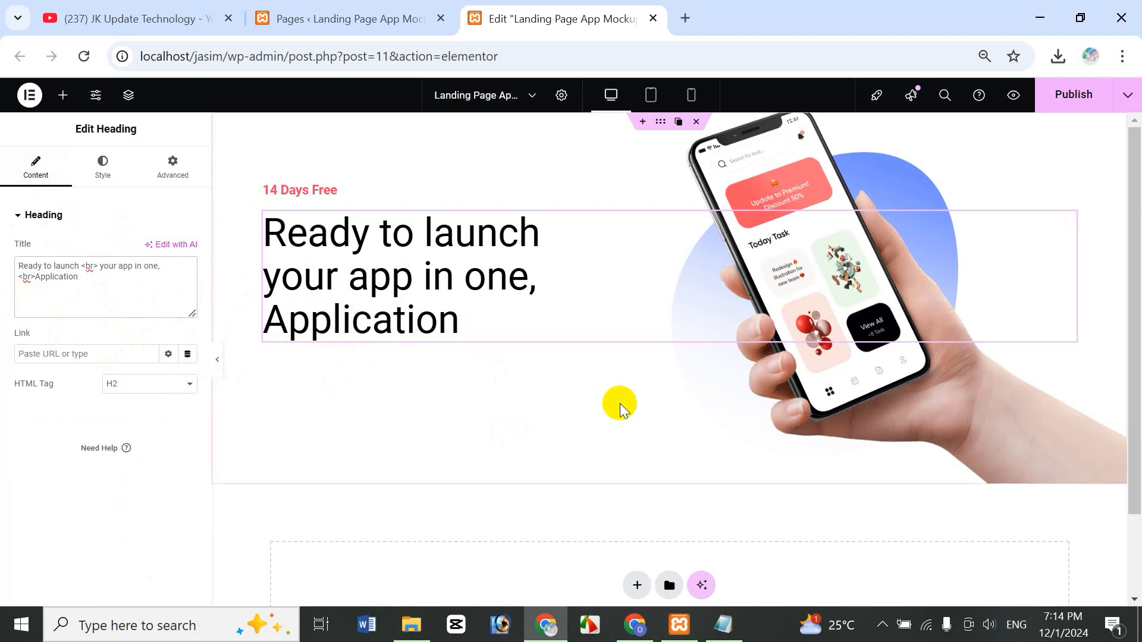
{"action": "type", "text": "<br> <"}
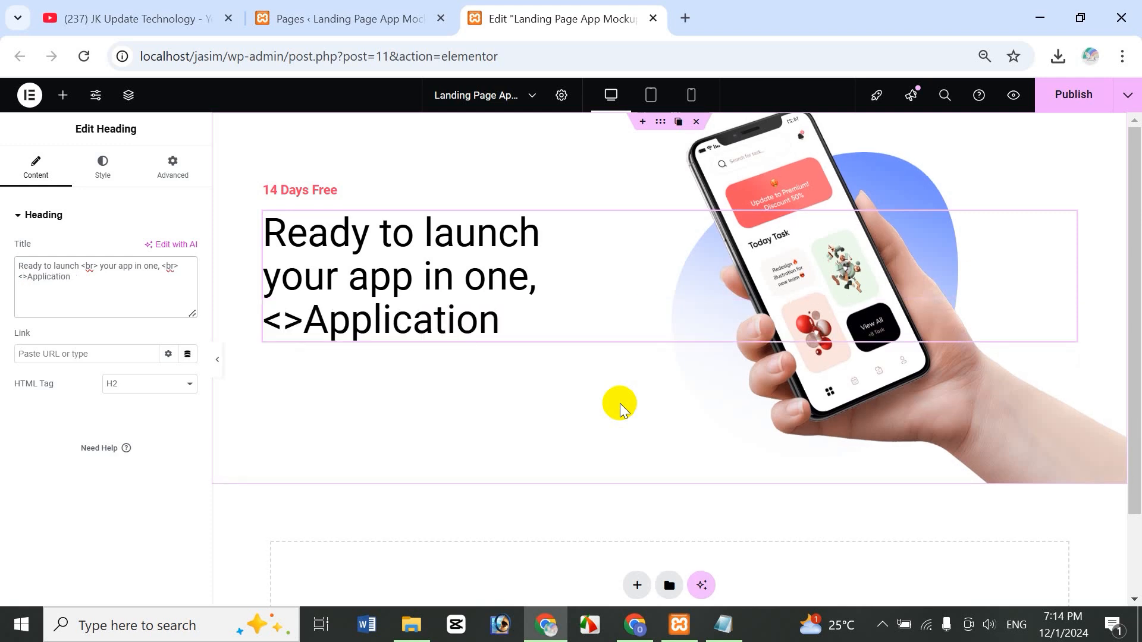
{"action": "type", "text": "b"}
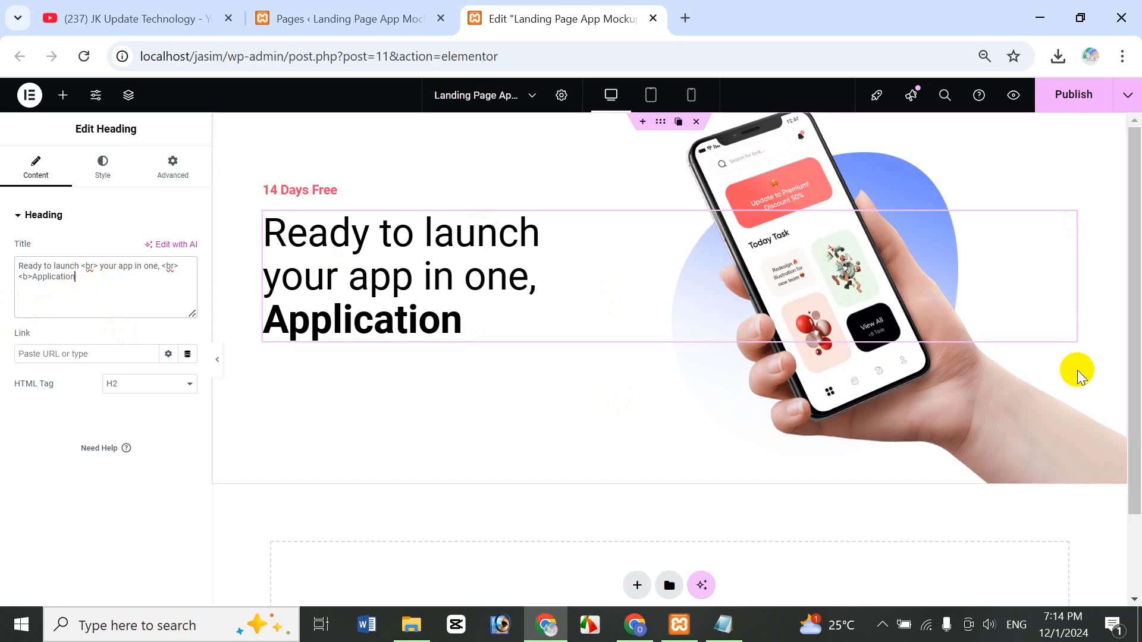
{"action": "type", "text": "</b>/b>"}
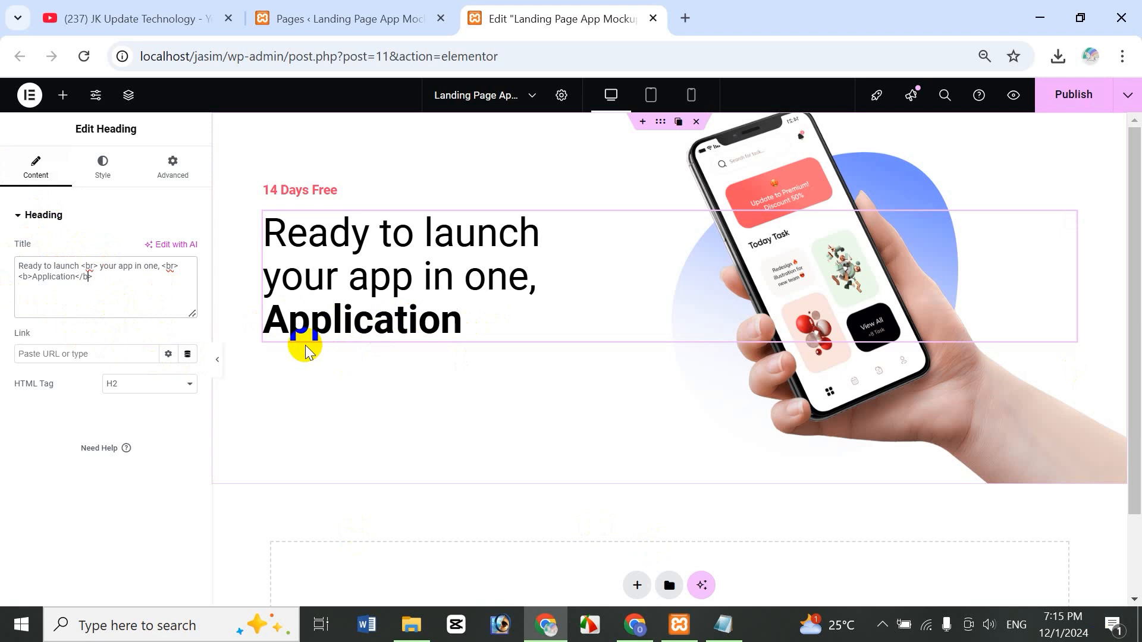
- Remove the line break before the bold 'Application' tag and give it an inline font-weight of 900
{"action": "left_click", "coordinate": [29, 276]}
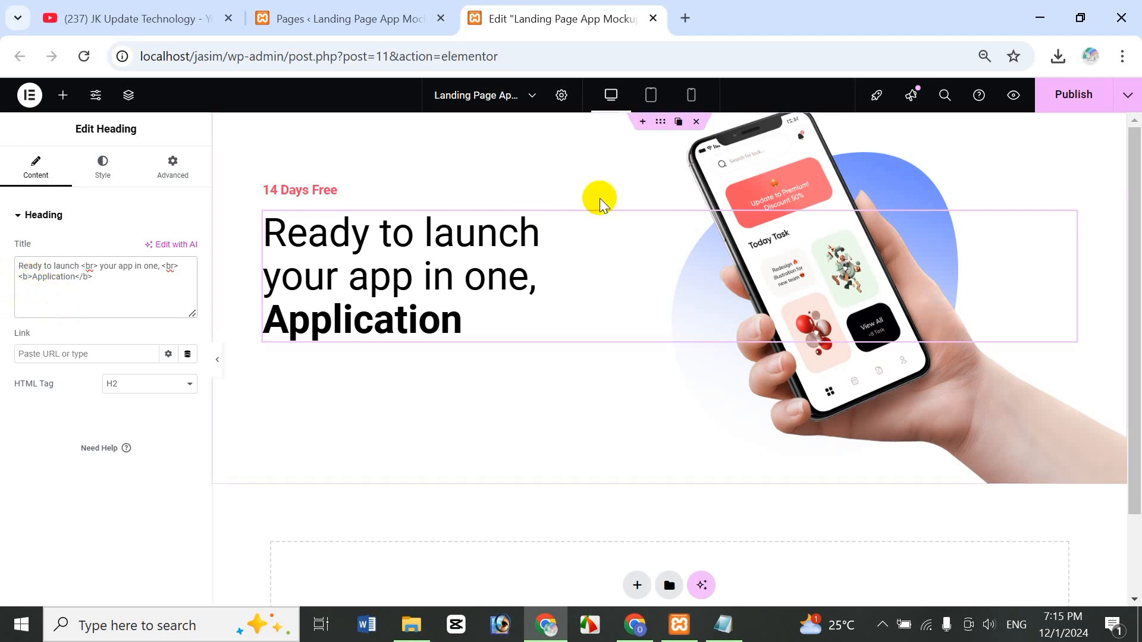
{"action": "key", "text": "BackSpace"}
{"action": "type", "text": "style"}
{"action": "type", "text": "="}
{"action": "type", "text": "\"\""}
{"action": "type", "text": "font"}
{"action": "type", "text": "-weight"}
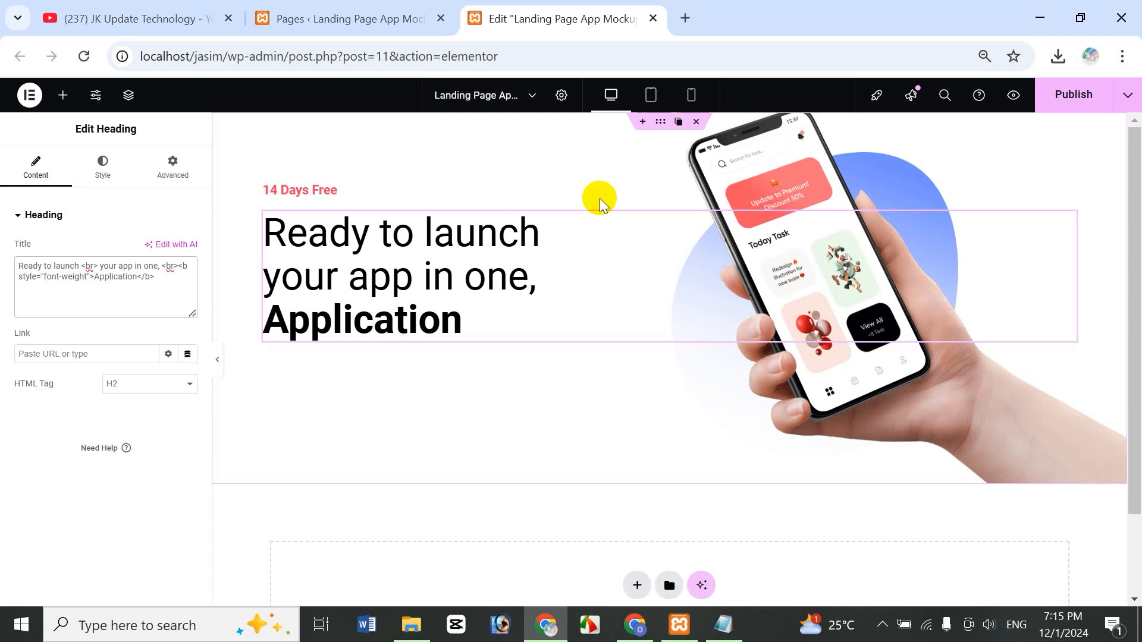
{"action": "type", "text": ": 800"}
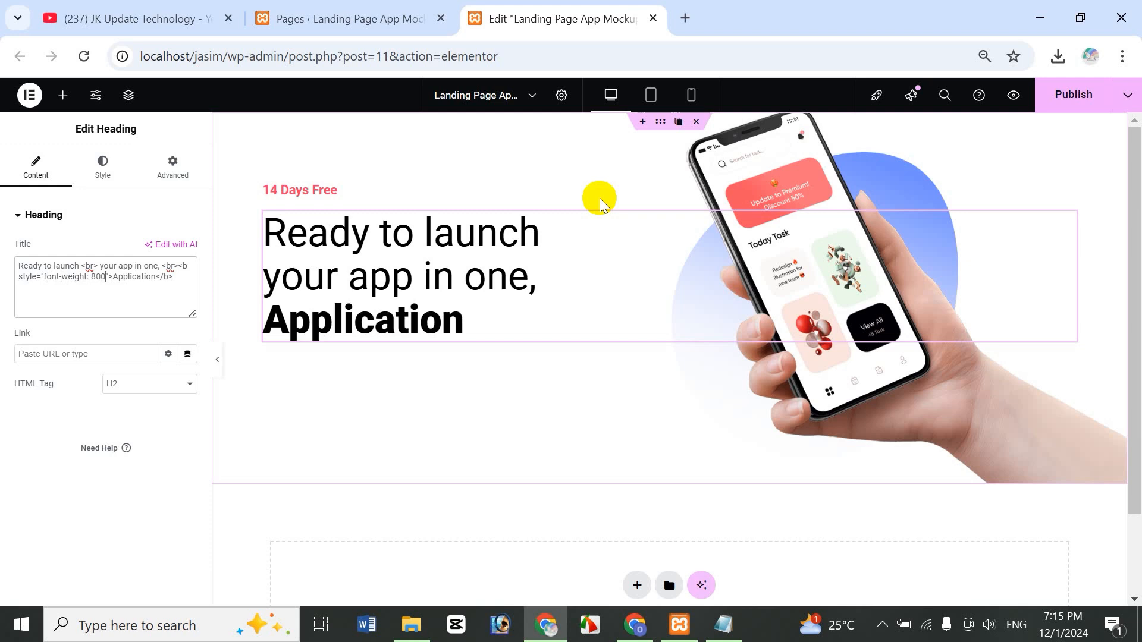
{"action": "key", "text": "BackSpace"}
{"action": "type", "text": "1"}
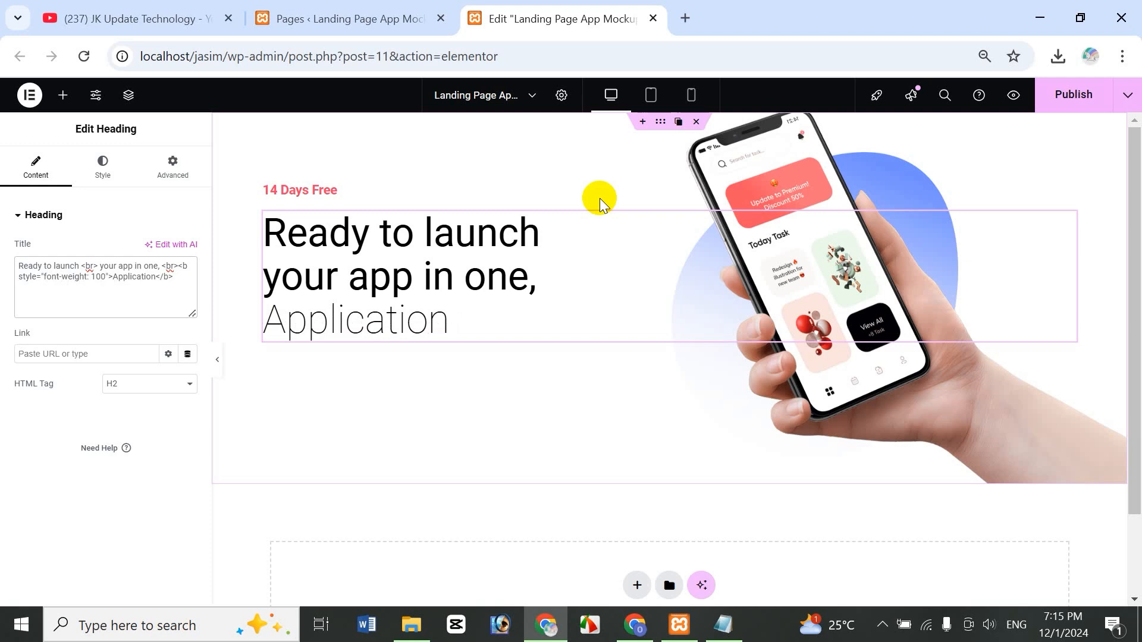
{"action": "key", "text": "BackSpace"}
{"action": "type", "text": "5"}
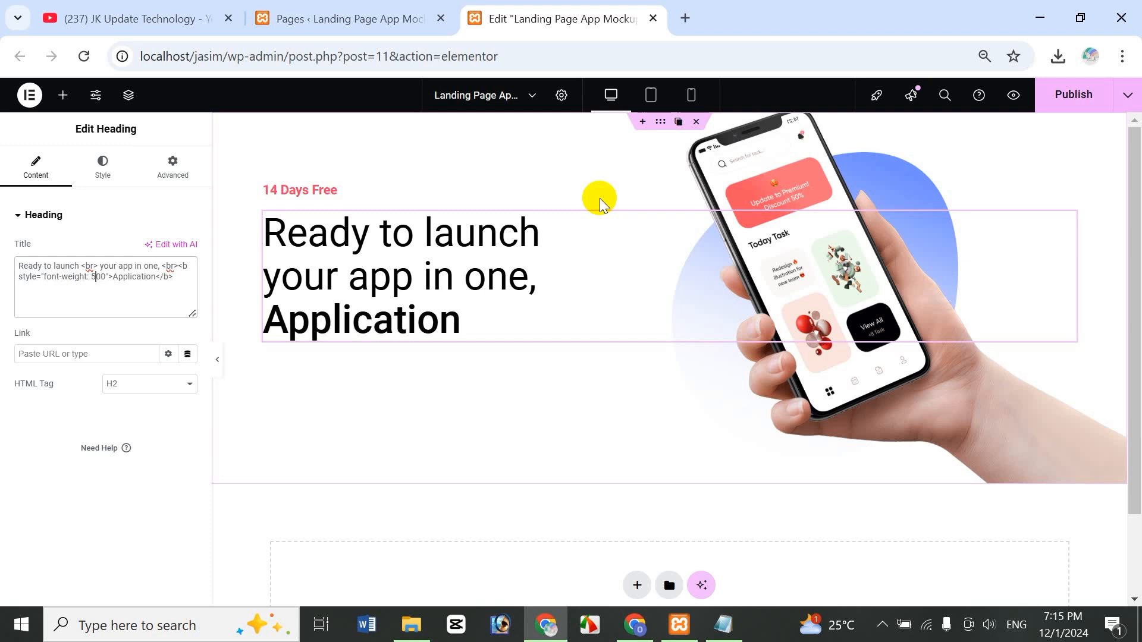
{"action": "key", "text": "BackSpace"}
{"action": "type", "text": "9"}
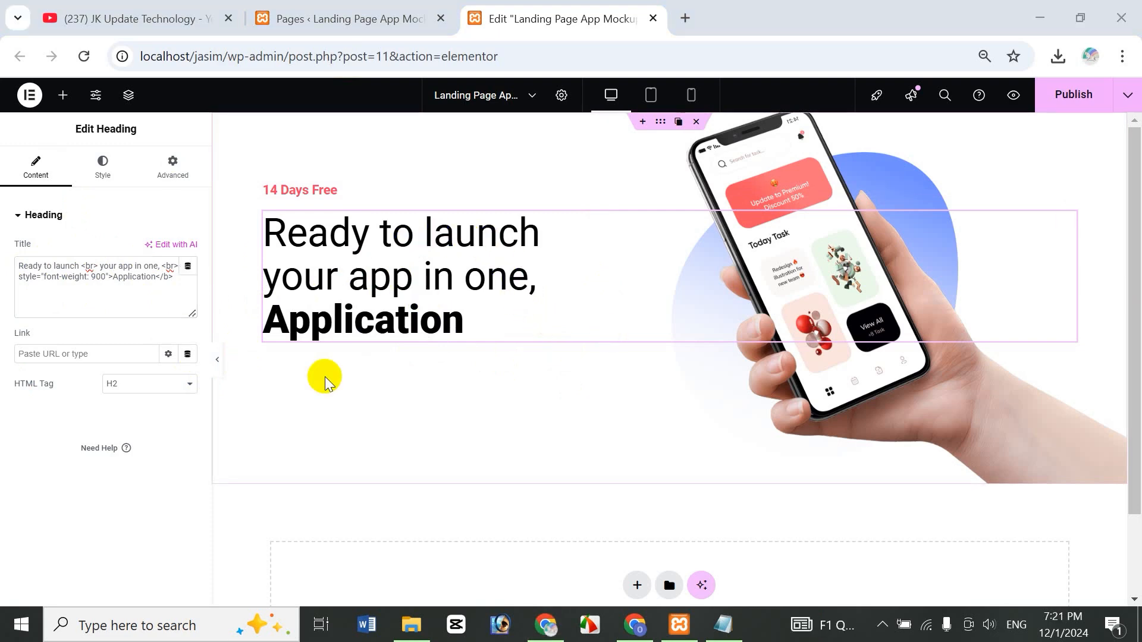
- Add a Text Editor widget below the headline, replacing the placeholder with 'Find the best application in the iLander'
{"action": "left_click", "coordinate": [64, 96]}
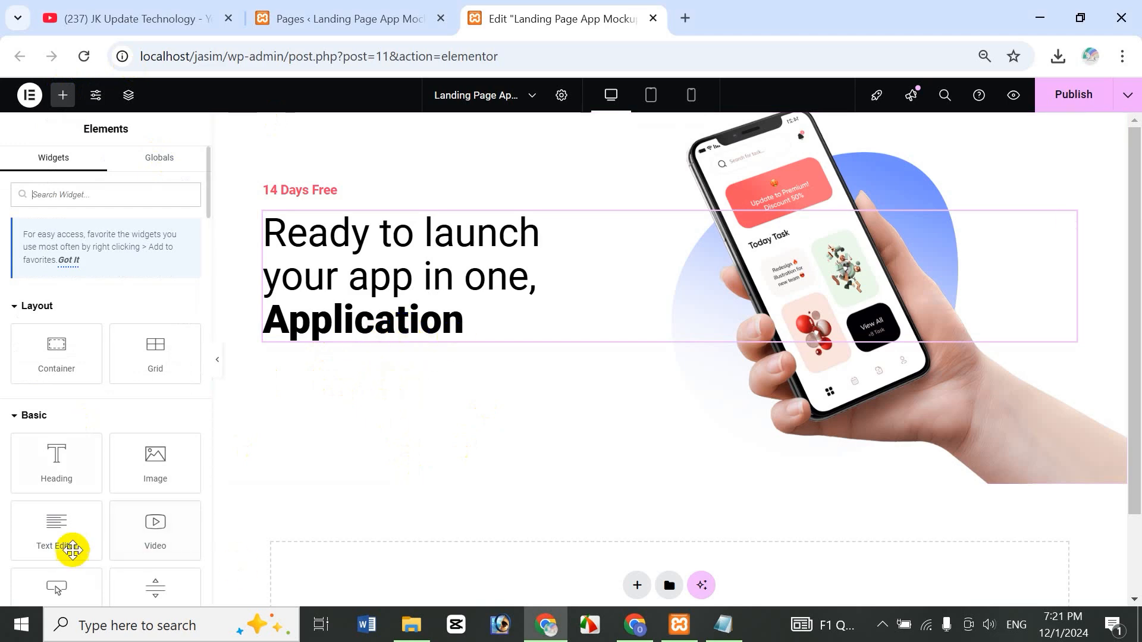
{"action": "left_click_drag", "start_coordinate": [56, 531], "coordinate": [405, 337]}
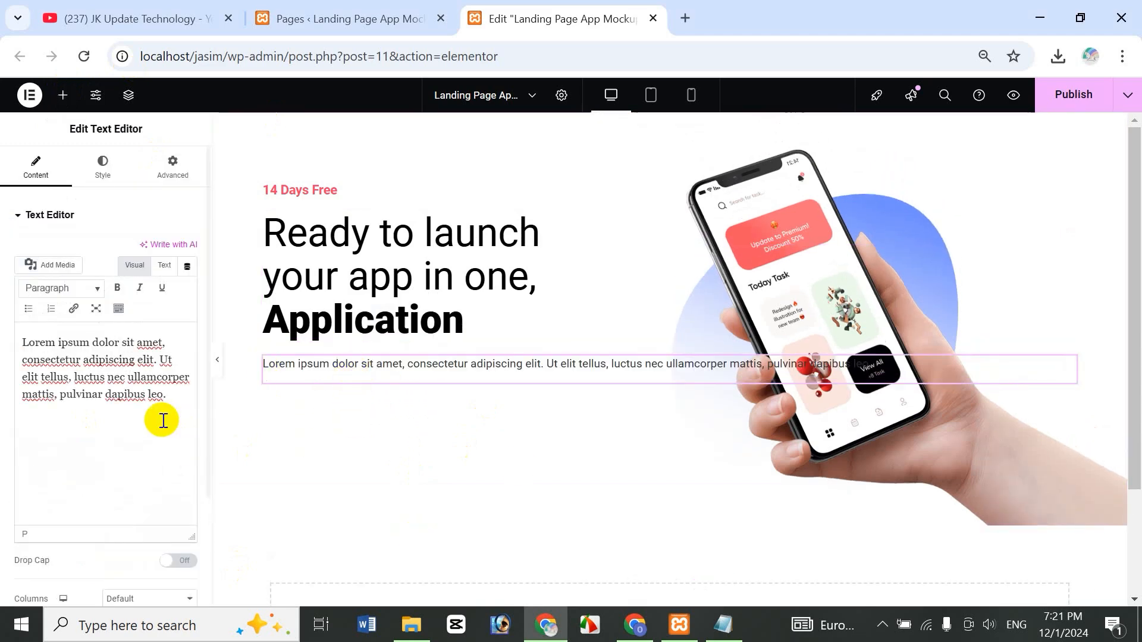
{"action": "left_click_drag", "start_coordinate": [21, 344], "coordinate": [157, 394]}
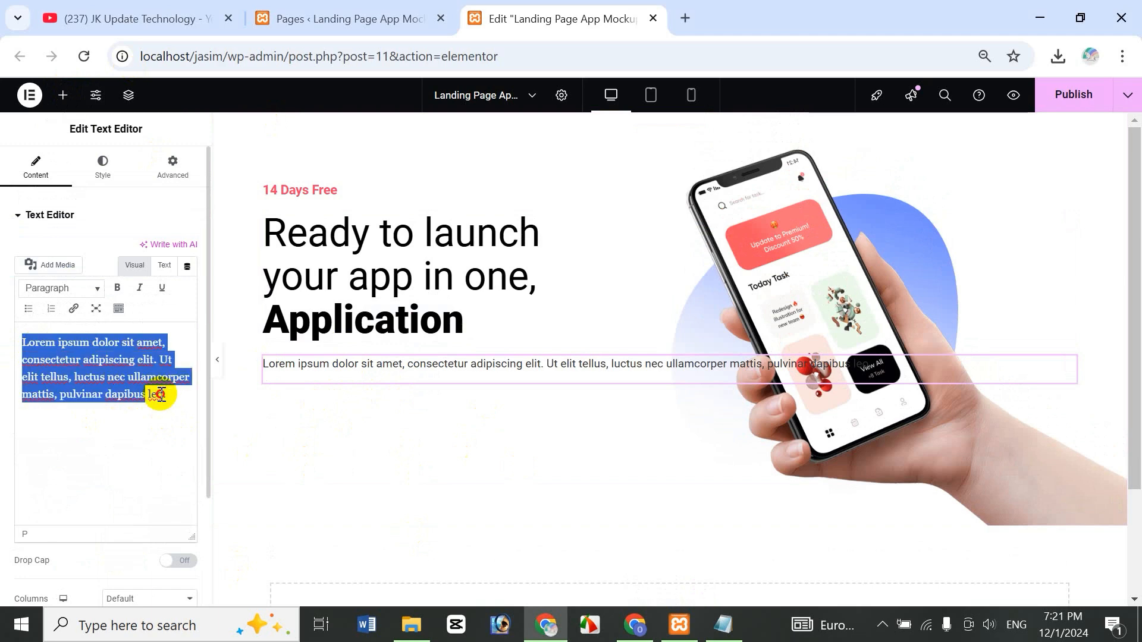
{"action": "key", "text": "BackSpace"}
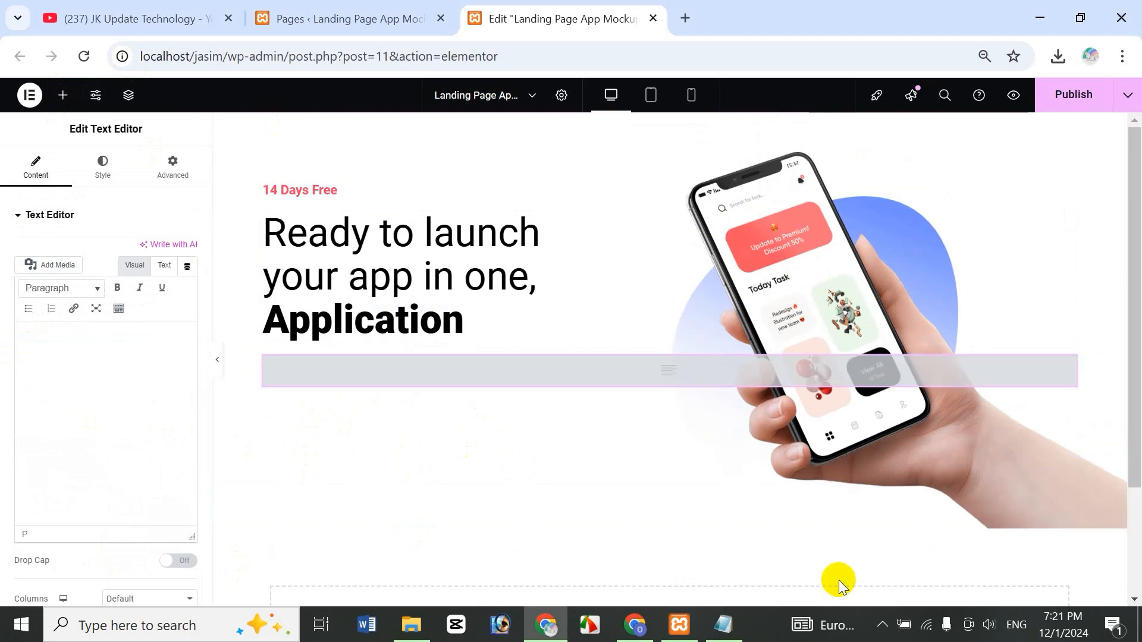
{"action": "type", "text": "Find the "}
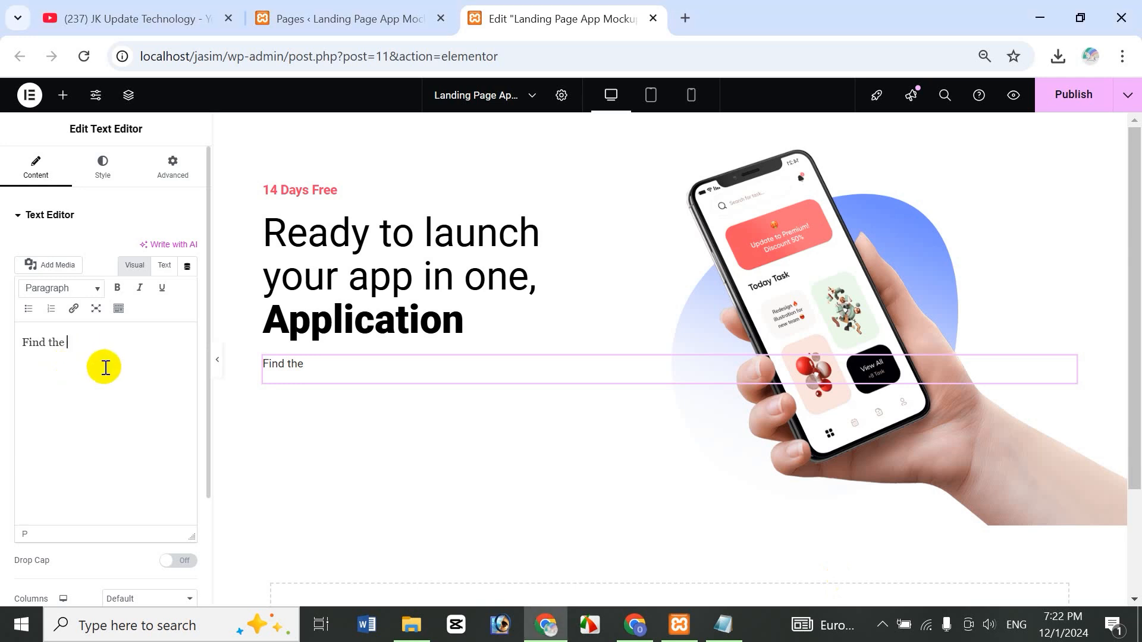
{"action": "type", "text": "best applicatoin"}
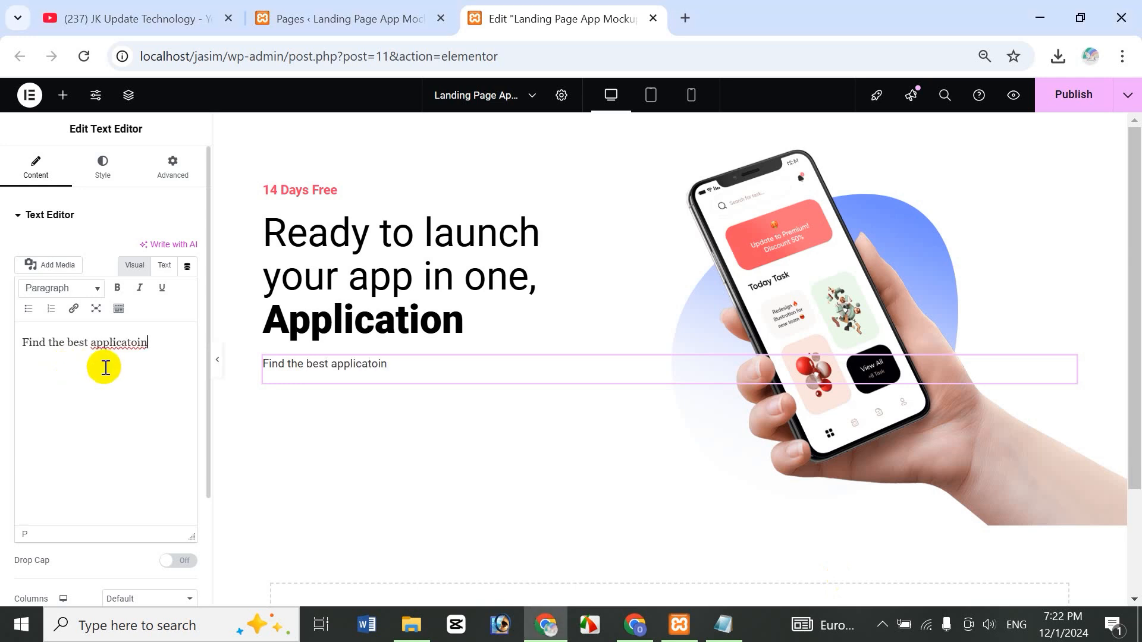
{"action": "key", "text": "BackSpace"}
{"action": "key", "text": "BackSpace"}
{"action": "type", "text": "ono"}
{"action": "type", "text": "n "}
{"action": "type", "text": "in the "}
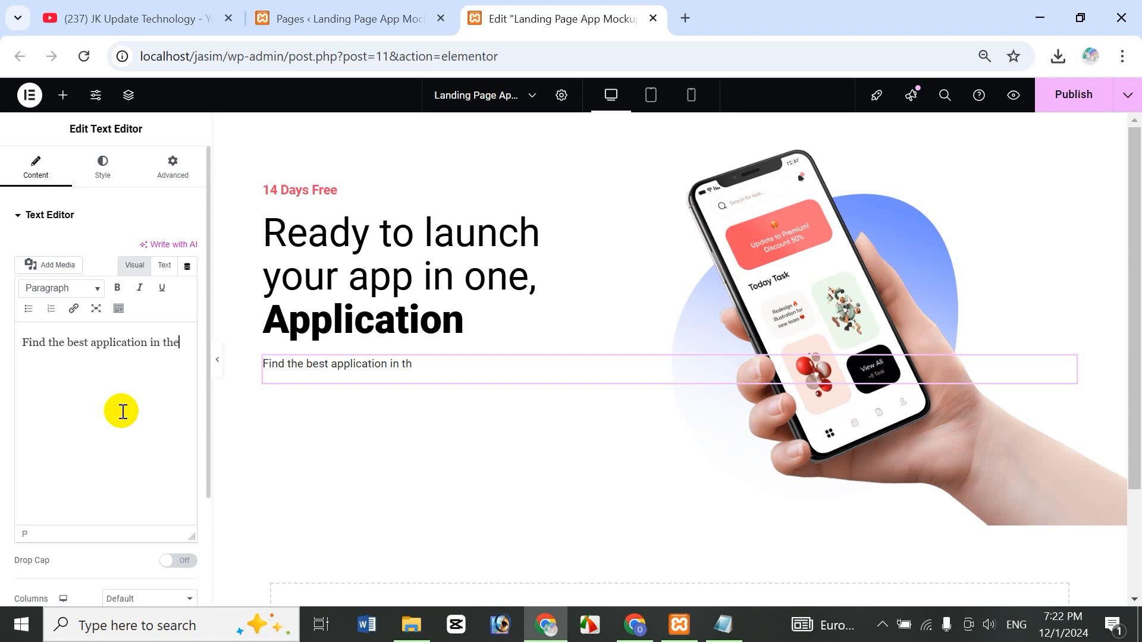
{"action": "type", "text": "iLander"}
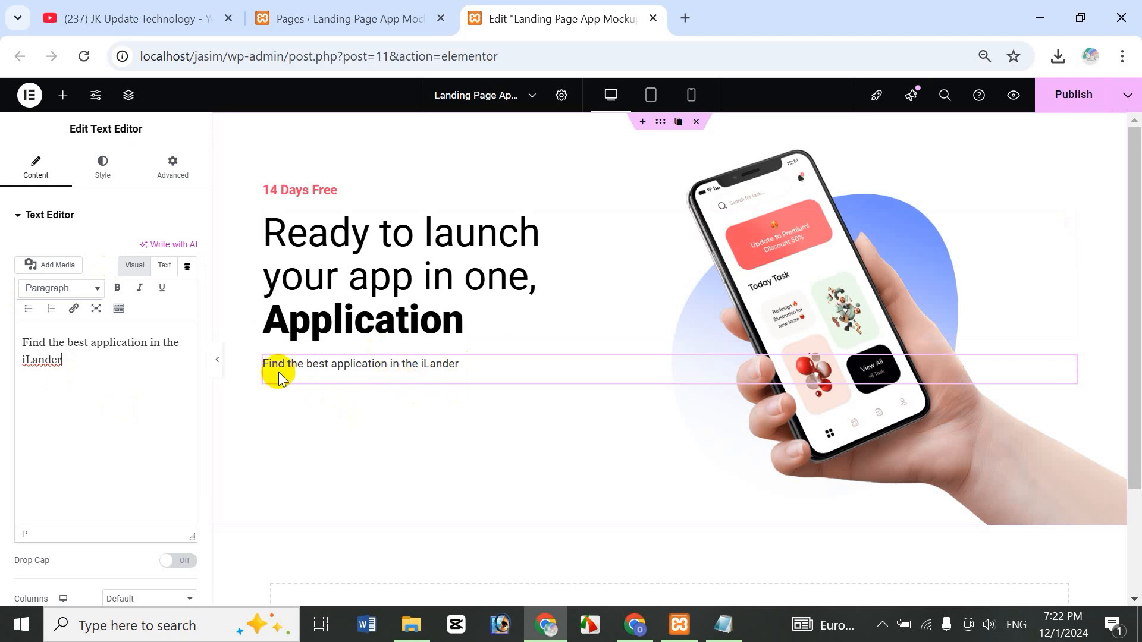
- Set the paragraph's text color to the global Light Black
{"action": "left_click", "coordinate": [101, 171]}
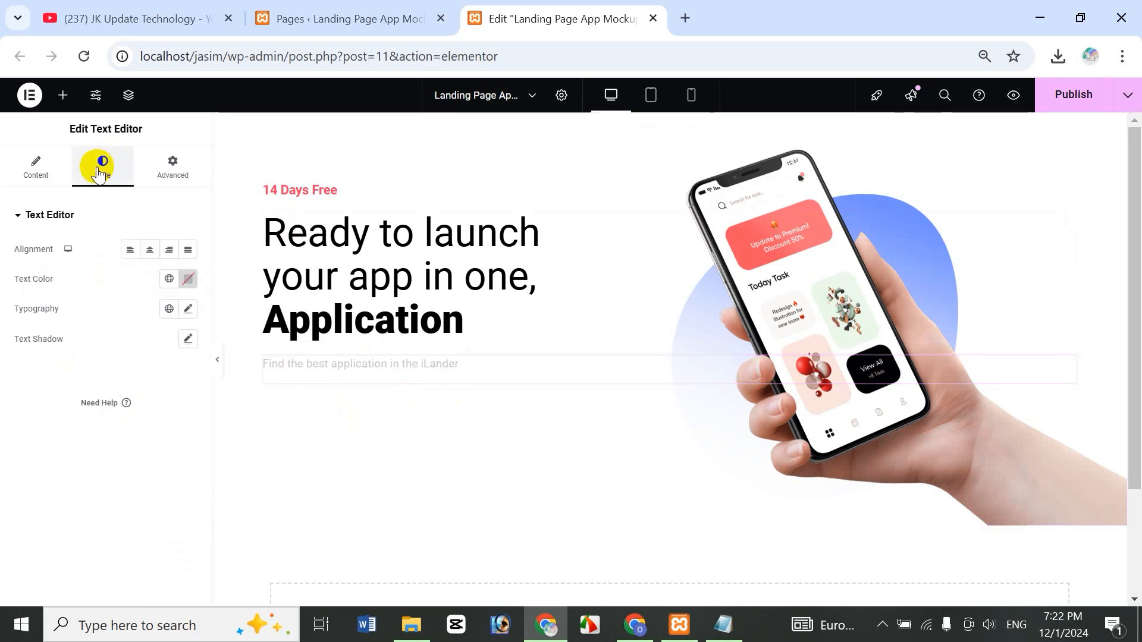
{"action": "left_click", "coordinate": [169, 279]}
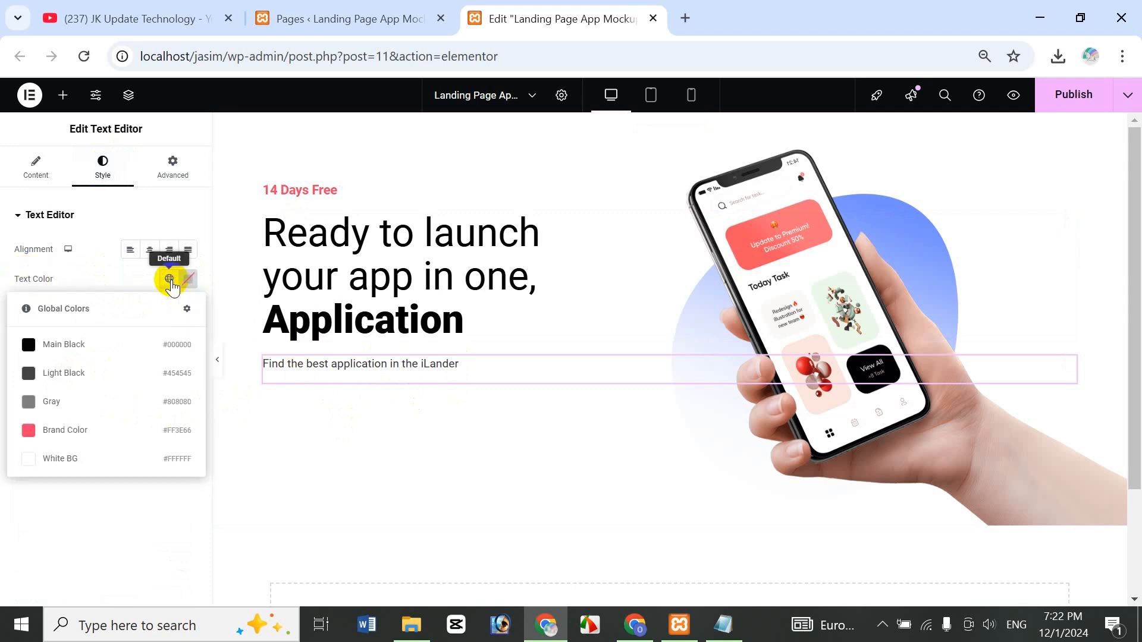
{"action": "left_click", "coordinate": [93, 373]}
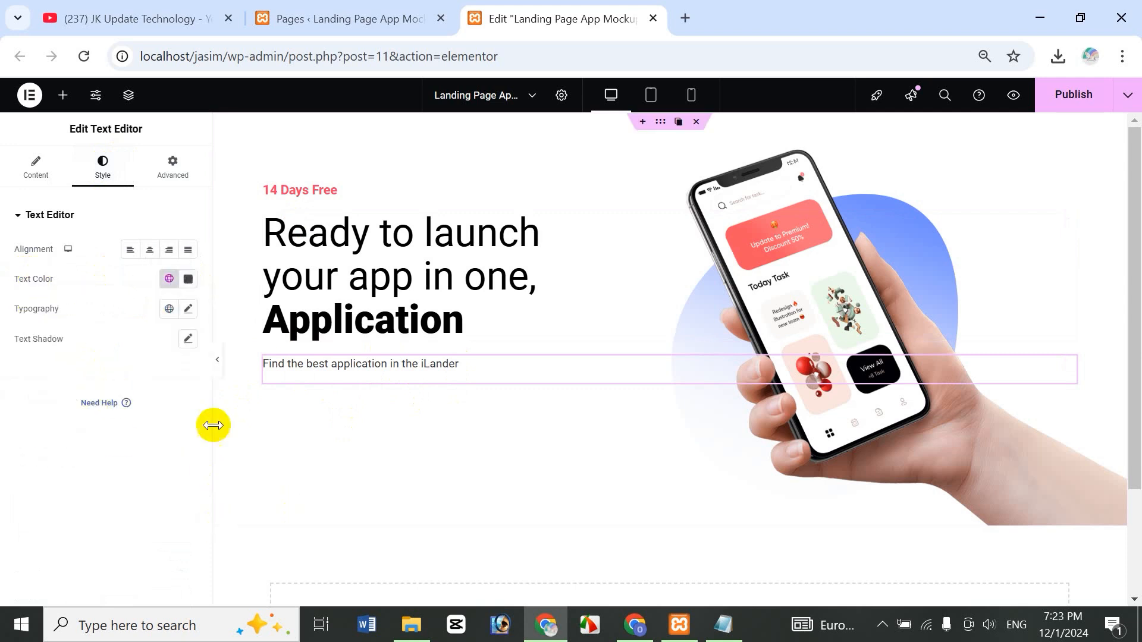
- Set the paragraph typography to 20 px size and 600 (Semi Bold) weight
{"action": "left_click", "coordinate": [188, 309]}
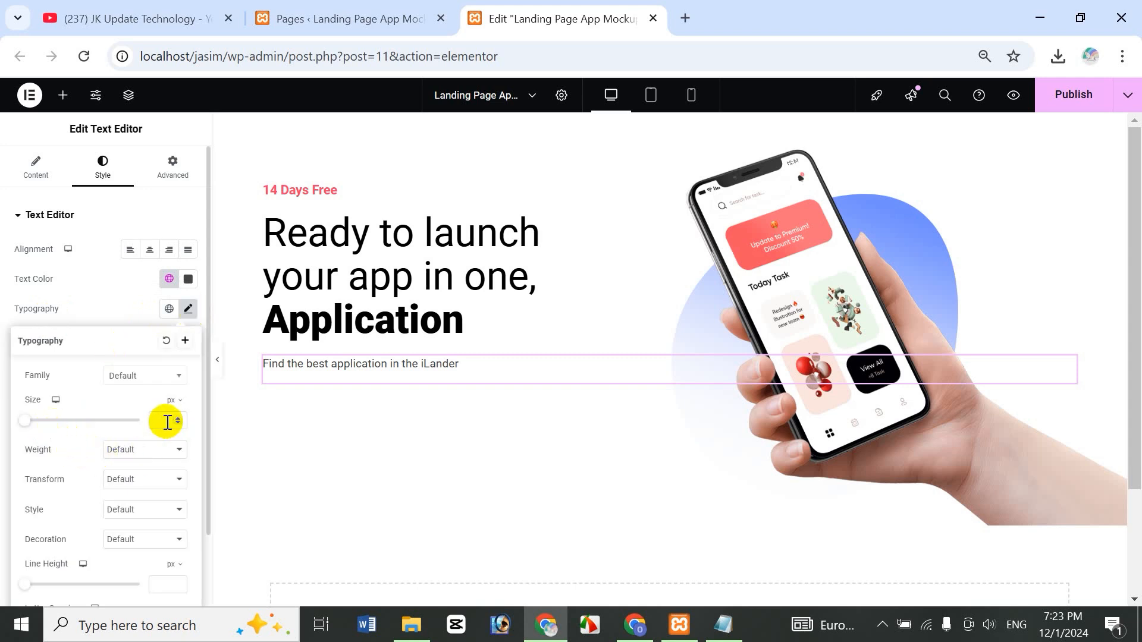
{"action": "left_click", "coordinate": [167, 422]}
{"action": "type", "text": "20"}
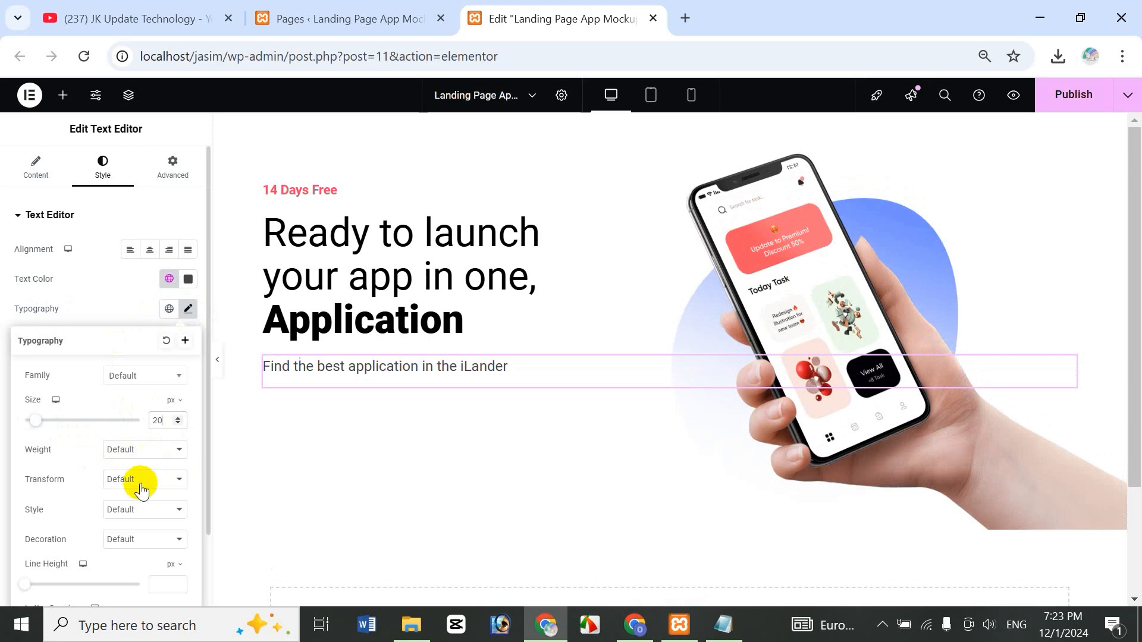
{"action": "left_click", "coordinate": [122, 450]}
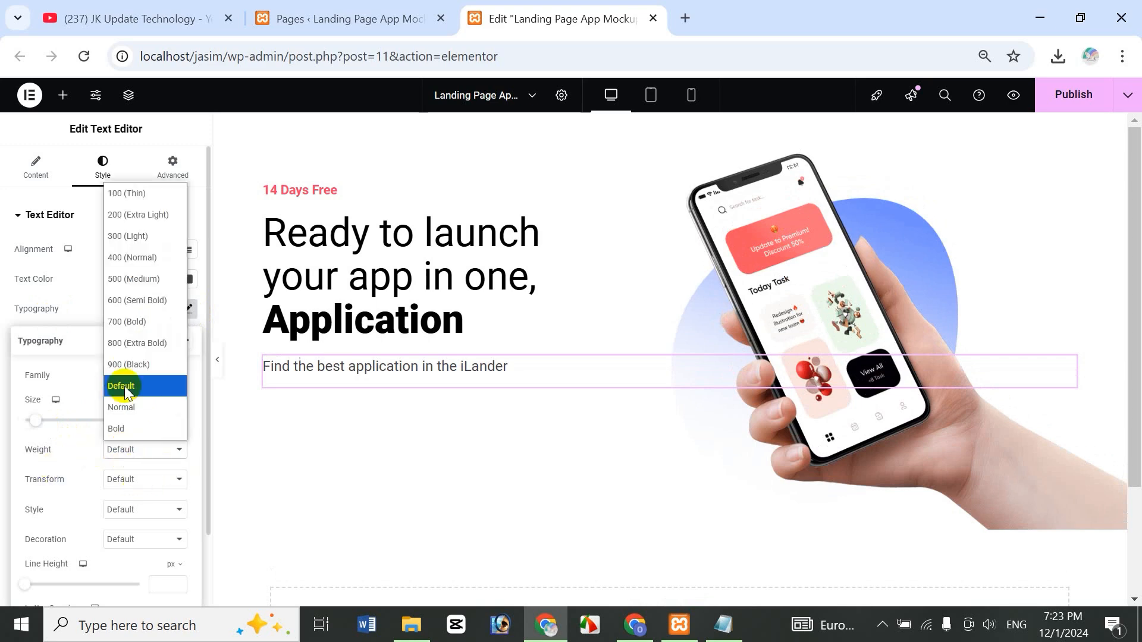
{"action": "left_click", "coordinate": [145, 259]}
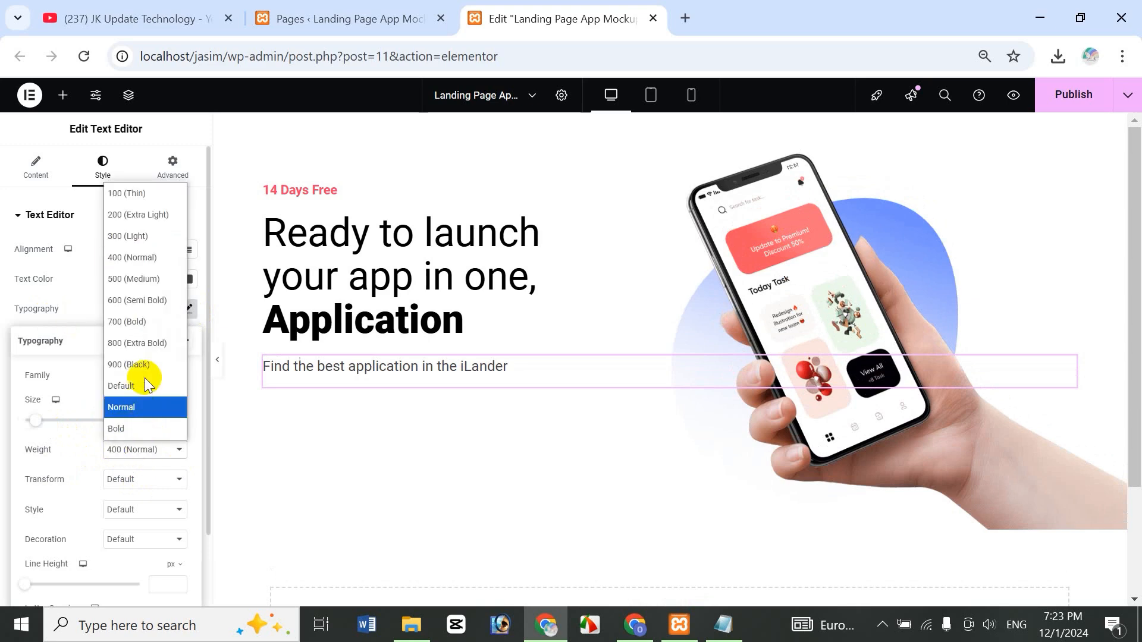
{"action": "left_click", "coordinate": [142, 299]}
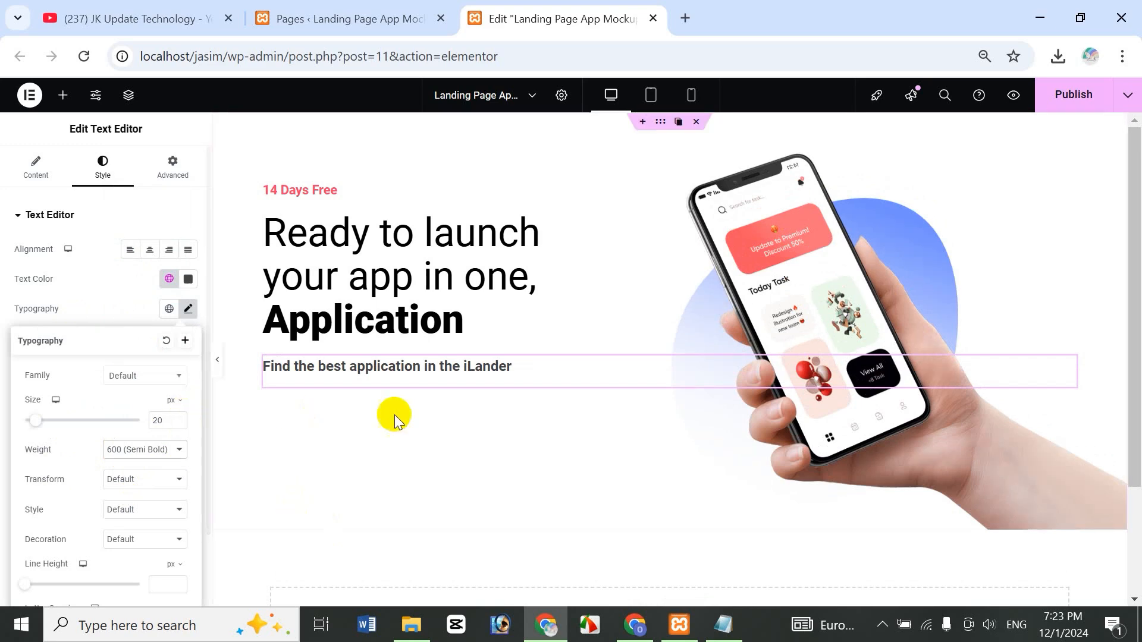
- Add an empty Container below the subtext and duplicate it to make two
{"action": "left_click", "coordinate": [63, 96]}
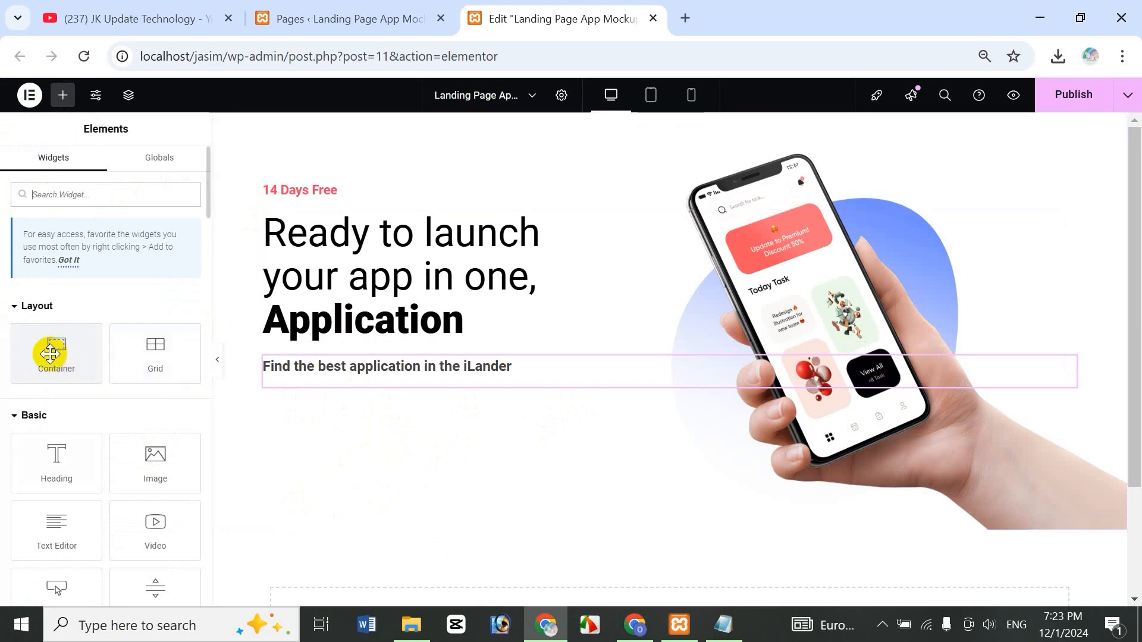
{"action": "left_click_drag", "start_coordinate": [66, 358], "coordinate": [383, 451]}
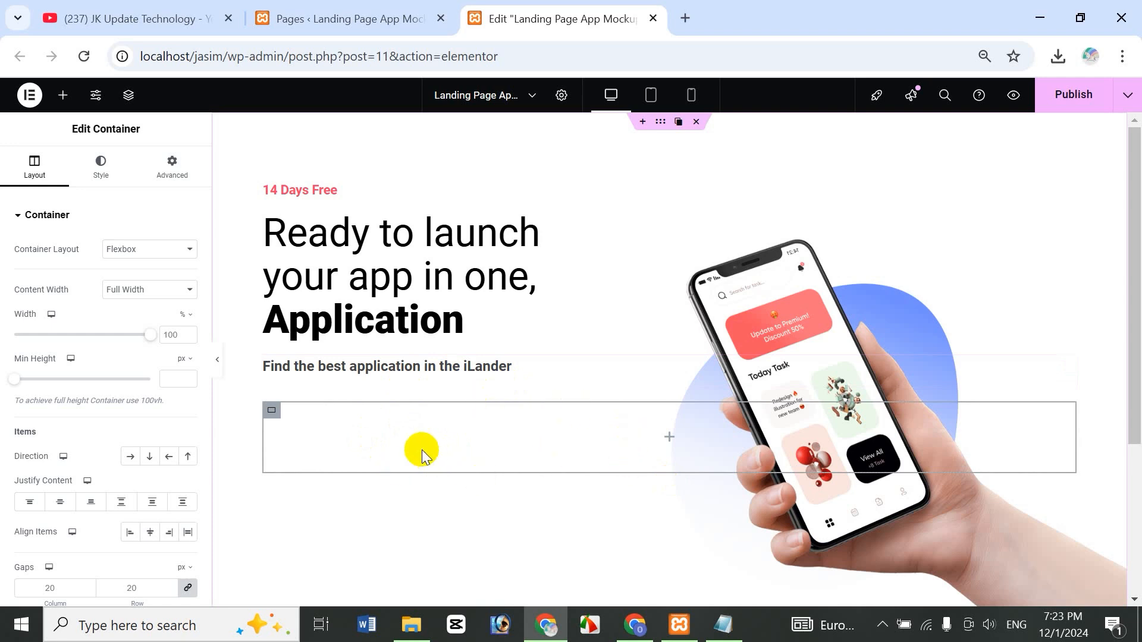
{"action": "mouse_move", "coordinate": [273, 413]}
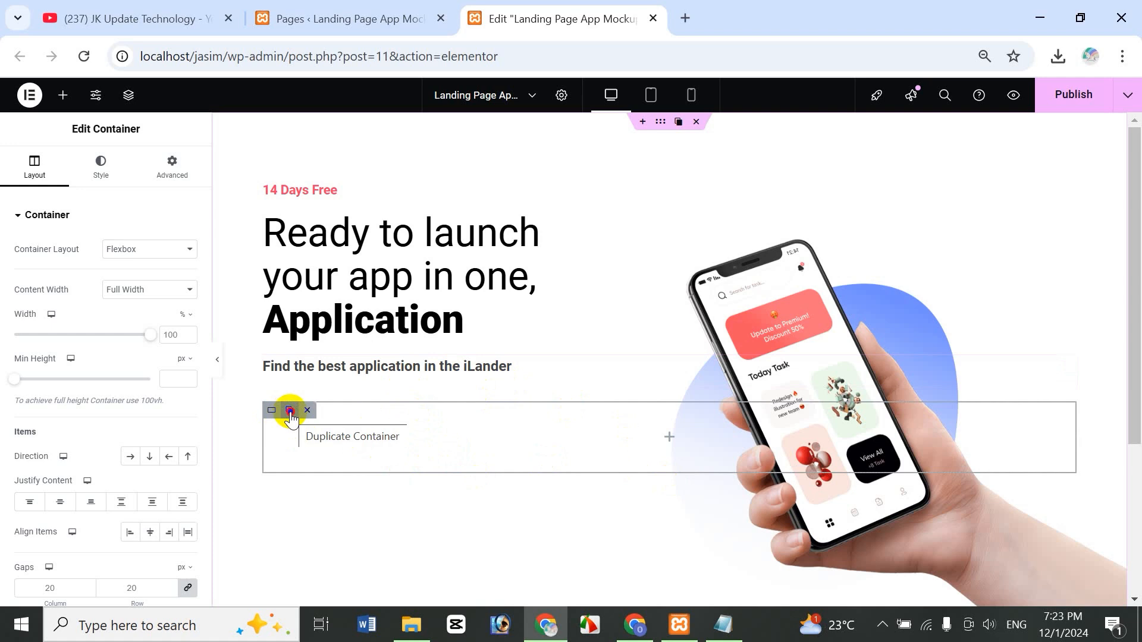
{"action": "left_click", "coordinate": [290, 412]}
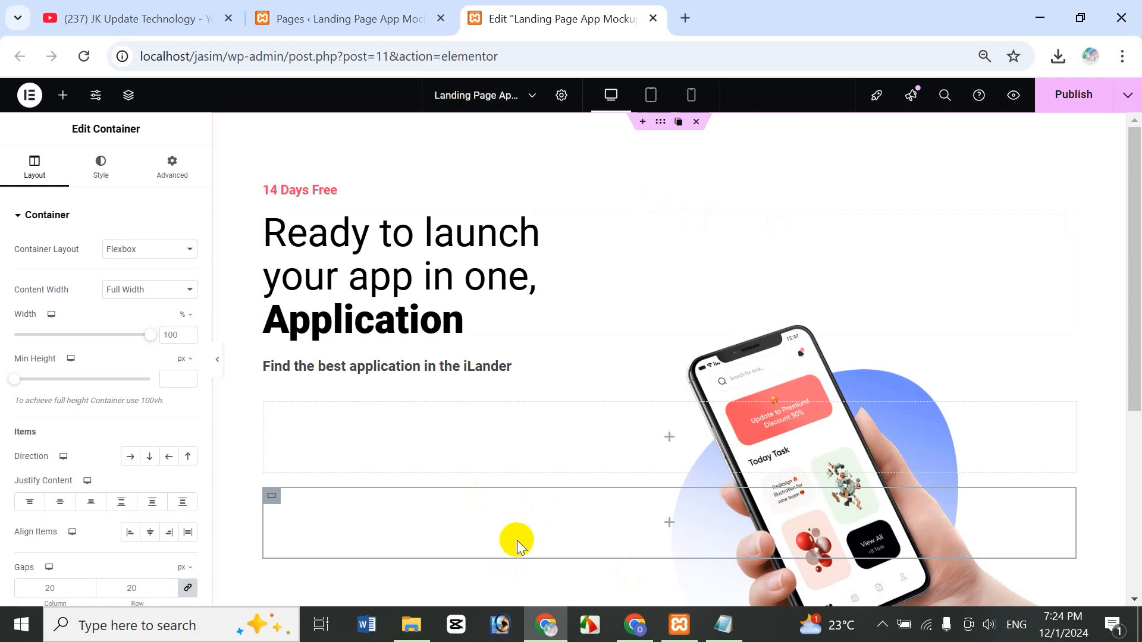
- Show the Structure navigator and select the outer hero container
{"action": "left_click", "coordinate": [128, 98]}
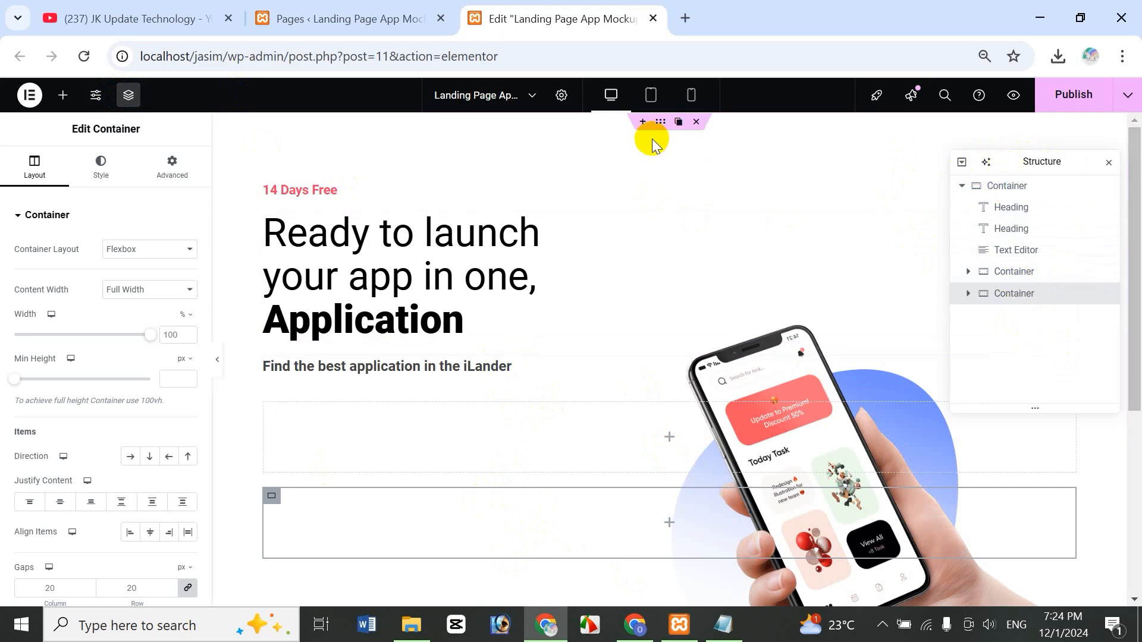
{"action": "left_click", "coordinate": [1024, 187]}
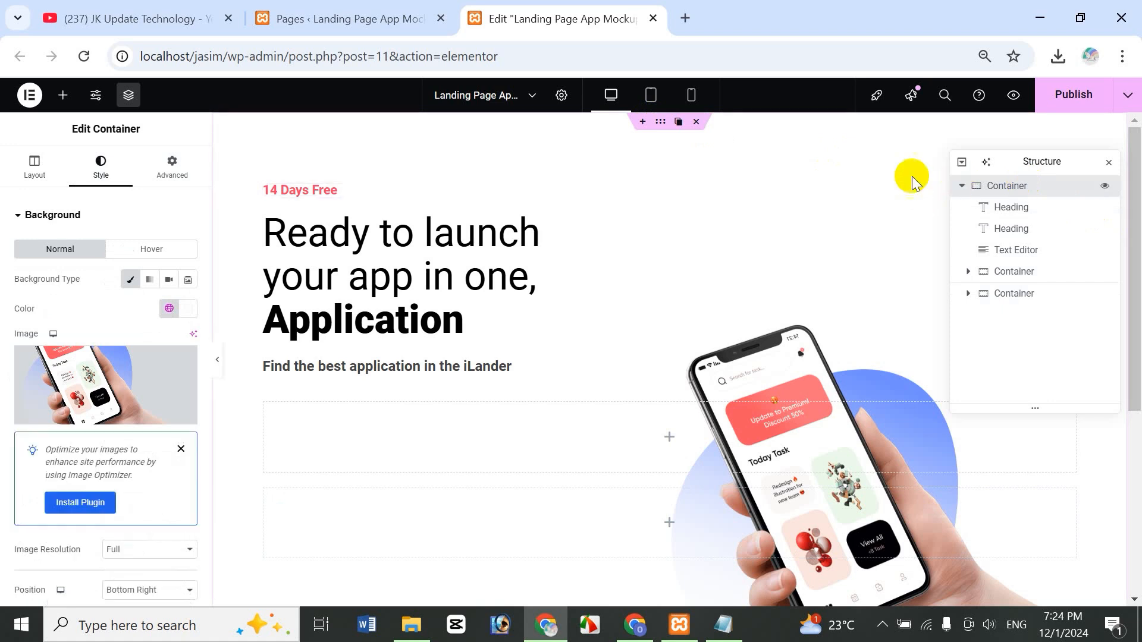
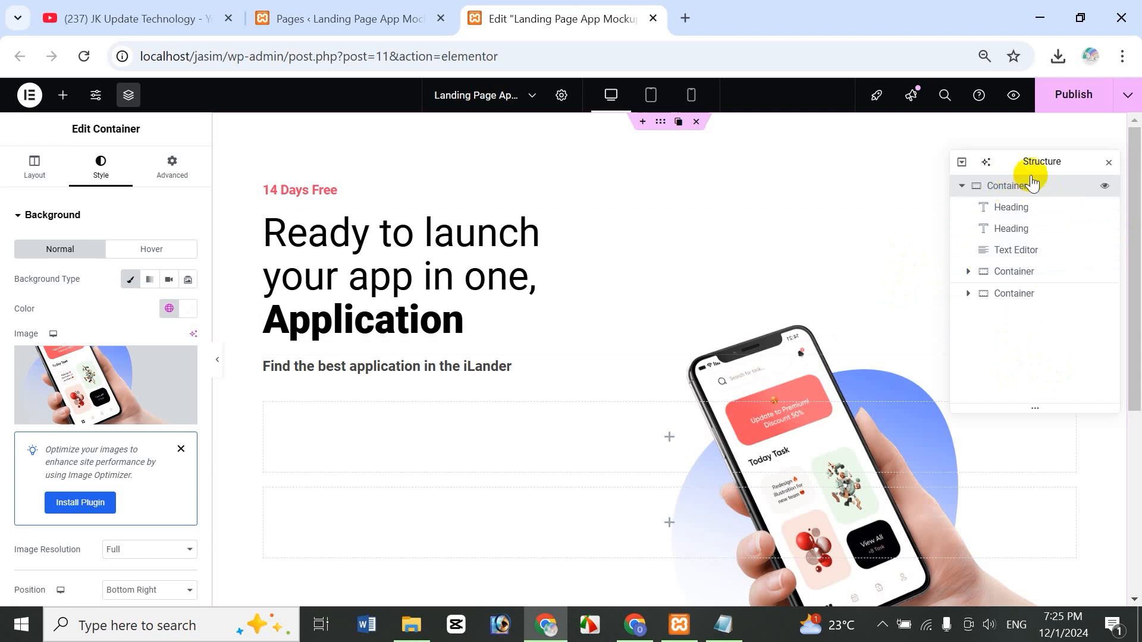
- Rename the outer container to 'Hero Banner' and expand it to show its children
{"action": "double_click", "coordinate": [1010, 187]}
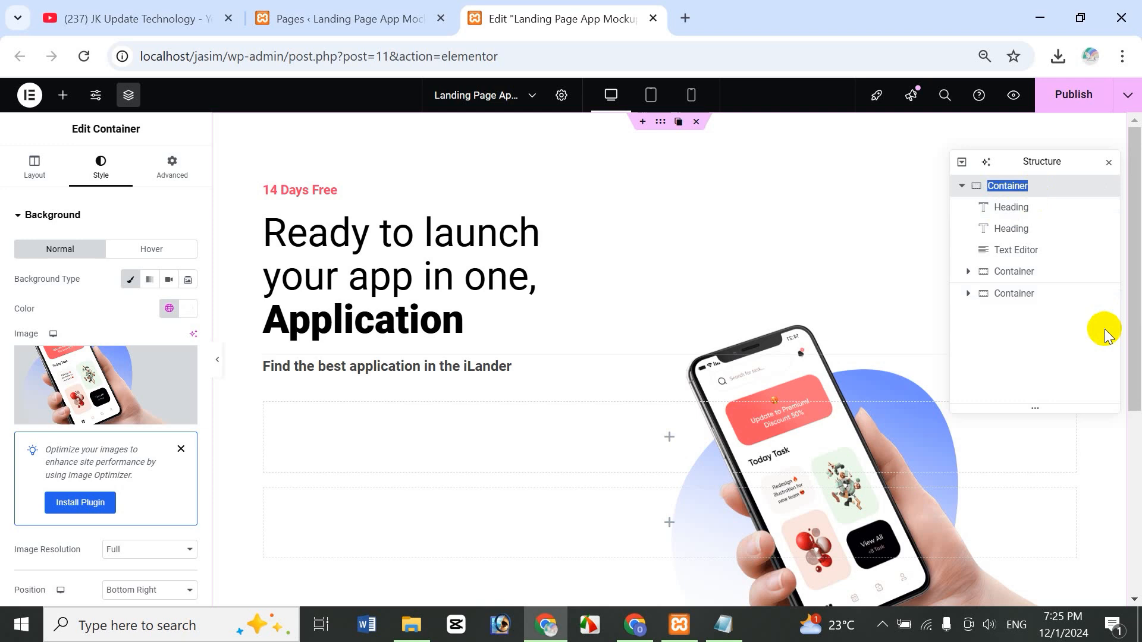
{"action": "type", "text": "he"}
{"action": "key", "text": "BackSpace"}
{"action": "type", "text": "Hero Bann"}
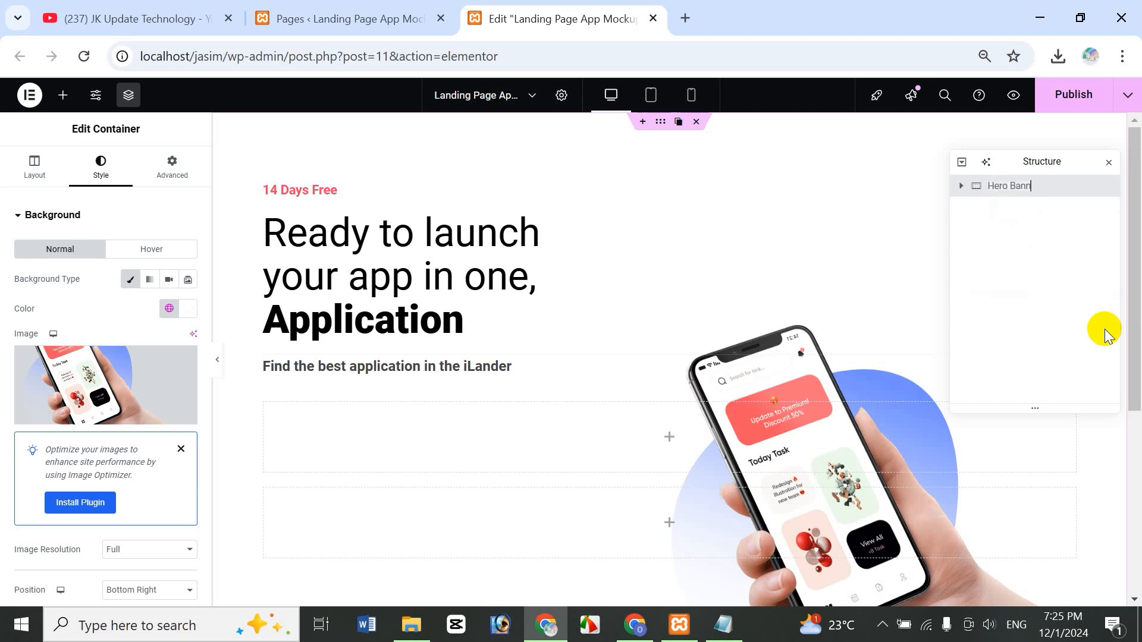
{"action": "type", "text": "ar"}
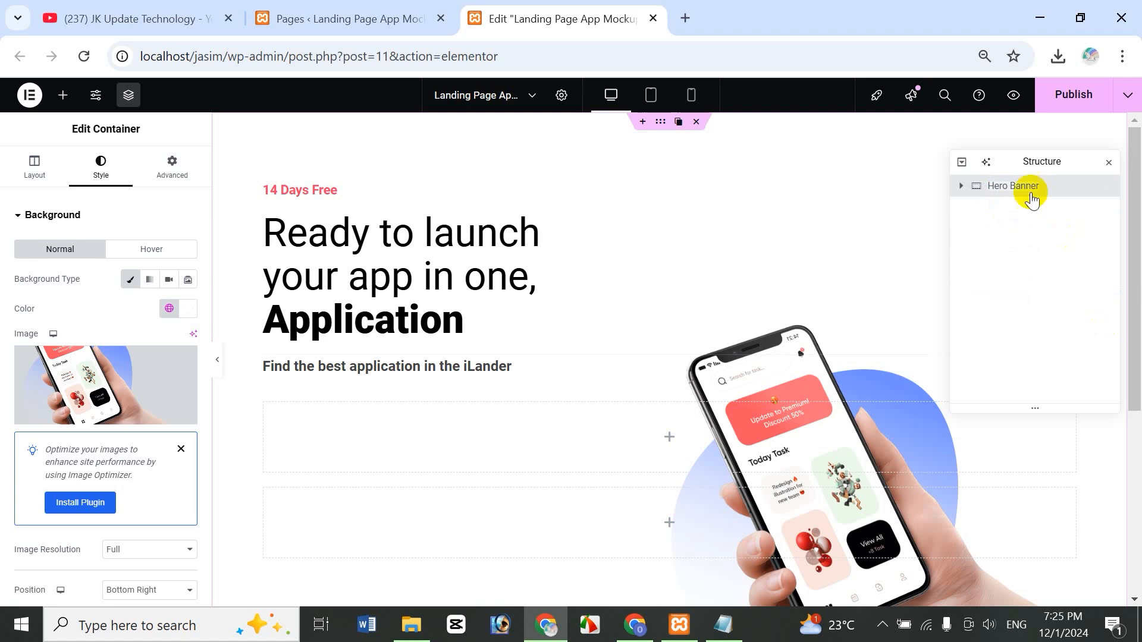
{"action": "left_click", "coordinate": [962, 185]}
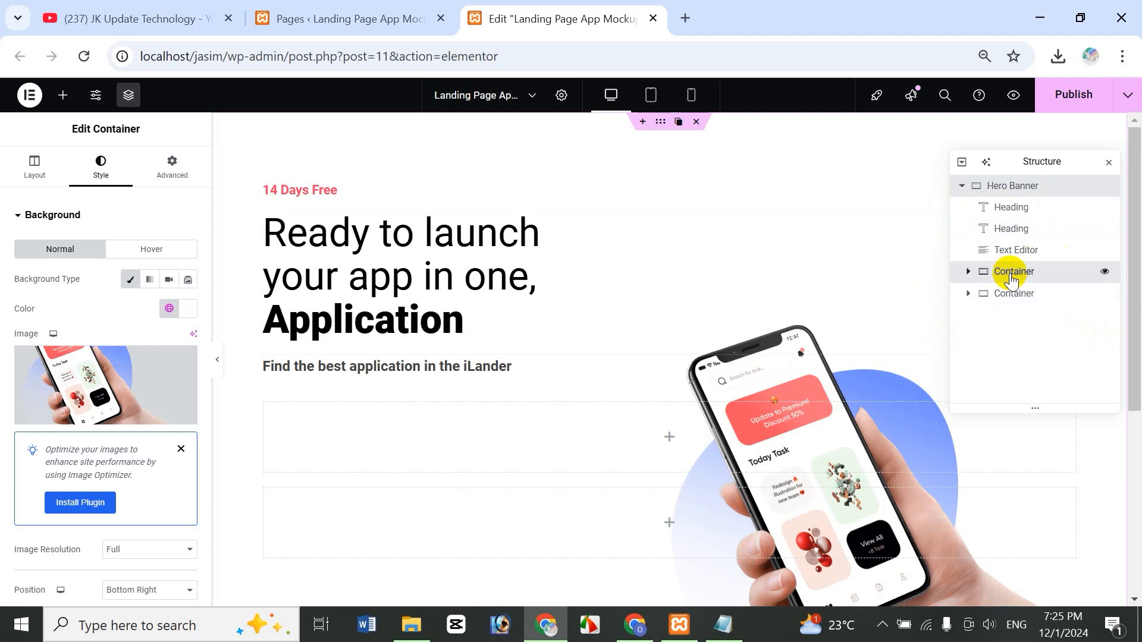
- Rename the two child containers 'Form Wrapper' and 'Feedback Wraper'
{"action": "left_click", "coordinate": [1012, 278]}
{"action": "double_click", "coordinate": [1013, 273]}
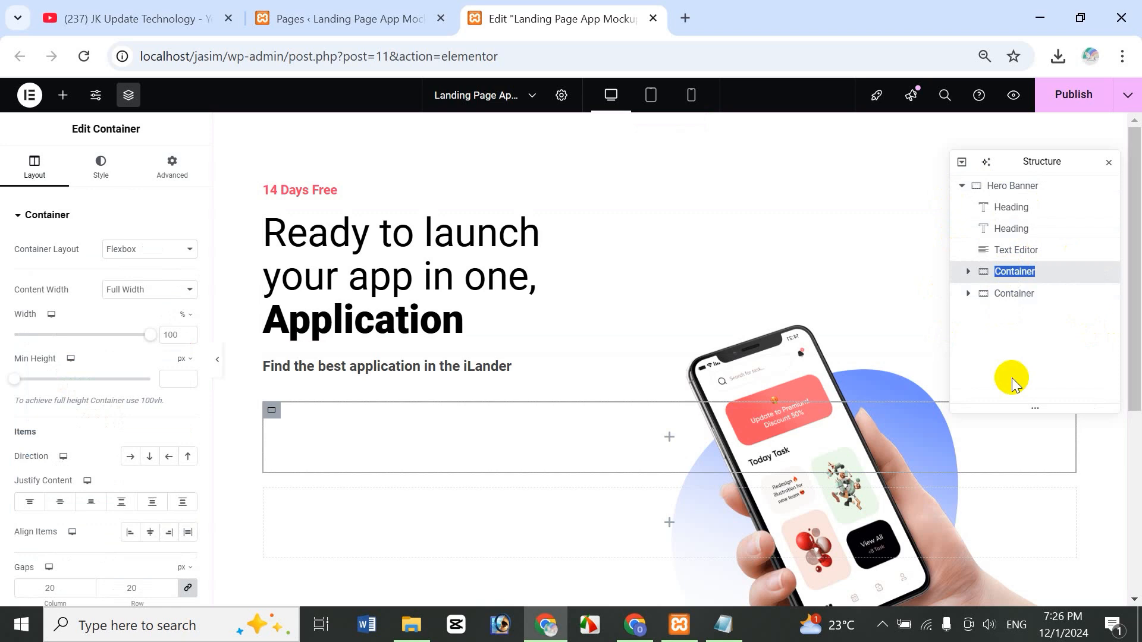
{"action": "type", "text": "Form"}
{"action": "key", "text": "Return"}
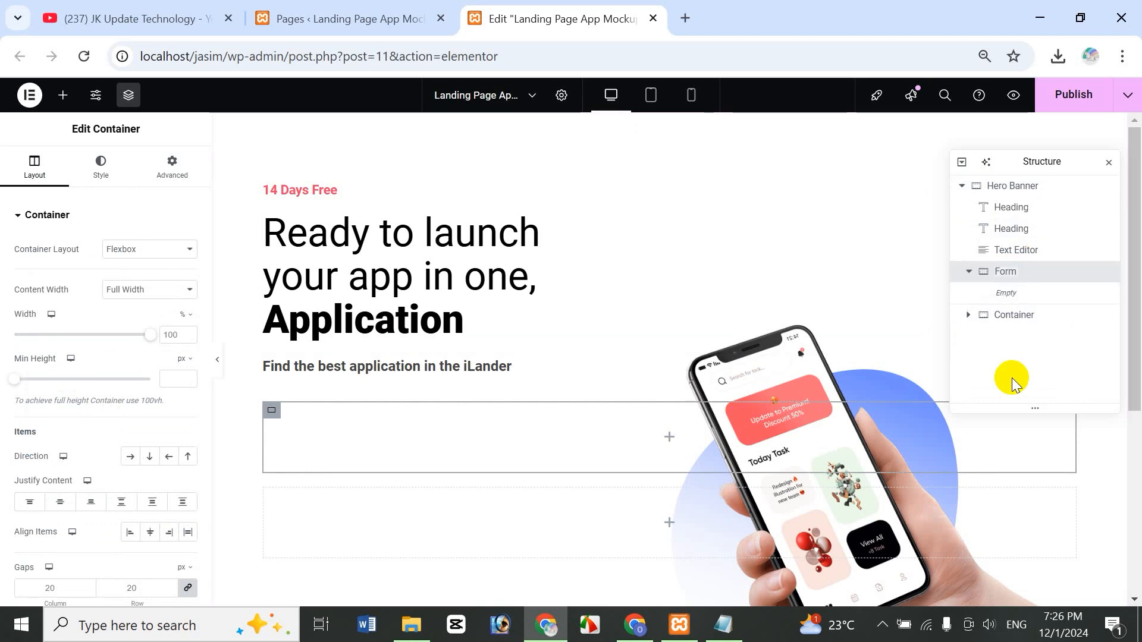
{"action": "type", "text": "Wrapper"}
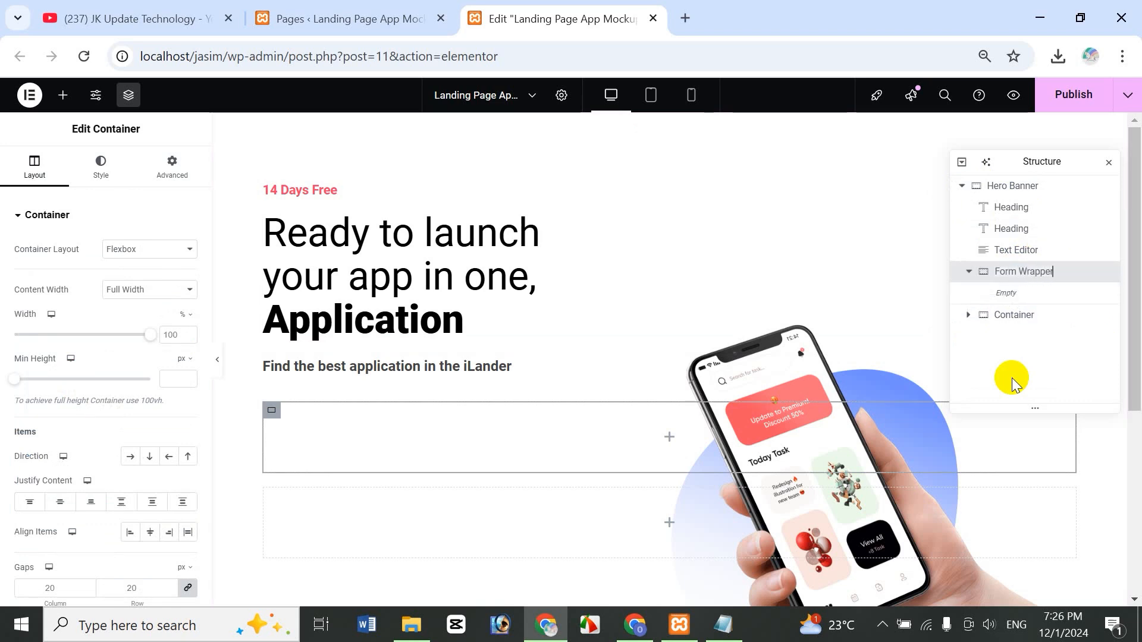
{"action": "double_click", "coordinate": [1014, 317]}
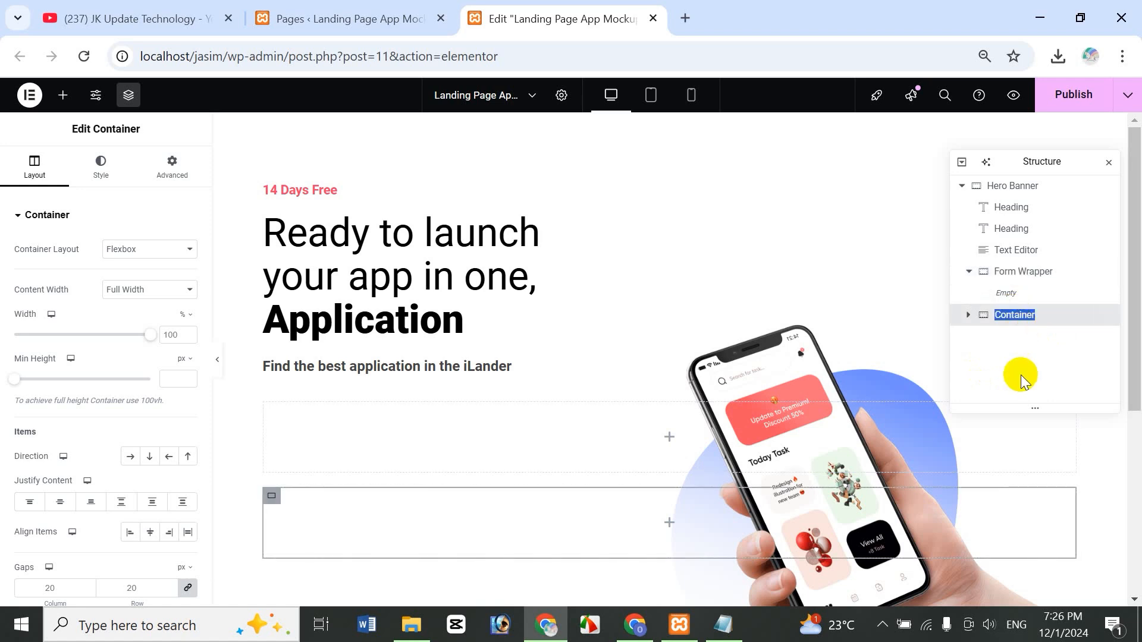
{"action": "type", "text": "Feedback Wraper"}
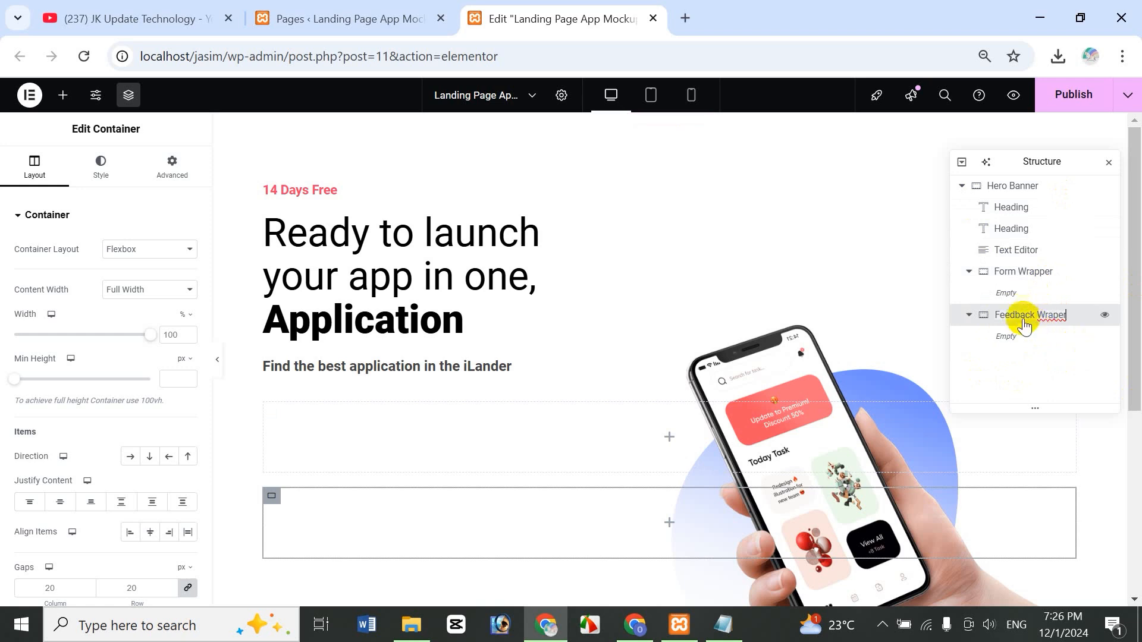
{"action": "left_click", "coordinate": [1016, 186]}
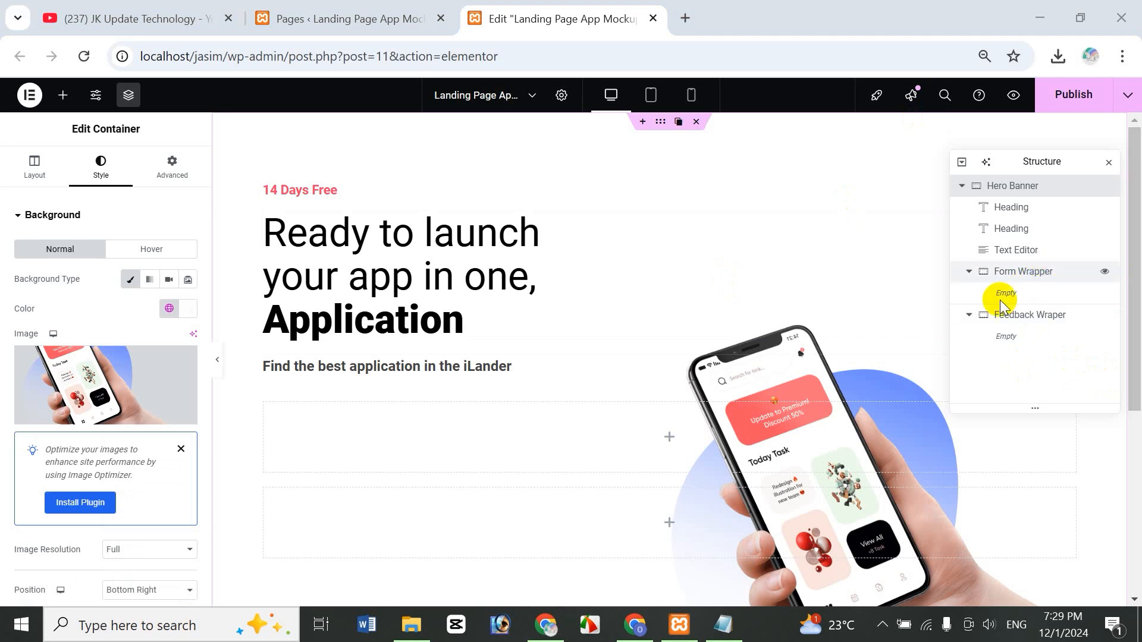
- Set the Form Wrapper container's width to 35%
{"action": "left_click", "coordinate": [1033, 277]}
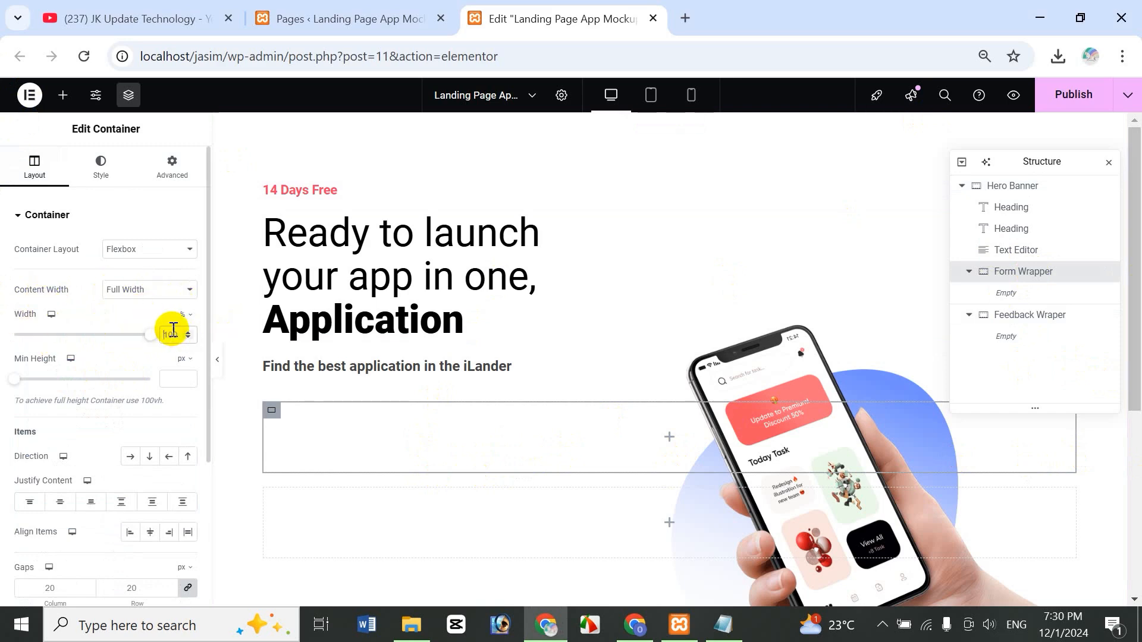
{"action": "type", "text": "35"}
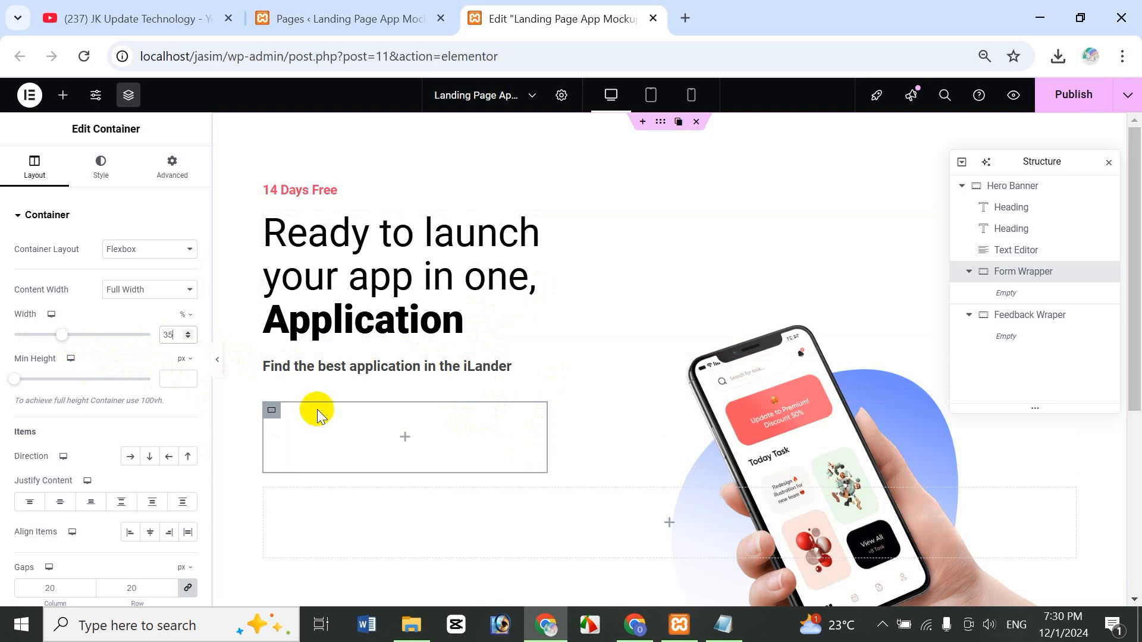
{"action": "key", "text": "BackSpace"}
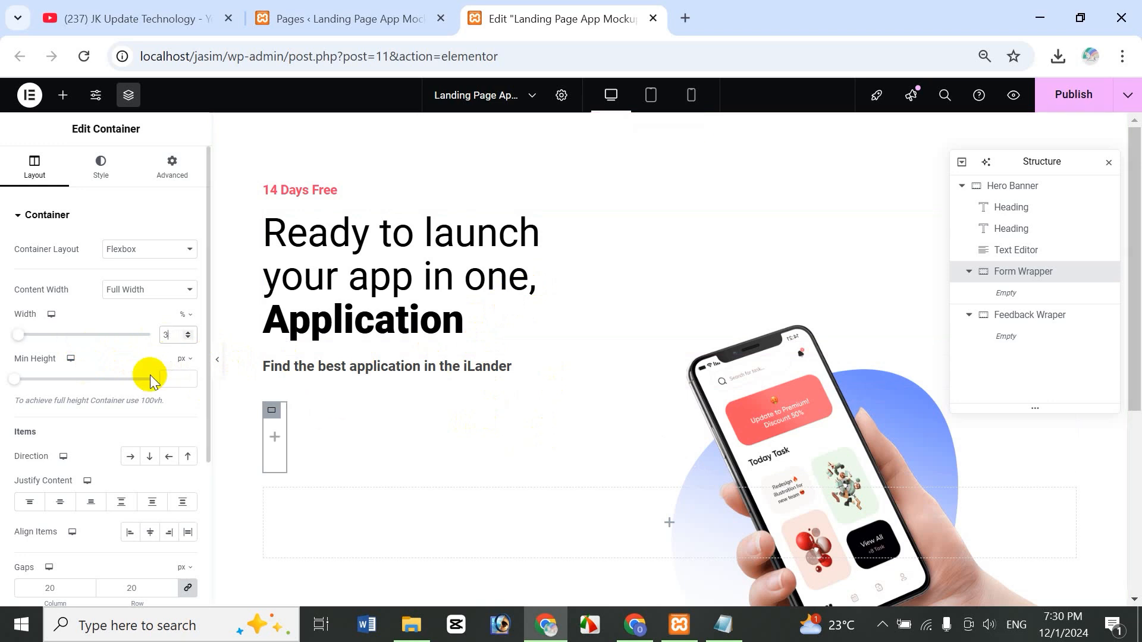
{"action": "type", "text": "0"}
{"action": "key", "text": "BackSpace"}
{"action": "type", "text": "5"}
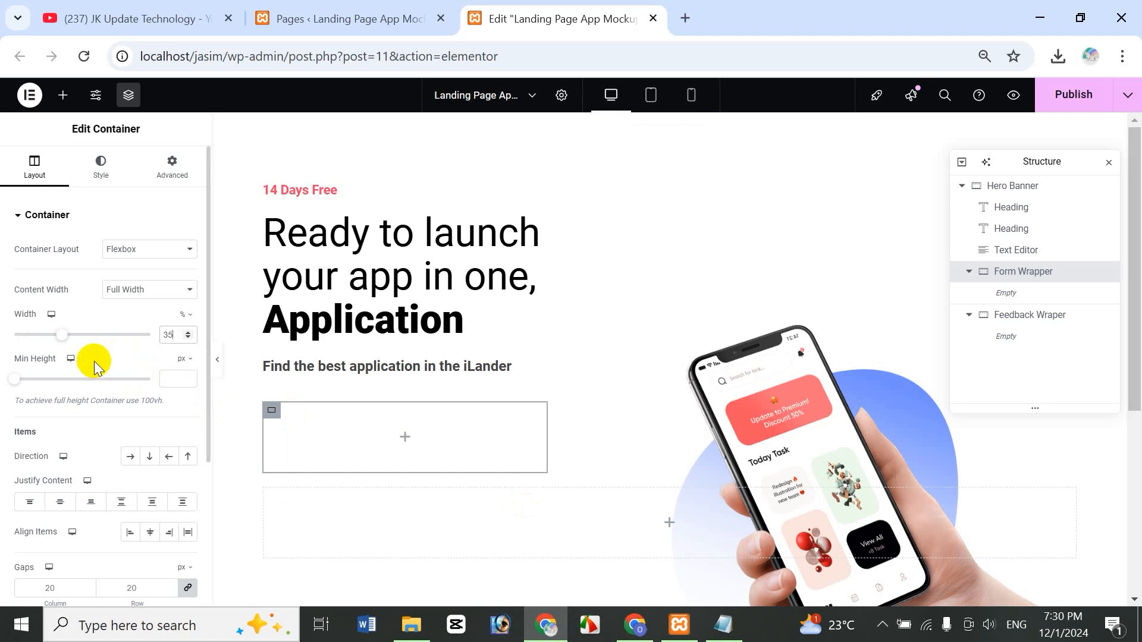
{"action": "left_click", "coordinate": [101, 164]}
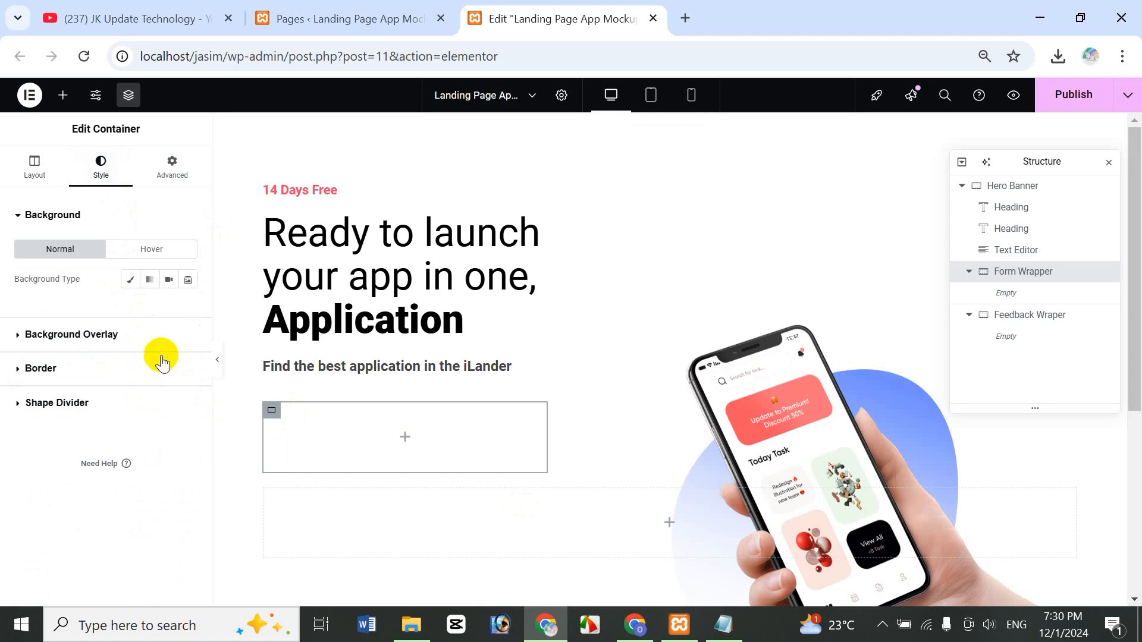
- Give Form Wrapper a Classic background with colour #FFFFFF
{"action": "left_click", "coordinate": [130, 281]}
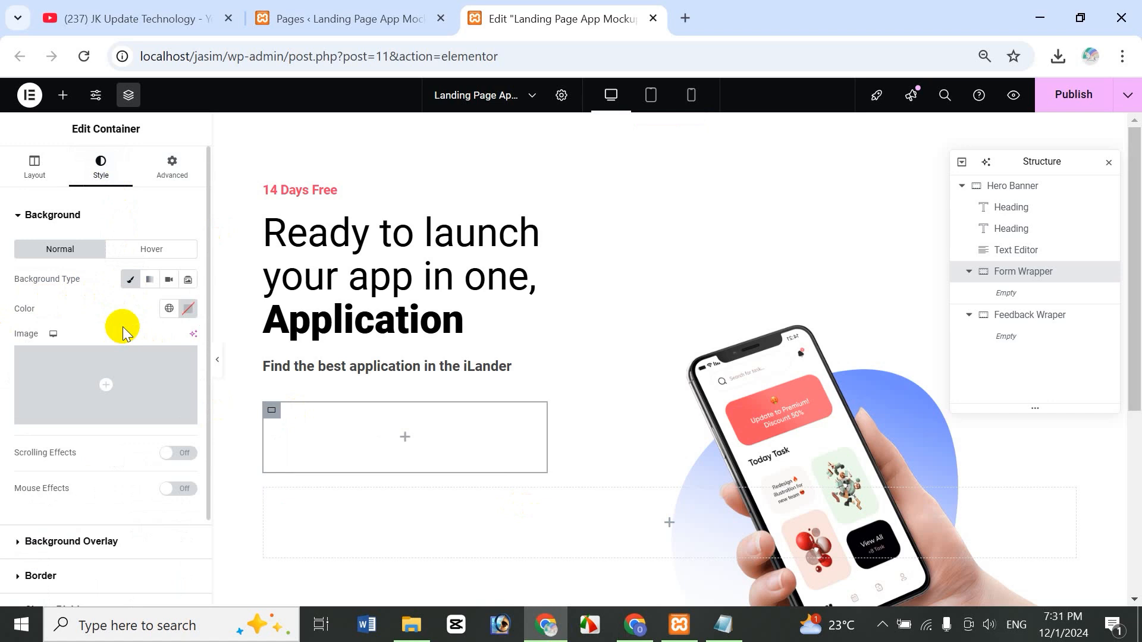
{"action": "mouse_move", "coordinate": [76, 378]}
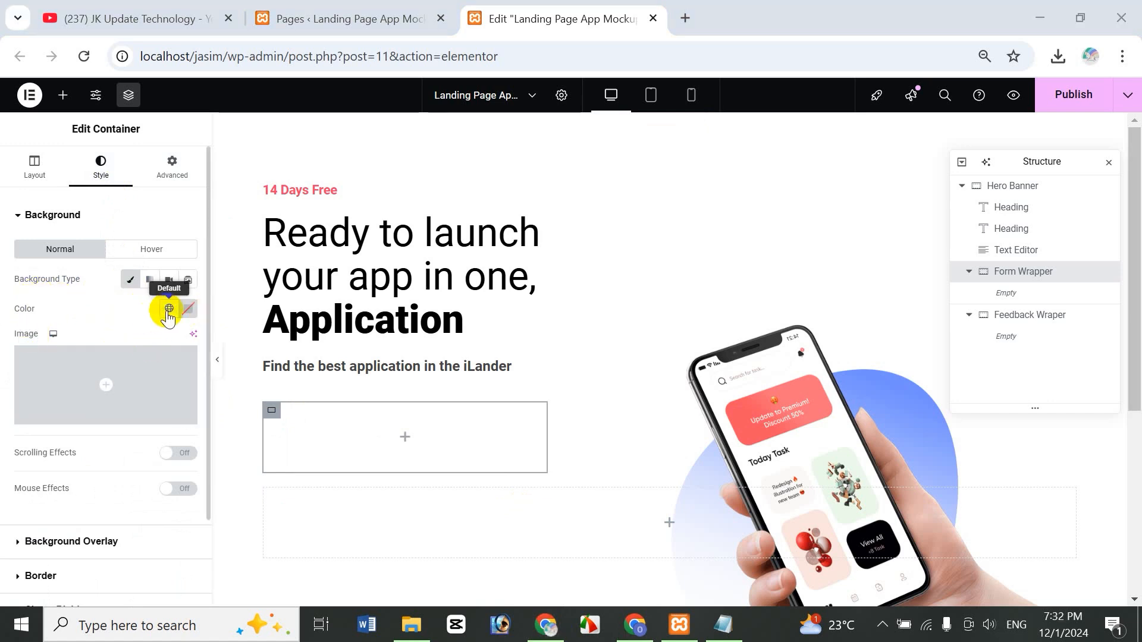
{"action": "left_click", "coordinate": [188, 308]}
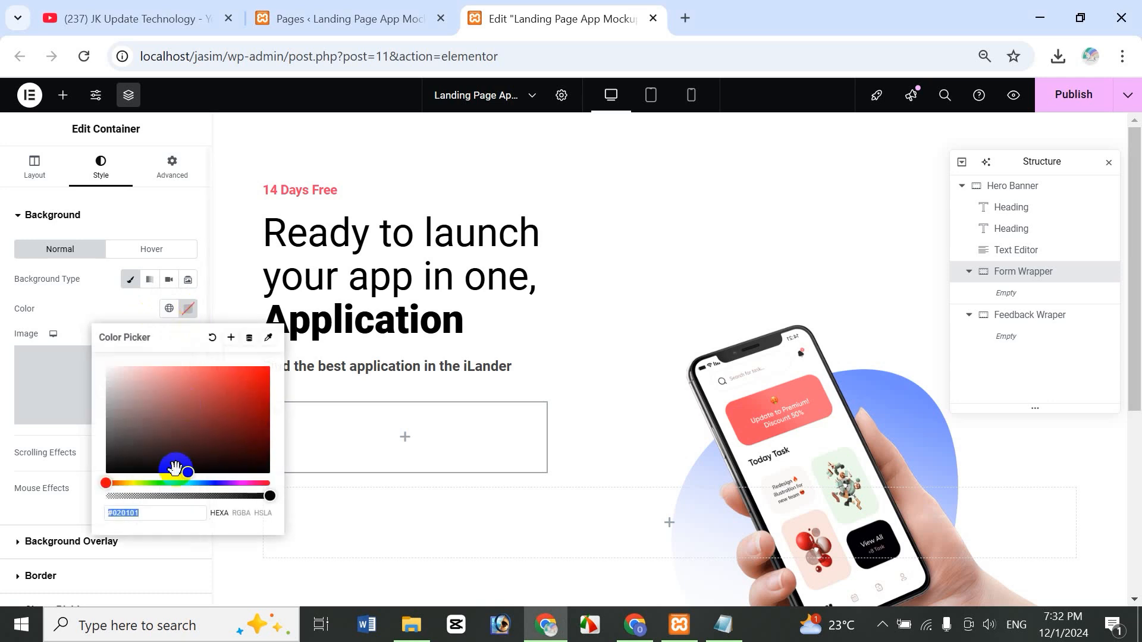
{"action": "left_click_drag", "start_coordinate": [173, 466], "coordinate": [99, 362]}
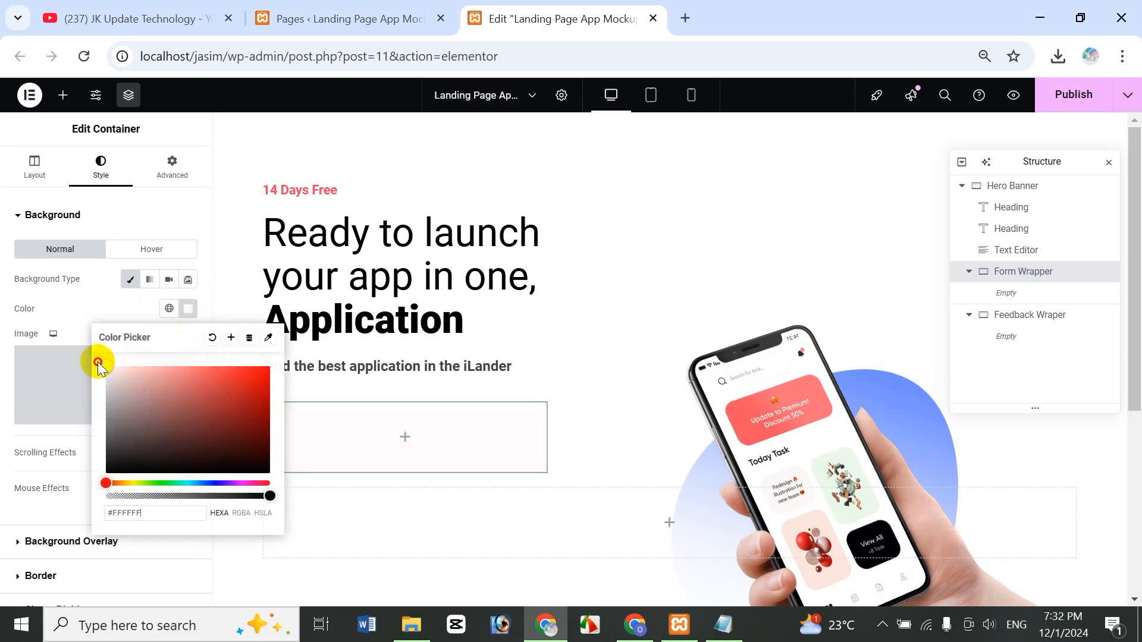
{"action": "left_click", "coordinate": [71, 311]}
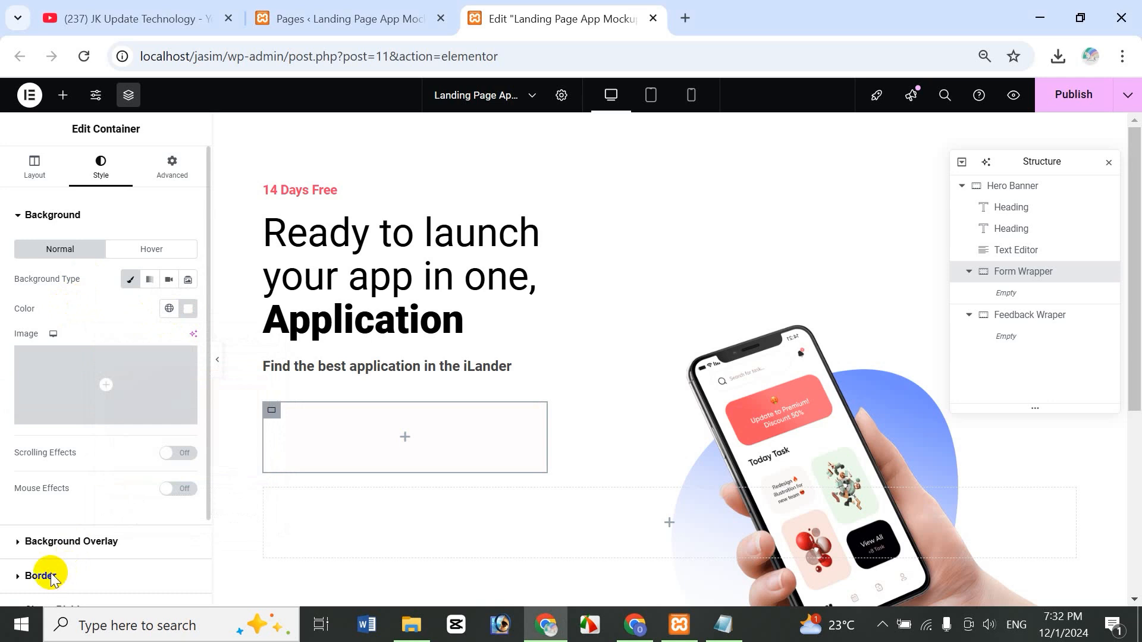
{"action": "left_click", "coordinate": [52, 576]}
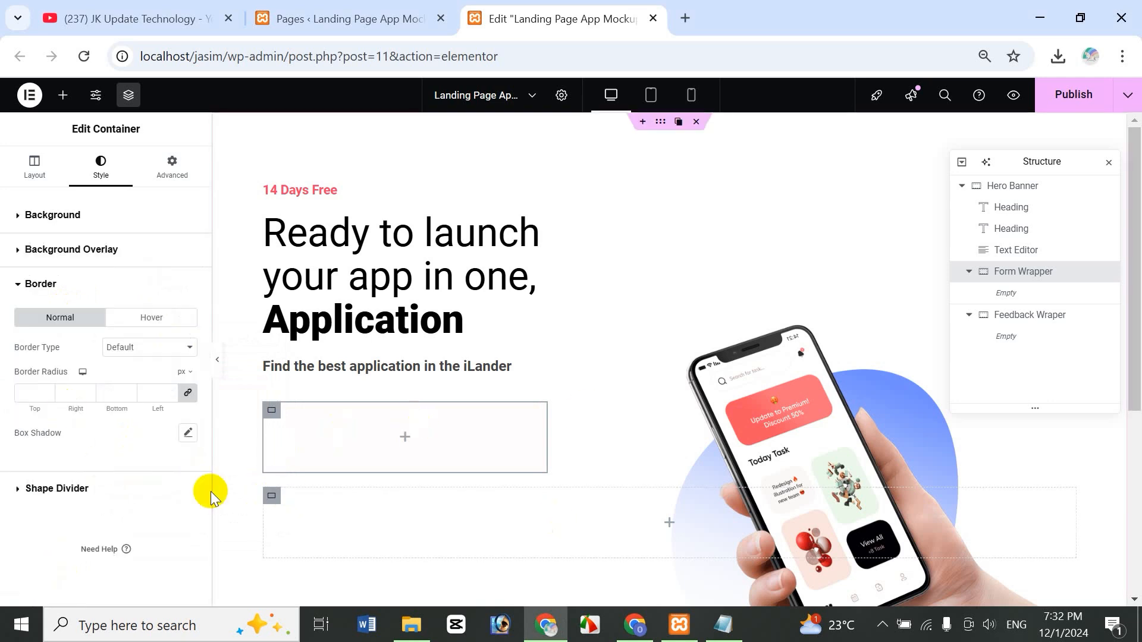
- Add a solid border to Form Wrapper on the left side only, with top, right and bottom widths 0
{"action": "left_click", "coordinate": [155, 351]}
{"action": "left_click", "coordinate": [140, 410]}
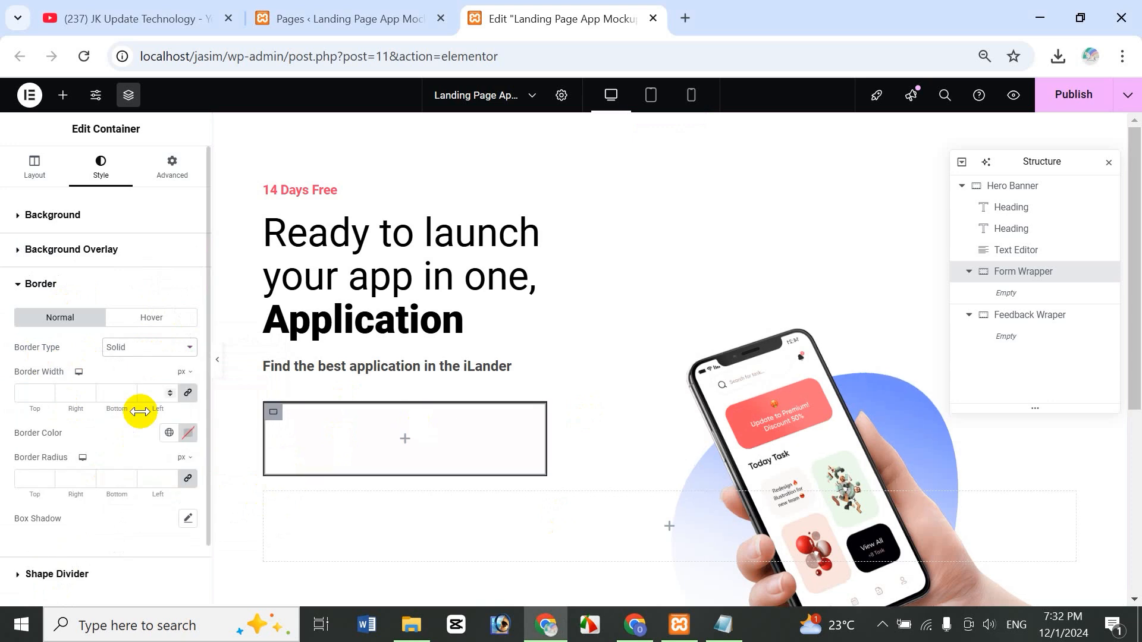
{"action": "left_click", "coordinate": [30, 394]}
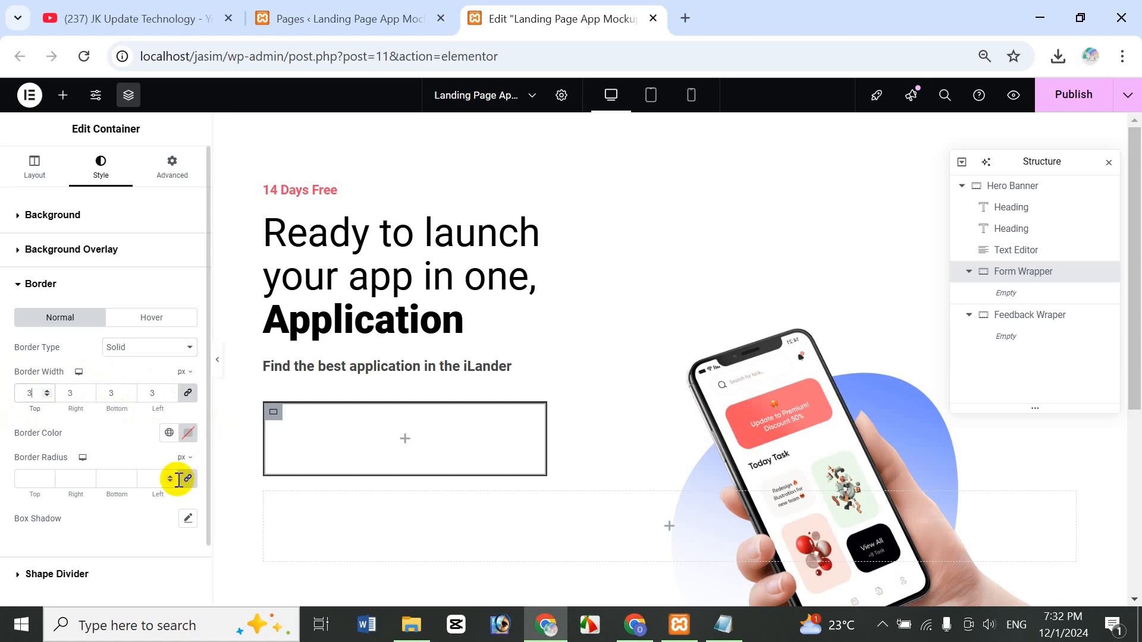
{"action": "left_click", "coordinate": [189, 392]}
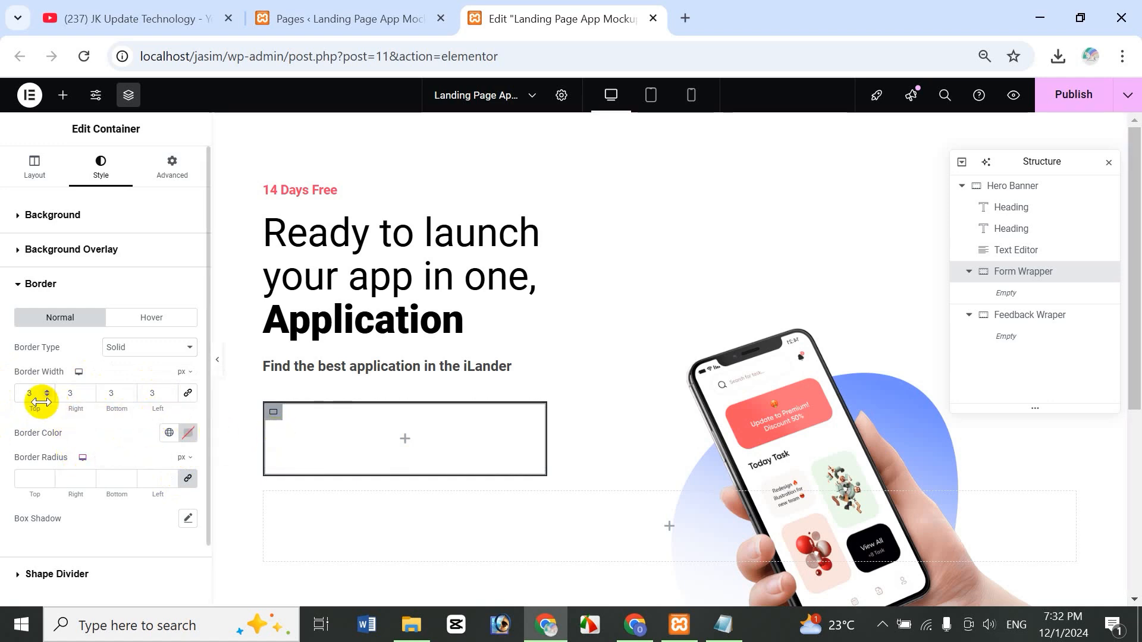
{"action": "left_click_drag", "start_coordinate": [39, 397], "coordinate": [12, 393]}
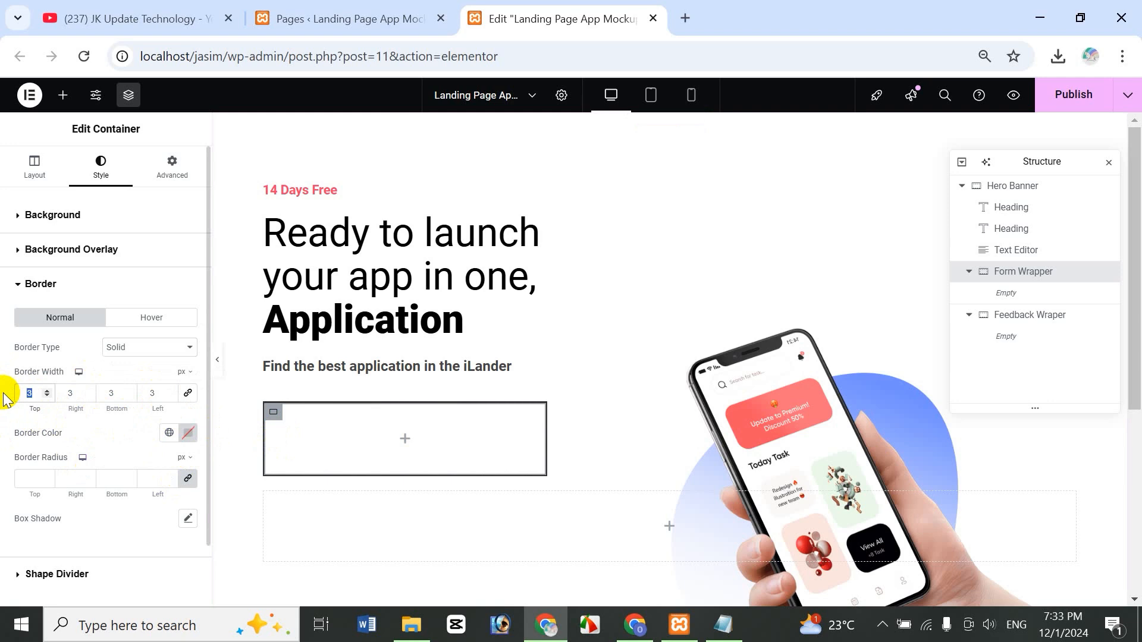
{"action": "type", "text": "0"}
{"action": "left_click_drag", "start_coordinate": [79, 392], "coordinate": [41, 391]}
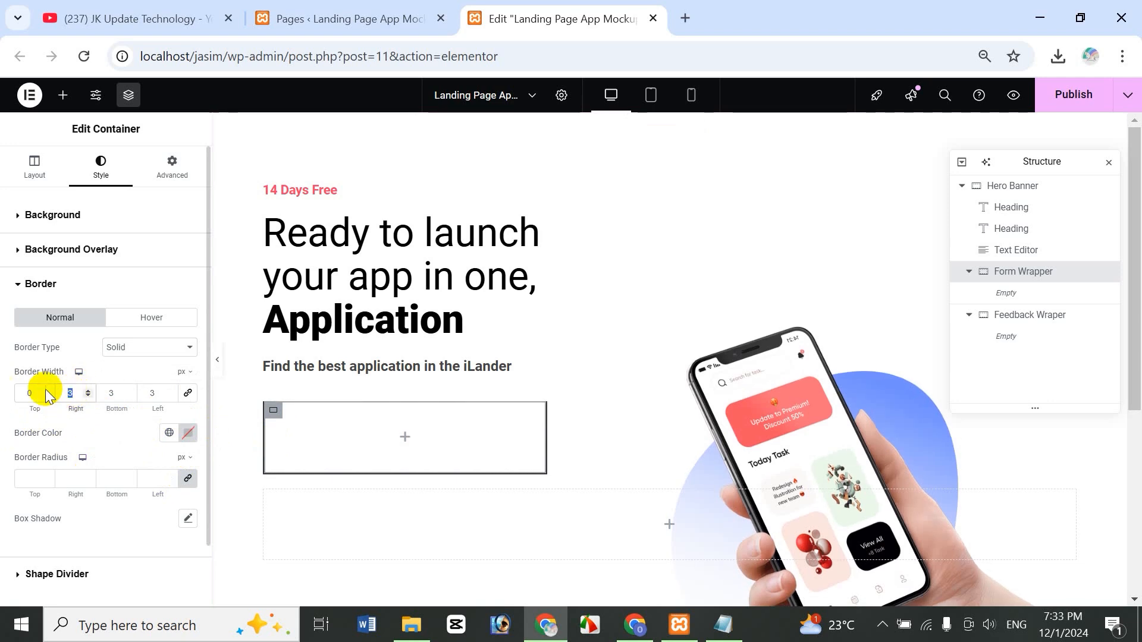
{"action": "type", "text": "0"}
{"action": "left_click_drag", "start_coordinate": [117, 392], "coordinate": [103, 410]}
{"action": "type", "text": "0"}
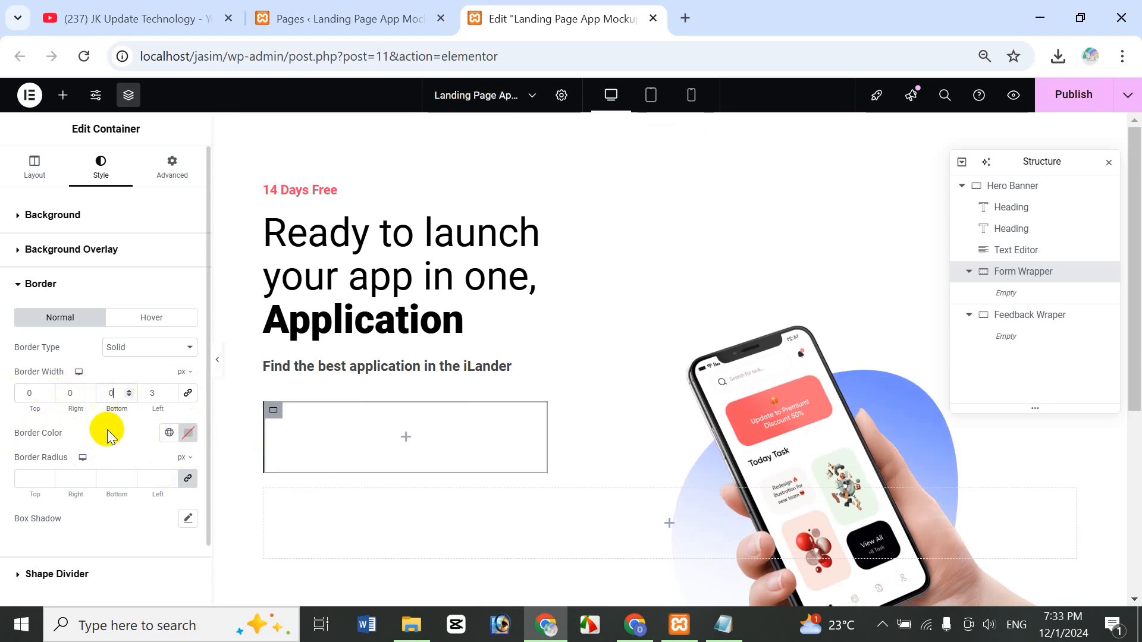
- Colour the left border with the global Brand Color and round the corners to 40 px
{"action": "left_click", "coordinate": [169, 436]}
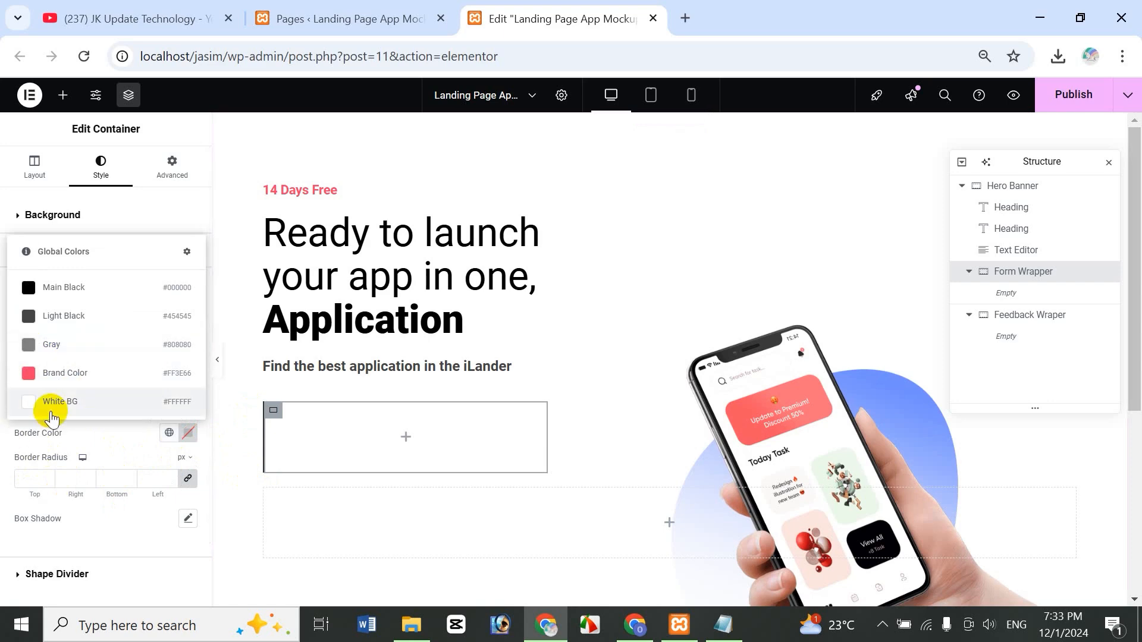
{"action": "left_click", "coordinate": [80, 379]}
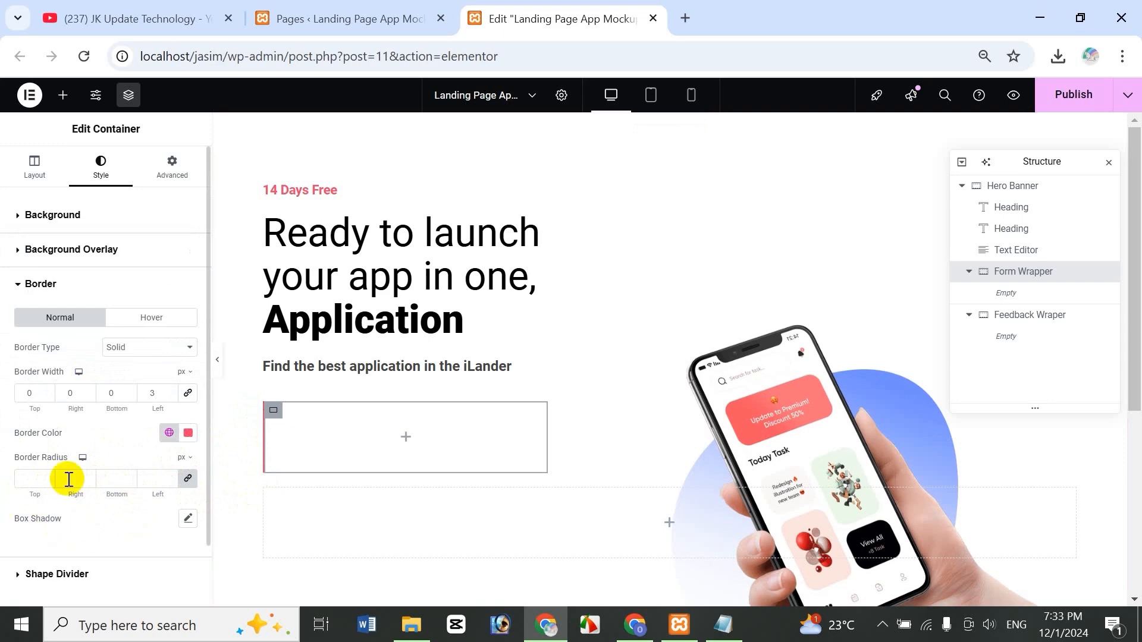
{"action": "left_click", "coordinate": [33, 475]}
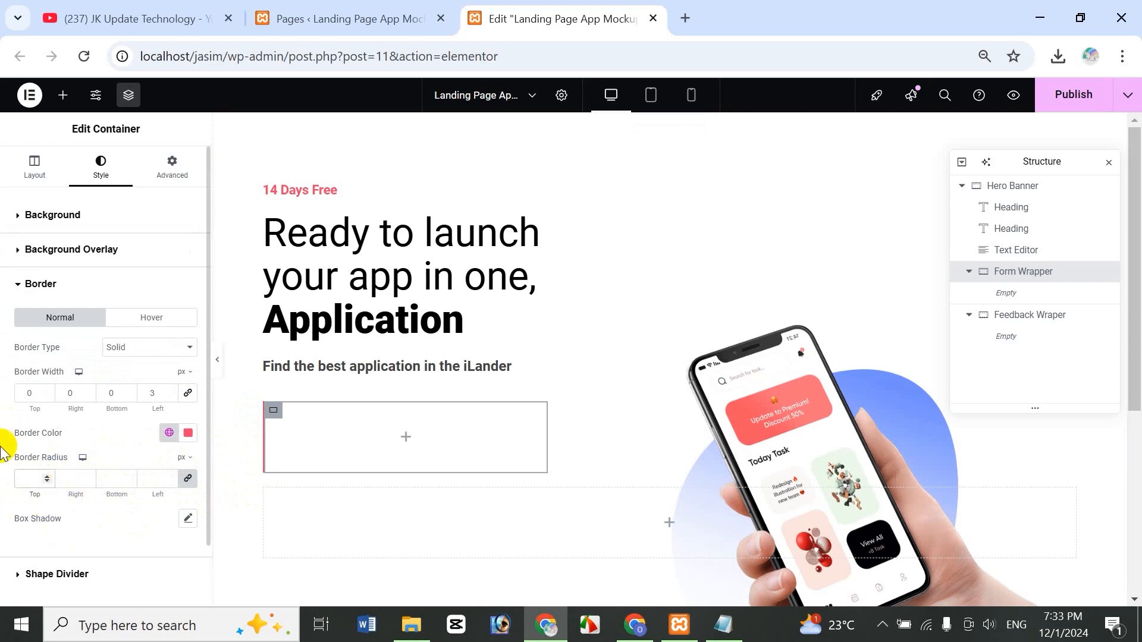
{"action": "type", "text": "45"}
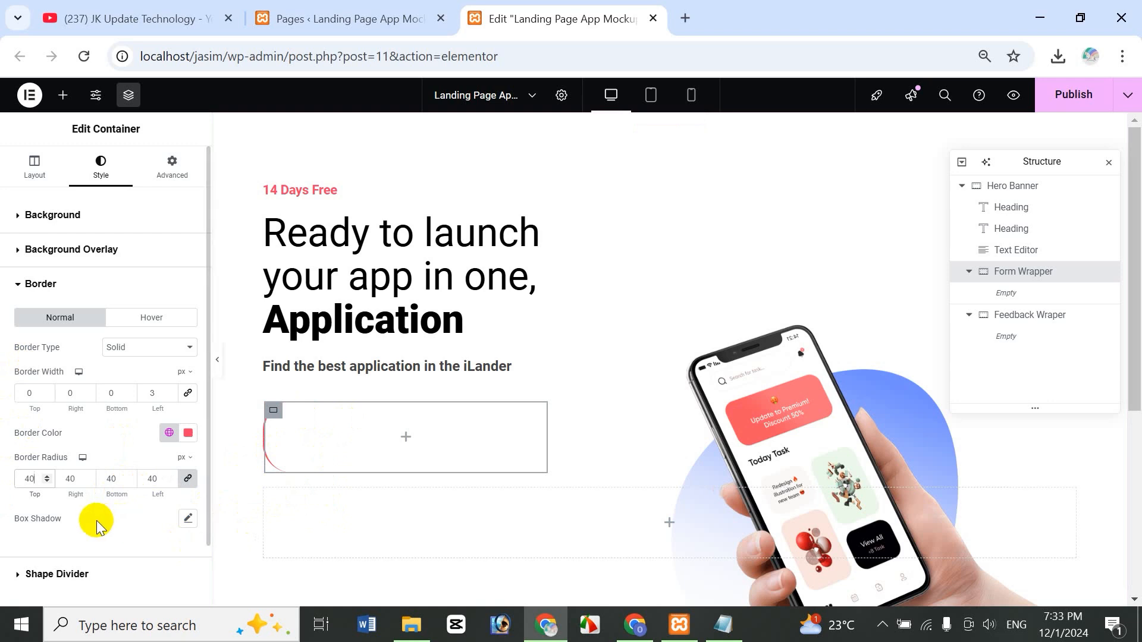
- Start a Form Wrapper box shadow with a rightward horizontal offset and vertical offset 10
{"action": "left_click", "coordinate": [188, 518]}
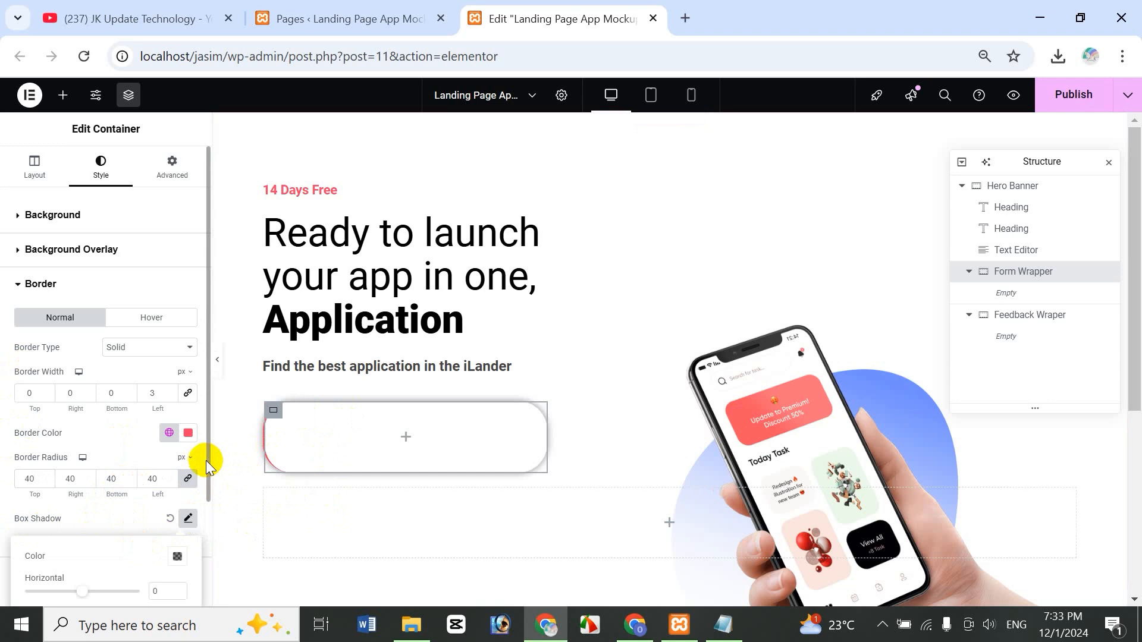
{"action": "left_click_drag", "start_coordinate": [209, 464], "coordinate": [208, 588]}
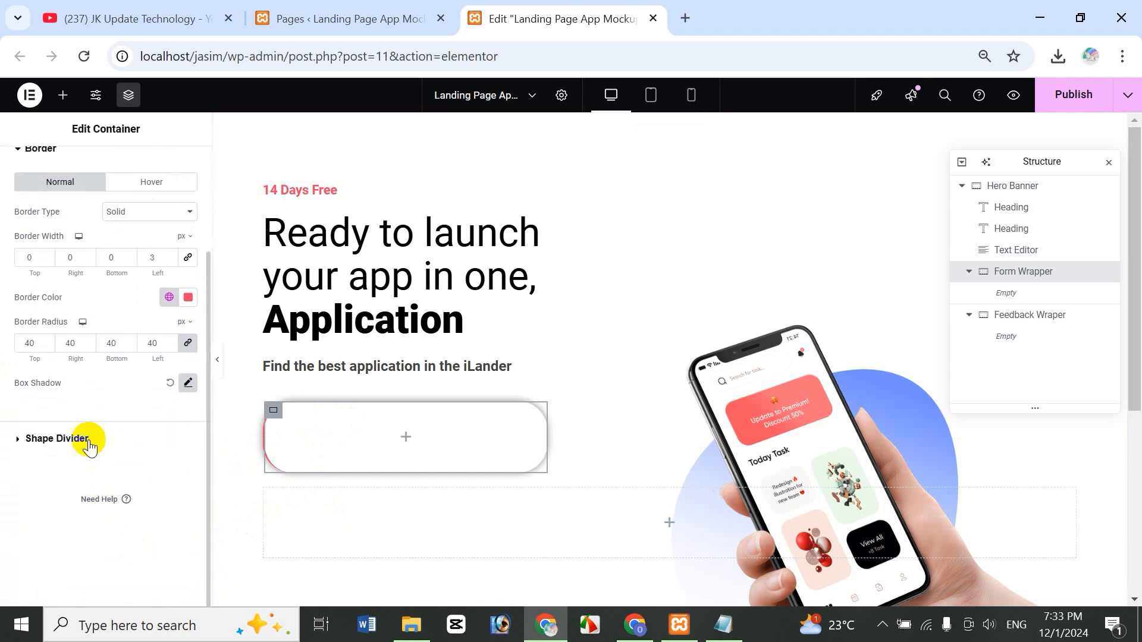
{"action": "left_click", "coordinate": [188, 385]}
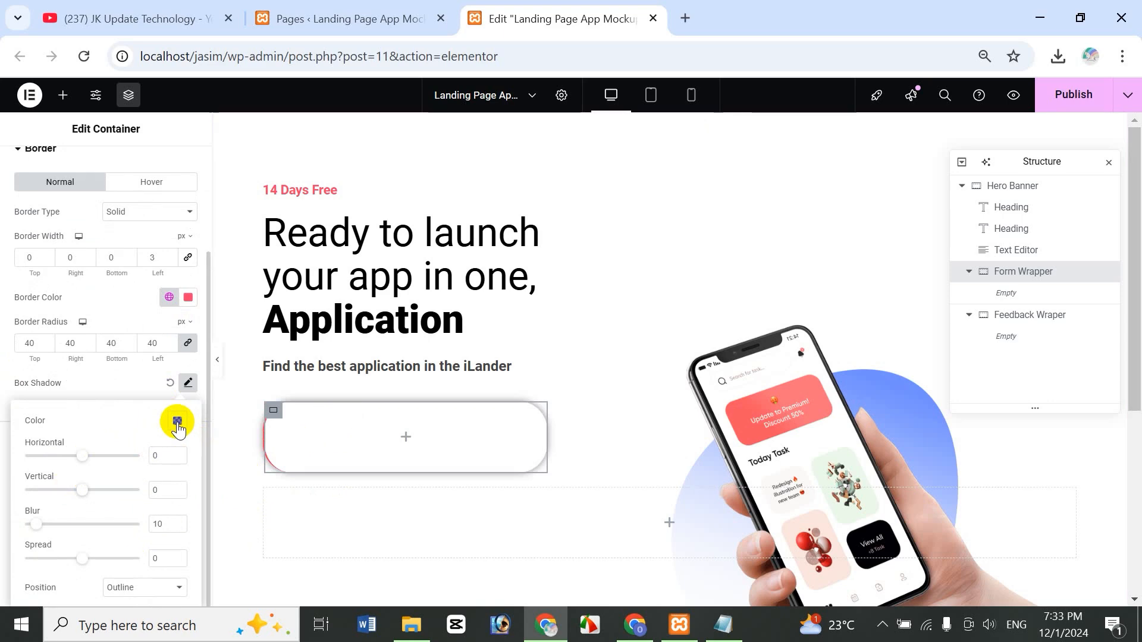
{"action": "mouse_move", "coordinate": [83, 455]}
{"action": "left_mouse_down"}
{"action": "mouse_move", "coordinate": [118, 472]}
{"action": "mouse_move", "coordinate": [85, 473]}
{"action": "left_mouse_up"}
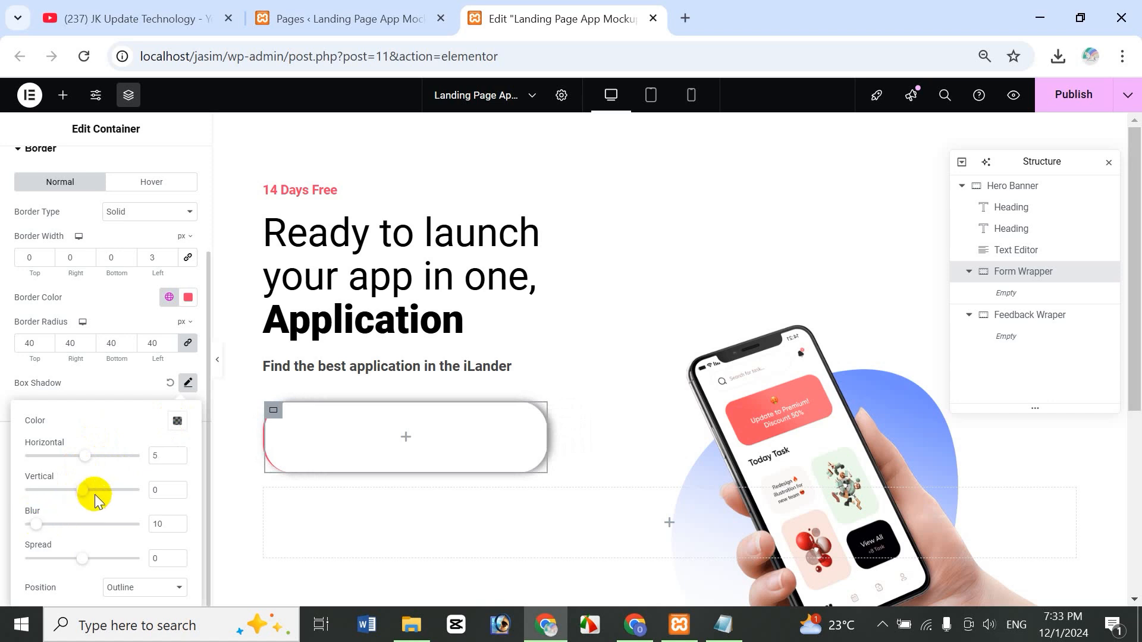
{"action": "double_click", "coordinate": [166, 489]}
{"action": "type", "text": "20"}
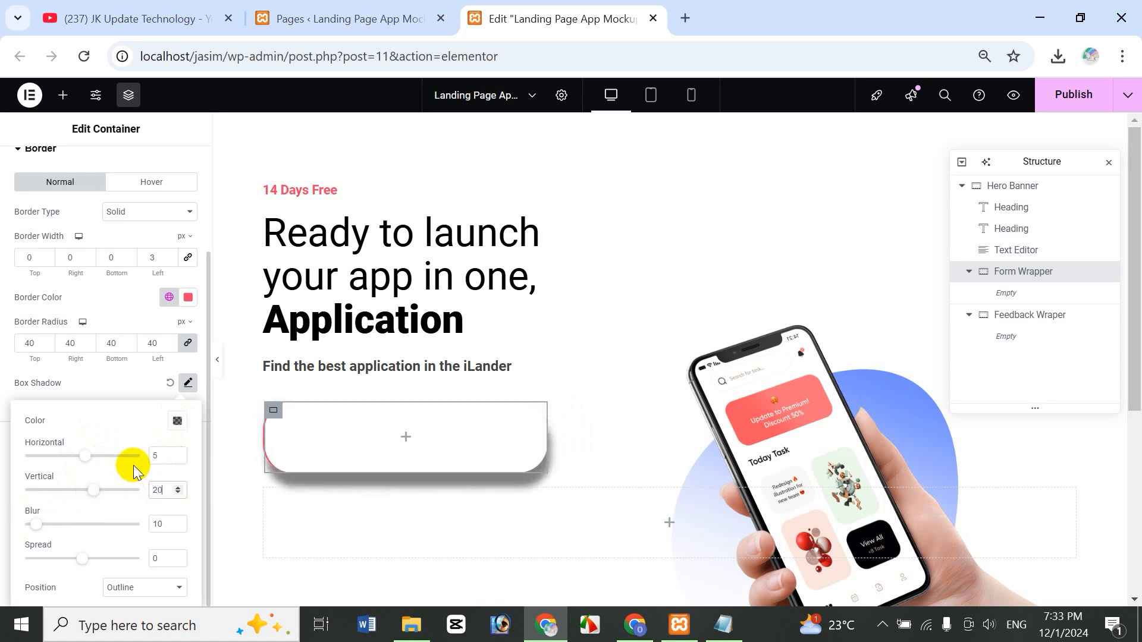
{"action": "key", "text": "BackSpace"}
{"action": "key", "text": "BackSpace"}
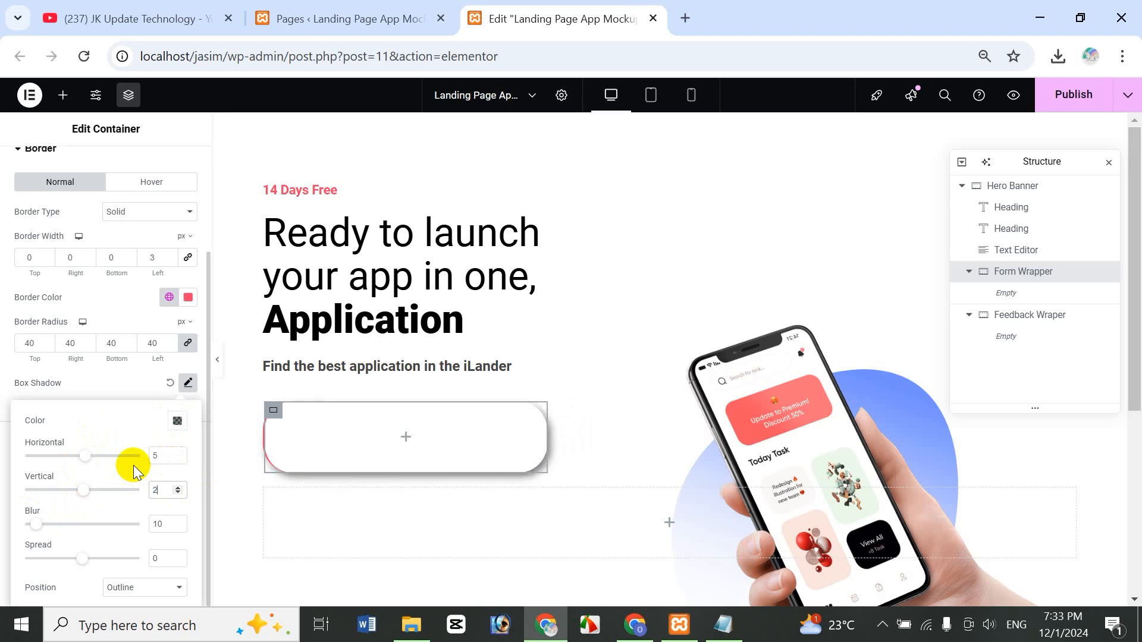
{"action": "type", "text": "10"}
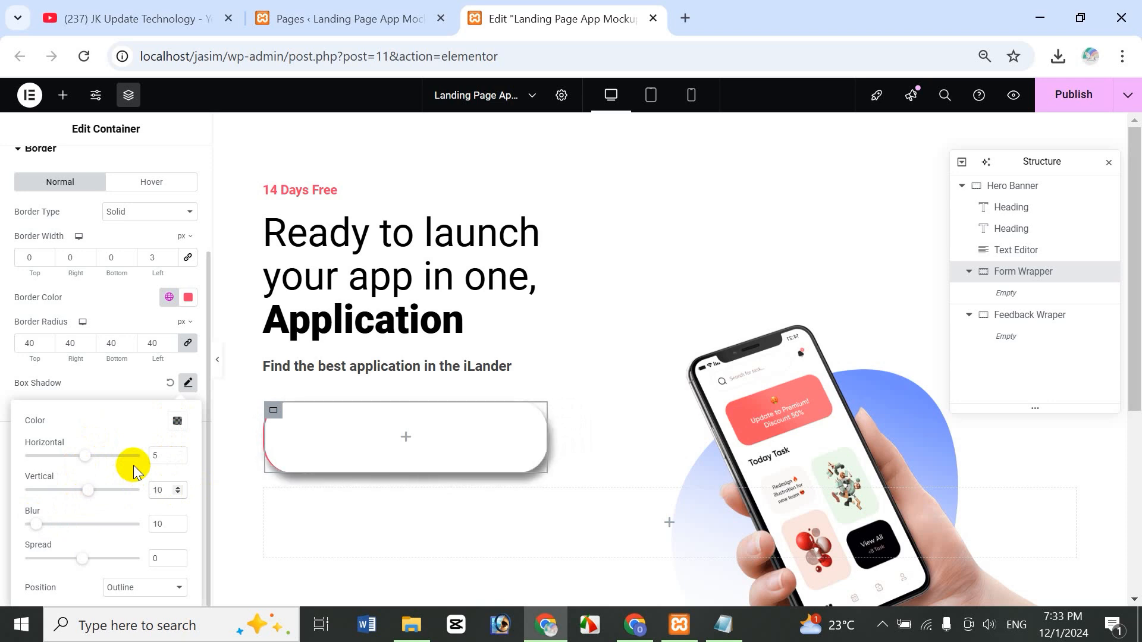
- Finish the shadow with blur 16, spread -10 and horizontal offset 11
{"action": "double_click", "coordinate": [168, 531]}
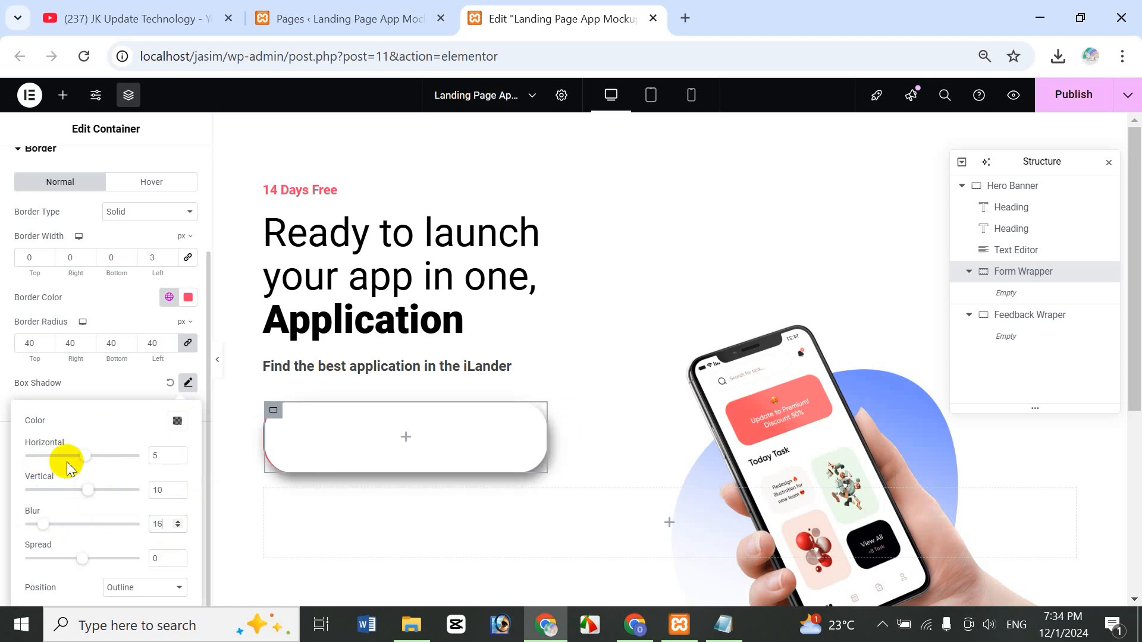
{"action": "double_click", "coordinate": [155, 556]}
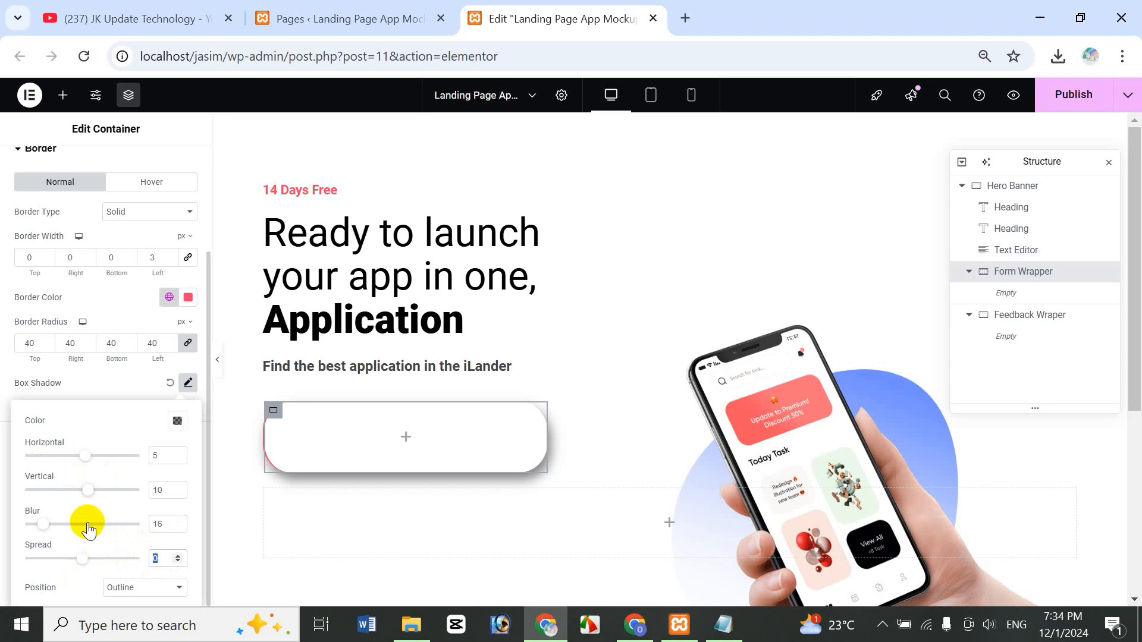
{"action": "type", "text": "-10"}
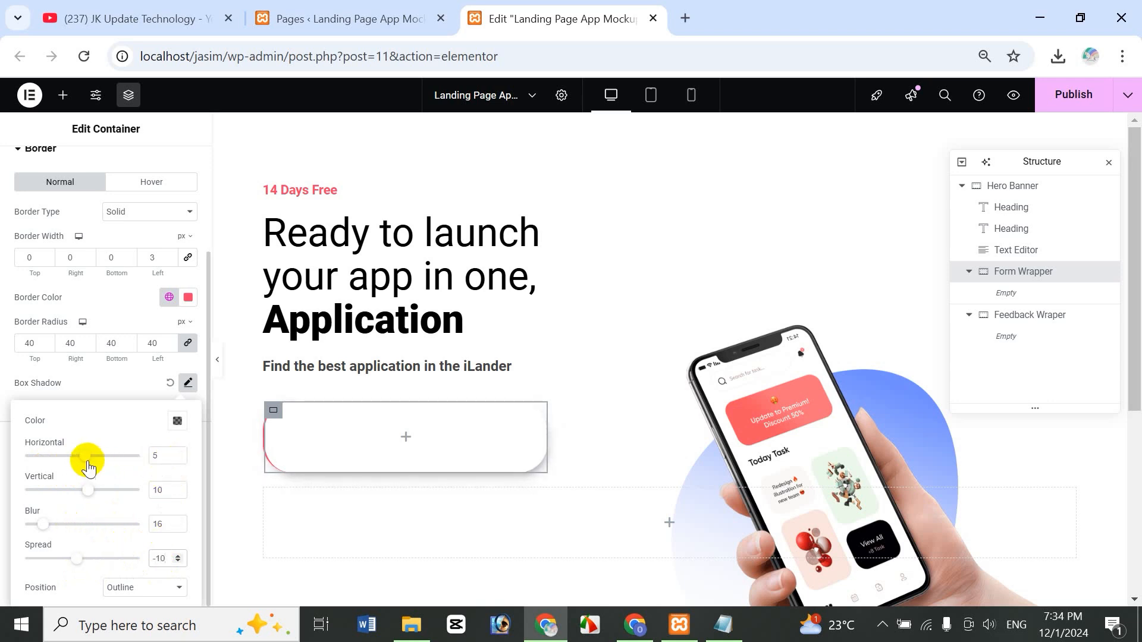
{"action": "left_click_drag", "start_coordinate": [88, 468], "coordinate": [88, 466]}
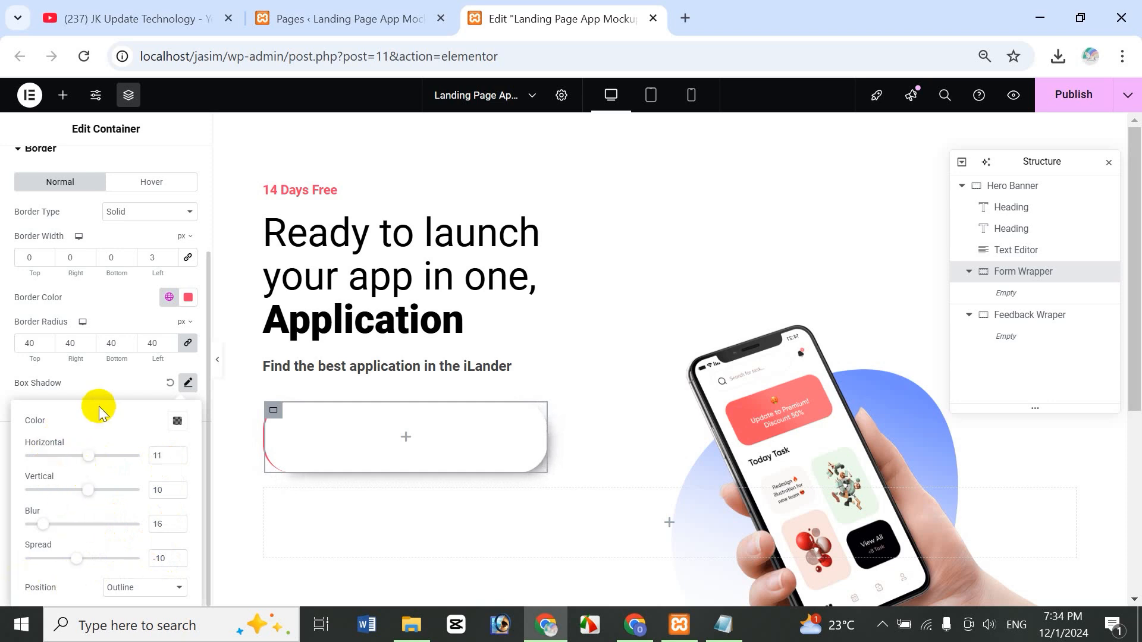
{"action": "left_click", "coordinate": [113, 384]}
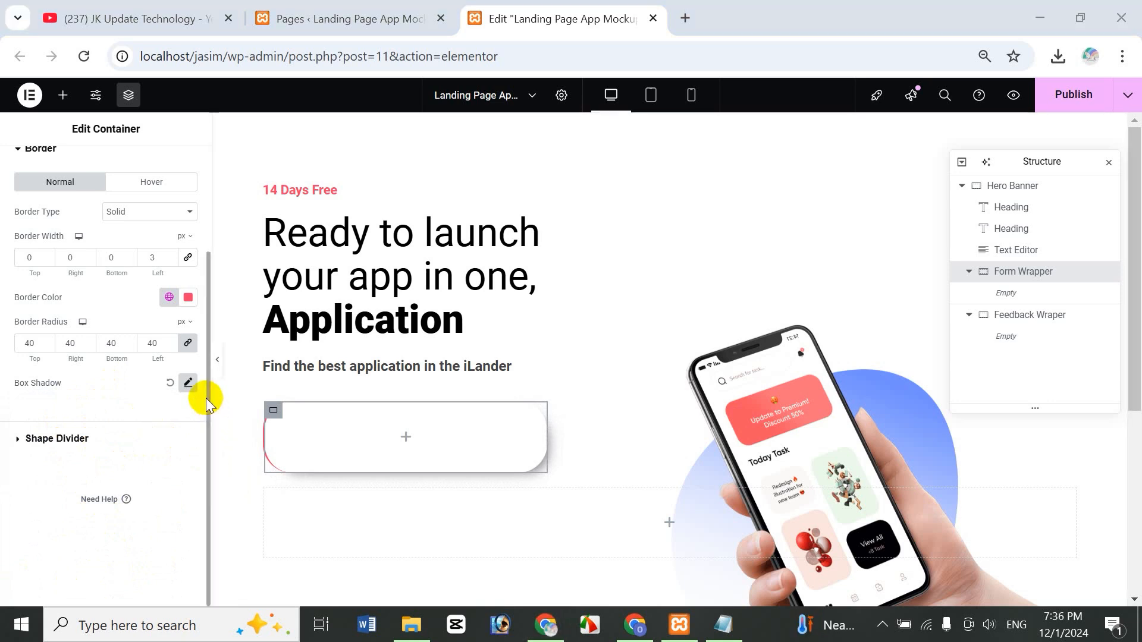
{"action": "scroll", "coordinate": [206, 356], "scroll_direction": "up", "scroll_amount": 3}
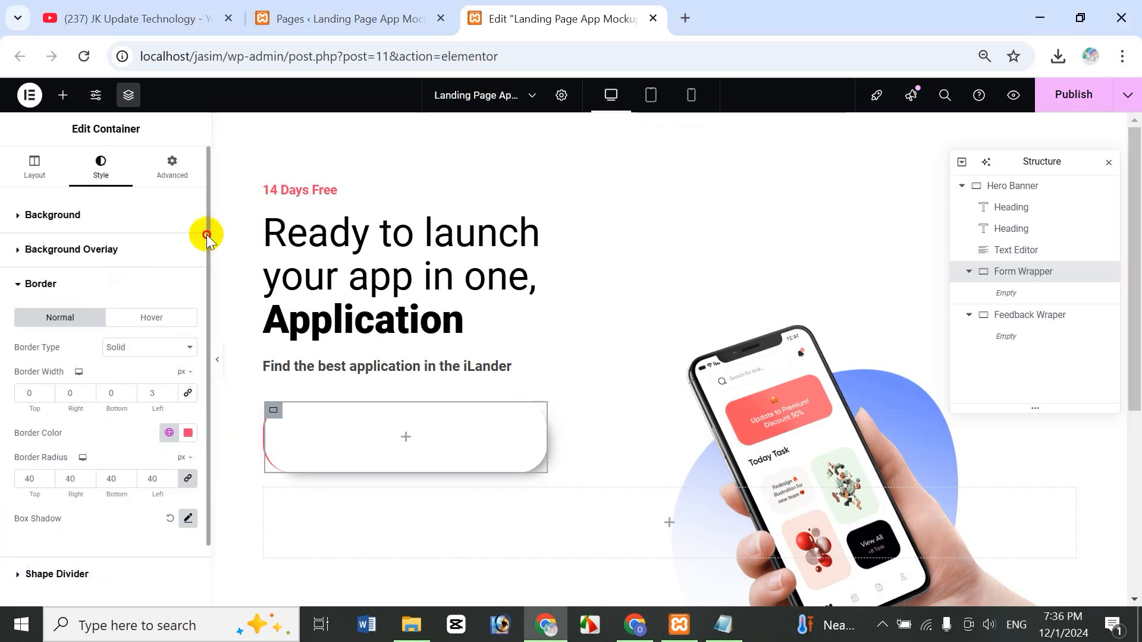
- Set Form Wrapper margins to 0 top, 0 right, 20 bottom and 0 left
{"action": "left_click", "coordinate": [184, 170]}
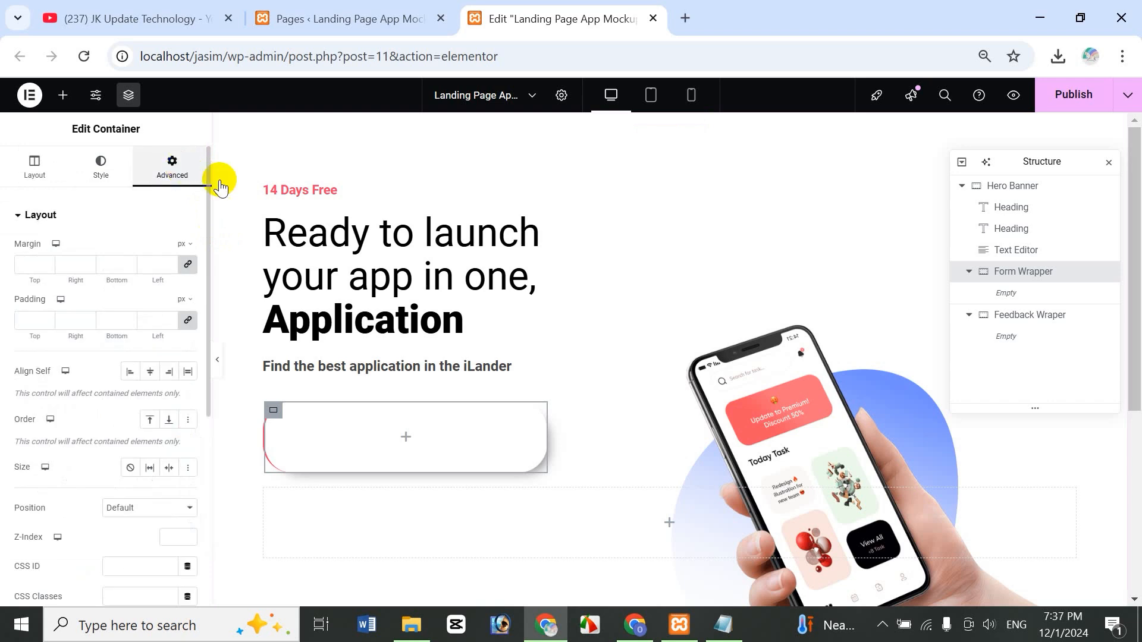
{"action": "left_click", "coordinate": [35, 264]}
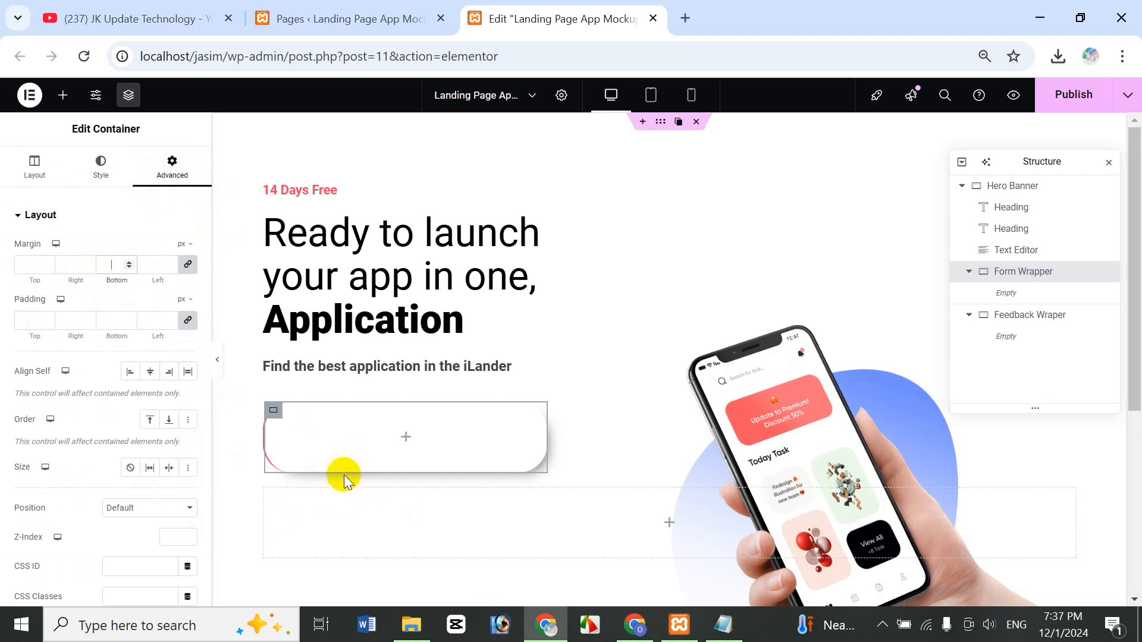
{"action": "type", "text": "20"}
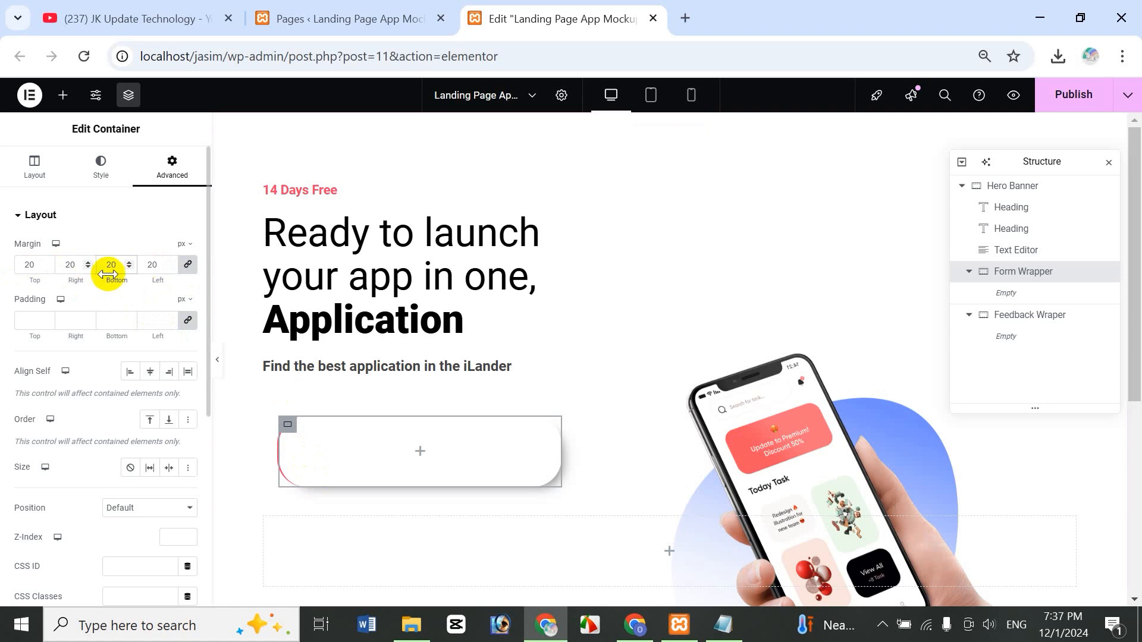
{"action": "left_click", "coordinate": [188, 265]}
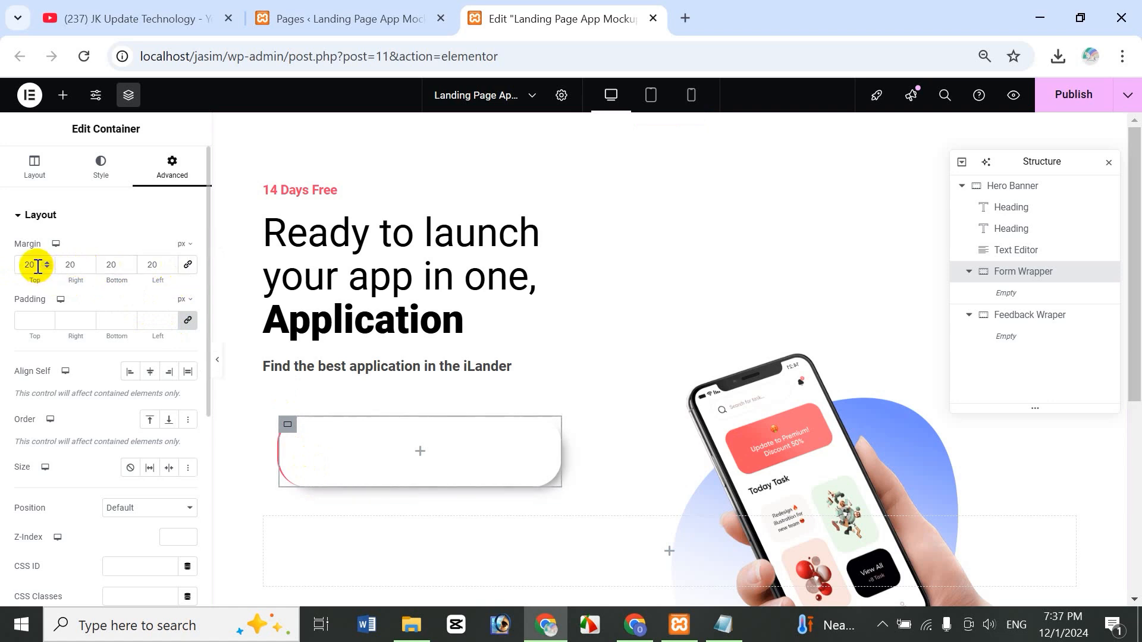
{"action": "left_click_drag", "start_coordinate": [37, 265], "coordinate": [7, 272]}
{"action": "type", "text": "0"}
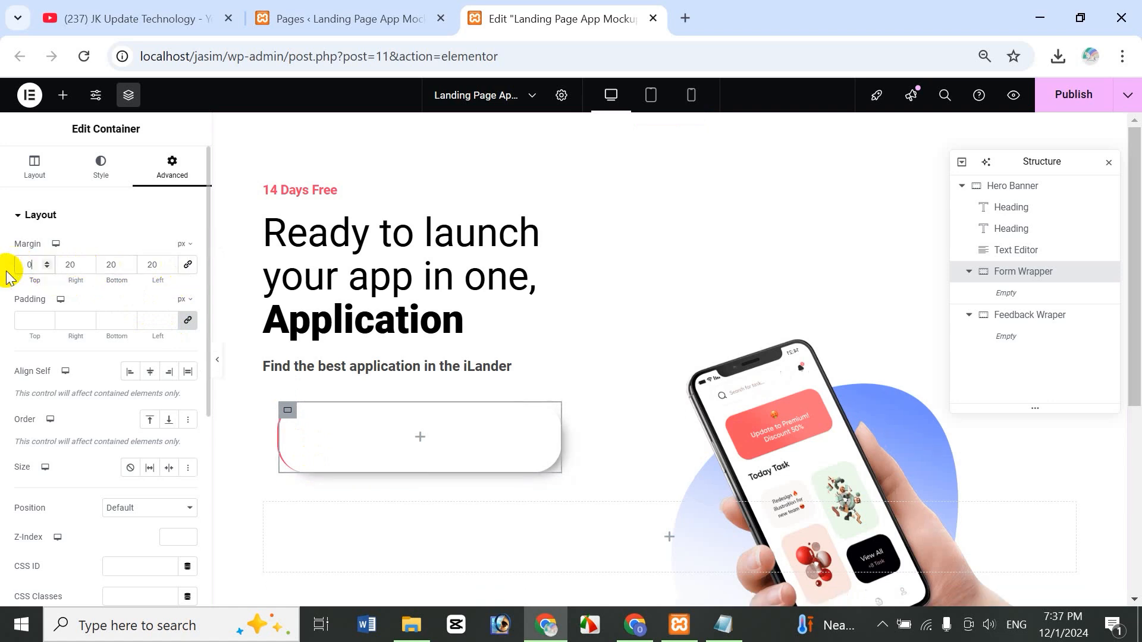
{"action": "double_click", "coordinate": [77, 264]}
{"action": "type", "text": "0"}
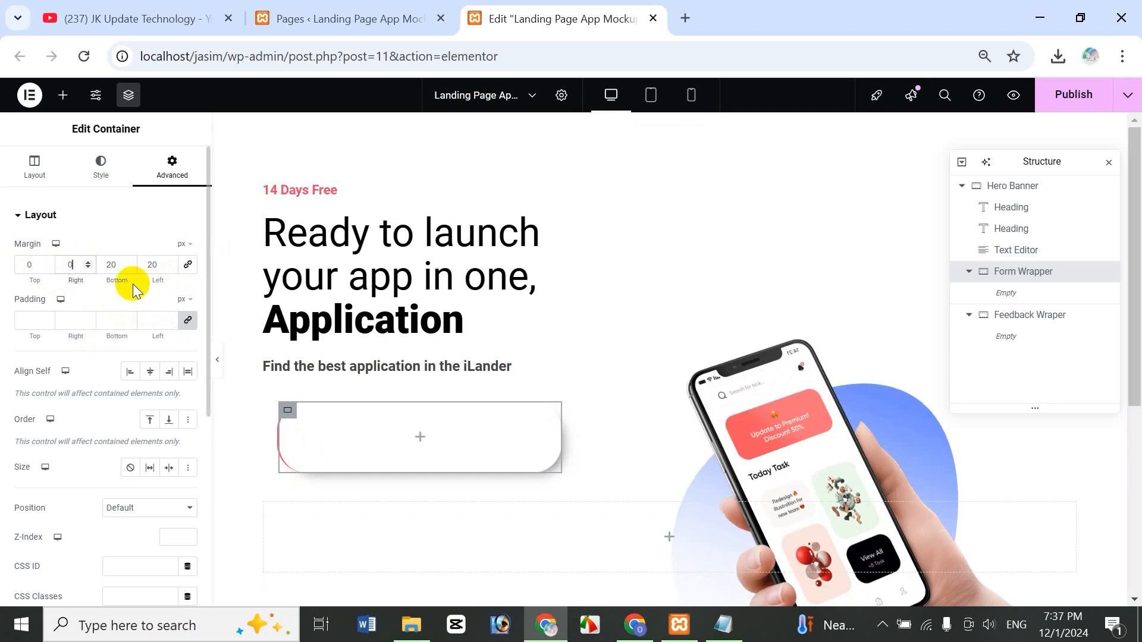
{"action": "left_click_drag", "start_coordinate": [156, 265], "coordinate": [138, 259]}
{"action": "type", "text": "0"}
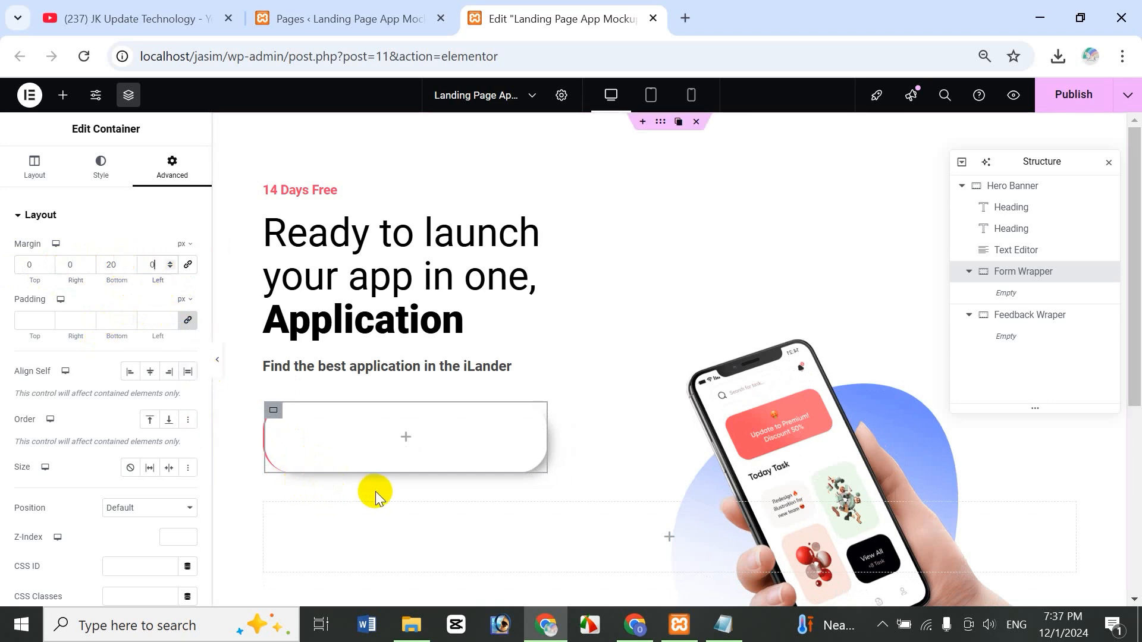
- Enter 10 as the linked padding value for Form Wrapper
{"action": "left_click", "coordinate": [39, 329]}
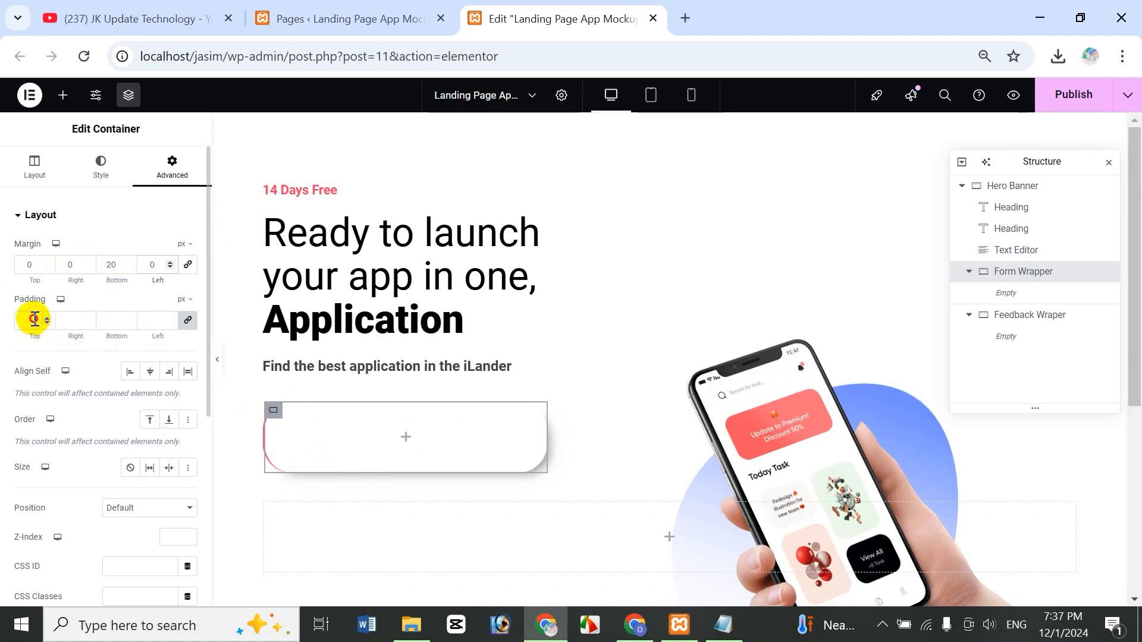
{"action": "type", "text": "20"}
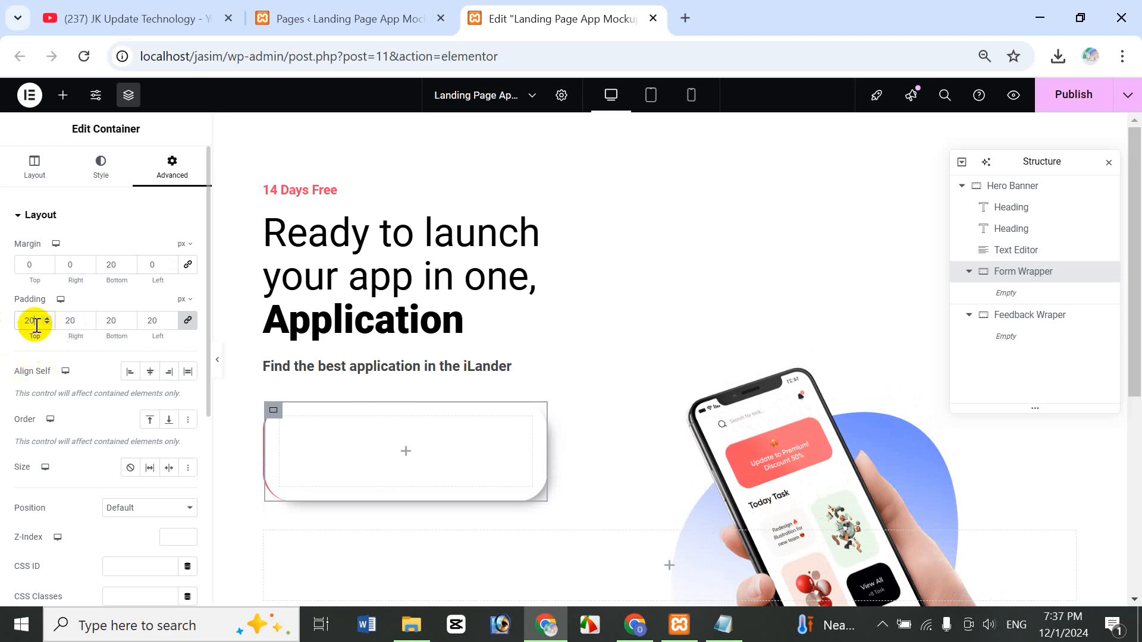
{"action": "type", "text": "10"}
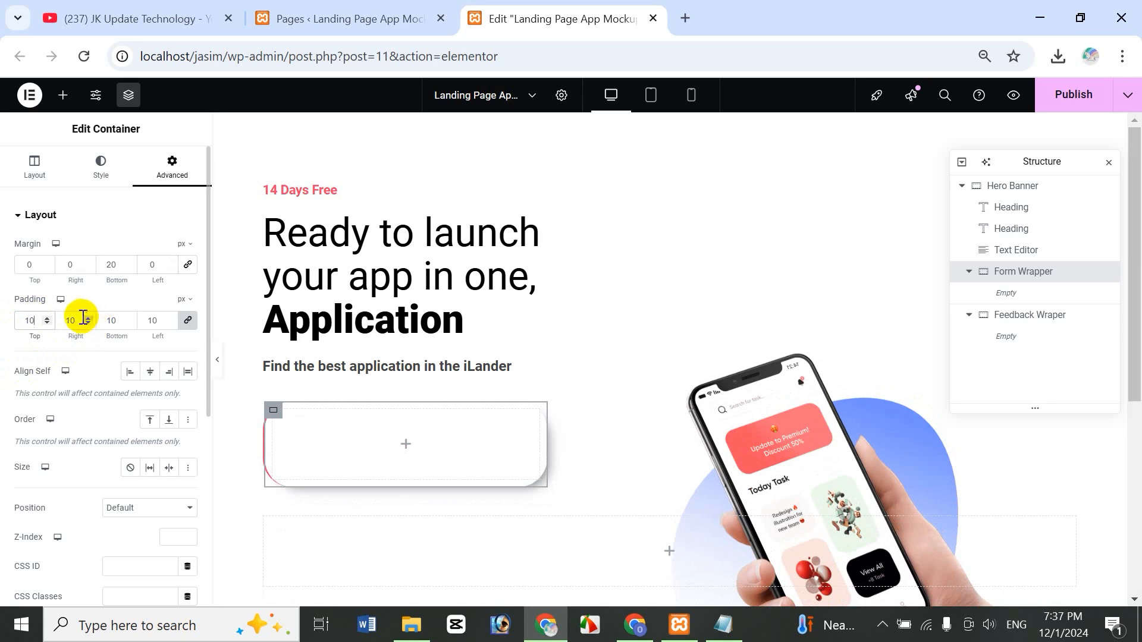
{"action": "left_click_drag", "start_coordinate": [79, 320], "coordinate": [45, 324]}
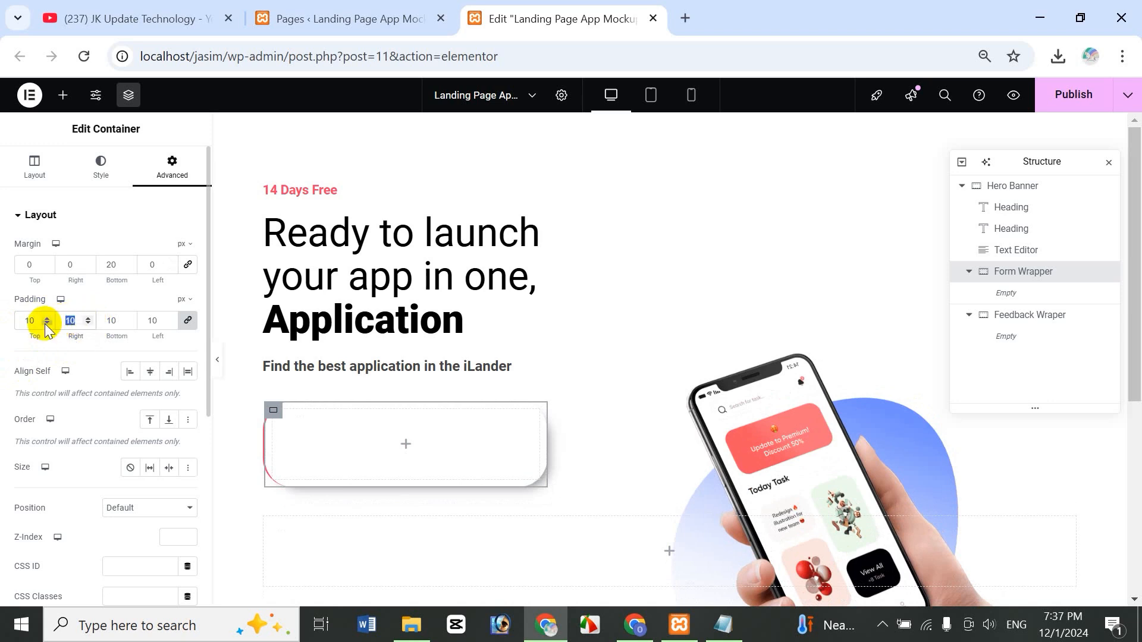
{"action": "type", "text": "0"}
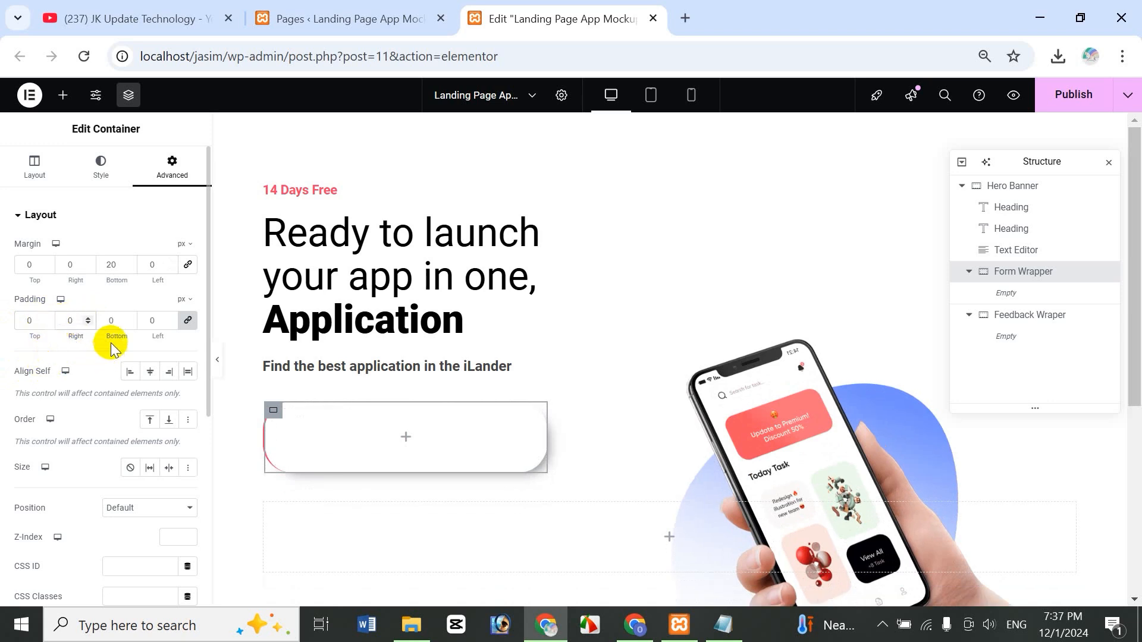
{"action": "left_click_drag", "start_coordinate": [123, 317], "coordinate": [109, 319]}
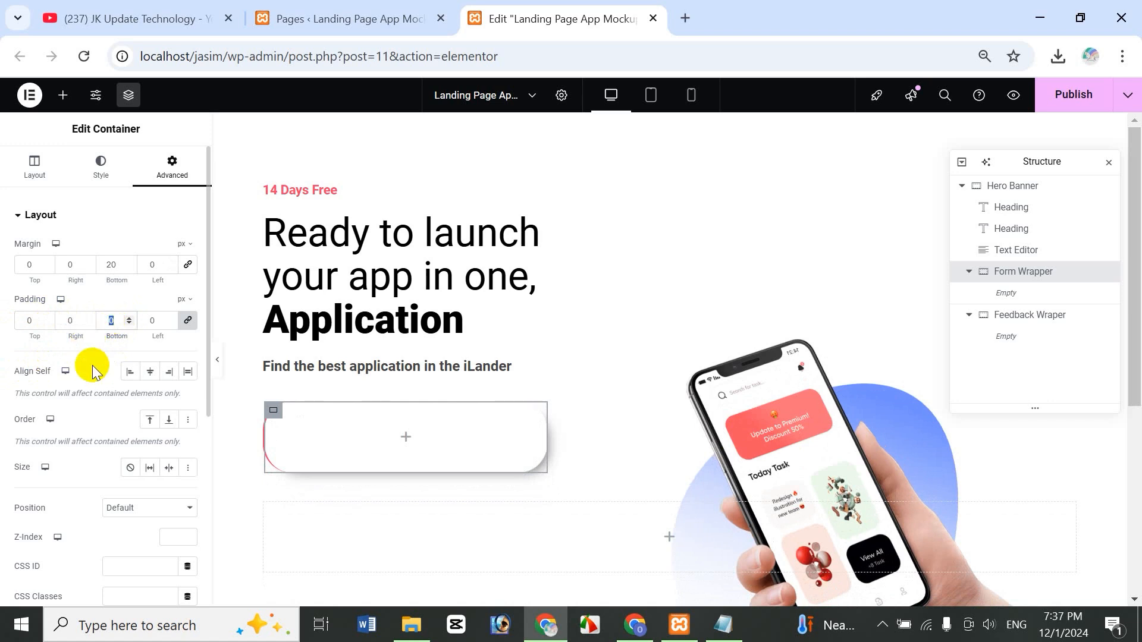
{"action": "type", "text": "20"}
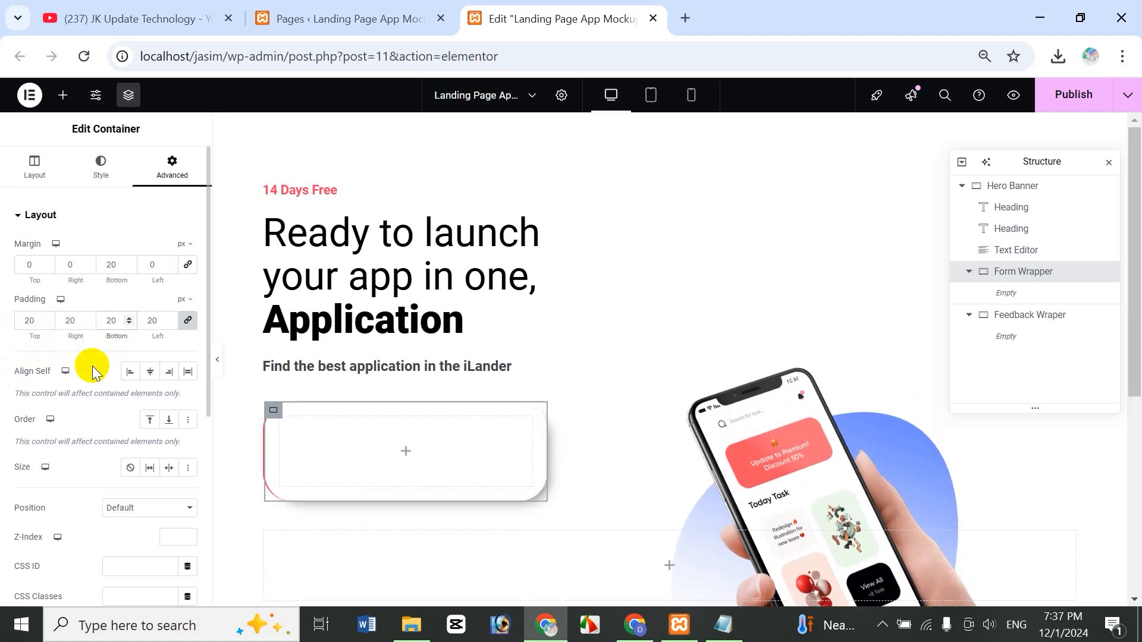
{"action": "key", "text": "Up"}
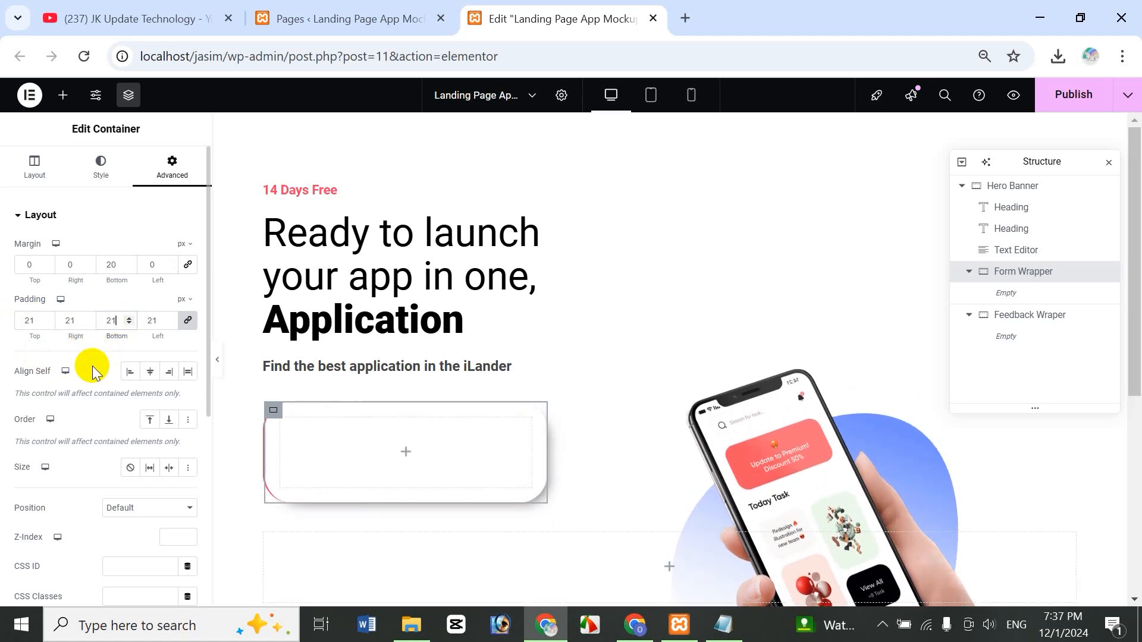
{"action": "key", "text": "BackSpace"}
{"action": "key", "text": "BackSpace"}
{"action": "type", "text": "10"}
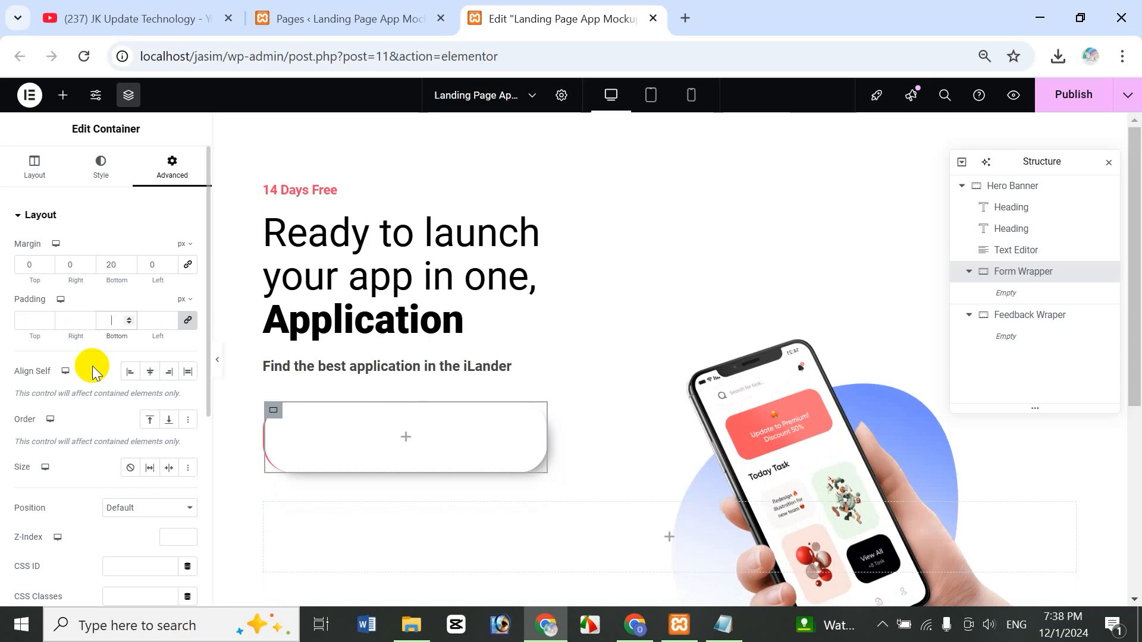
- Unlink the padding and set right and left to 0, keeping 10 top and bottom
{"action": "left_click", "coordinate": [186, 324]}
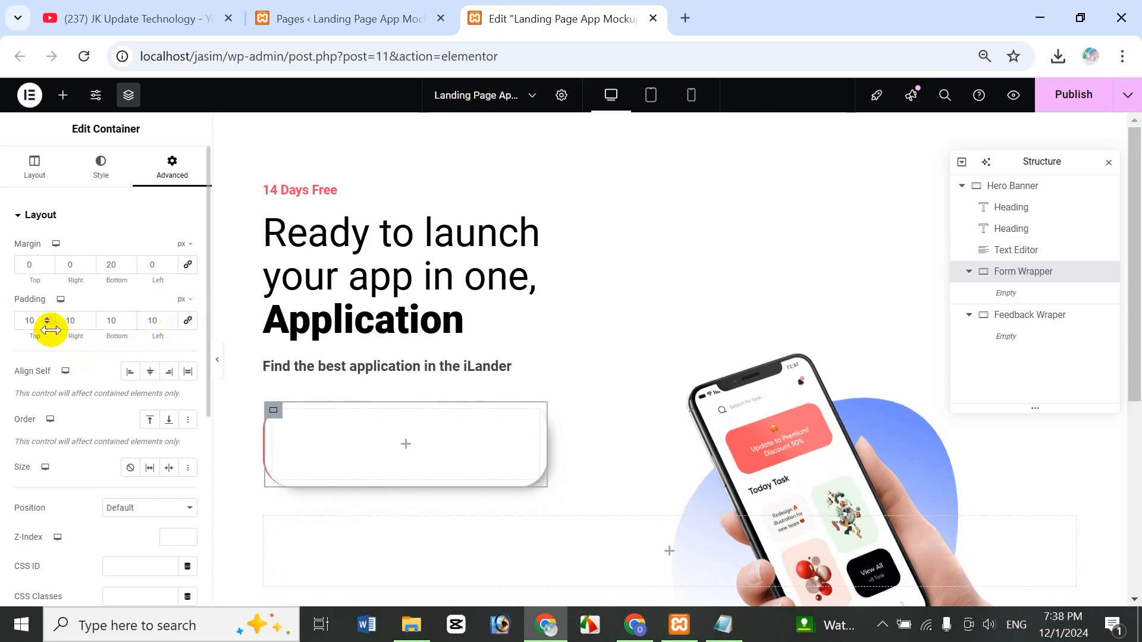
{"action": "left_click_drag", "start_coordinate": [34, 324], "coordinate": [2, 319]}
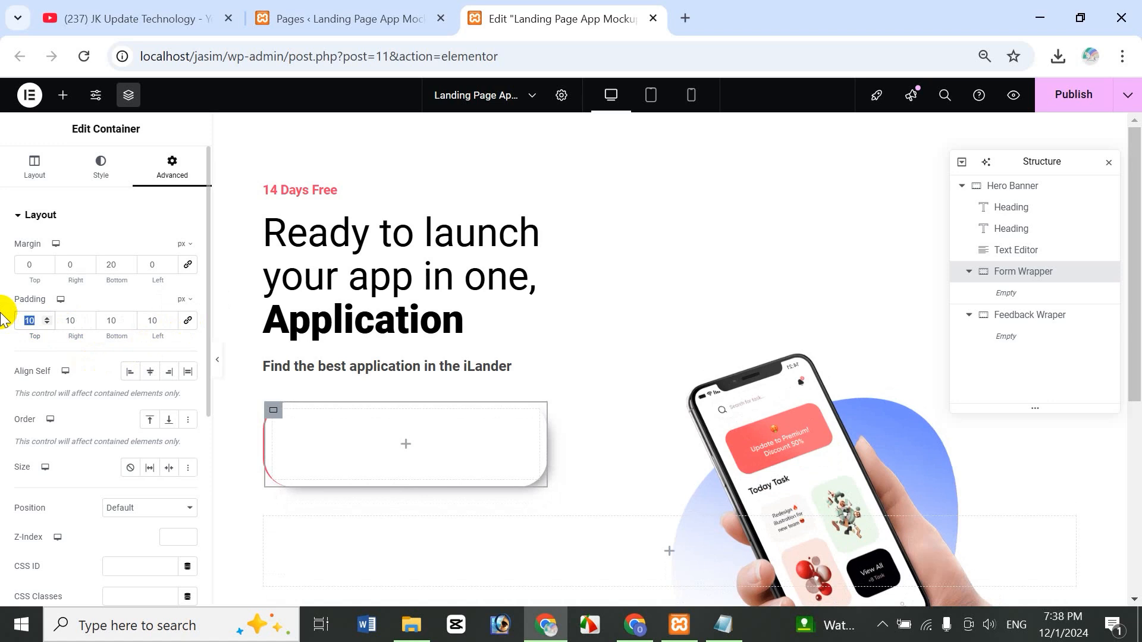
{"action": "left_click_drag", "start_coordinate": [78, 321], "coordinate": [65, 323]}
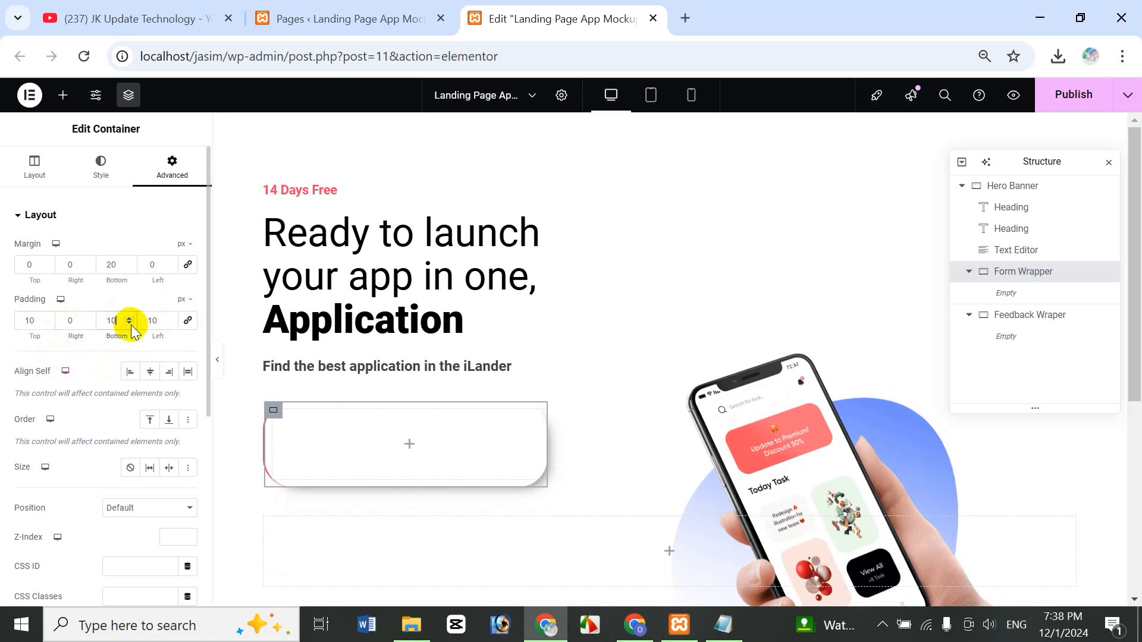
{"action": "left_click_drag", "start_coordinate": [158, 320], "coordinate": [130, 326]}
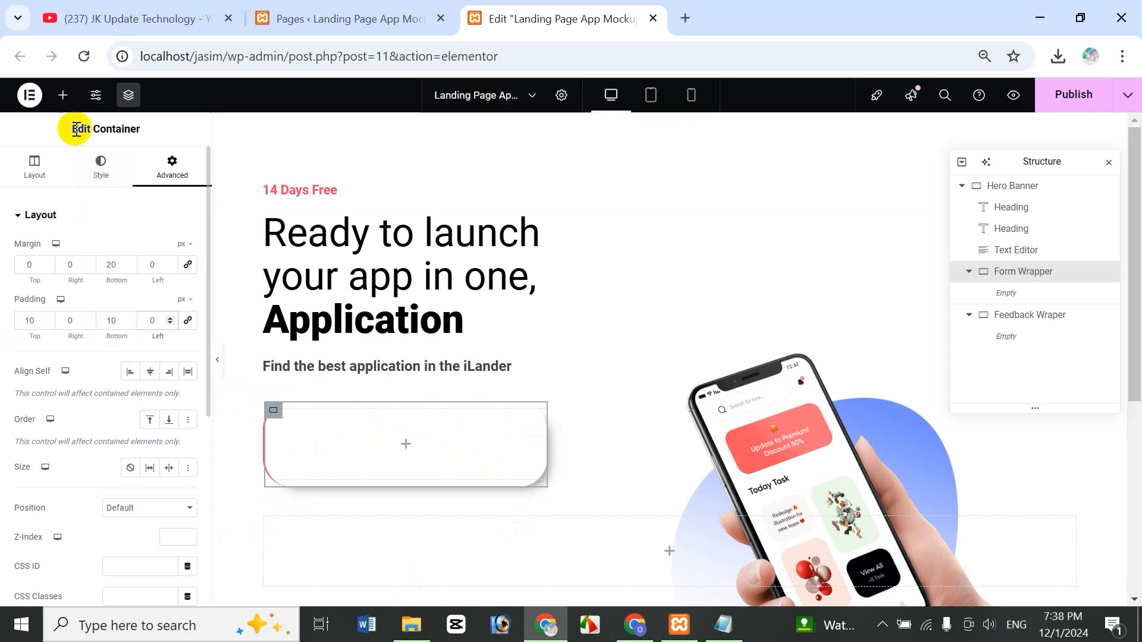
- Search for the Form widget and drop it into the Form Wrapper
{"action": "left_click", "coordinate": [63, 96]}
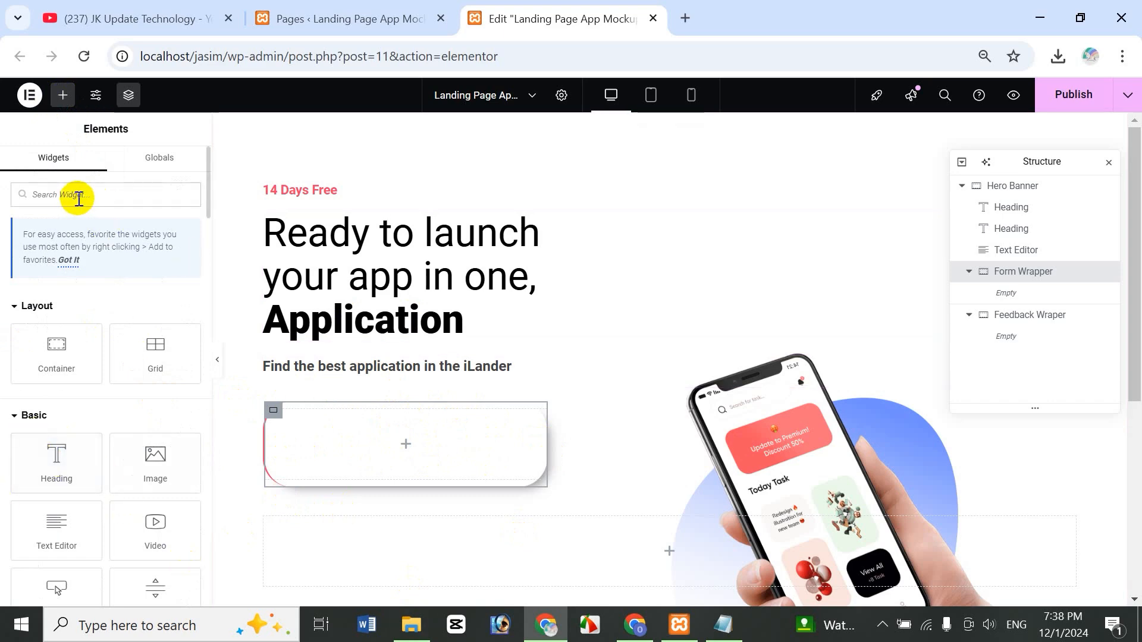
{"action": "type", "text": "form"}
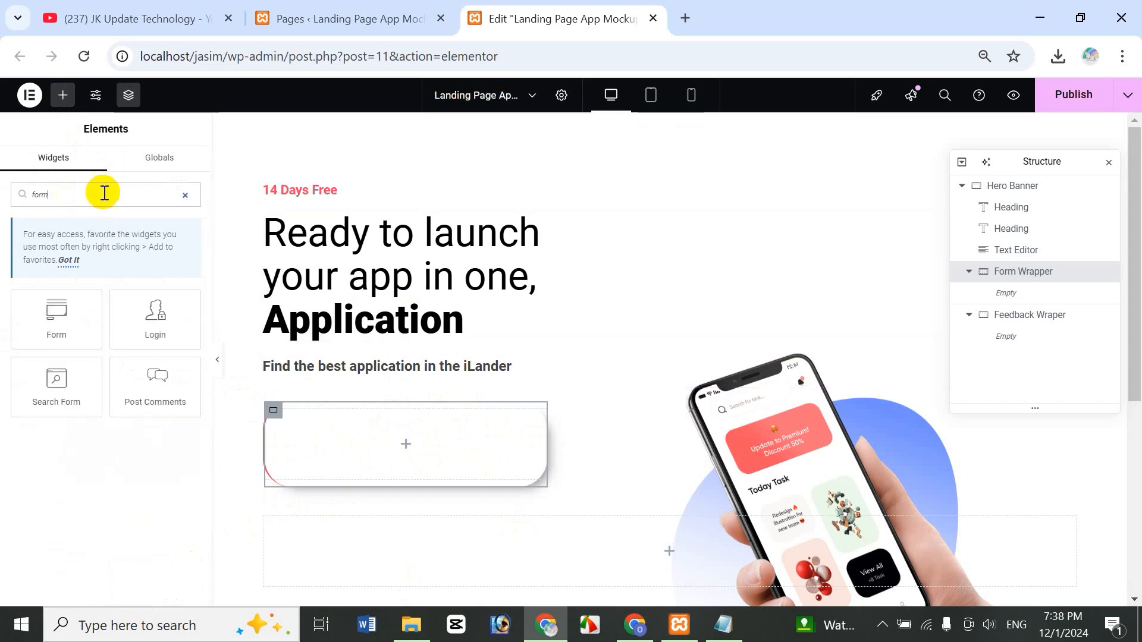
{"action": "left_click_drag", "start_coordinate": [79, 302], "coordinate": [408, 447]}
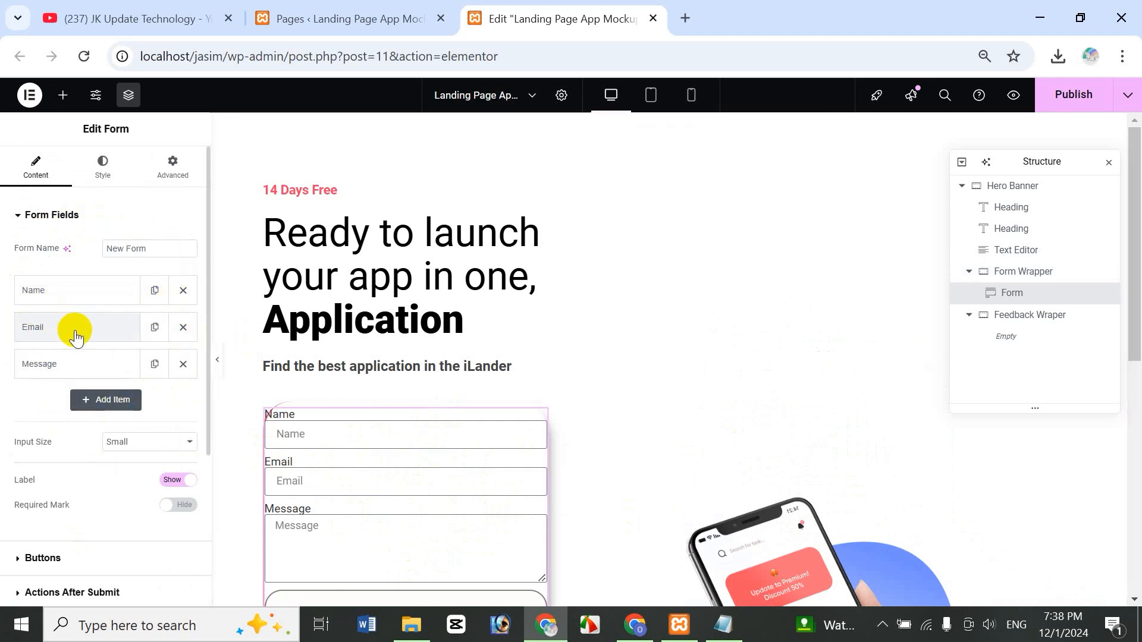
- Remove the Message and Name fields, delete the Email label and enter an example address placeholder
{"action": "left_click", "coordinate": [184, 364]}
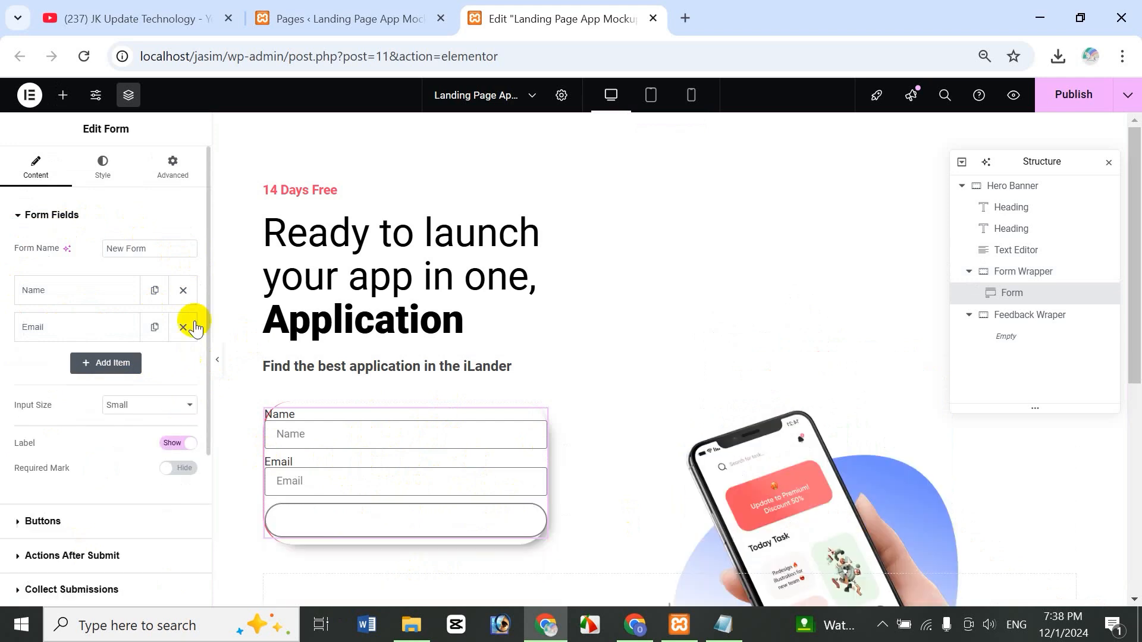
{"action": "left_click", "coordinate": [183, 291]}
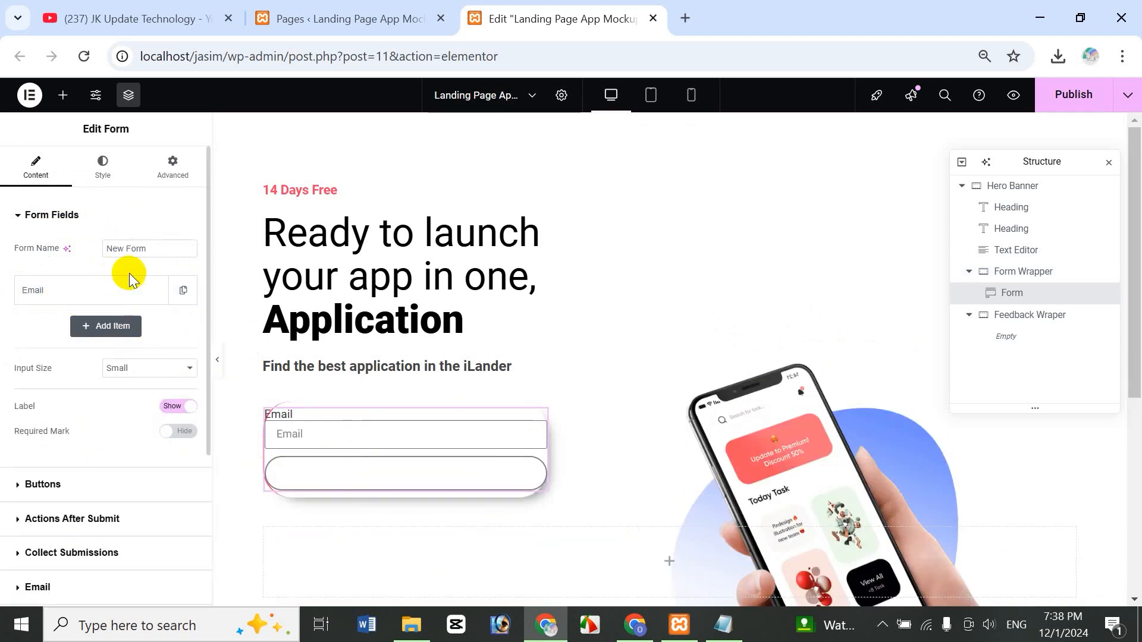
{"action": "left_click", "coordinate": [55, 299]}
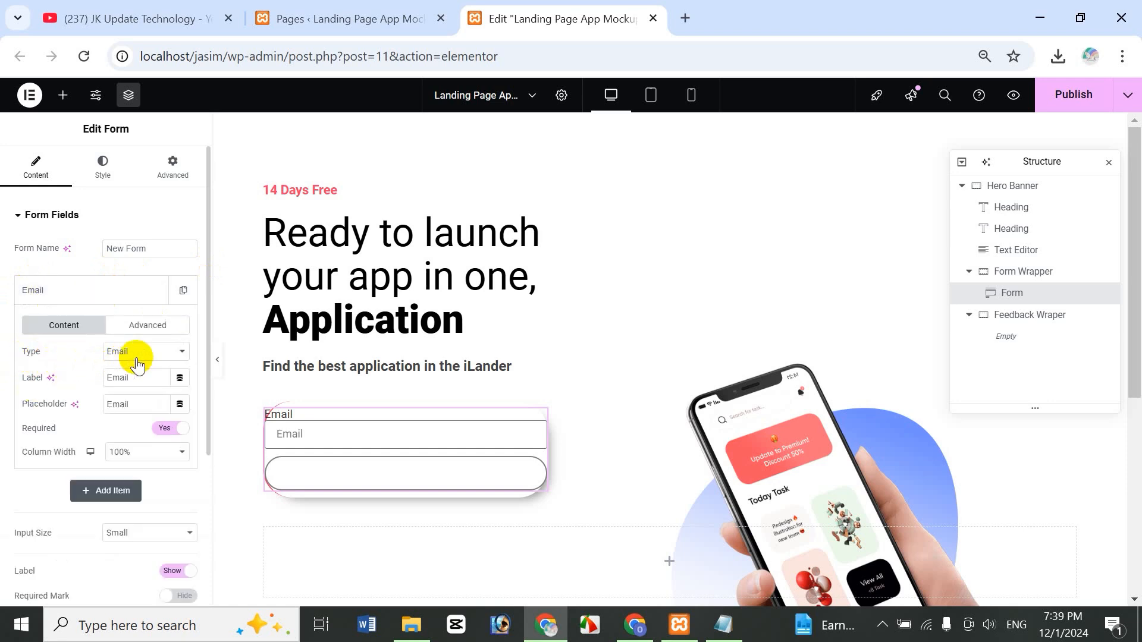
{"action": "left_click_drag", "start_coordinate": [143, 379], "coordinate": [70, 384]}
{"action": "key", "text": "BackSpace"}
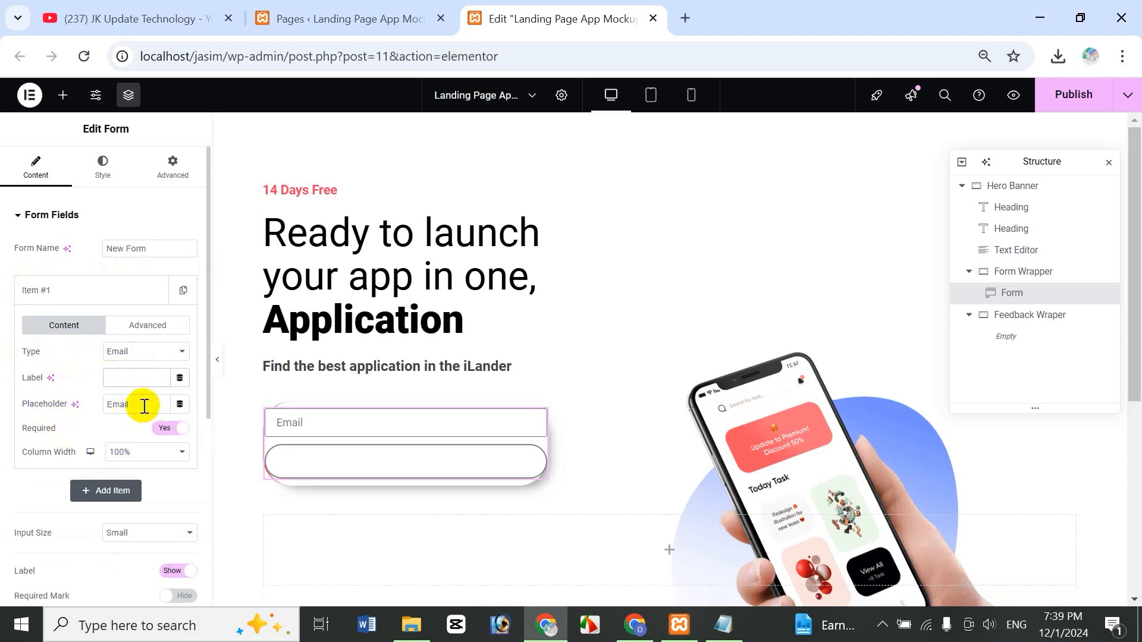
{"action": "left_click", "coordinate": [110, 401]}
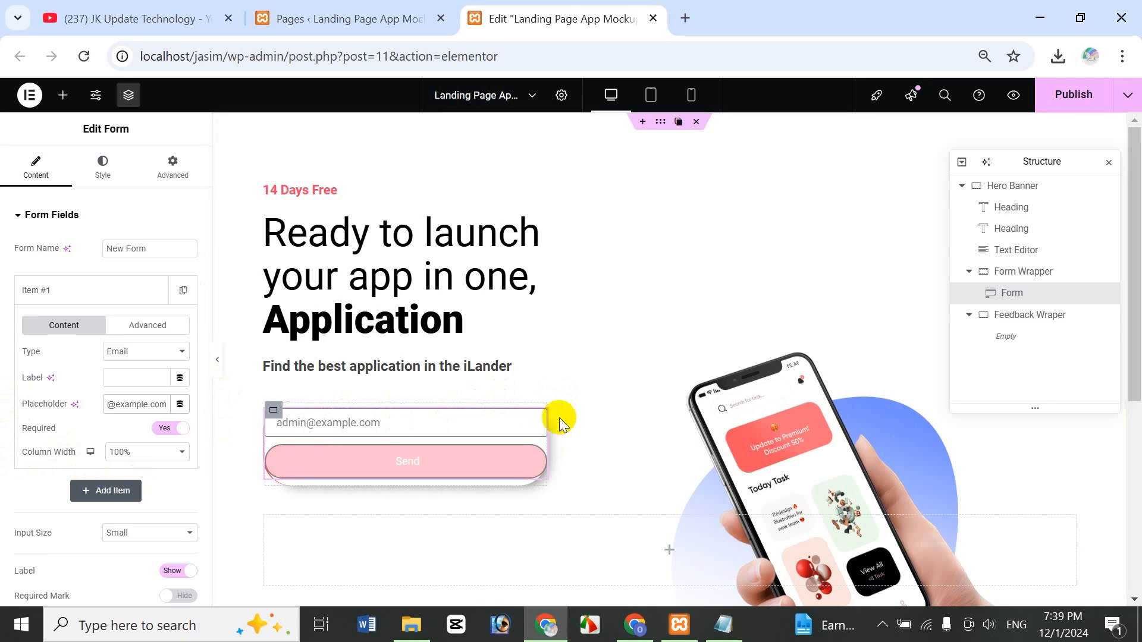
{"action": "left_click", "coordinate": [443, 467]}
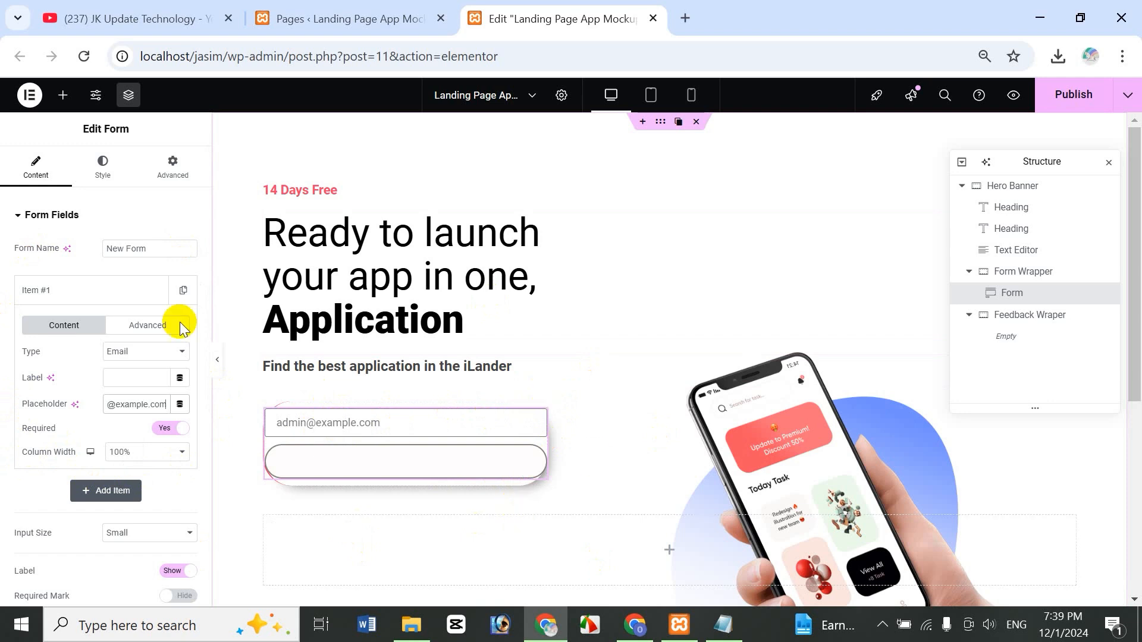
- Set the email field's column width to 80%
{"action": "left_click", "coordinate": [157, 458]}
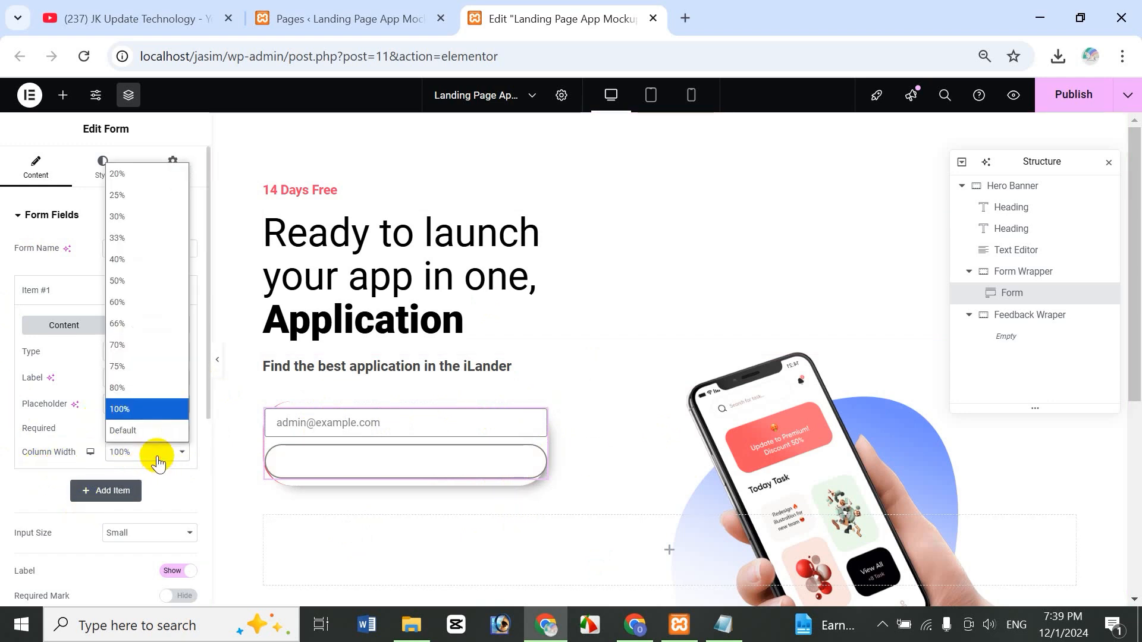
{"action": "left_click", "coordinate": [144, 390]}
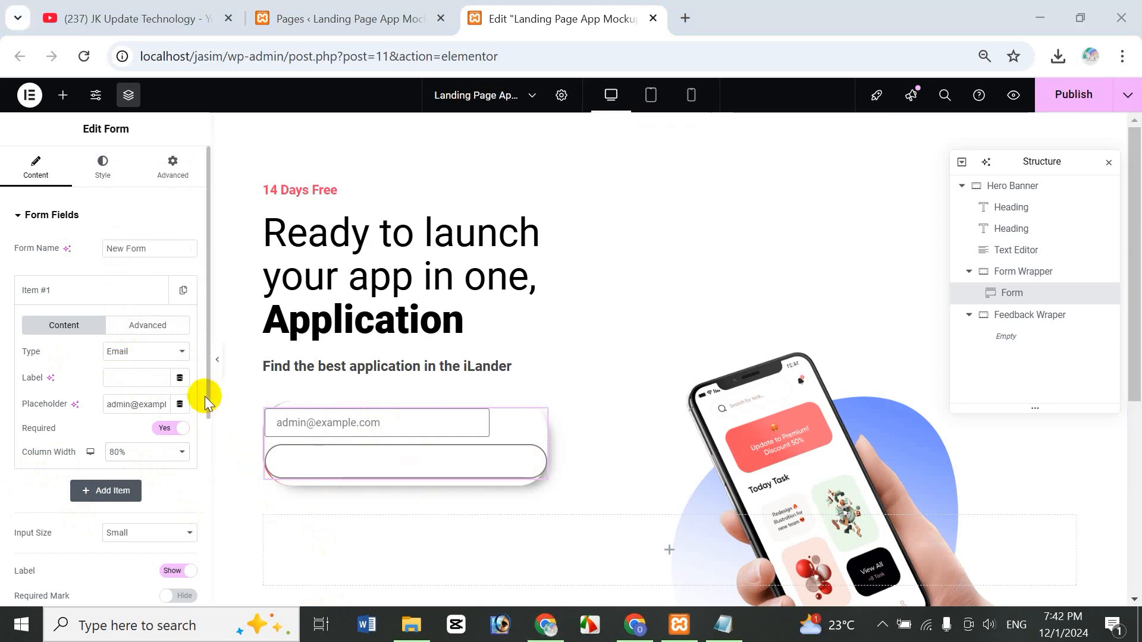
{"action": "scroll", "coordinate": [209, 452], "scroll_direction": "down", "scroll_amount": 3}
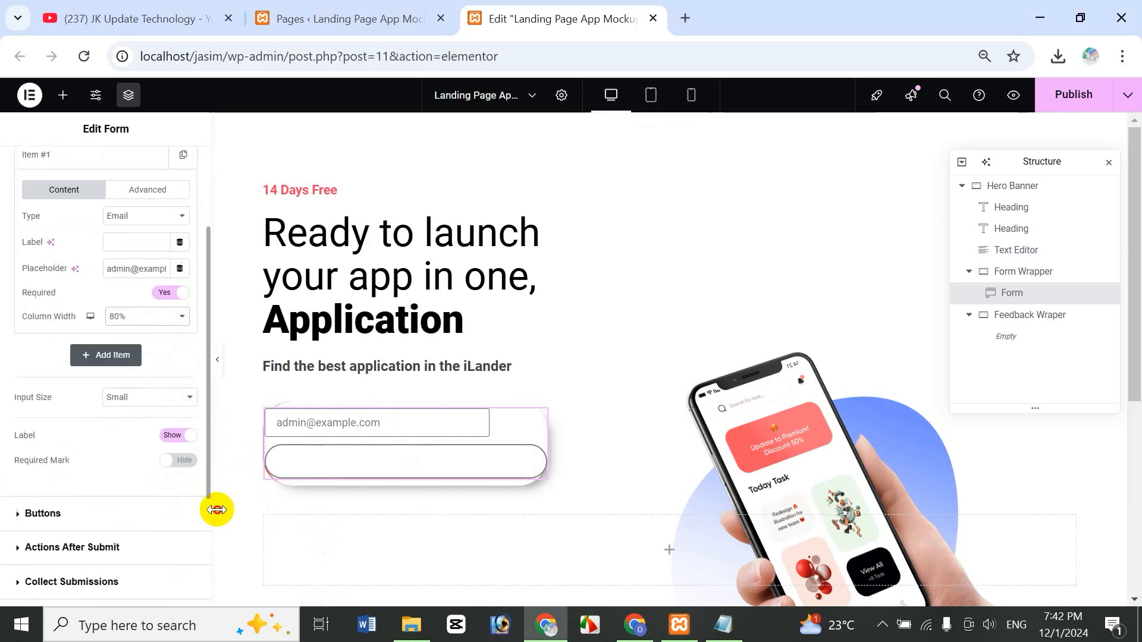
{"action": "left_click", "coordinate": [57, 498]}
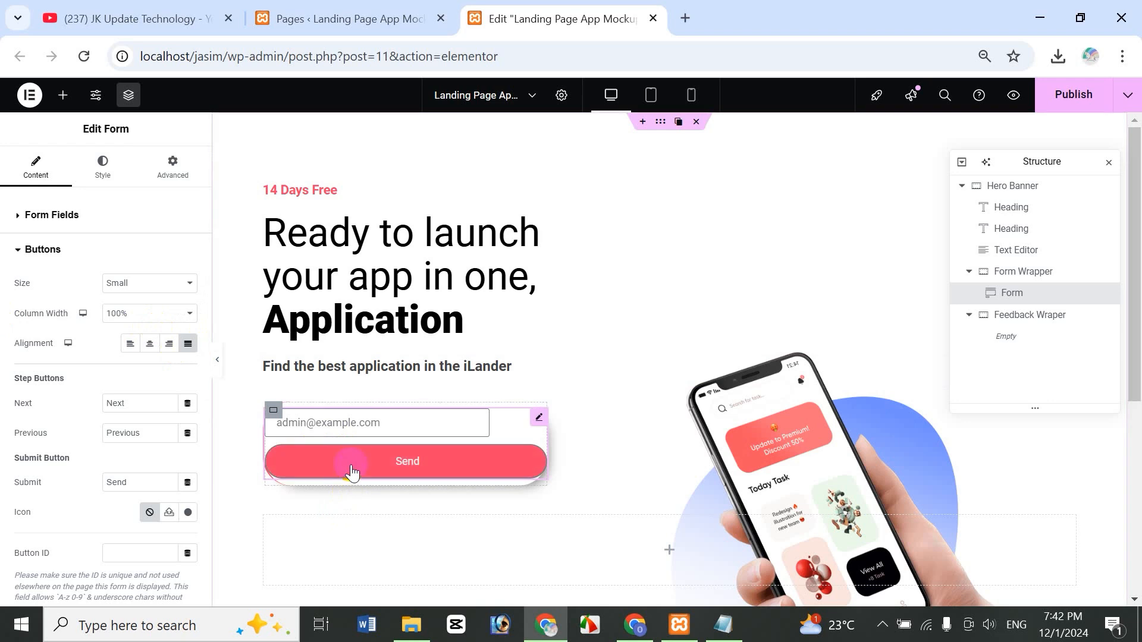
- Set the Send button's column width to 20% and open the Icon Library for its icon
{"action": "left_click", "coordinate": [148, 313]}
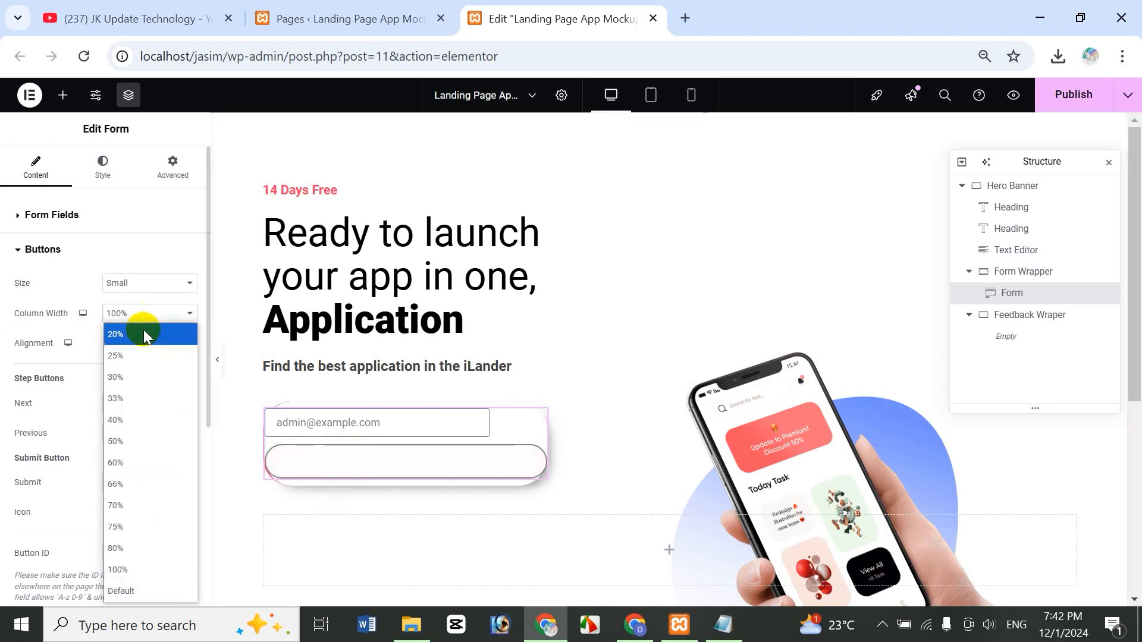
{"action": "left_click", "coordinate": [144, 331]}
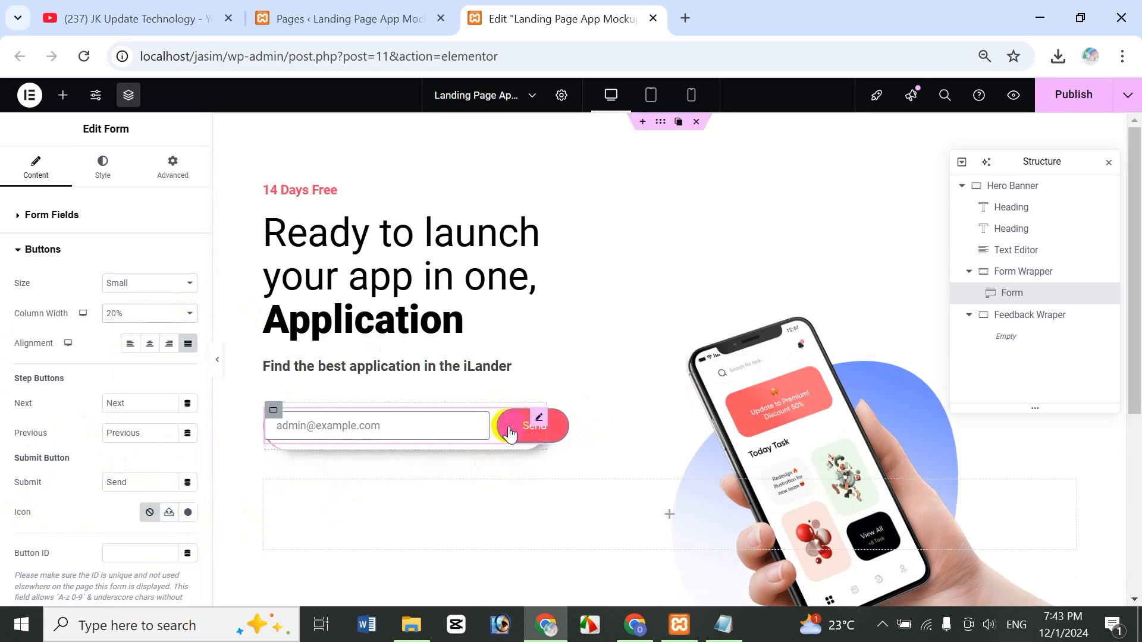
{"action": "left_click", "coordinate": [188, 513]}
- Insert the Arrow right icon on the submit button, position it After, and clear the Send text
{"action": "left_click", "coordinate": [586, 156]}
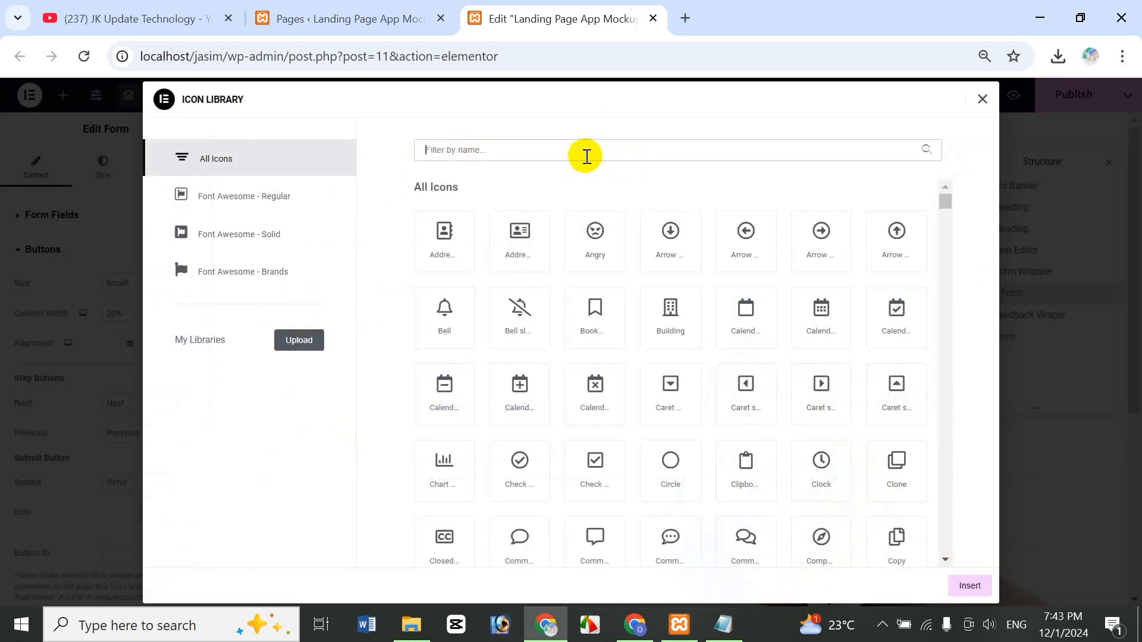
{"action": "type", "text": "arrow"}
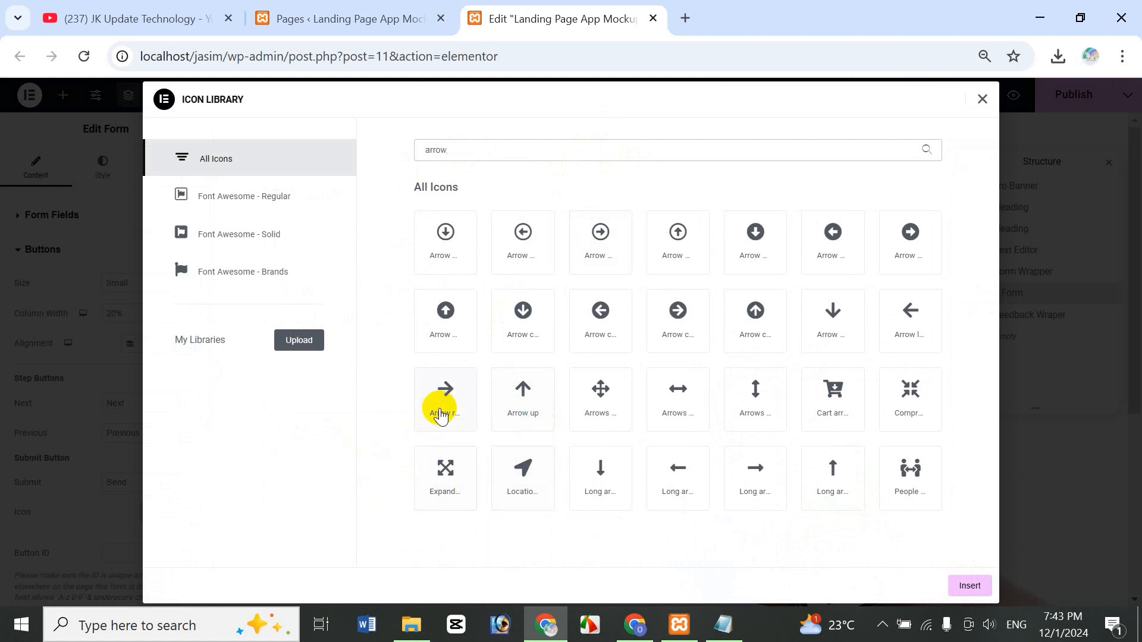
{"action": "left_click", "coordinate": [442, 409]}
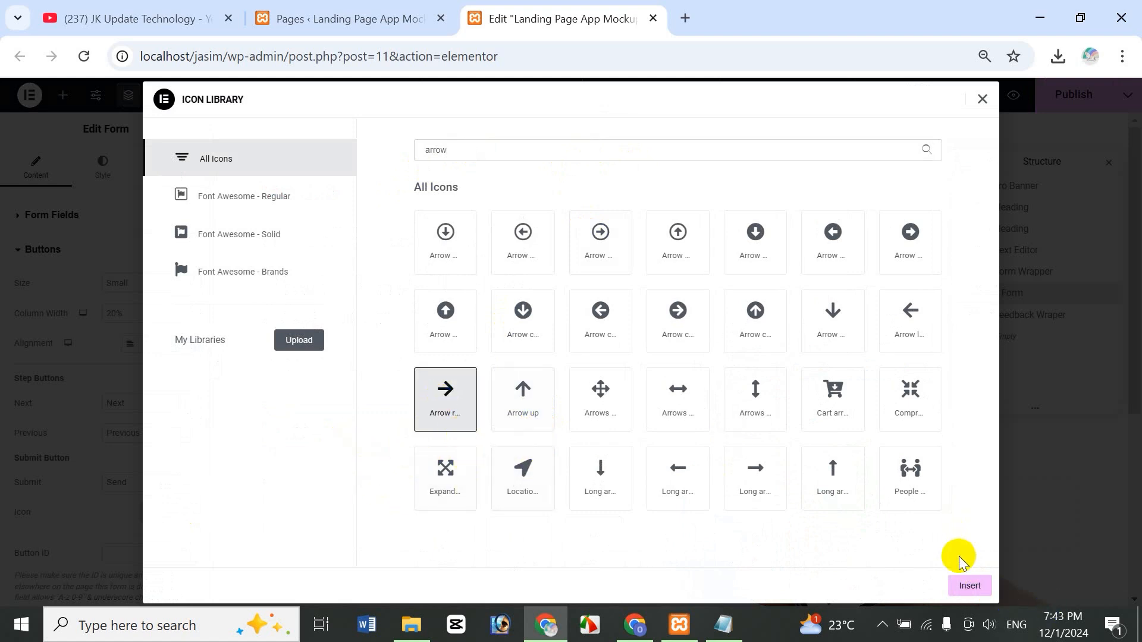
{"action": "left_click", "coordinate": [970, 586]}
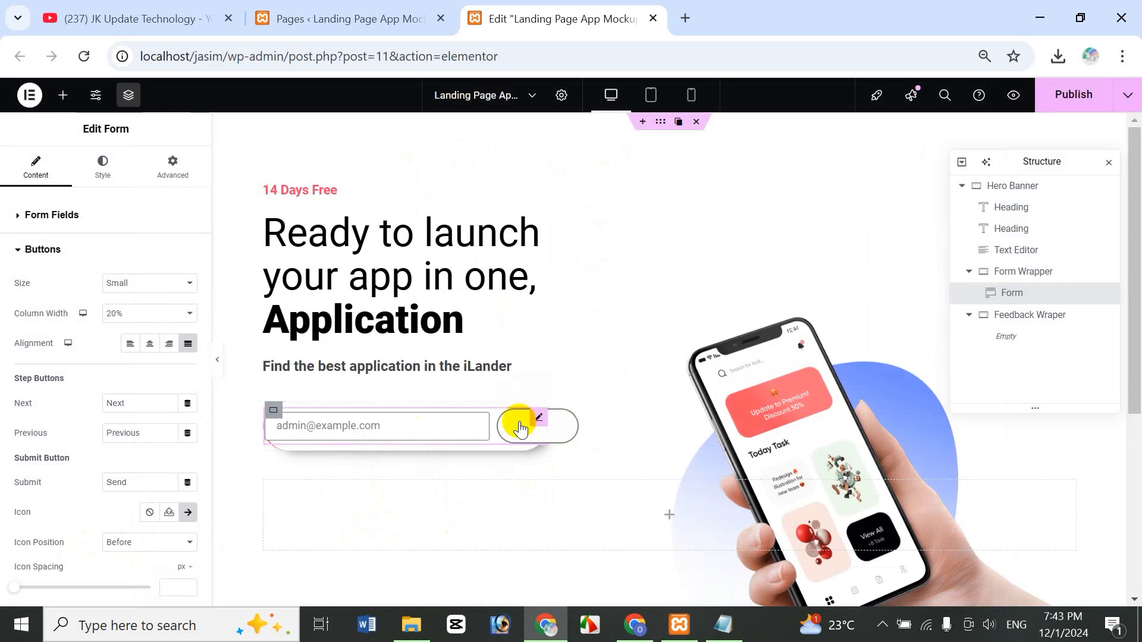
{"action": "left_click", "coordinate": [122, 543]}
{"action": "left_click", "coordinate": [134, 583]}
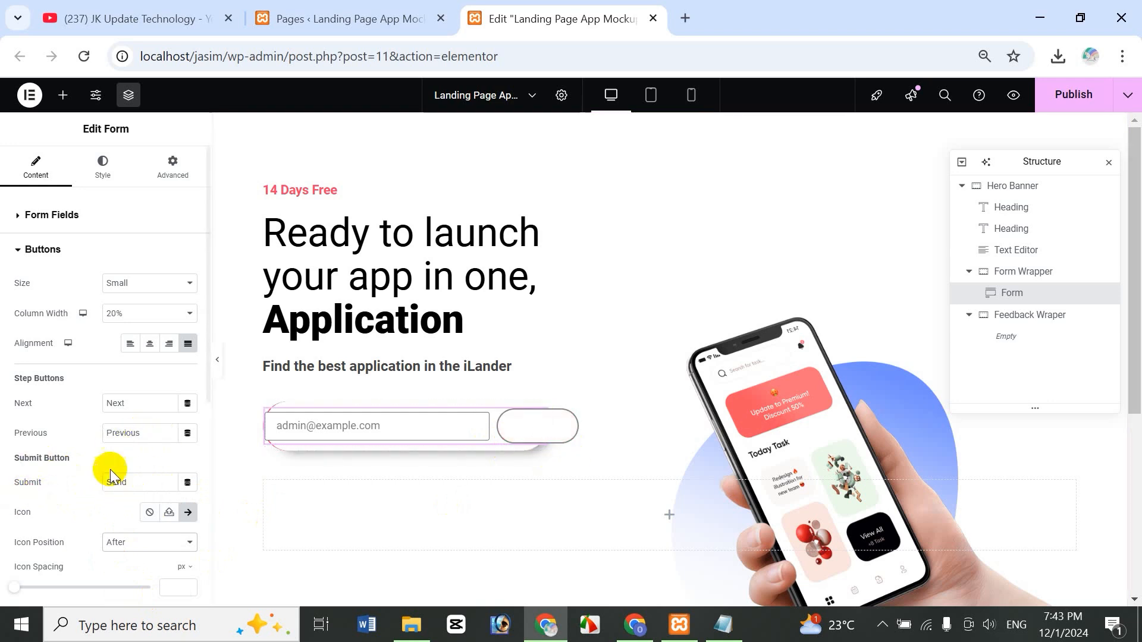
{"action": "double_click", "coordinate": [130, 483]}
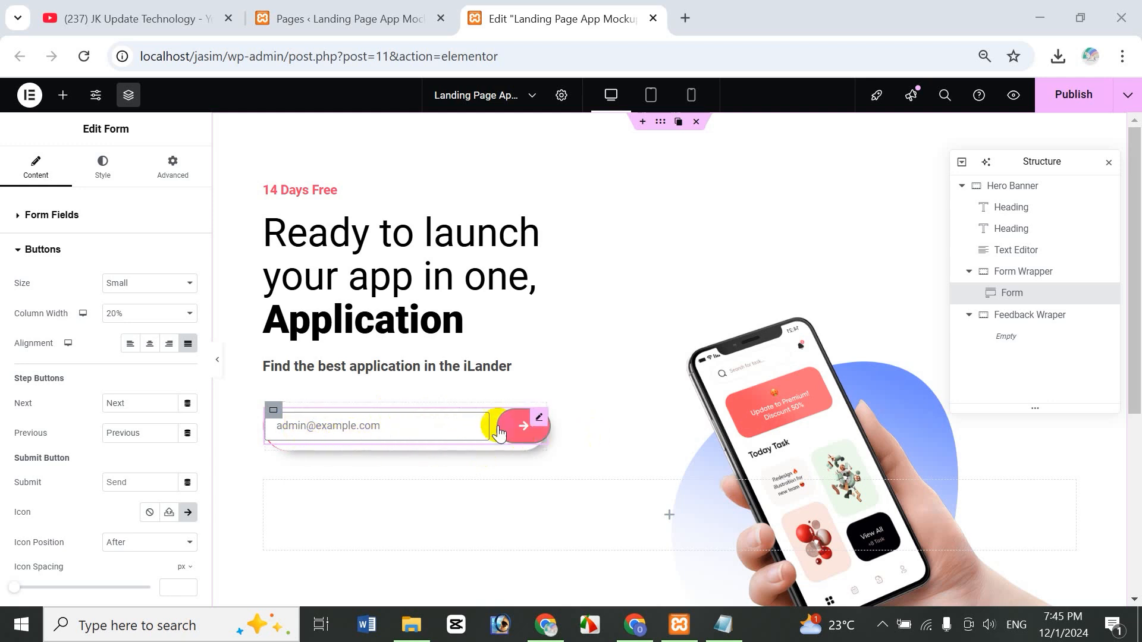
- Give the submit button a transparent normal background and a Brand Color arrow
{"action": "left_click", "coordinate": [104, 168]}
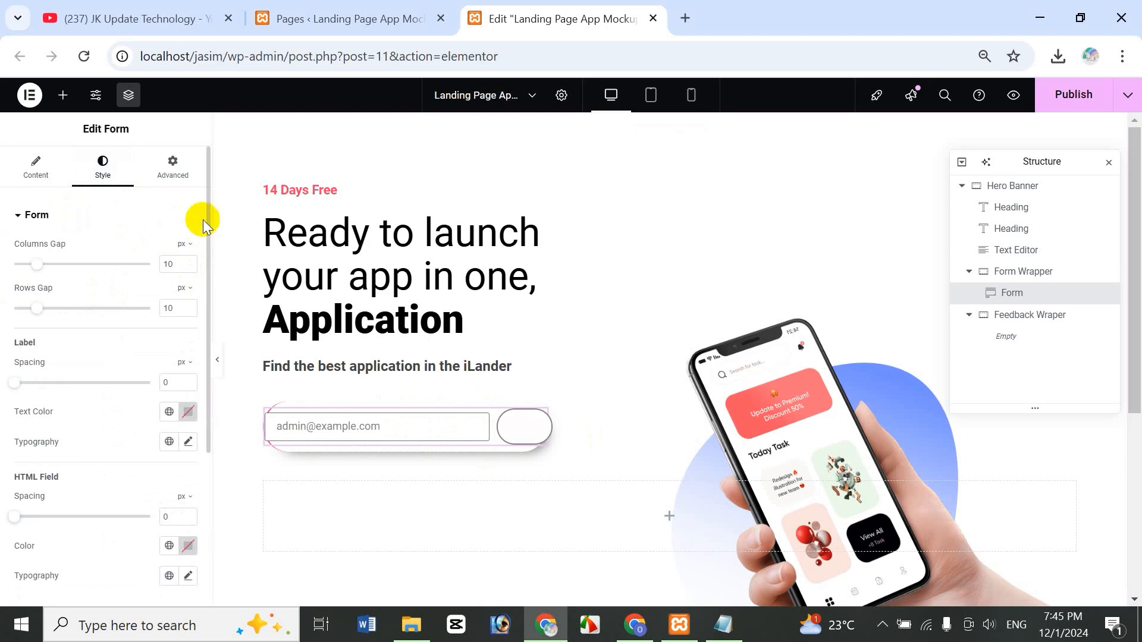
{"action": "left_click_drag", "start_coordinate": [208, 219], "coordinate": [209, 410]}
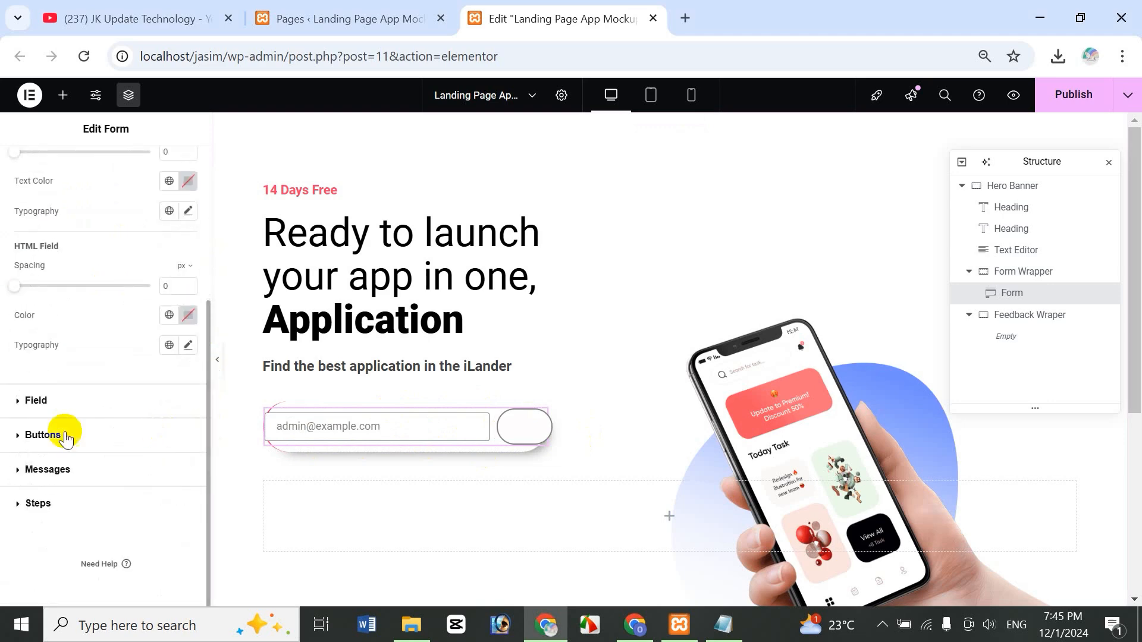
{"action": "left_click", "coordinate": [37, 400]}
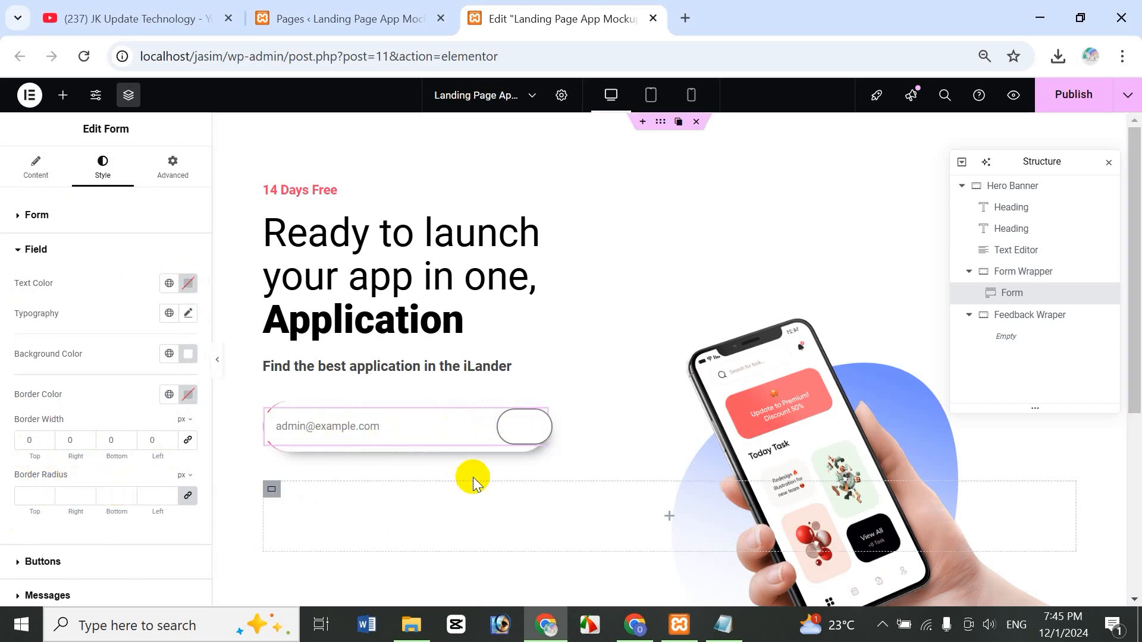
{"action": "left_click", "coordinate": [58, 553]}
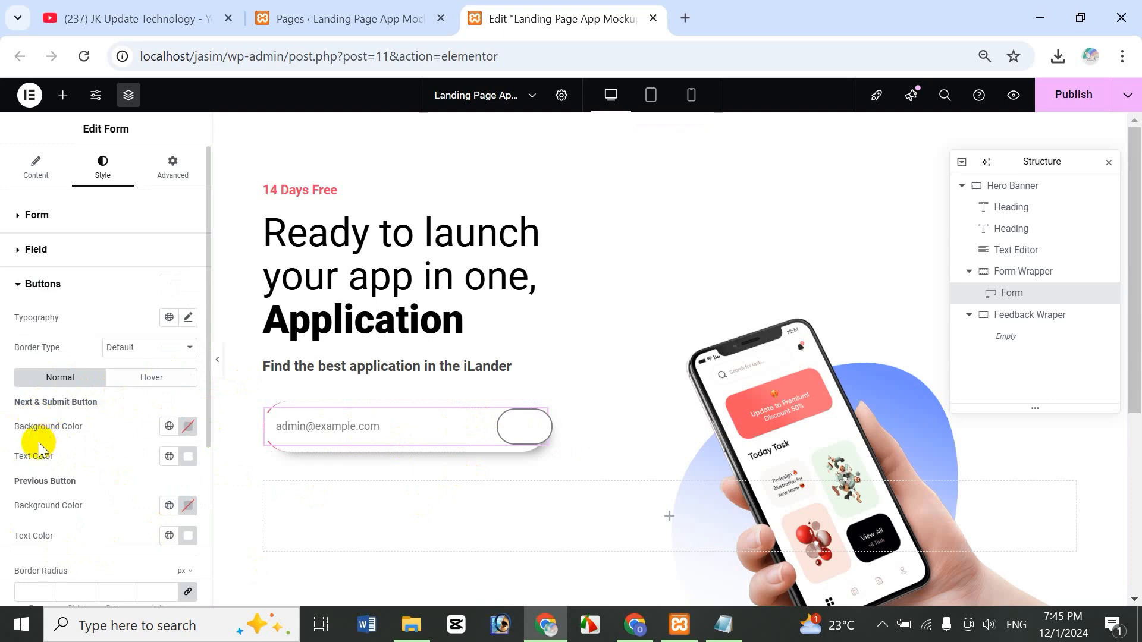
{"action": "left_click", "coordinate": [188, 427]}
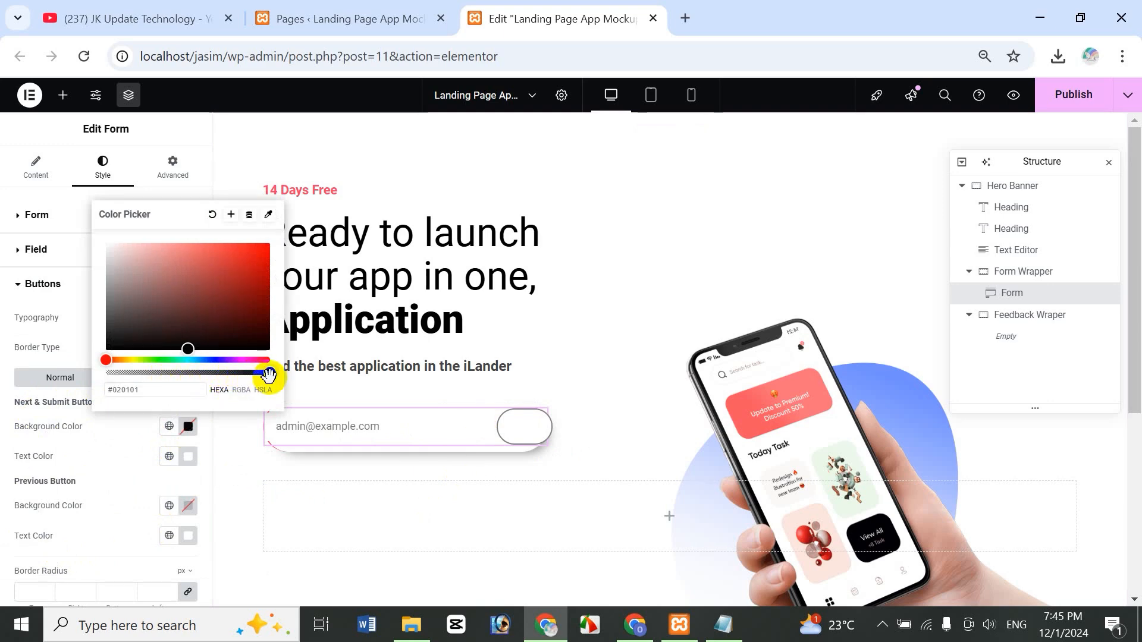
{"action": "left_click_drag", "start_coordinate": [267, 372], "coordinate": [105, 374]}
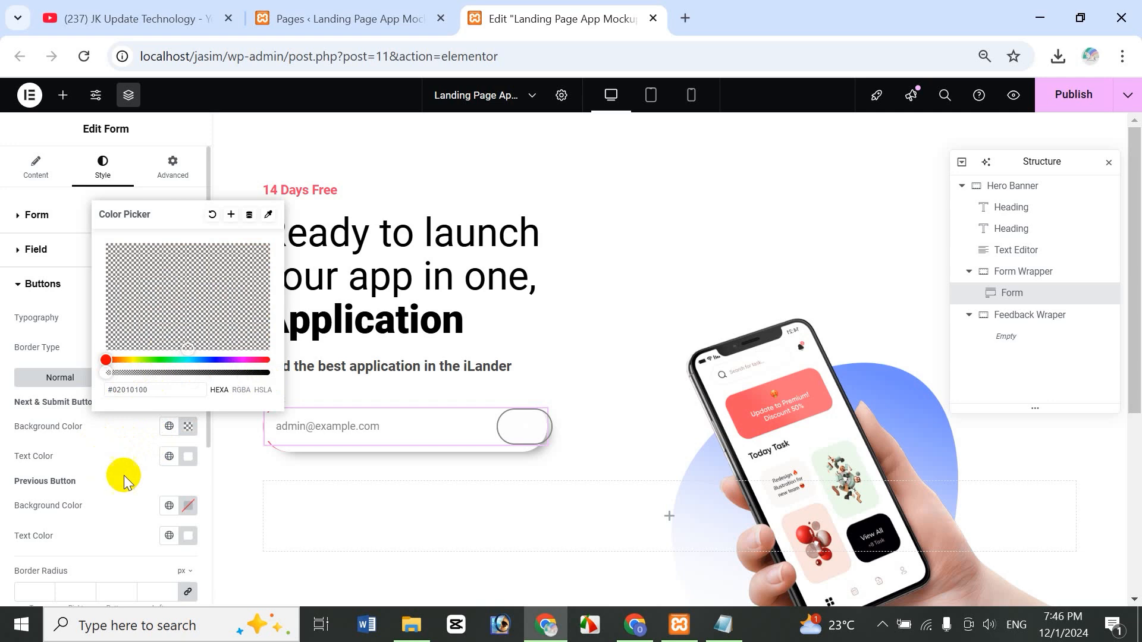
{"action": "left_click", "coordinate": [169, 457]}
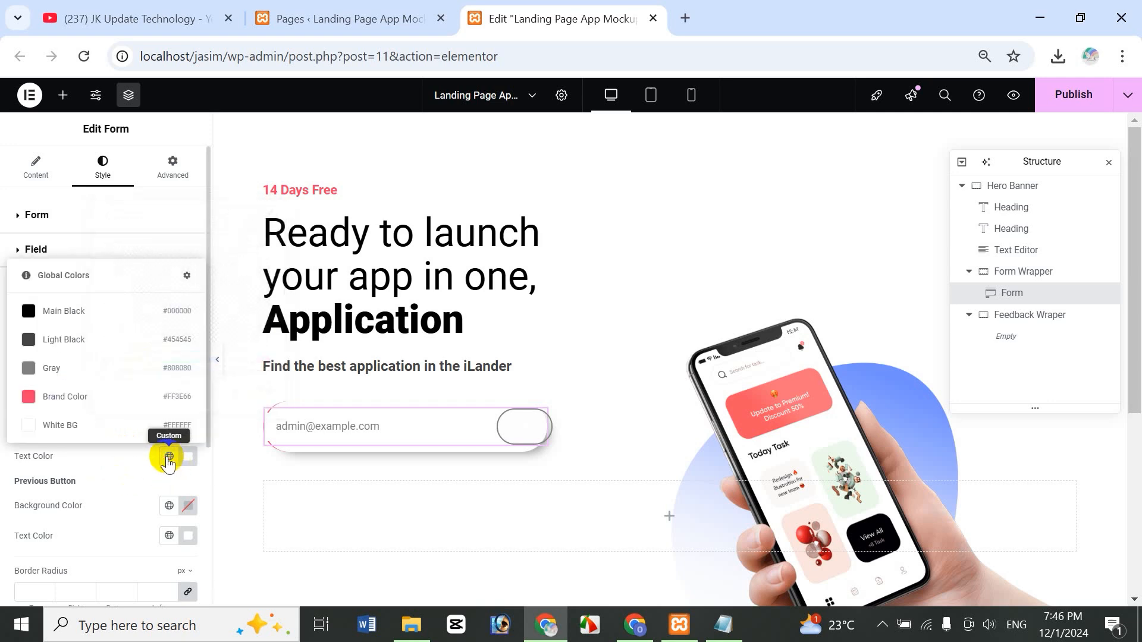
{"action": "left_click", "coordinate": [79, 398]}
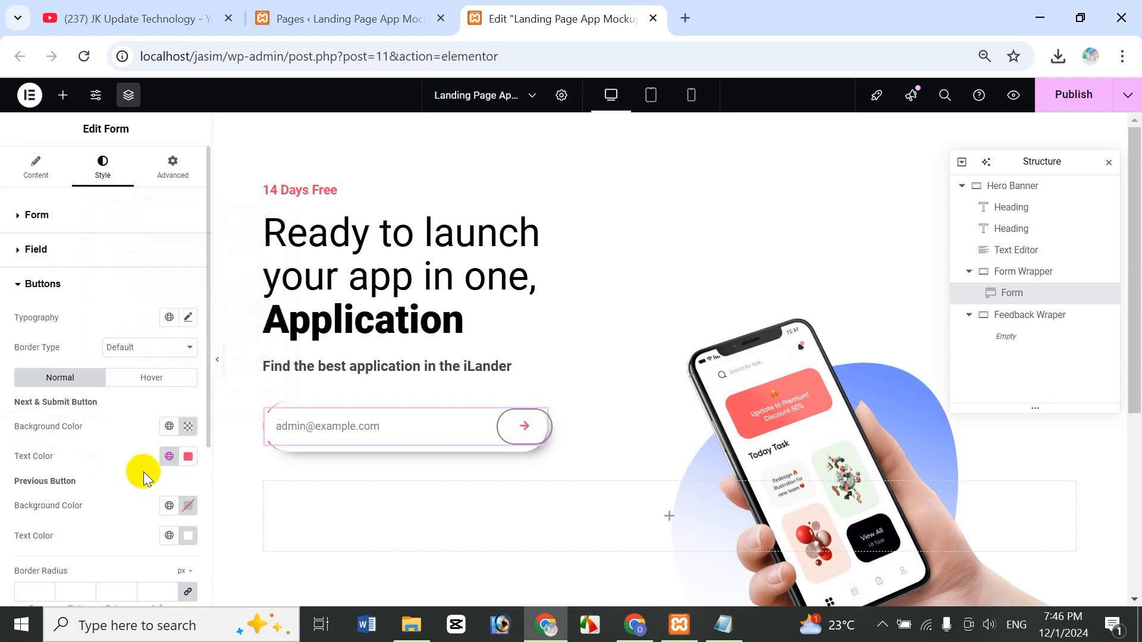
- Make the button's hover state match with a transparent background and Brand Color arrow
{"action": "left_click", "coordinate": [152, 378]}
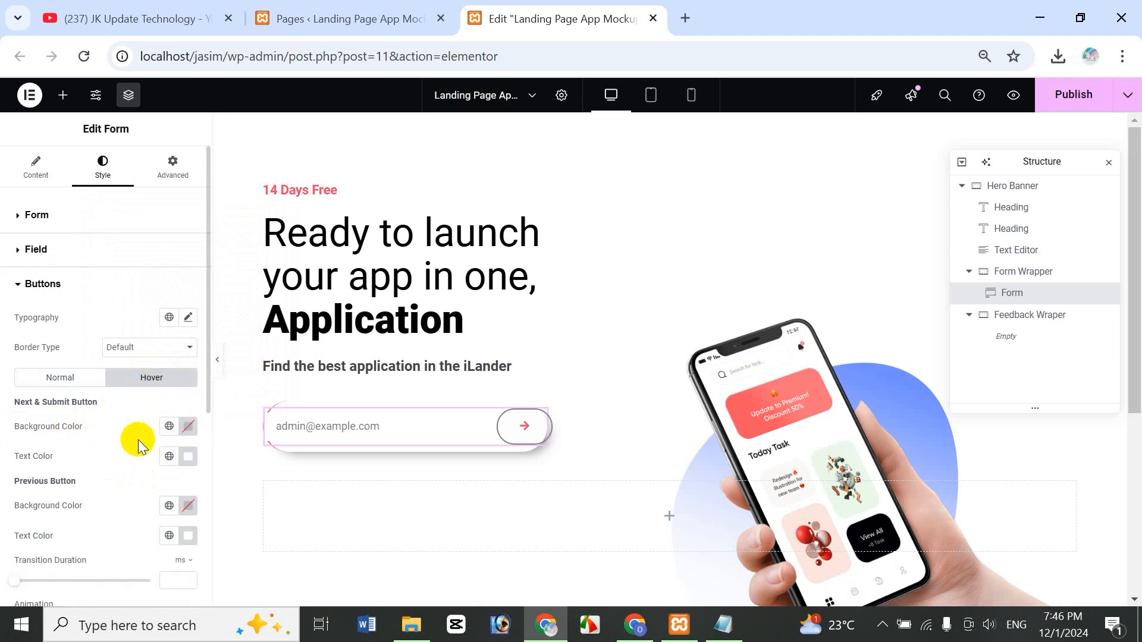
{"action": "left_click", "coordinate": [189, 430]}
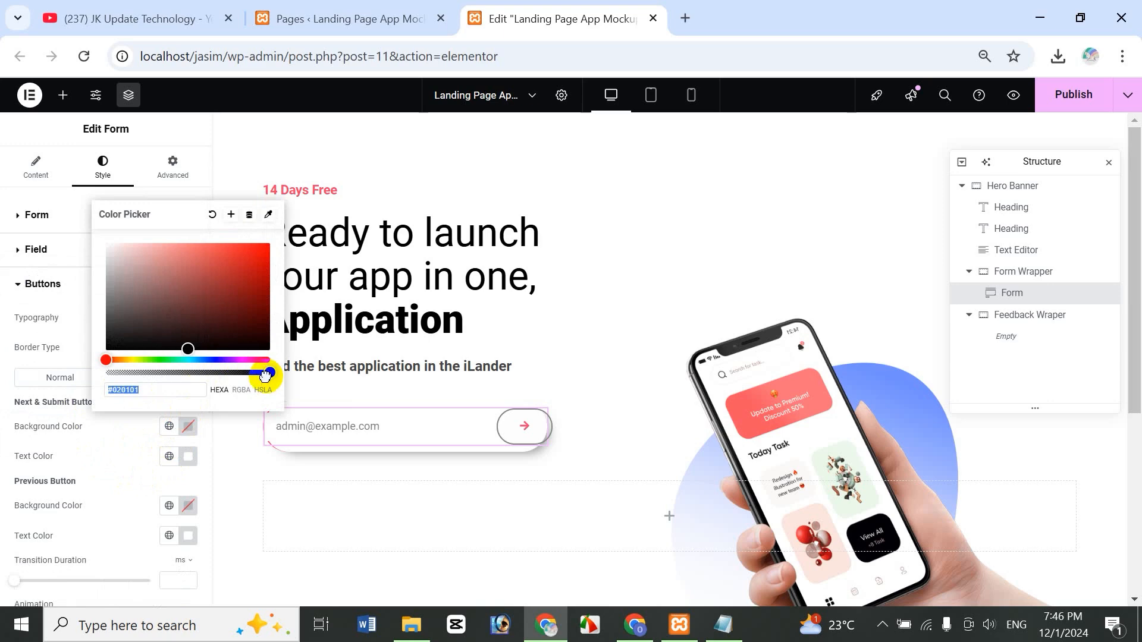
{"action": "left_click_drag", "start_coordinate": [265, 374], "coordinate": [102, 375]}
{"action": "left_click", "coordinate": [54, 444]}
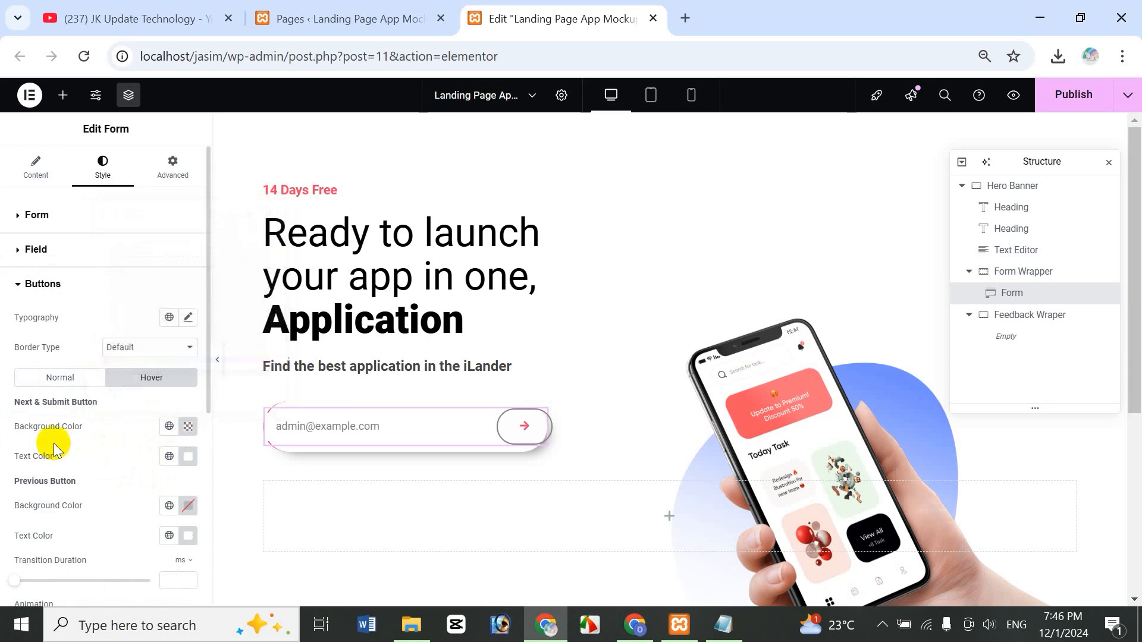
{"action": "left_click", "coordinate": [168, 456]}
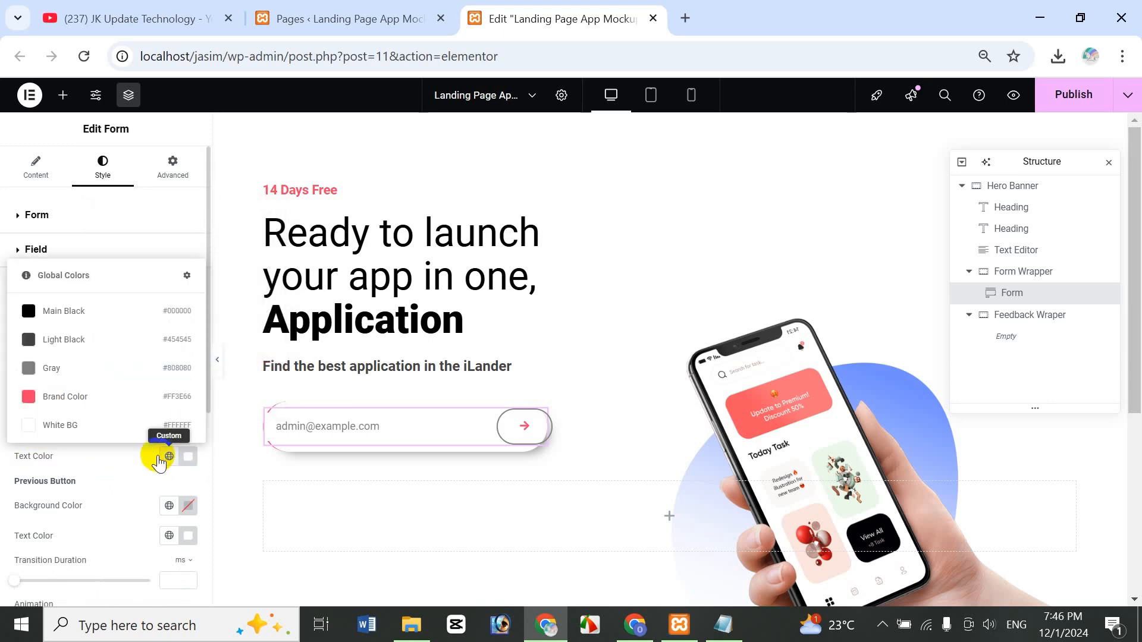
{"action": "left_click", "coordinate": [90, 400]}
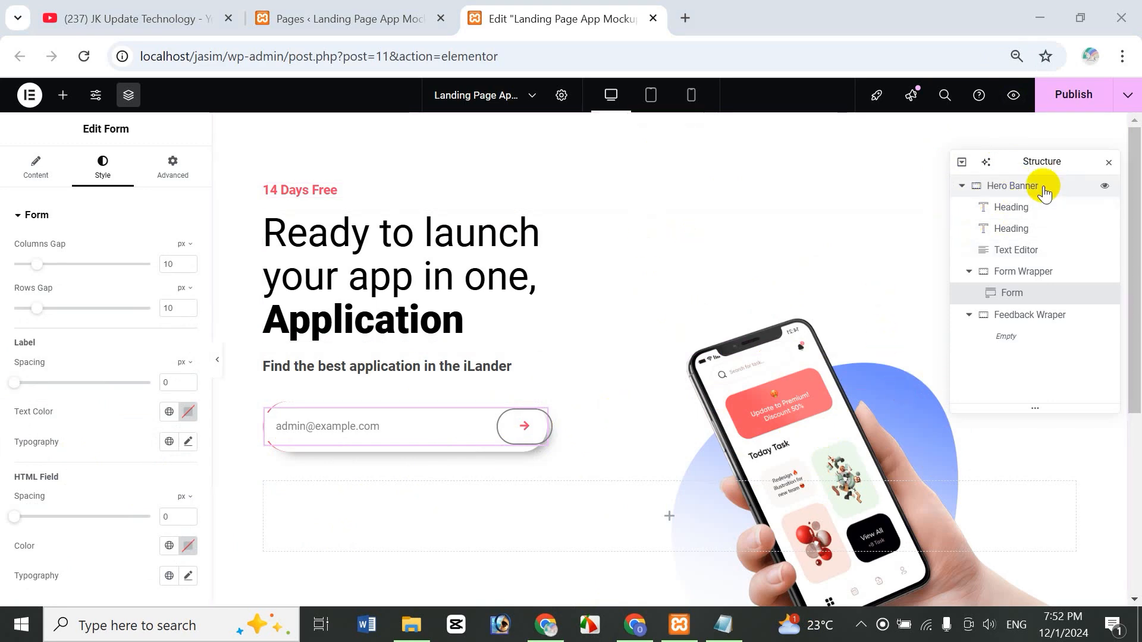
{"action": "left_click", "coordinate": [1009, 194]}
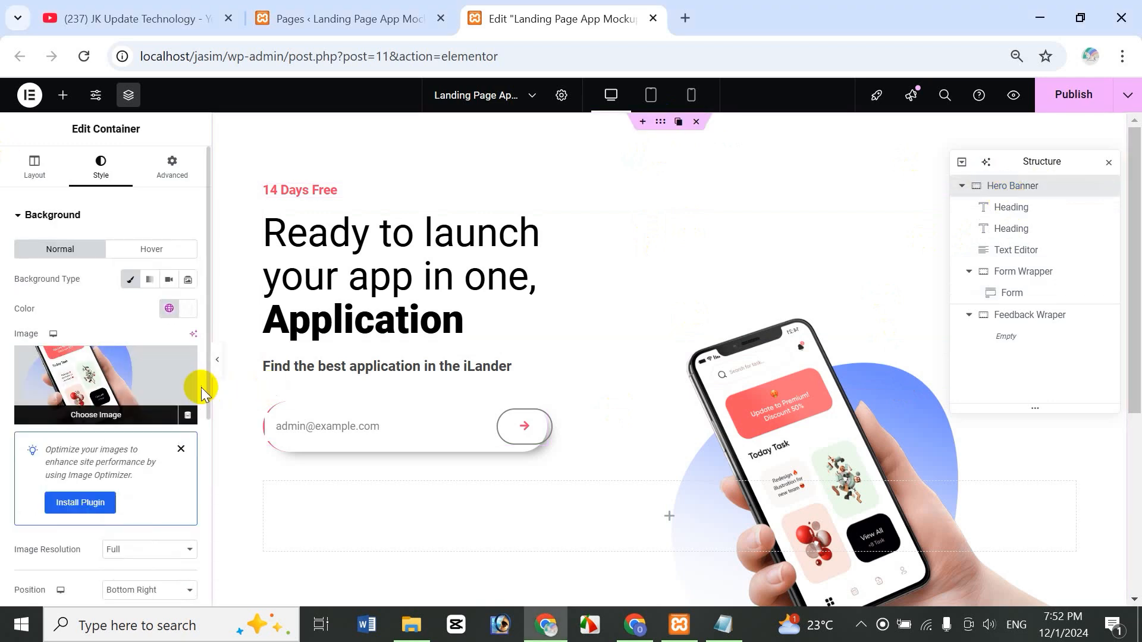
{"action": "left_click_drag", "start_coordinate": [207, 393], "coordinate": [209, 515]}
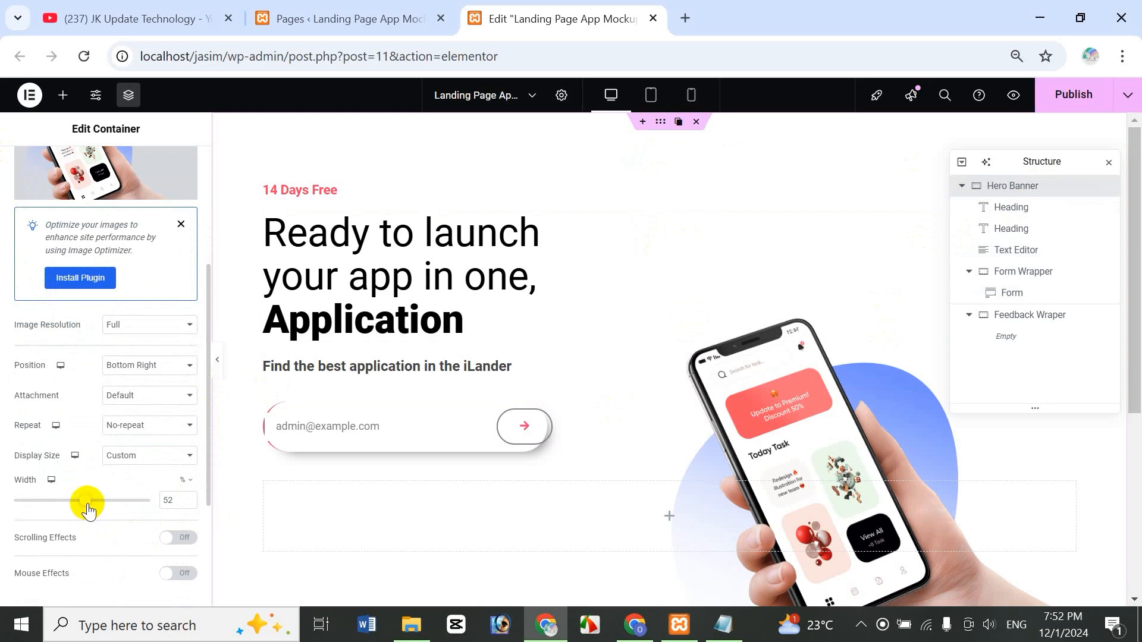
{"action": "left_click_drag", "start_coordinate": [87, 510], "coordinate": [152, 491]}
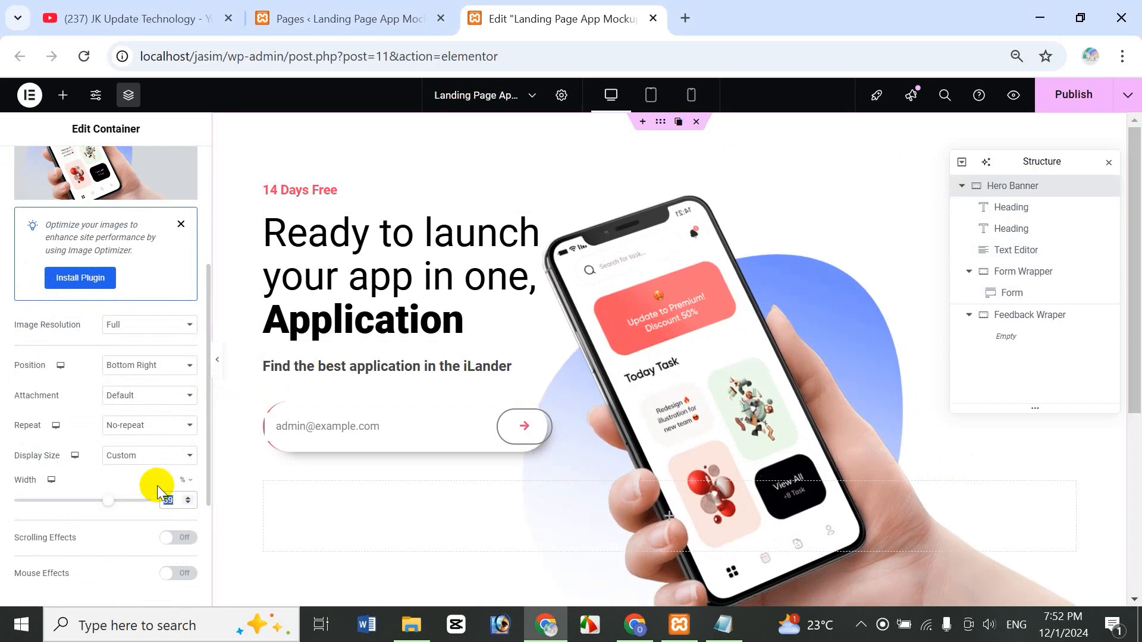
{"action": "type", "text": "90"}
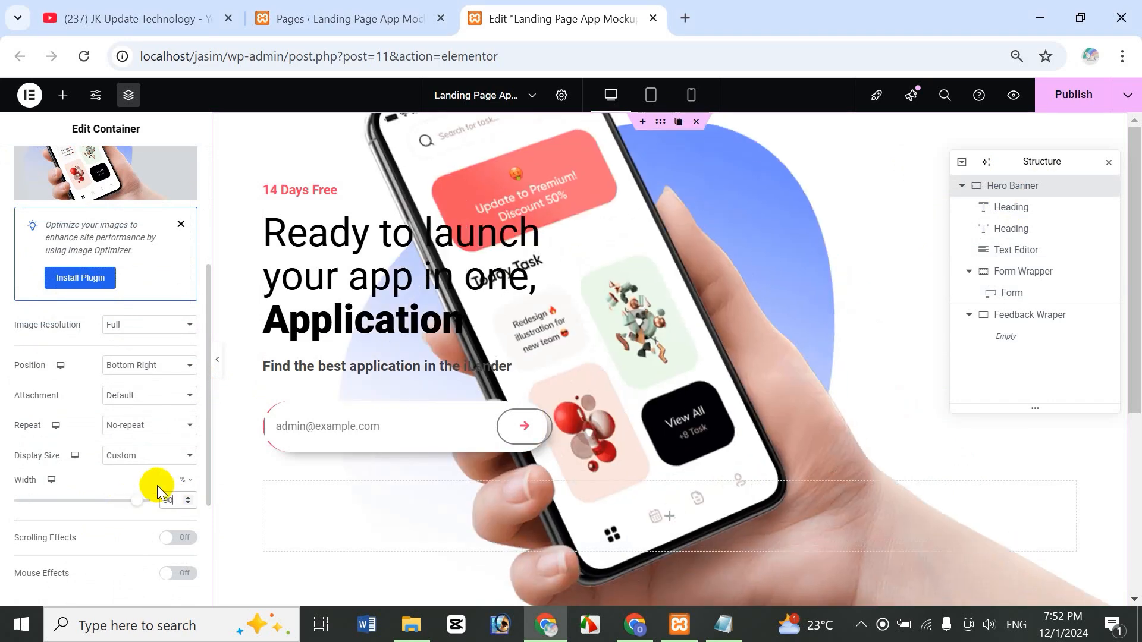
{"action": "double_click", "coordinate": [176, 503]}
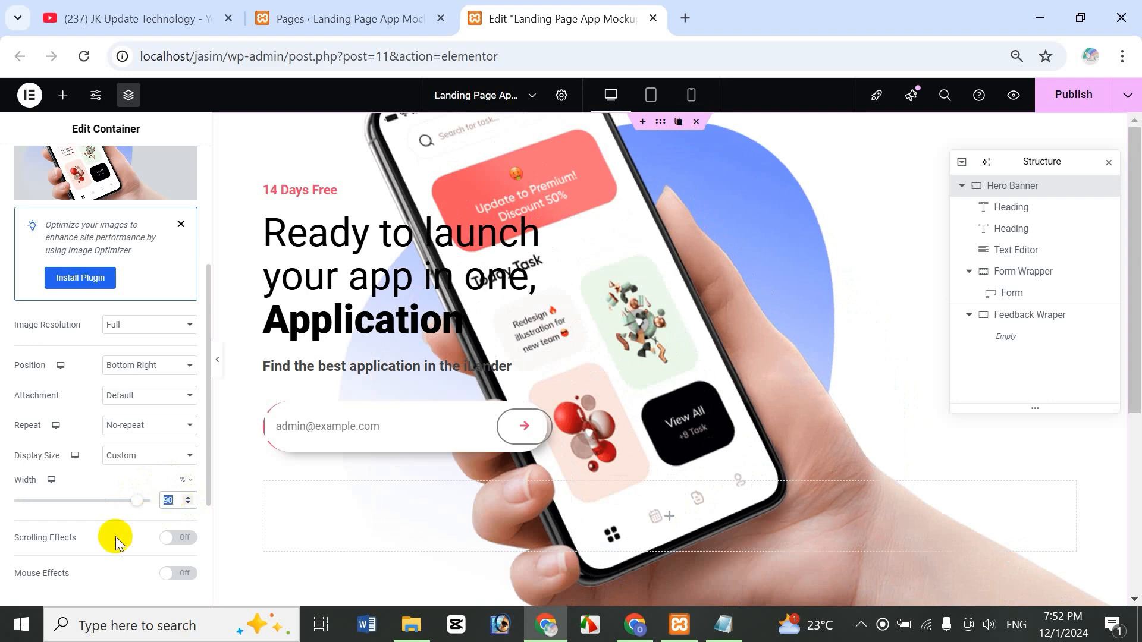
{"action": "type", "text": "80"}
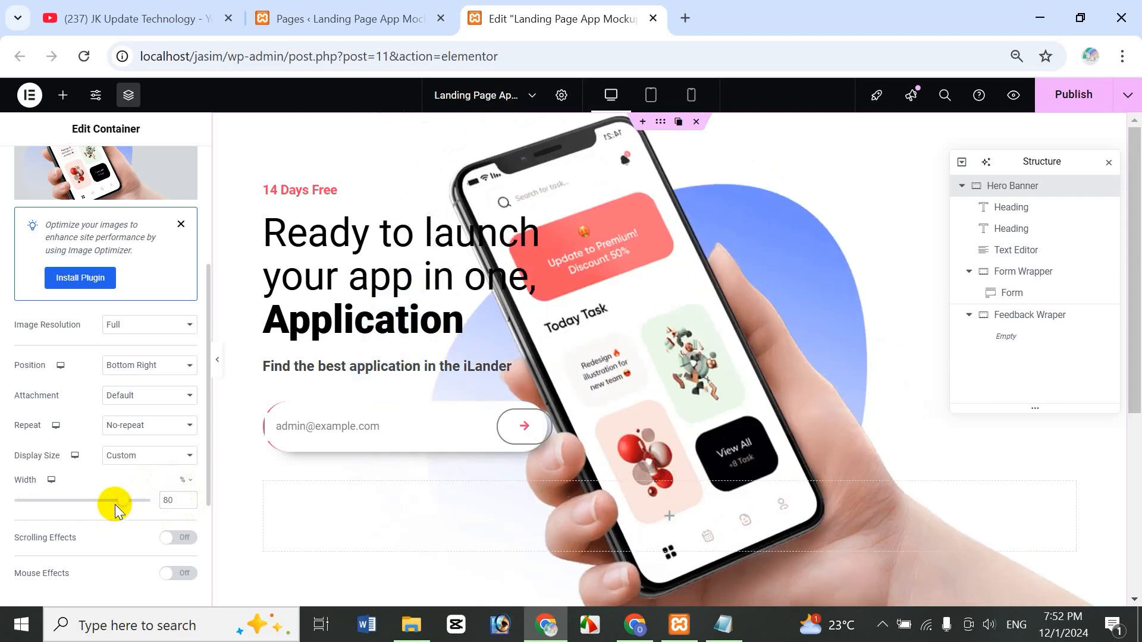
{"action": "left_click_drag", "start_coordinate": [121, 506], "coordinate": [106, 516]}
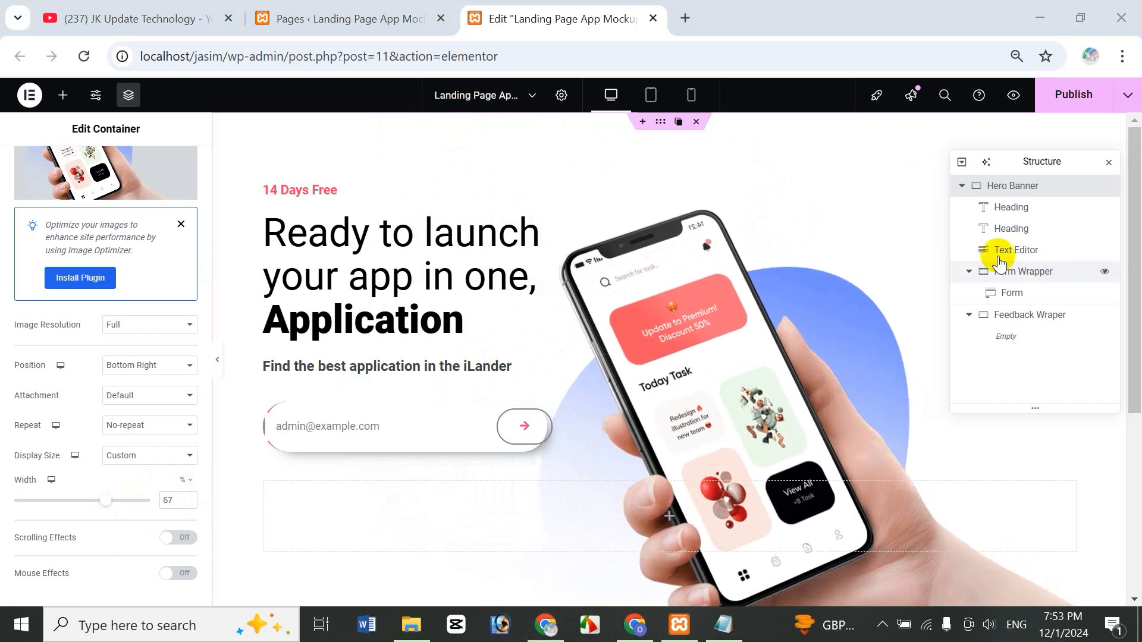
{"action": "left_click", "coordinate": [1016, 99]}
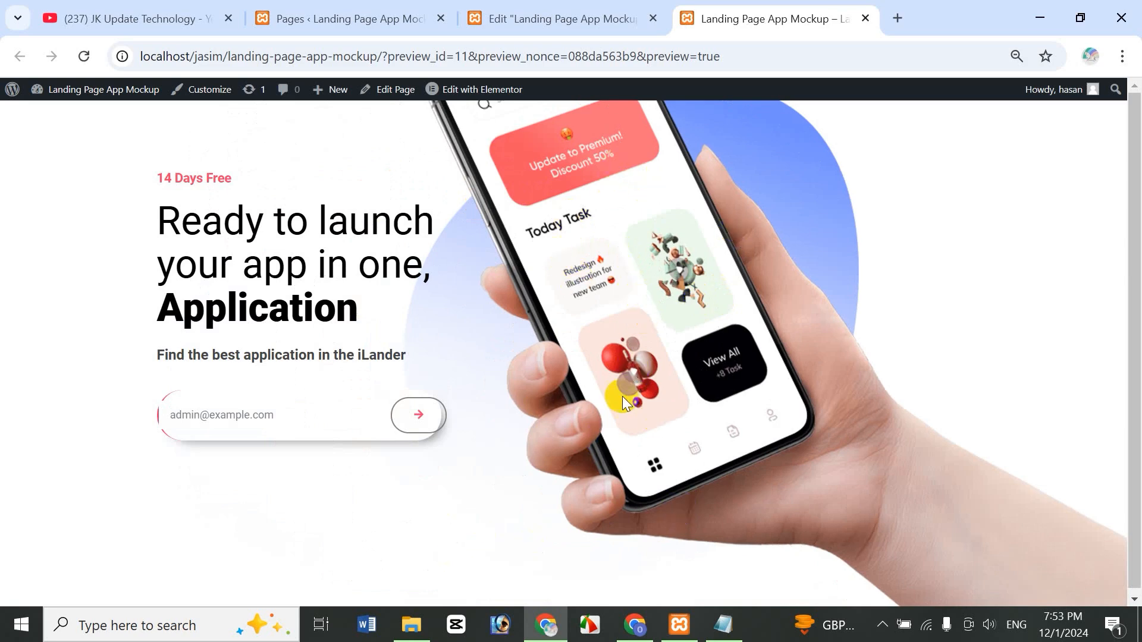
- Adjust the hero phone image width to 52%, previewing the page after each change
{"action": "left_click", "coordinate": [556, 17]}
{"action": "left_click_drag", "start_coordinate": [103, 499], "coordinate": [79, 501]}
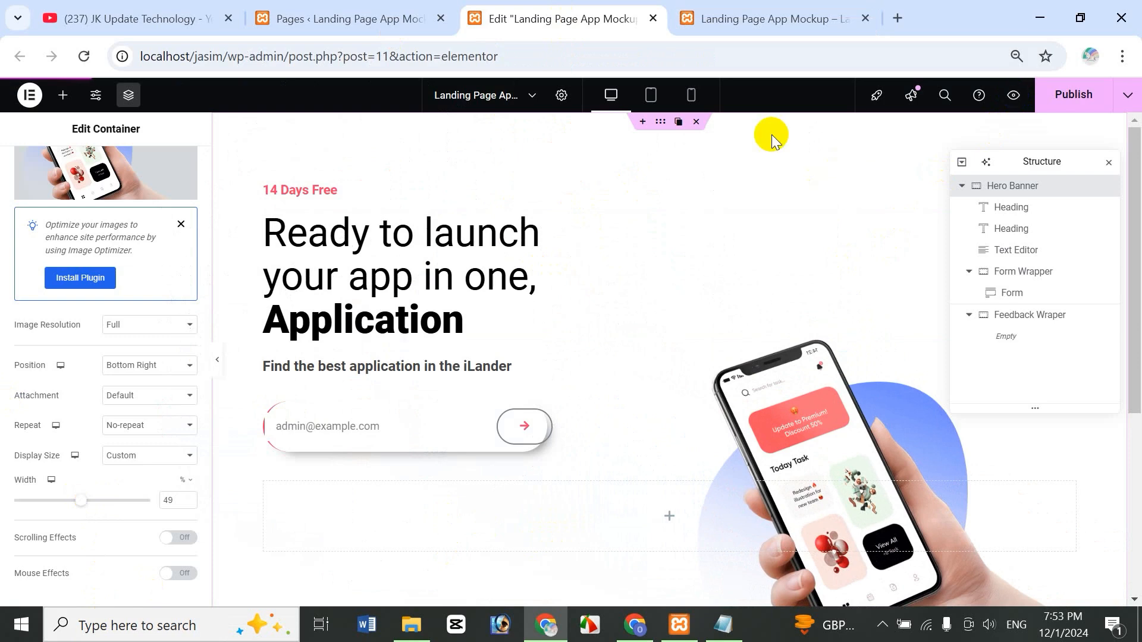
{"action": "left_click", "coordinate": [1011, 96]}
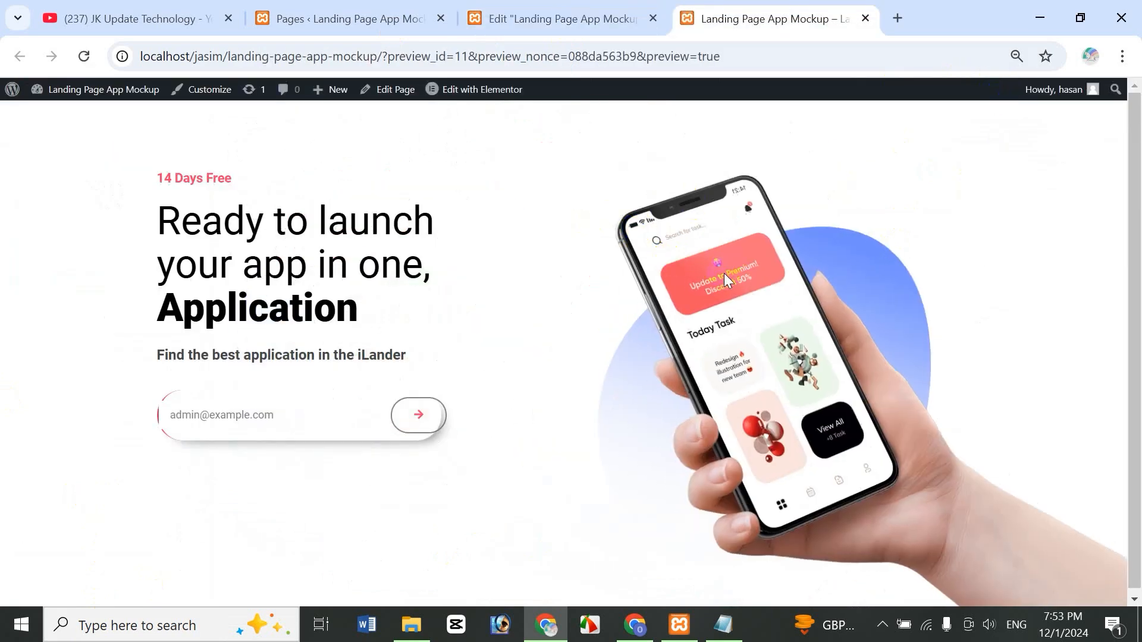
{"action": "left_click", "coordinate": [543, 18]}
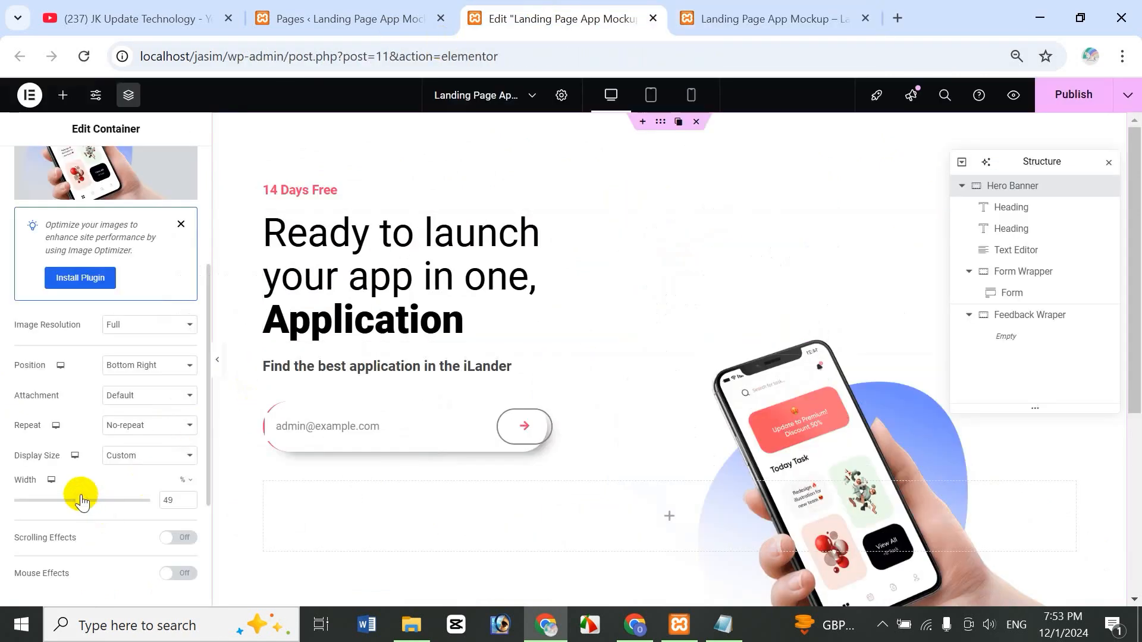
{"action": "left_click_drag", "start_coordinate": [84, 500], "coordinate": [85, 500]}
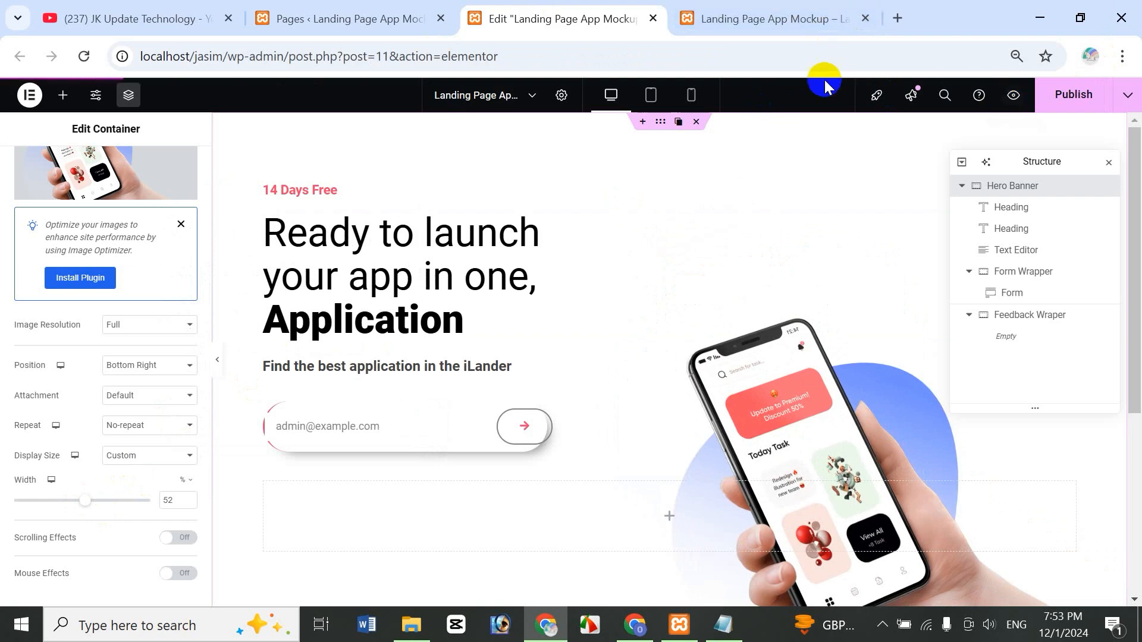
{"action": "left_click", "coordinate": [1014, 95]}
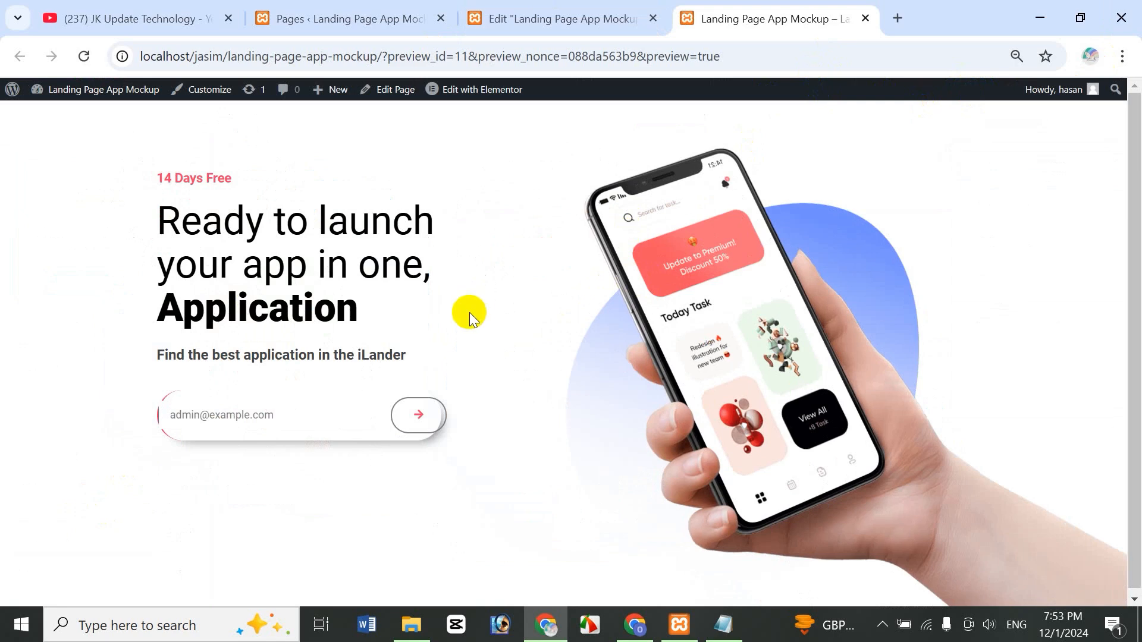
- Test the preview's email form by entering 'admin' and submitting it
{"action": "left_click", "coordinate": [816, 444]}
{"action": "left_click", "coordinate": [198, 413]}
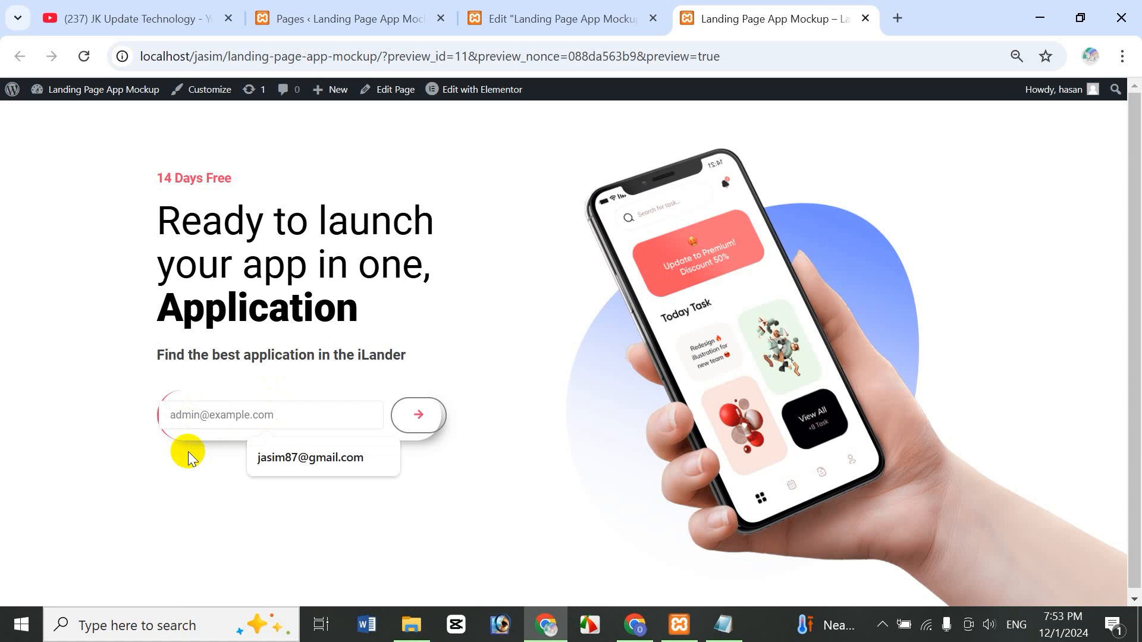
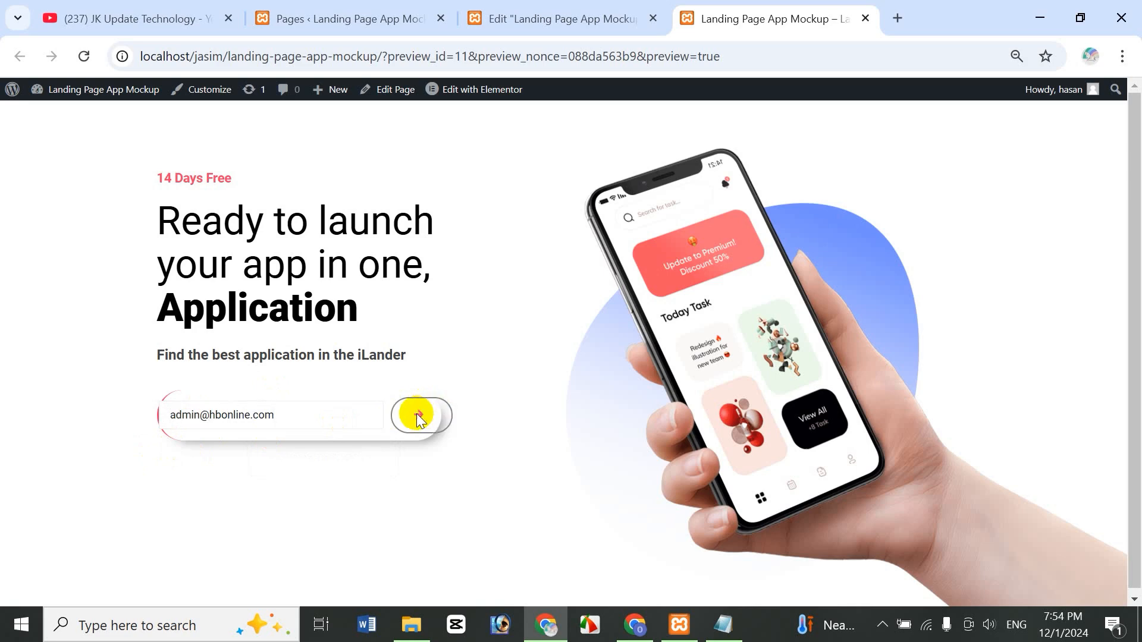
{"action": "left_click", "coordinate": [416, 414]}
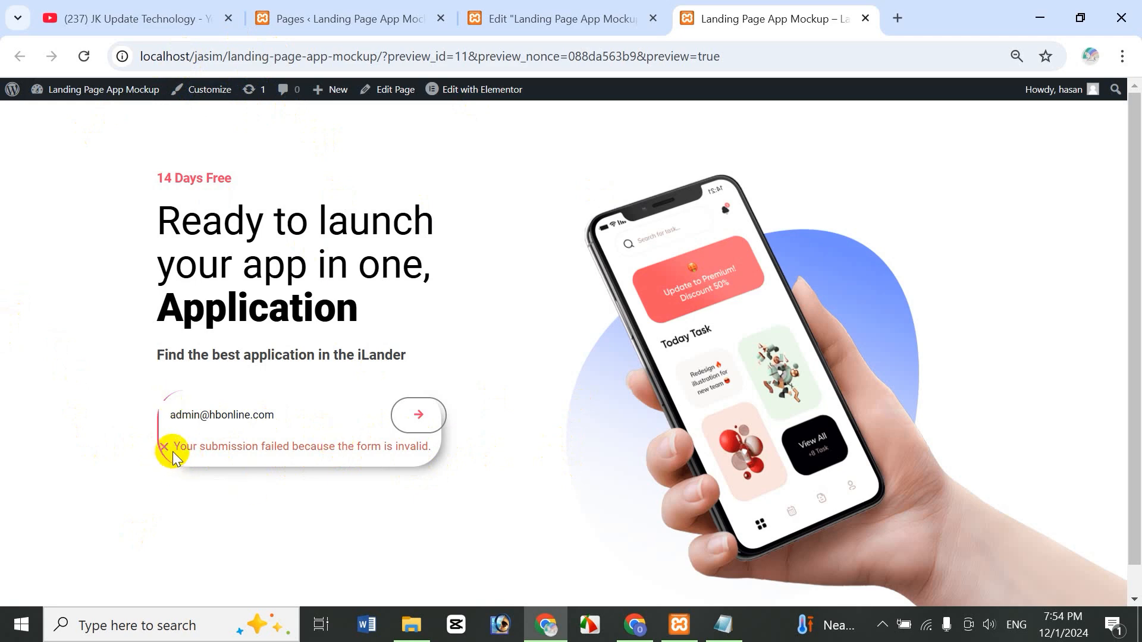
- Reload the preview, check the email field's focus outline, and return to the Elementor editor
{"action": "left_click", "coordinate": [83, 56]}
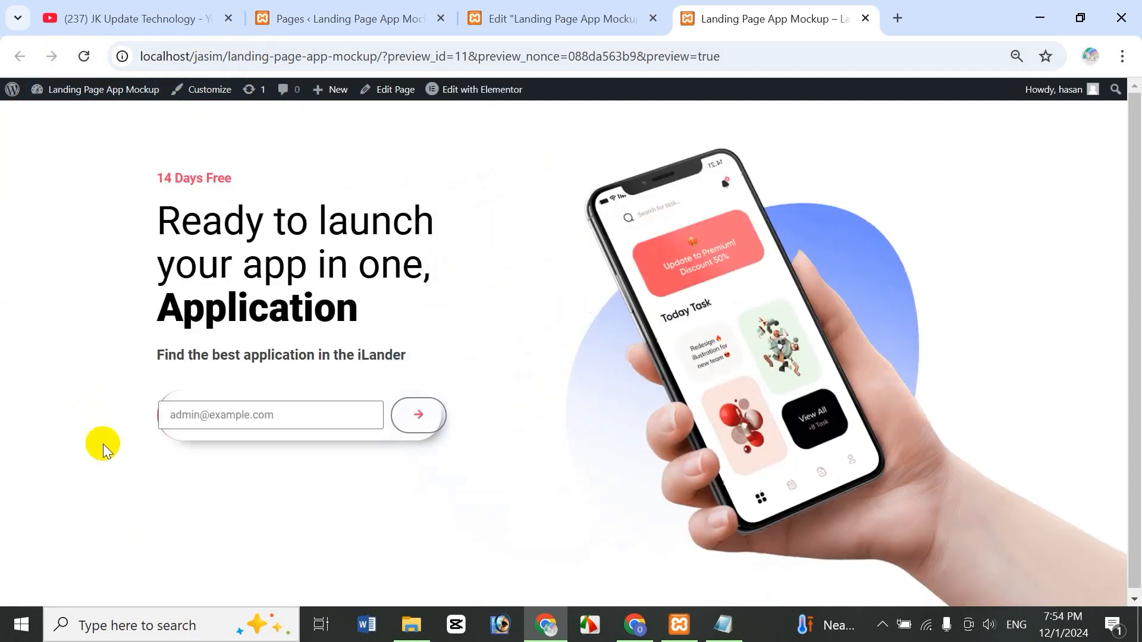
{"action": "left_click", "coordinate": [203, 414]}
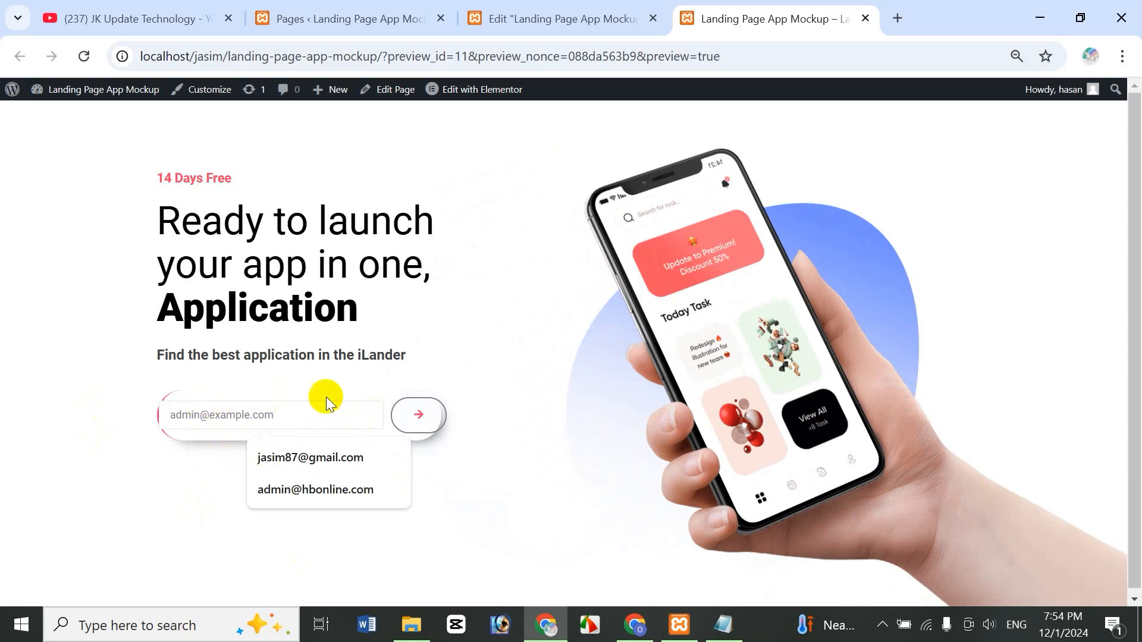
{"action": "key", "text": "F5"}
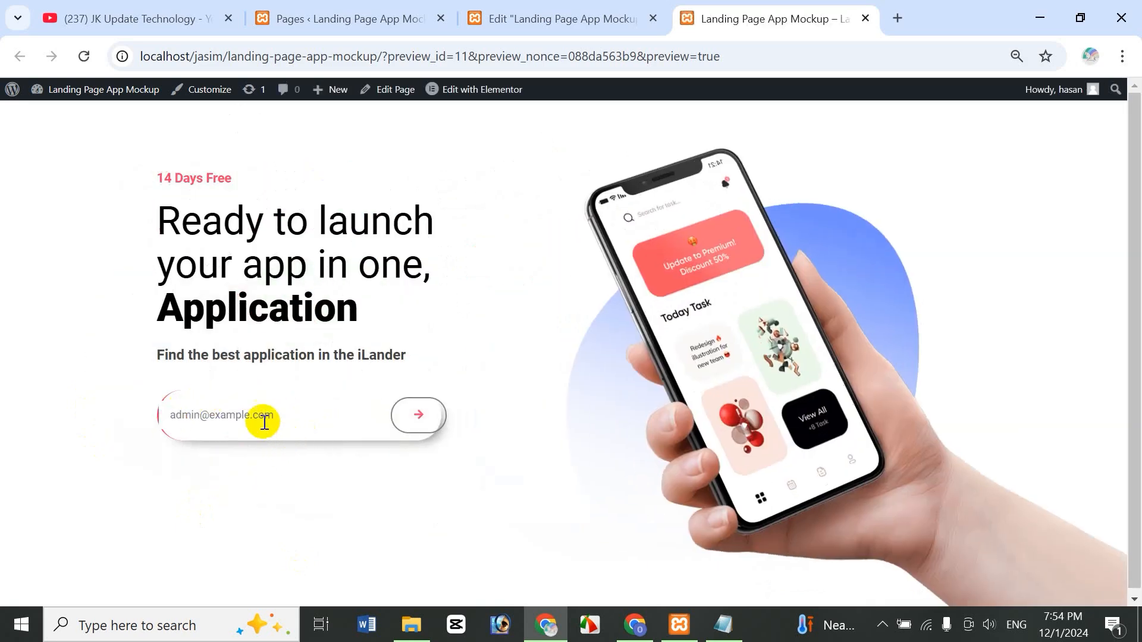
{"action": "left_click", "coordinate": [264, 422]}
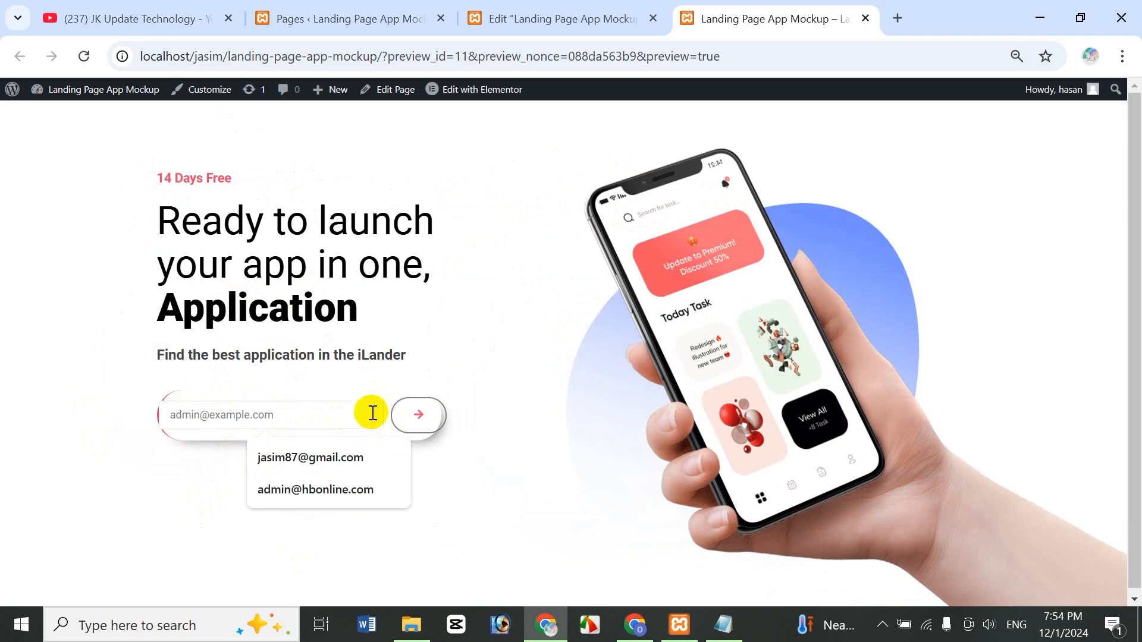
{"action": "left_click", "coordinate": [548, 27]}
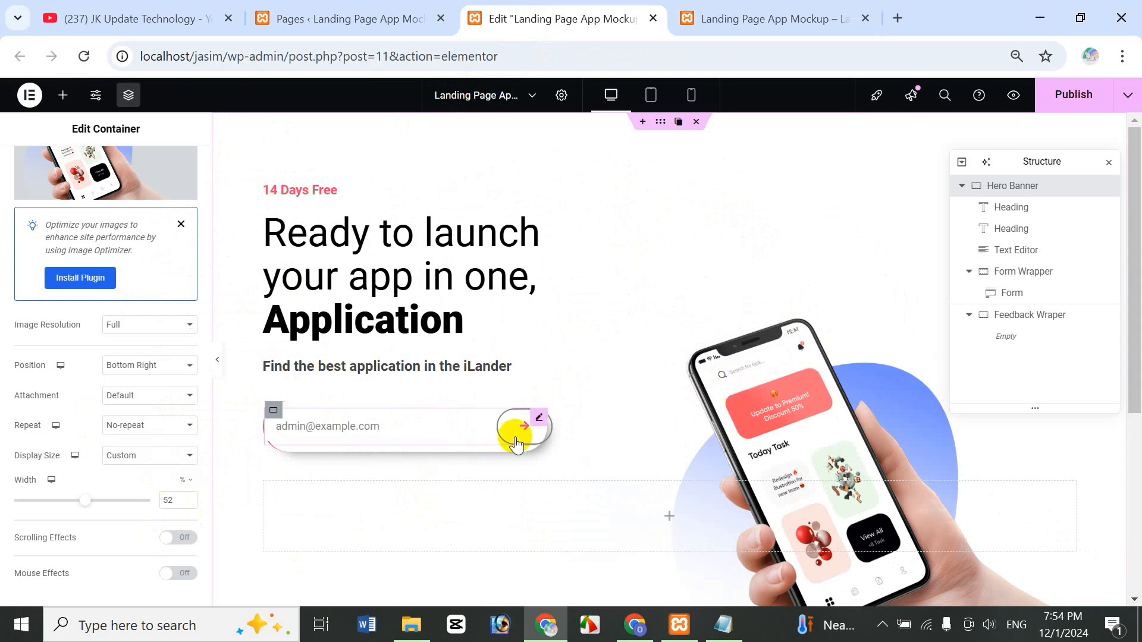
- Open the Custom CSS Code file from the Landing Page Design App Mockup folder in maximized Notepad
{"action": "left_click", "coordinate": [405, 626]}
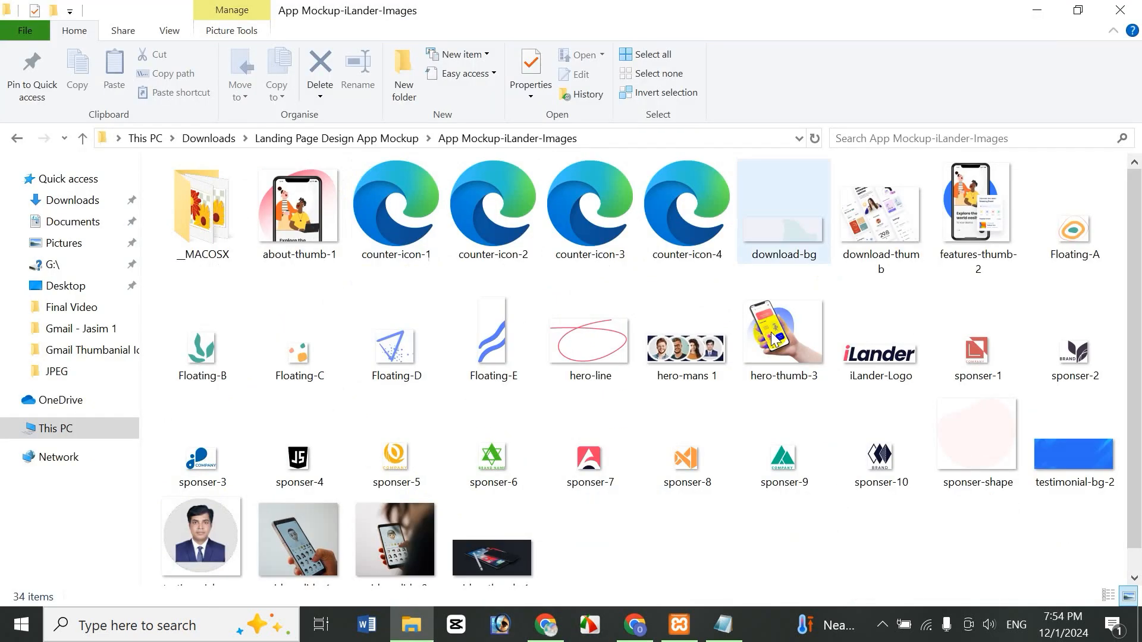
{"action": "key", "text": "BackSpace"}
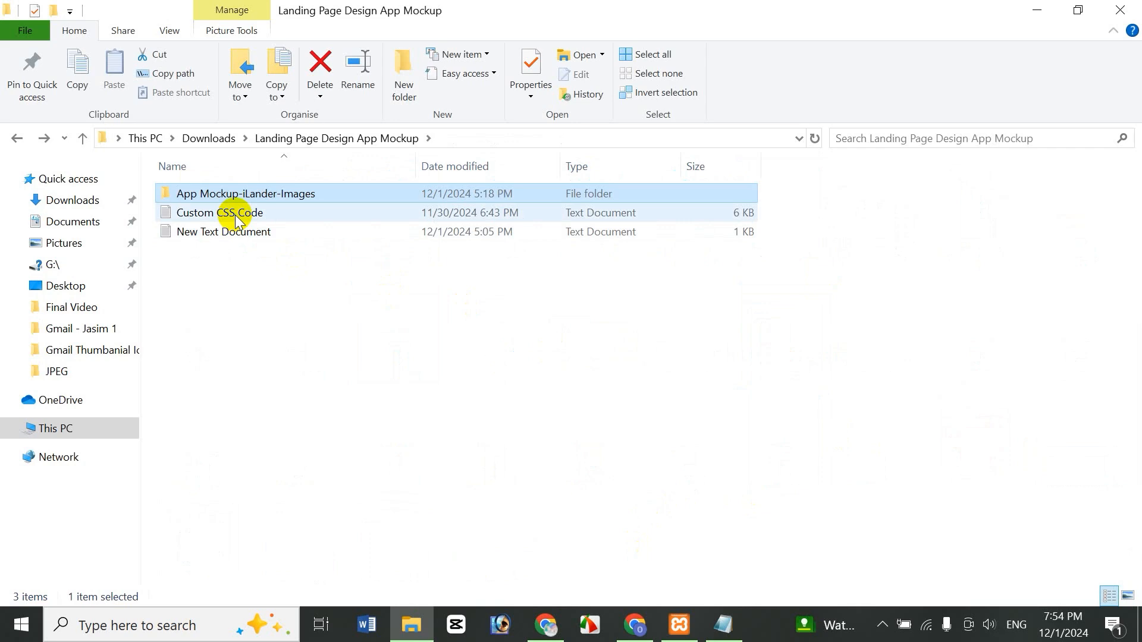
{"action": "double_click", "coordinate": [242, 215]}
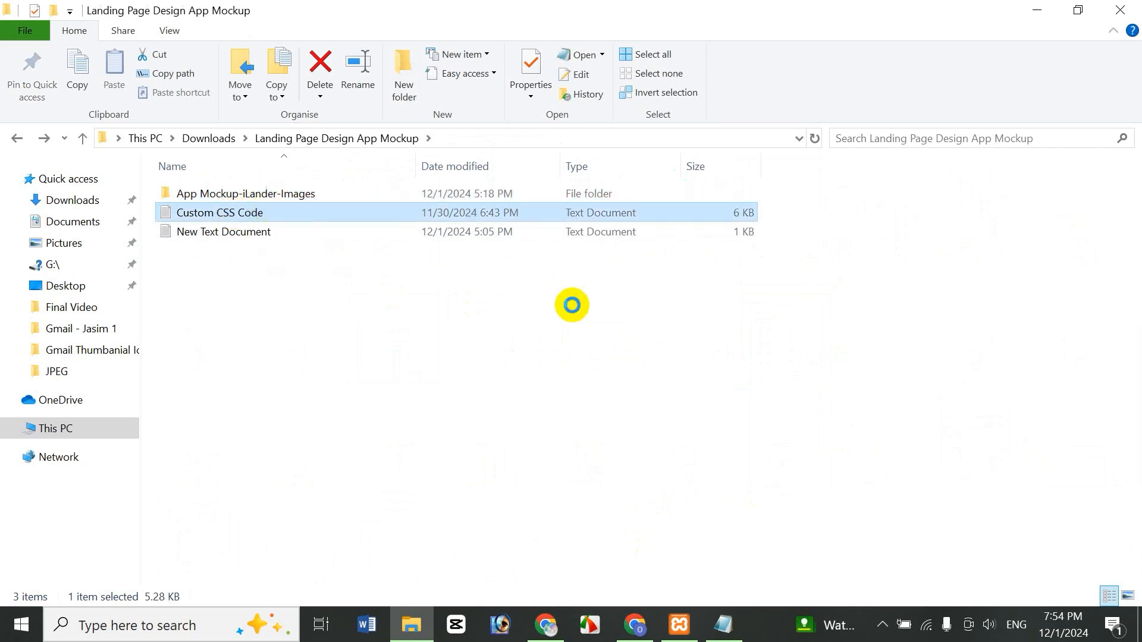
{"action": "left_click", "coordinate": [1045, 89]}
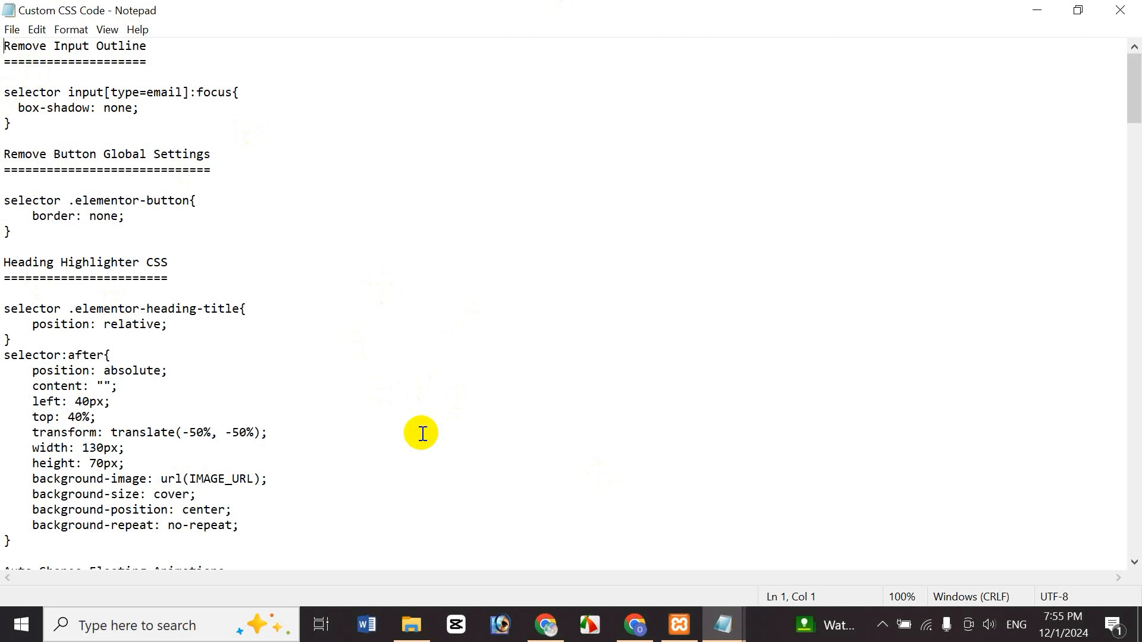
- Return to Chrome and select the email form on the Elementor canvas
{"action": "left_click", "coordinate": [545, 625]}
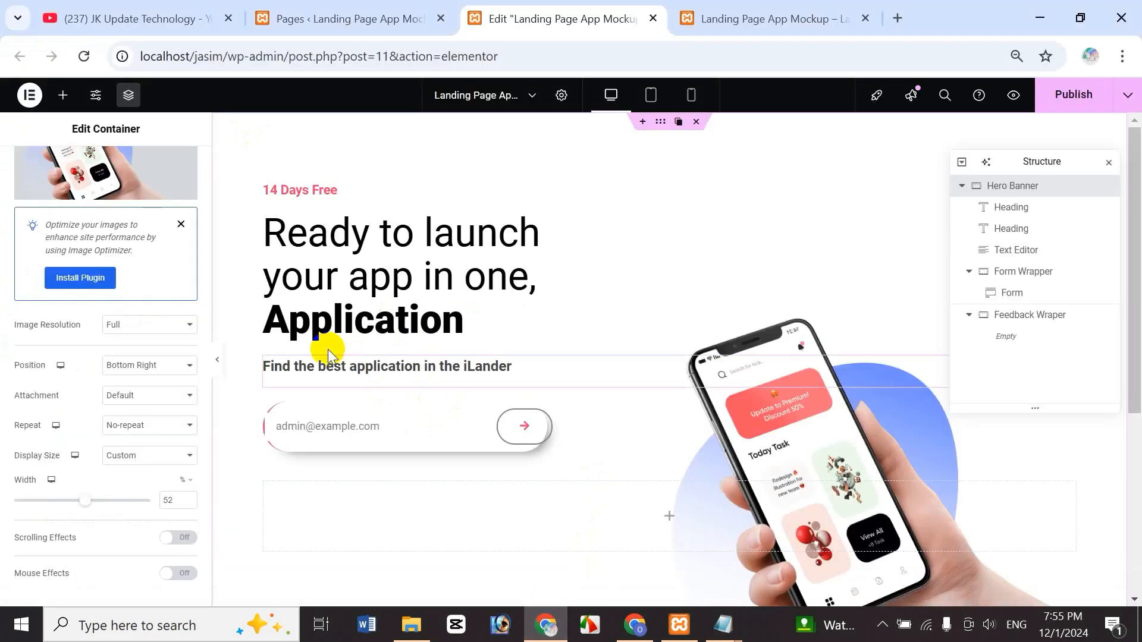
{"action": "left_click", "coordinate": [390, 427]}
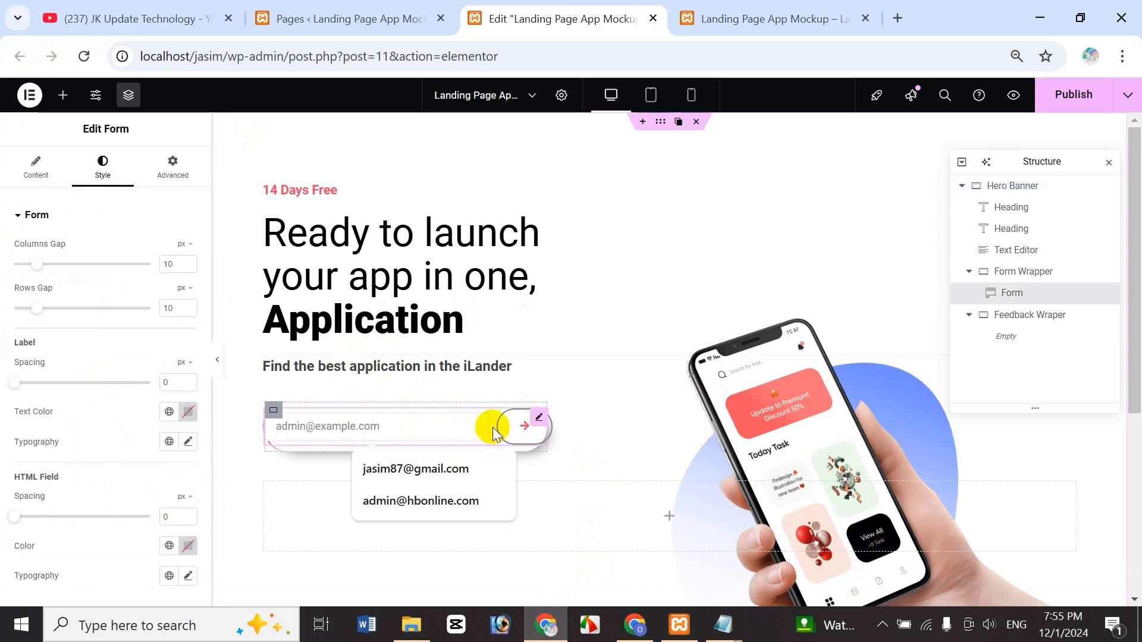
- Close the New Text Document notes and copy the input[type=email]:focus rule from Custom CSS Code
{"action": "left_click", "coordinate": [722, 625]}
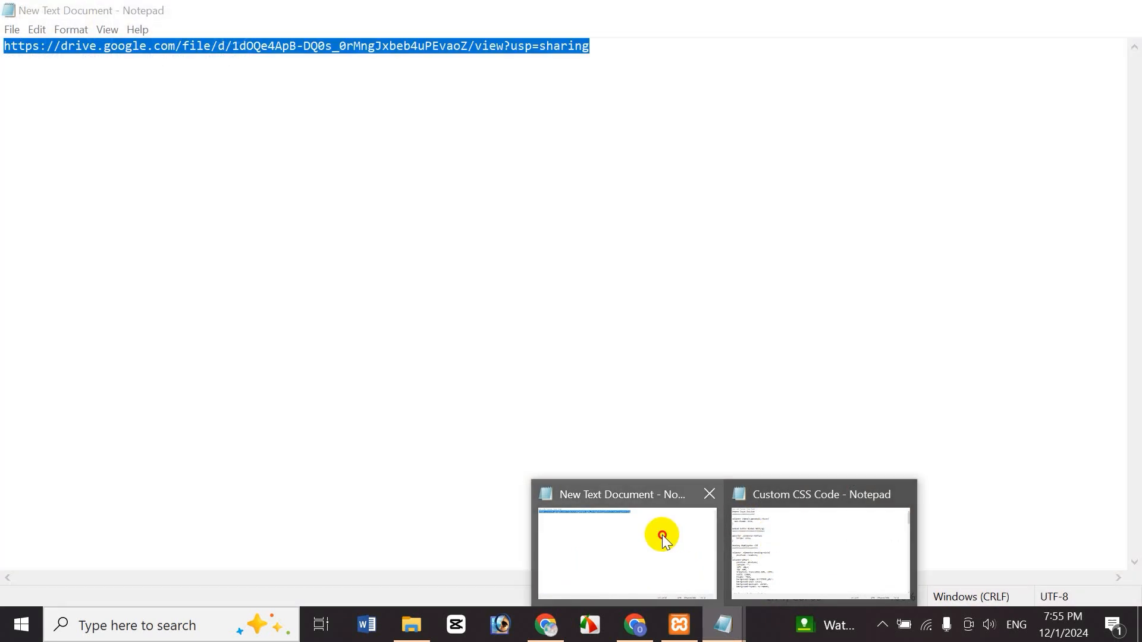
{"action": "left_click", "coordinate": [661, 535]}
{"action": "left_click", "coordinate": [1137, 6]}
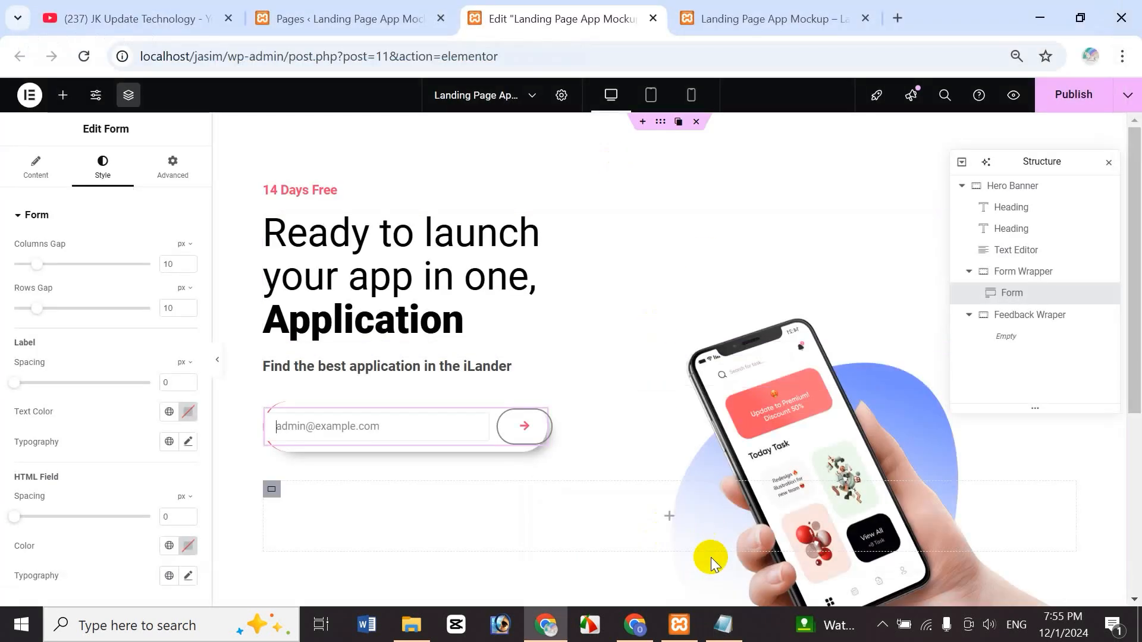
{"action": "left_click", "coordinate": [723, 625]}
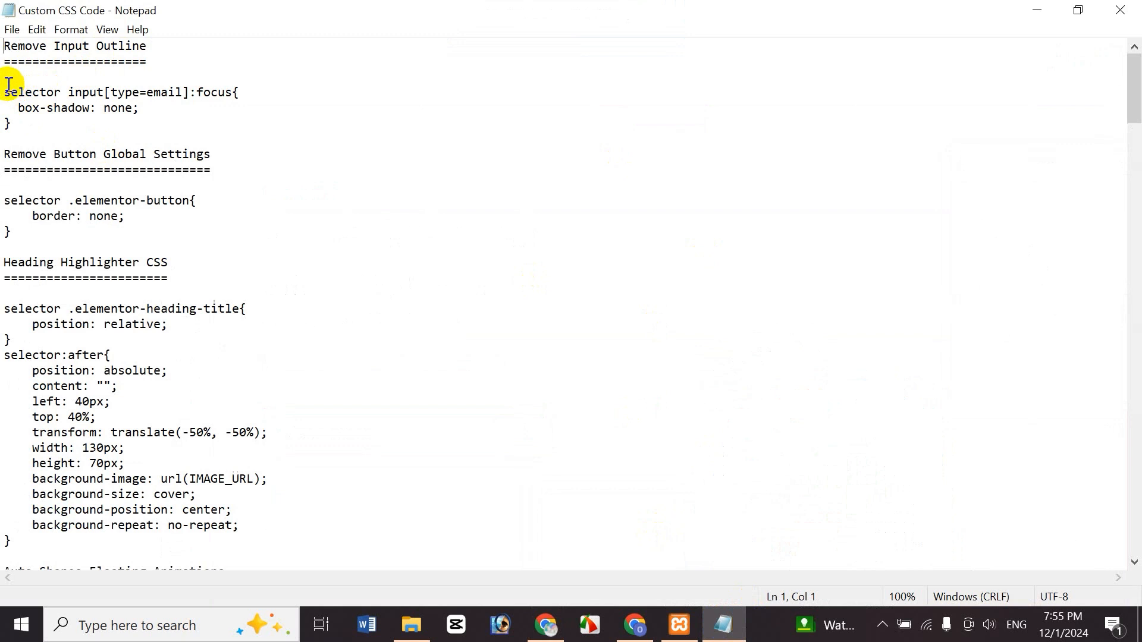
{"action": "left_click_drag", "start_coordinate": [6, 88], "coordinate": [45, 132]}
{"action": "key", "text": "ctrl+c"}
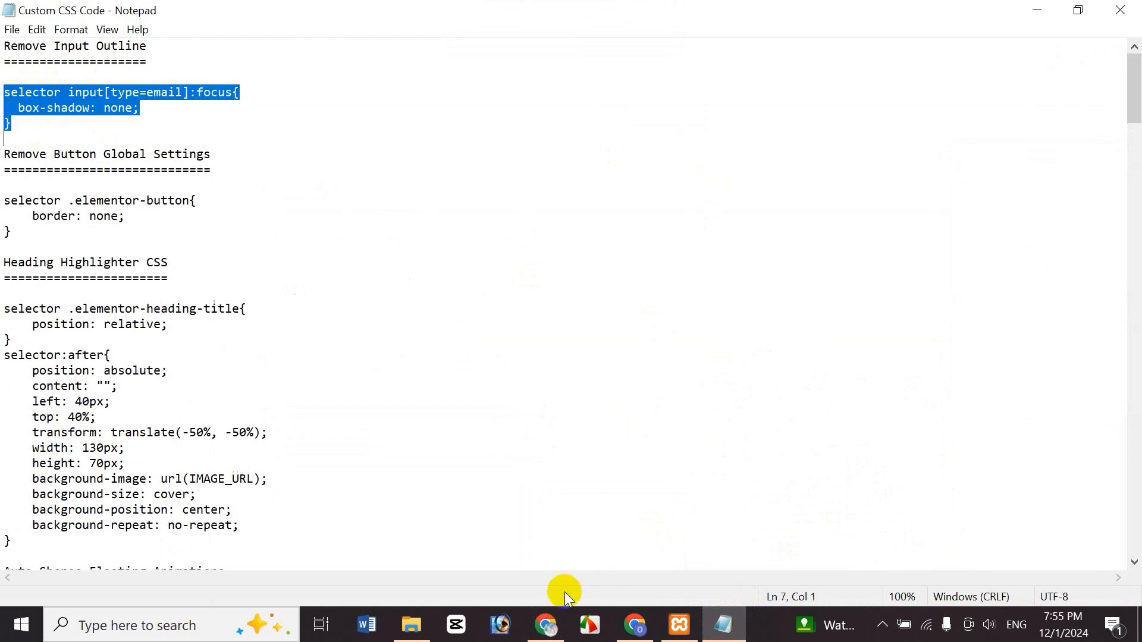
{"action": "left_click", "coordinate": [543, 626]}
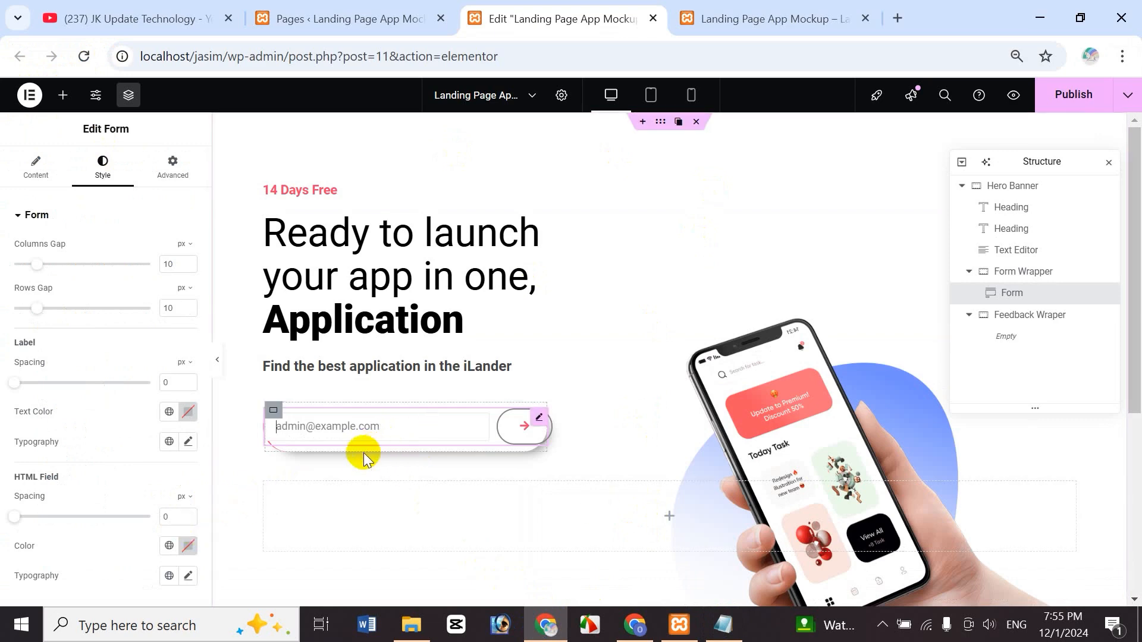
- Paste the email focus box-shadow removal rule into the Form Wrapper's Advanced Custom CSS
{"action": "left_click", "coordinate": [1032, 280]}
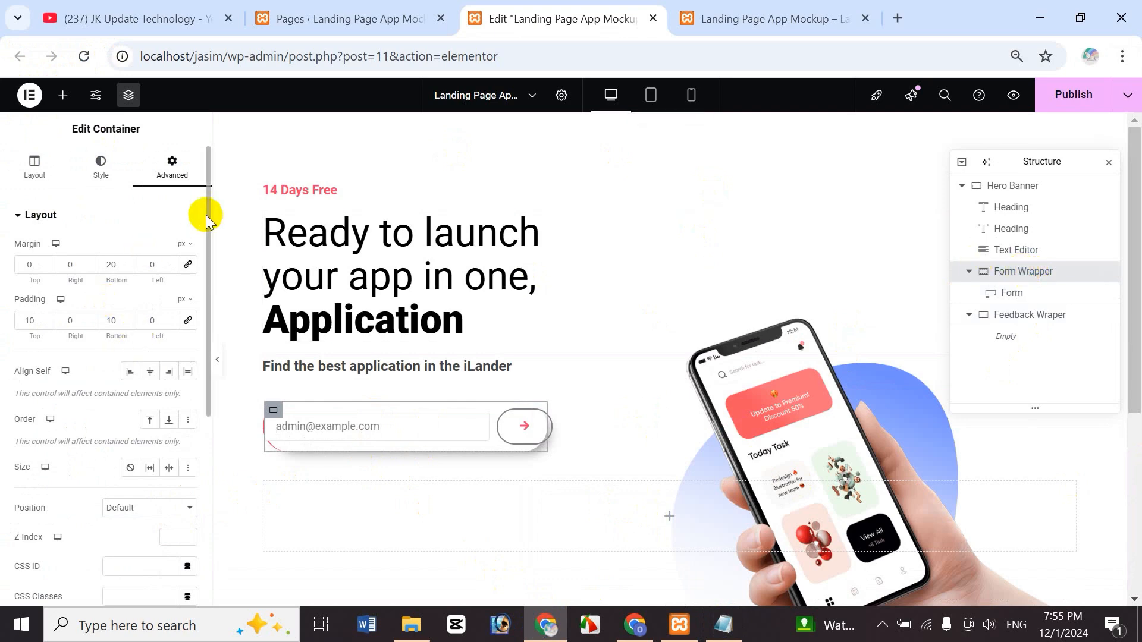
{"action": "left_click_drag", "start_coordinate": [205, 215], "coordinate": [207, 426]}
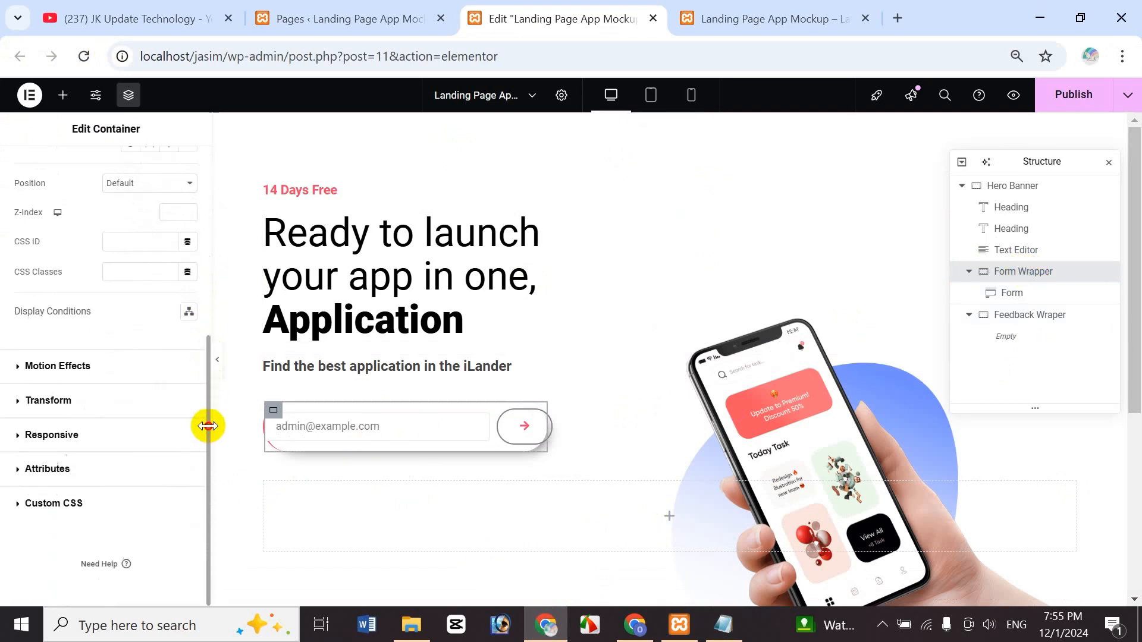
{"action": "left_click", "coordinate": [66, 508]}
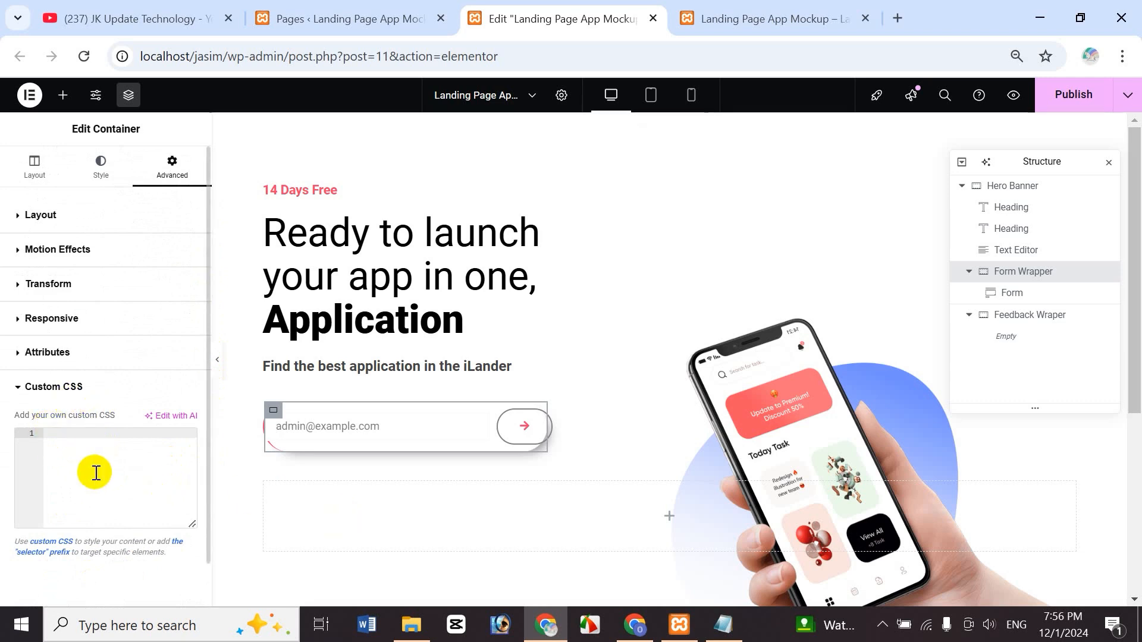
{"action": "key", "text": "ctrl+v"}
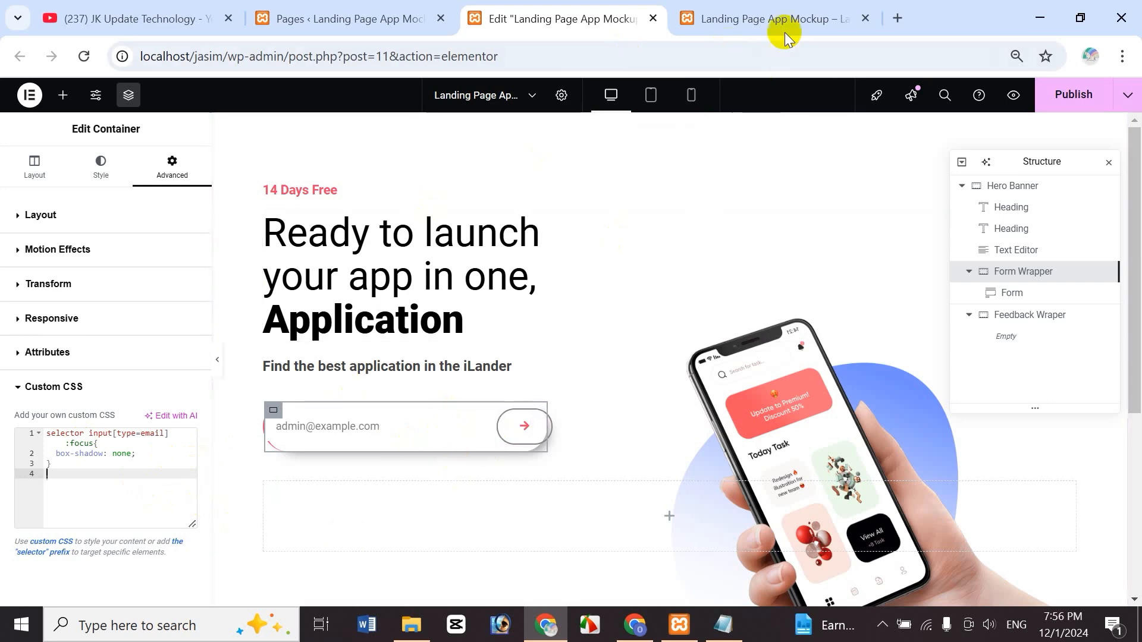
{"action": "left_click", "coordinate": [741, 24]}
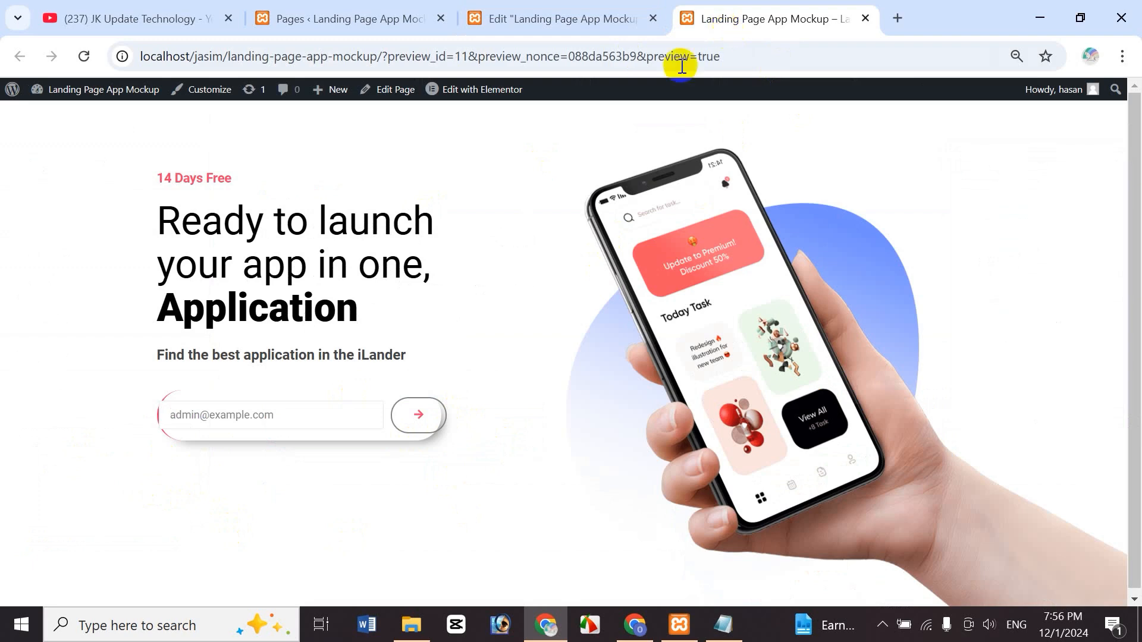
- Reload the preview and test the email field's focus style with throwaway text 'dsdf'
{"action": "left_click", "coordinate": [551, 18]}
{"action": "left_click", "coordinate": [1012, 96]}
{"action": "left_click", "coordinate": [264, 417]}
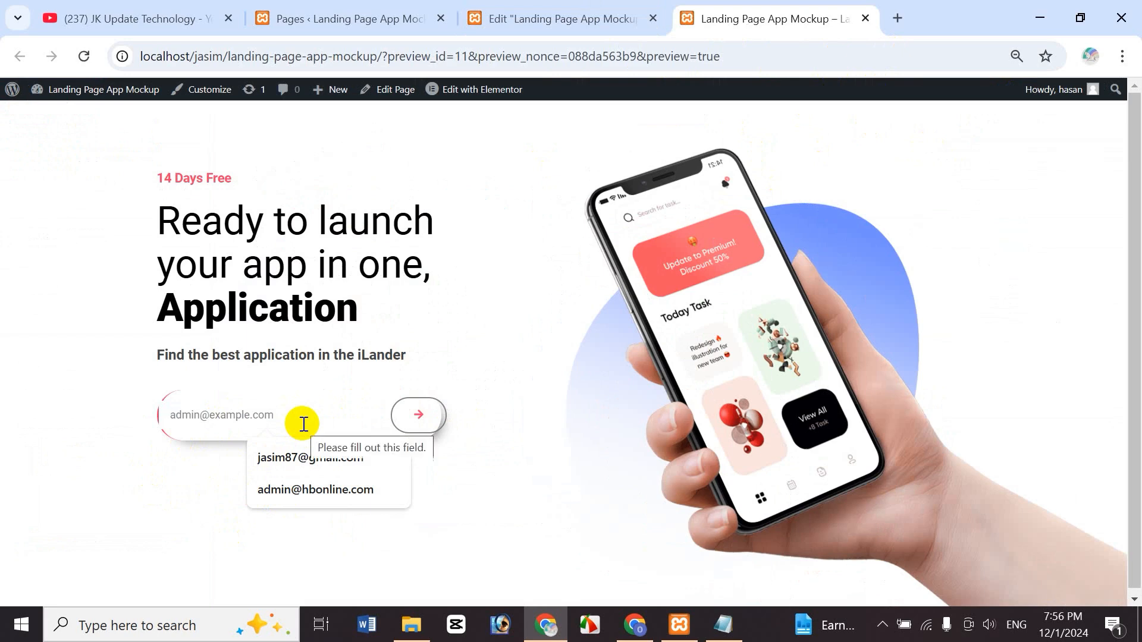
{"action": "type", "text": "dsdf"}
{"action": "left_click_drag", "start_coordinate": [345, 416], "coordinate": [156, 414]}
{"action": "key", "text": "BackSpace"}
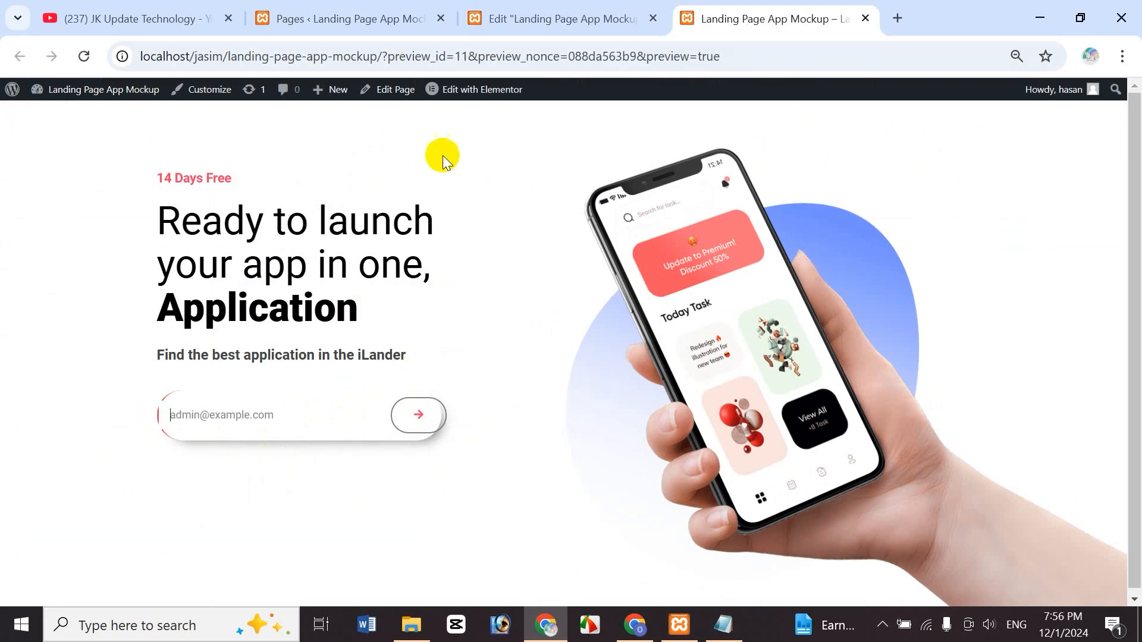
- Cycle through the Pages, editor and preview tabs, then bring back the Custom CSS Code notes
{"action": "left_click", "coordinate": [362, 20]}
{"action": "left_click", "coordinate": [540, 18]}
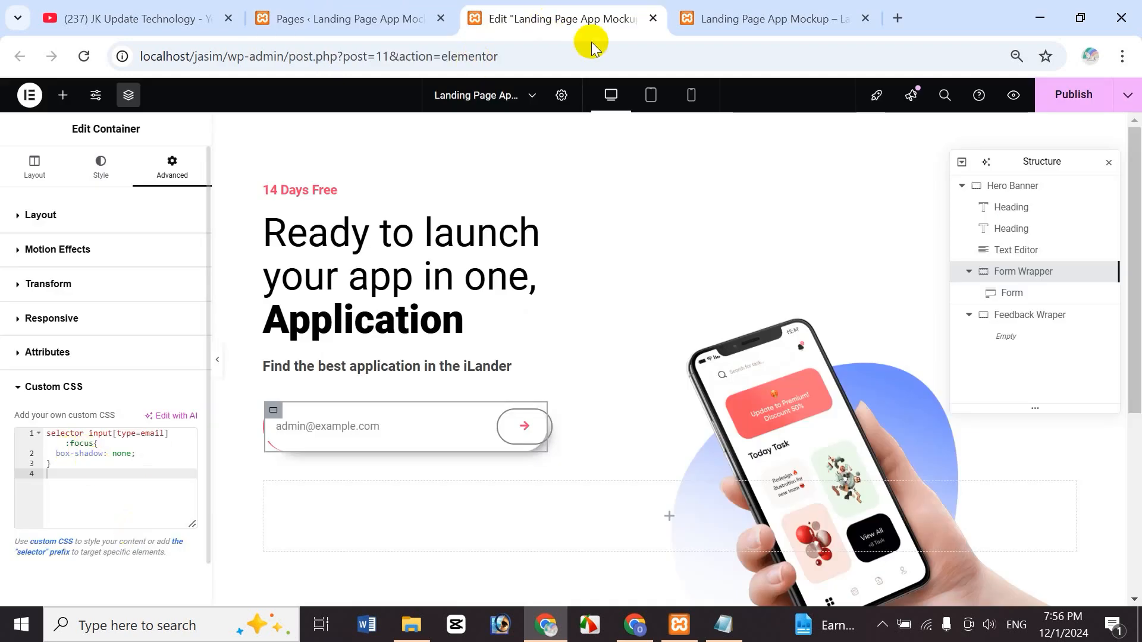
{"action": "left_click", "coordinate": [736, 20]}
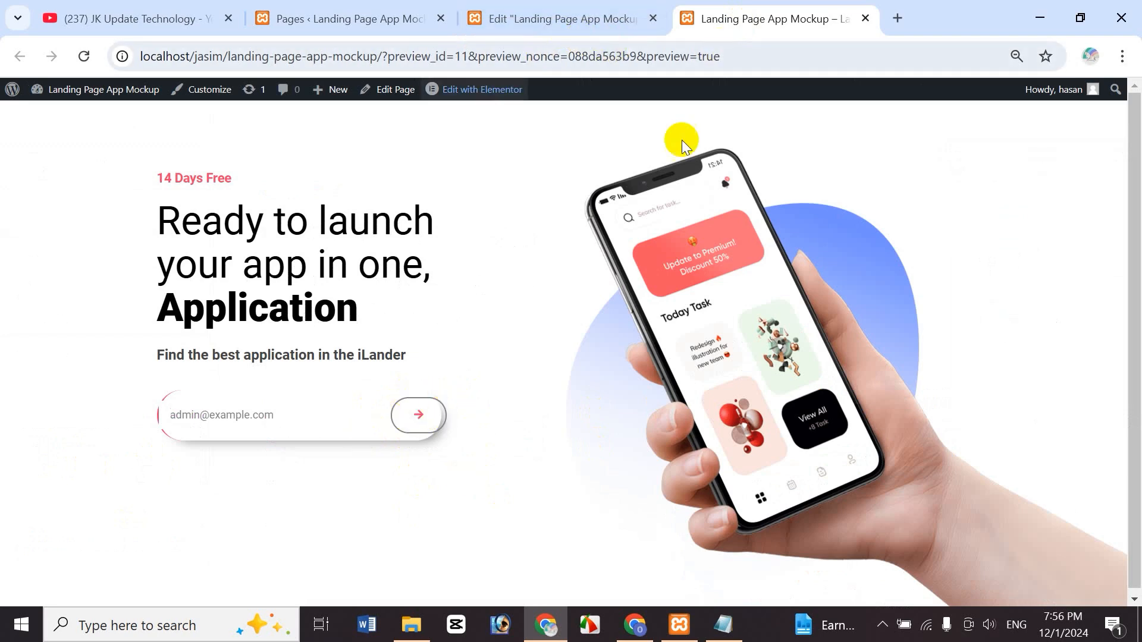
{"action": "left_click", "coordinate": [723, 625]}
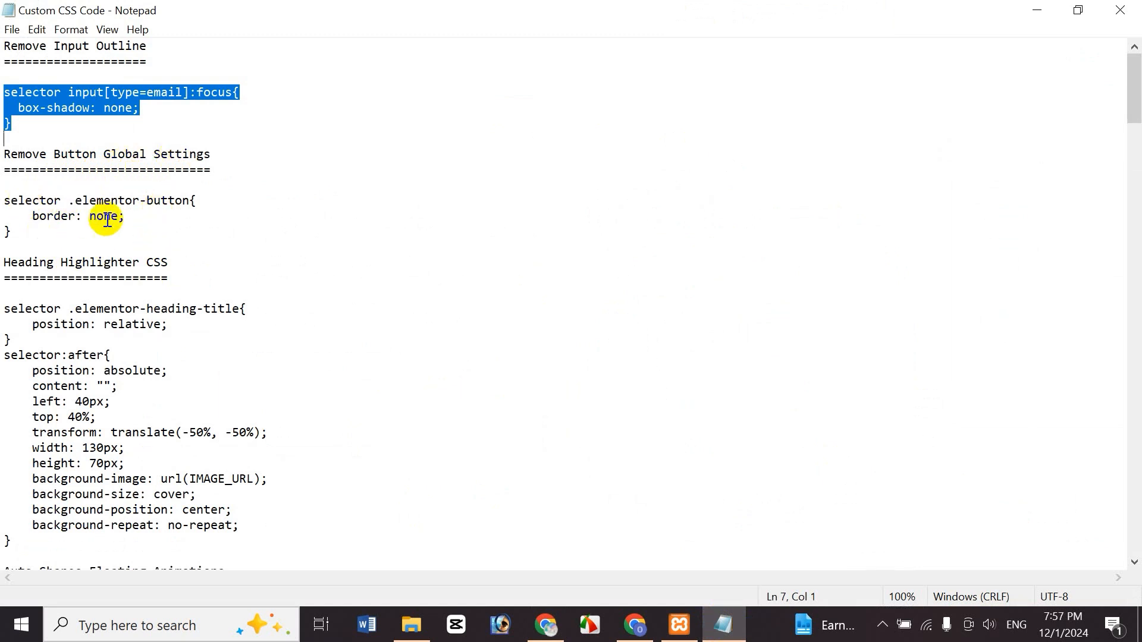
- Copy the .elementor-button border-removal rule from Notepad and return to the browser preview
{"action": "left_click_drag", "start_coordinate": [10, 200], "coordinate": [23, 229]}
{"action": "key", "text": "ctrl+c"}
{"action": "left_click", "coordinate": [31, 230]}
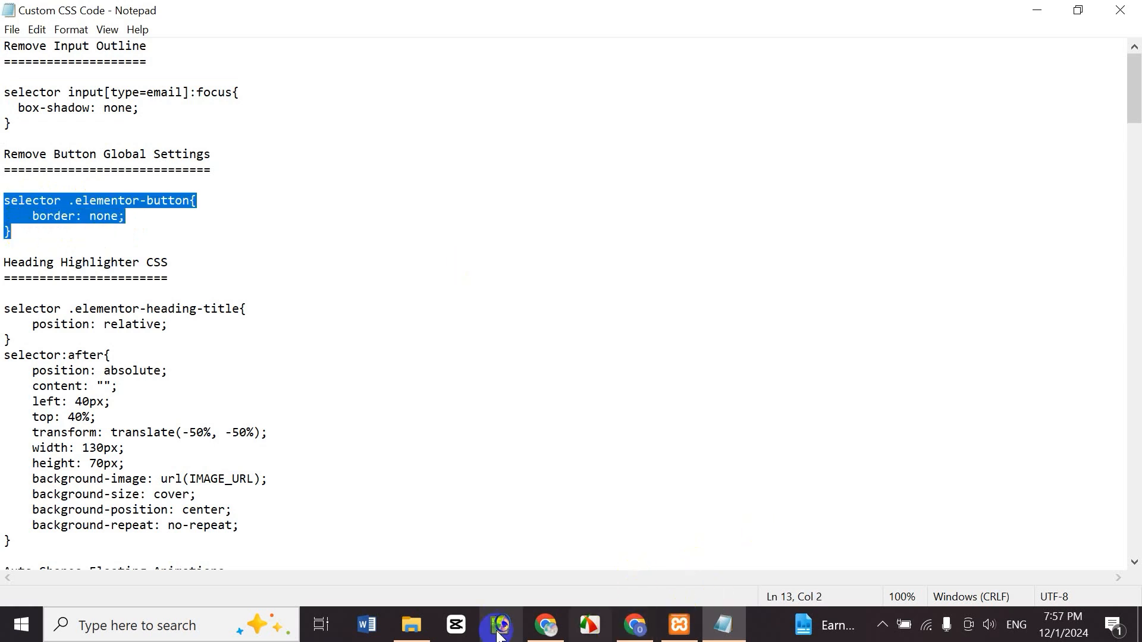
{"action": "left_click", "coordinate": [538, 628]}
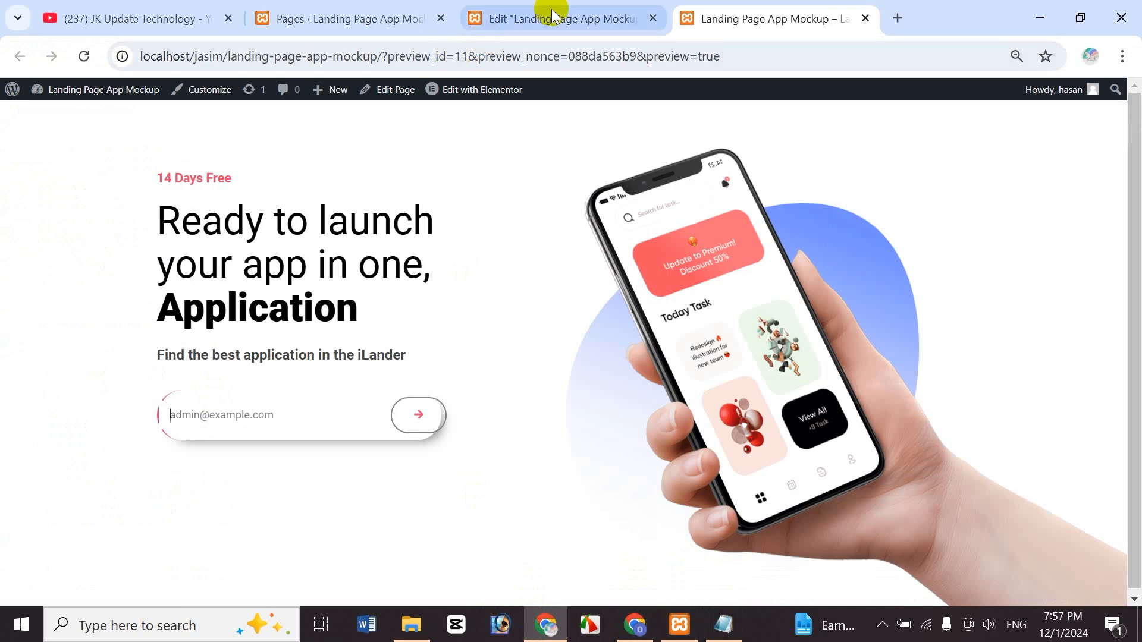
{"action": "left_click", "coordinate": [543, 15]}
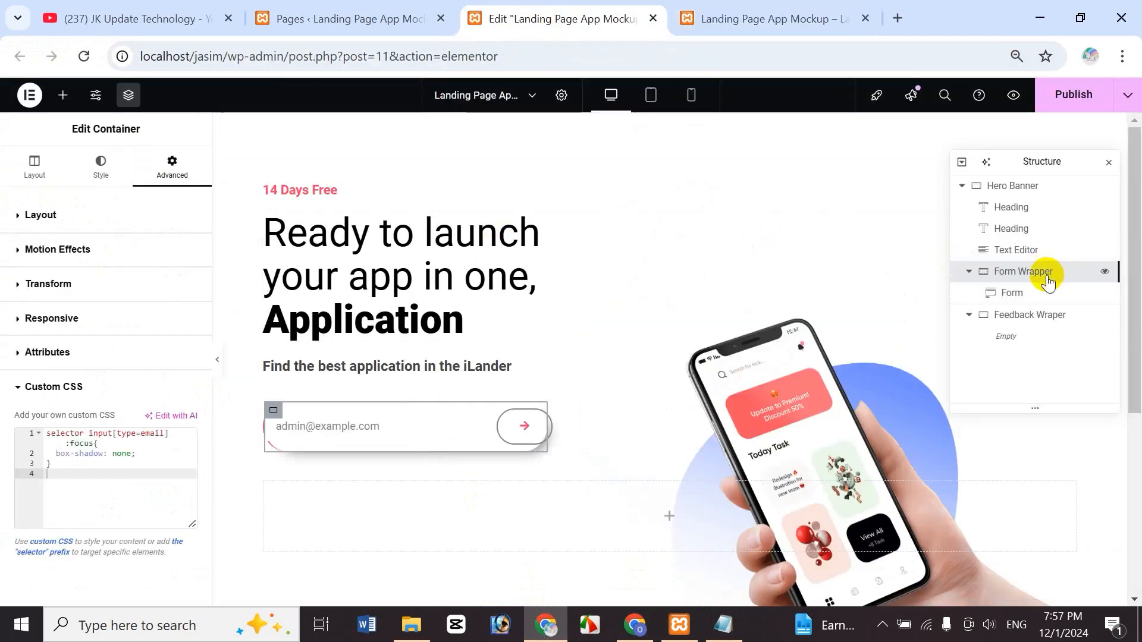
{"action": "left_click", "coordinate": [59, 466]}
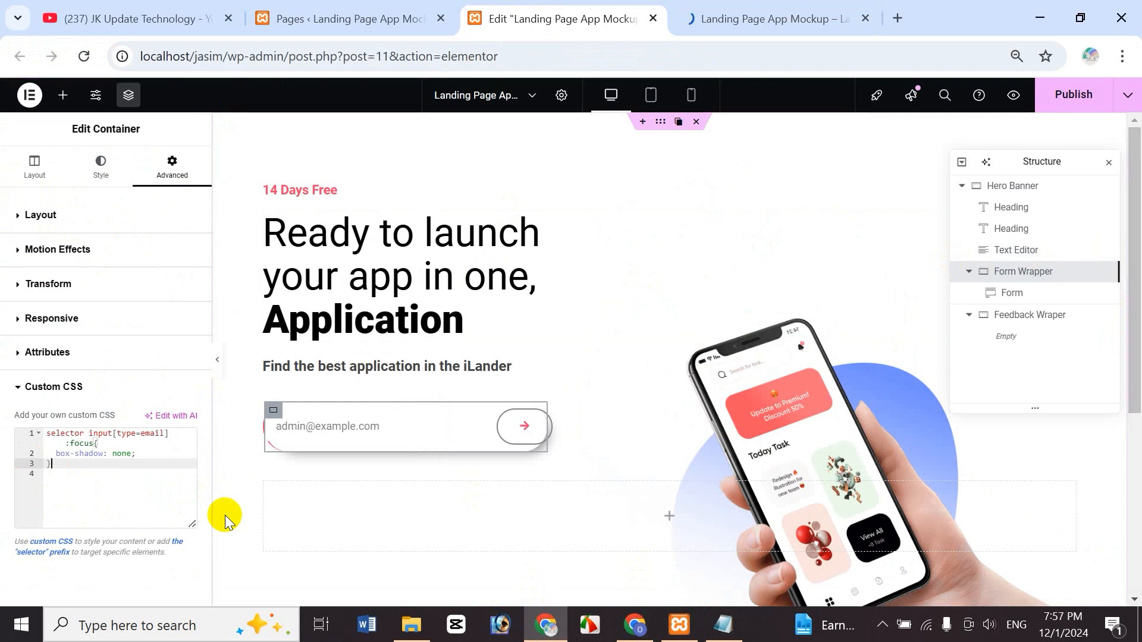
{"action": "key", "text": "ctrl+v"}
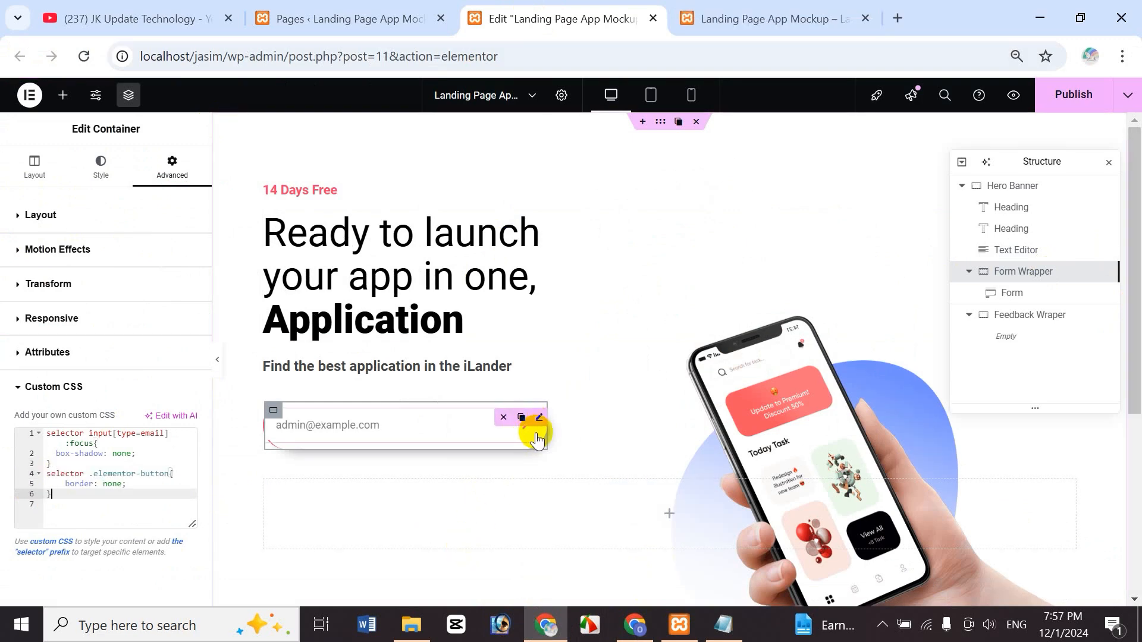
{"action": "left_click", "coordinate": [1014, 97]}
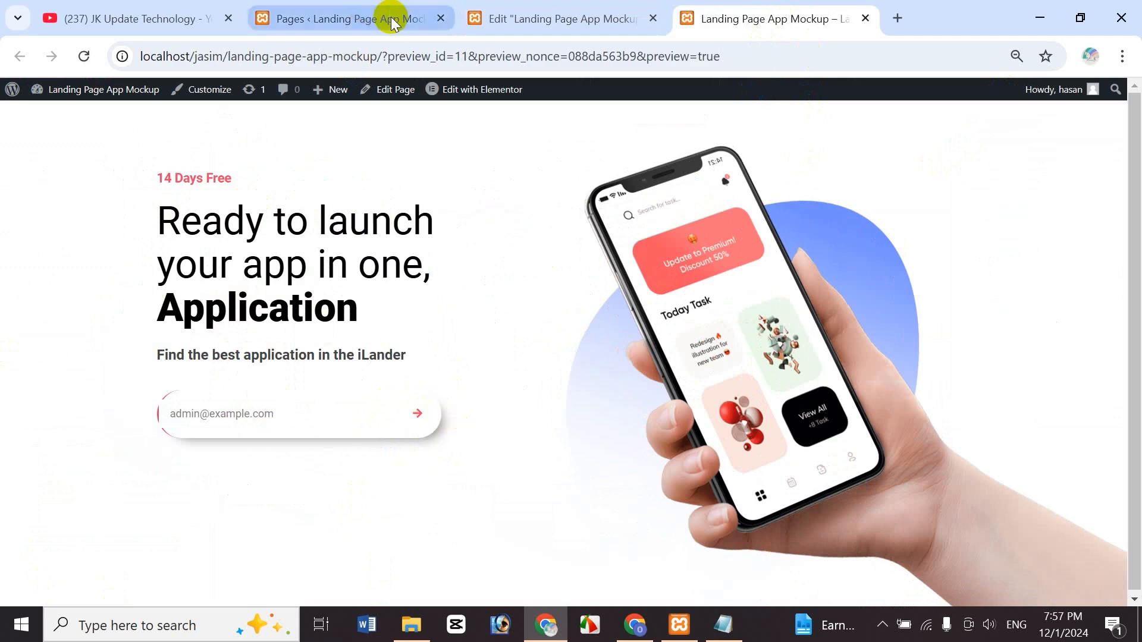
{"action": "left_click", "coordinate": [537, 19]}
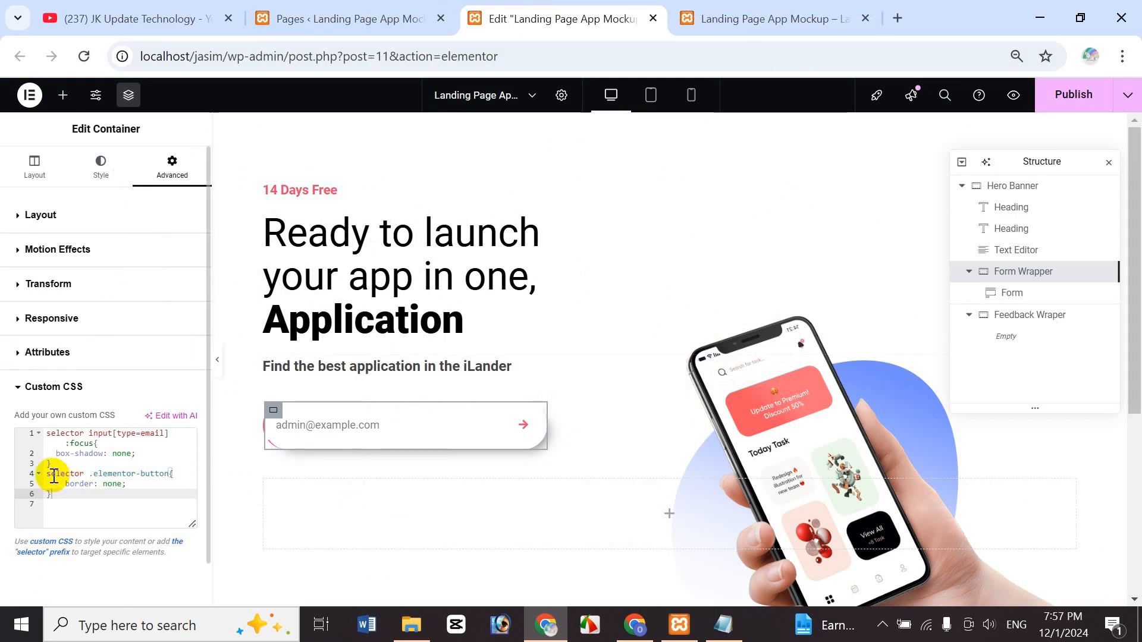
{"action": "left_click_drag", "start_coordinate": [50, 474], "coordinate": [55, 494]}
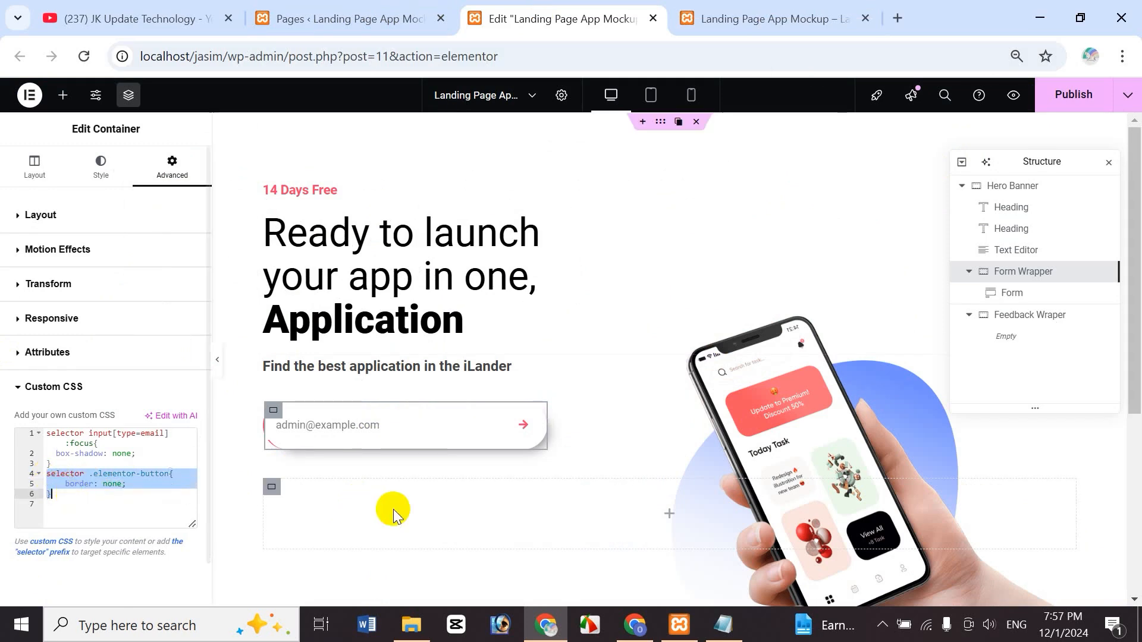
{"action": "key", "text": "BackSpace"}
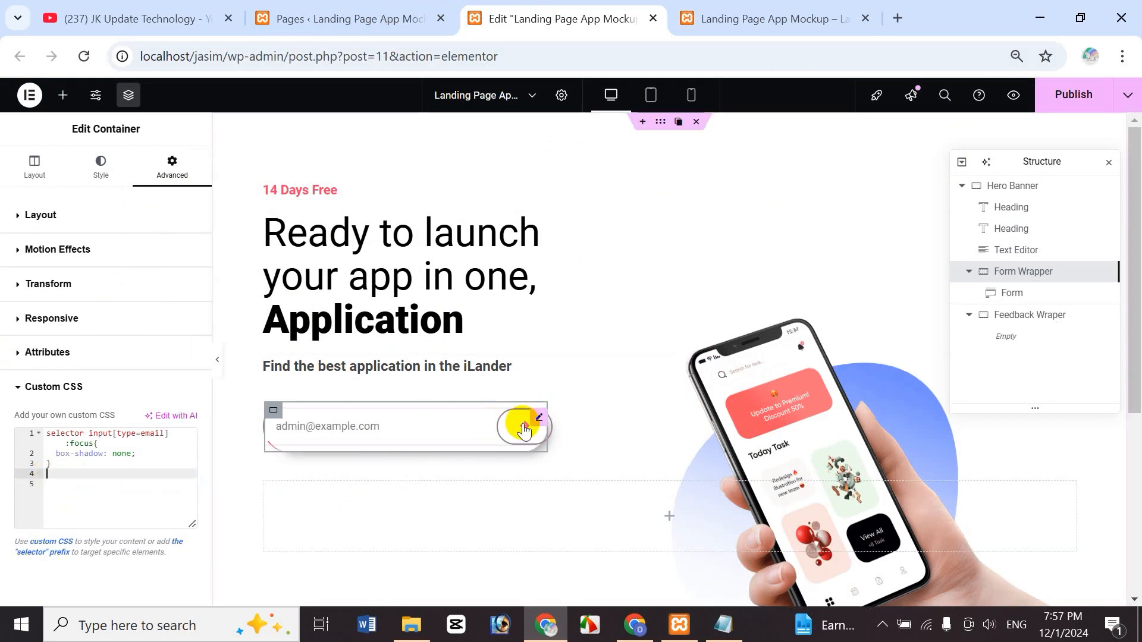
{"action": "left_click", "coordinate": [1011, 97]}
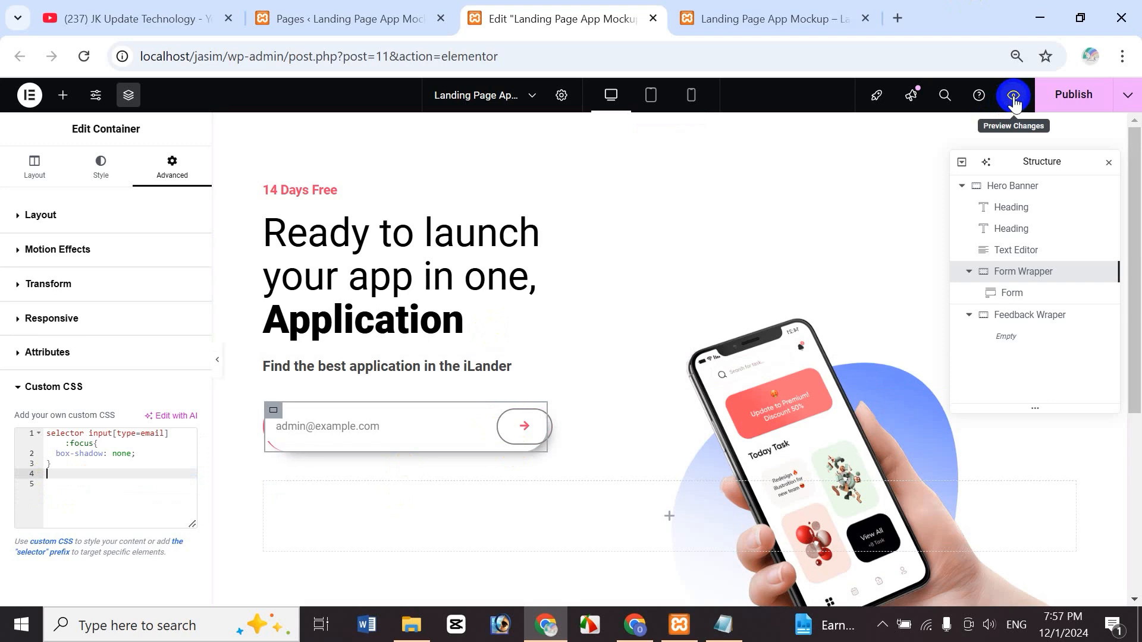
{"action": "left_click", "coordinate": [755, 42]}
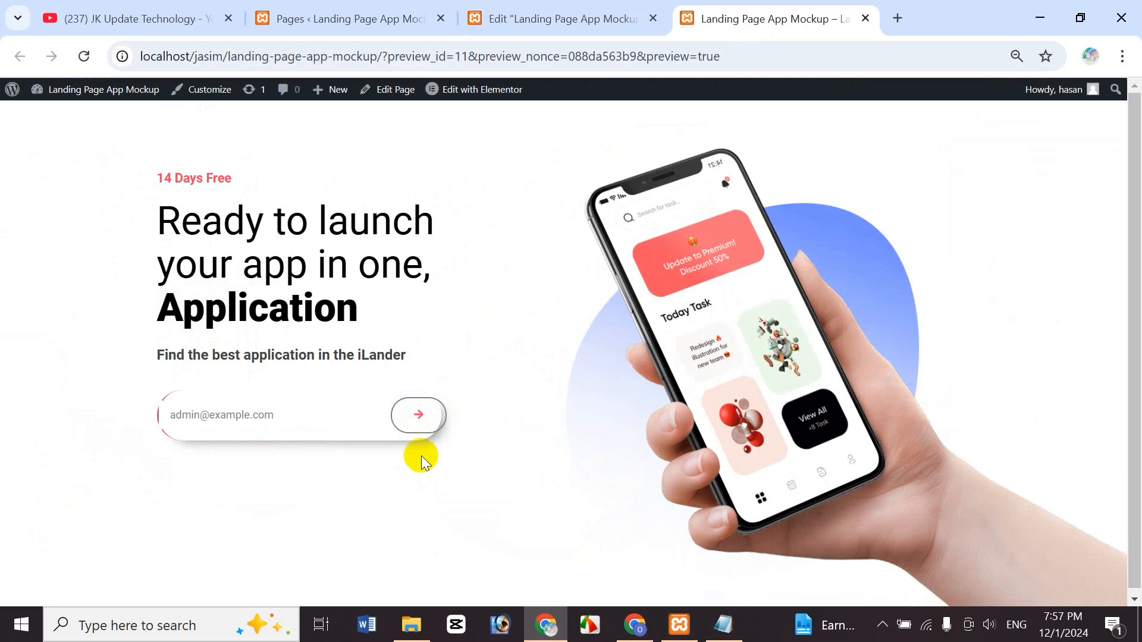
{"action": "left_click", "coordinate": [536, 20]}
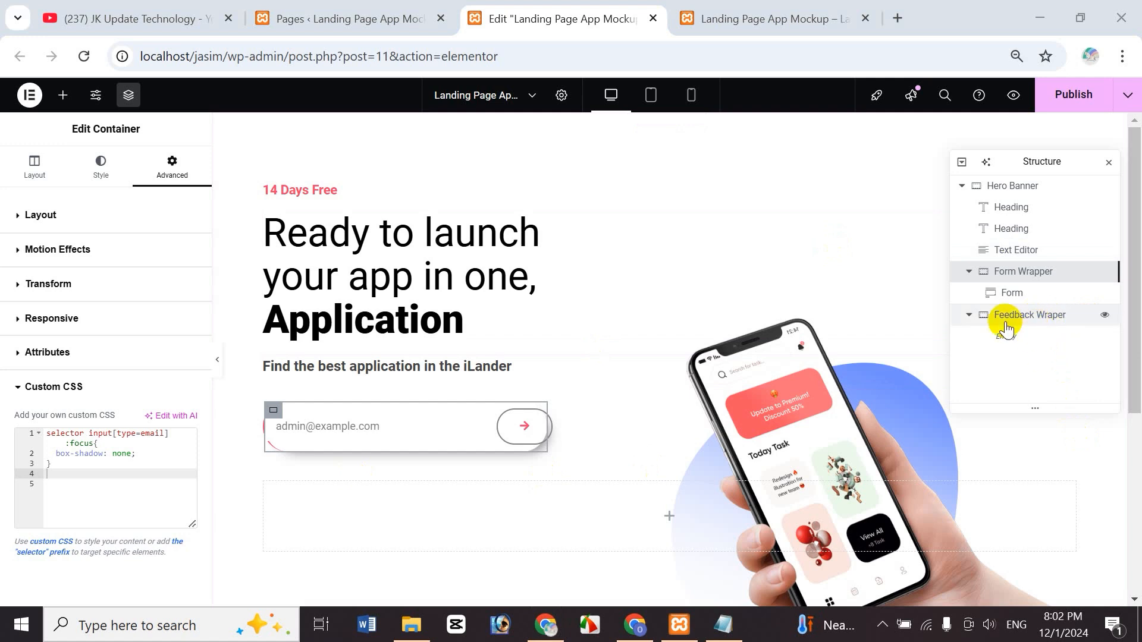
- Give Feedback Wraper 25% width, Row direction, centred items and 10 px column and row gaps
{"action": "left_click", "coordinate": [1036, 321]}
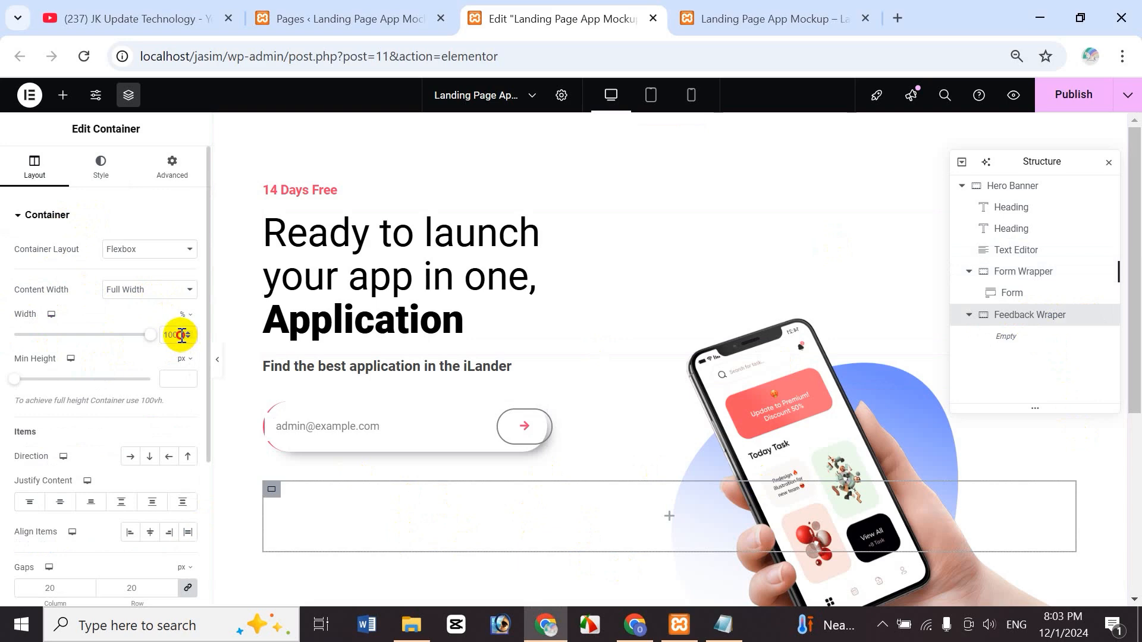
{"action": "type", "text": "25"}
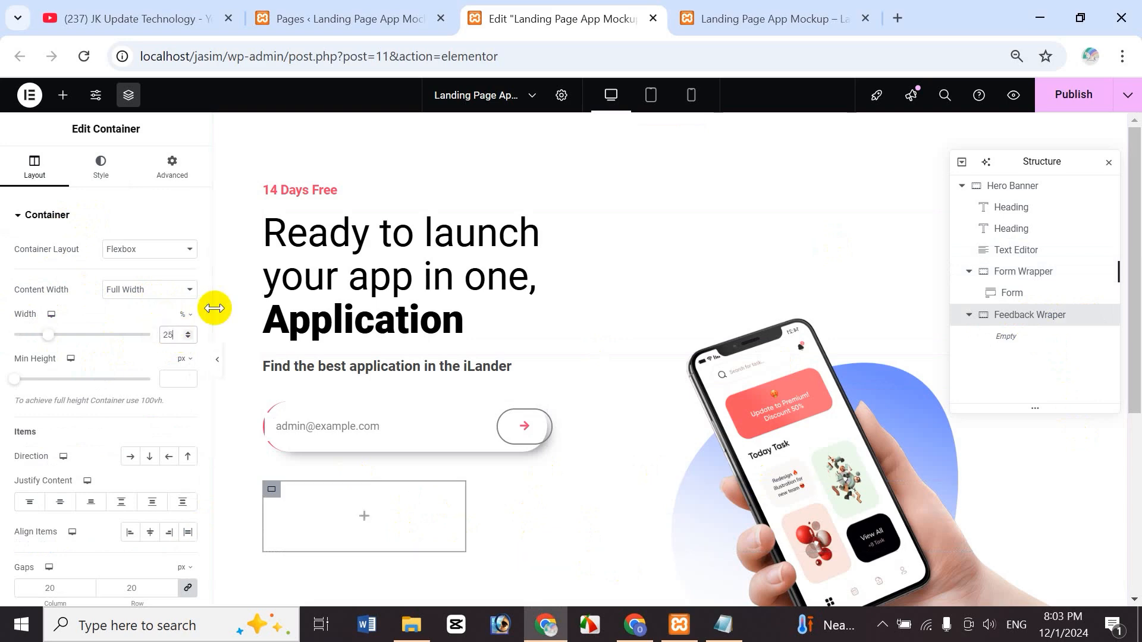
{"action": "left_click", "coordinate": [130, 456]}
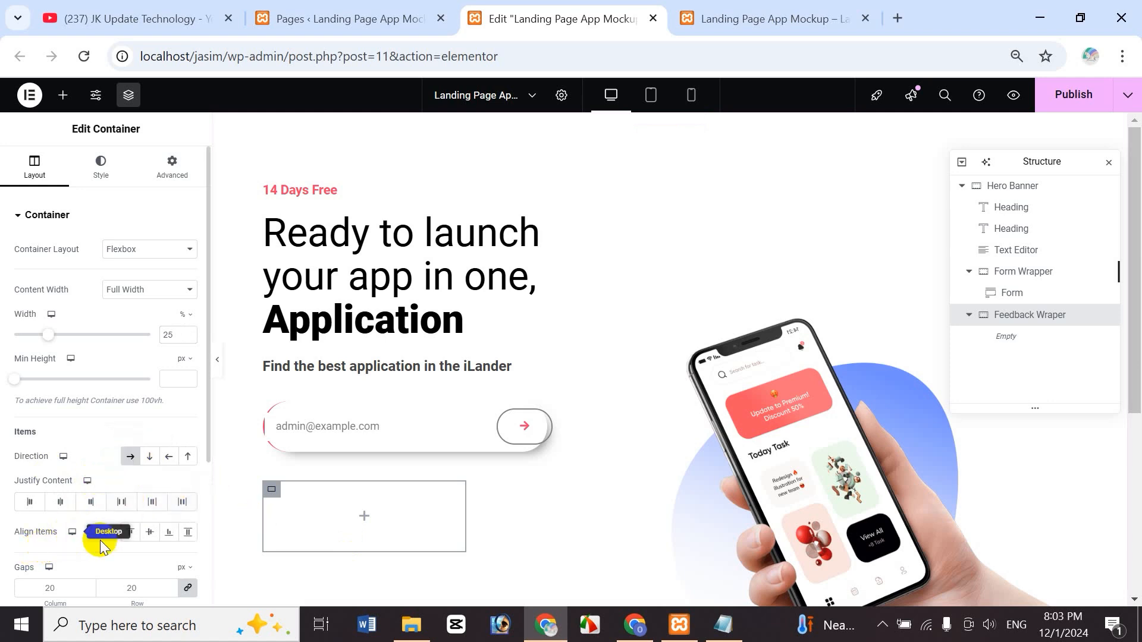
{"action": "left_click", "coordinate": [150, 534]}
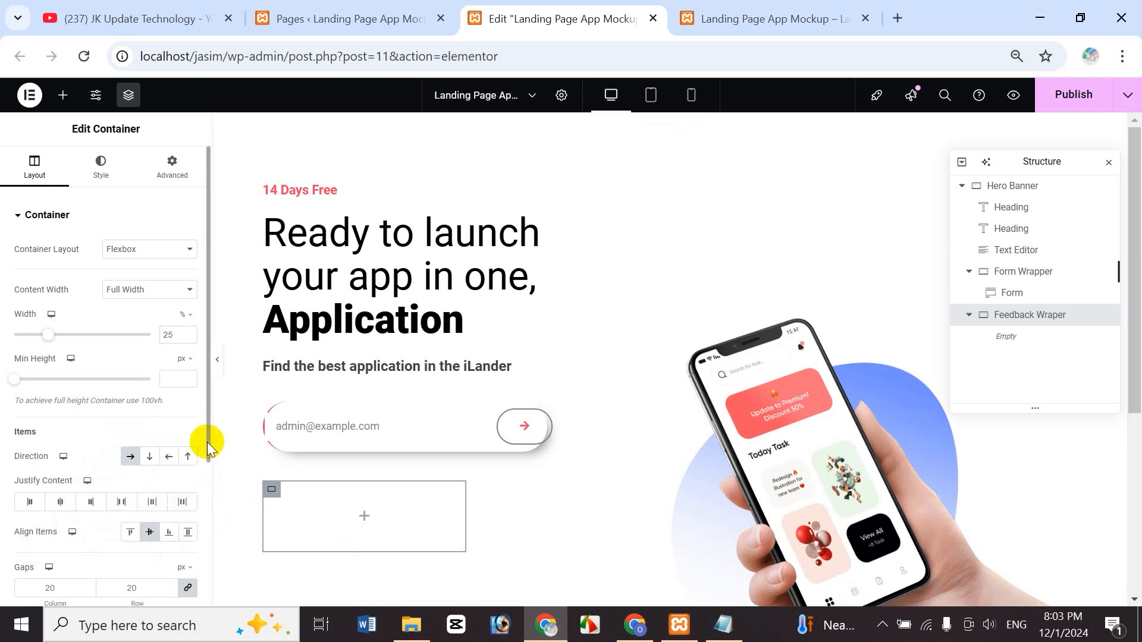
{"action": "left_click_drag", "start_coordinate": [207, 442], "coordinate": [205, 516]}
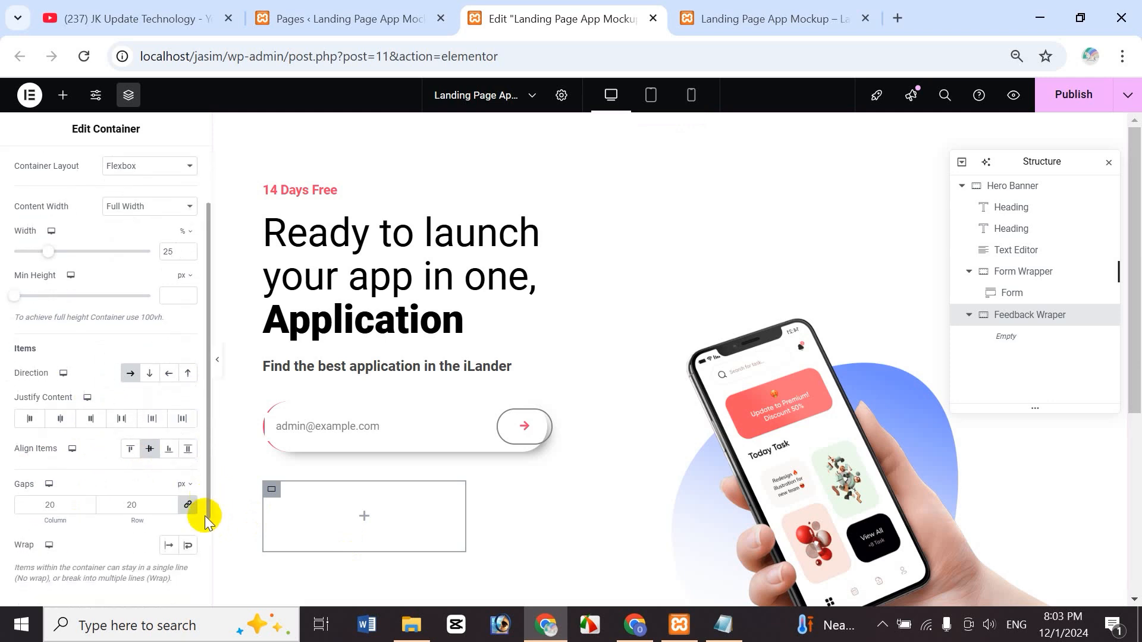
{"action": "left_click", "coordinate": [51, 504]}
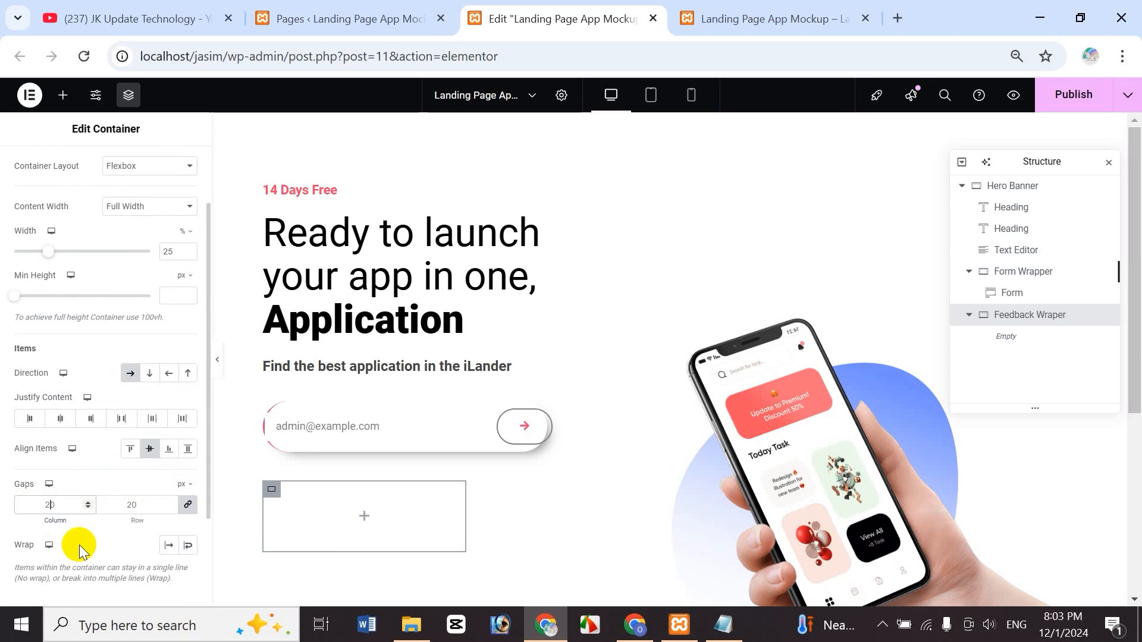
{"action": "key", "text": "BackSpace"}
{"action": "type", "text": "1"}
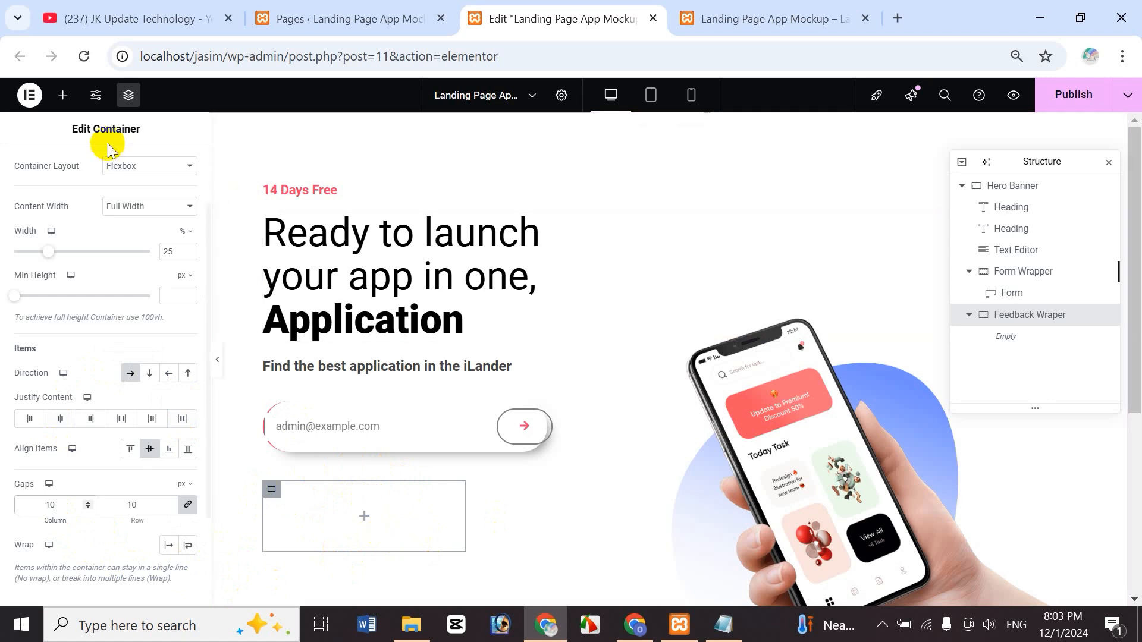
{"action": "left_click", "coordinate": [61, 97]}
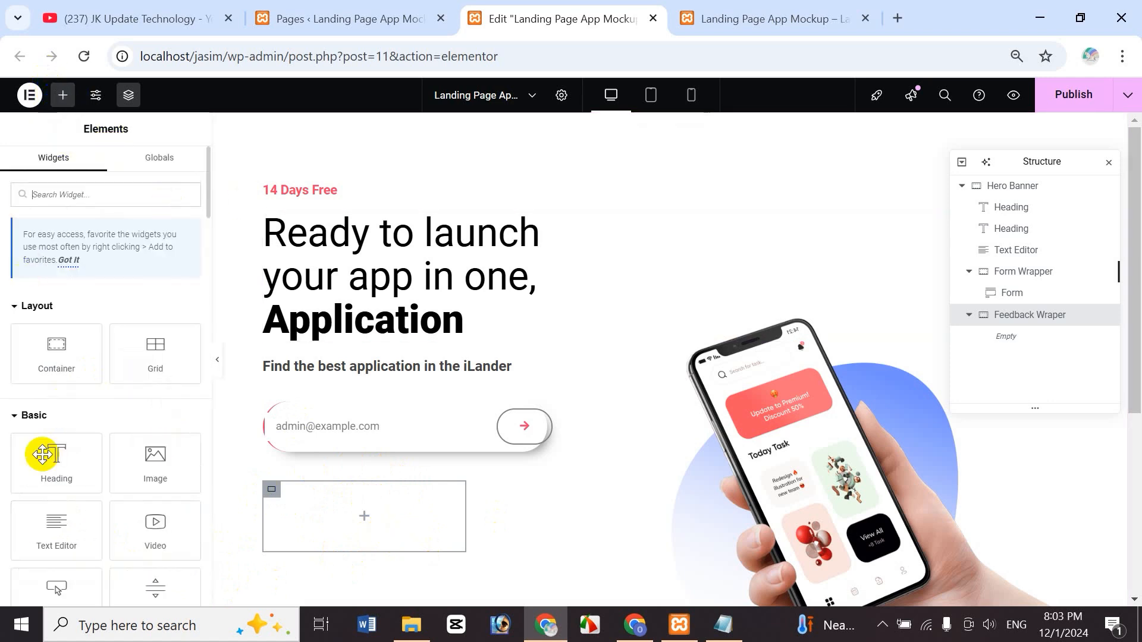
- Drop a new container into Feedback Wraper and name it Left Container
{"action": "left_click_drag", "start_coordinate": [43, 345], "coordinate": [357, 521]}
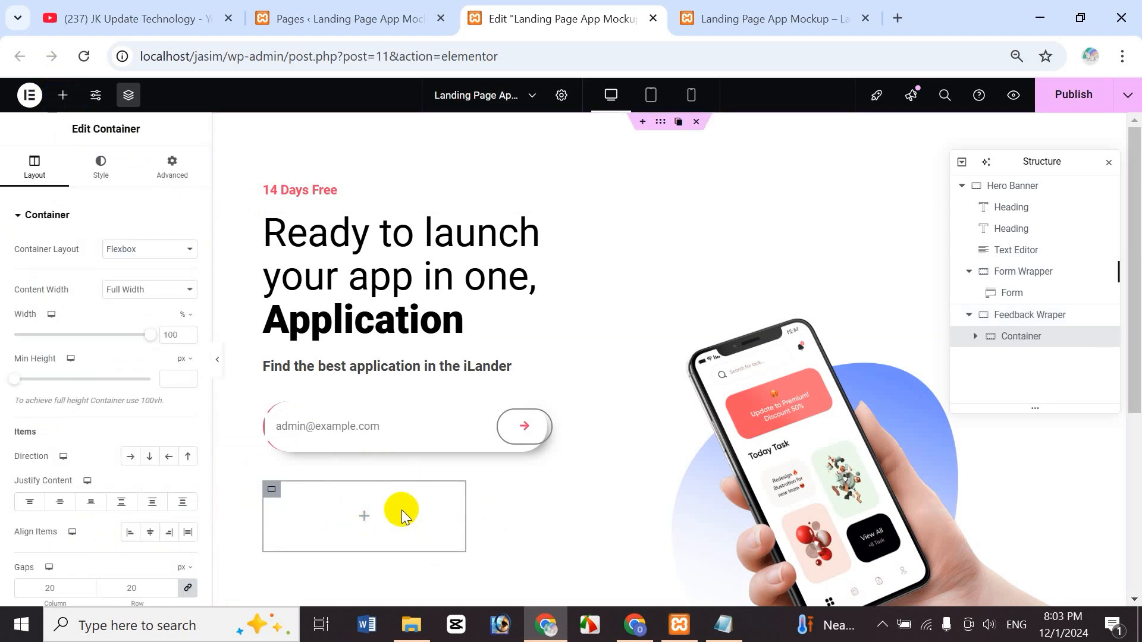
{"action": "double_click", "coordinate": [1014, 339]}
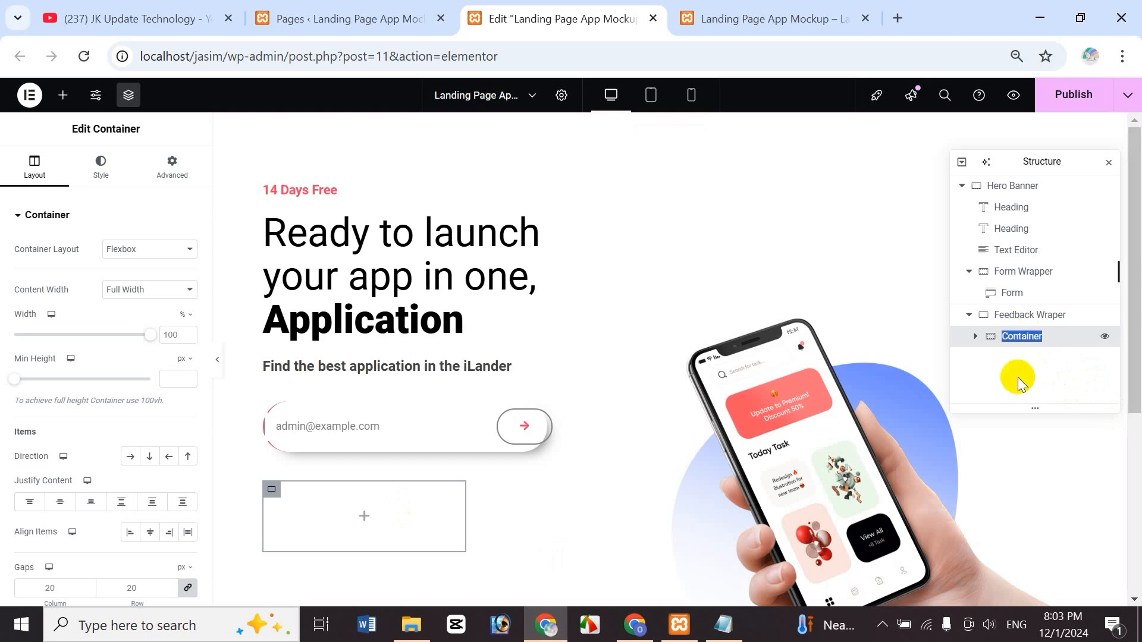
{"action": "type", "text": "Left"}
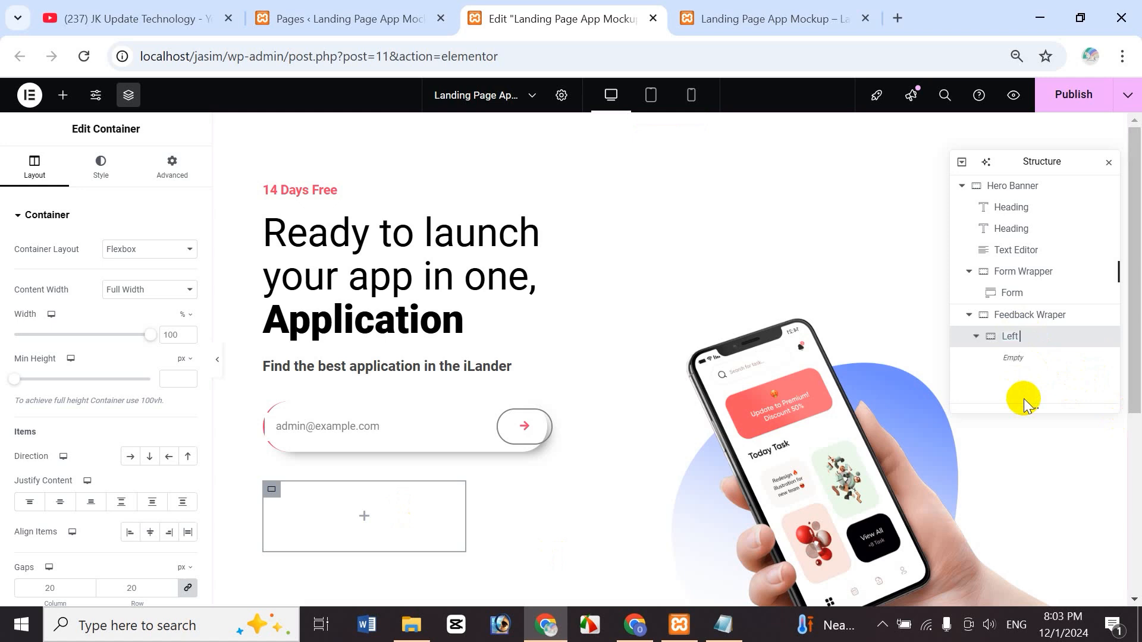
{"action": "type", "text": " Container"}
{"action": "key", "text": "Return"}
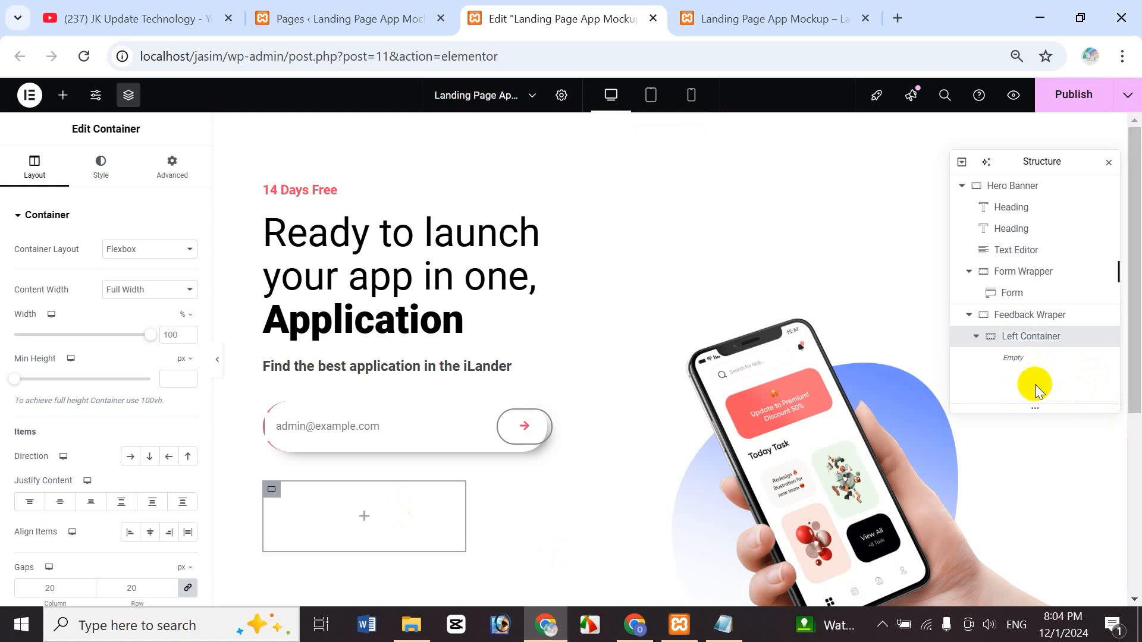
- Duplicate Left Container and rename the copy Right Container
{"action": "right_click", "coordinate": [1013, 344]}
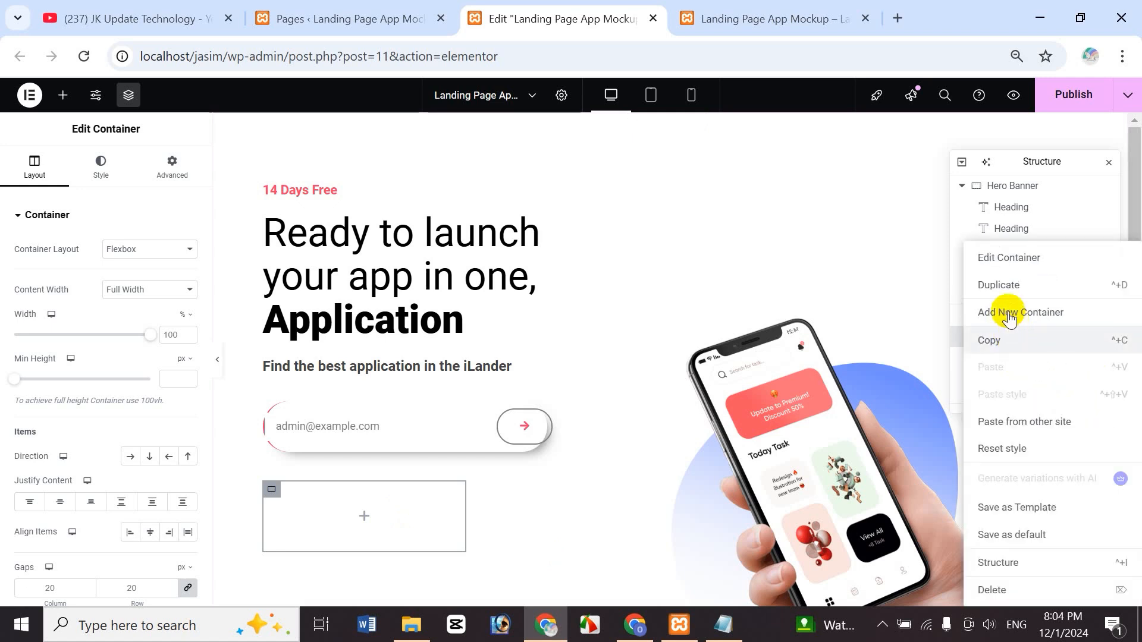
{"action": "left_click", "coordinate": [1003, 284]}
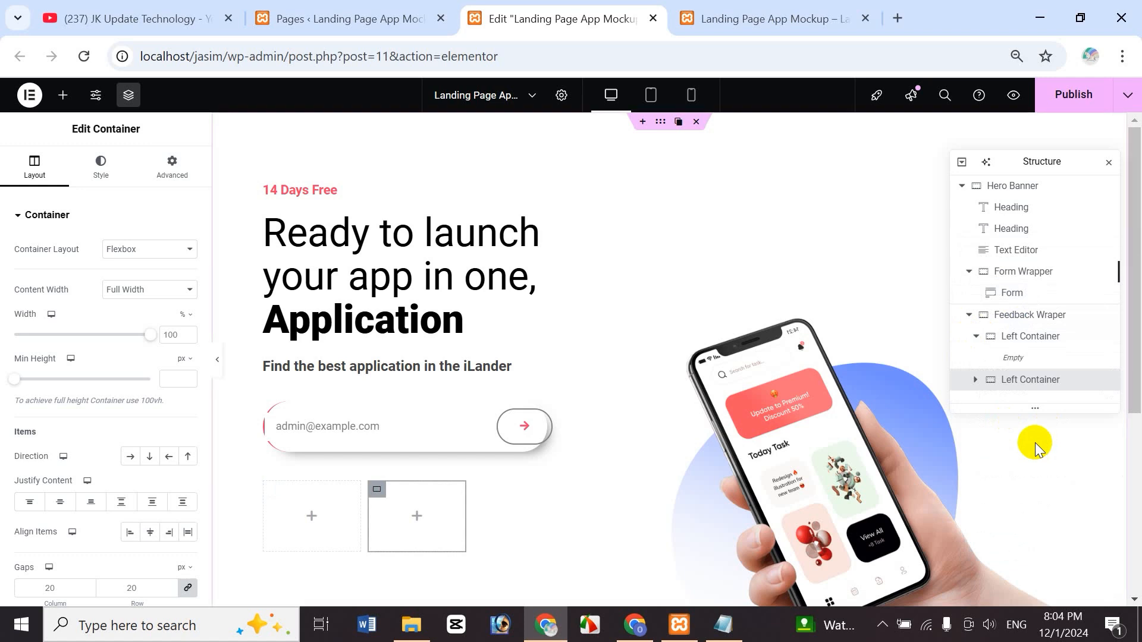
{"action": "double_click", "coordinate": [1011, 385]}
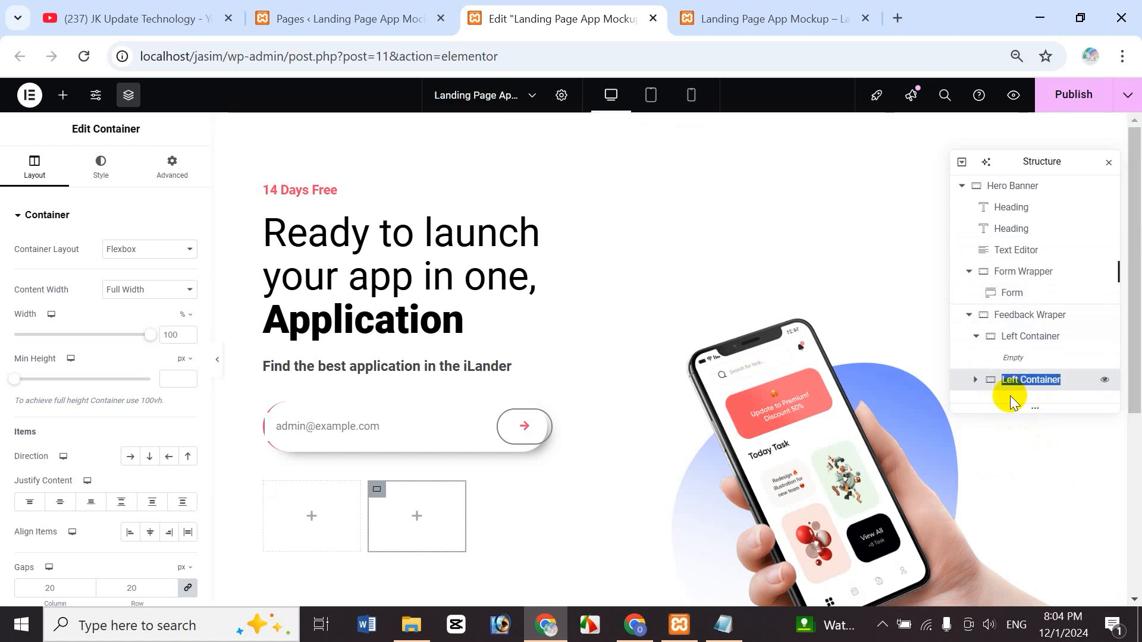
{"action": "key", "text": "Home"}
{"action": "key", "text": "Delete"}
{"action": "key", "text": "Delete"}
{"action": "key", "text": "Delete"}
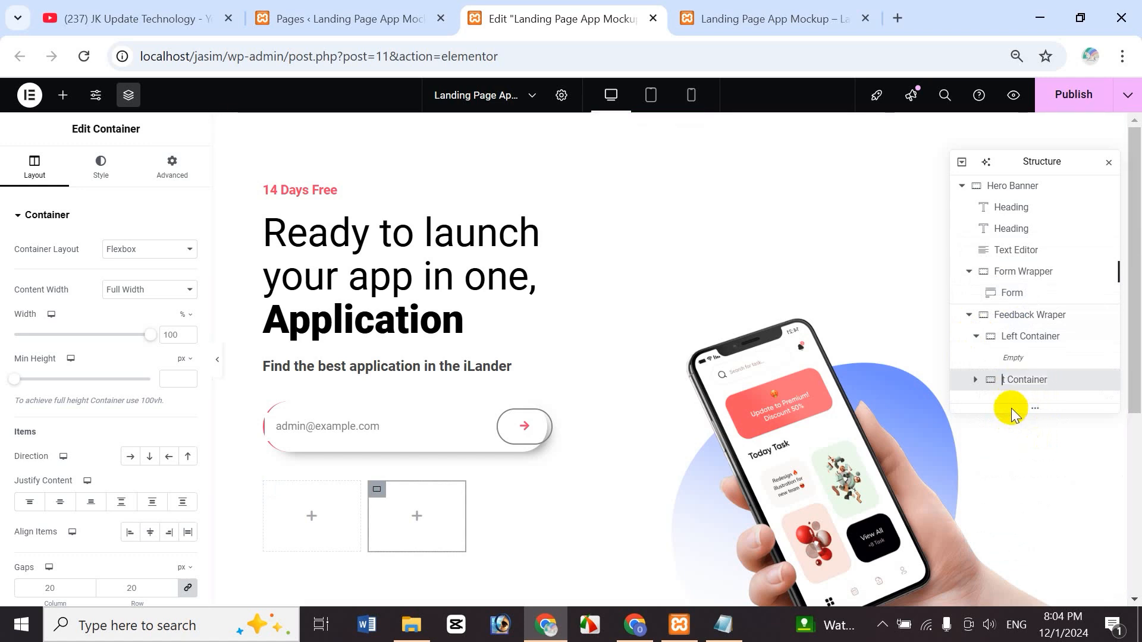
{"action": "type", "text": "Right"}
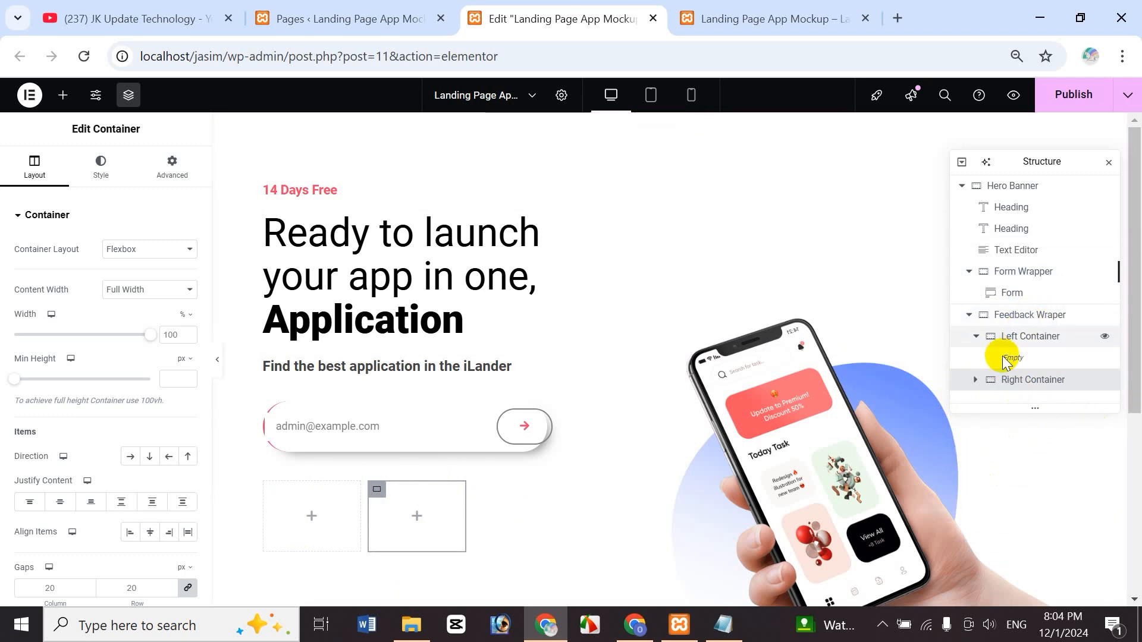
- Keep Feedback Wraper's children in a row, select Left Container, then go to the project folder in File Explorer
{"action": "left_click", "coordinate": [1016, 320]}
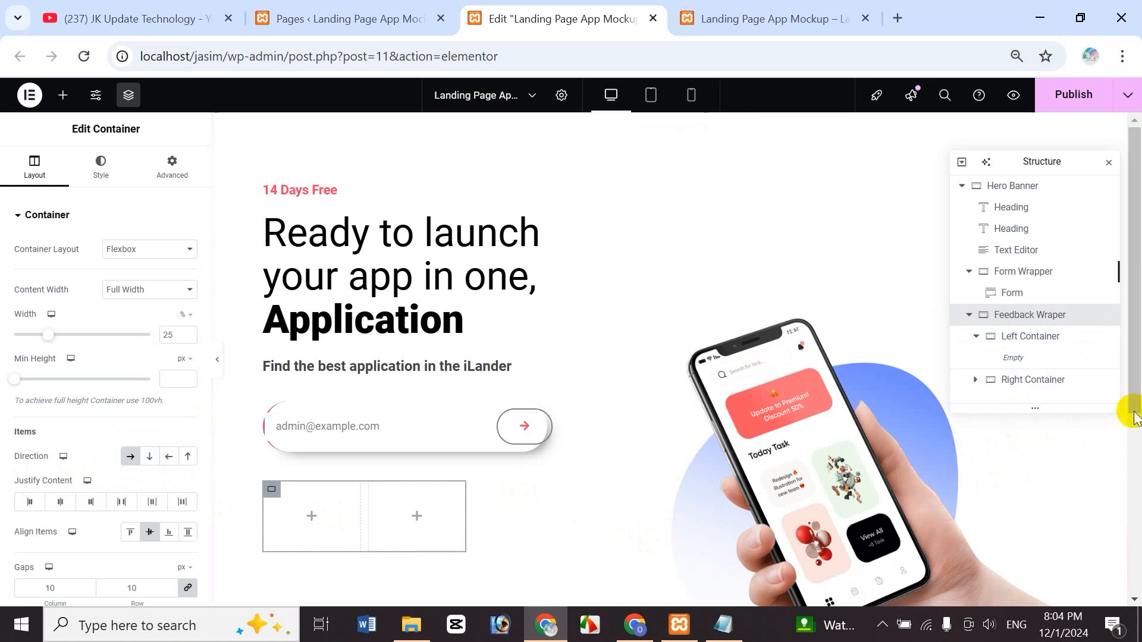
{"action": "left_click_drag", "start_coordinate": [1129, 382], "coordinate": [1129, 398]}
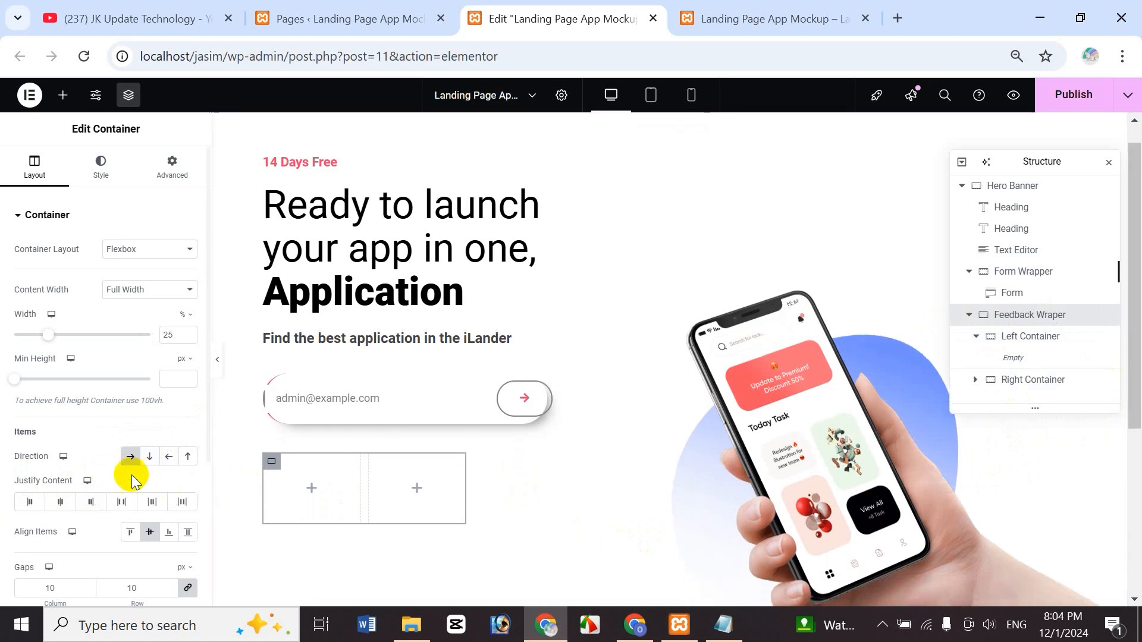
{"action": "left_click", "coordinate": [149, 456]}
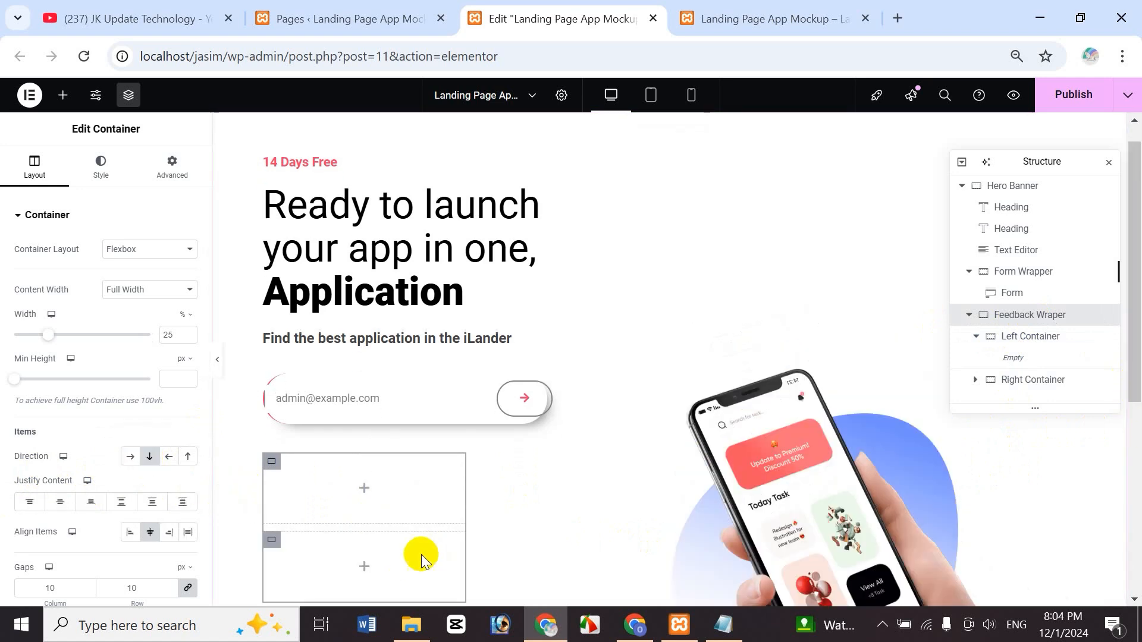
{"action": "left_click", "coordinate": [131, 457]}
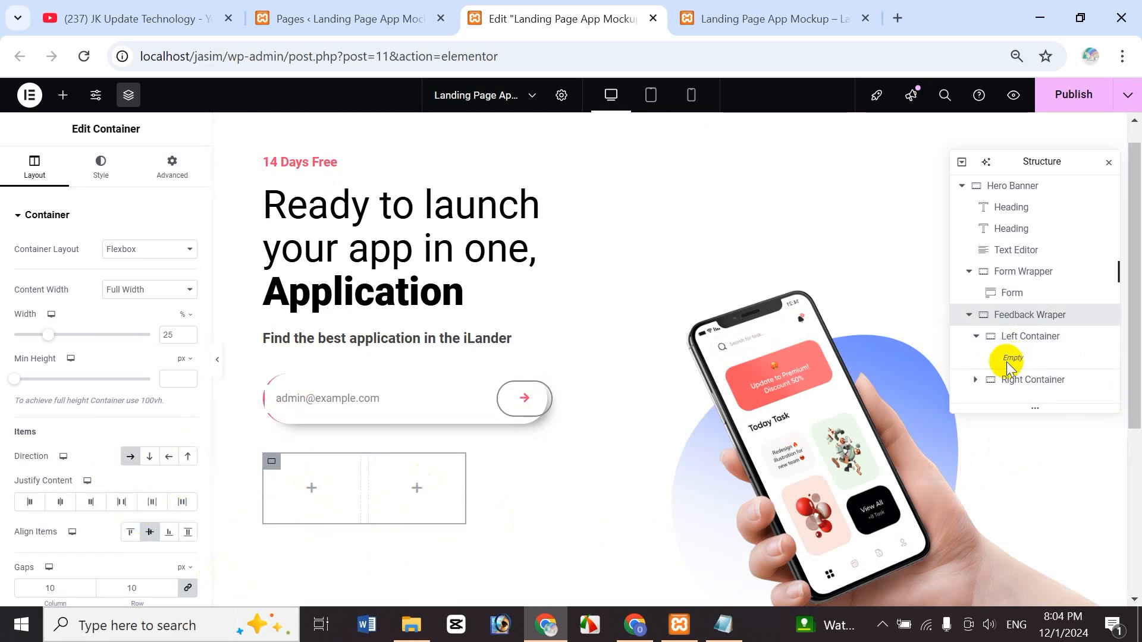
{"action": "left_click", "coordinate": [1030, 343]}
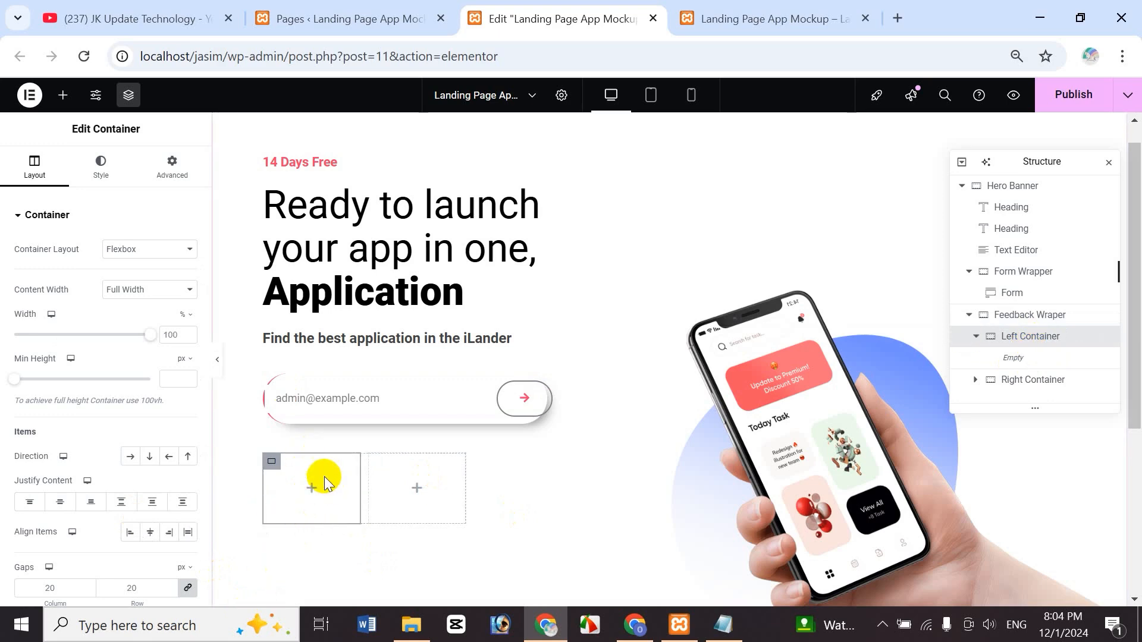
{"action": "left_click", "coordinate": [411, 625]}
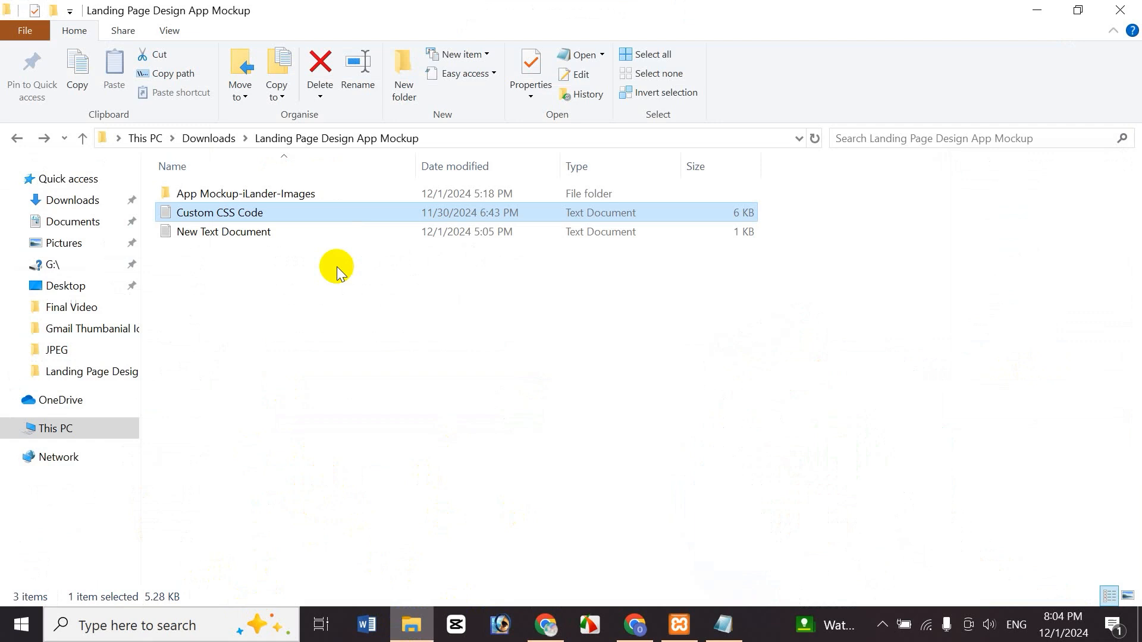
- Open the App Mockup-iLander-Images folder, locate hero-mans 1, and go back to Chrome
{"action": "double_click", "coordinate": [243, 194]}
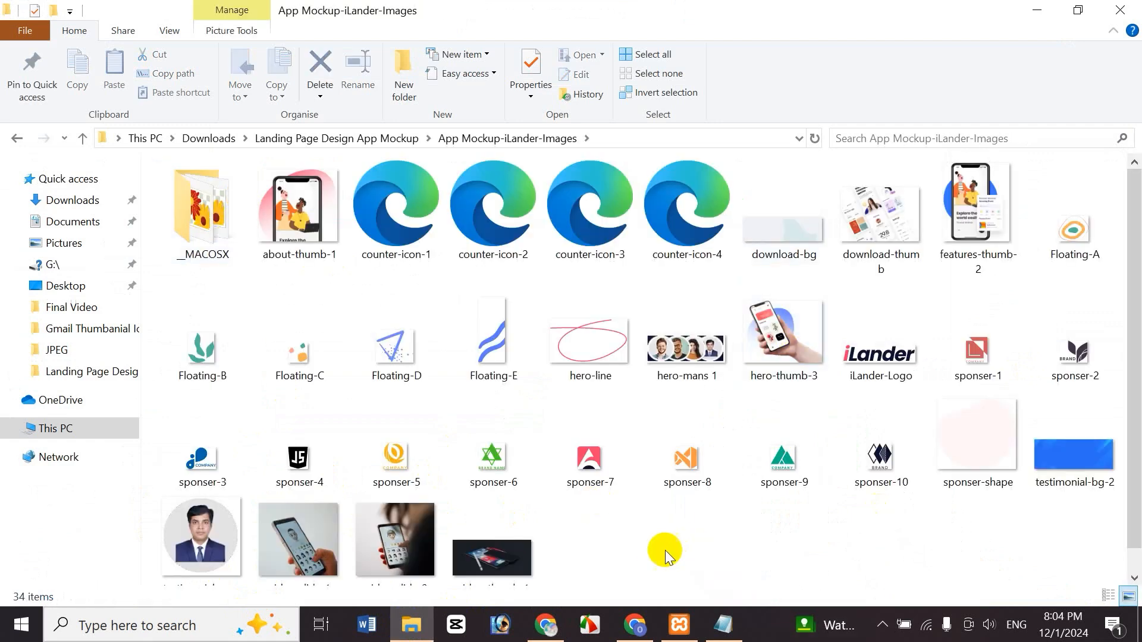
{"action": "left_click", "coordinate": [688, 384]}
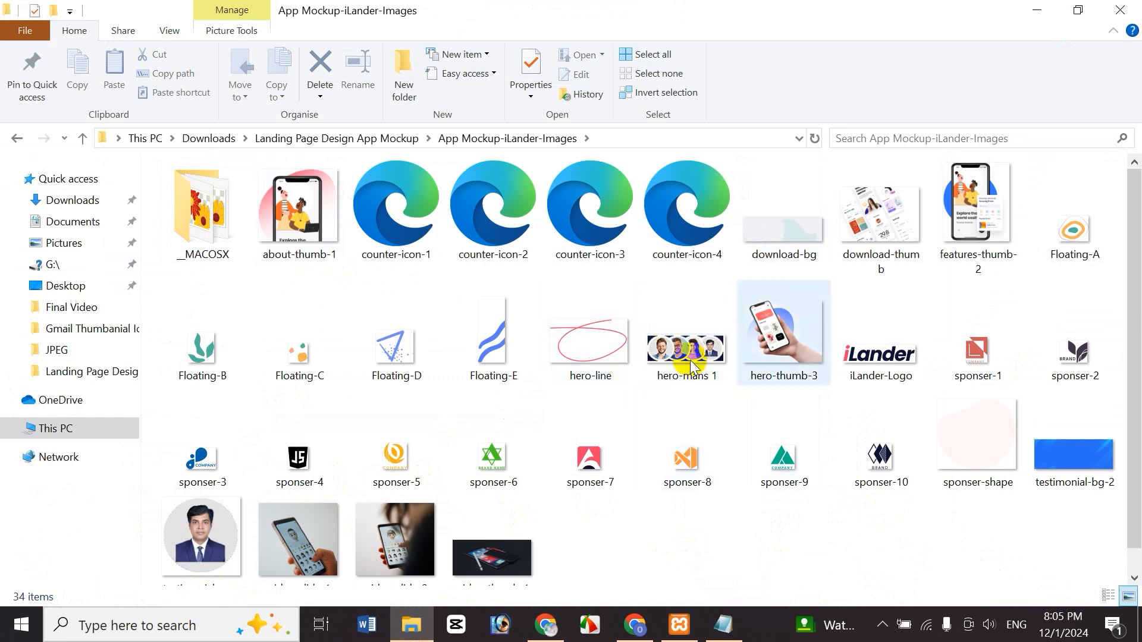
{"action": "left_click", "coordinate": [539, 624]}
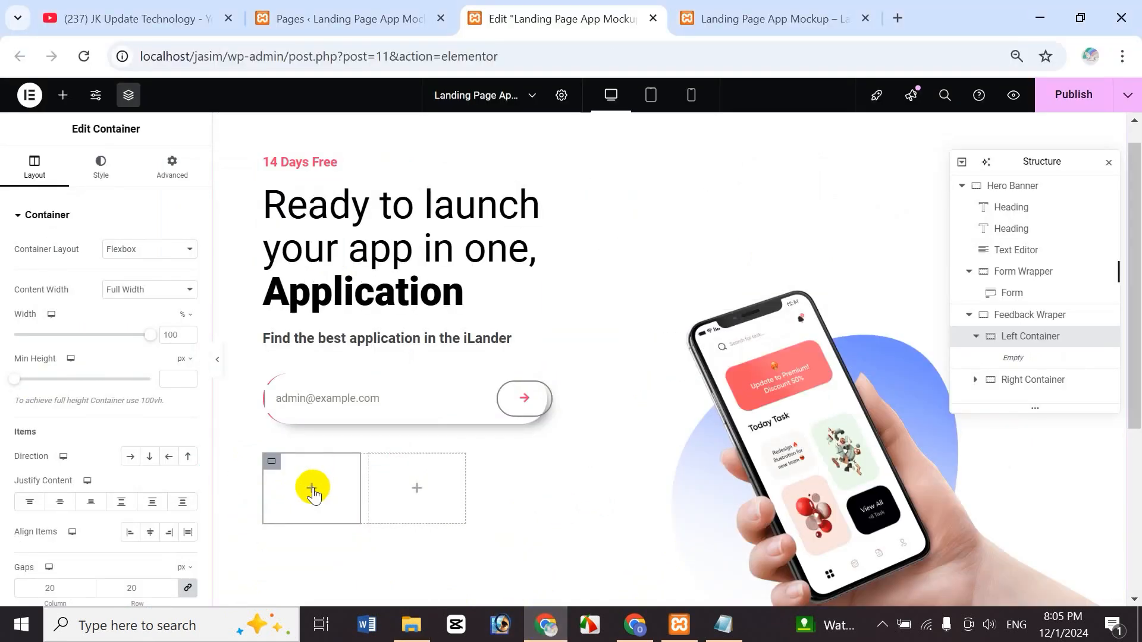
- Add an Image widget to Left Container showing hero-mans 1 from the Media Library
{"action": "left_click", "coordinate": [310, 491]}
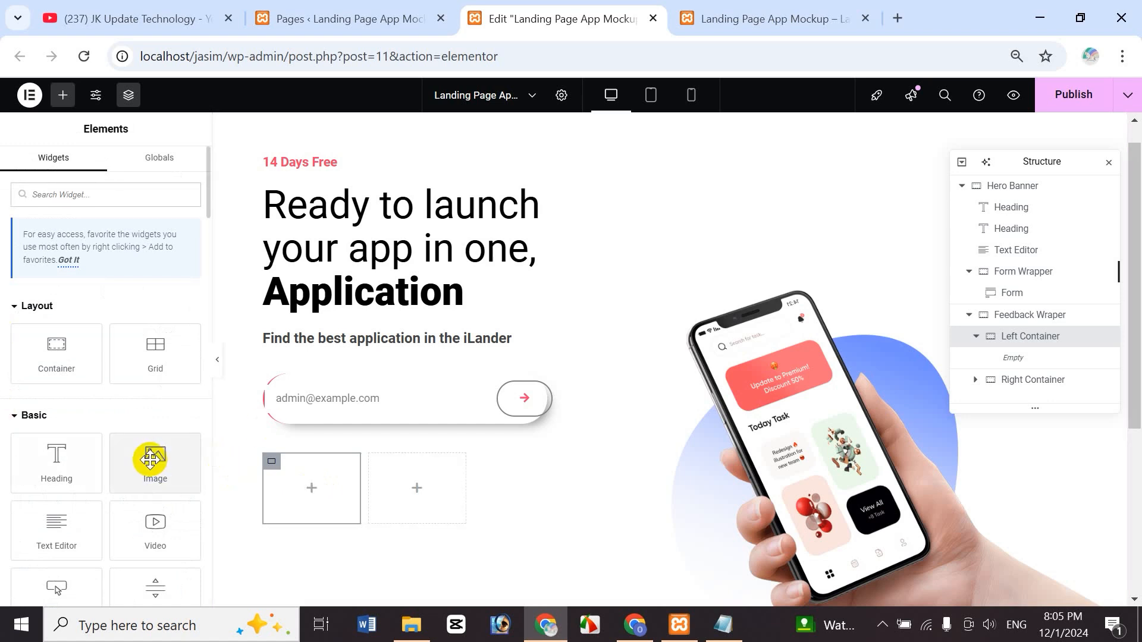
{"action": "left_click_drag", "start_coordinate": [149, 460], "coordinate": [295, 484]}
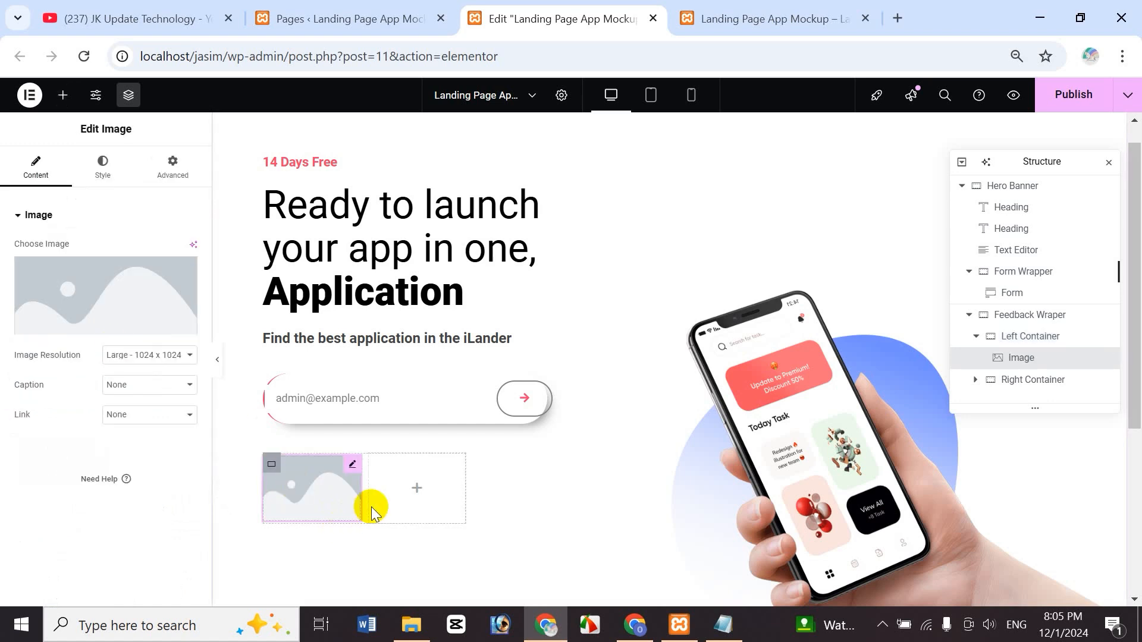
{"action": "left_click", "coordinate": [102, 320]}
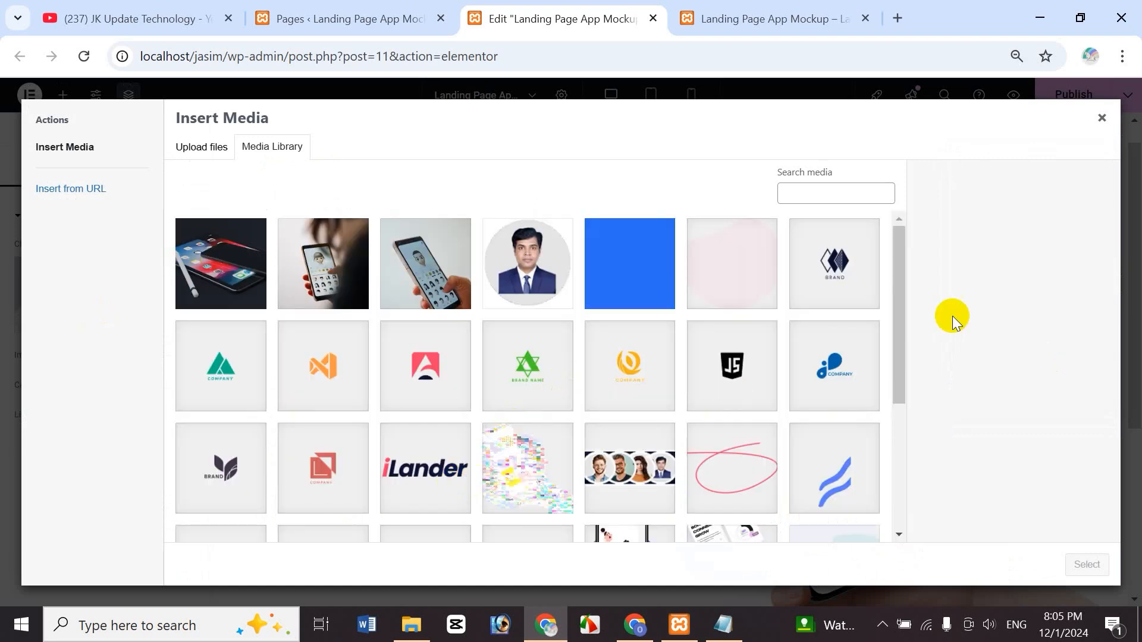
{"action": "left_click_drag", "start_coordinate": [898, 320], "coordinate": [903, 383]}
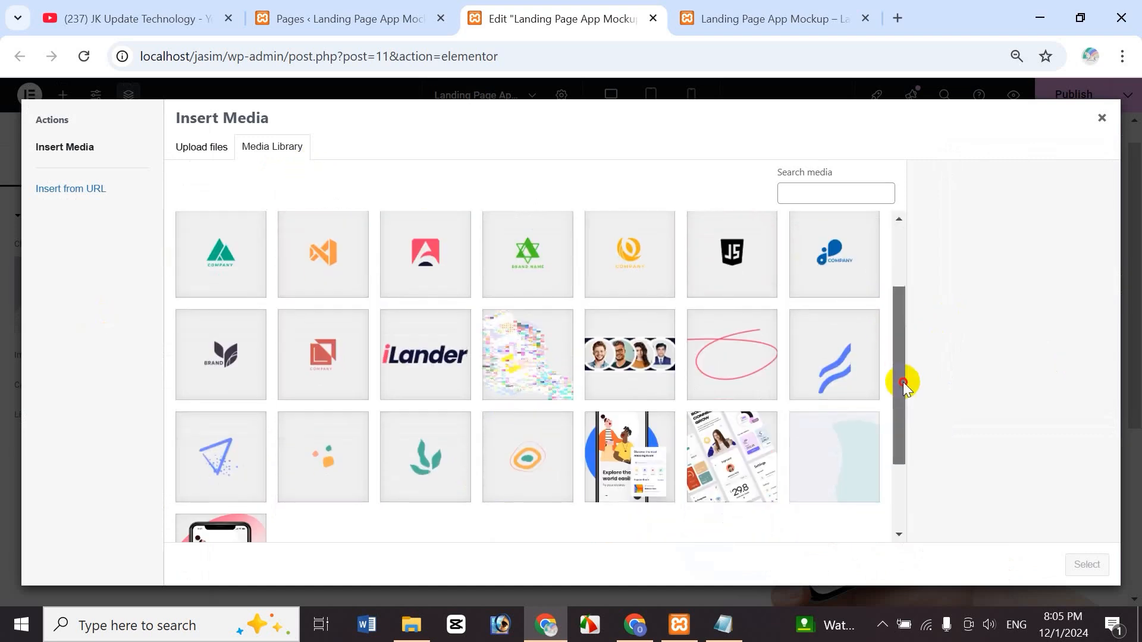
{"action": "left_click", "coordinate": [663, 351]}
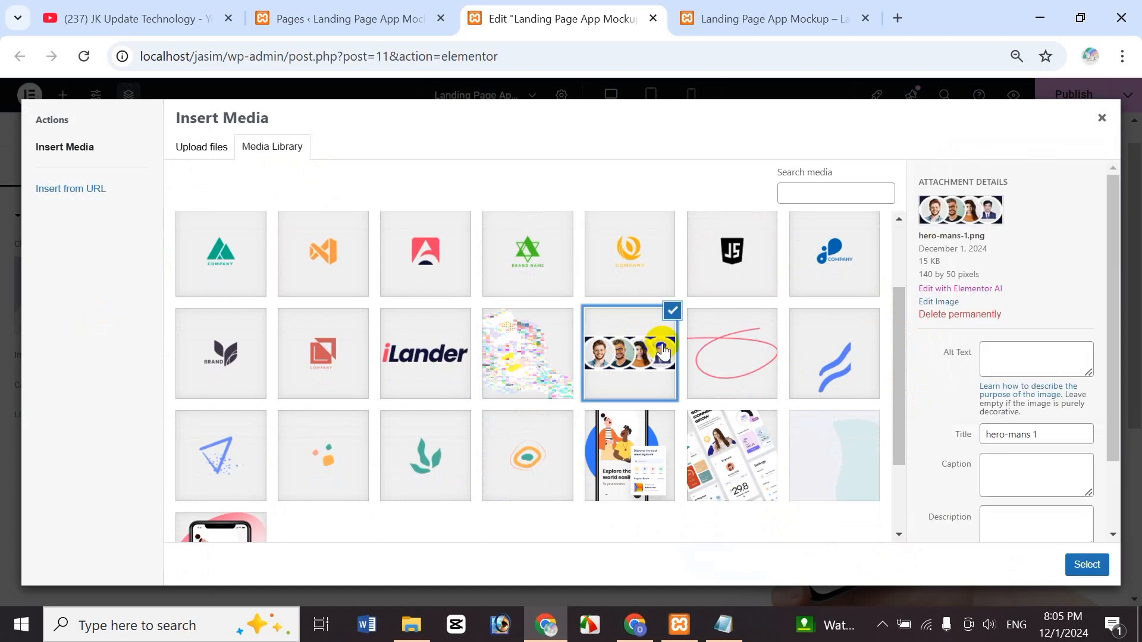
{"action": "left_click", "coordinate": [1088, 565]}
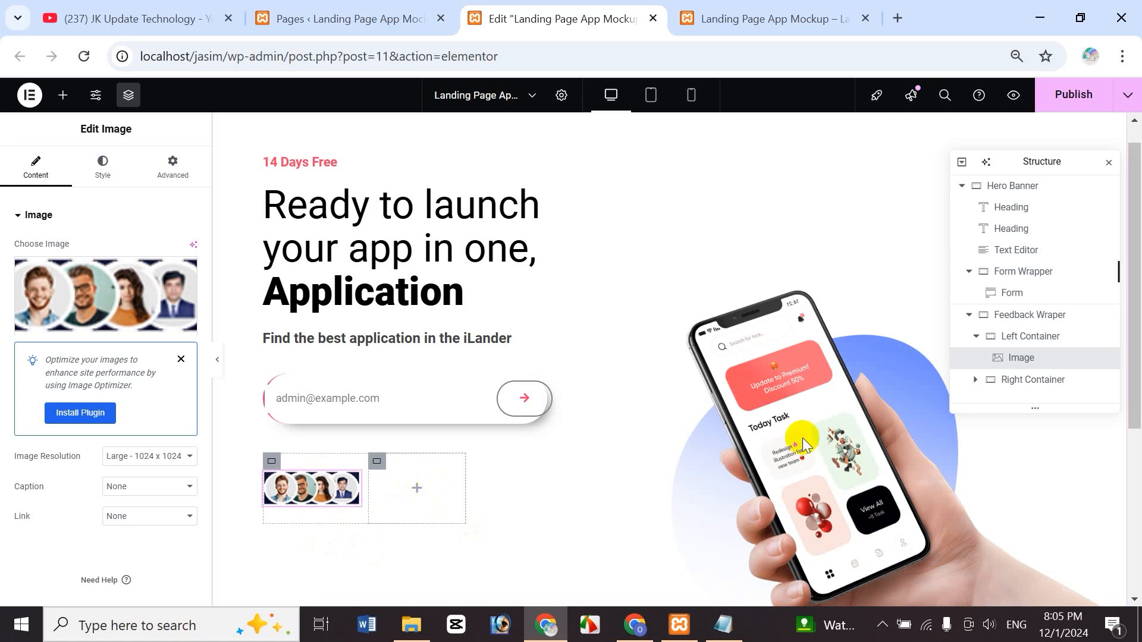
{"action": "left_click", "coordinate": [1023, 386]}
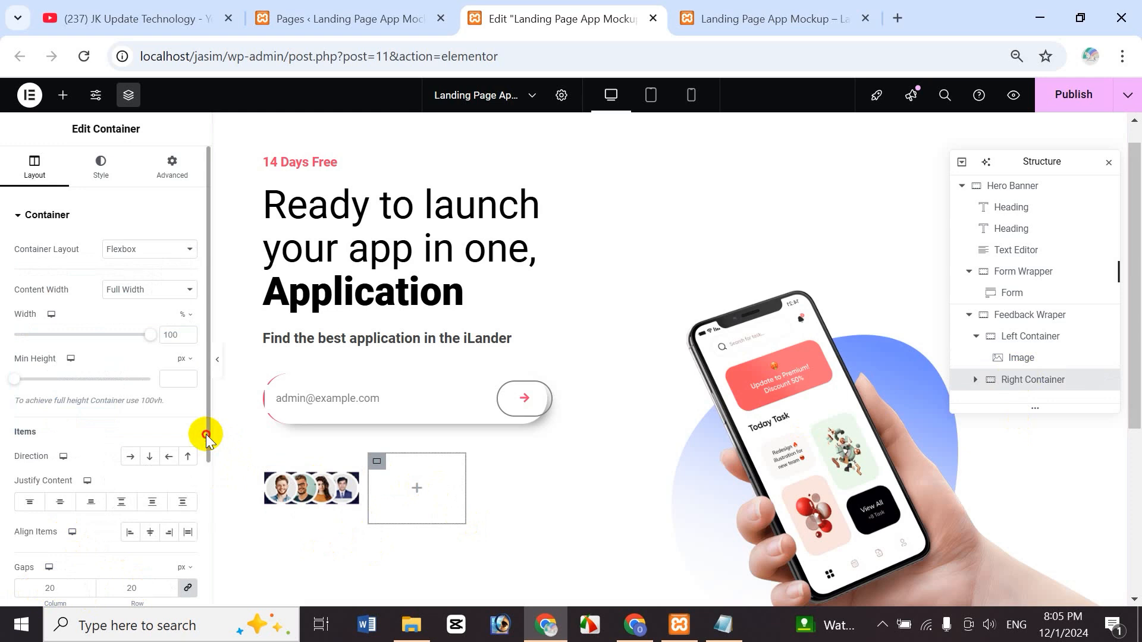
- Set Right Container's column and row gaps to 0
{"action": "left_click_drag", "start_coordinate": [206, 436], "coordinate": [209, 484]}
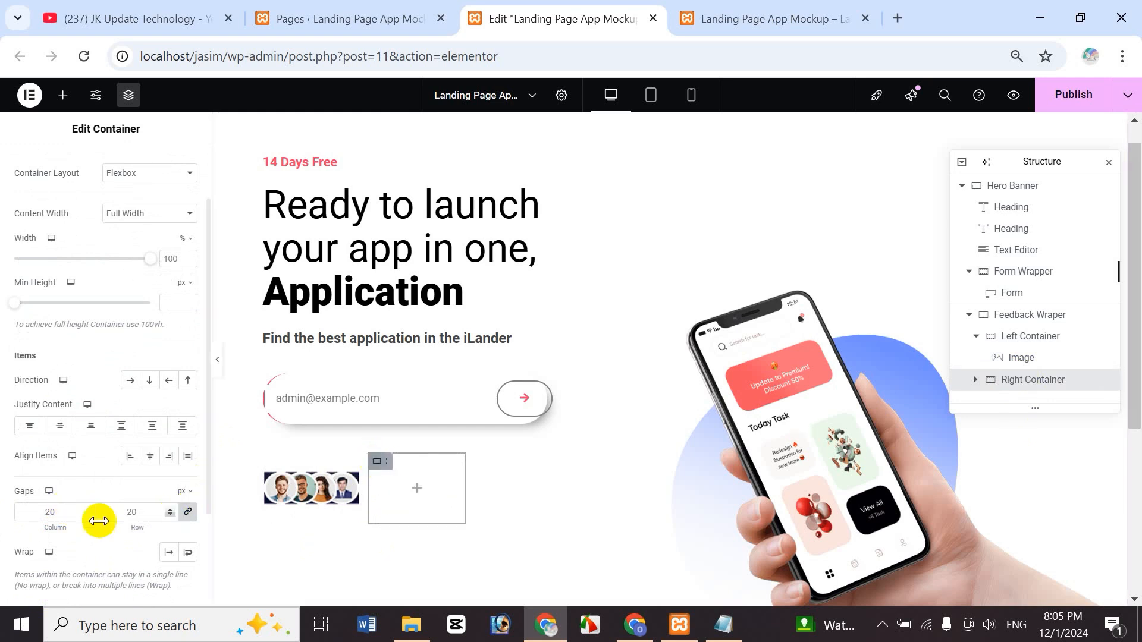
{"action": "left_click", "coordinate": [51, 512]}
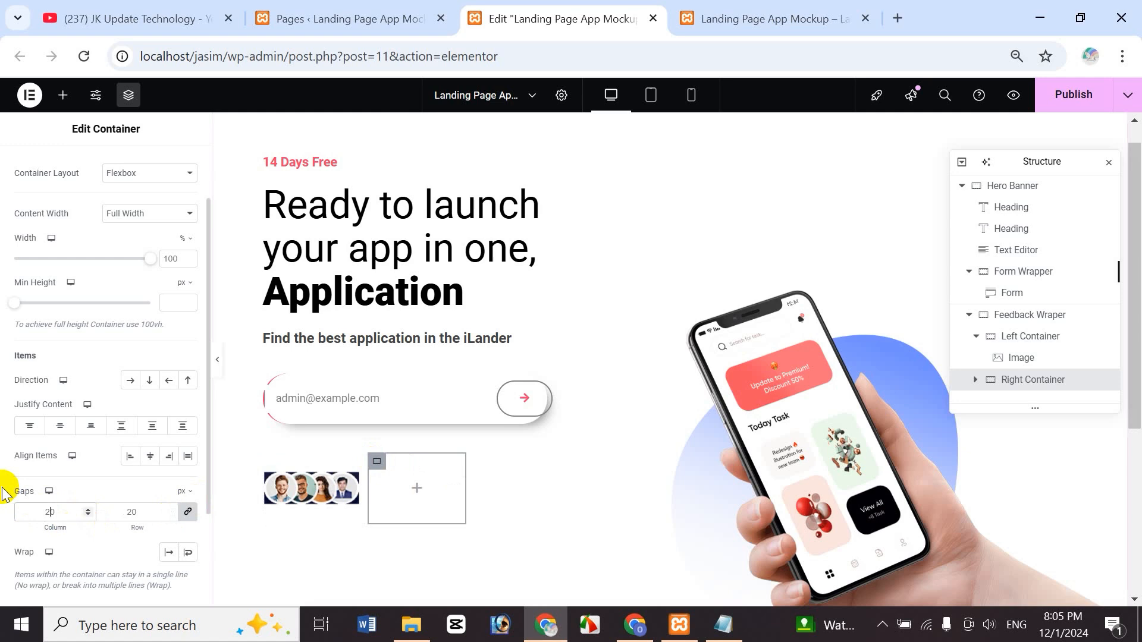
{"action": "left_click", "coordinate": [190, 514]}
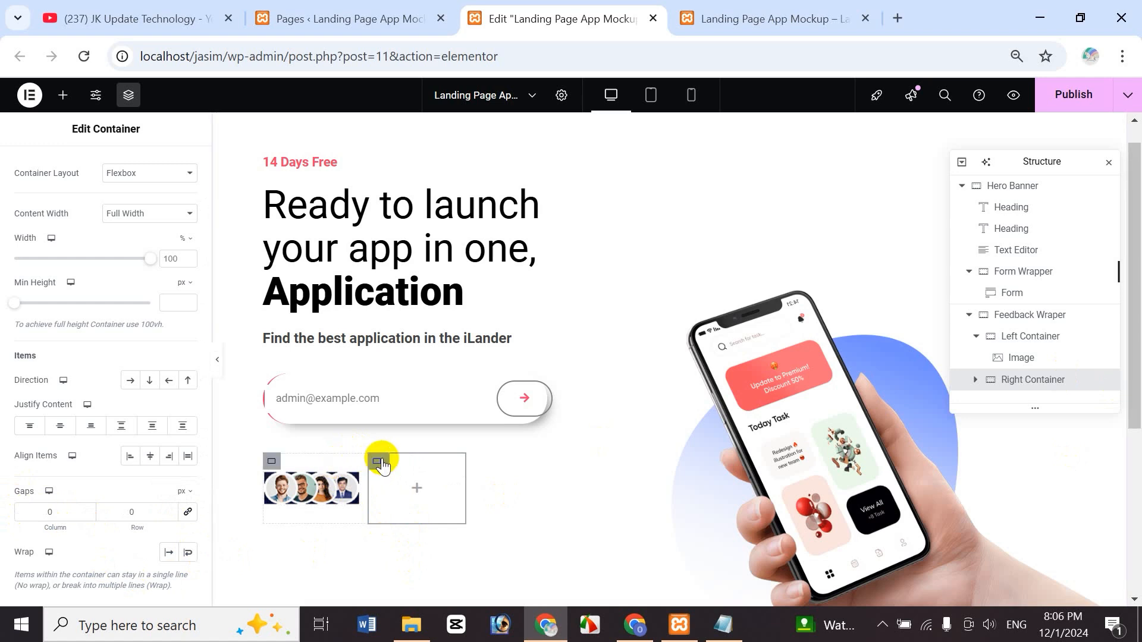
{"action": "left_click", "coordinate": [418, 490]}
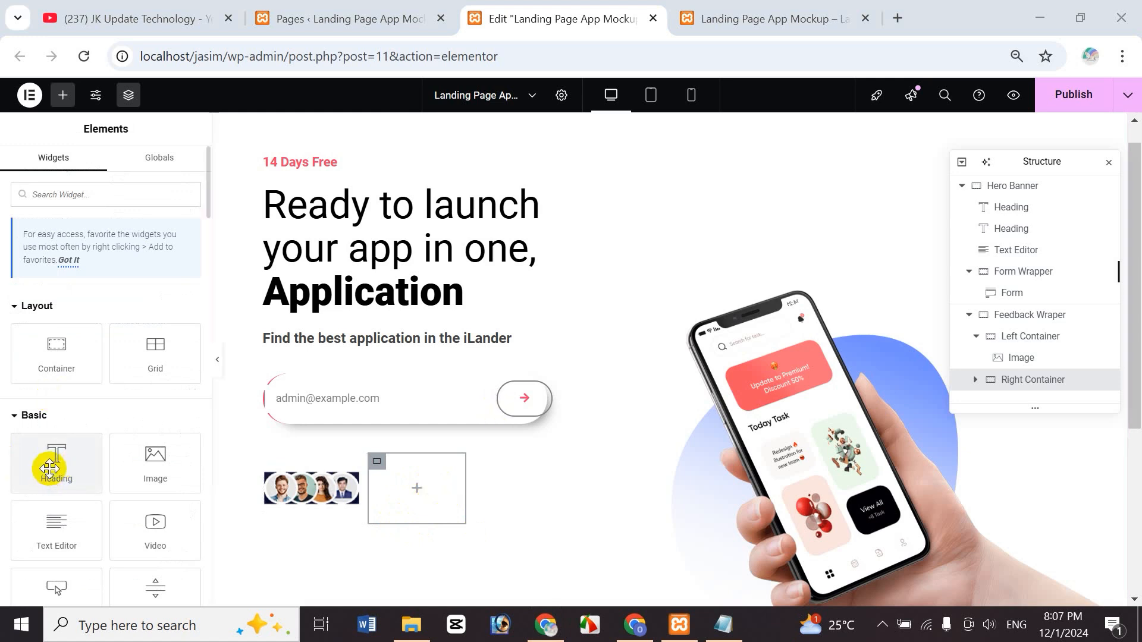
- Add a '45k' heading to Right Container with 30 px Bold typography
{"action": "left_click_drag", "start_coordinate": [50, 469], "coordinate": [426, 487]}
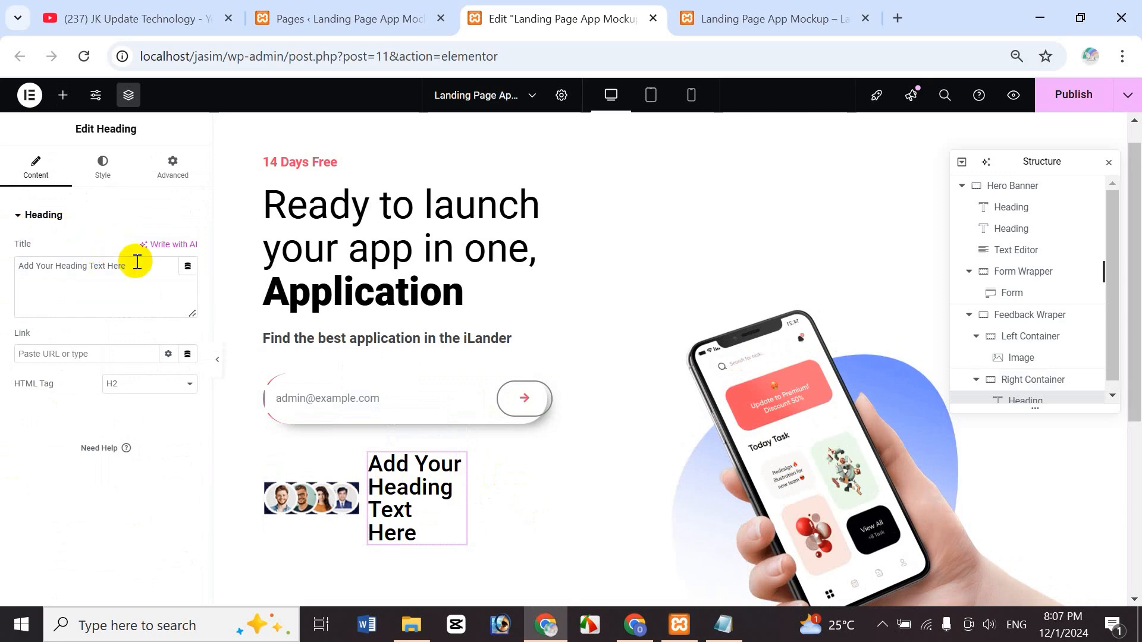
{"action": "left_click_drag", "start_coordinate": [128, 266], "coordinate": [3, 262]}
{"action": "type", "text": "45k"}
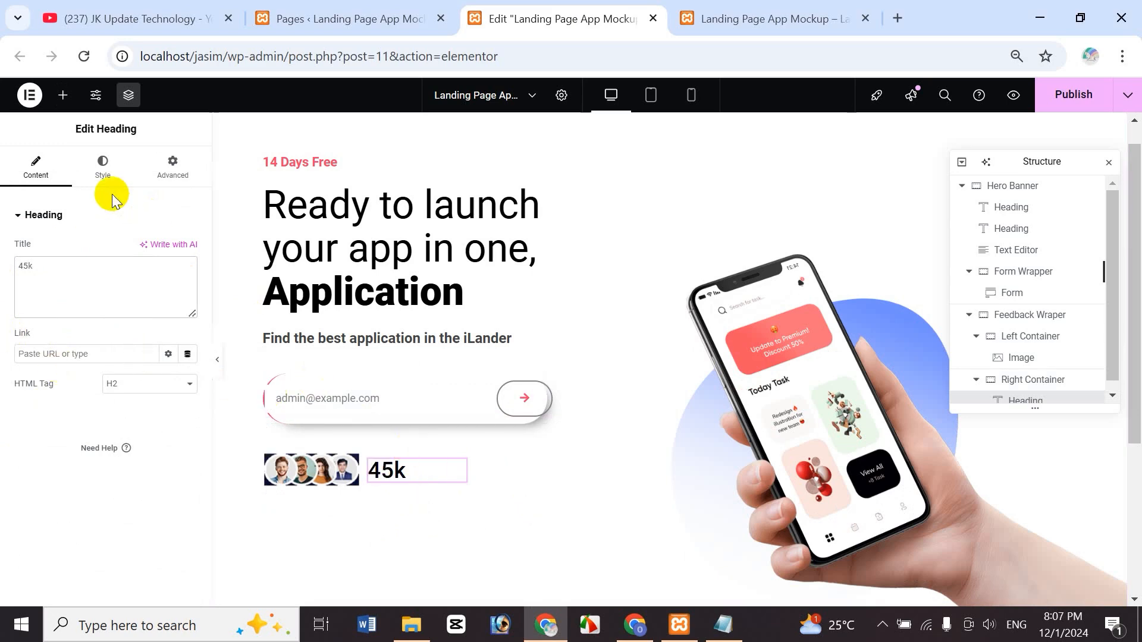
{"action": "left_click", "coordinate": [109, 166]}
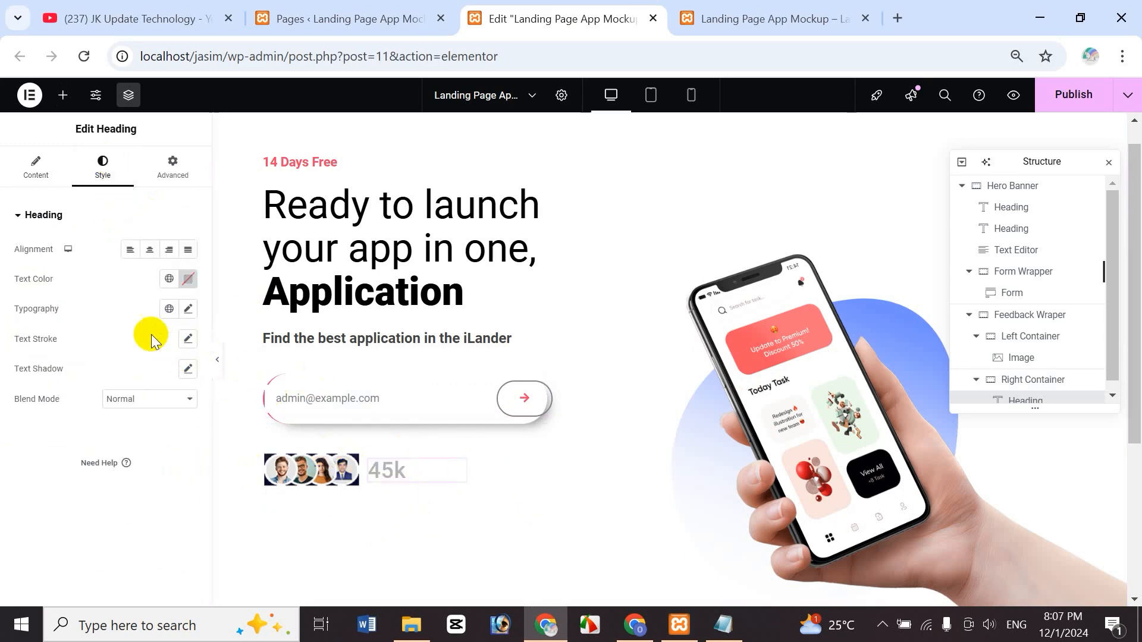
{"action": "left_click", "coordinate": [188, 309]}
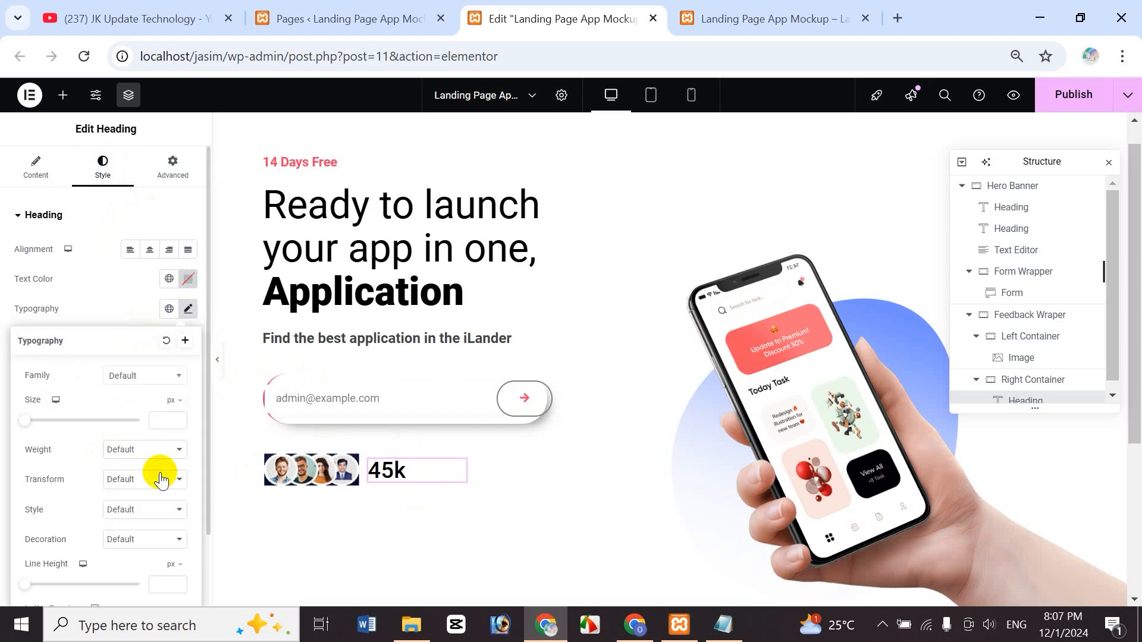
{"action": "left_click", "coordinate": [165, 422]}
{"action": "type", "text": "30"}
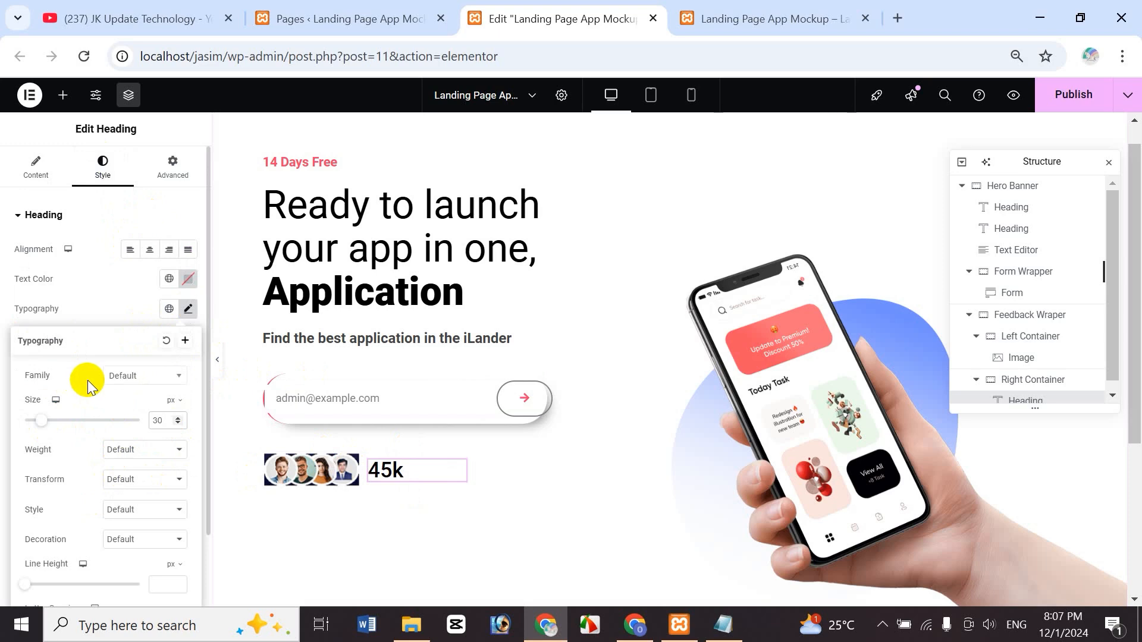
{"action": "left_click", "coordinate": [140, 451]}
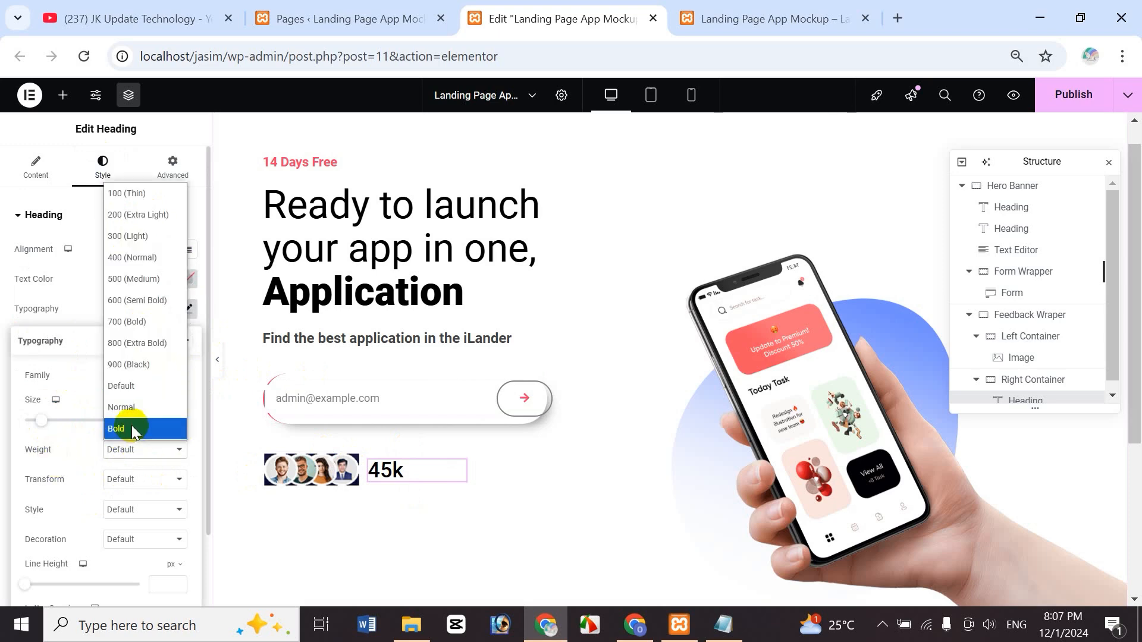
{"action": "left_click", "coordinate": [135, 424]}
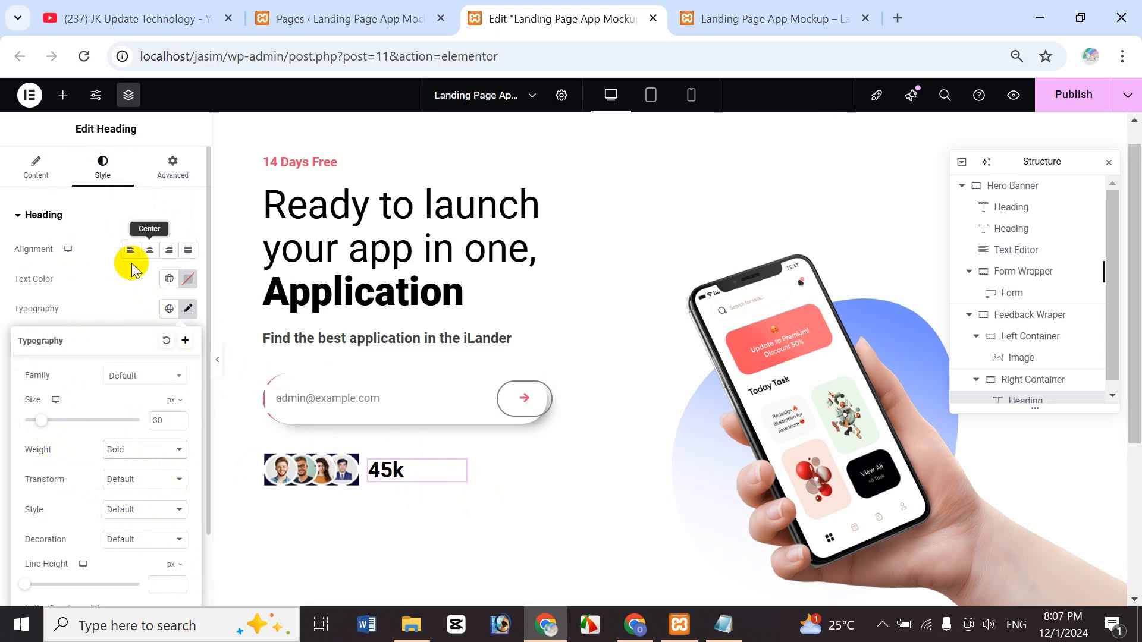
{"action": "left_click", "coordinate": [62, 97]}
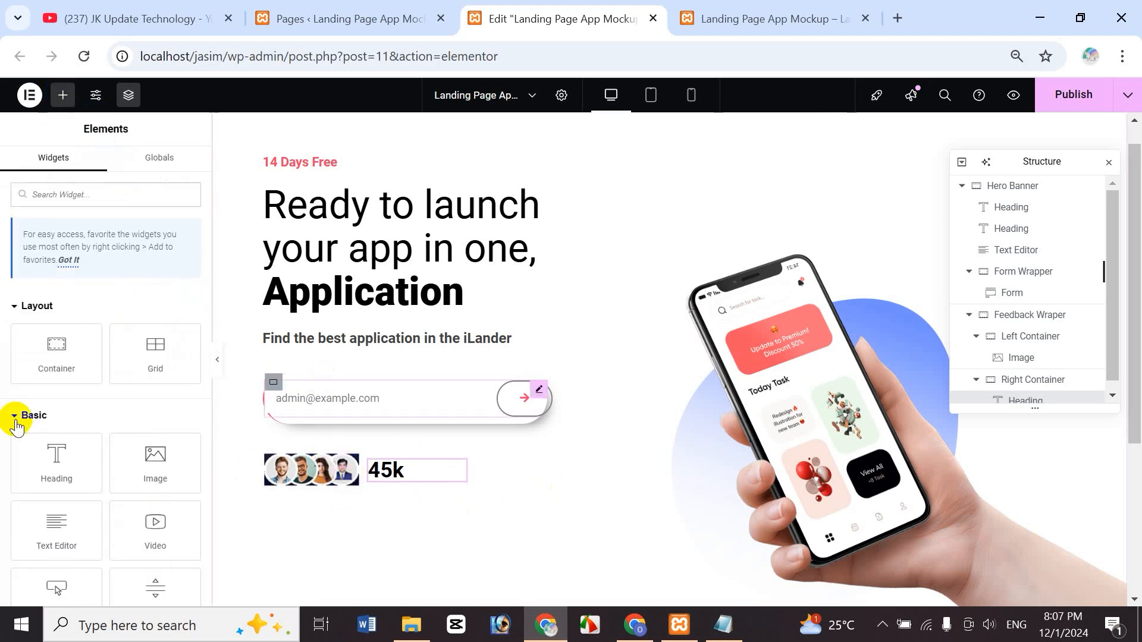
- Add a 'Feedback' heading beside 45k and set its font size to 18 px
{"action": "left_click_drag", "start_coordinate": [52, 471], "coordinate": [400, 485]}
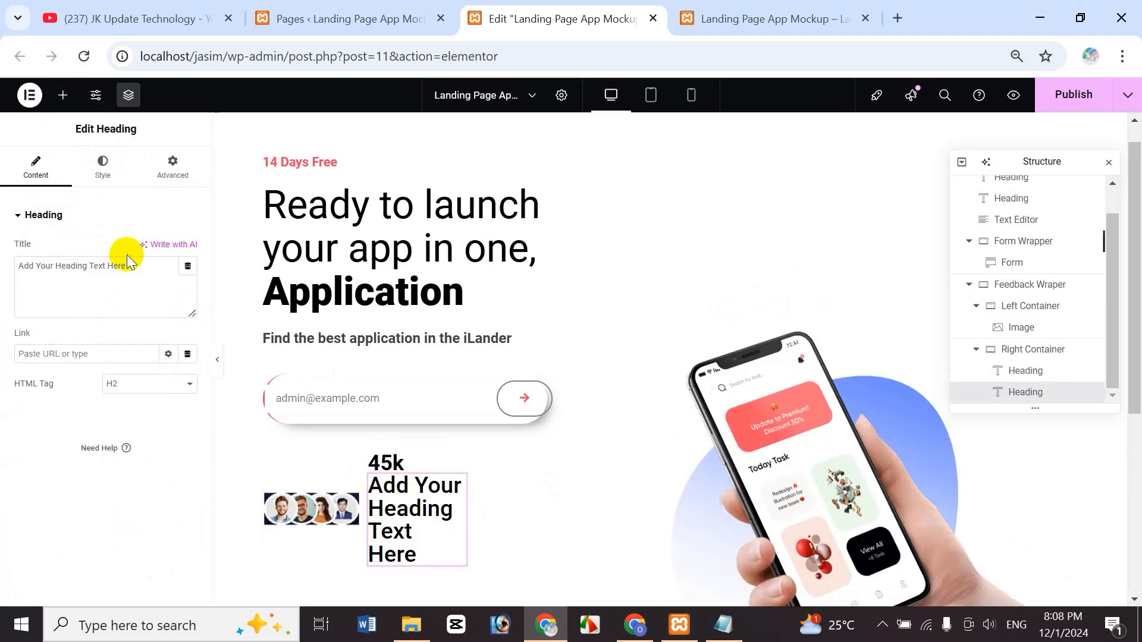
{"action": "left_click_drag", "start_coordinate": [145, 264], "coordinate": [3, 282]}
{"action": "type", "text": "Feedback"}
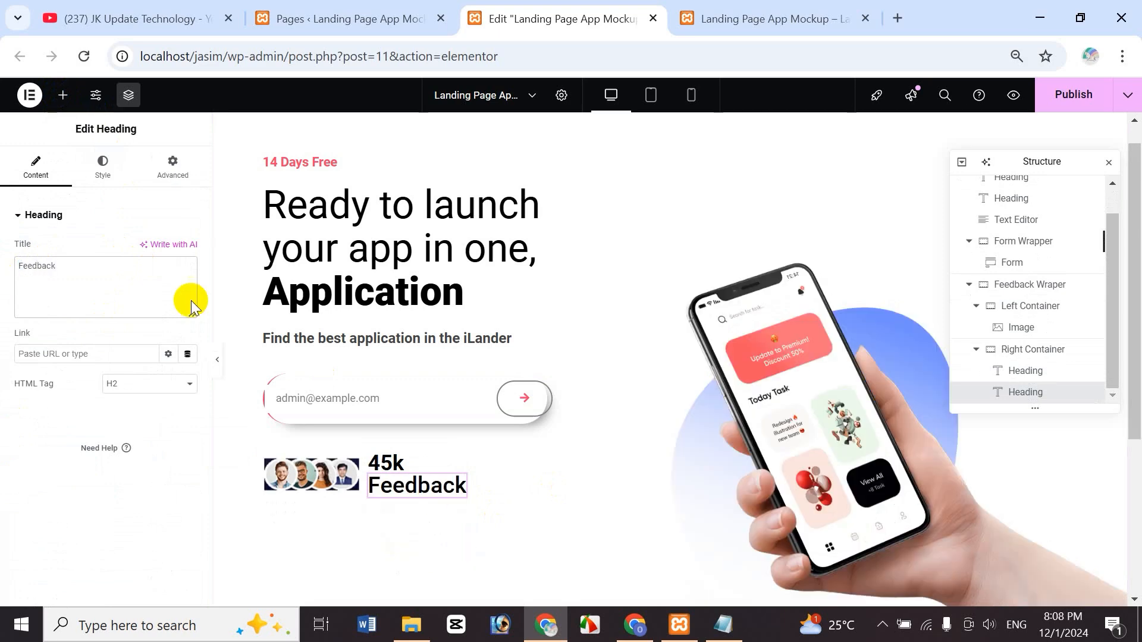
{"action": "left_click", "coordinate": [100, 168]}
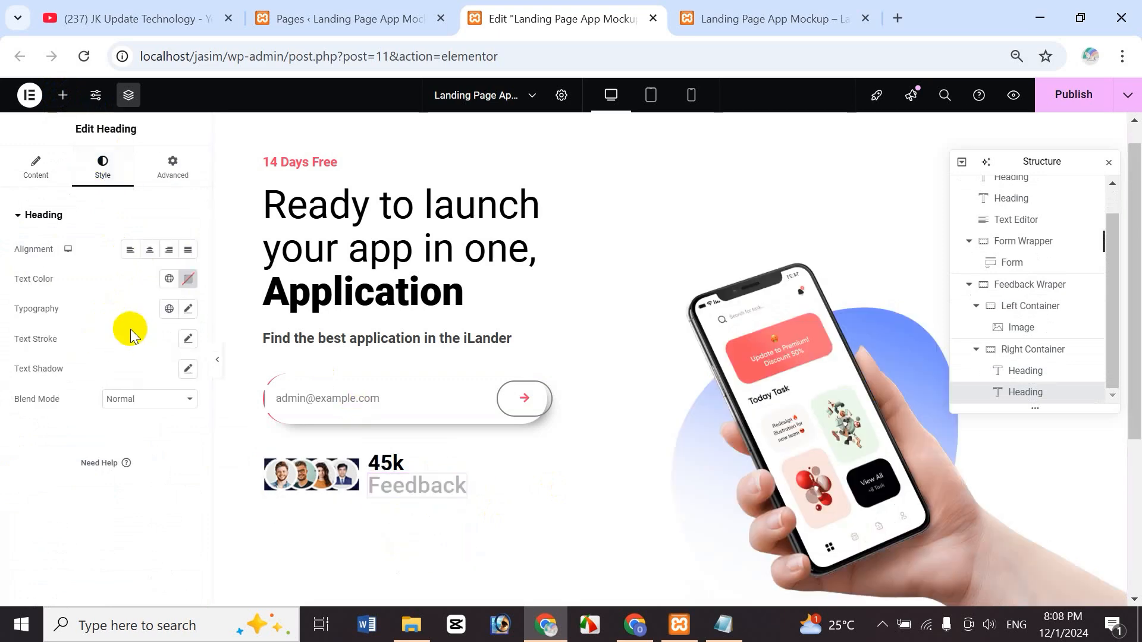
{"action": "left_click", "coordinate": [188, 310]}
{"action": "left_click", "coordinate": [163, 422]}
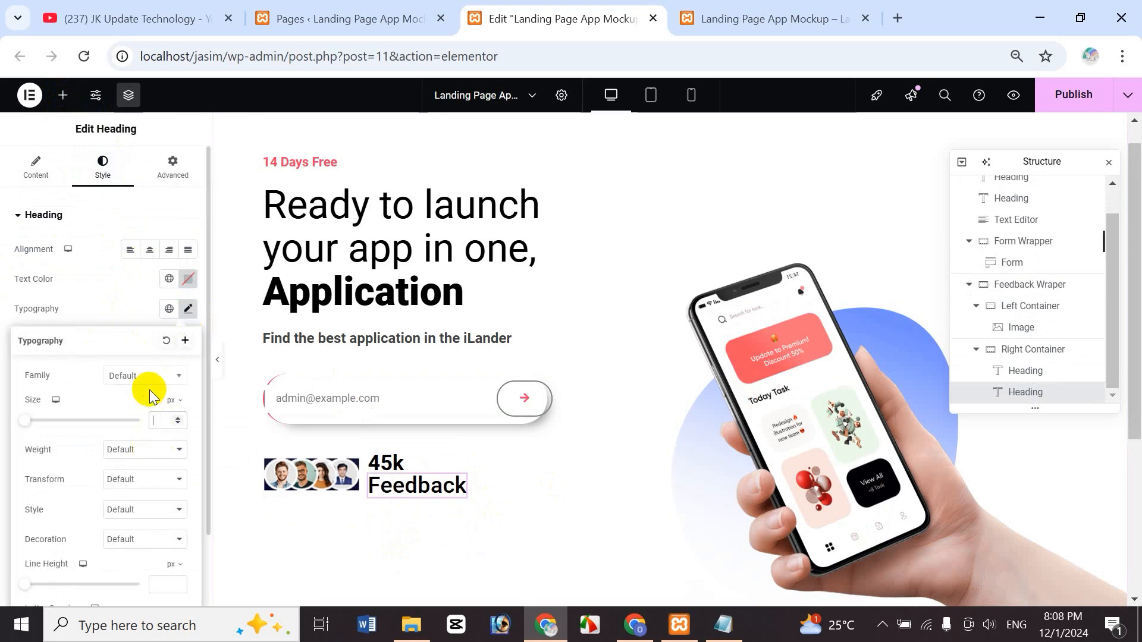
{"action": "type", "text": "16"}
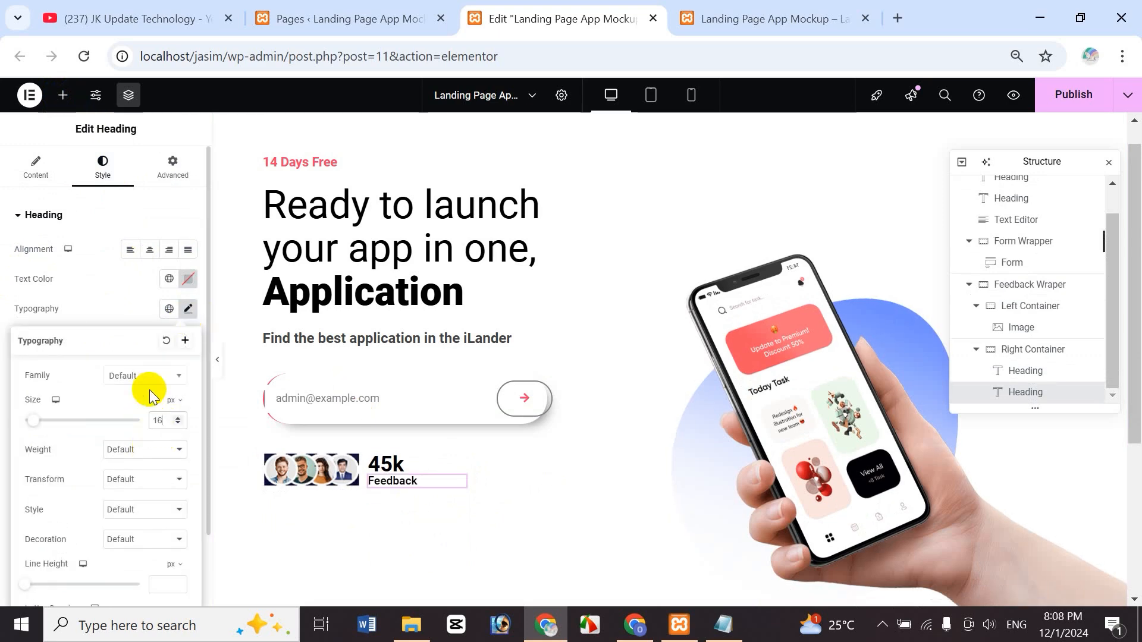
{"action": "key", "text": "BackSpace"}
{"action": "type", "text": "8"}
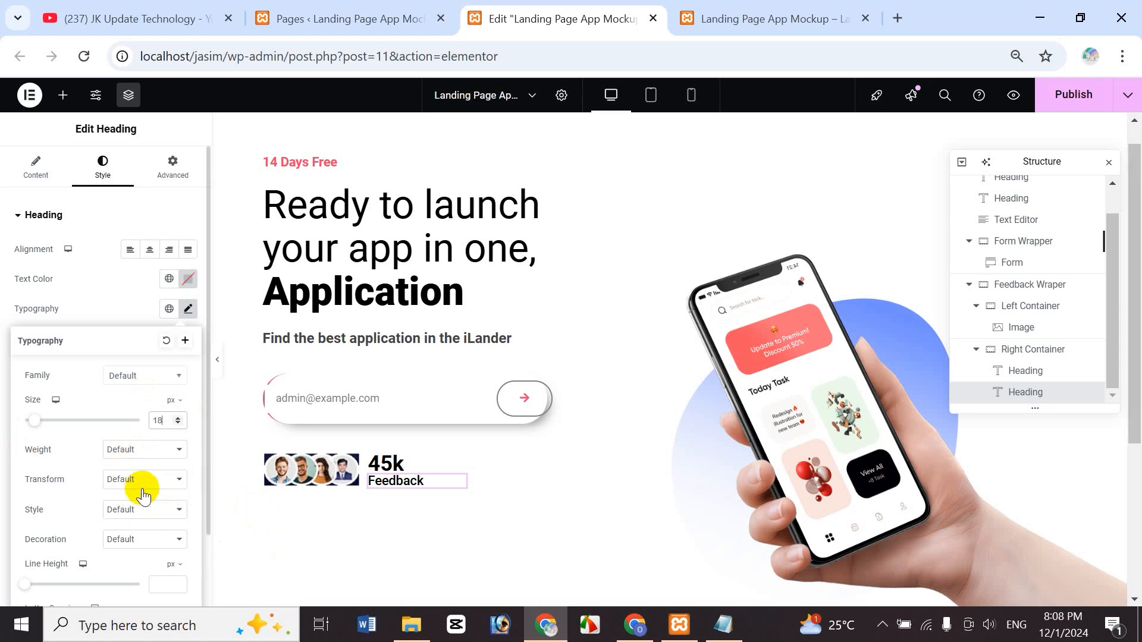
- Set the Feedback heading's font weight to Bold
{"action": "left_click", "coordinate": [143, 453]}
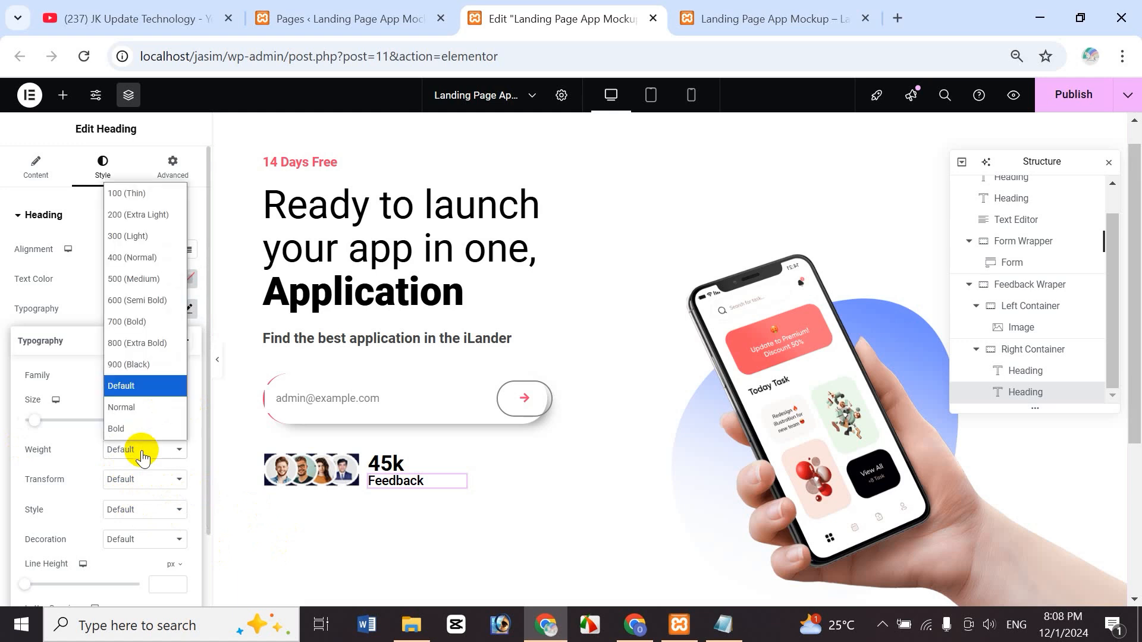
{"action": "left_click", "coordinate": [57, 433]}
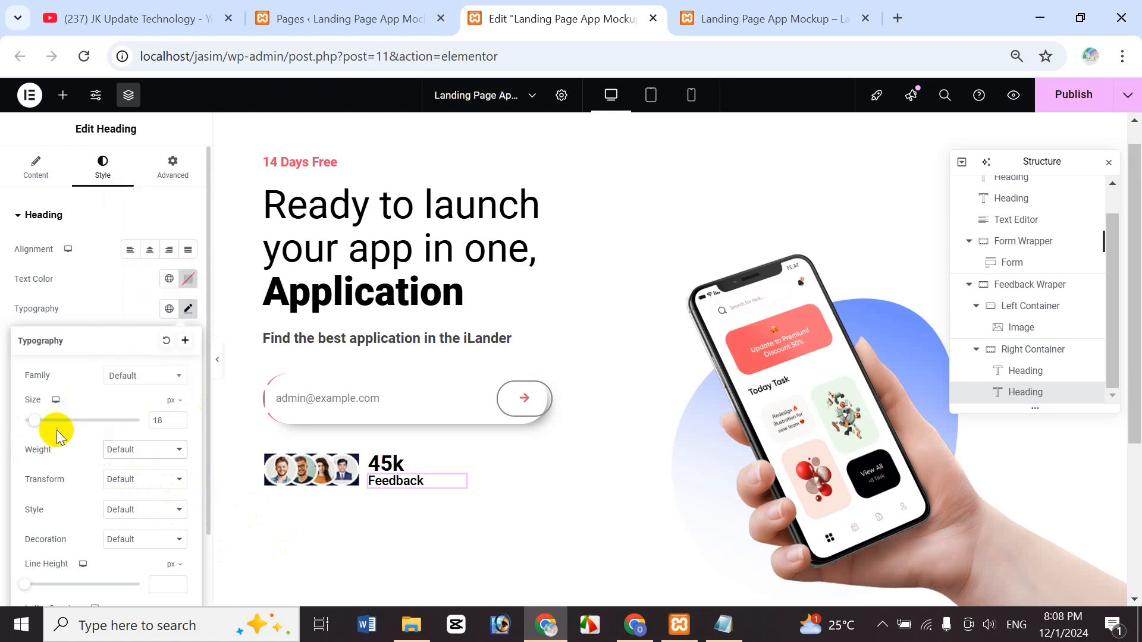
{"action": "left_click", "coordinate": [147, 455]}
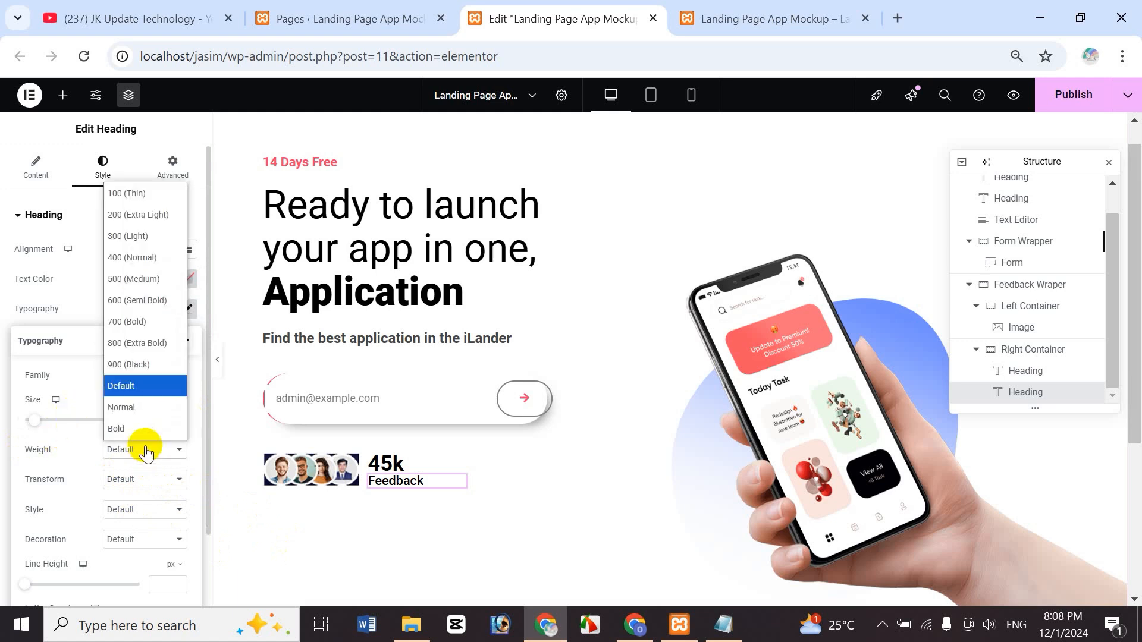
{"action": "left_click", "coordinate": [145, 256]}
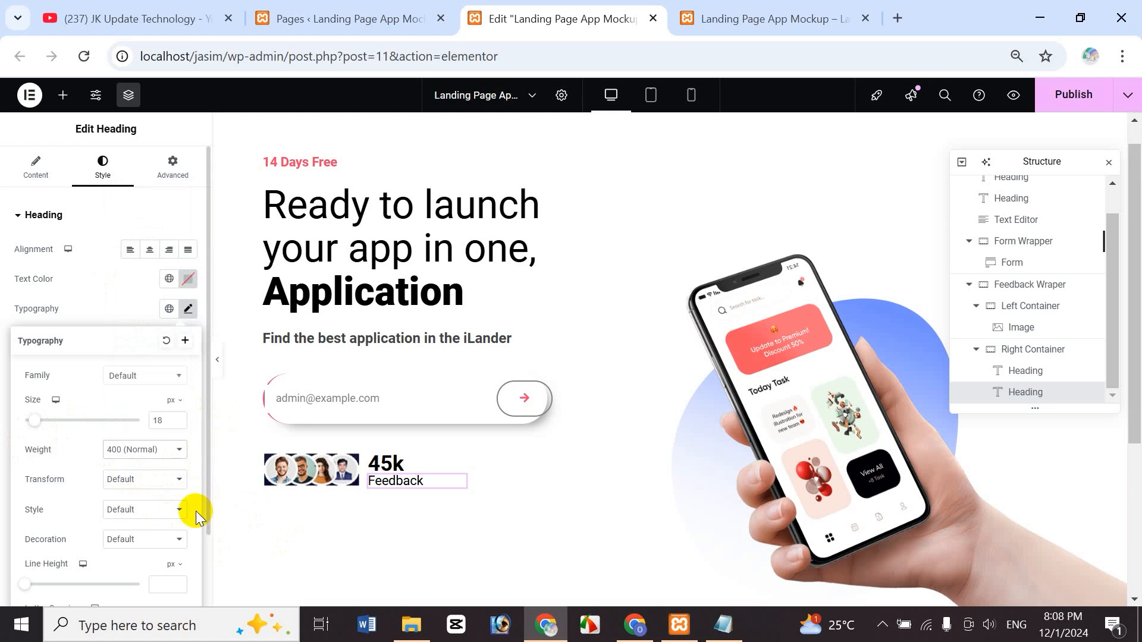
{"action": "left_click", "coordinate": [151, 479]}
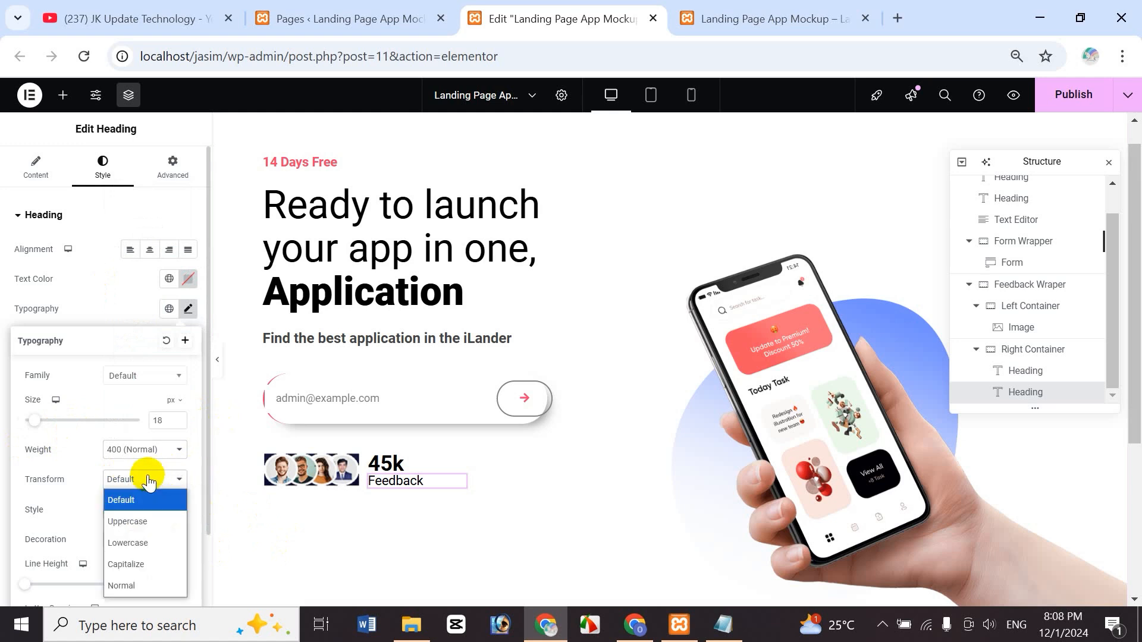
{"action": "left_click", "coordinate": [146, 449]}
{"action": "left_click", "coordinate": [141, 427]}
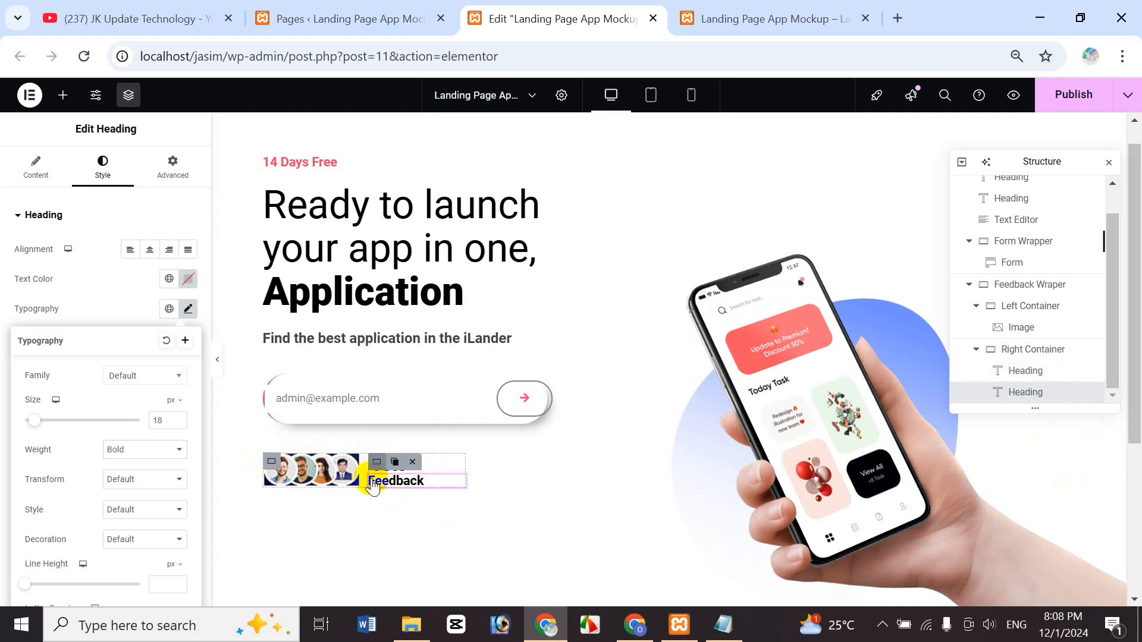
- Align the 45k Feedback text to Start, preview the page, then return to the editor
{"action": "left_click", "coordinate": [376, 464]}
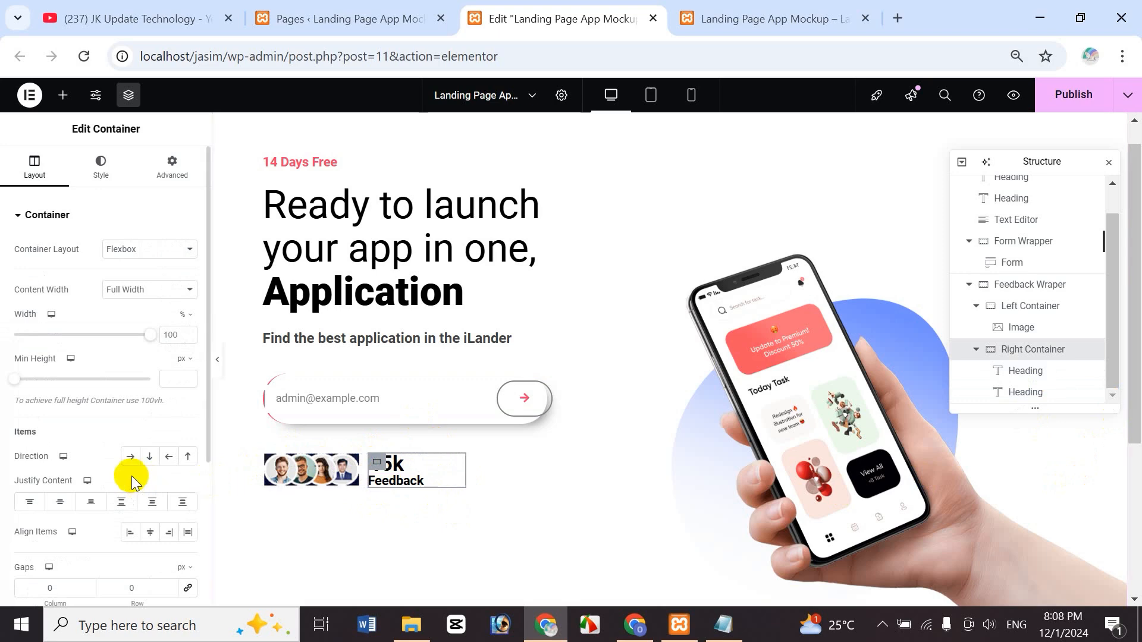
{"action": "left_click", "coordinate": [150, 533]}
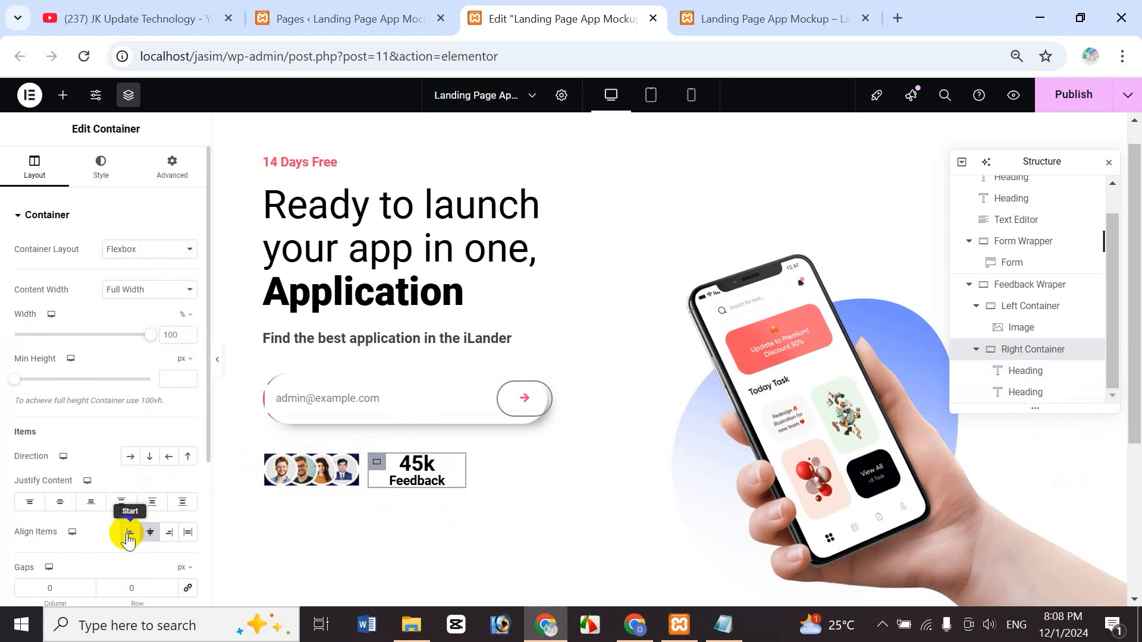
{"action": "left_click", "coordinate": [129, 533]}
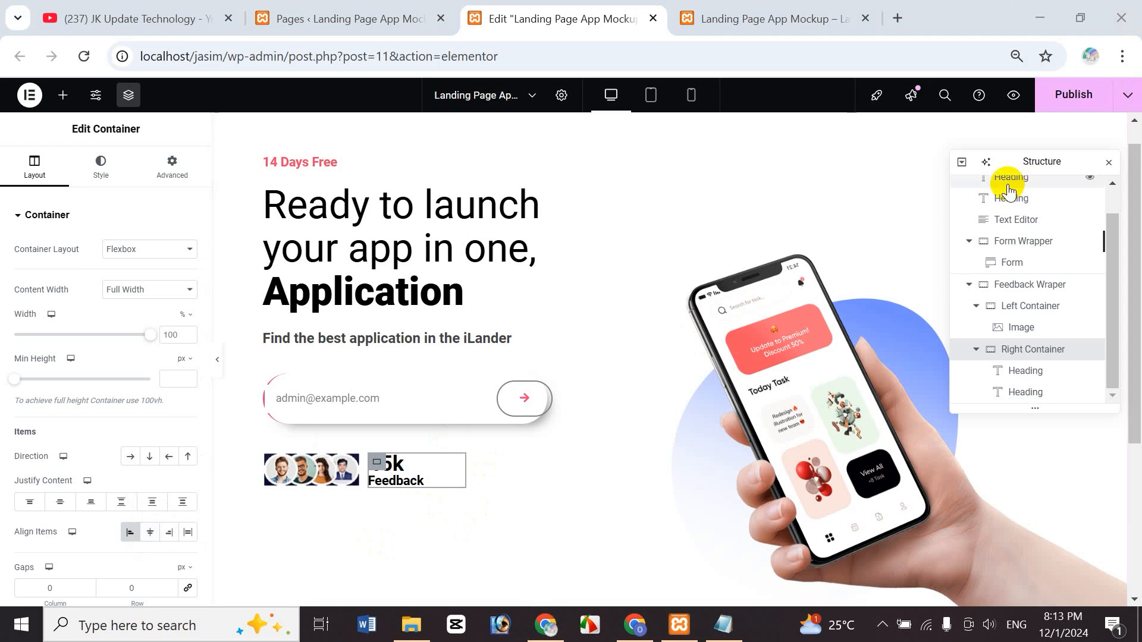
{"action": "left_click", "coordinate": [1012, 96]}
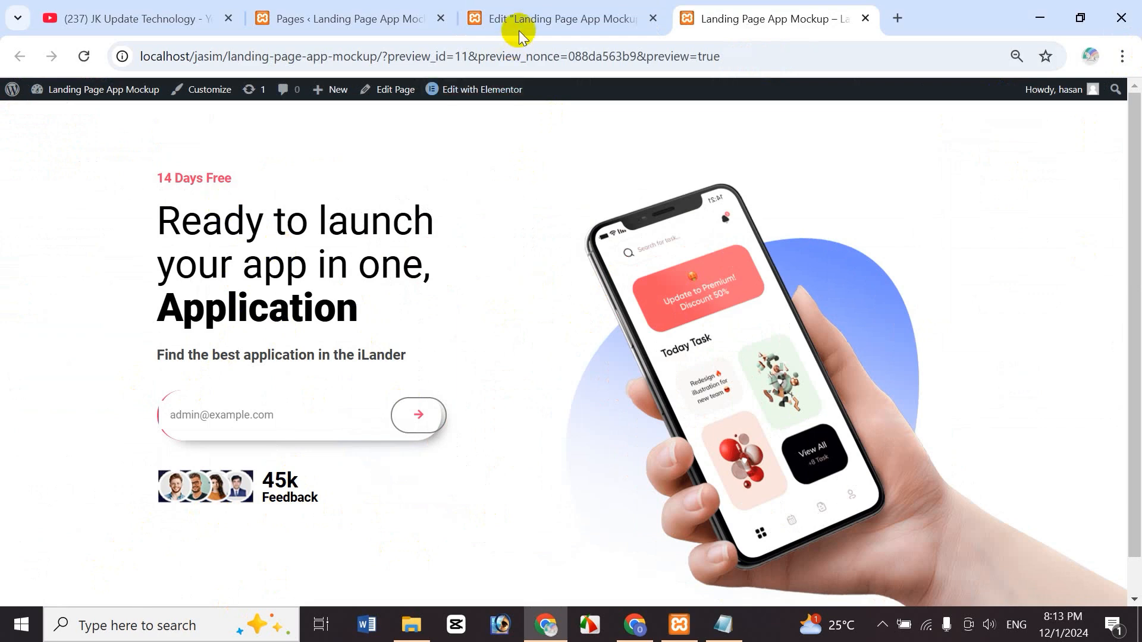
{"action": "left_click", "coordinate": [566, 21]}
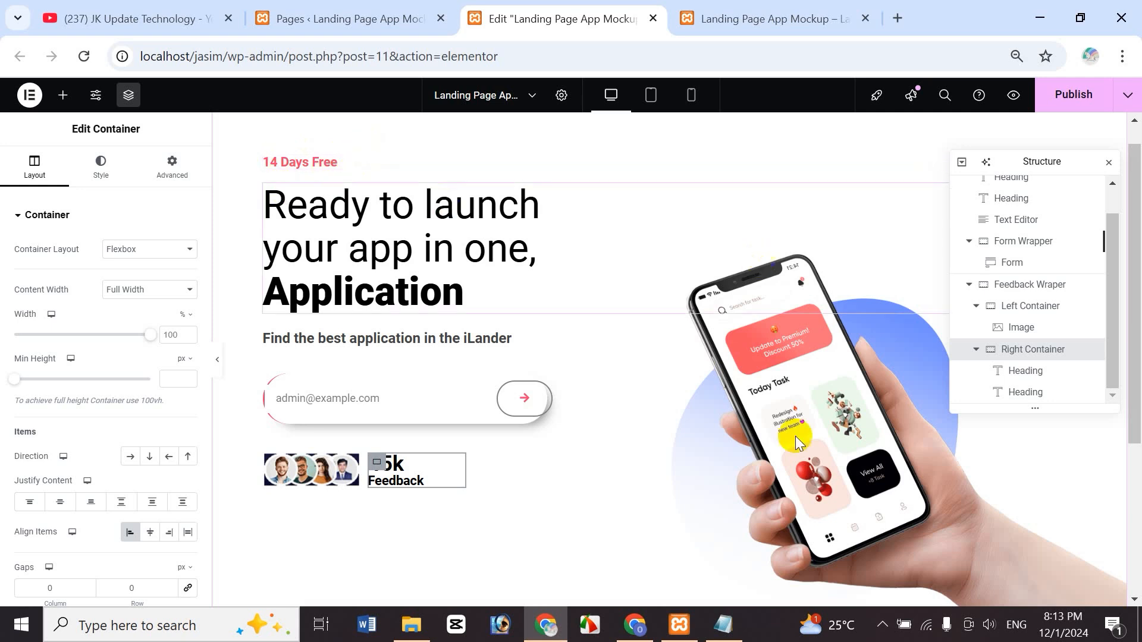
- Copy the full Heading Highlighter CSS block from the Notepad notes and return to Chrome
{"action": "left_click", "coordinate": [726, 625]}
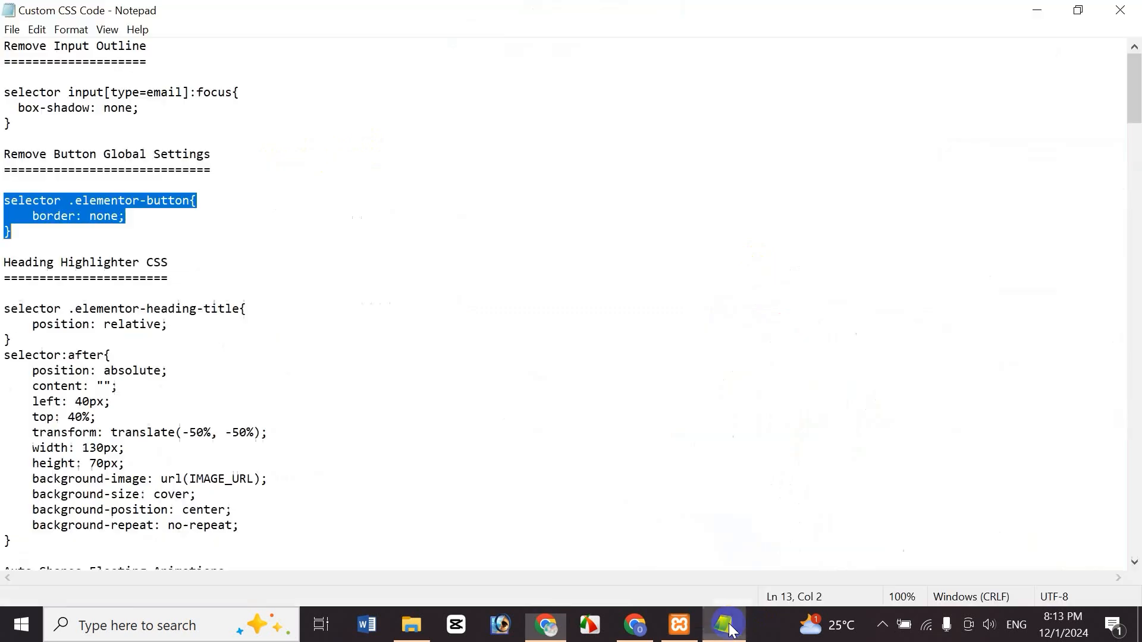
{"action": "left_click", "coordinate": [66, 298]}
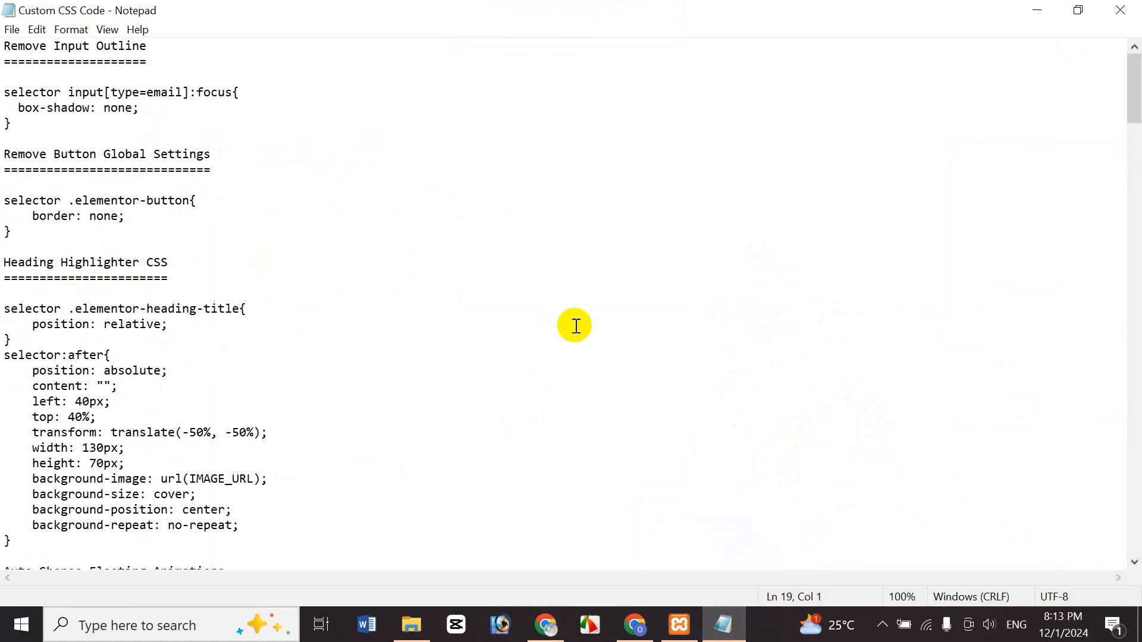
{"action": "key", "text": "shift+End"}
{"action": "key", "text": "shift+Down"}
{"action": "key", "text": "shift+Down"}
{"action": "key", "text": "shift+Down"}
{"action": "key", "text": "shift+Down"}
{"action": "key", "text": "shift+Down"}
{"action": "key", "text": "shift+Down"}
{"action": "key", "text": "shift+Down"}
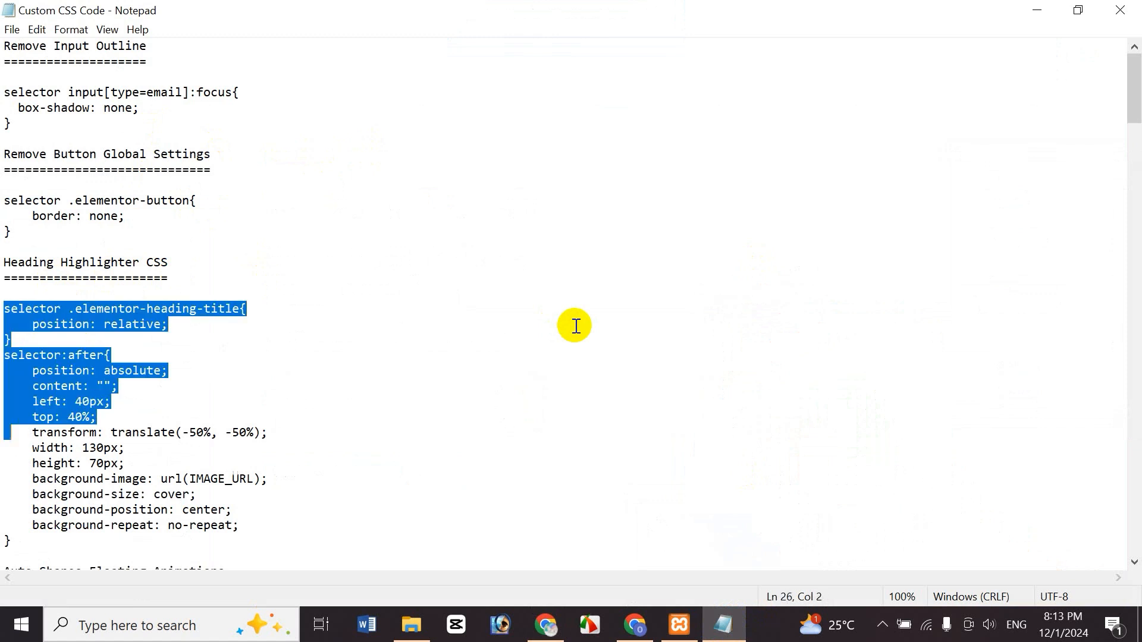
{"action": "left_click_drag", "start_coordinate": [1135, 100], "coordinate": [1136, 106]}
{"action": "key", "text": "shift+Down"}
{"action": "key", "text": "shift+Down"}
{"action": "key", "text": "shift+Down"}
{"action": "key", "text": "shift+Down"}
{"action": "key", "text": "shift+Down"}
{"action": "key", "text": "shift+Down"}
{"action": "key", "text": "shift+Down"}
{"action": "key", "text": "ctrl+c"}
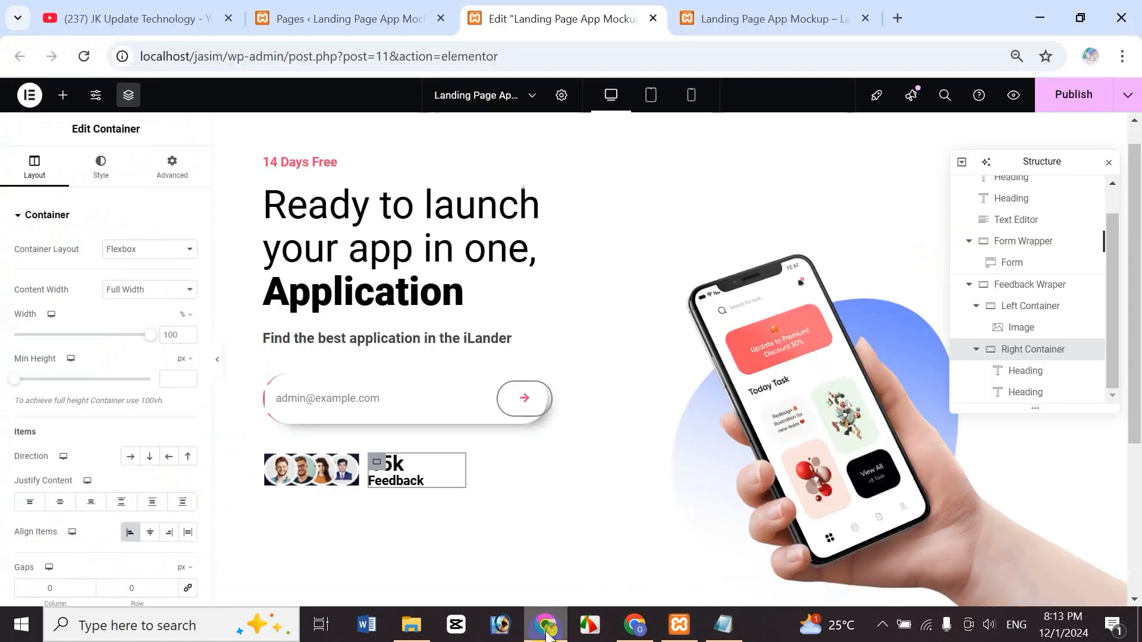
{"action": "left_click", "coordinate": [546, 624]}
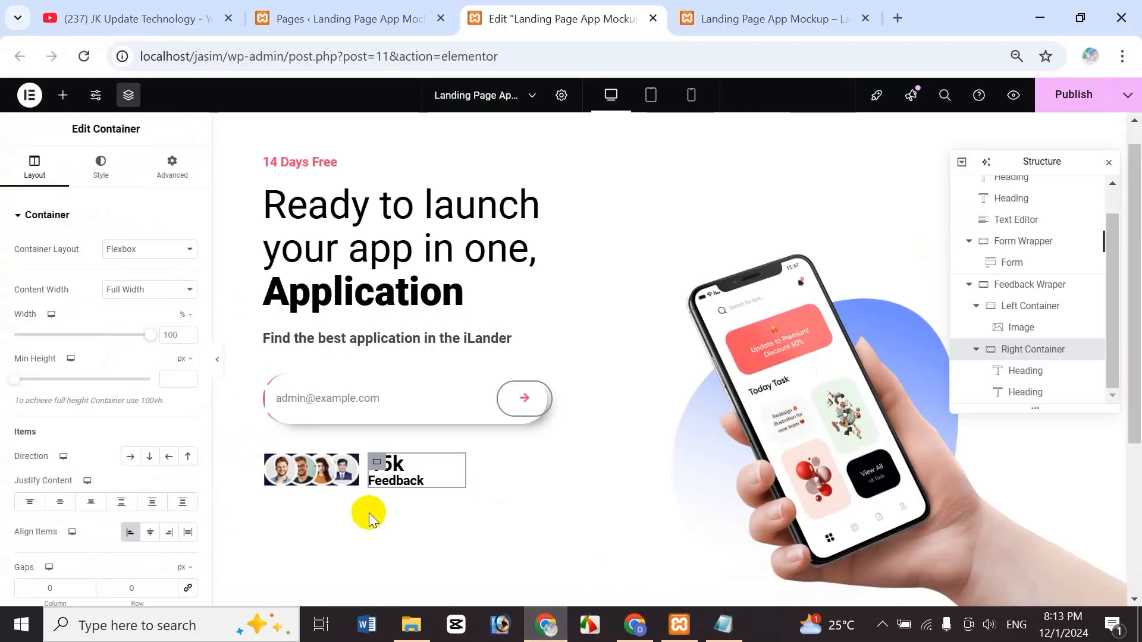
- Open the Custom CSS section in the 14 Days Free heading's Advanced settings
{"action": "left_click", "coordinate": [322, 170]}
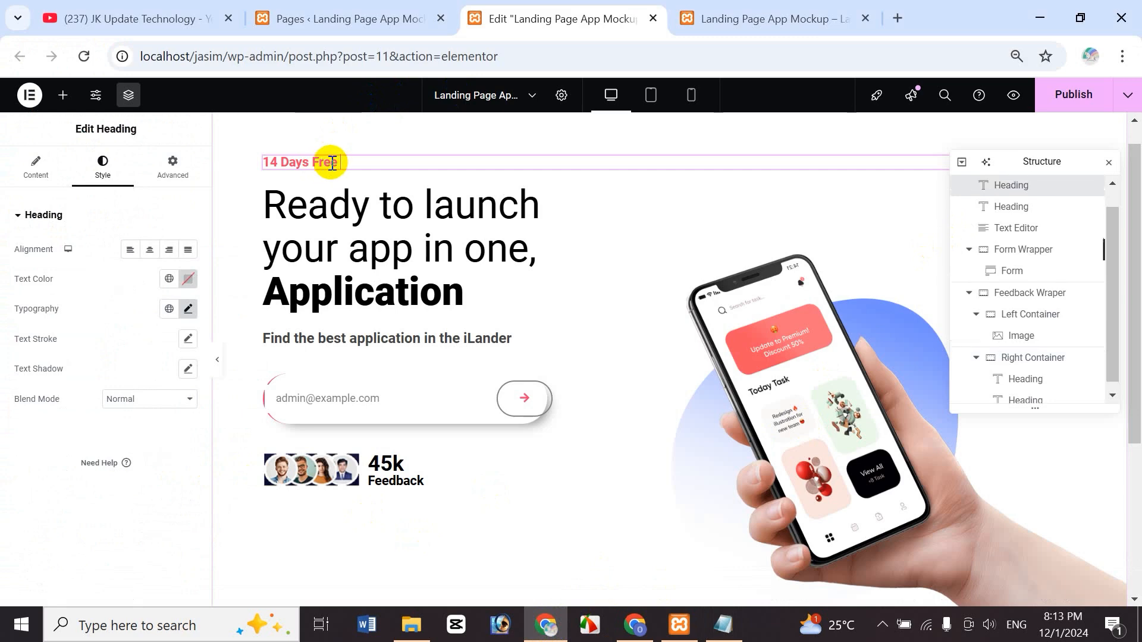
{"action": "left_click", "coordinate": [172, 167]}
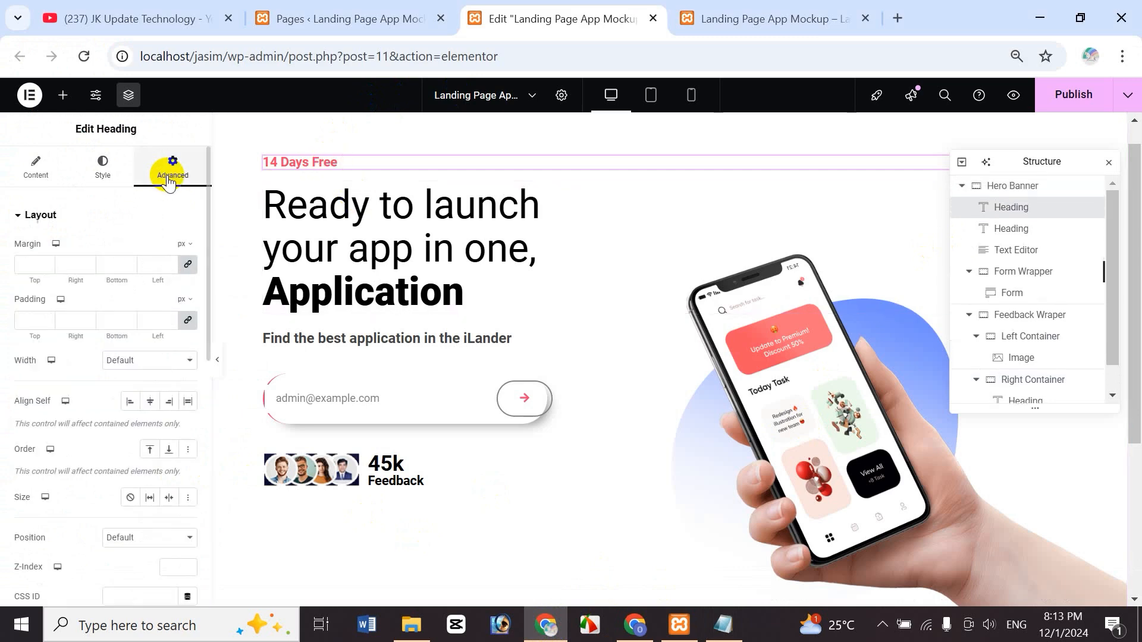
{"action": "left_click", "coordinate": [207, 241]}
{"action": "left_click_drag", "start_coordinate": [206, 238], "coordinate": [194, 469]}
{"action": "left_click", "coordinate": [75, 503]}
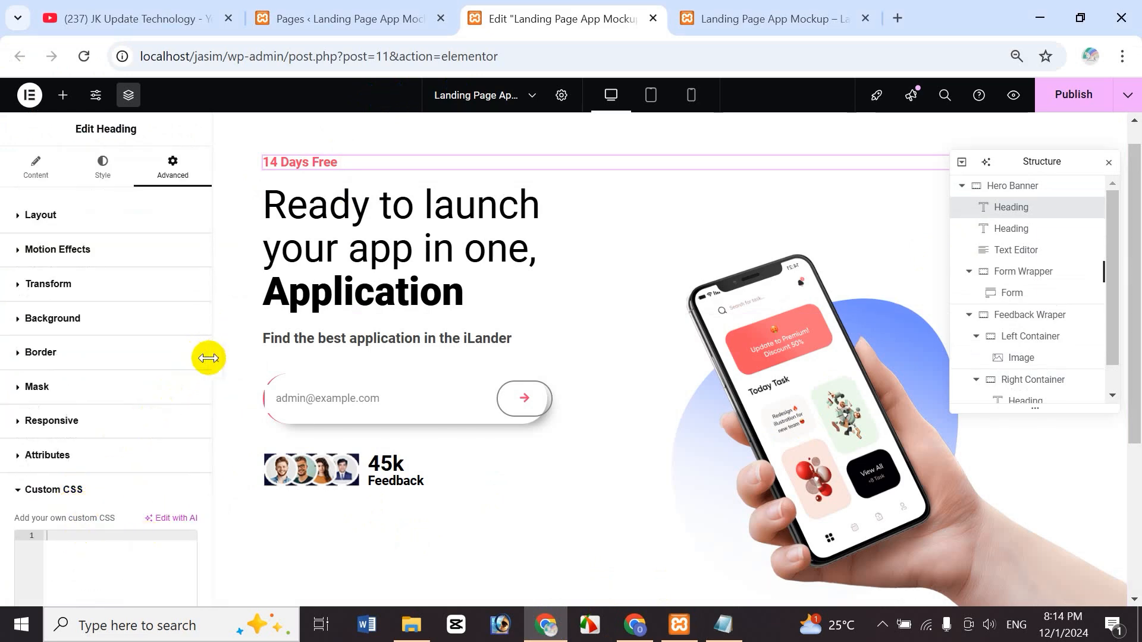
{"action": "scroll", "coordinate": [169, 502], "scroll_direction": "down", "scroll_amount": 3}
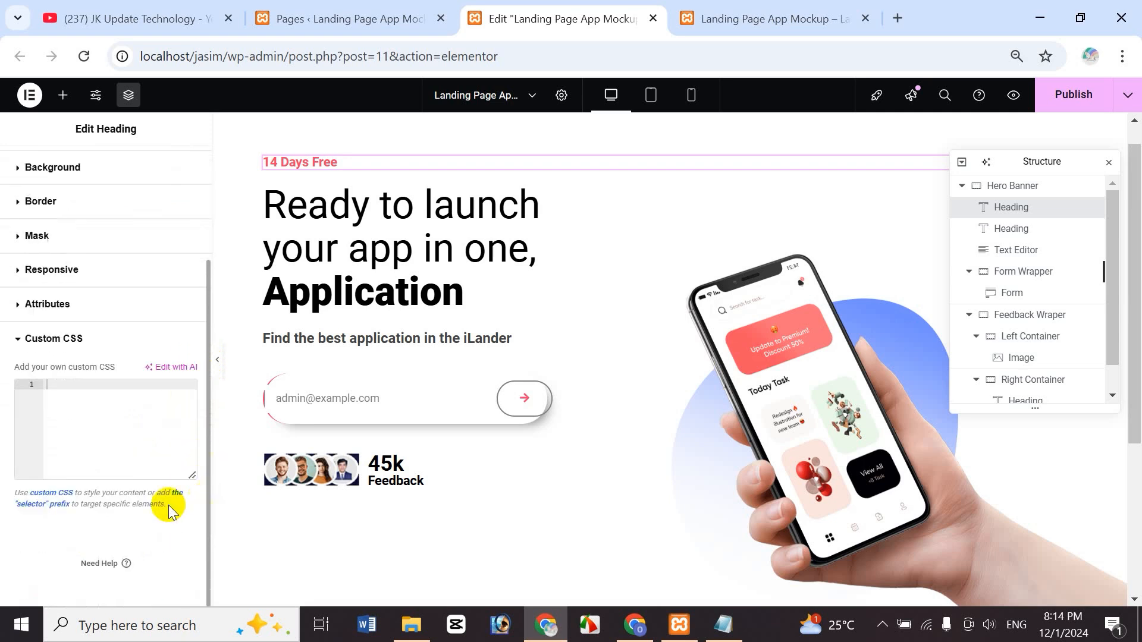
- Paste the highlighter CSS and select its IMAGE_URL placeholder
{"action": "key", "text": "ctrl+v"}
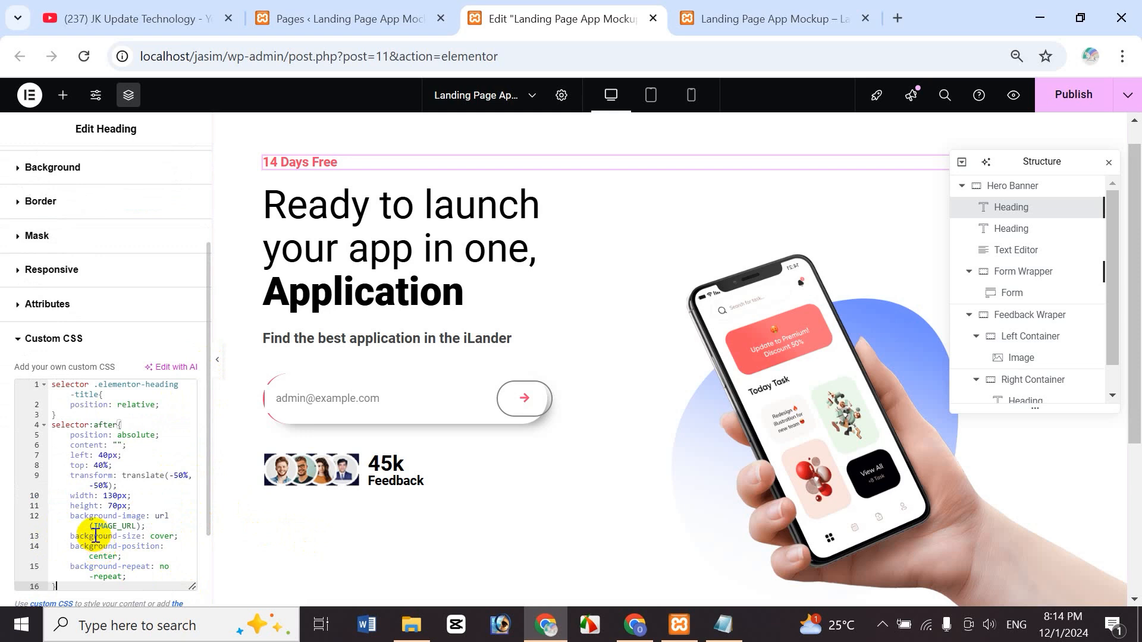
{"action": "triple_click", "coordinate": [132, 522]}
{"action": "double_click", "coordinate": [130, 525]}
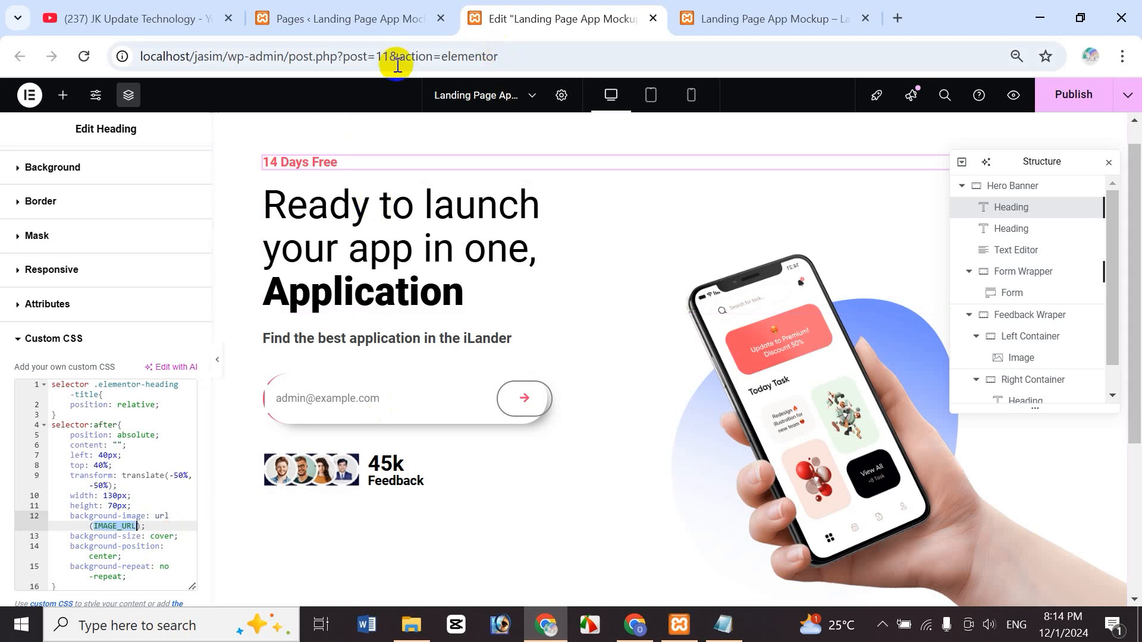
- Copy the hero-line.png file URL from the Media Library, then return to the Elementor editor
{"action": "left_click", "coordinate": [370, 17]}
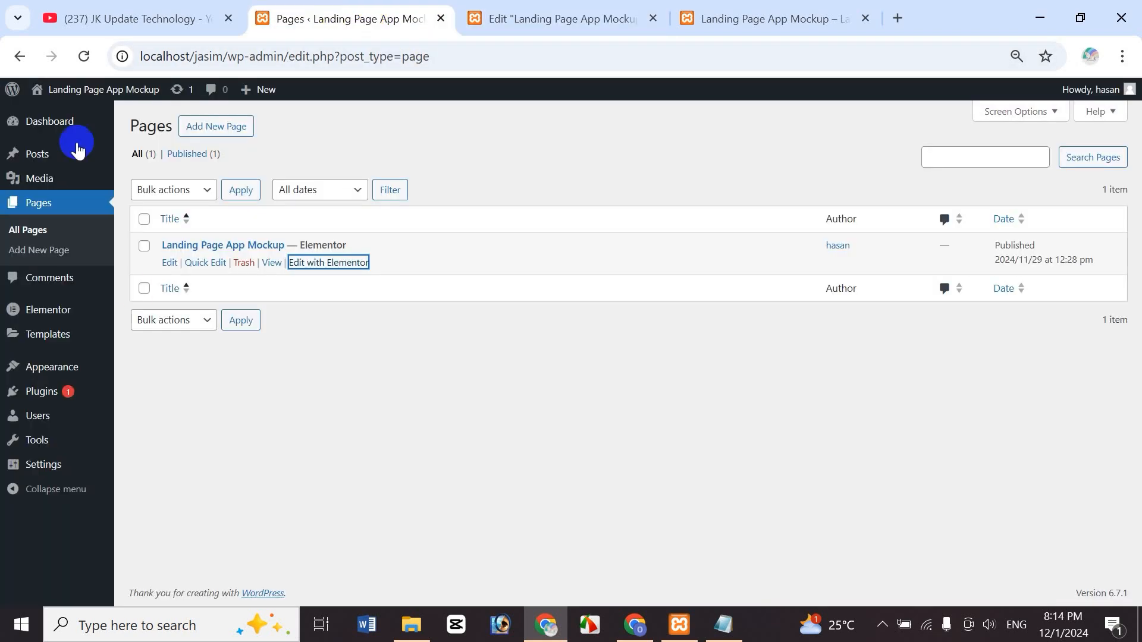
{"action": "mouse_move", "coordinate": [56, 189]}
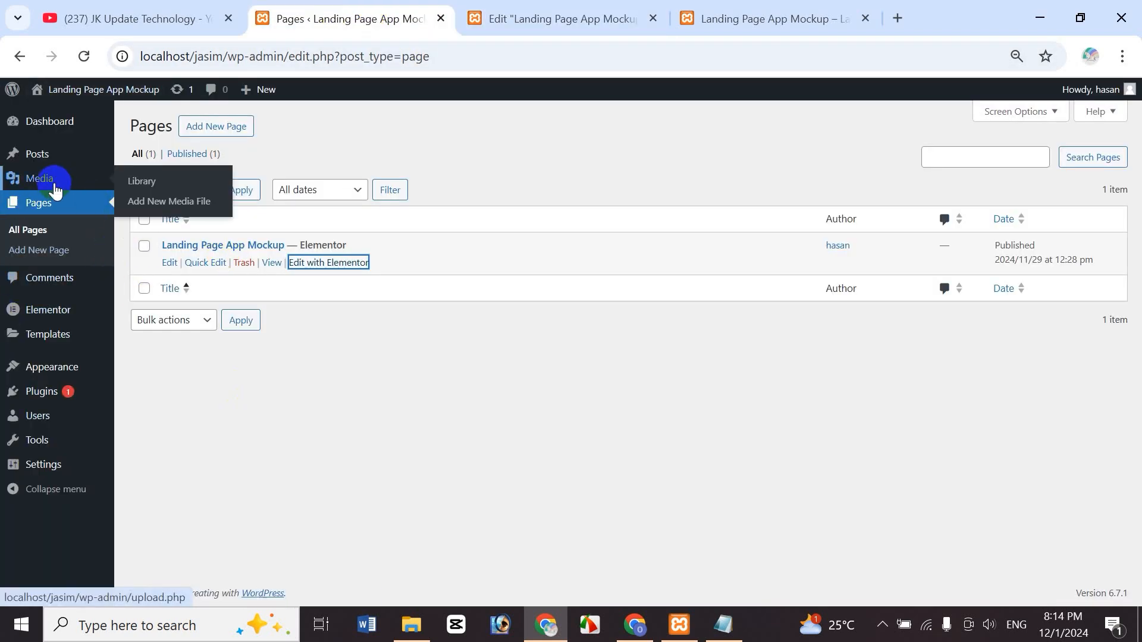
{"action": "left_click", "coordinate": [150, 183]}
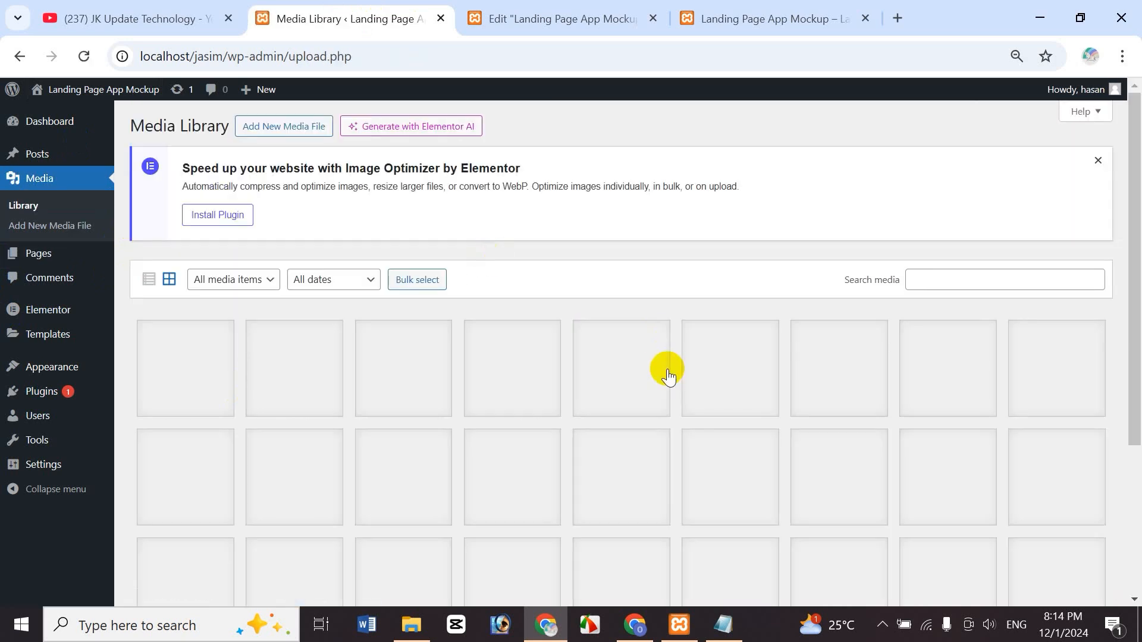
{"action": "scroll", "coordinate": [1133, 333], "scroll_direction": "down", "scroll_amount": 3}
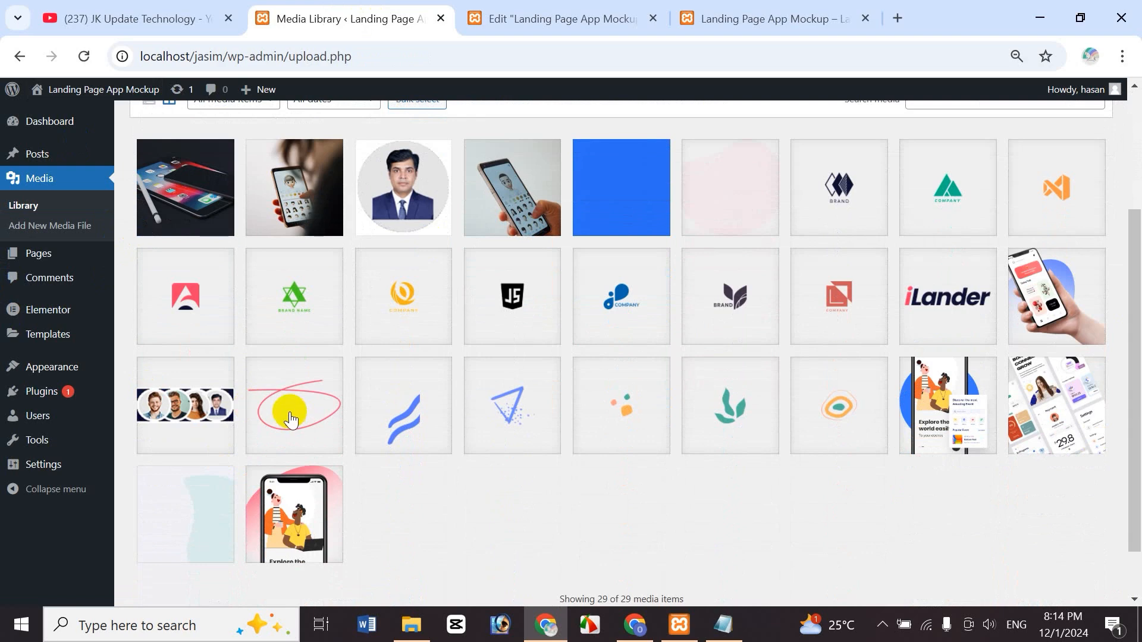
{"action": "left_click", "coordinate": [287, 397]}
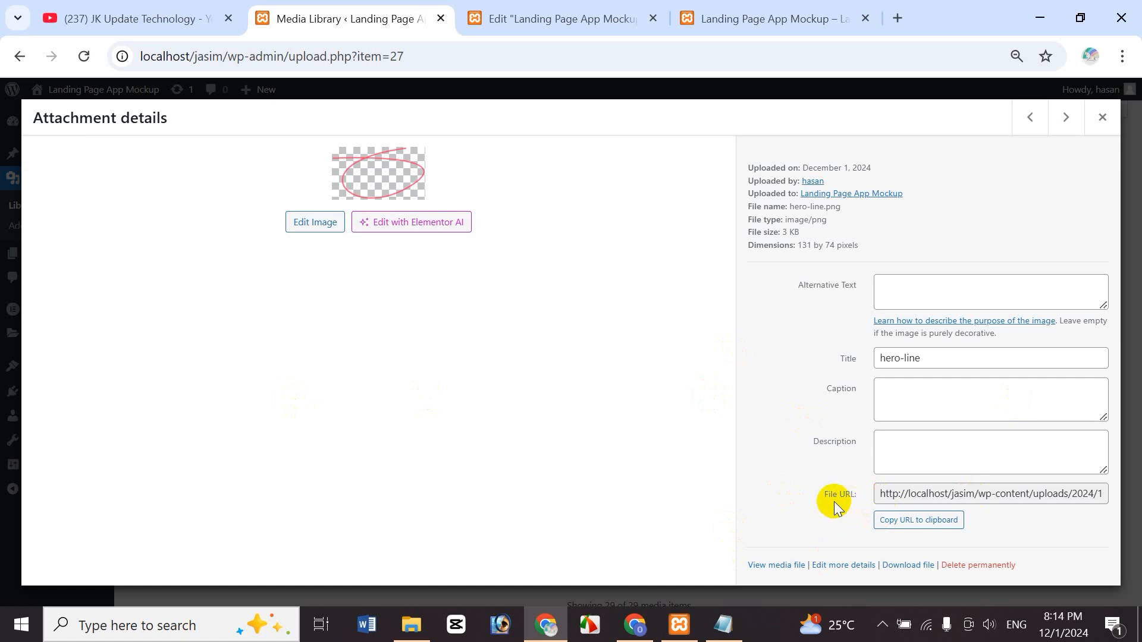
{"action": "left_click", "coordinate": [911, 521]}
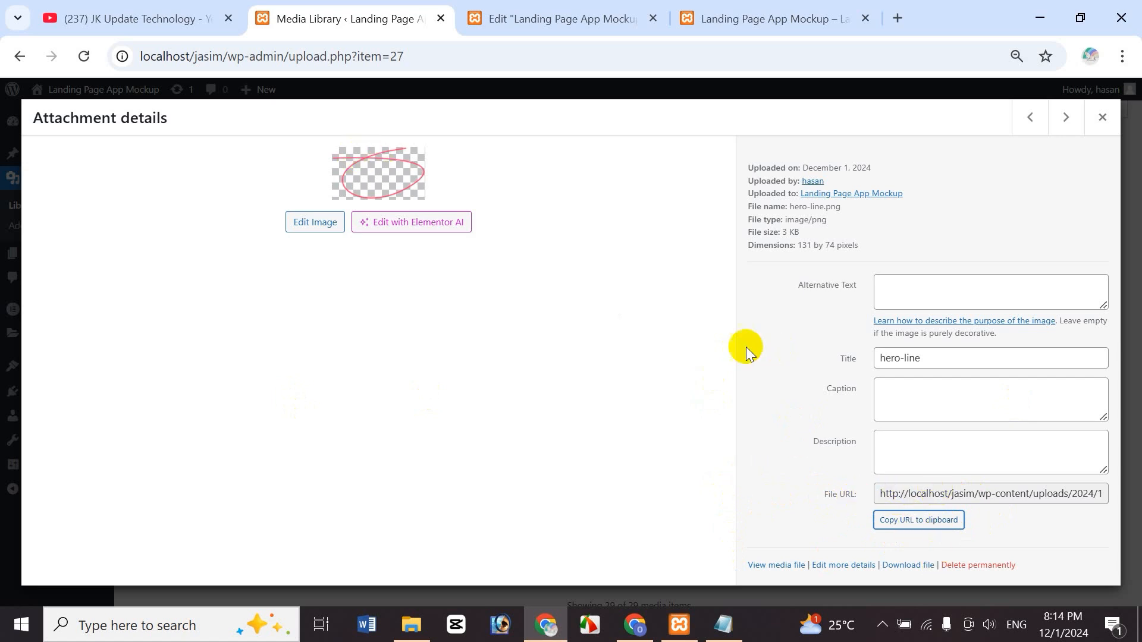
{"action": "left_click", "coordinate": [562, 20]}
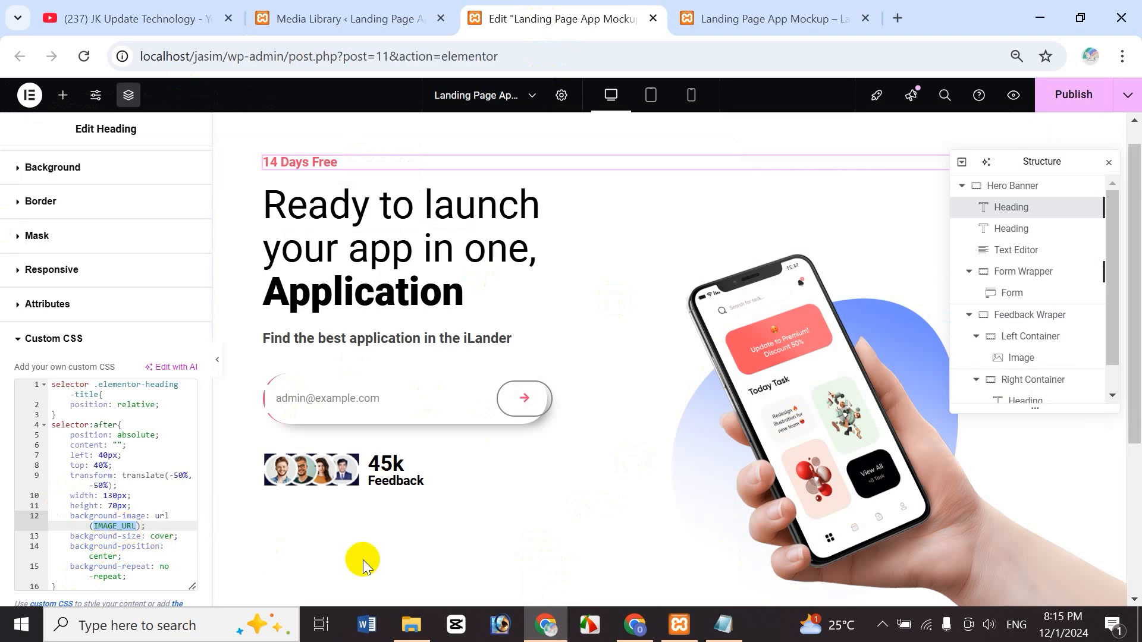
- Replace IMAGE_URL with the hero-line.png URL and change the left offset to 45px
{"action": "key", "text": "BackSpace"}
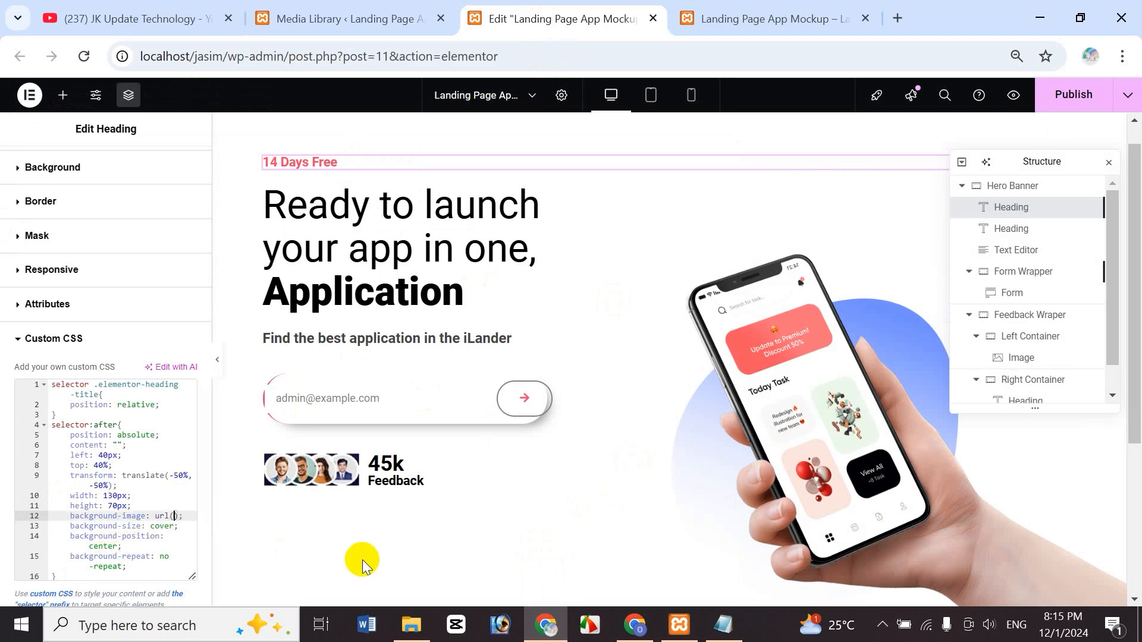
{"action": "type", "text": "http://localhost/jasim/wp-content/uploads/2024/12/hero-line.png"}
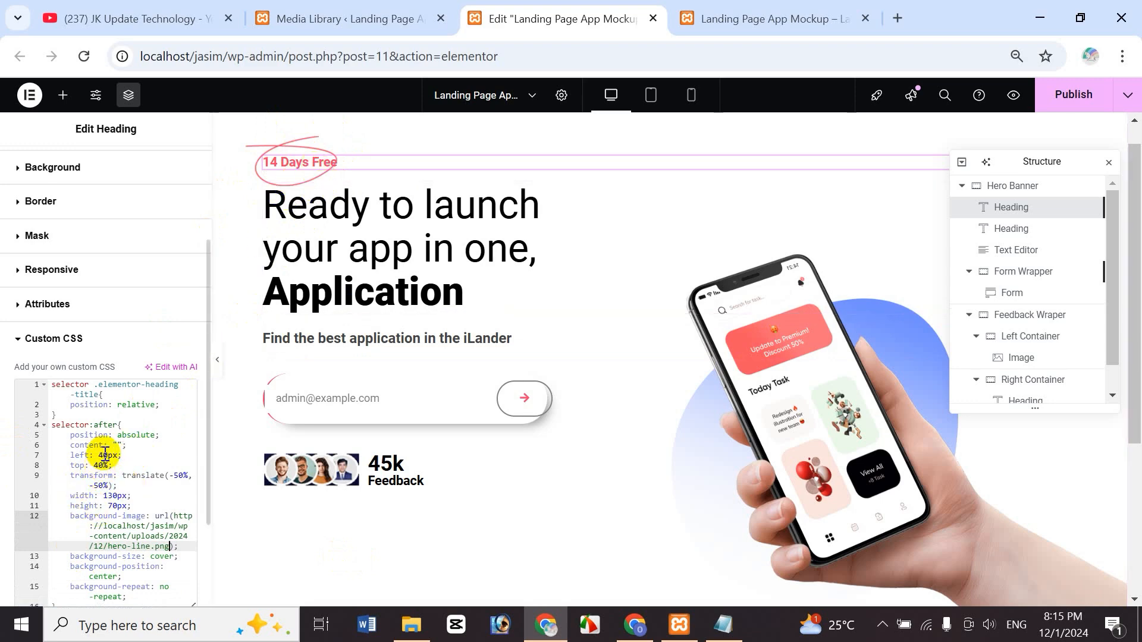
{"action": "left_click", "coordinate": [101, 455]}
{"action": "key", "text": "BackSpace"}
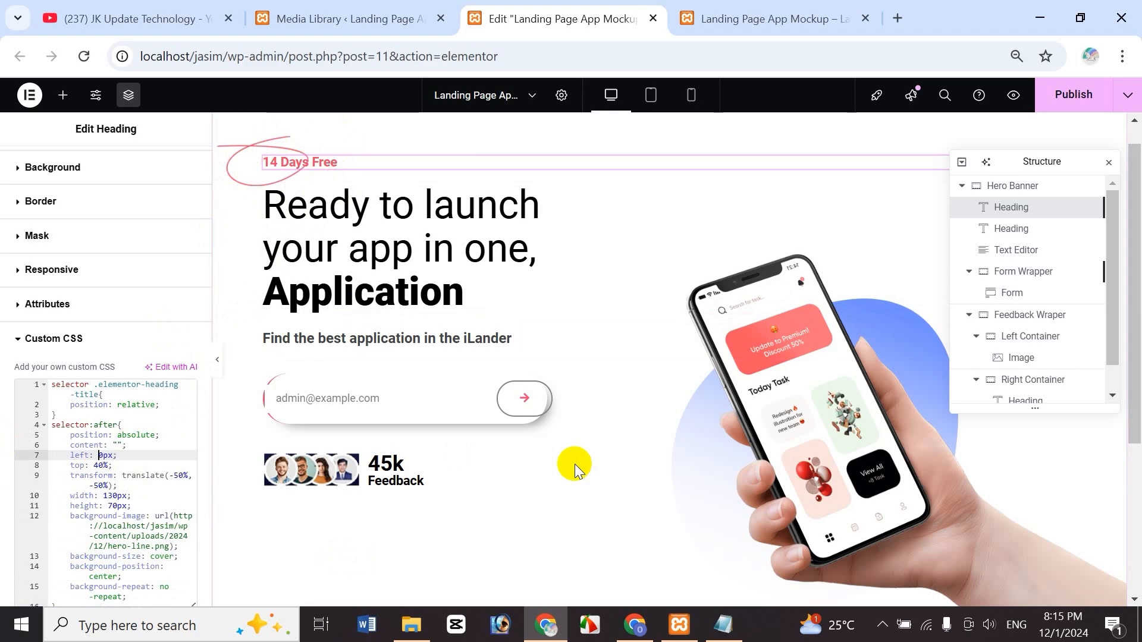
{"action": "type", "text": "5"}
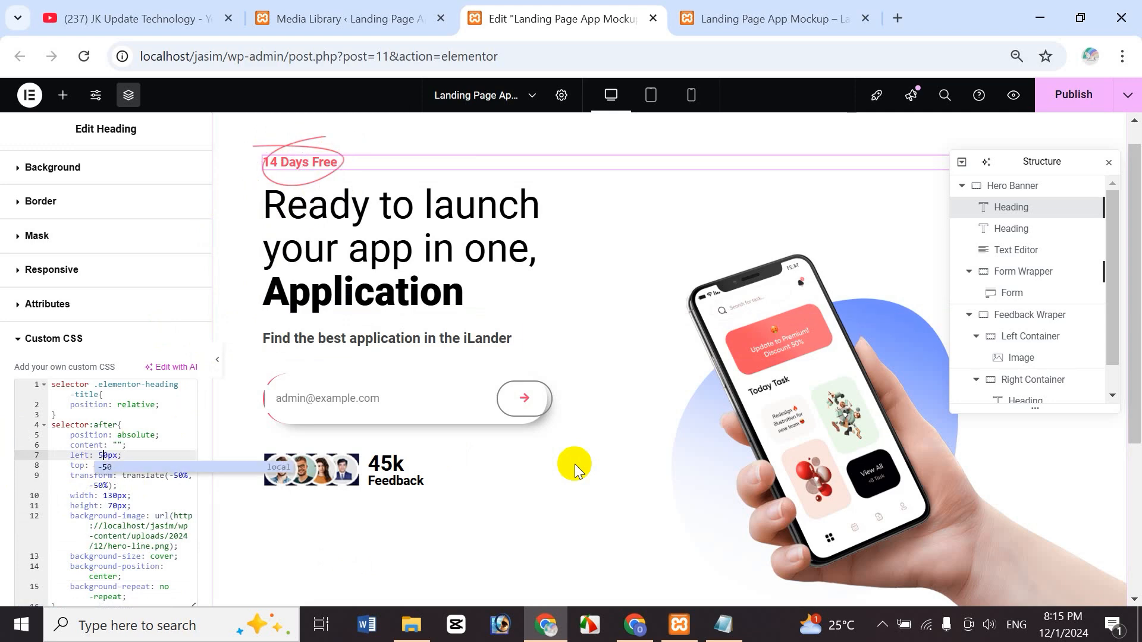
{"action": "key", "text": "BackSpace"}
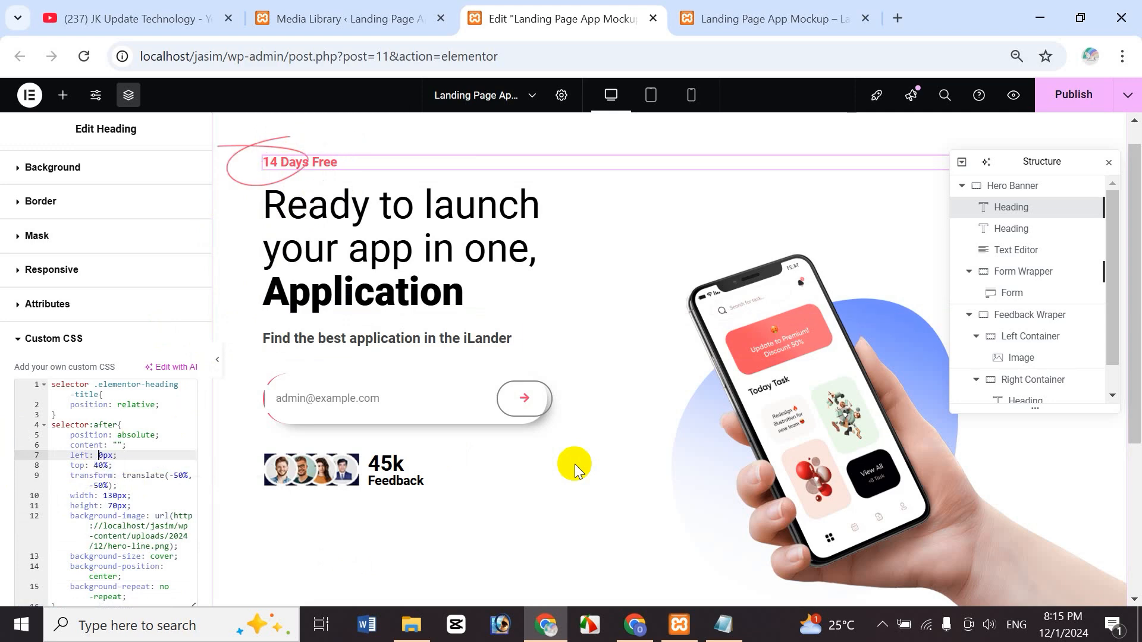
{"action": "type", "text": "45"}
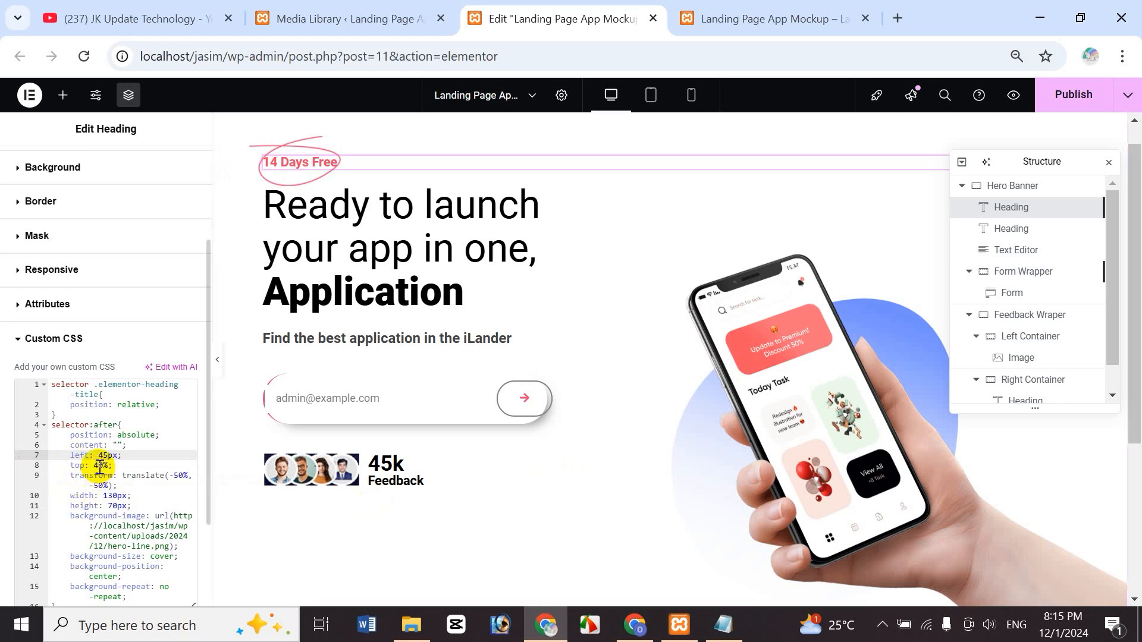
- Change the decoration's top offset from 40% to 30%
{"action": "left_click", "coordinate": [100, 466]}
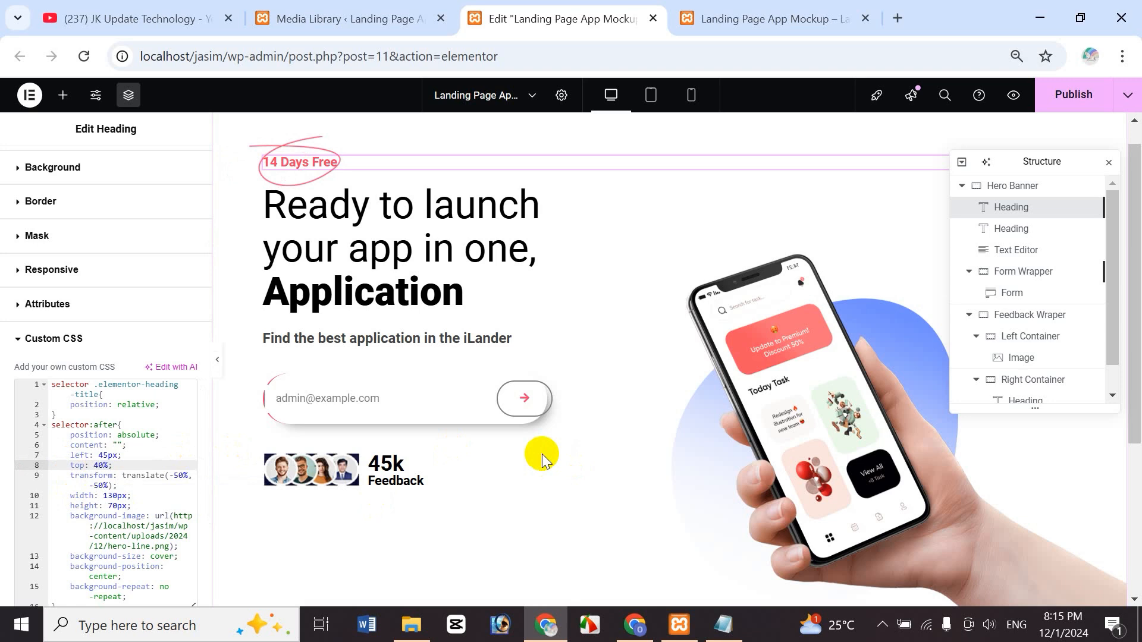
{"action": "key", "text": "Delete"}
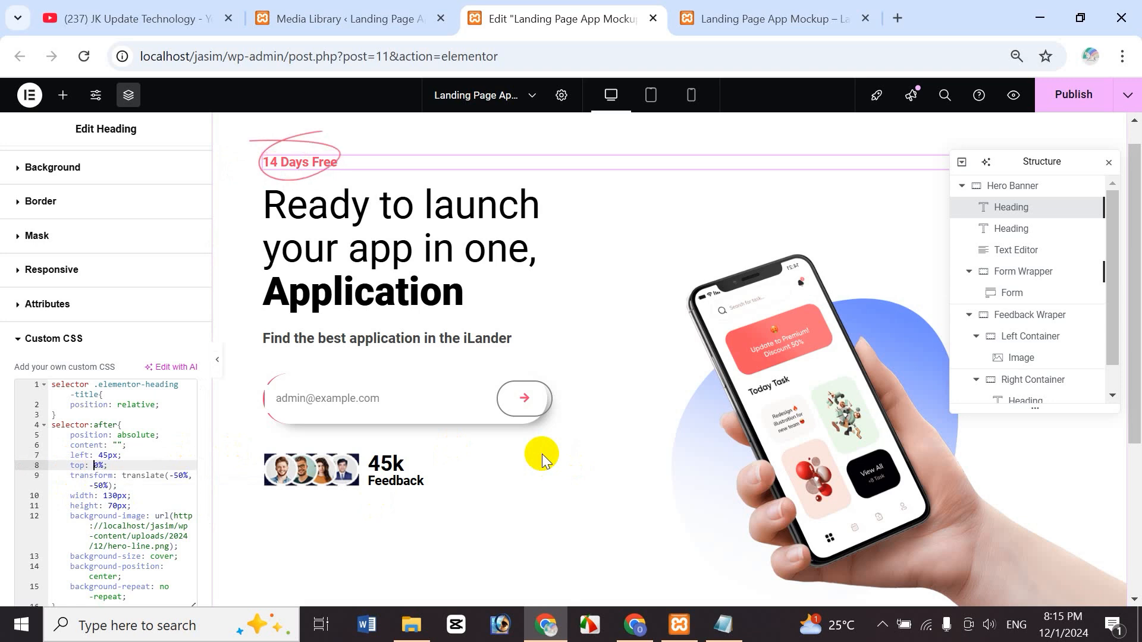
{"action": "type", "text": "5"}
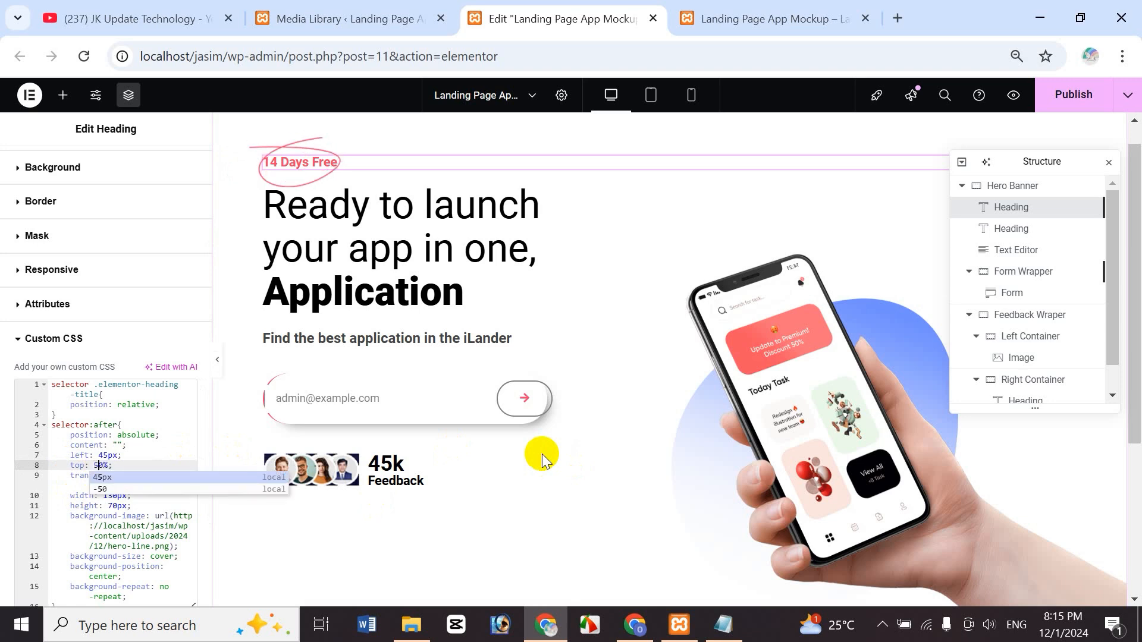
{"action": "key", "text": "BackSpace"}
{"action": "type", "text": "3"}
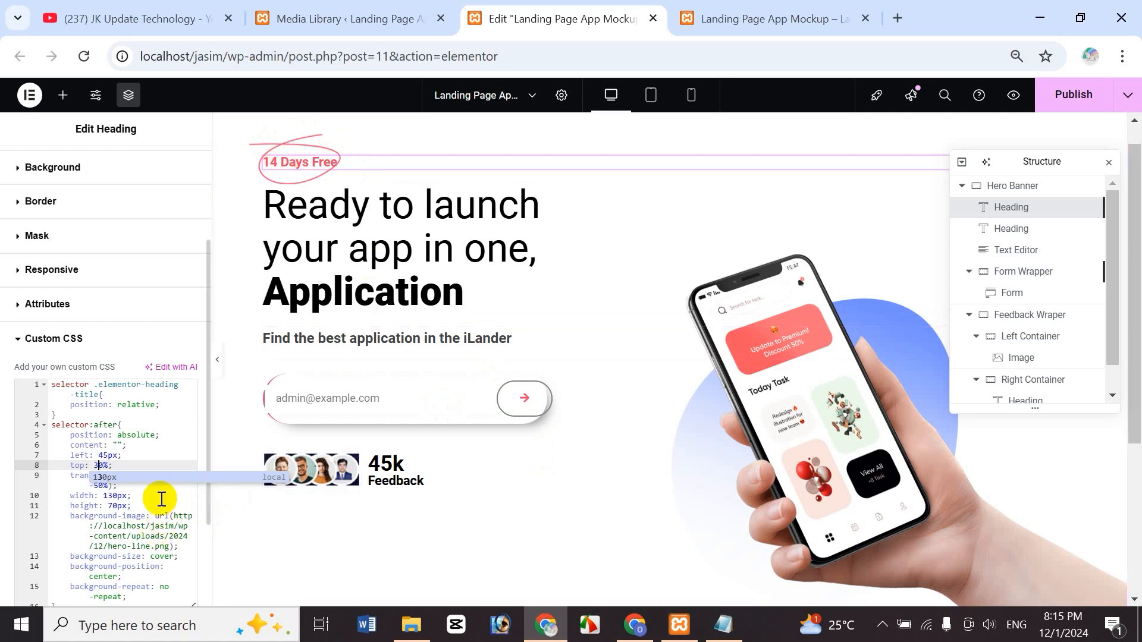
{"action": "left_click", "coordinate": [1013, 97]}
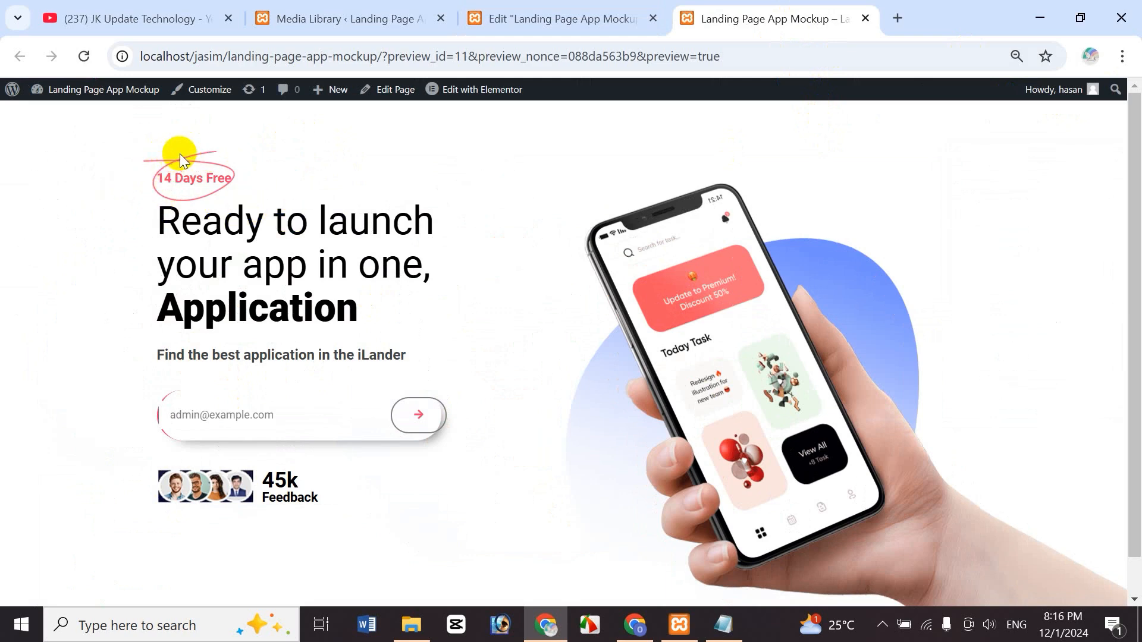
{"action": "left_click", "coordinate": [547, 19]}
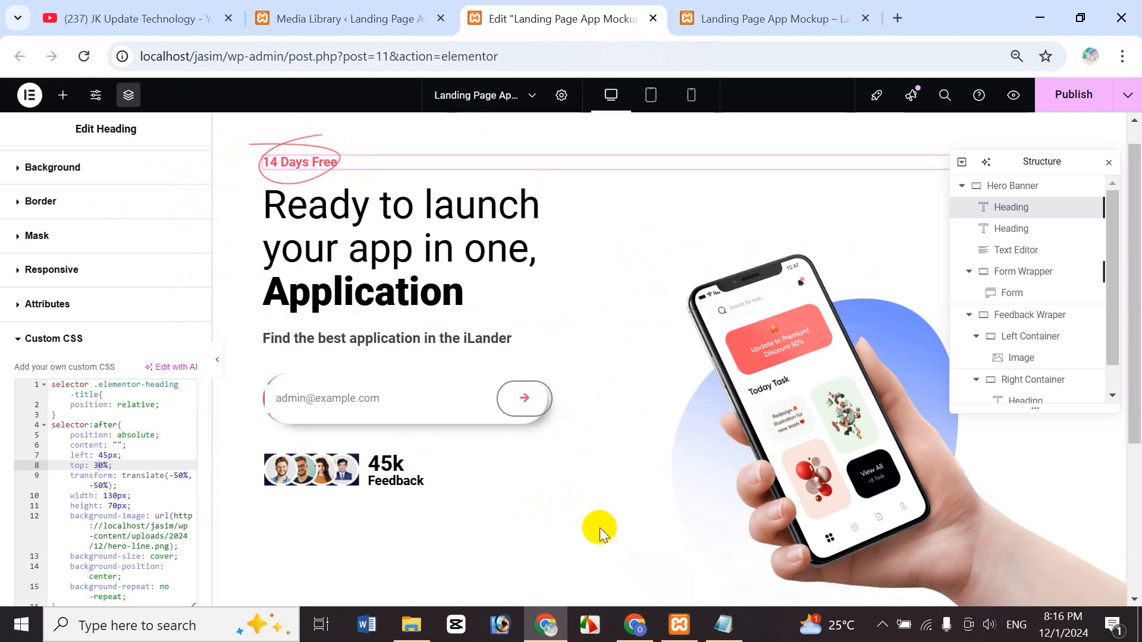
- Drag an Image widget from the Elements panel onto the hero section
{"action": "mouse_move", "coordinate": [1136, 401]}
{"action": "left_mouse_down"}
{"action": "mouse_move", "coordinate": [1134, 416]}
{"action": "mouse_move", "coordinate": [1129, 385]}
{"action": "left_mouse_up"}
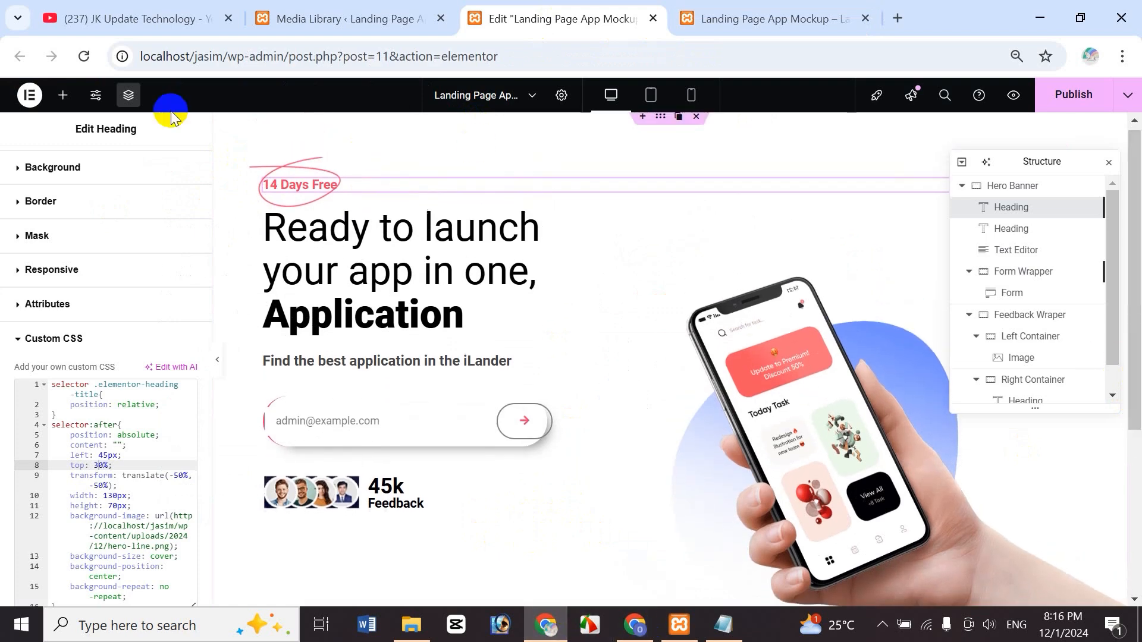
{"action": "left_click", "coordinate": [63, 96]}
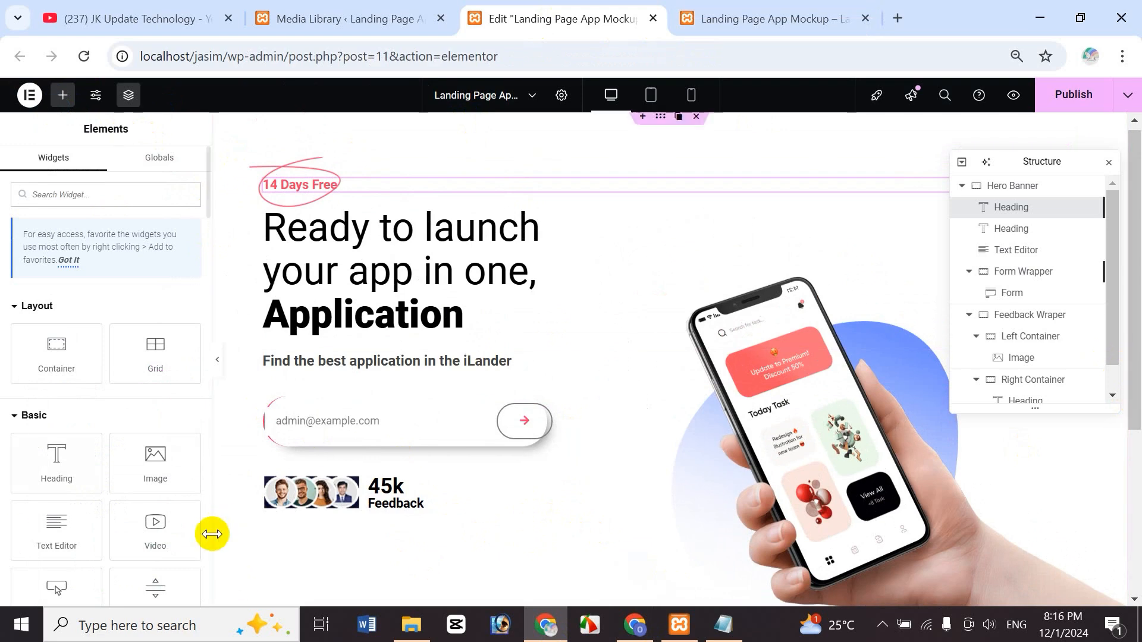
{"action": "left_click_drag", "start_coordinate": [158, 469], "coordinate": [390, 360]}
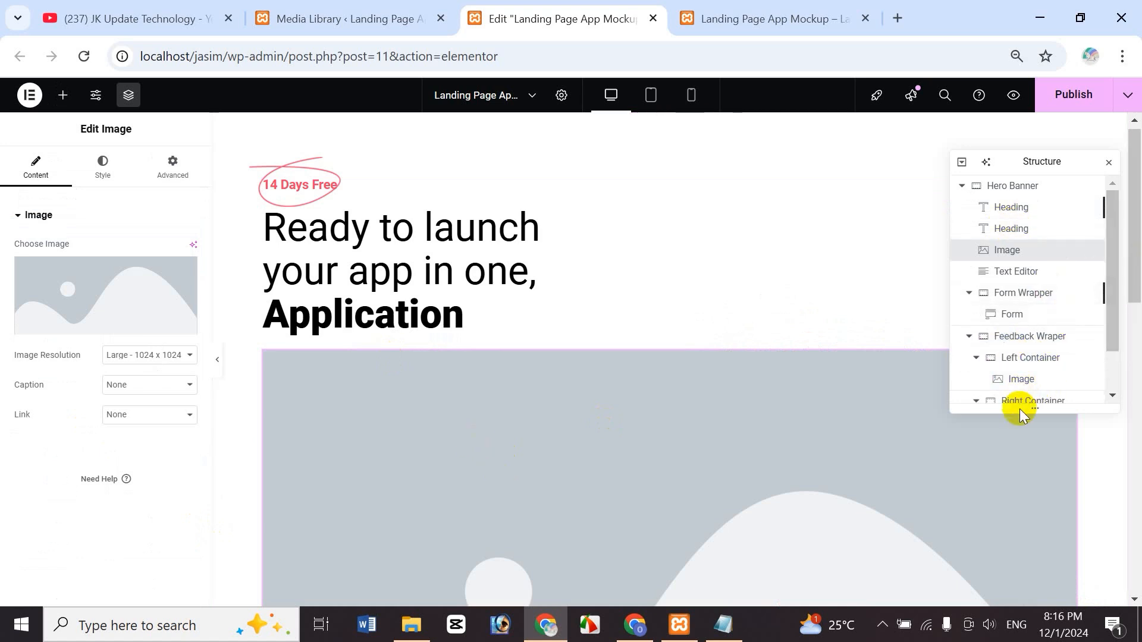
- In Navigator, move the new Image widget to sit right after the Feedback Wraper
{"action": "left_click", "coordinate": [970, 338]}
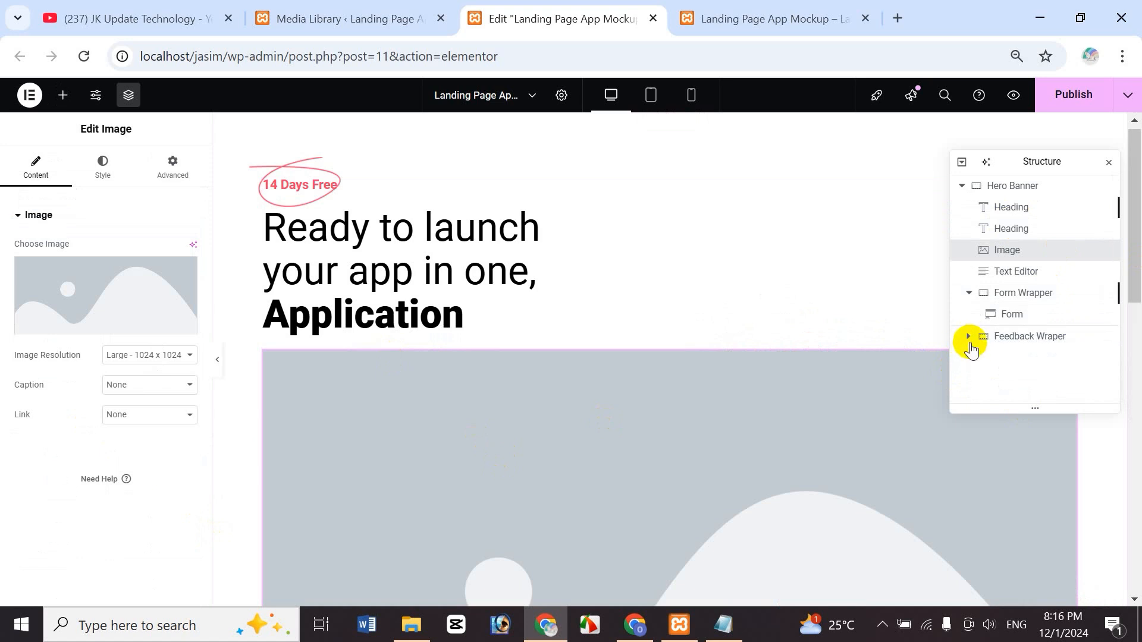
{"action": "left_click", "coordinate": [969, 339]}
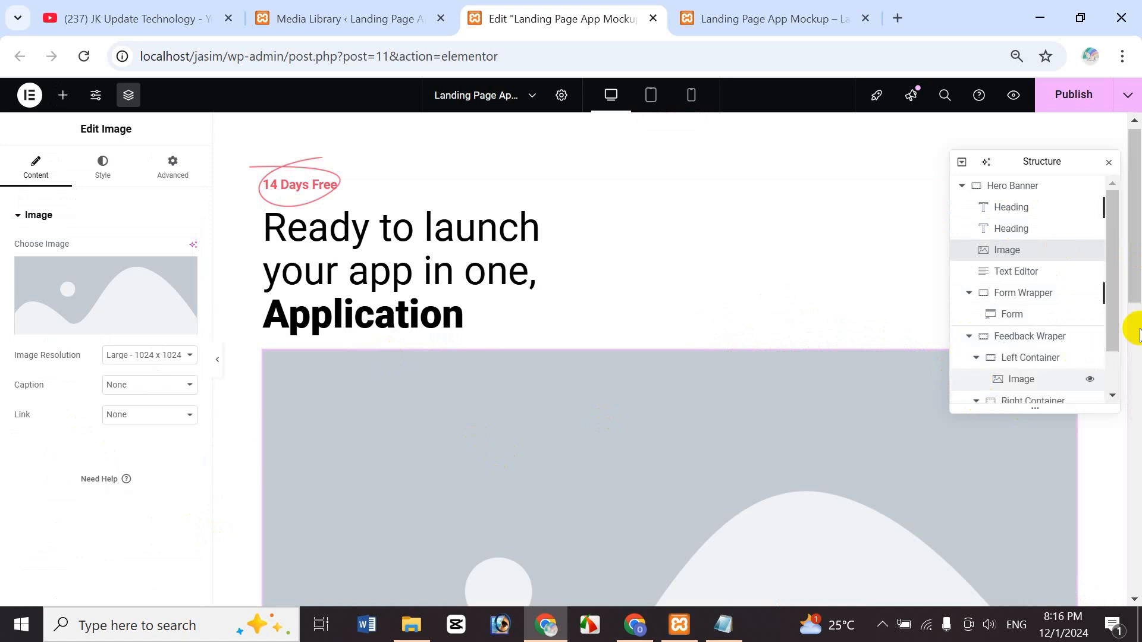
{"action": "left_click_drag", "start_coordinate": [1113, 319], "coordinate": [1110, 369]}
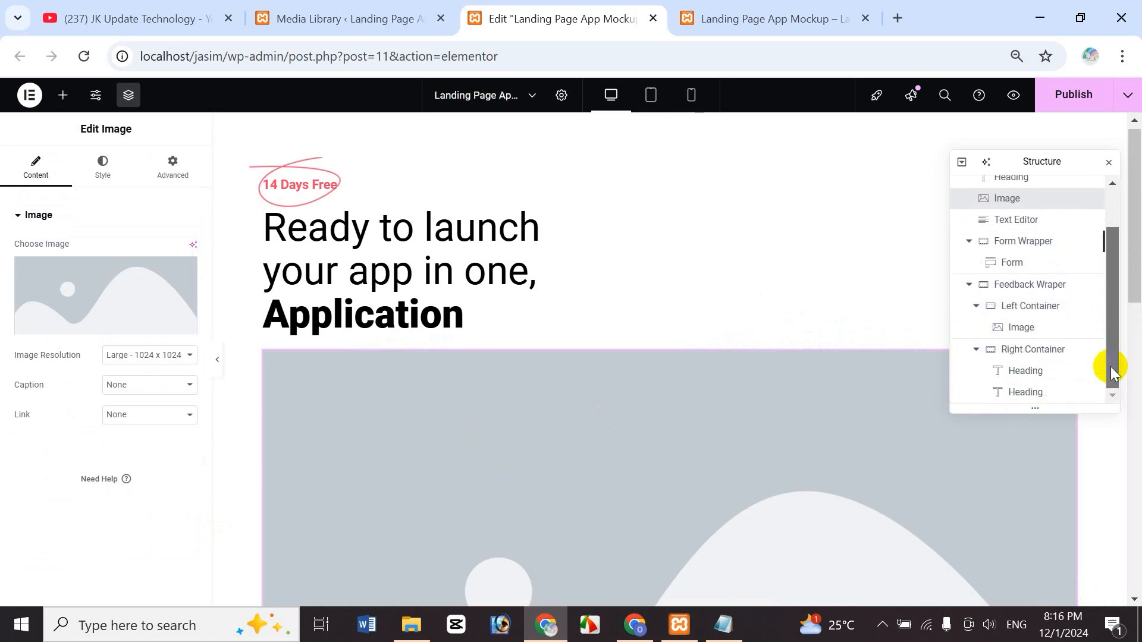
{"action": "left_click", "coordinate": [976, 350]}
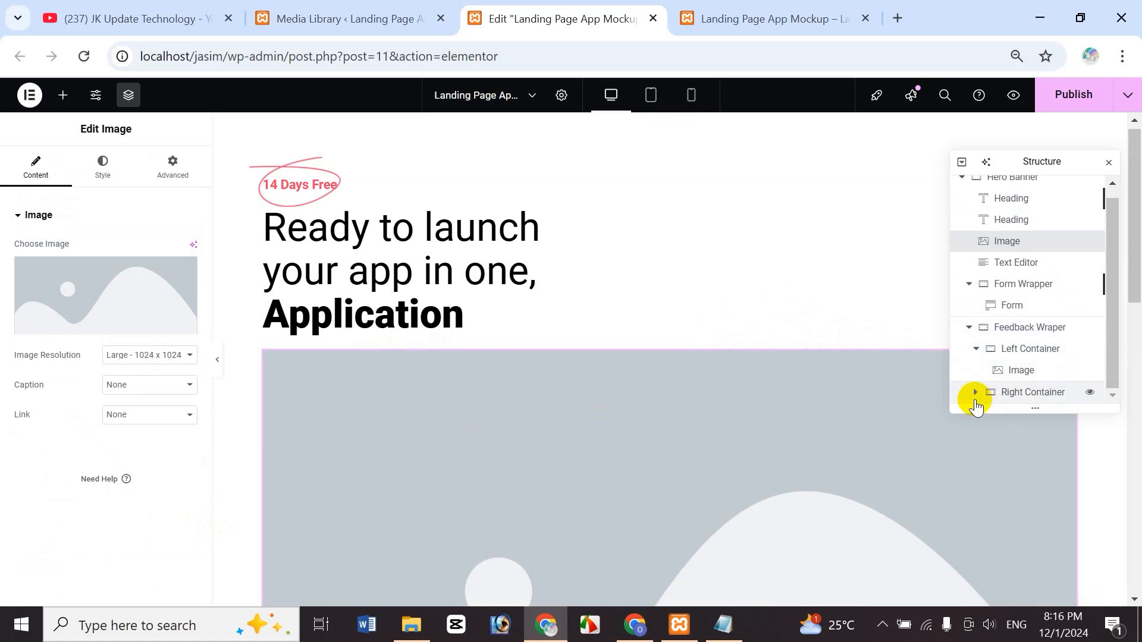
{"action": "left_click", "coordinate": [969, 327]}
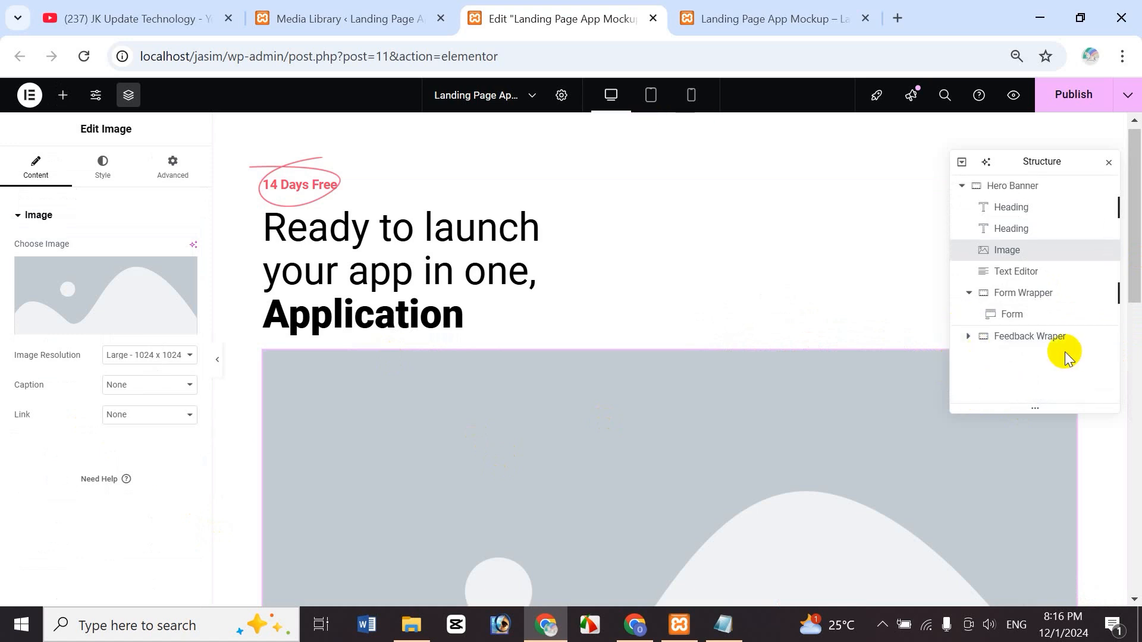
{"action": "left_click_drag", "start_coordinate": [994, 248], "coordinate": [1015, 344]}
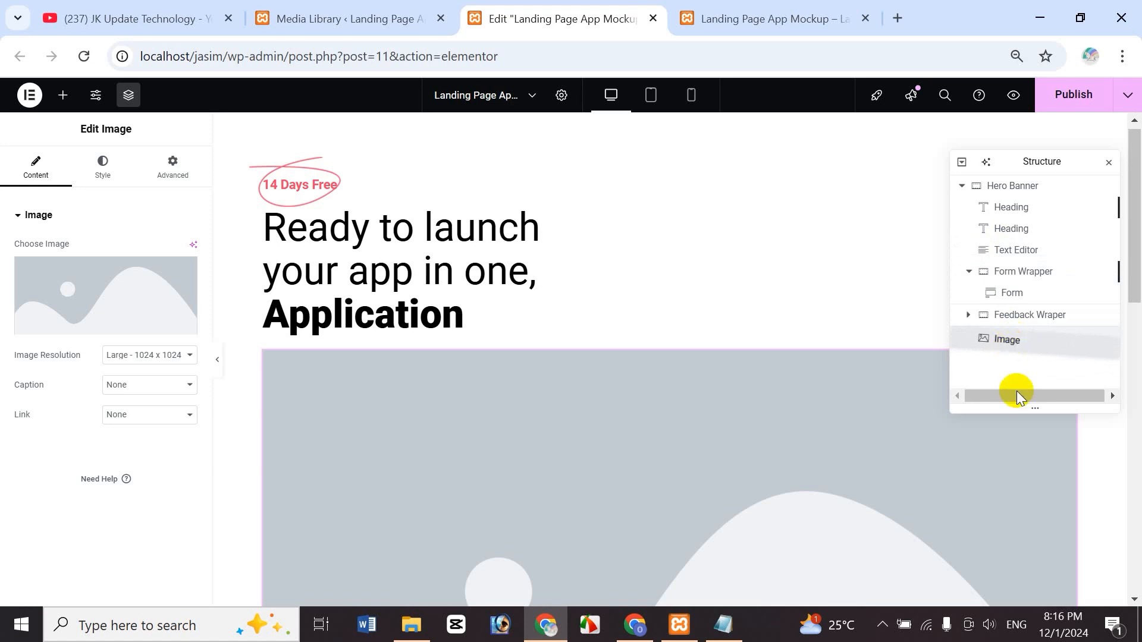
{"action": "left_click_drag", "start_coordinate": [1016, 391], "coordinate": [1003, 395]}
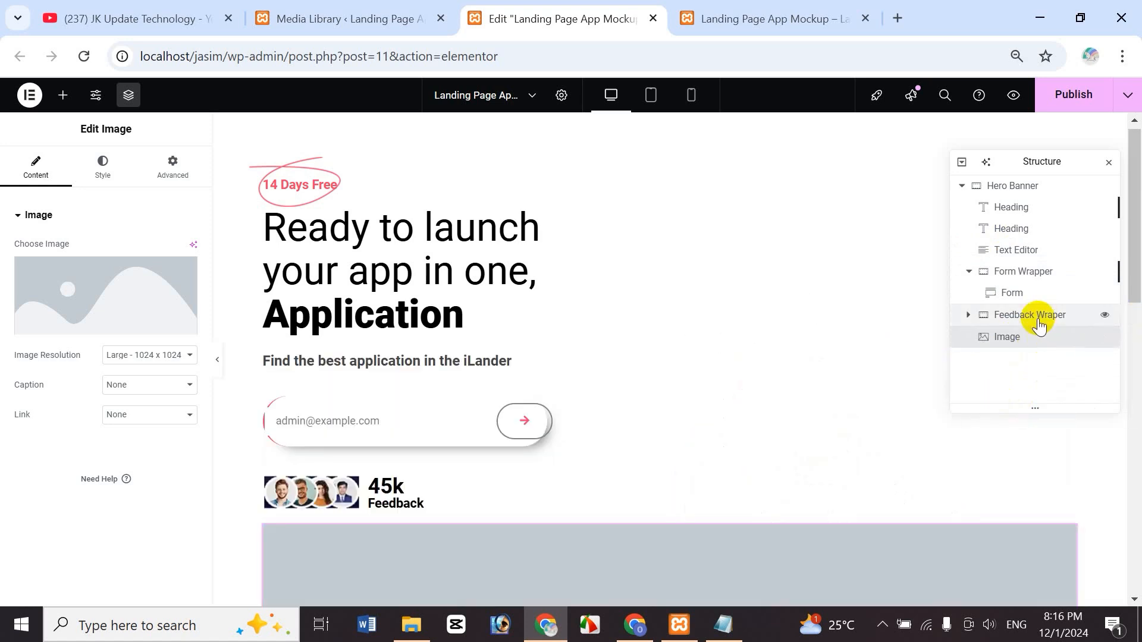
{"action": "scroll", "coordinate": [1137, 277], "scroll_direction": "down", "scroll_amount": 3}
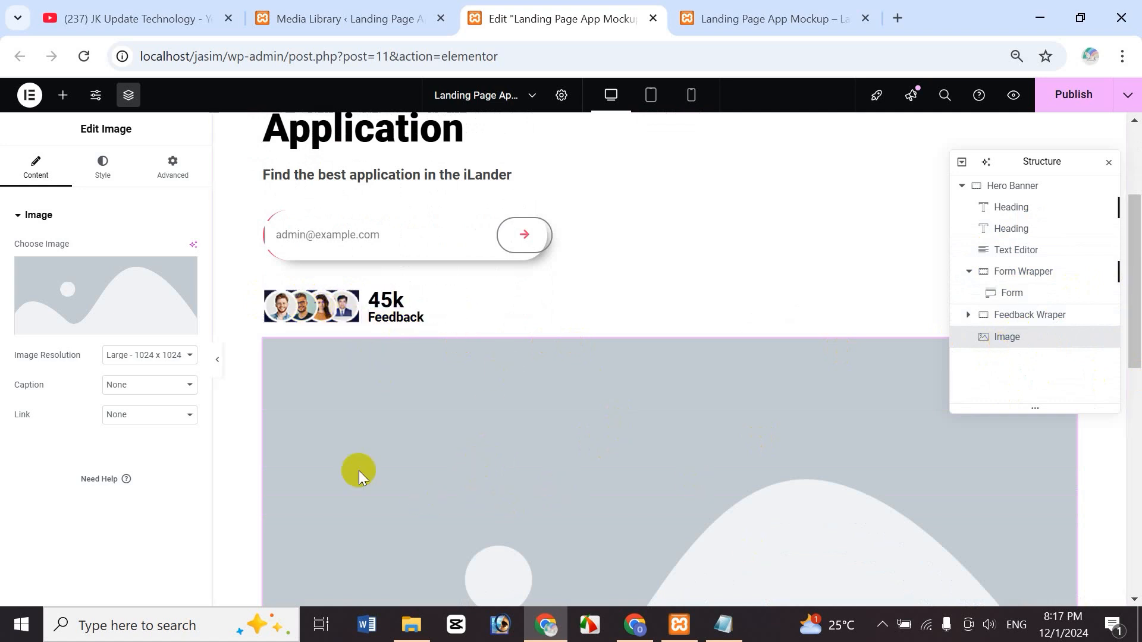
- Set the new Image widget to the green leaf Floating-B.png and move Navigator aside
{"action": "left_click", "coordinate": [95, 324]}
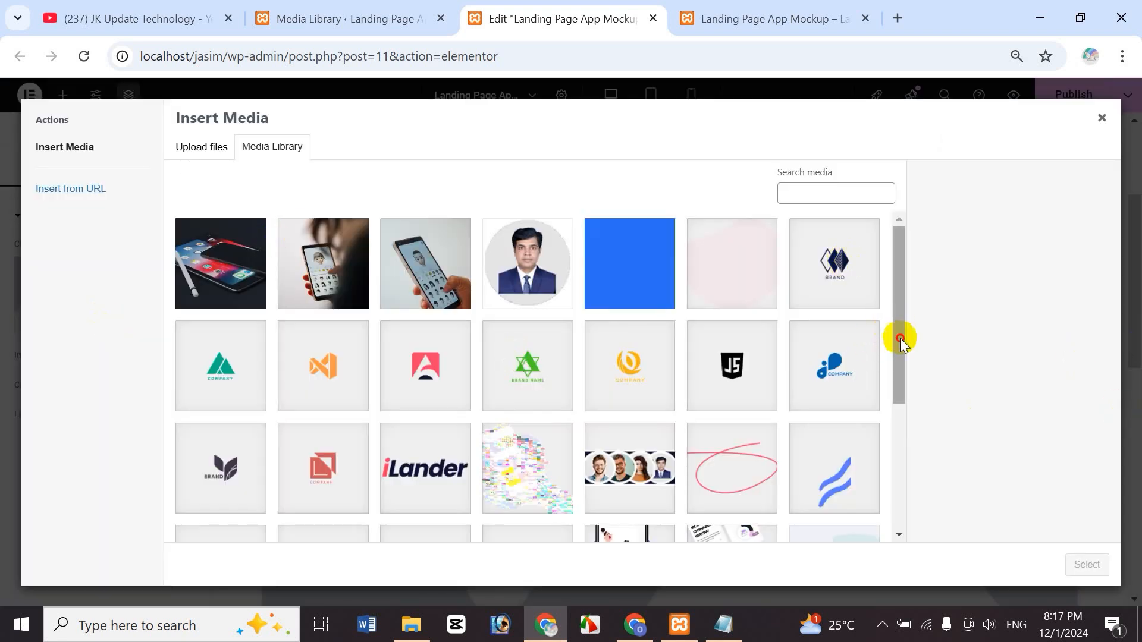
{"action": "left_click_drag", "start_coordinate": [900, 338], "coordinate": [743, 486]}
{"action": "left_click", "coordinate": [441, 427]}
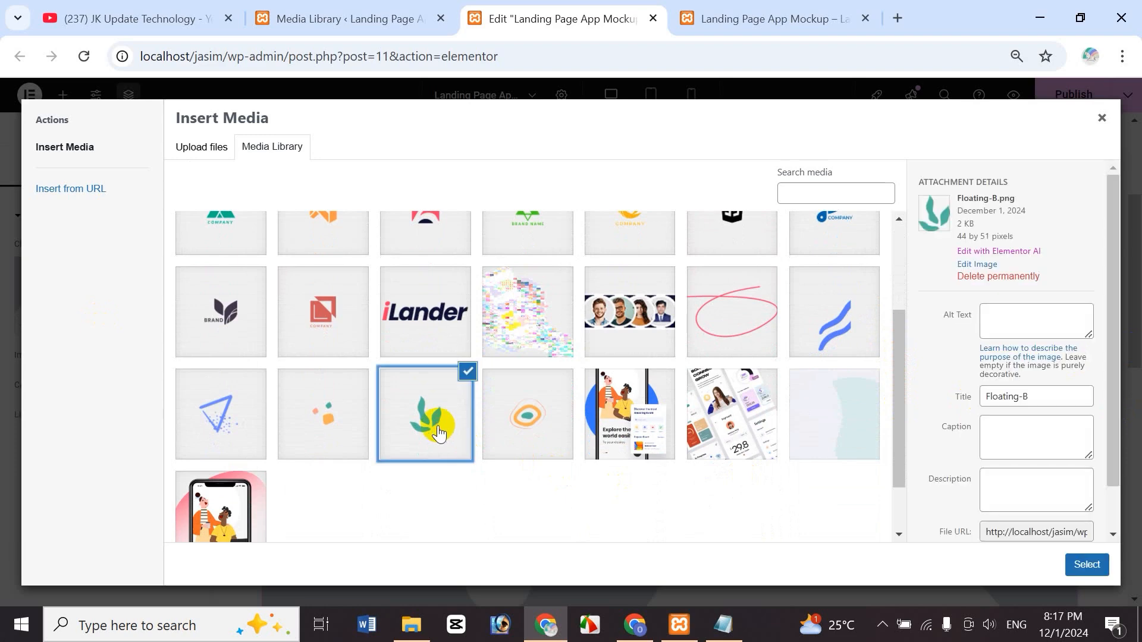
{"action": "left_click", "coordinate": [1097, 572]}
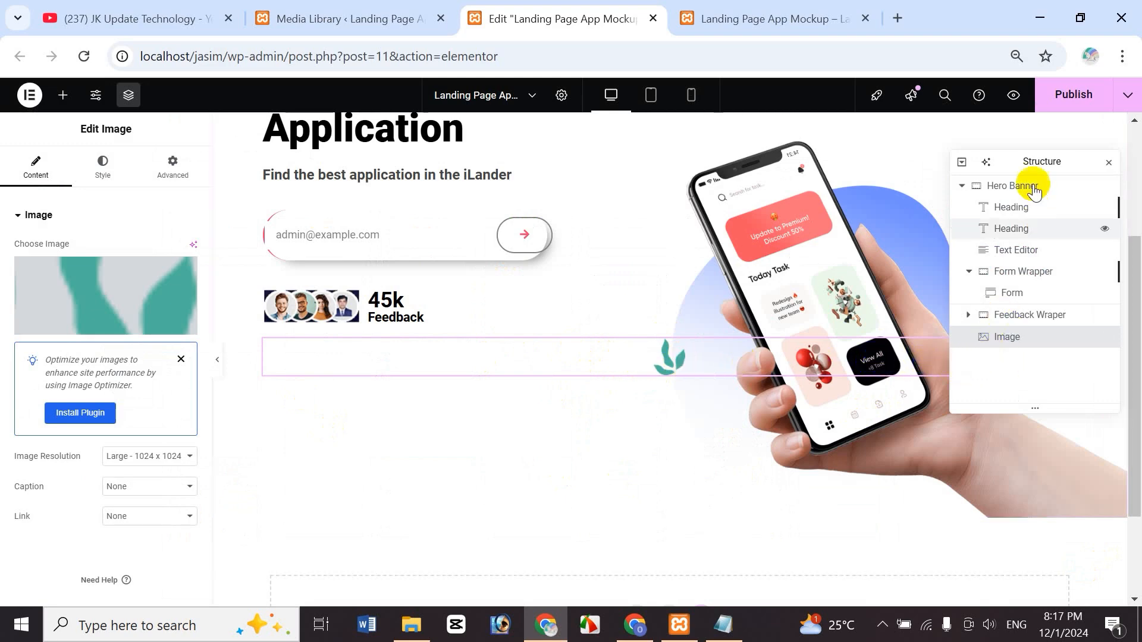
{"action": "left_click_drag", "start_coordinate": [1007, 160], "coordinate": [828, 89]}
{"action": "mouse_move", "coordinate": [1065, 348]}
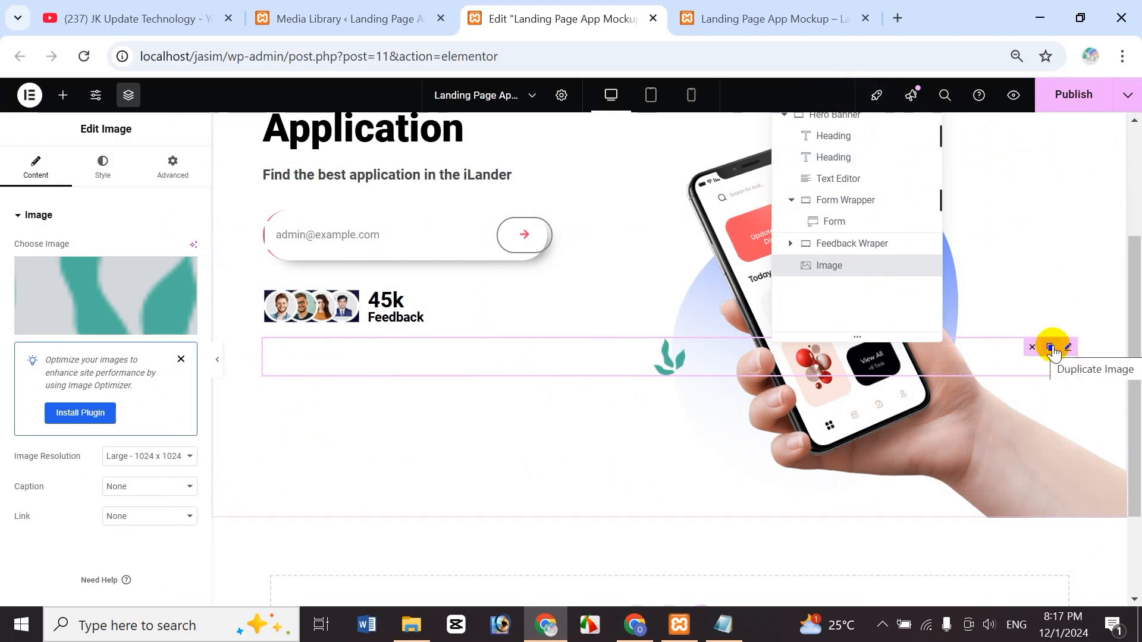
- Make copies of the leaf Image widget
{"action": "left_click", "coordinate": [1051, 349]}
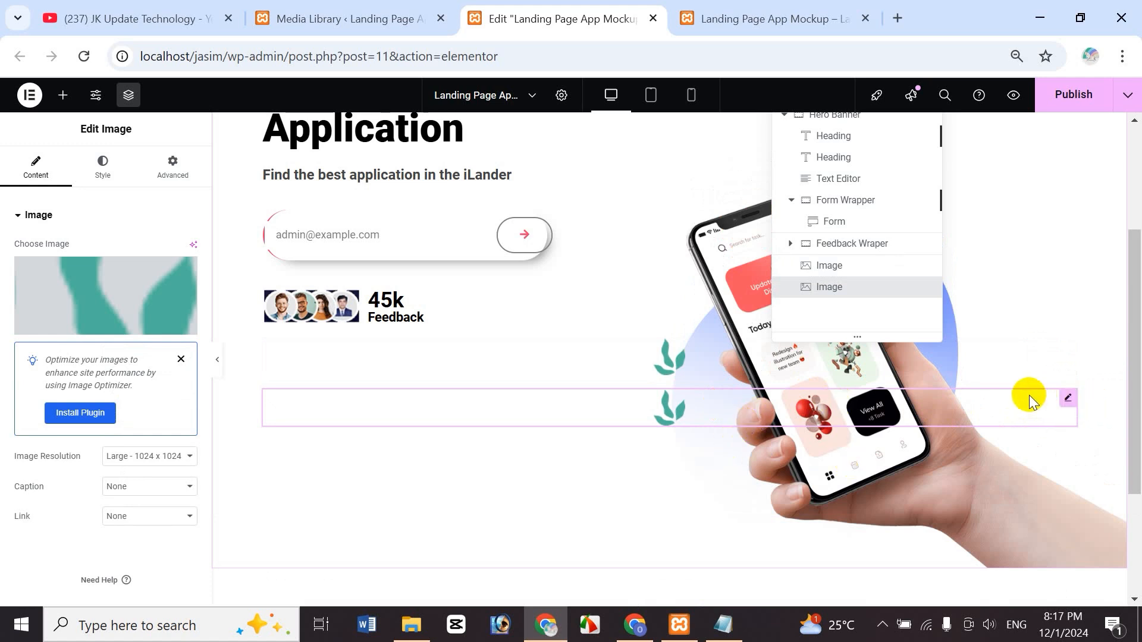
{"action": "left_click", "coordinate": [1049, 400]}
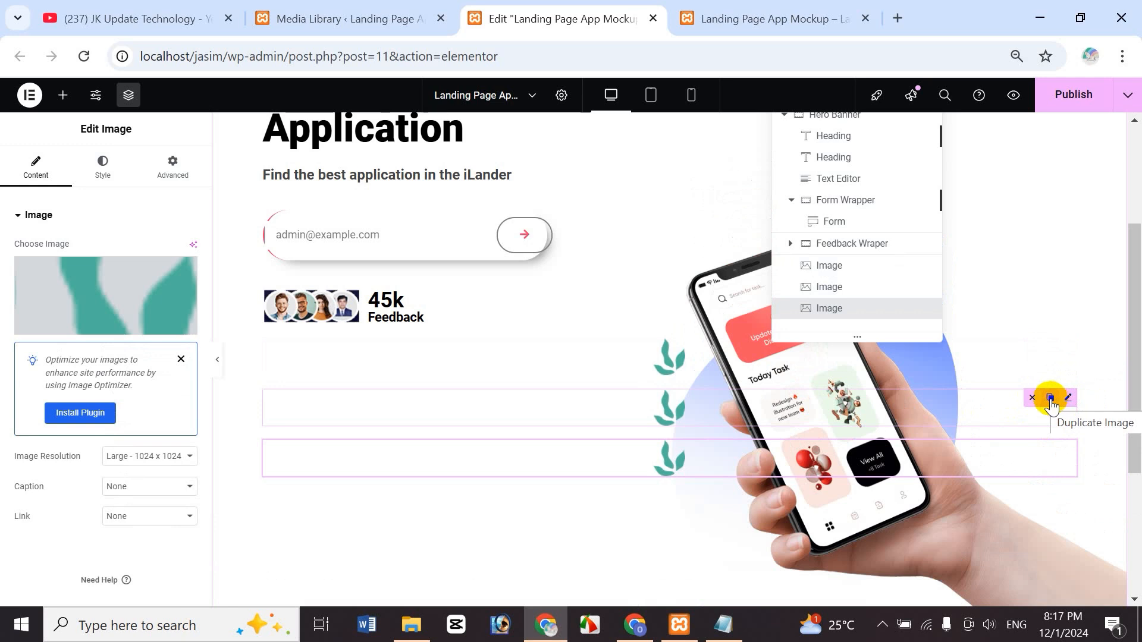
{"action": "left_click", "coordinate": [1051, 399]}
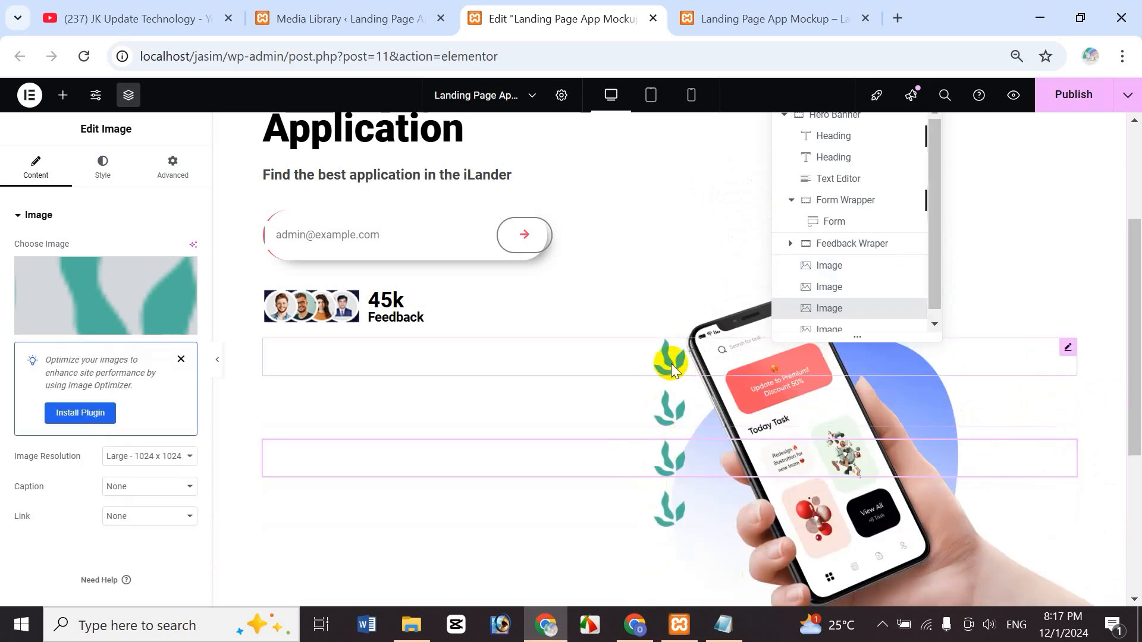
- Swap the second leaf copy for the triangle image Floating-D.png
{"action": "left_click", "coordinate": [668, 411]}
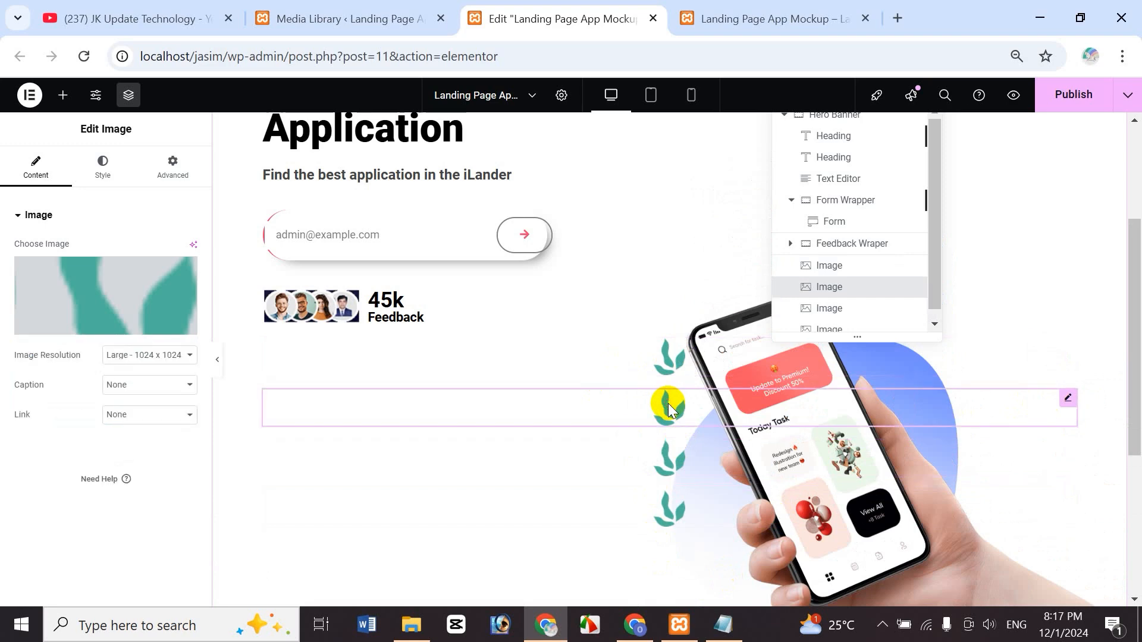
{"action": "left_click", "coordinate": [99, 315]}
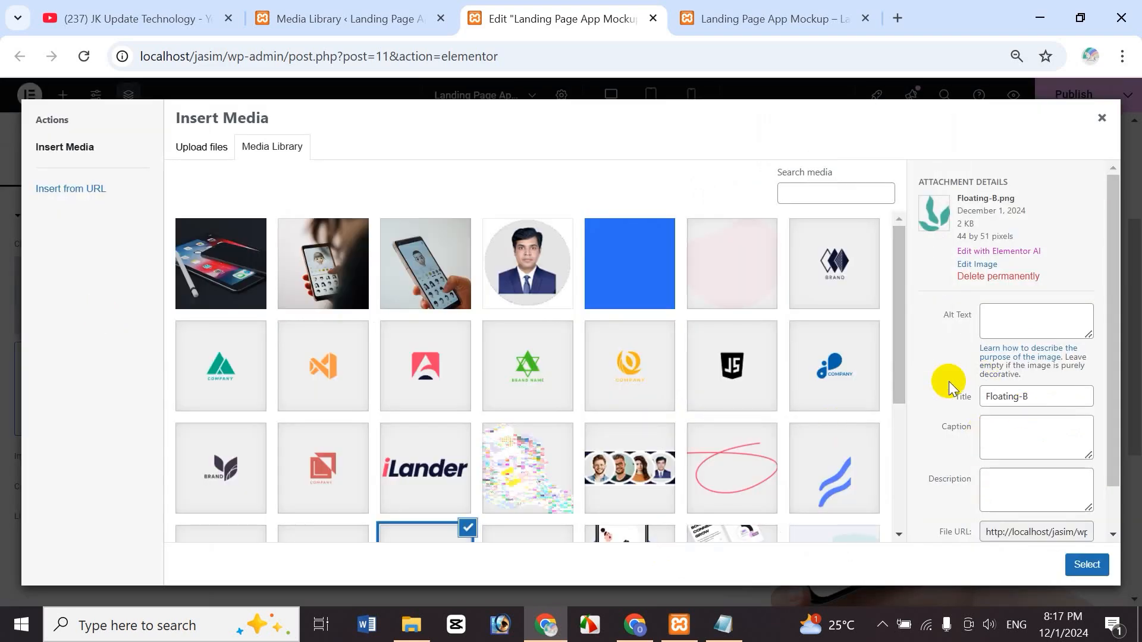
{"action": "left_click_drag", "start_coordinate": [901, 307], "coordinate": [901, 420]}
{"action": "left_click", "coordinate": [214, 381]}
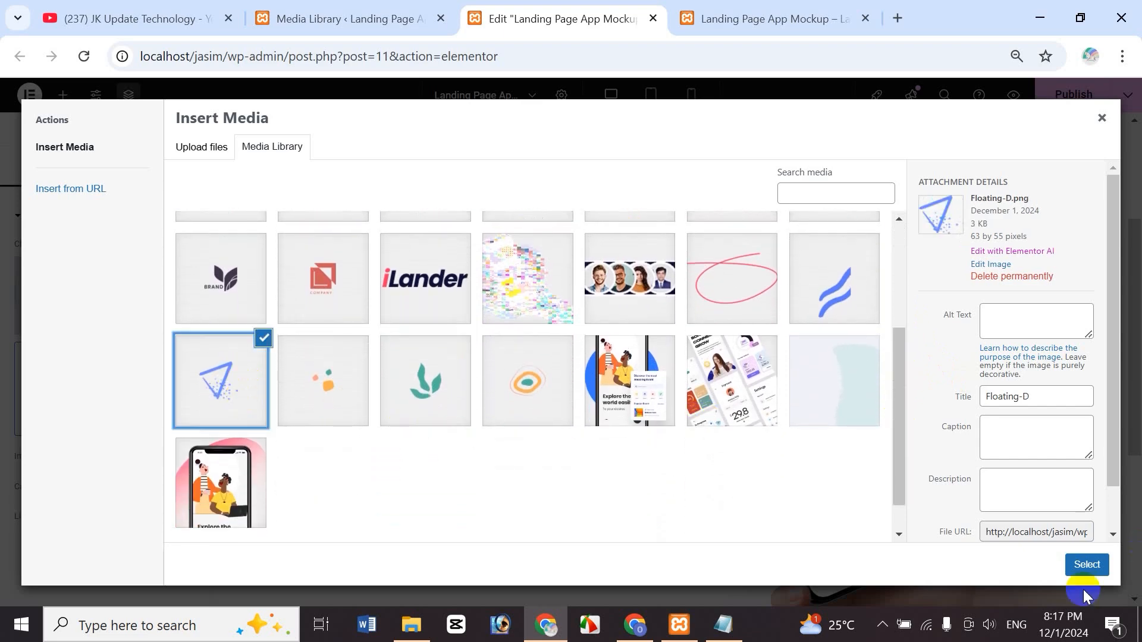
{"action": "left_click", "coordinate": [1087, 568]}
- Swap the next leaf copy for the dots image
{"action": "left_click", "coordinate": [663, 457]}
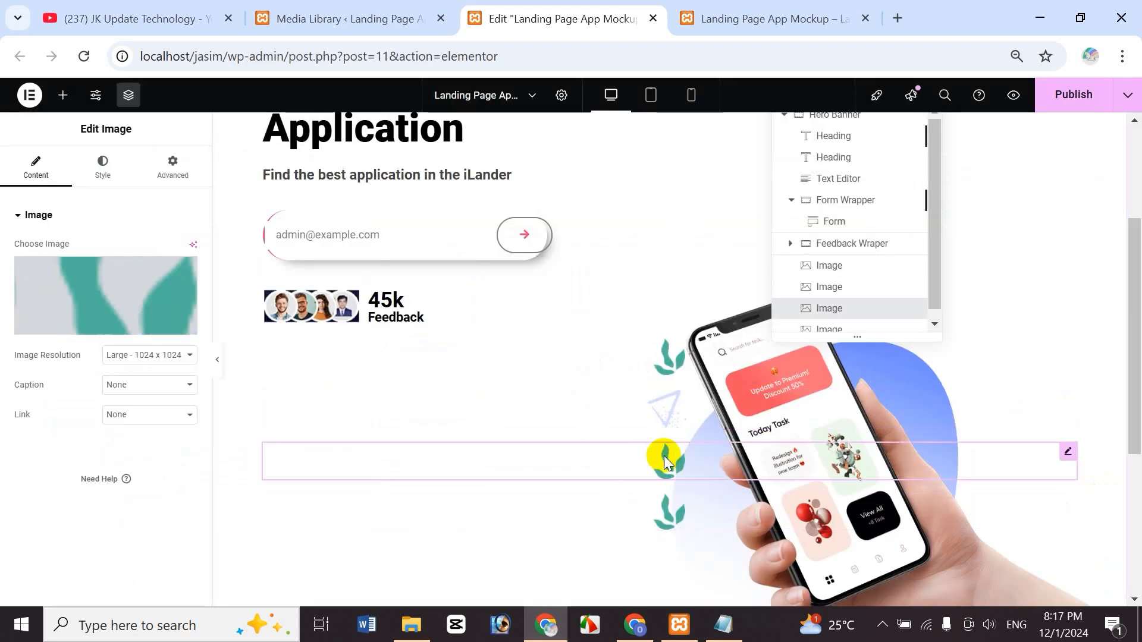
{"action": "left_click", "coordinate": [119, 325]}
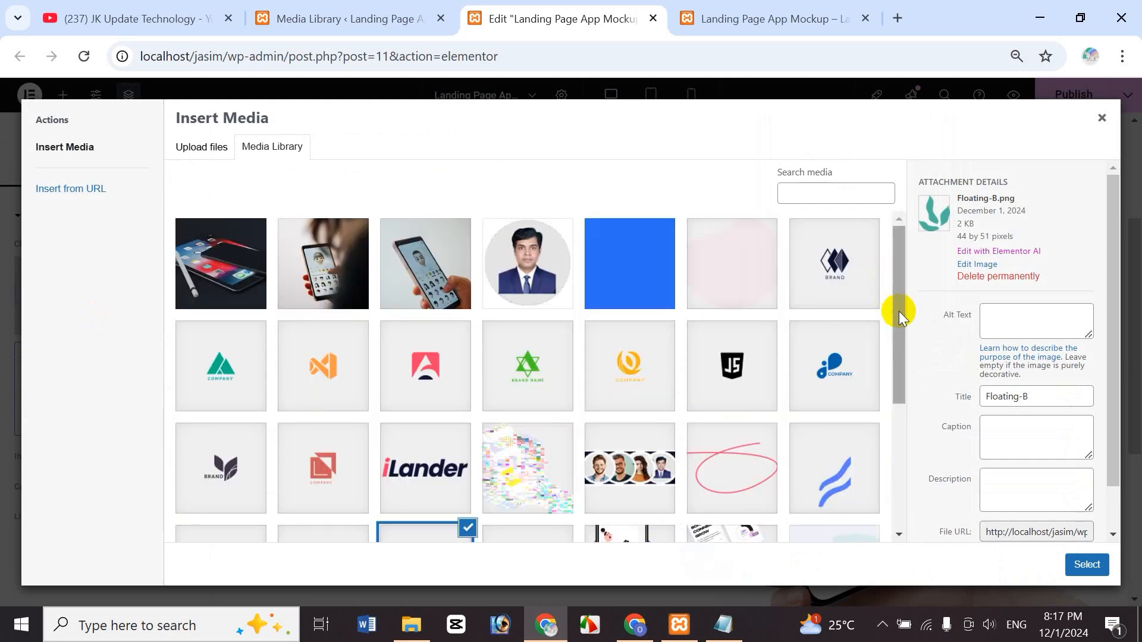
{"action": "left_click_drag", "start_coordinate": [899, 322], "coordinate": [902, 396]}
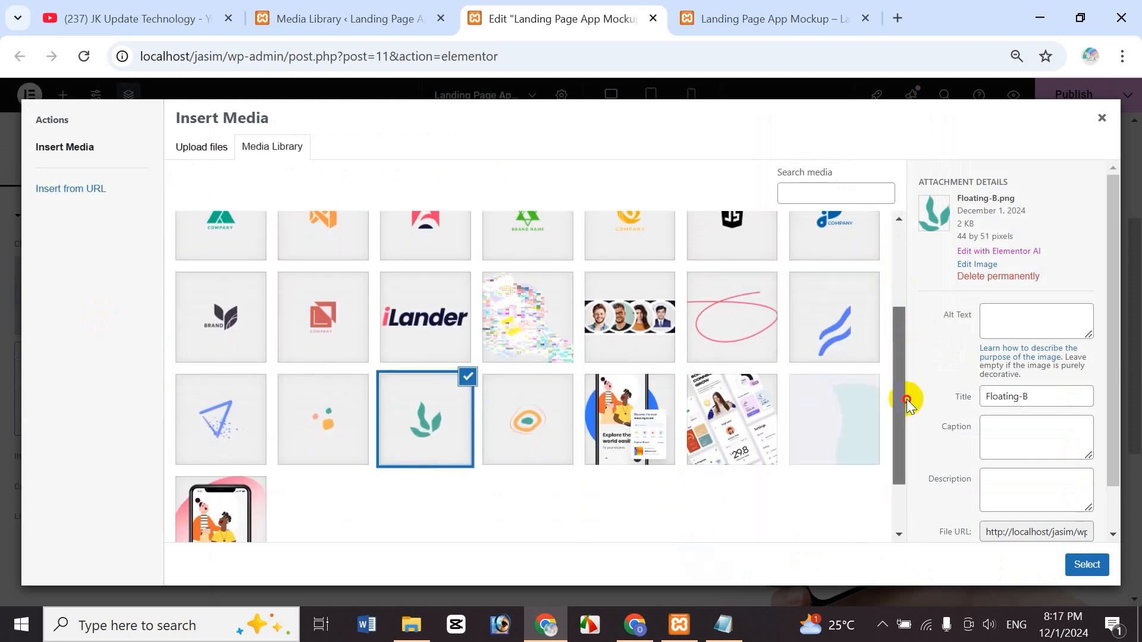
{"action": "left_click", "coordinate": [349, 412]}
{"action": "left_click", "coordinate": [1089, 565]}
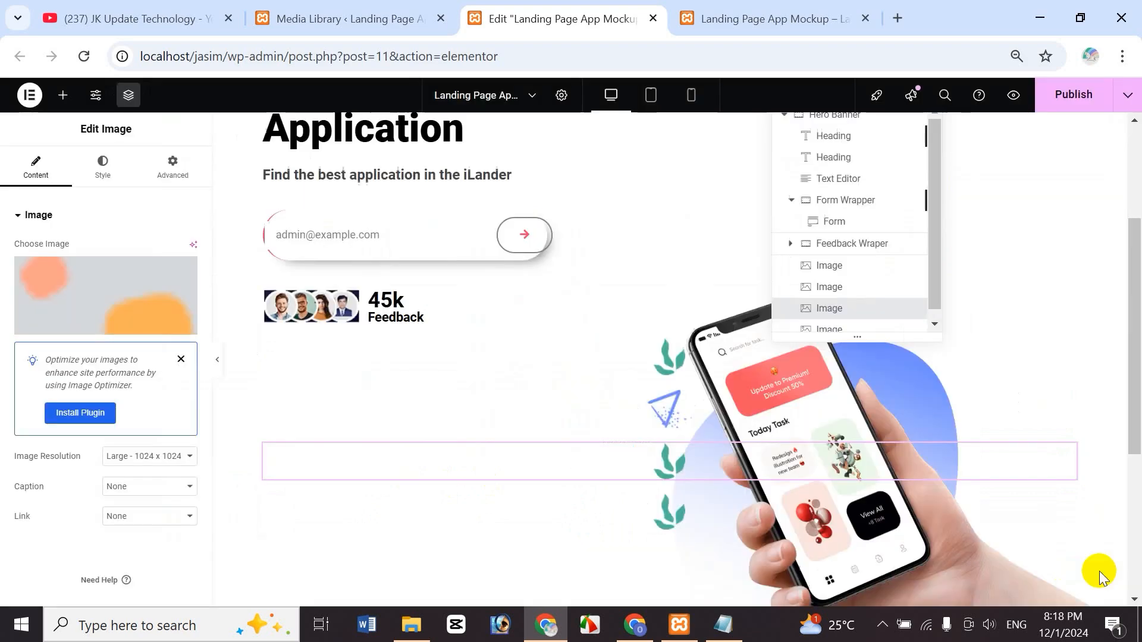
- Swap another leaf copy for the blue squiggle Floating-E.png
{"action": "left_click", "coordinate": [669, 502]}
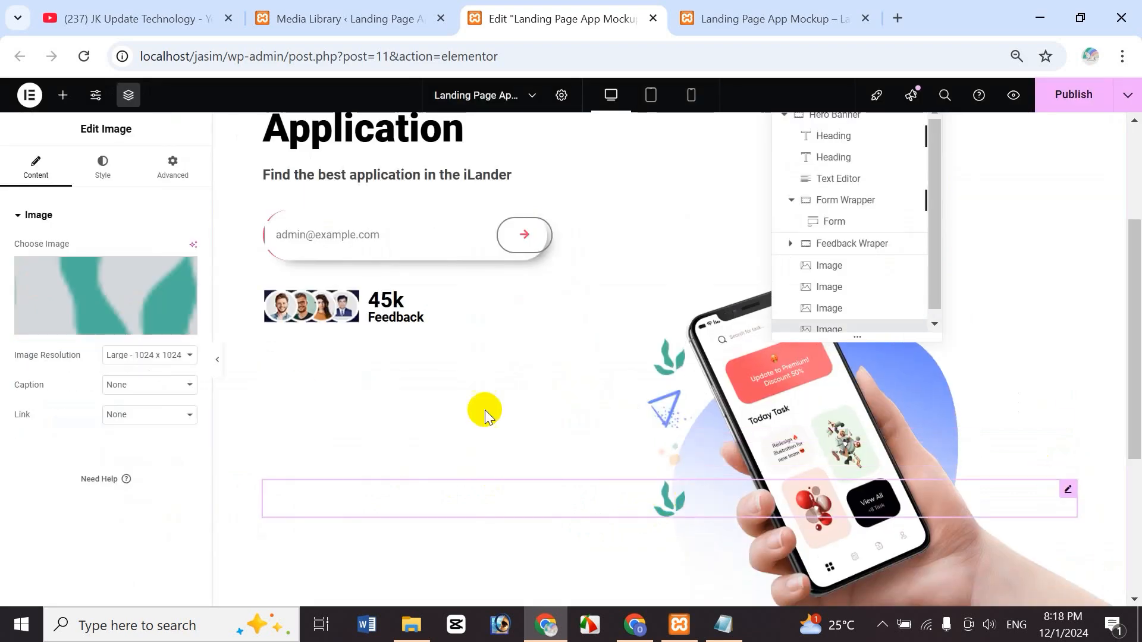
{"action": "left_click", "coordinate": [97, 306]}
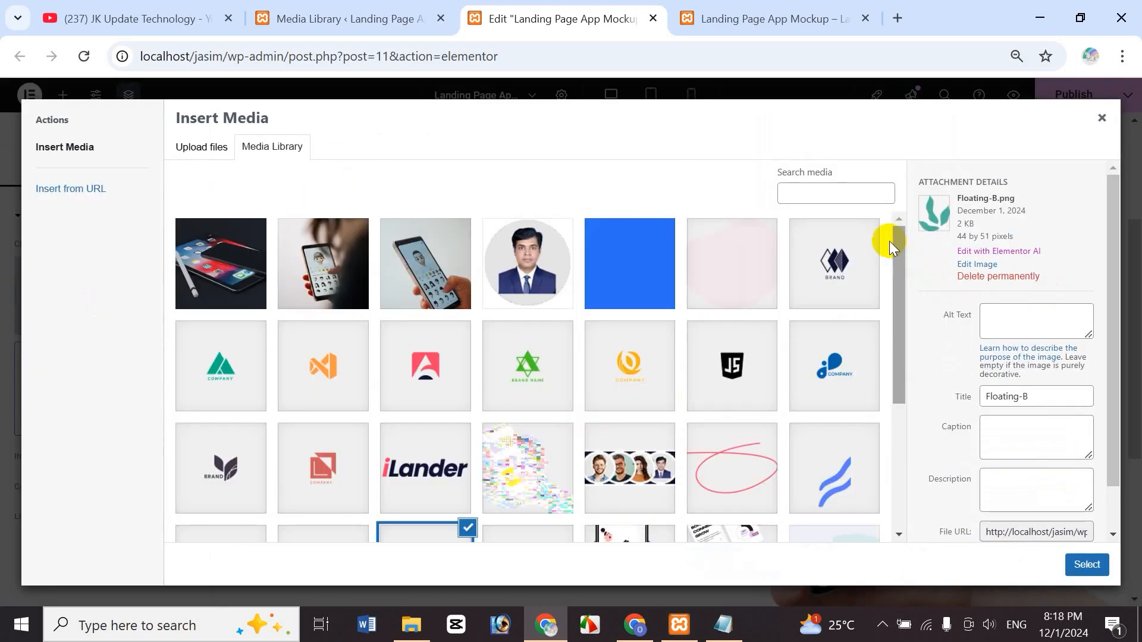
{"action": "left_click_drag", "start_coordinate": [901, 267], "coordinate": [901, 331]}
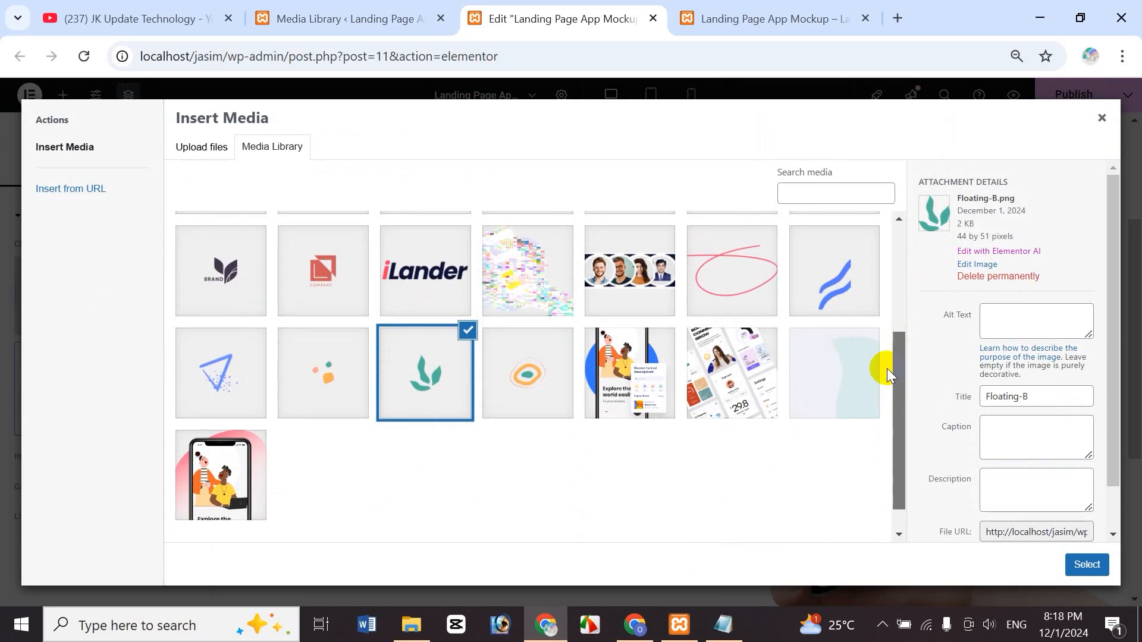
{"action": "left_click", "coordinate": [850, 279]}
{"action": "left_click", "coordinate": [1104, 575]}
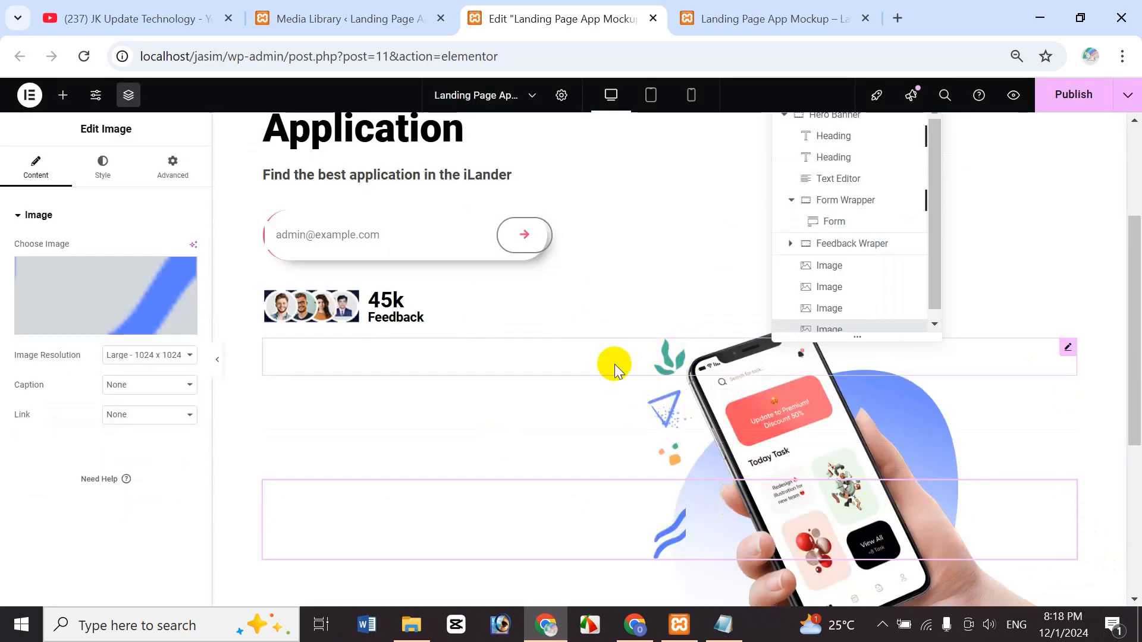
{"action": "left_click", "coordinate": [656, 353]}
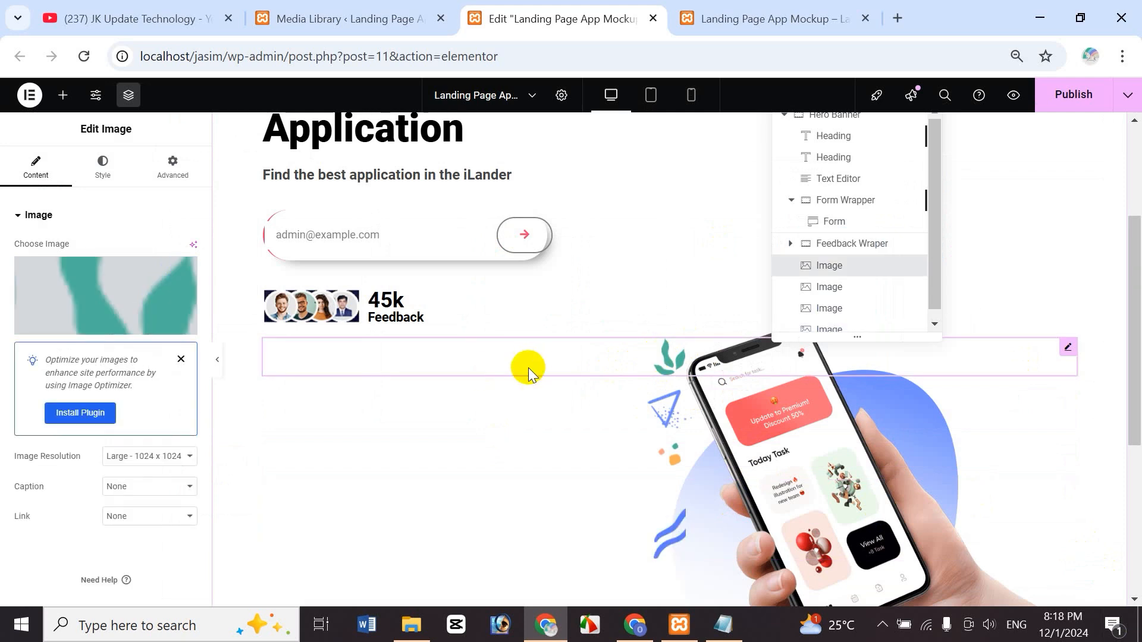
- Open the green leaf image's Advanced tab and scroll to its Position setting
{"action": "left_click_drag", "start_coordinate": [1137, 354], "coordinate": [1129, 332]}
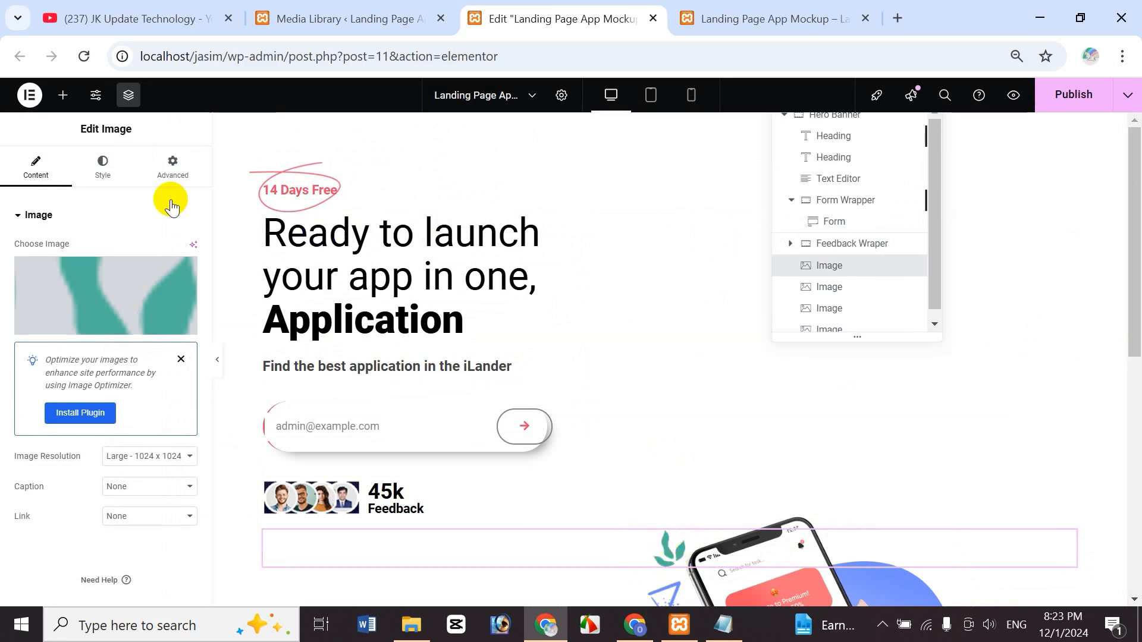
{"action": "left_click", "coordinate": [169, 168]}
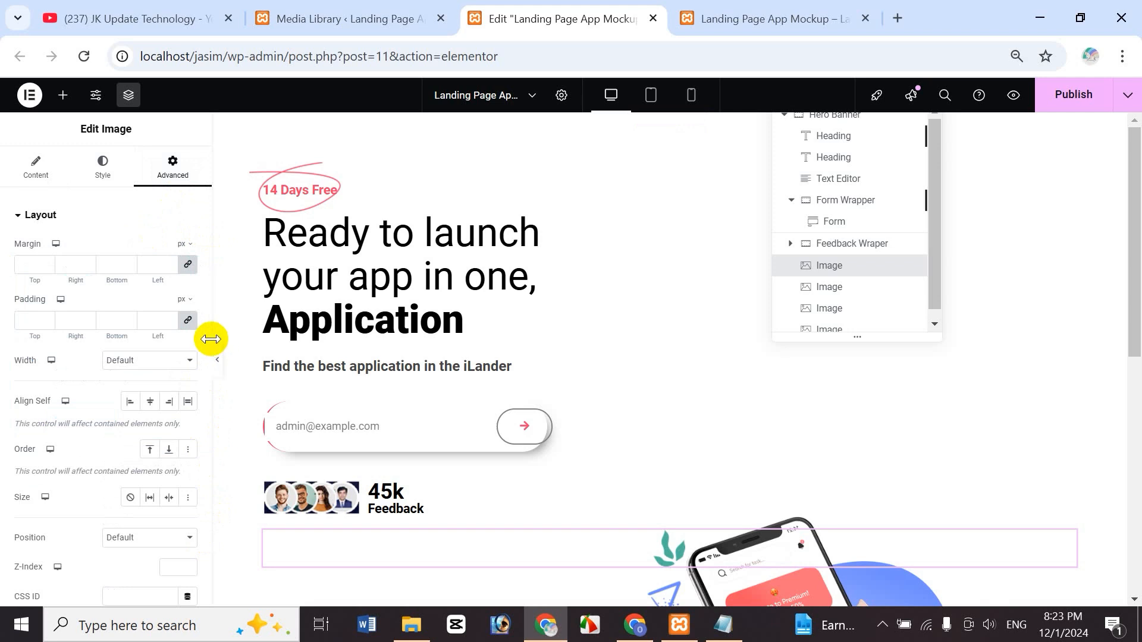
{"action": "left_click_drag", "start_coordinate": [208, 330], "coordinate": [205, 427]}
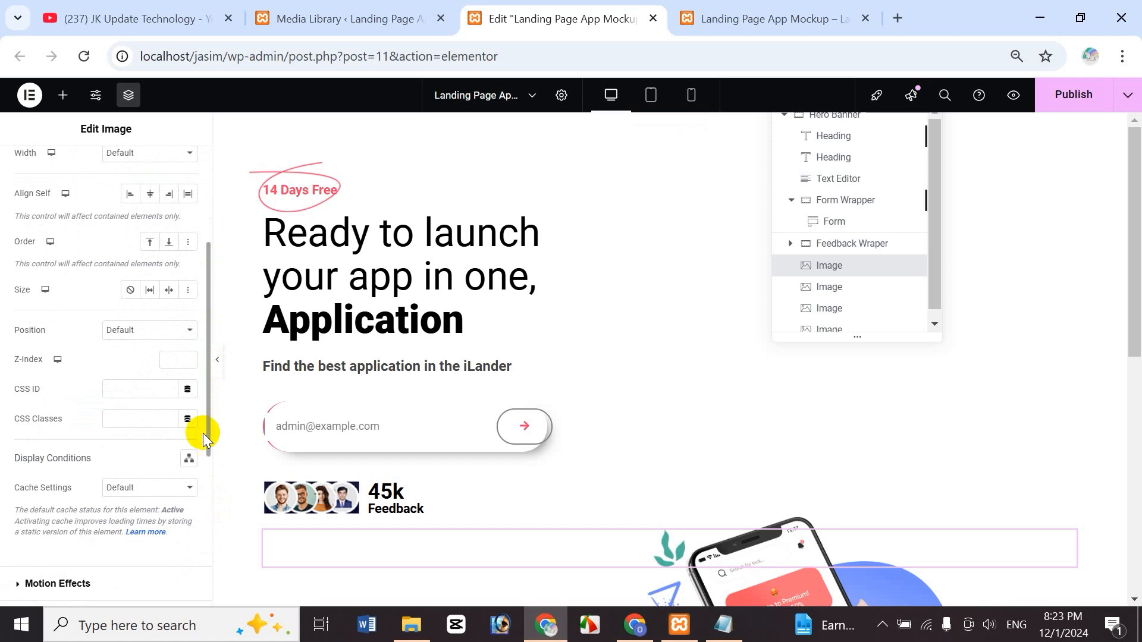
- Make the leaf image Absolute with a 220 px horizontal offset
{"action": "left_click", "coordinate": [133, 333]}
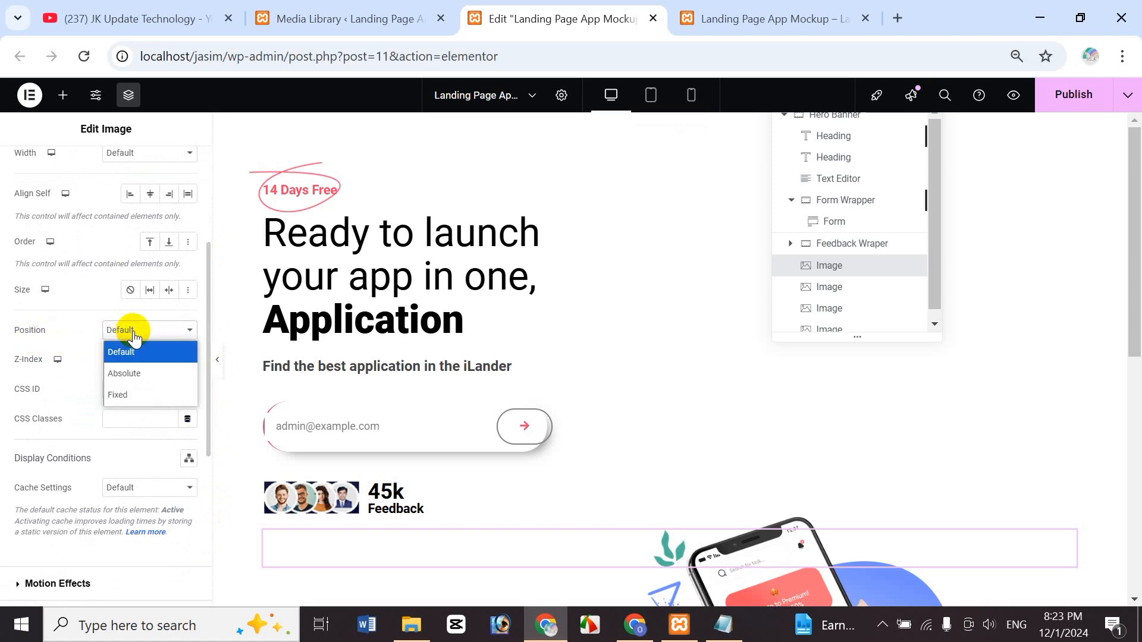
{"action": "left_click", "coordinate": [144, 372]}
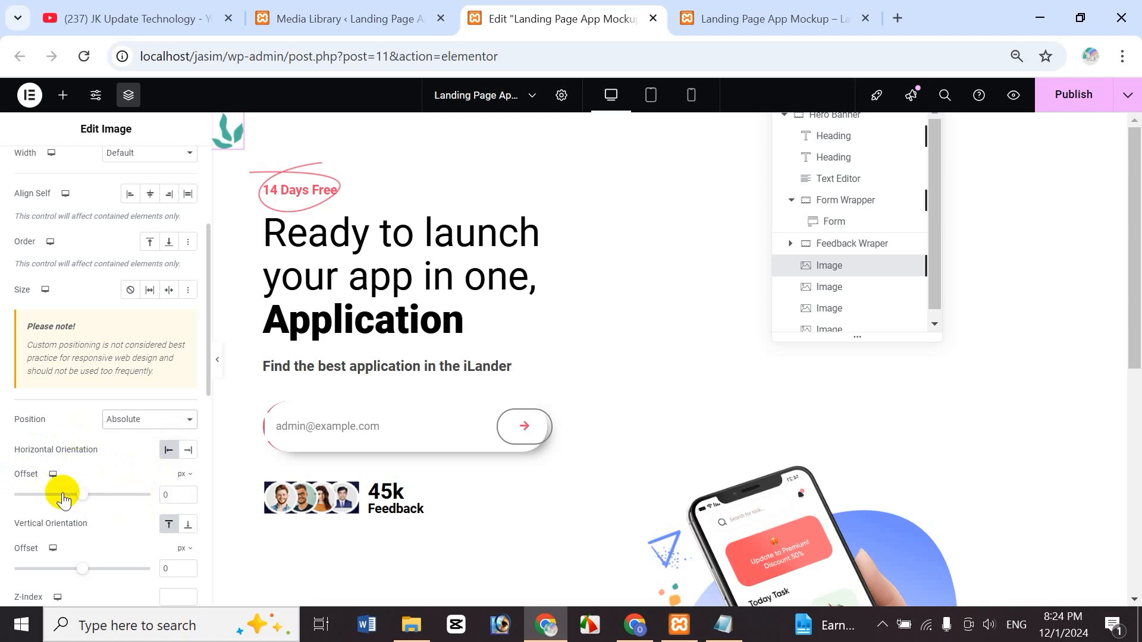
{"action": "double_click", "coordinate": [174, 494]}
{"action": "type", "text": "120"}
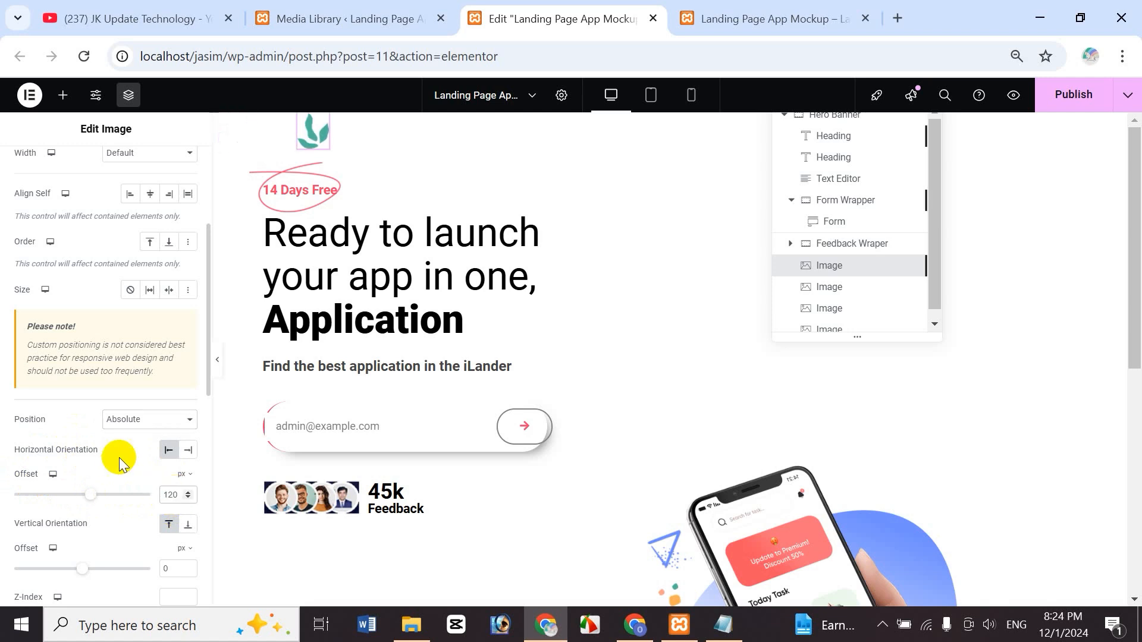
{"action": "key", "text": "BackSpace"}
{"action": "key", "text": "BackSpace"}
{"action": "key", "text": "BackSpace"}
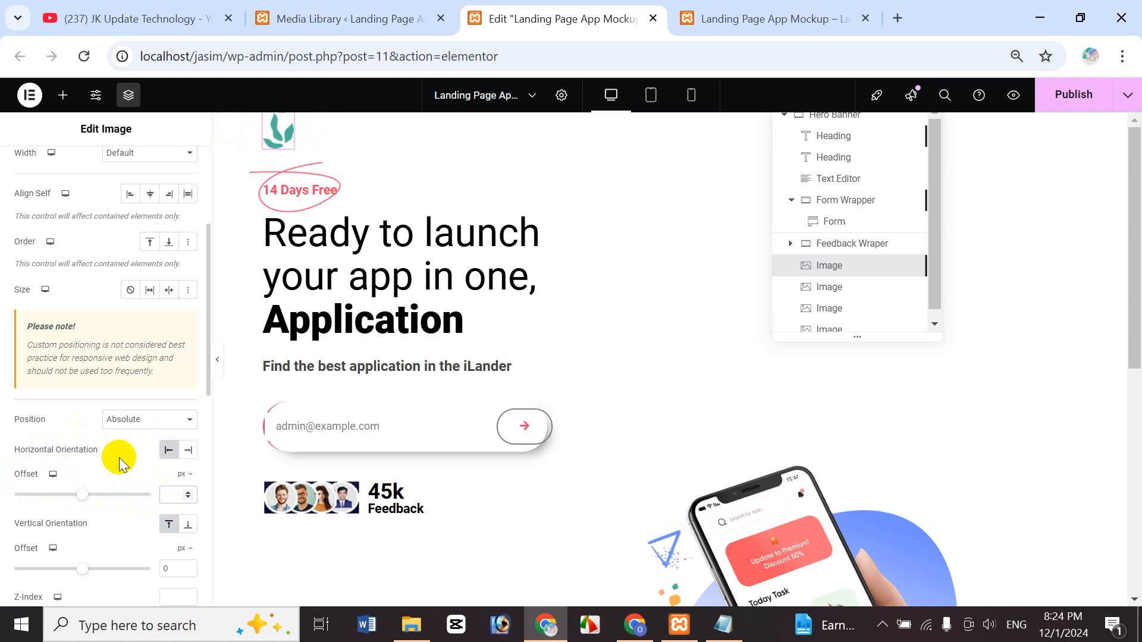
{"action": "type", "text": "220"}
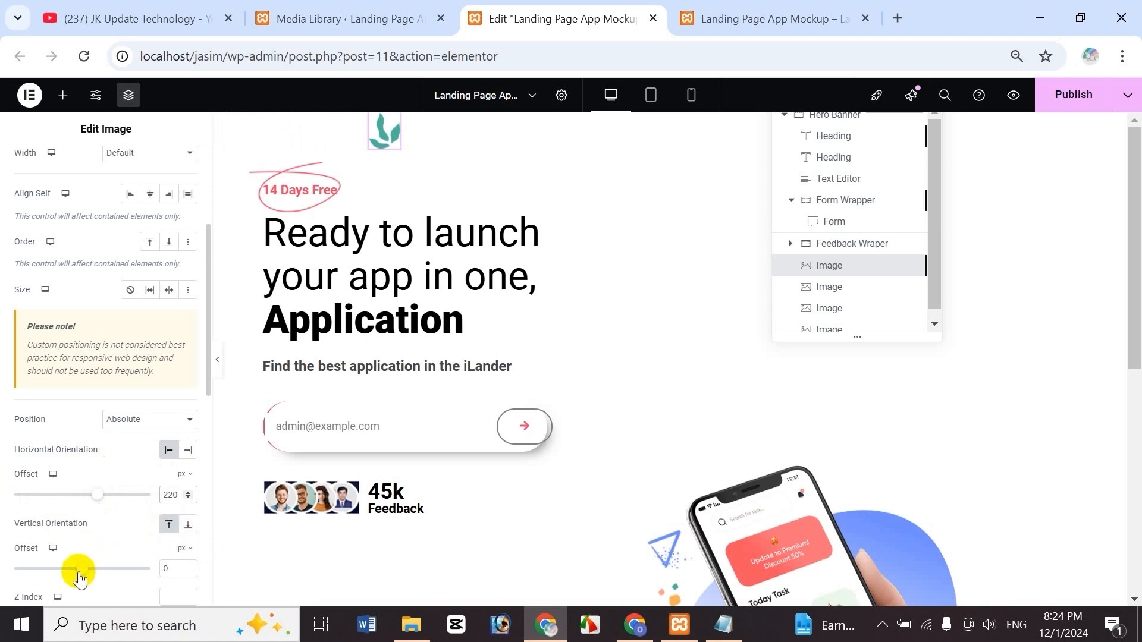
- Set the leaf image's vertical offset to 230 px
{"action": "double_click", "coordinate": [178, 567]}
{"action": "type", "text": "450"}
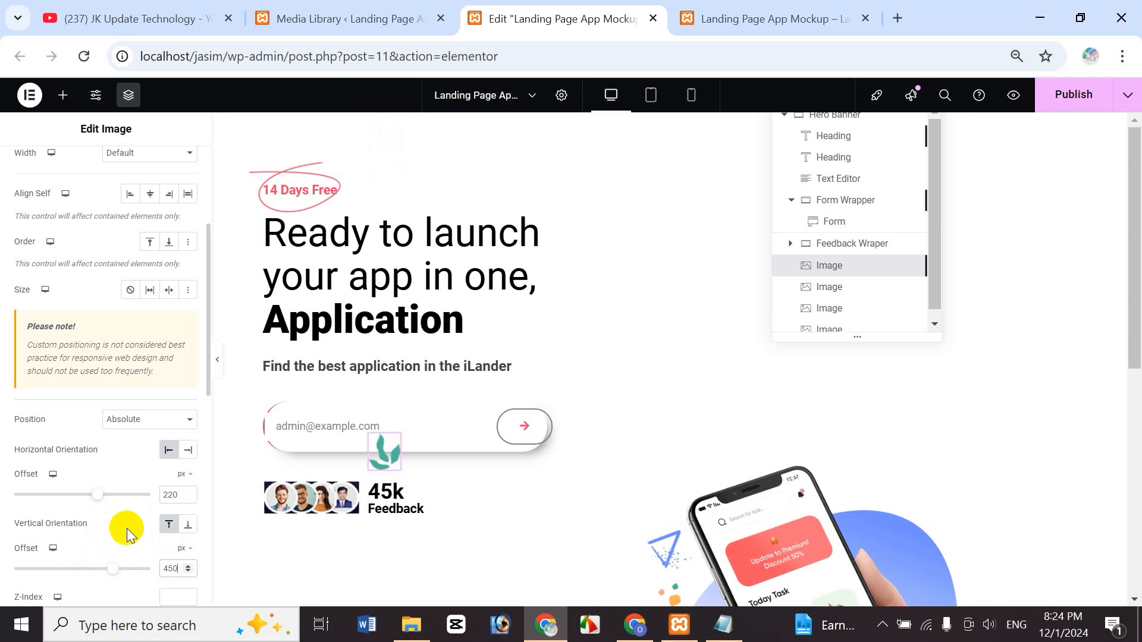
{"action": "key", "text": "BackSpace"}
{"action": "key", "text": "BackSpace"}
{"action": "key", "text": "BackSpace"}
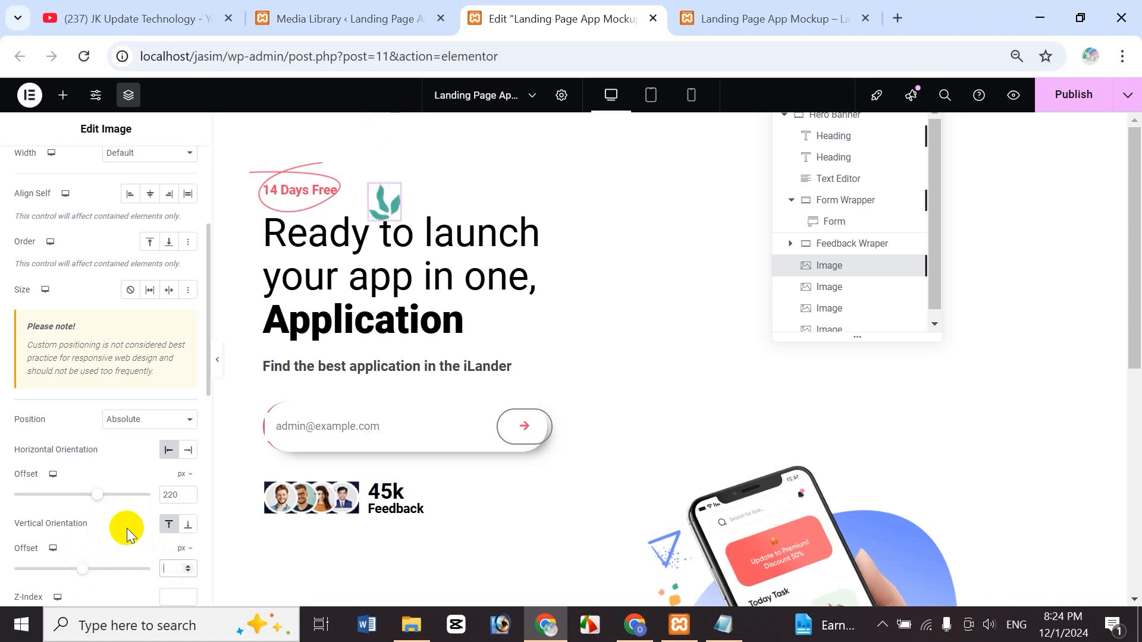
{"action": "type", "text": "250"}
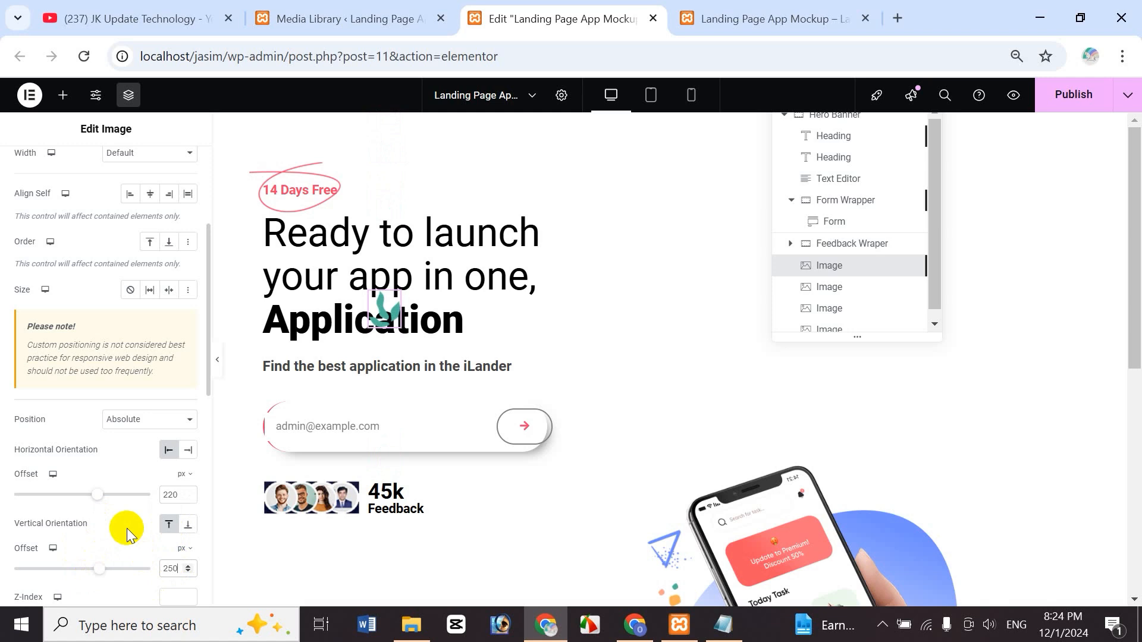
{"action": "key", "text": "BackSpace"}
{"action": "key", "text": "BackSpace"}
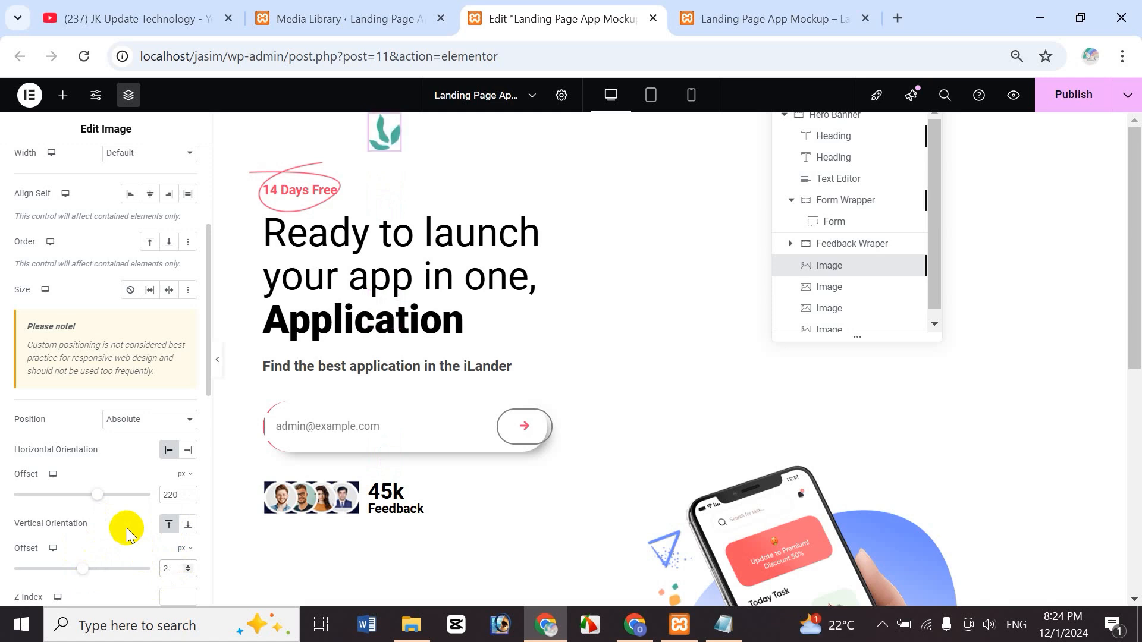
{"action": "type", "text": "30"}
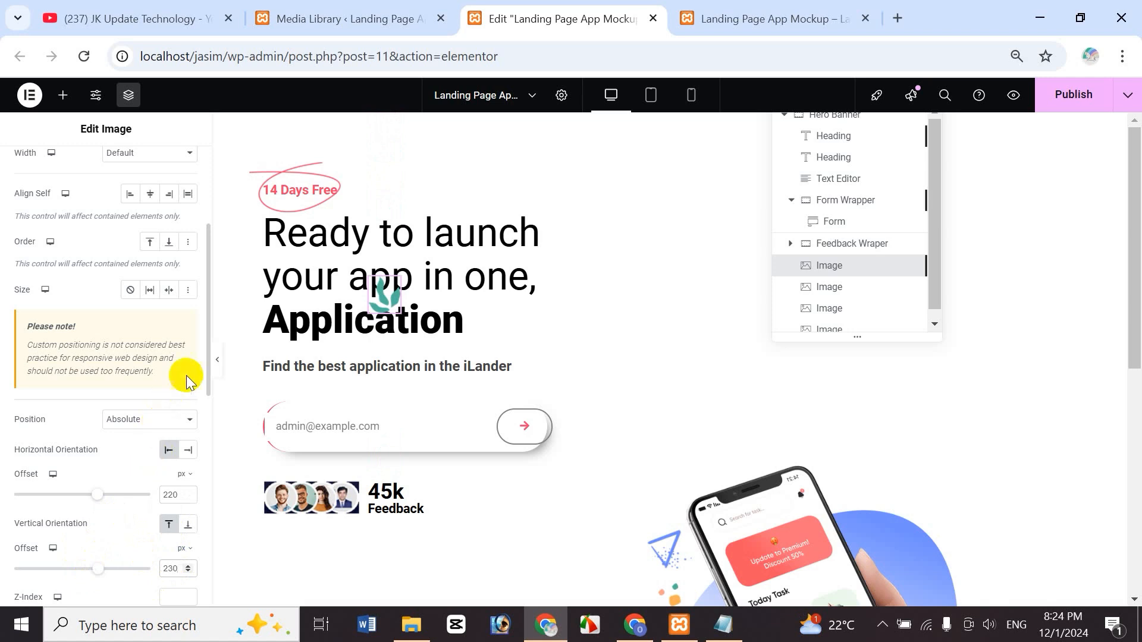
{"action": "left_click_drag", "start_coordinate": [209, 377], "coordinate": [209, 423]}
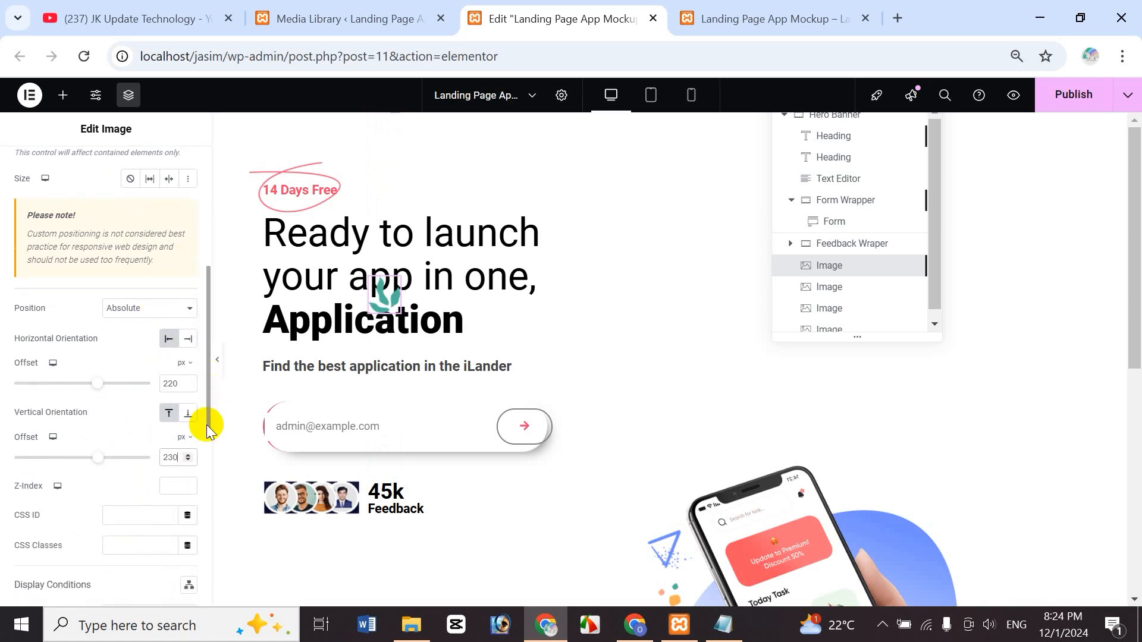
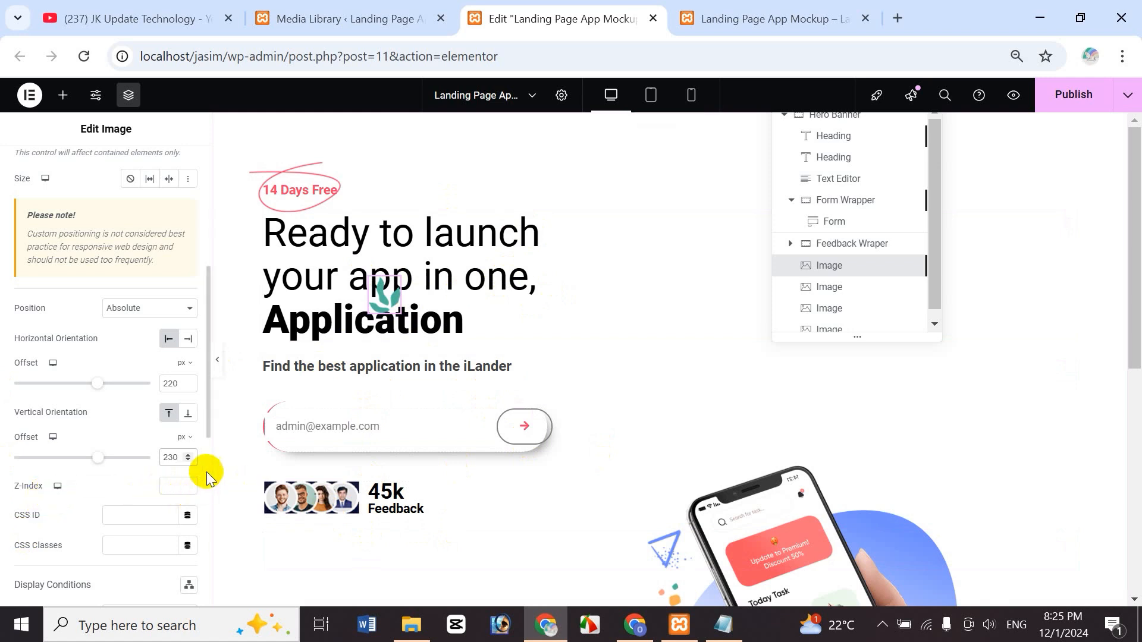
- Set the leaf image's Z-Index to 0, then select the Ready to launch heading
{"action": "left_click", "coordinate": [165, 488]}
{"action": "type", "text": "0"}
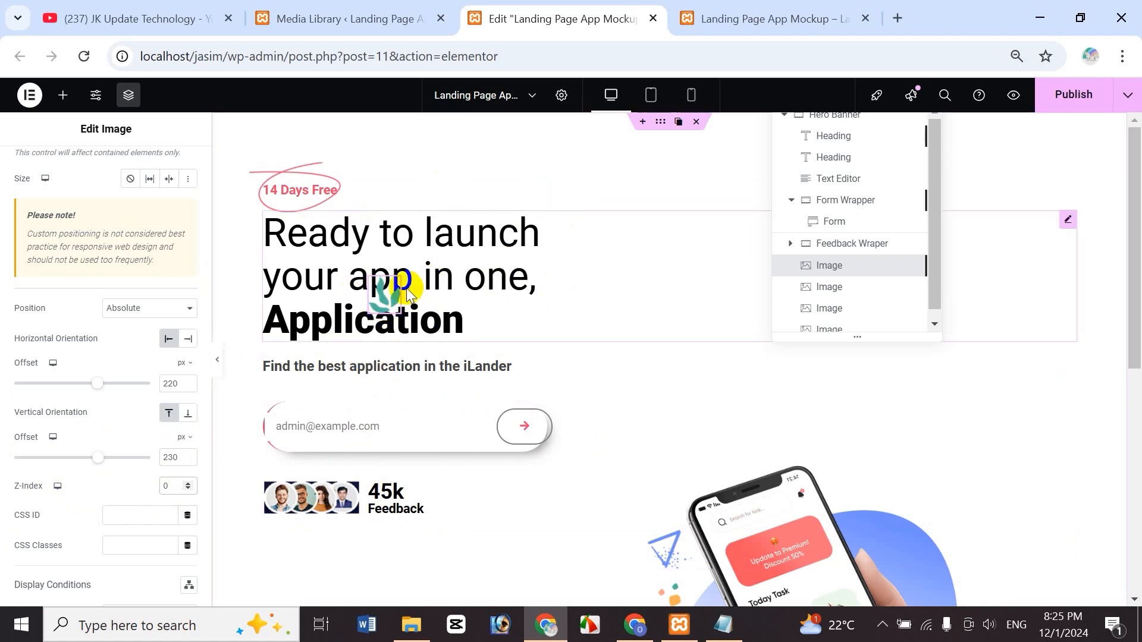
{"action": "left_click", "coordinate": [479, 229]}
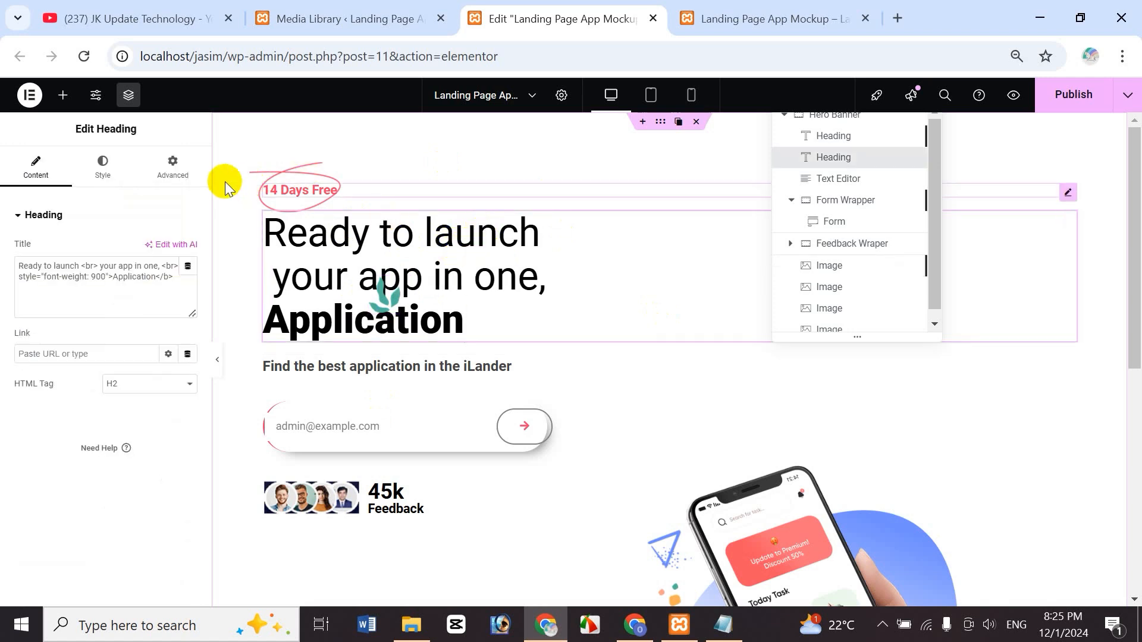
- Give the 14 Days Free heading a Z-Index of 1
{"action": "left_click", "coordinate": [180, 175]}
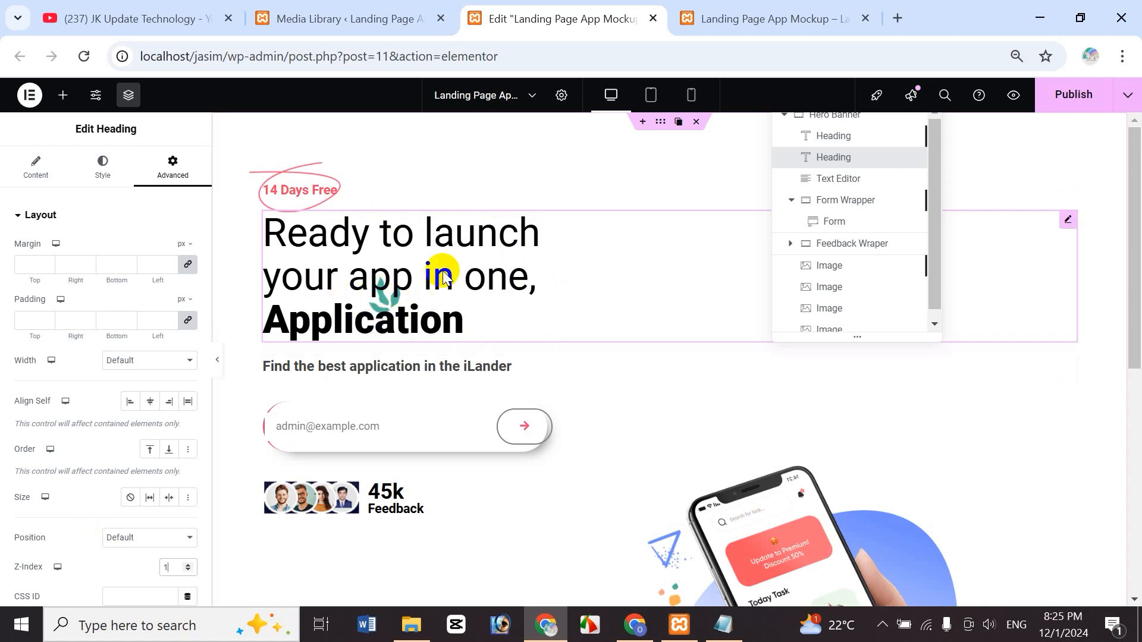
{"action": "left_click", "coordinate": [370, 194]}
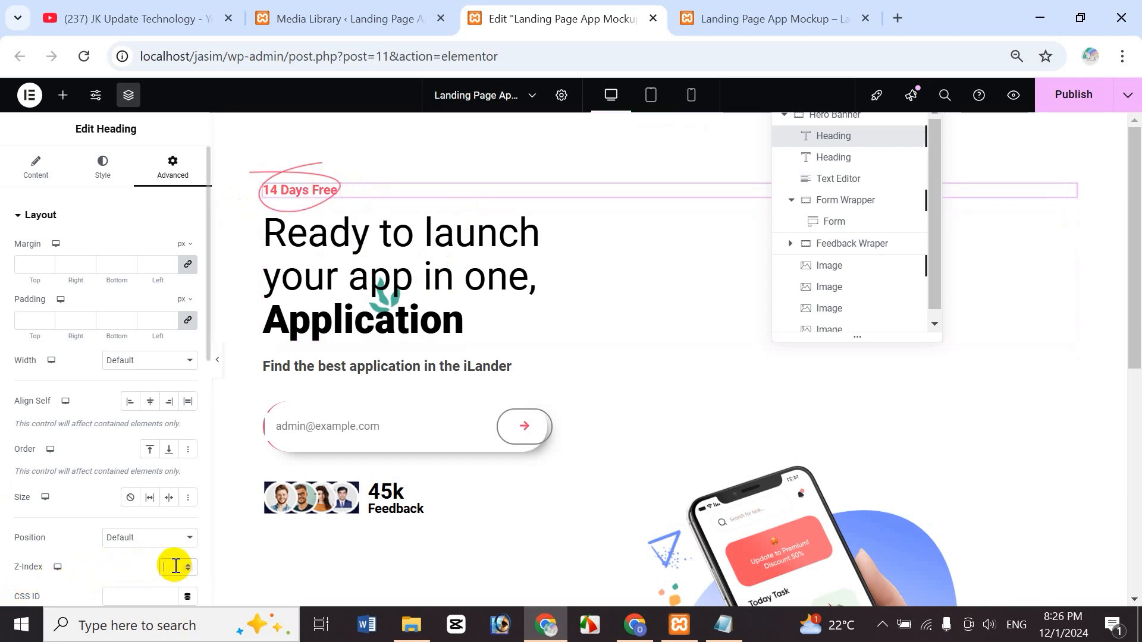
{"action": "type", "text": "1"}
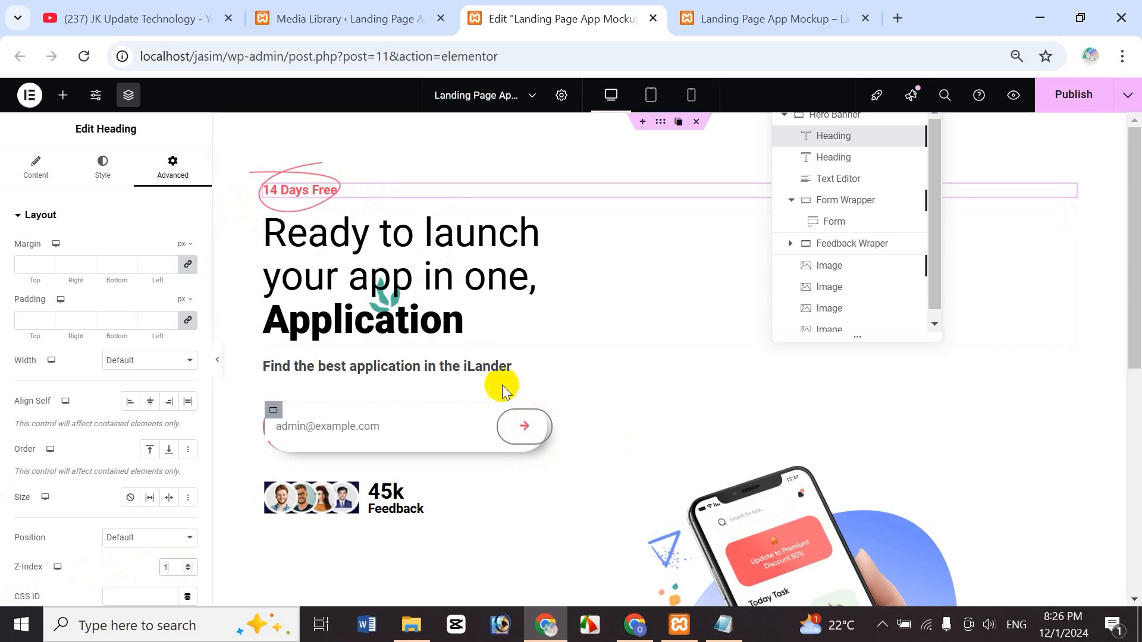
- Set the subtitle text's Z-Index to 1
{"action": "left_click", "coordinate": [481, 365]}
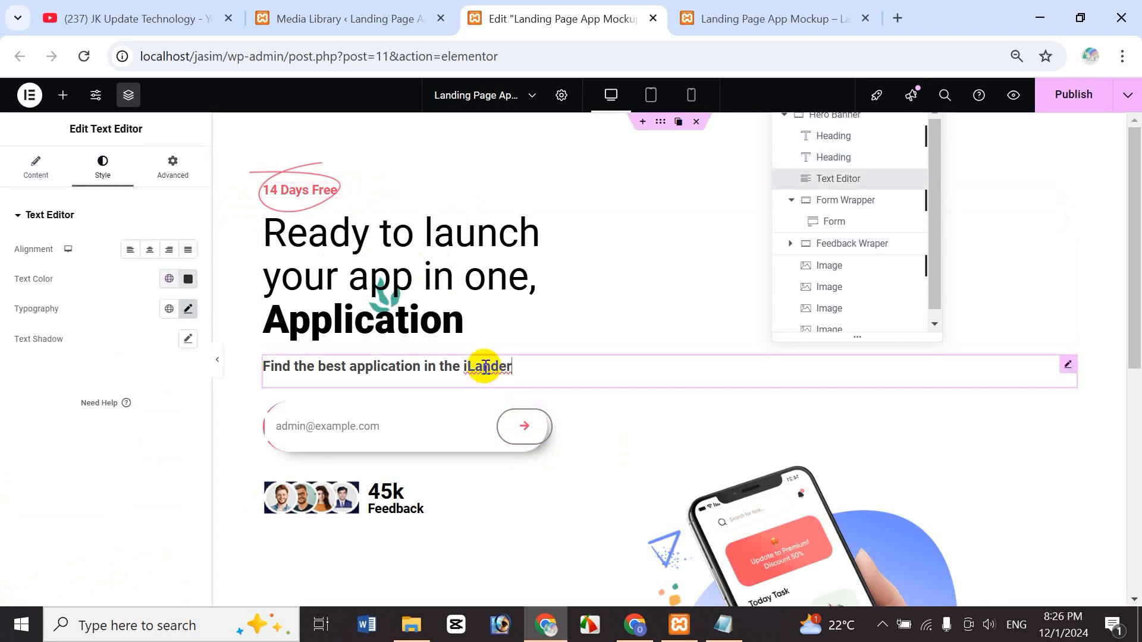
{"action": "left_click", "coordinate": [158, 173]}
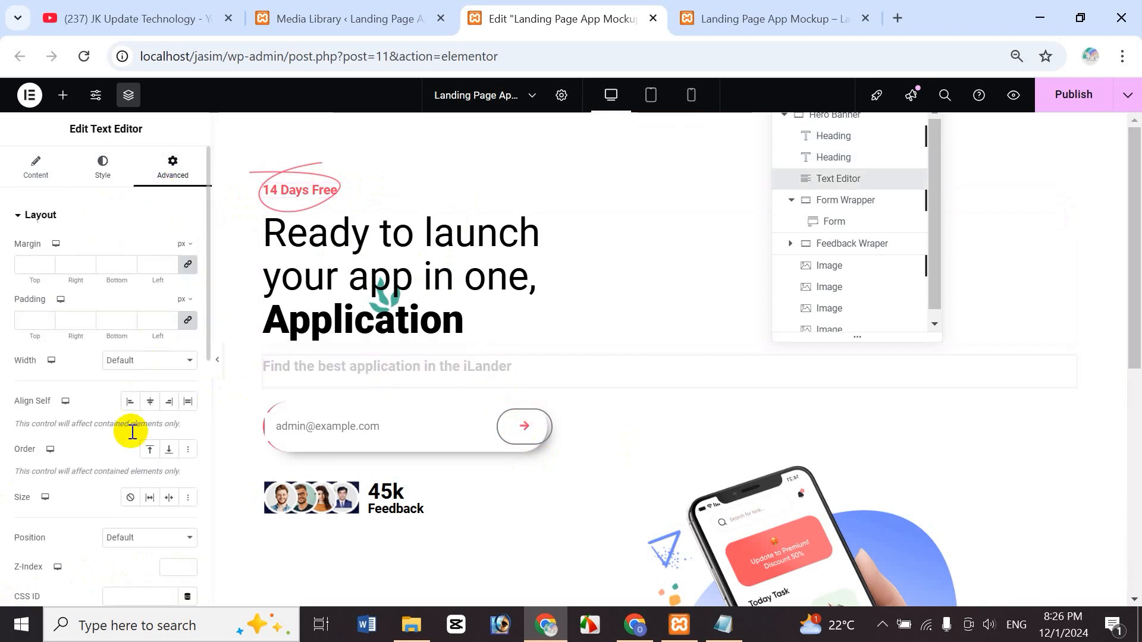
{"action": "left_click", "coordinate": [162, 568]}
{"action": "type", "text": "1"}
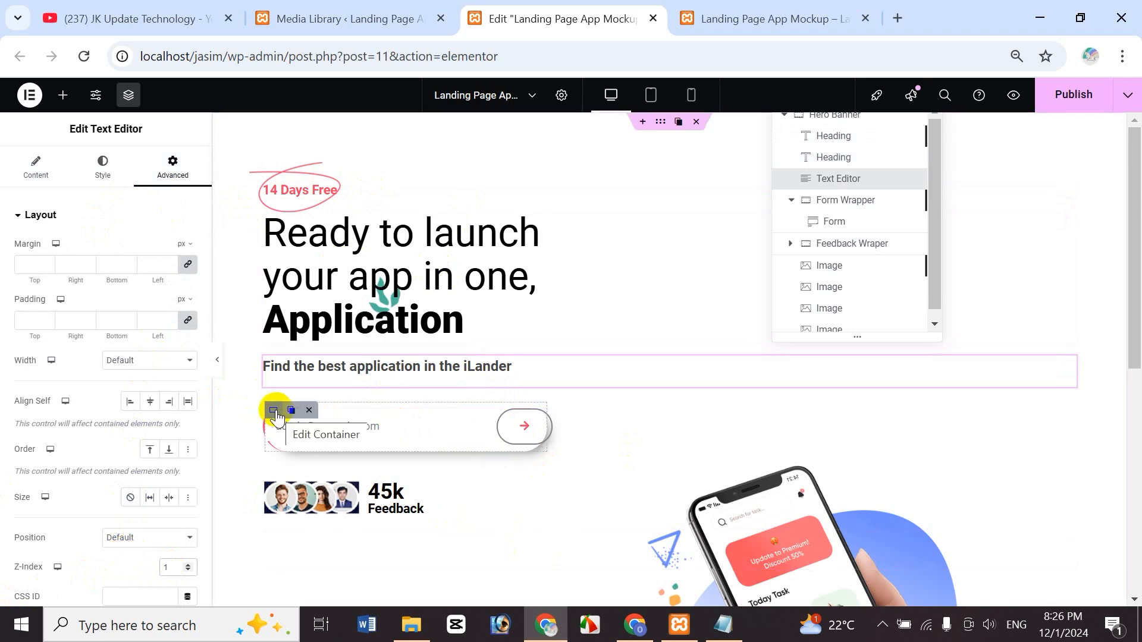
- Set the Feedback Wrapper container's Z-Index to 1
{"action": "left_click", "coordinate": [273, 410]}
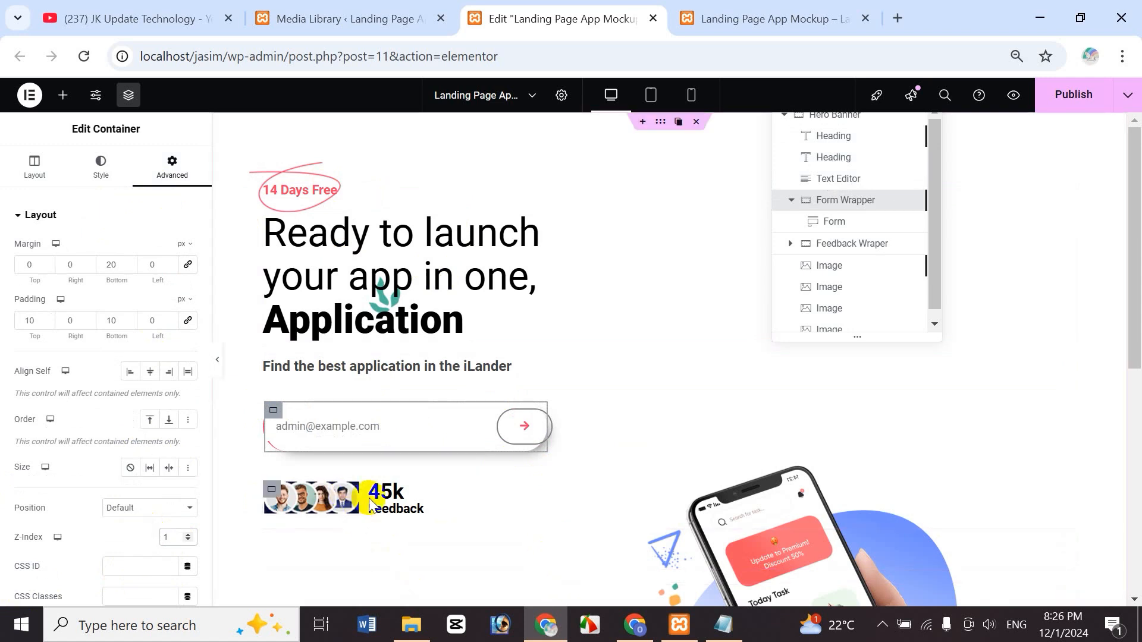
{"action": "mouse_move", "coordinate": [277, 496]}
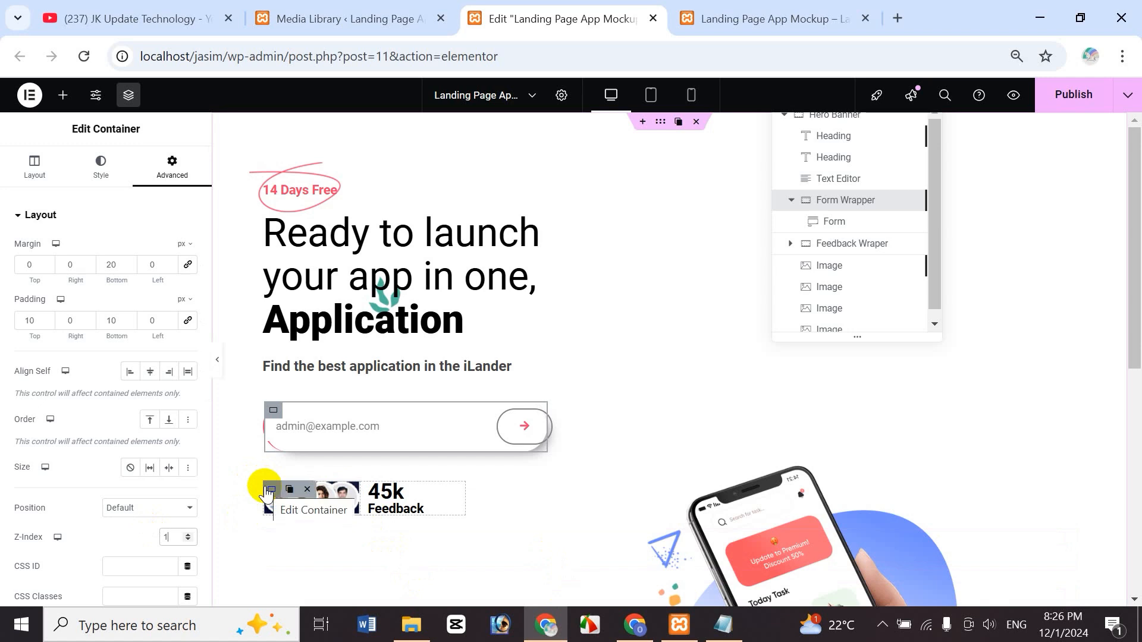
{"action": "left_click", "coordinate": [271, 490]}
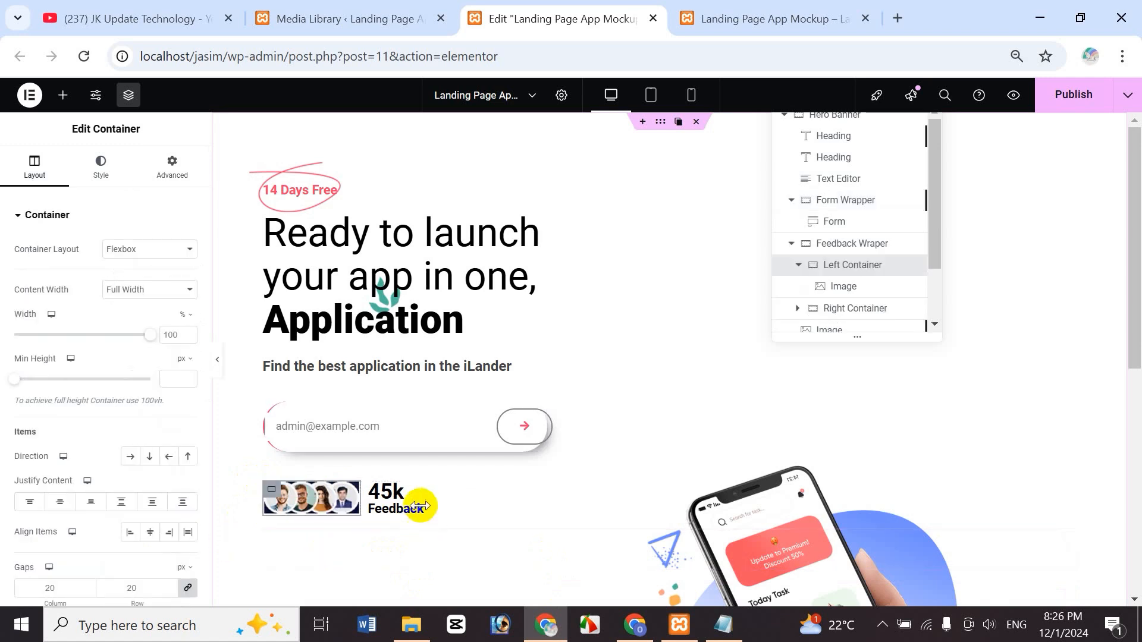
{"action": "mouse_move", "coordinate": [275, 489]}
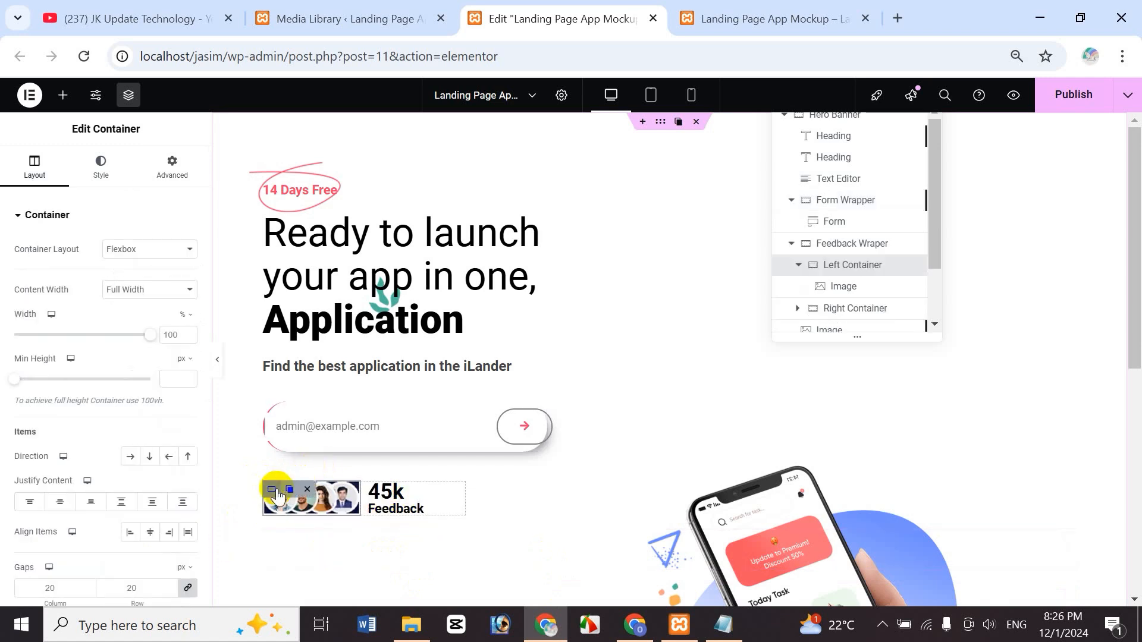
{"action": "left_click", "coordinate": [839, 249]}
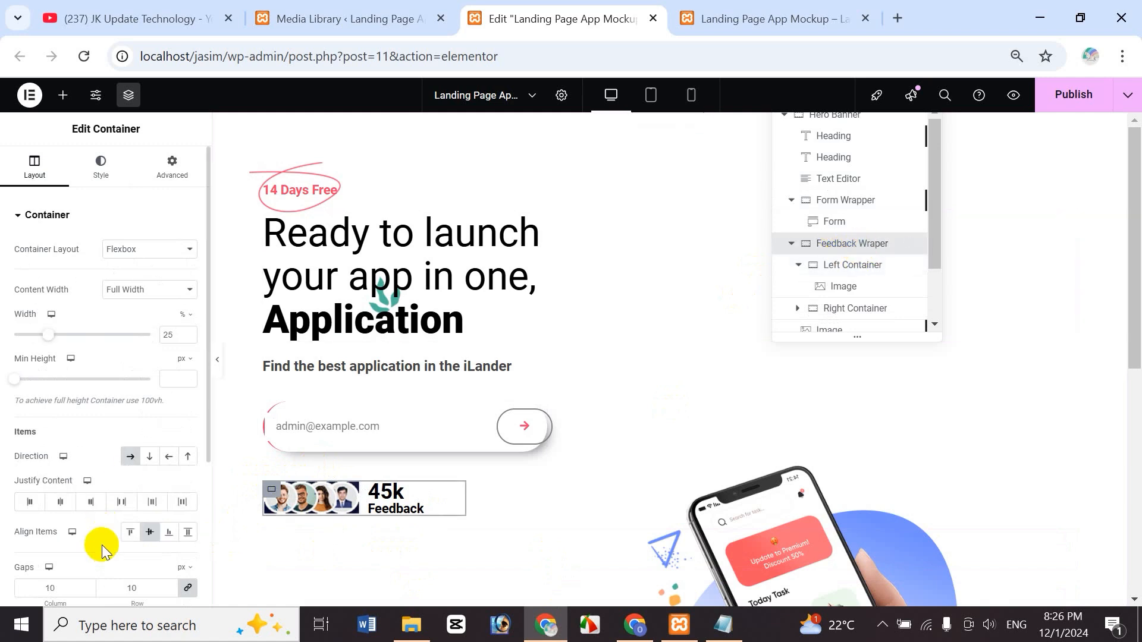
{"action": "left_click", "coordinate": [181, 187]}
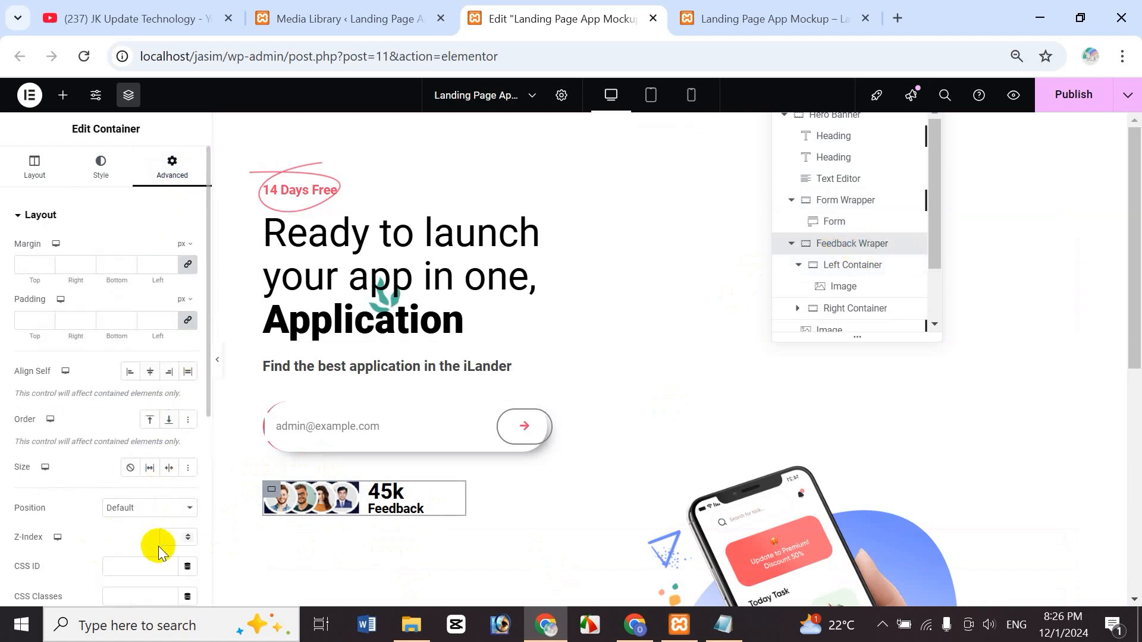
{"action": "left_click", "coordinate": [167, 541]}
{"action": "type", "text": "1"}
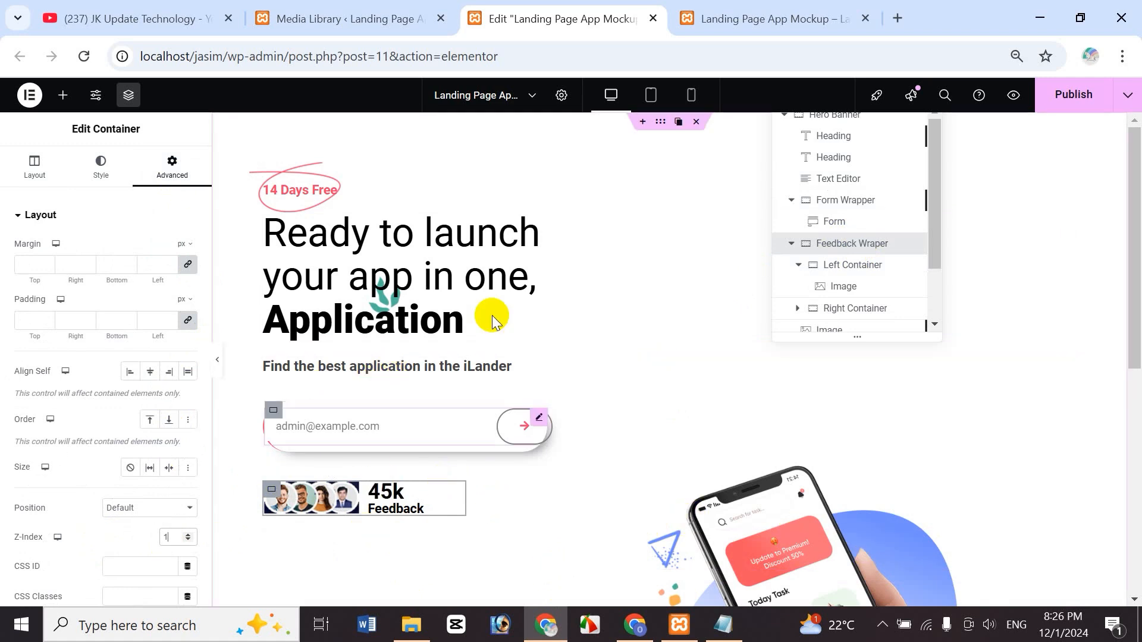
- Select the first floating decorative image
{"action": "left_click", "coordinate": [386, 302]}
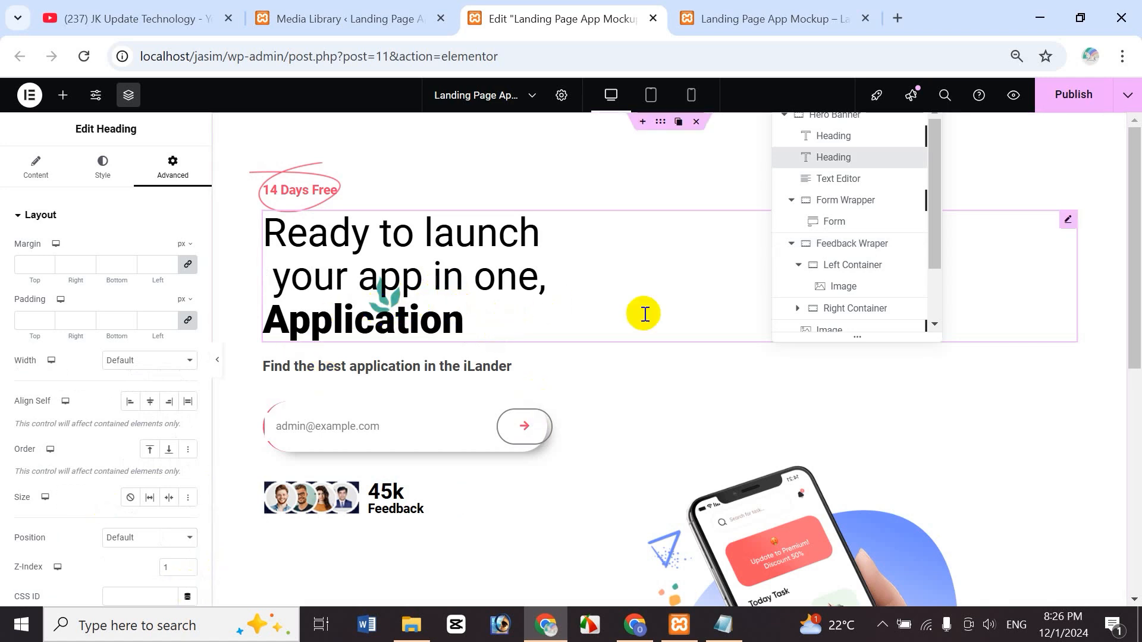
{"action": "left_click_drag", "start_coordinate": [935, 227], "coordinate": [935, 303]}
{"action": "left_click", "coordinate": [817, 256]}
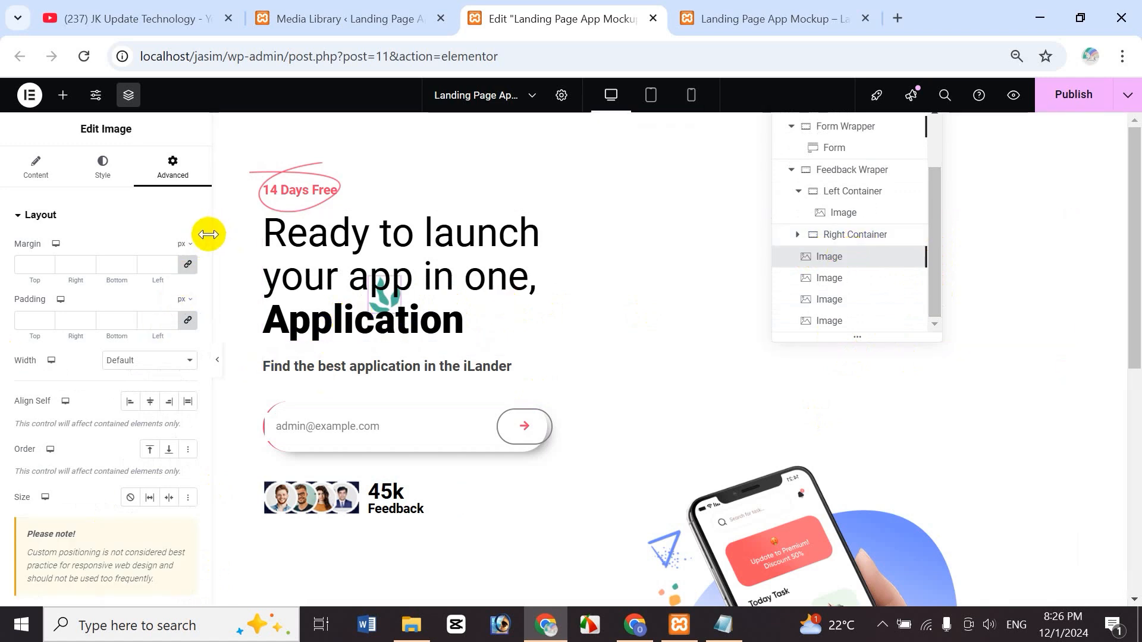
- Scroll down the canvas and select the paper-plane image beside the phone mockup
{"action": "scroll", "coordinate": [207, 262], "scroll_direction": "down", "scroll_amount": 6}
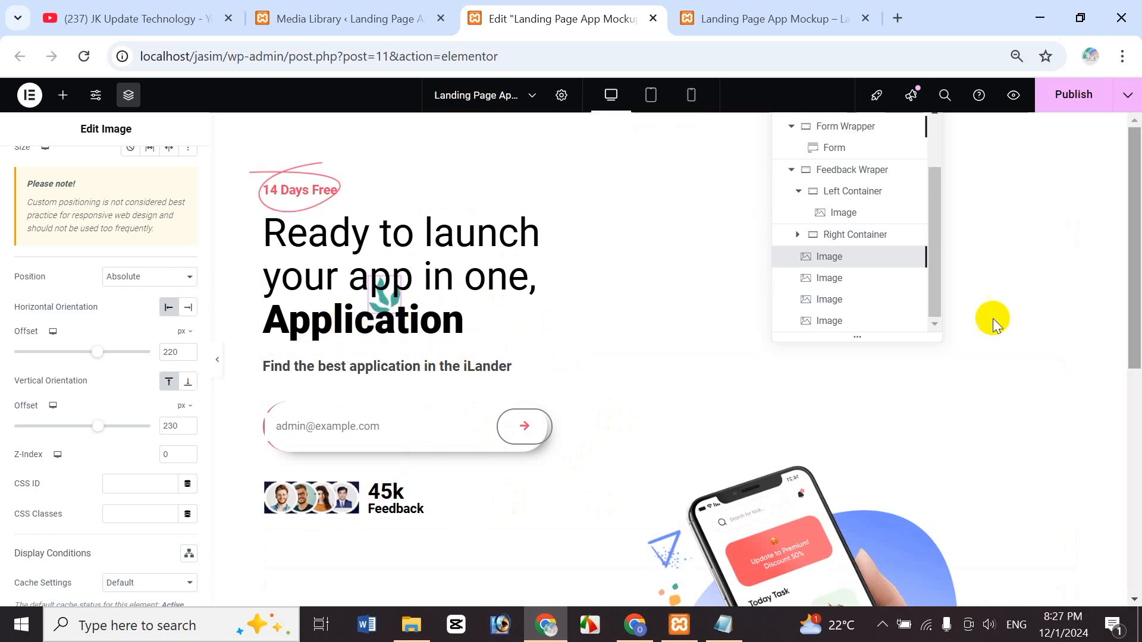
{"action": "left_click_drag", "start_coordinate": [1136, 308], "coordinate": [1136, 361]}
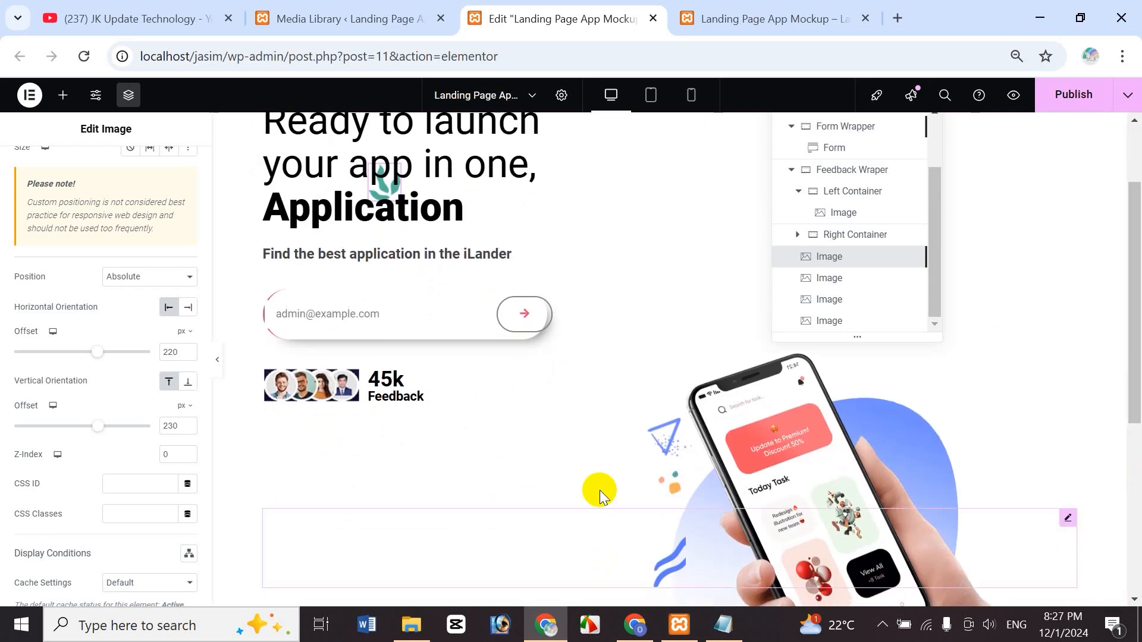
{"action": "left_click", "coordinate": [665, 442]}
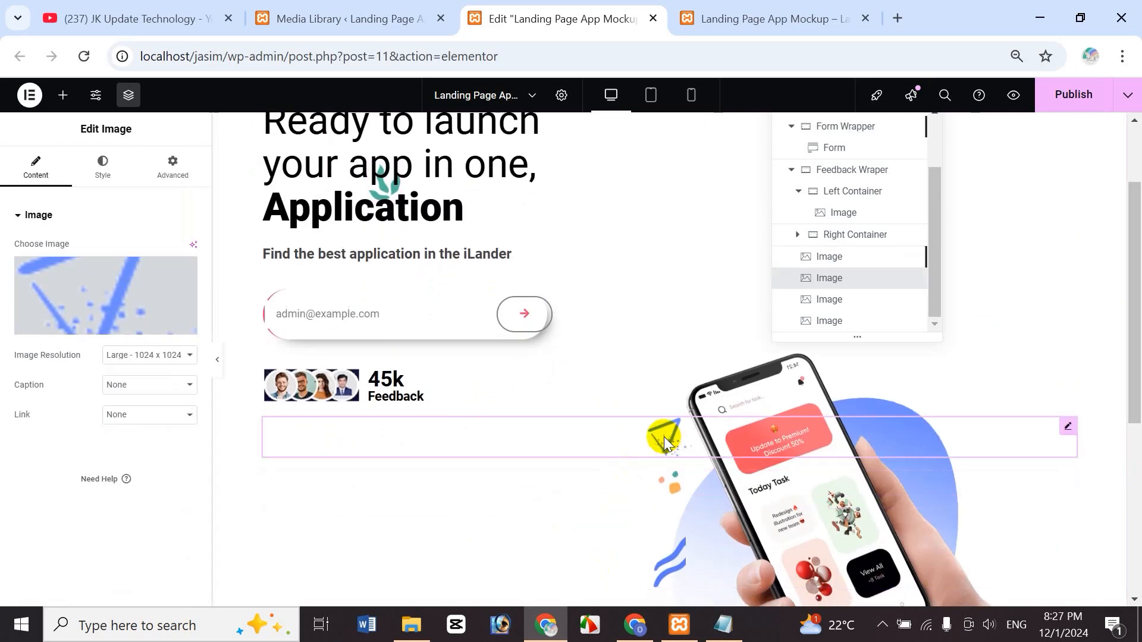
- Make the paper-plane image Absolute with a 20 px horizontal offset
{"action": "left_click", "coordinate": [172, 168]}
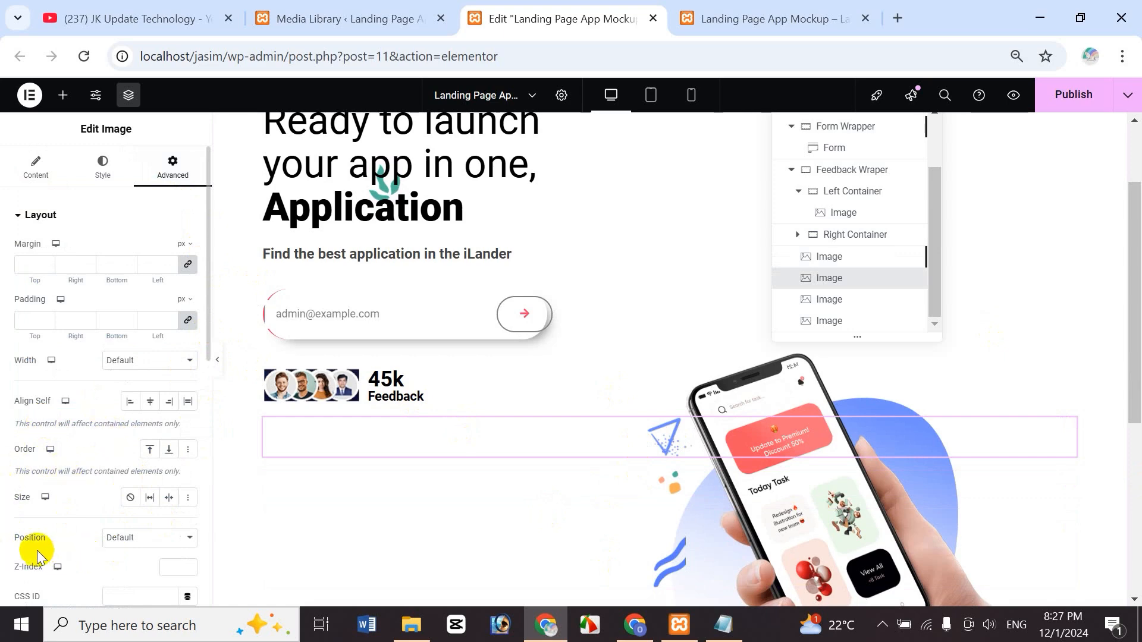
{"action": "left_click", "coordinate": [127, 527]}
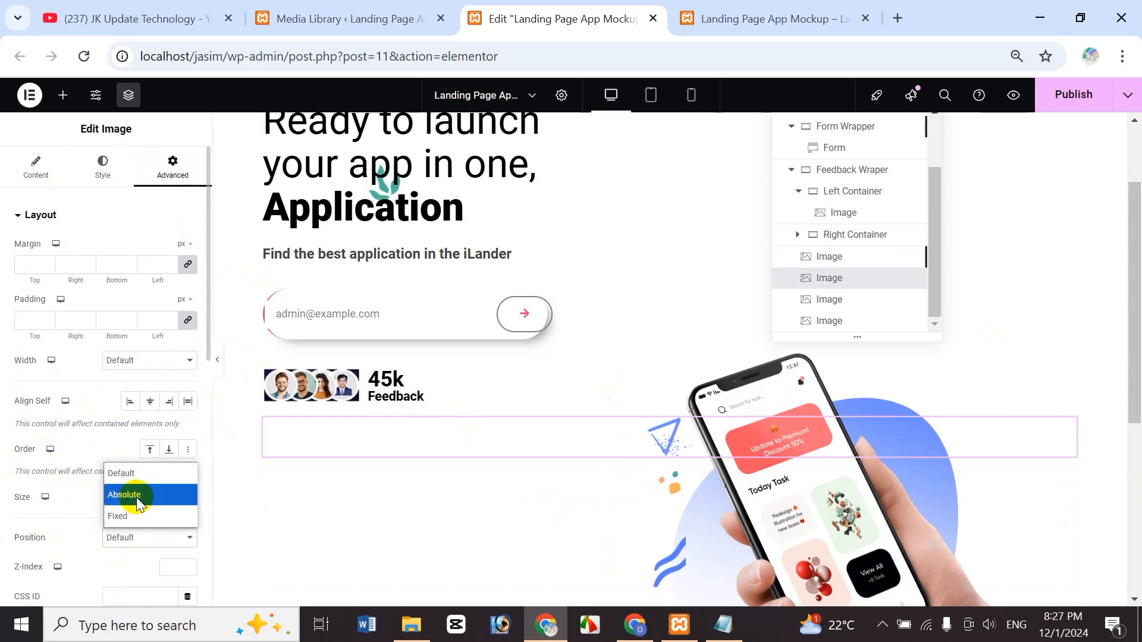
{"action": "left_click", "coordinate": [133, 494]}
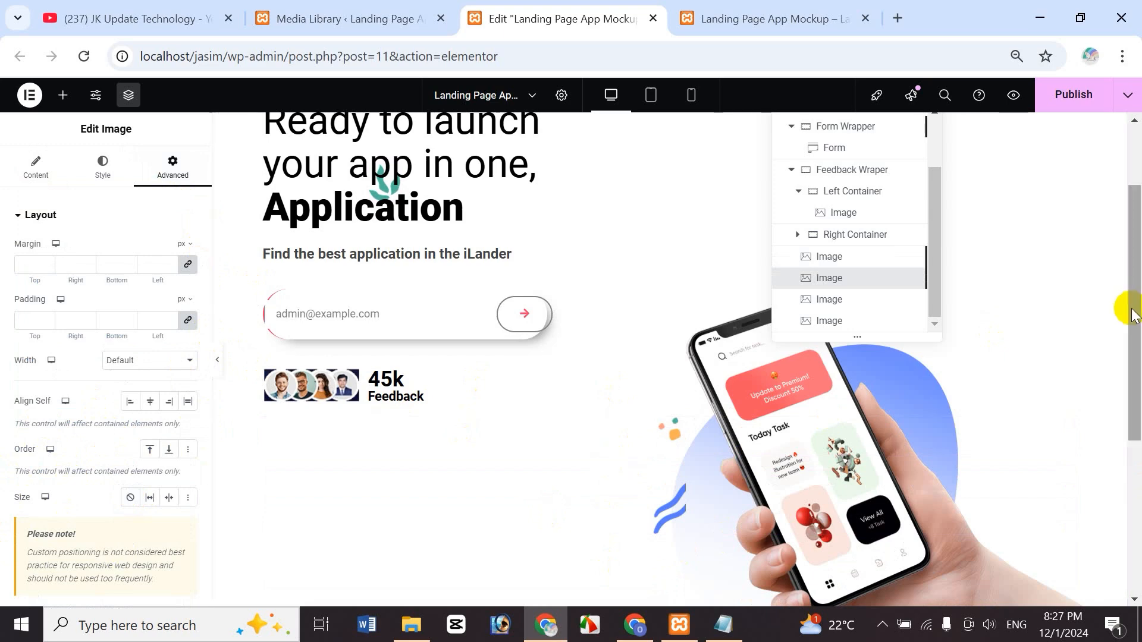
{"action": "left_click_drag", "start_coordinate": [1134, 314], "coordinate": [1132, 205]}
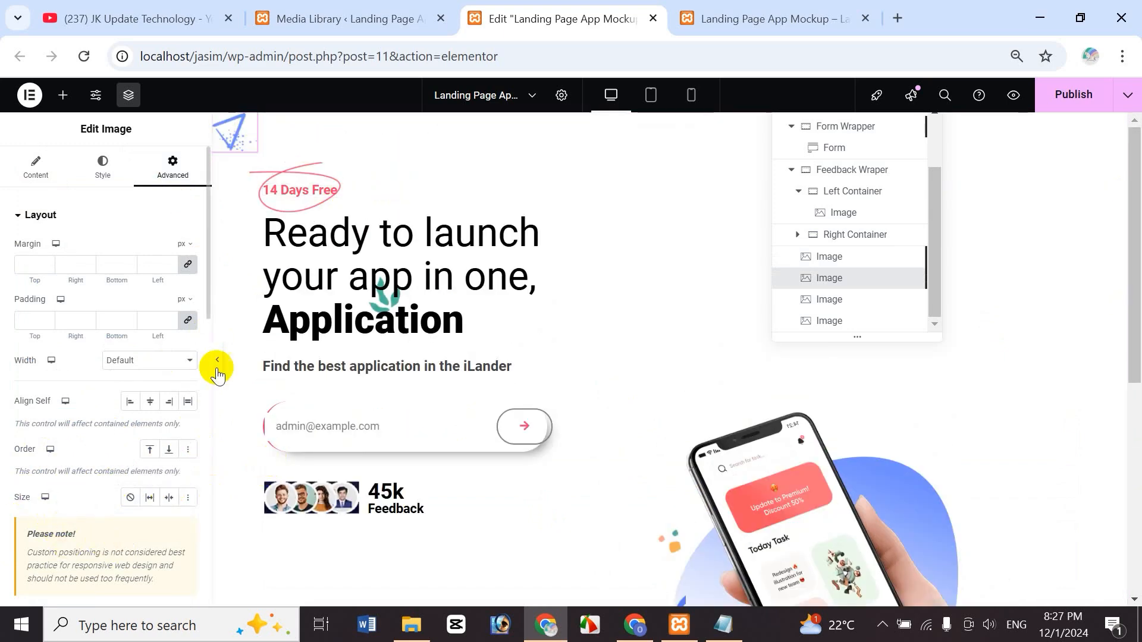
{"action": "left_click_drag", "start_coordinate": [208, 291], "coordinate": [206, 423]}
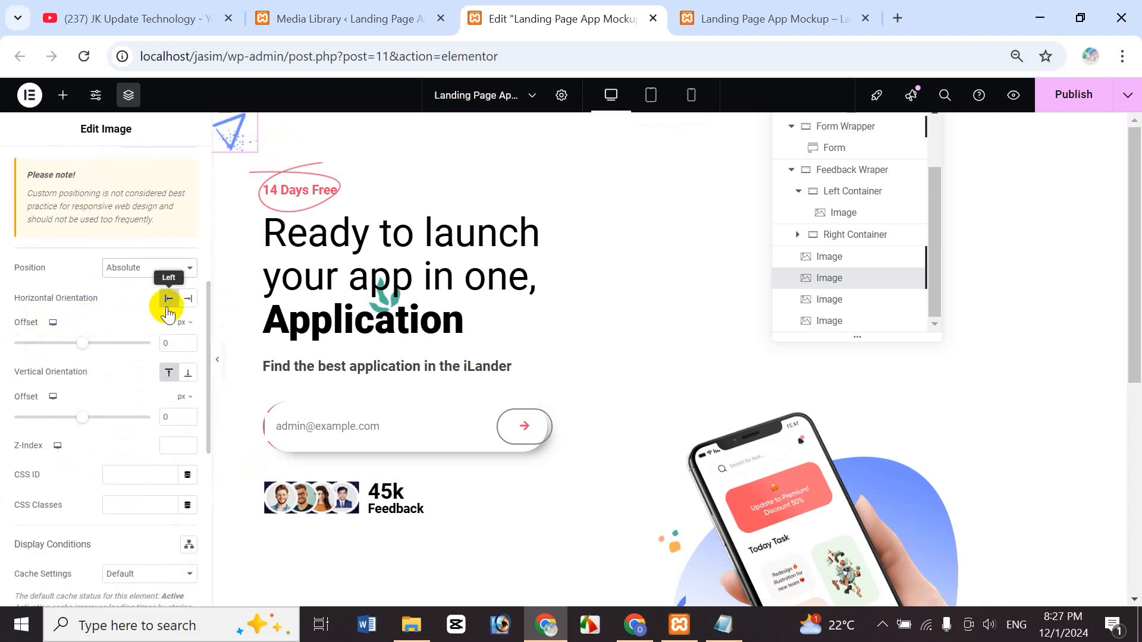
{"action": "double_click", "coordinate": [179, 342]}
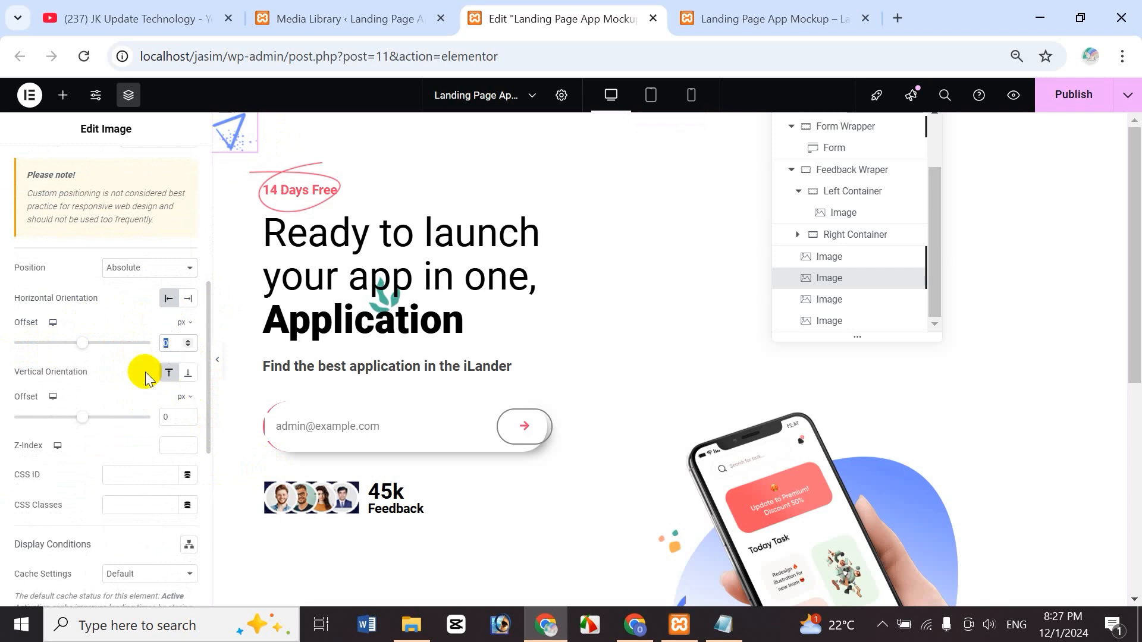
{"action": "type", "text": "20"}
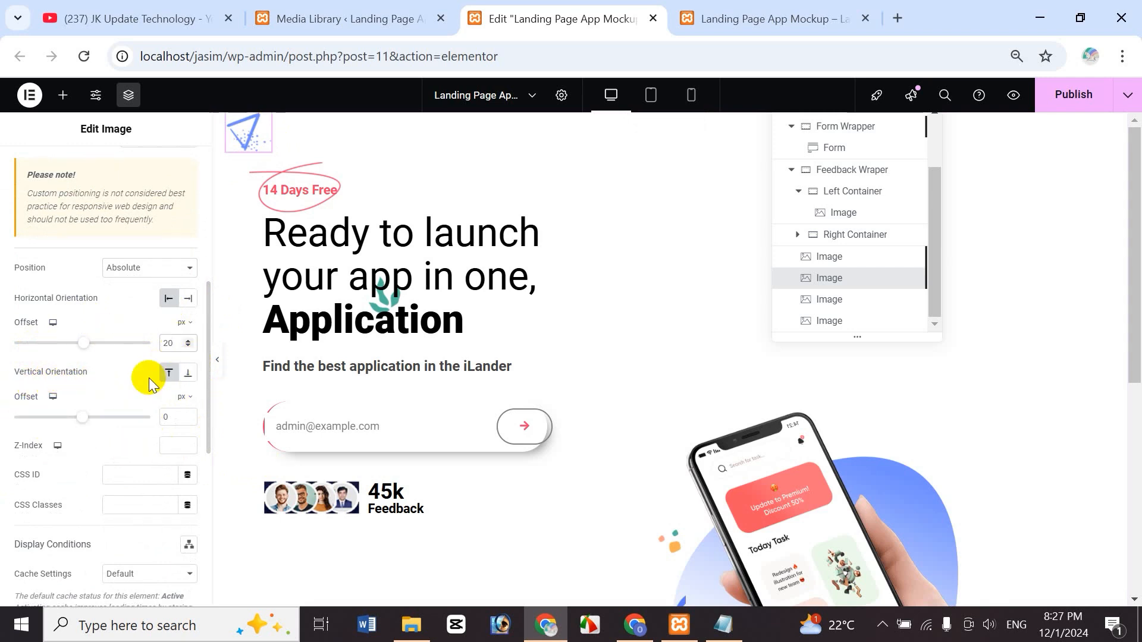
- Measure its vertical offset from the bottom and set it to 0 px
{"action": "left_click", "coordinate": [189, 380]}
{"action": "left_click_drag", "start_coordinate": [1137, 213], "coordinate": [1136, 337]}
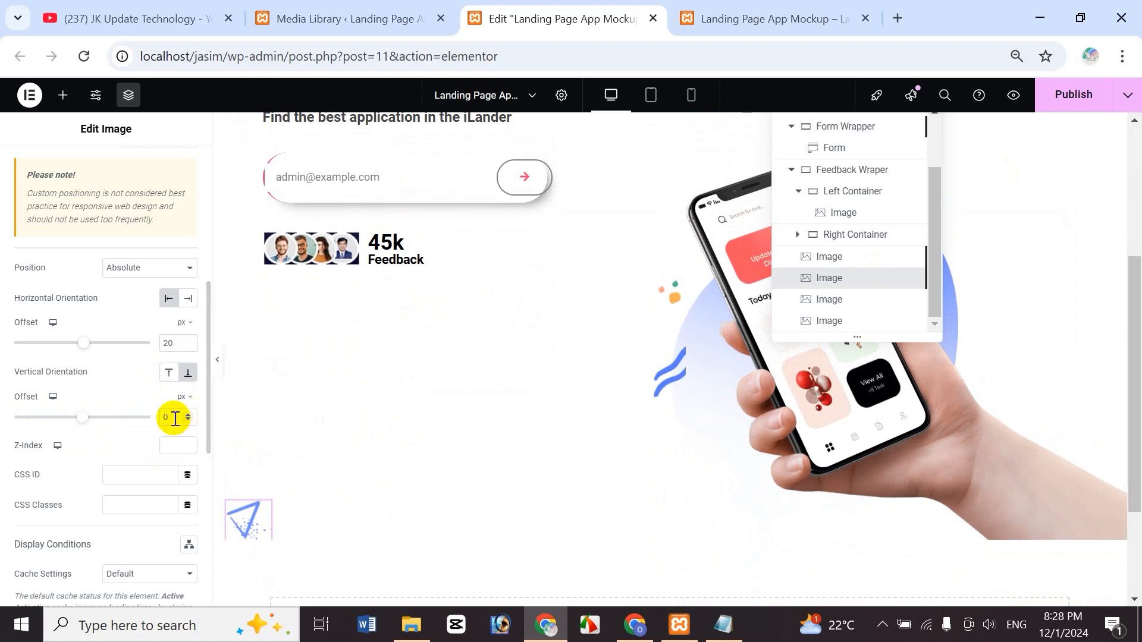
{"action": "left_click_drag", "start_coordinate": [174, 419], "coordinate": [150, 427]}
{"action": "type", "text": "20"}
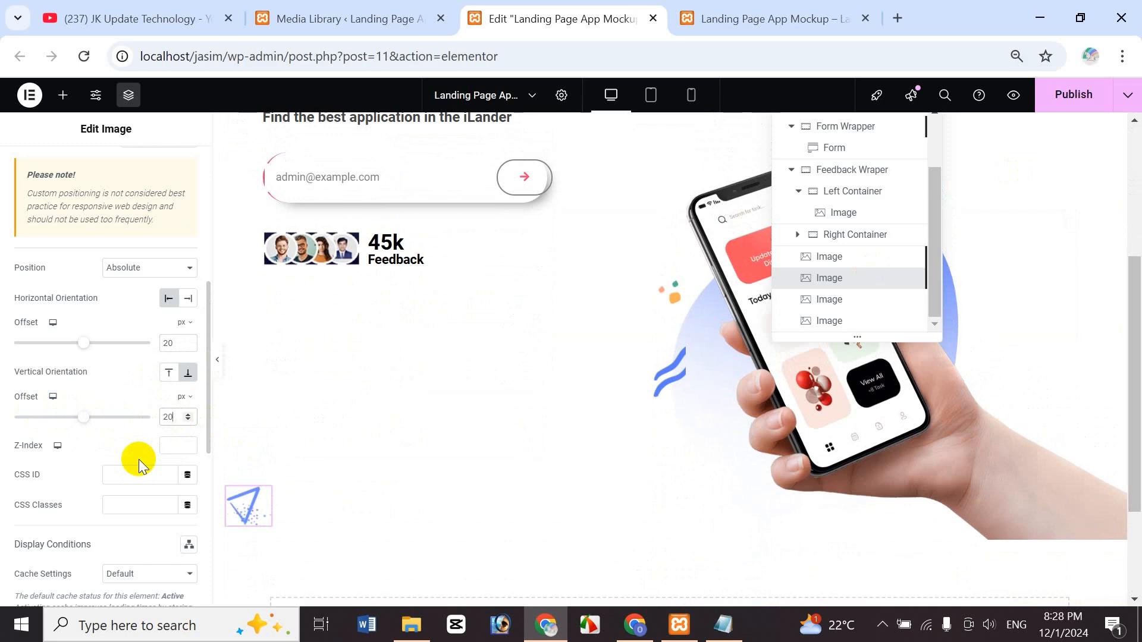
{"action": "key", "text": "BackSpace"}
{"action": "key", "text": "BackSpace"}
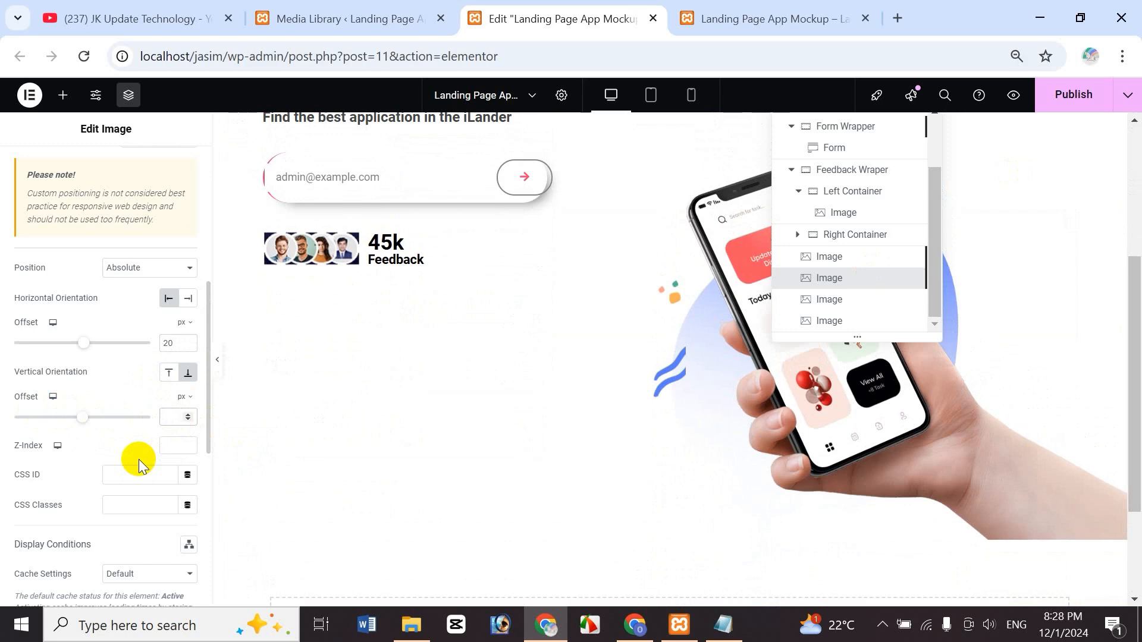
{"action": "mouse_move", "coordinate": [1141, 369]}
{"action": "left_mouse_down"}
{"action": "mouse_move", "coordinate": [1139, 419]}
{"action": "mouse_move", "coordinate": [1137, 381]}
{"action": "left_mouse_up"}
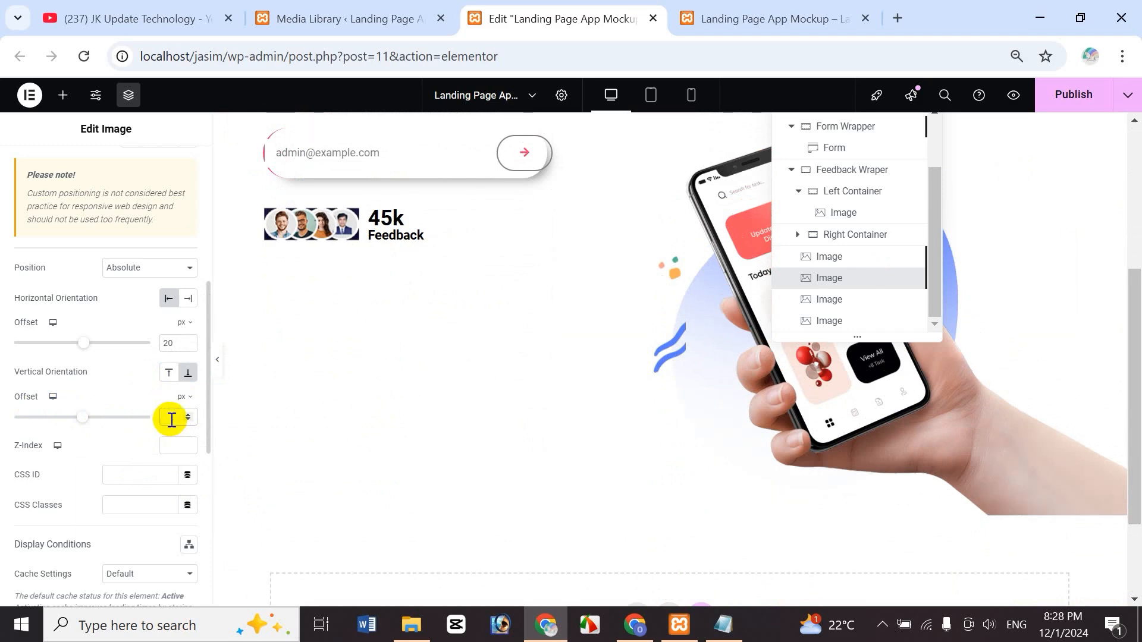
{"action": "type", "text": "0"}
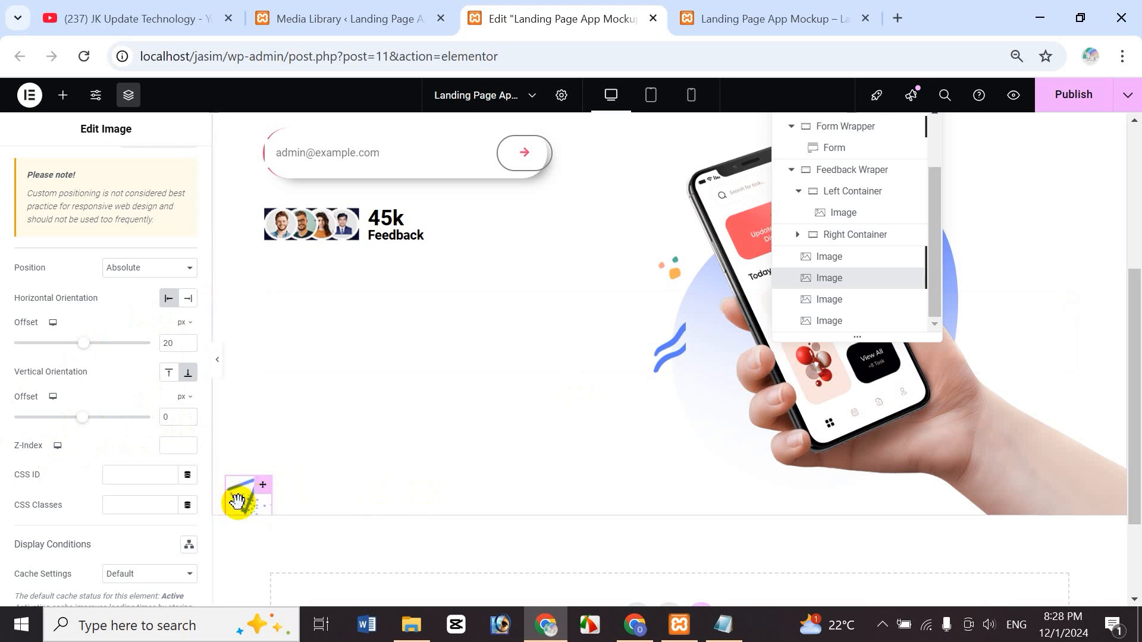
{"action": "left_click_drag", "start_coordinate": [1133, 463], "coordinate": [1136, 449]}
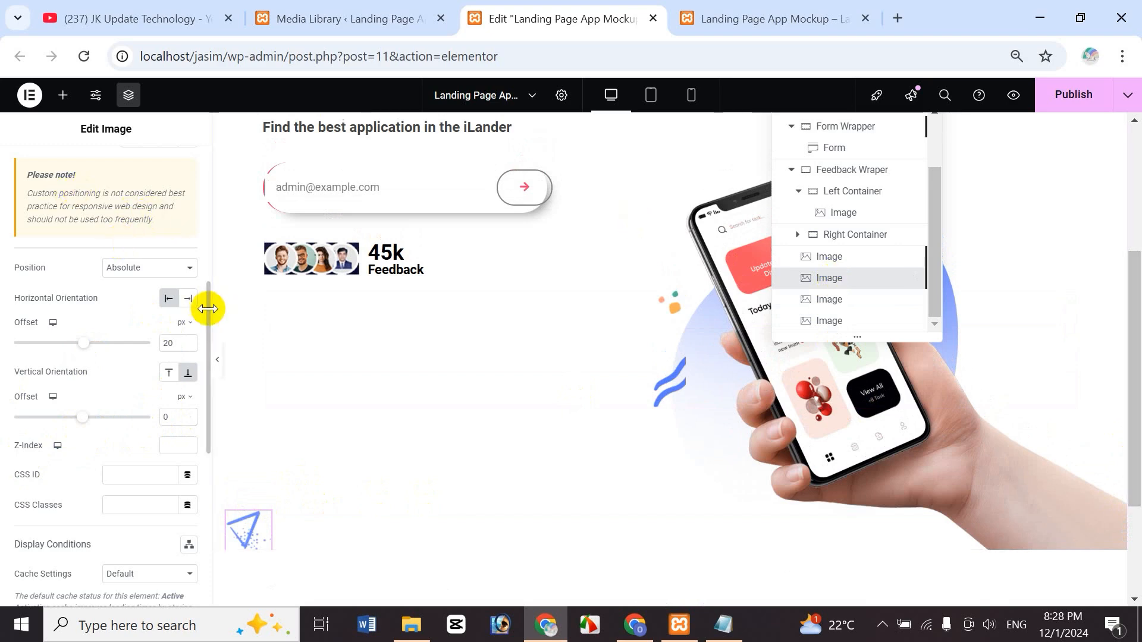
{"action": "left_click_drag", "start_coordinate": [208, 309], "coordinate": [224, 145]}
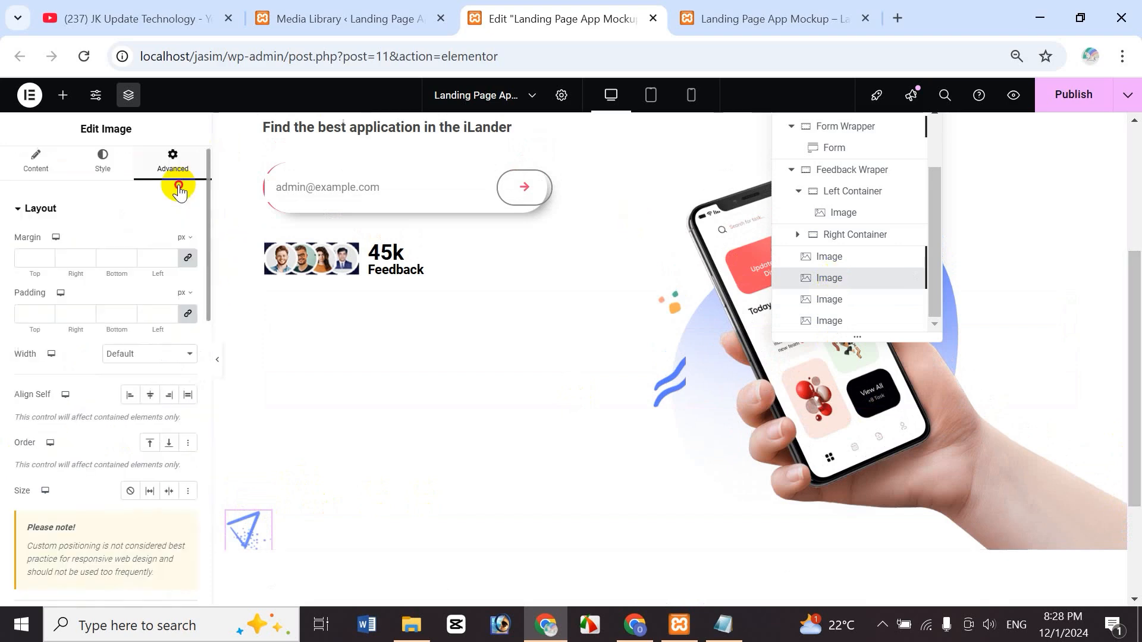
- Set the paper-plane image's width to 77% in the Style tab
{"action": "left_click", "coordinate": [44, 184]}
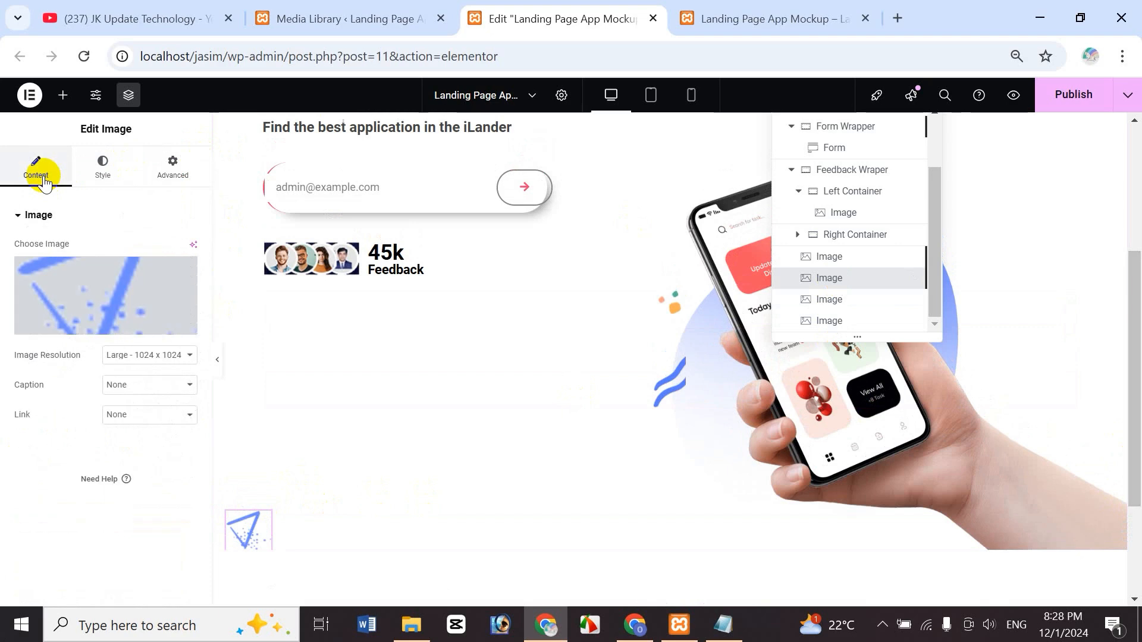
{"action": "left_click", "coordinate": [104, 179]}
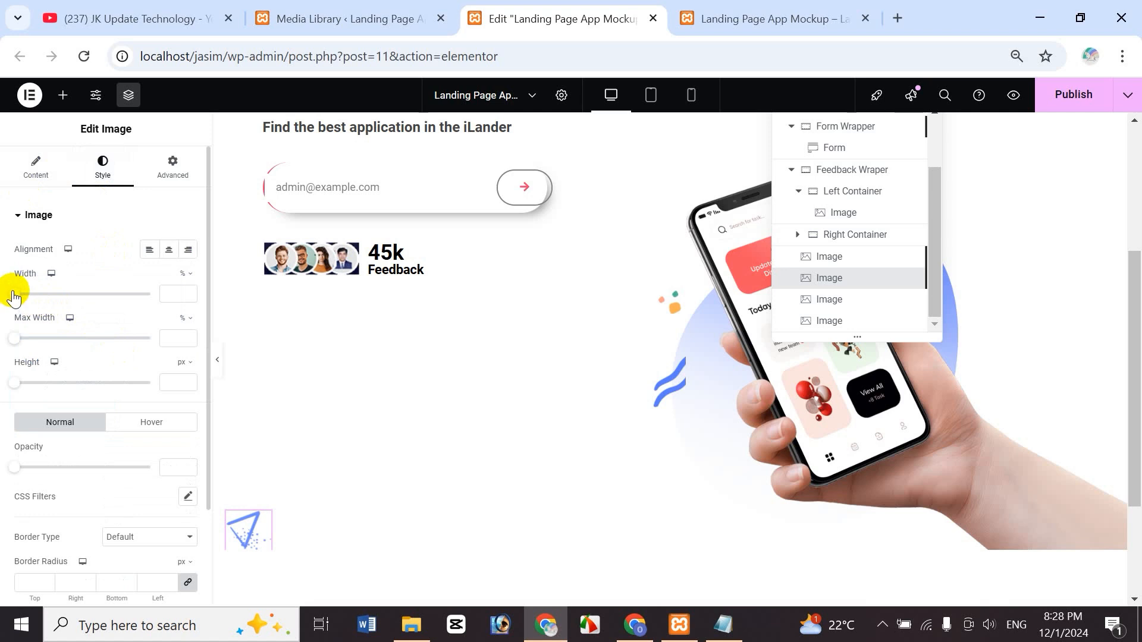
{"action": "left_click_drag", "start_coordinate": [14, 298], "coordinate": [118, 302]}
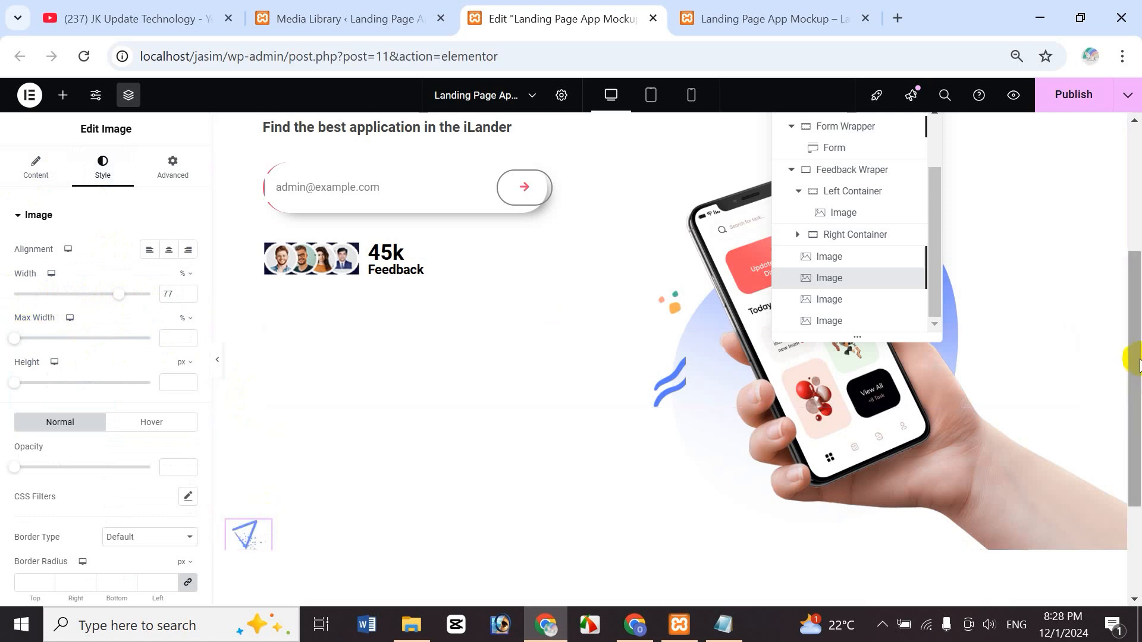
{"action": "left_click", "coordinate": [671, 297]}
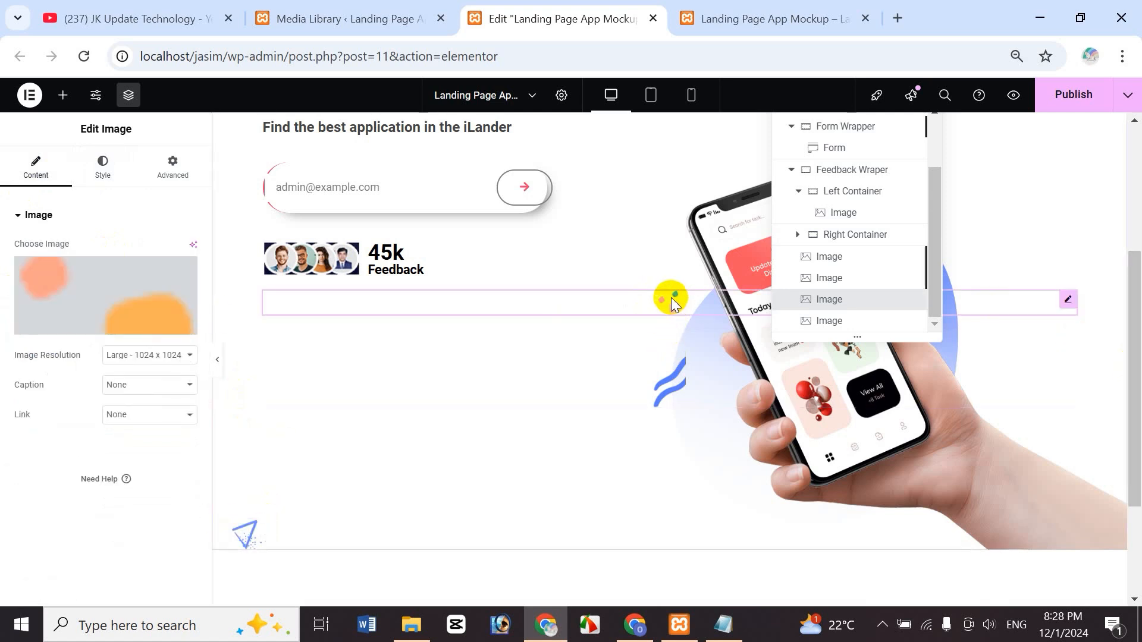
- Make the dots shape Absolute, anchored right, with 150 px and 220 px offsets
{"action": "left_click", "coordinate": [172, 164]}
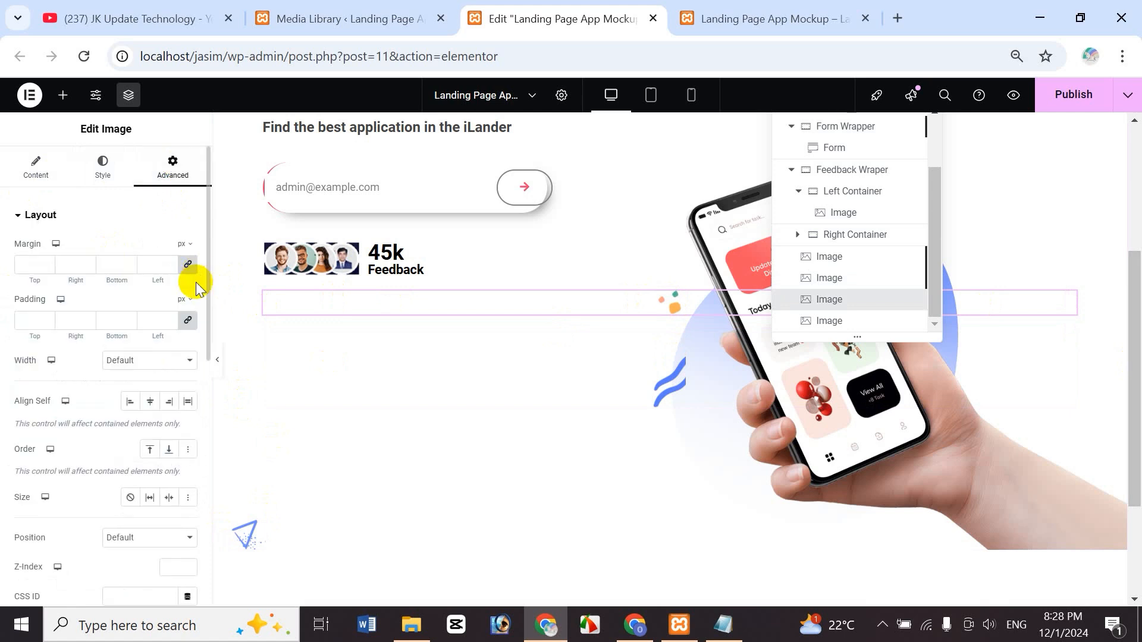
{"action": "left_click_drag", "start_coordinate": [207, 281], "coordinate": [209, 395]}
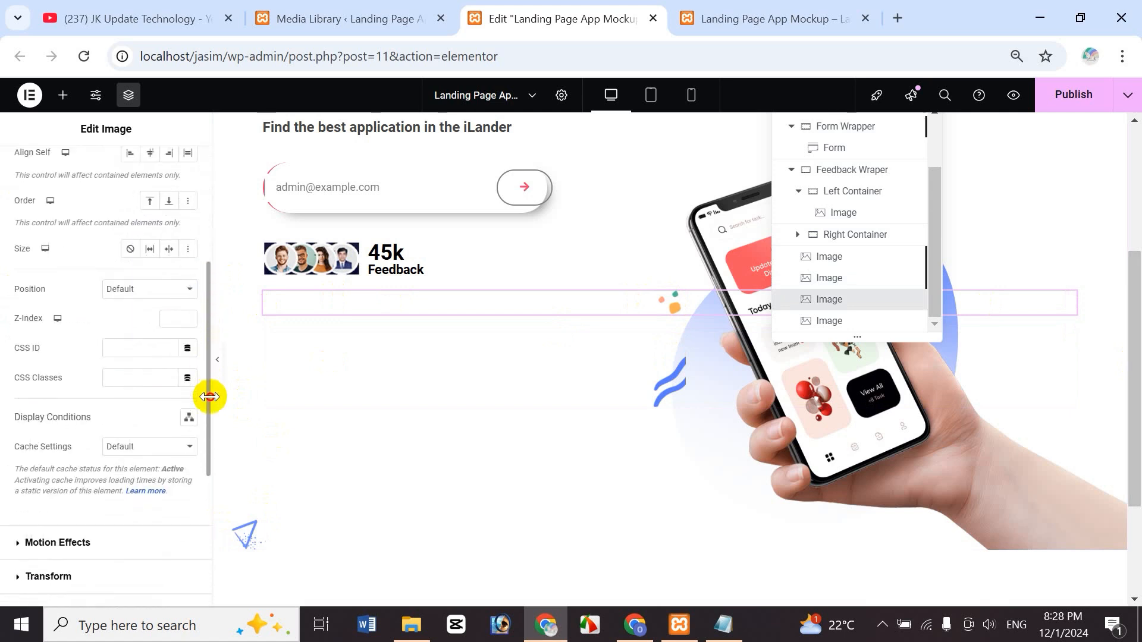
{"action": "left_click", "coordinate": [140, 288]}
{"action": "left_click", "coordinate": [141, 331]}
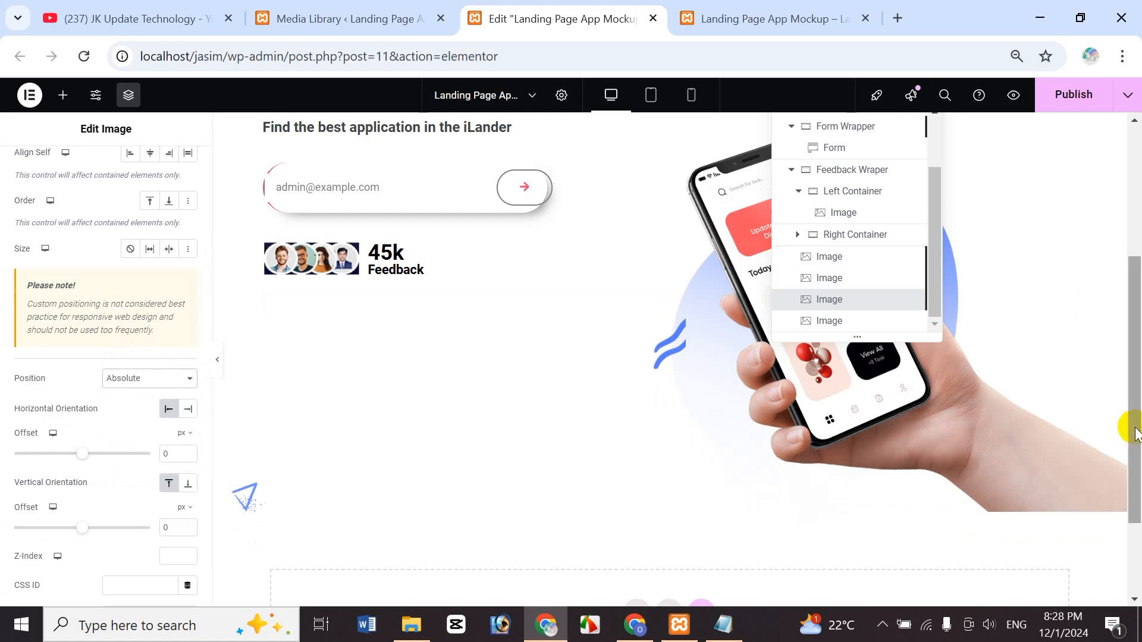
{"action": "left_click_drag", "start_coordinate": [1129, 426], "coordinate": [1099, 212]}
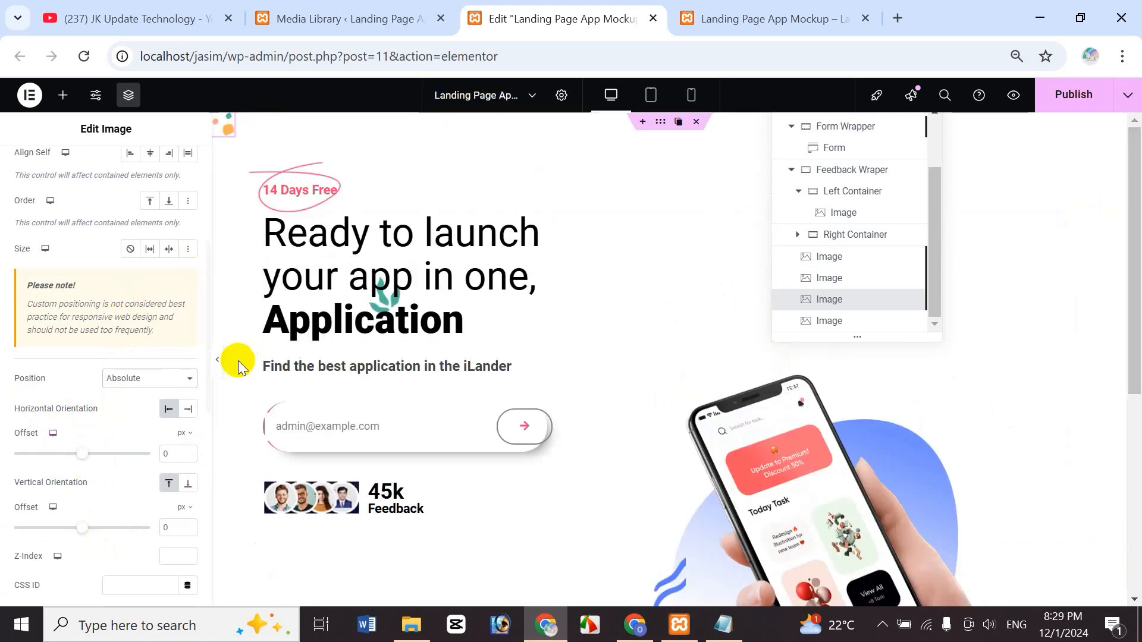
{"action": "left_click", "coordinate": [188, 411]}
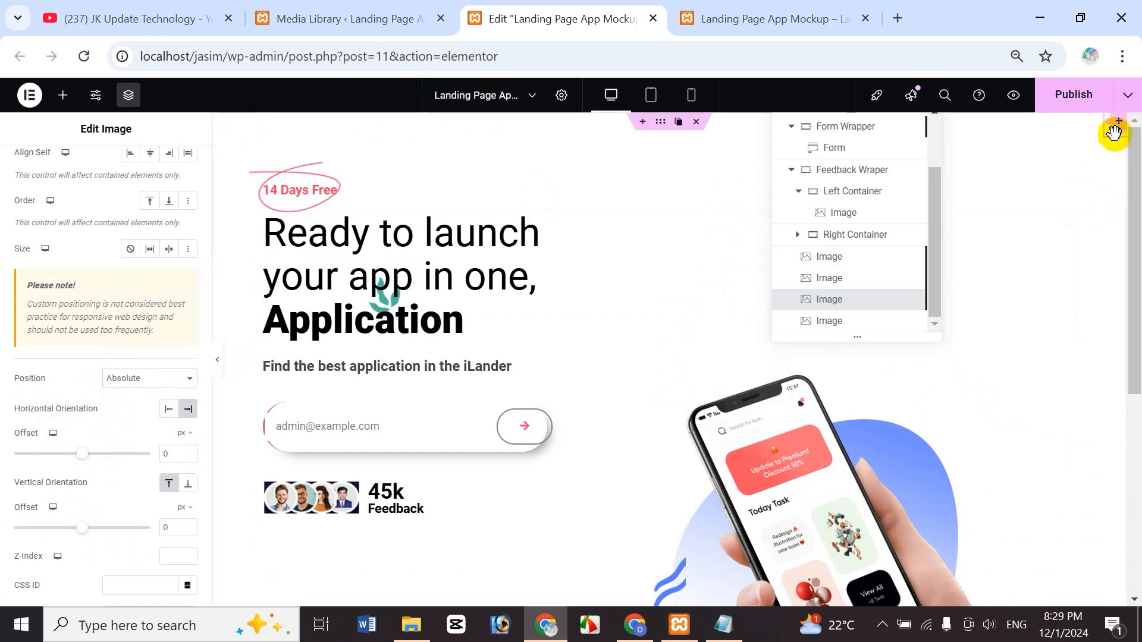
{"action": "double_click", "coordinate": [171, 457]}
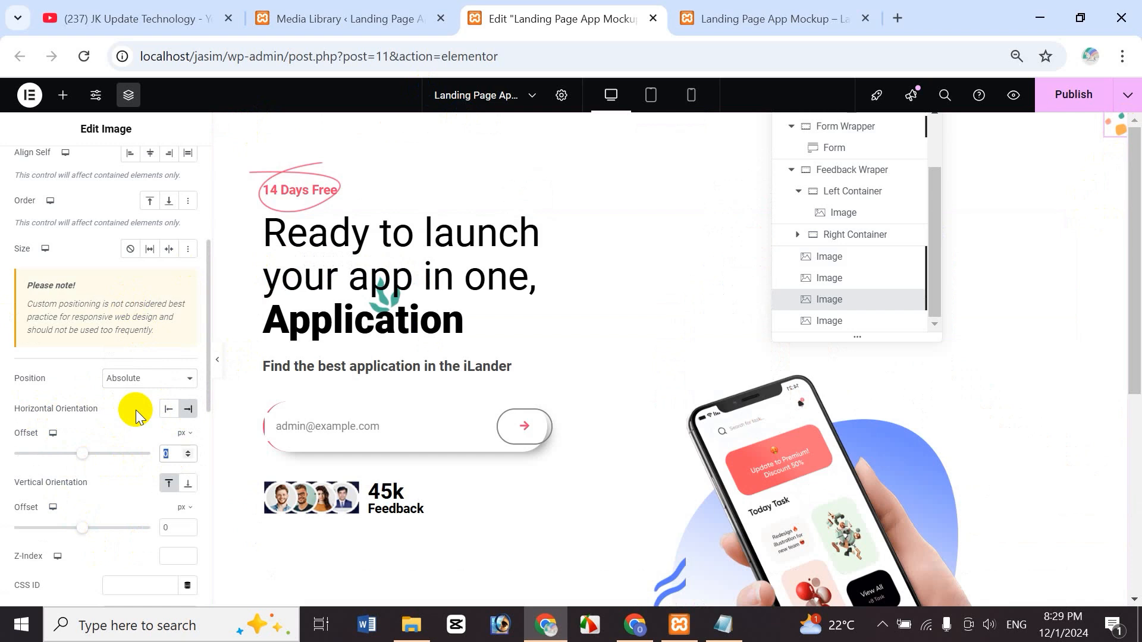
{"action": "type", "text": "150"}
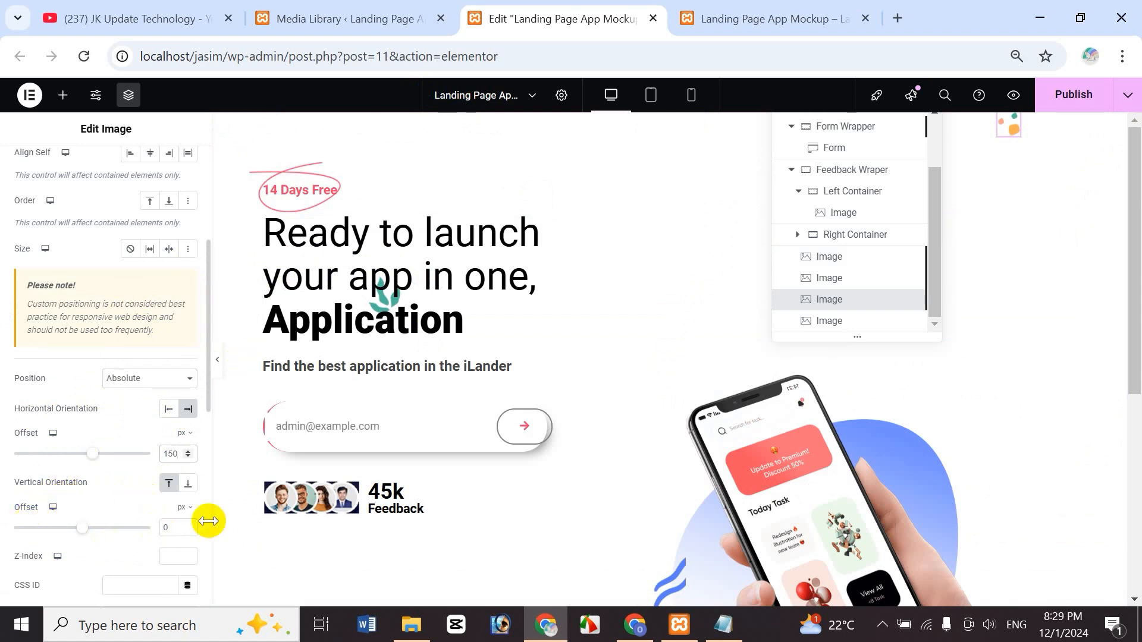
{"action": "double_click", "coordinate": [179, 529]}
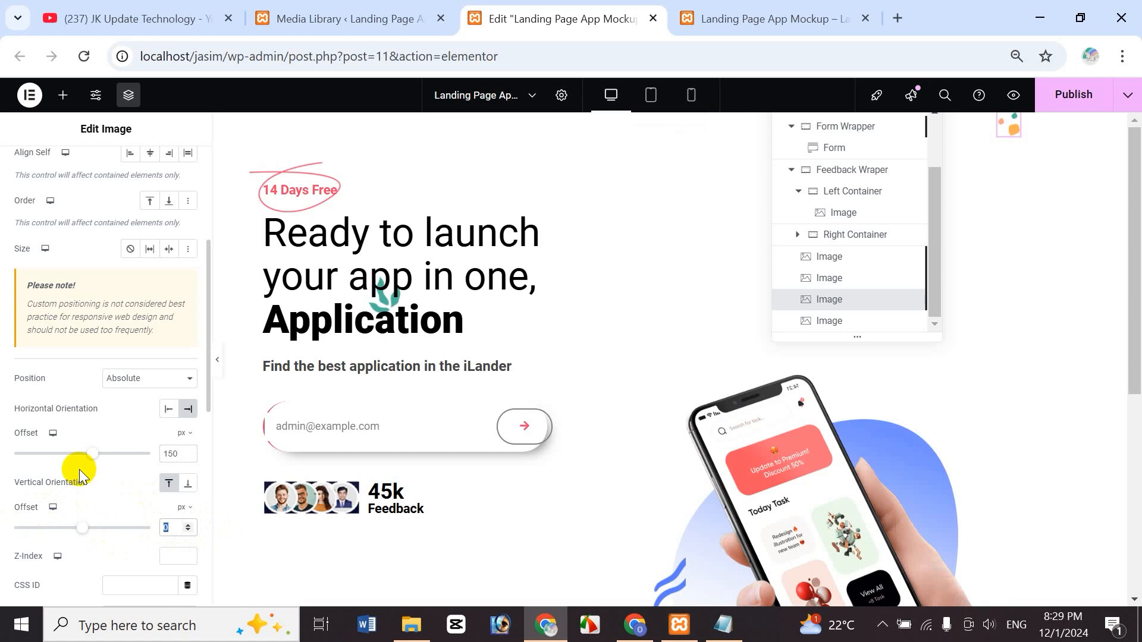
{"action": "type", "text": "220"}
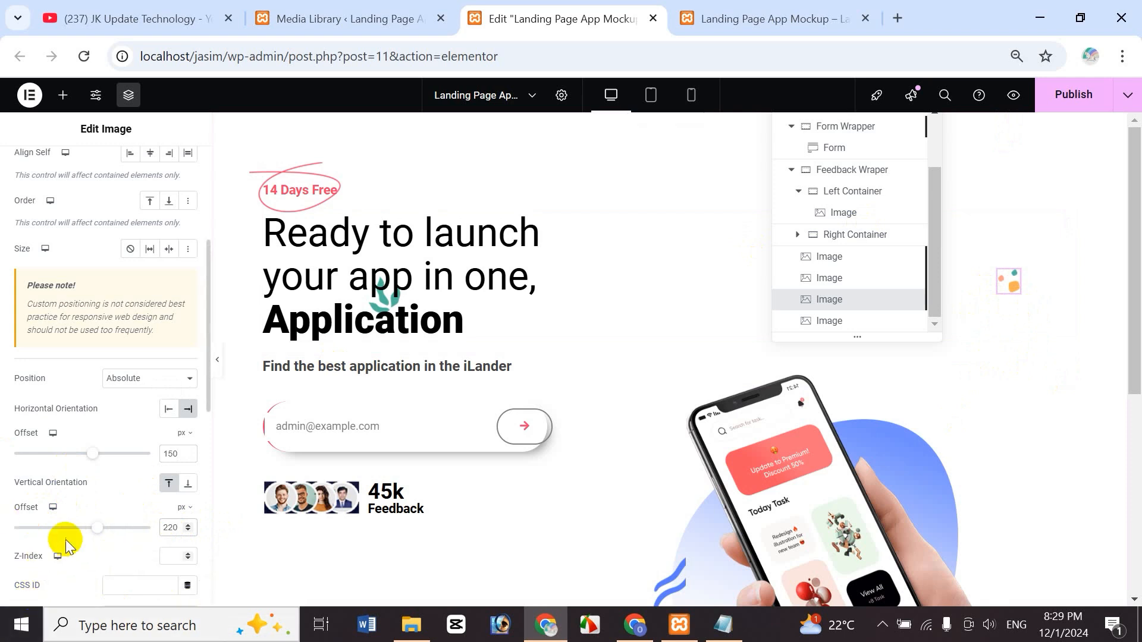
- Set the dots shape's Z-Index to 0
{"action": "left_click", "coordinate": [177, 555]}
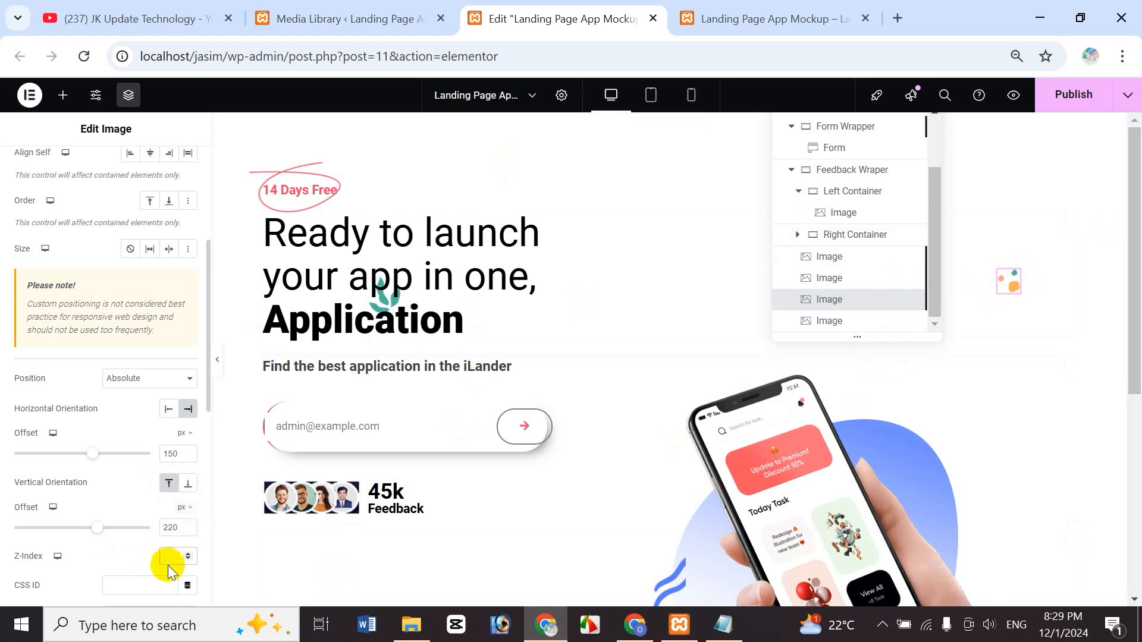
{"action": "type", "text": "0"}
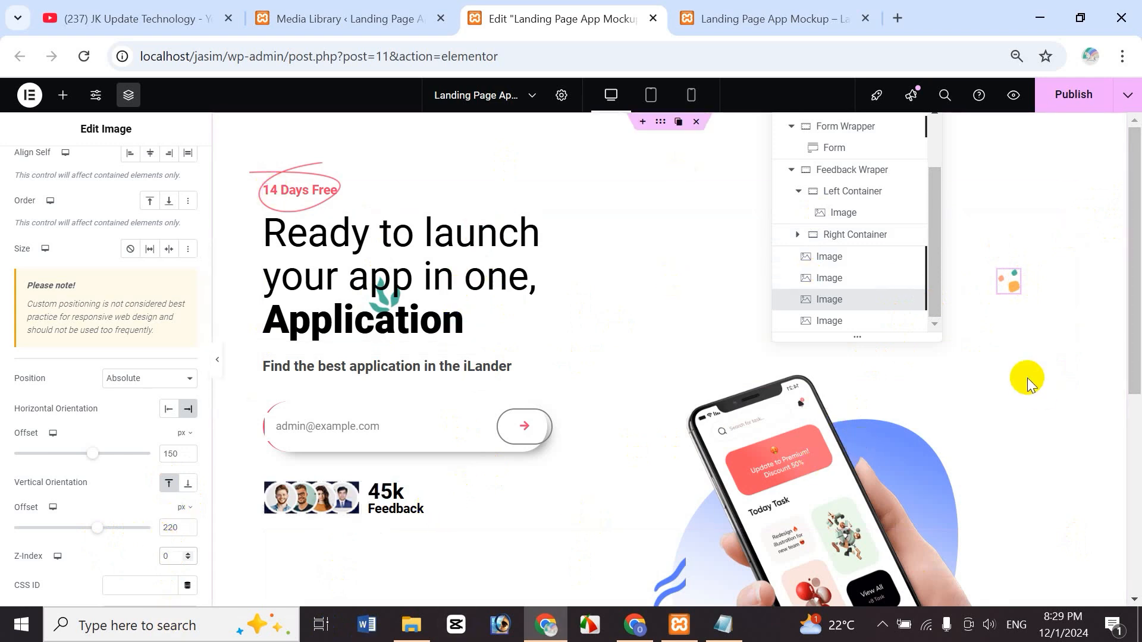
{"action": "scroll", "coordinate": [1136, 470], "scroll_direction": "down", "scroll_amount": 1}
{"action": "scroll", "coordinate": [1136, 470], "scroll_direction": "down", "scroll_amount": 4}
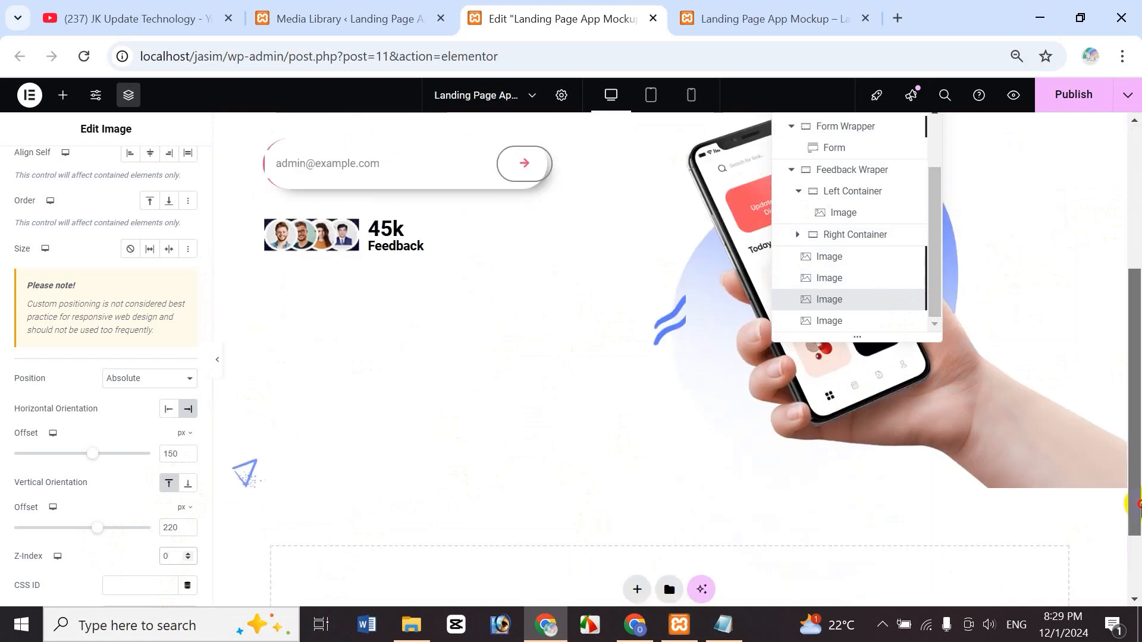
{"action": "scroll", "coordinate": [946, 377], "scroll_direction": "up", "scroll_amount": 3}
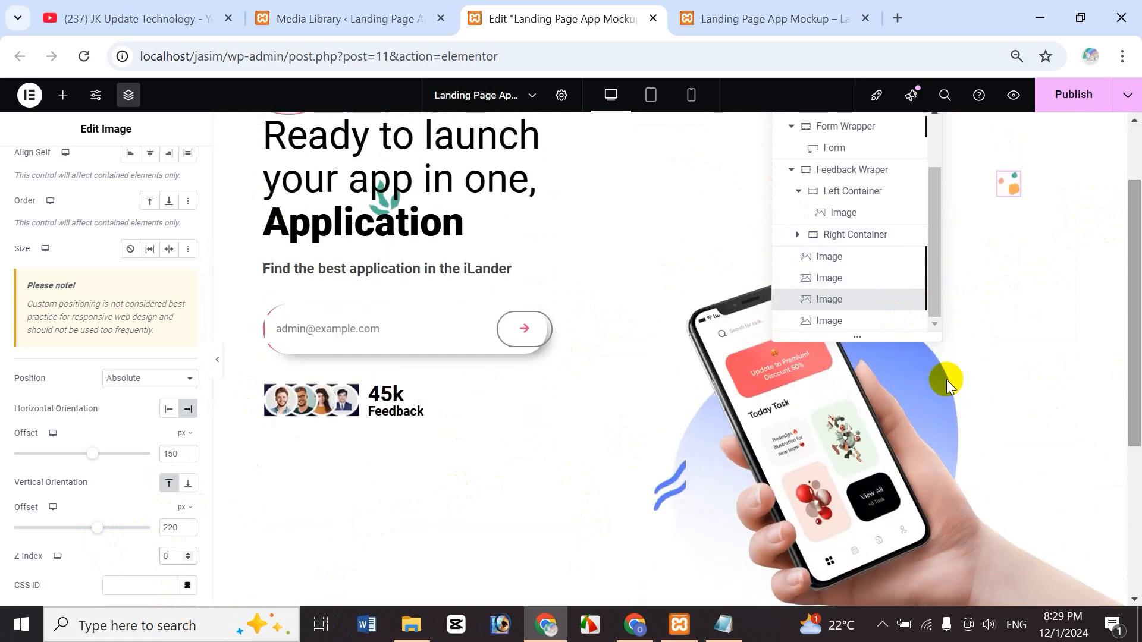
{"action": "left_click", "coordinate": [179, 566]}
{"action": "left_click_drag", "start_coordinate": [1133, 366], "coordinate": [1133, 314]}
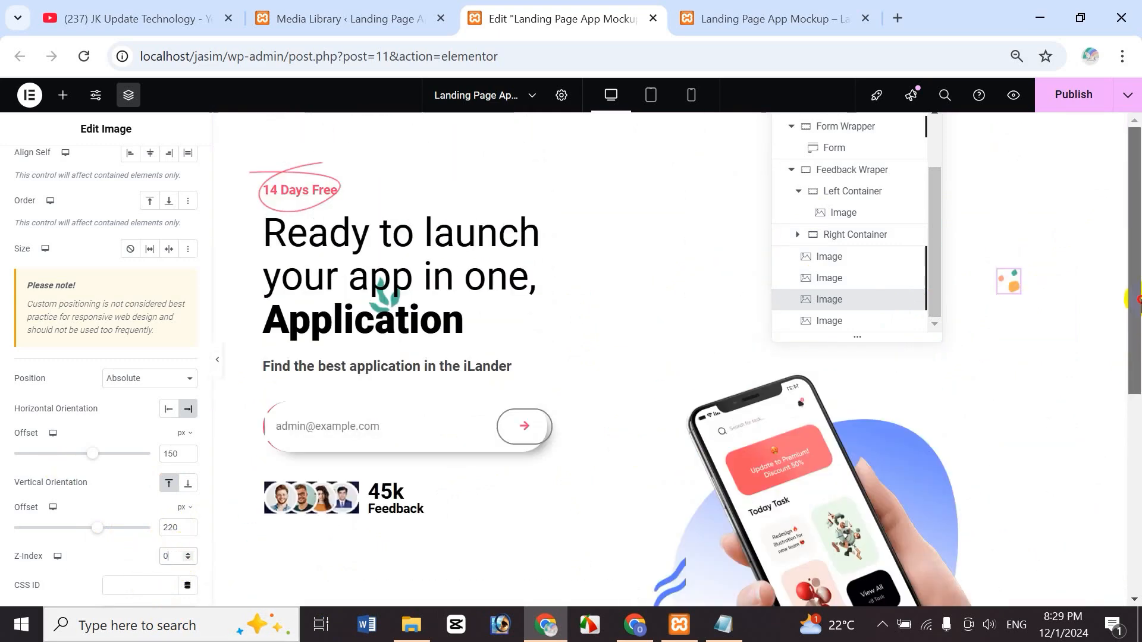
- Reselect the paper-plane shape and show its Advanced positioning settings
{"action": "left_click", "coordinate": [849, 287]}
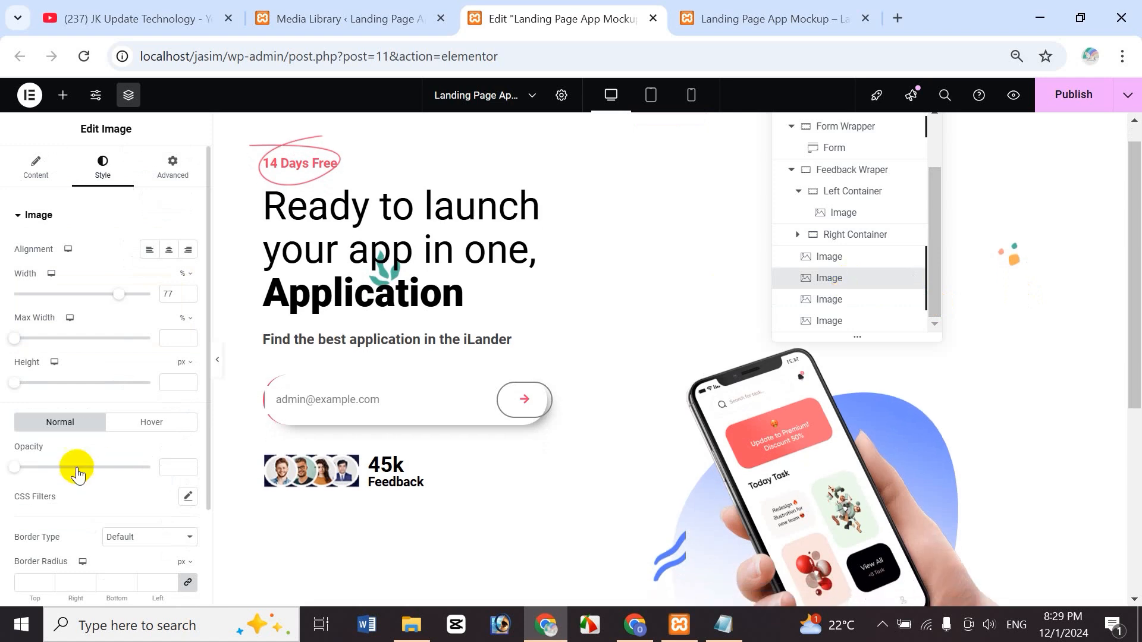
{"action": "scroll", "coordinate": [798, 357], "scroll_direction": "down", "scroll_amount": 6}
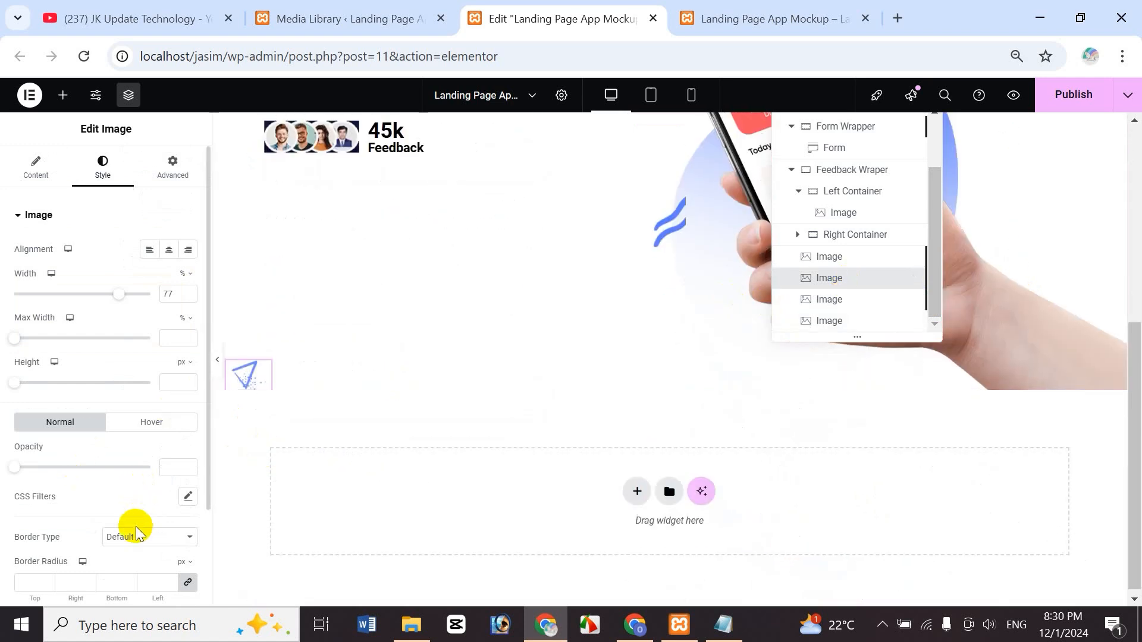
{"action": "left_click", "coordinate": [173, 168]}
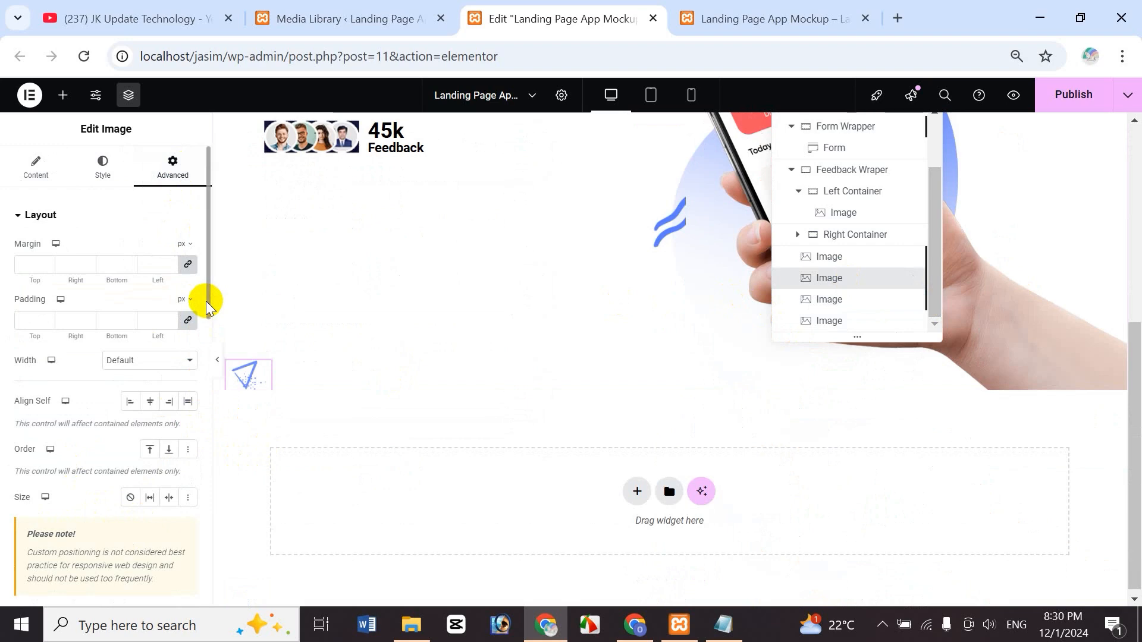
{"action": "left_click_drag", "start_coordinate": [207, 307], "coordinate": [208, 409]}
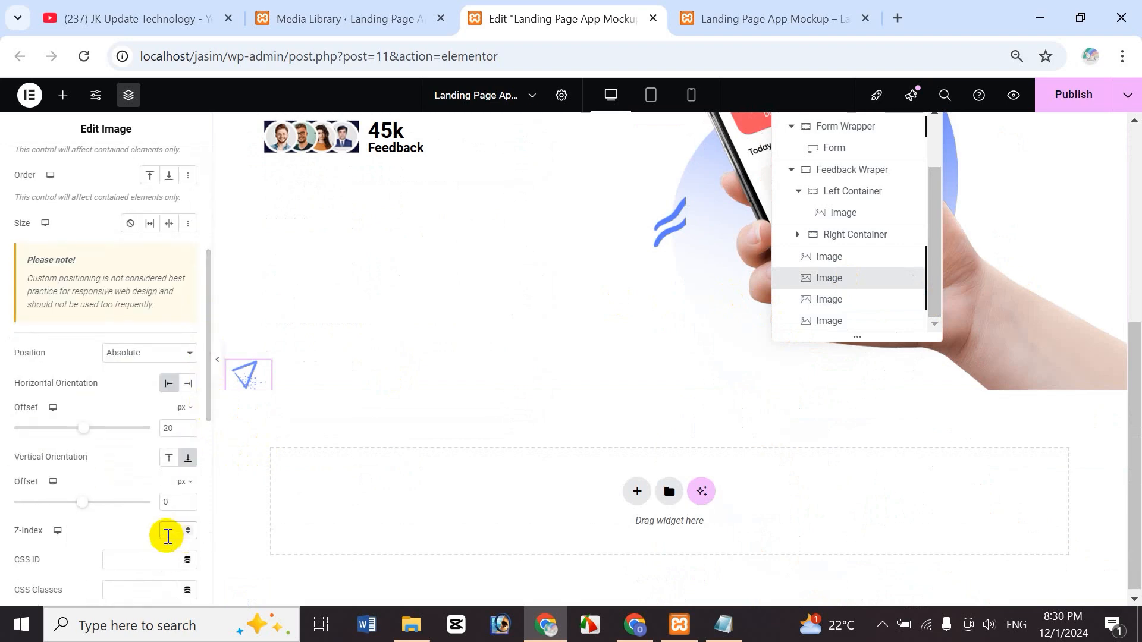
- Make the blue wavy image Absolute, anchored to the right side
{"action": "left_click", "coordinate": [844, 329]}
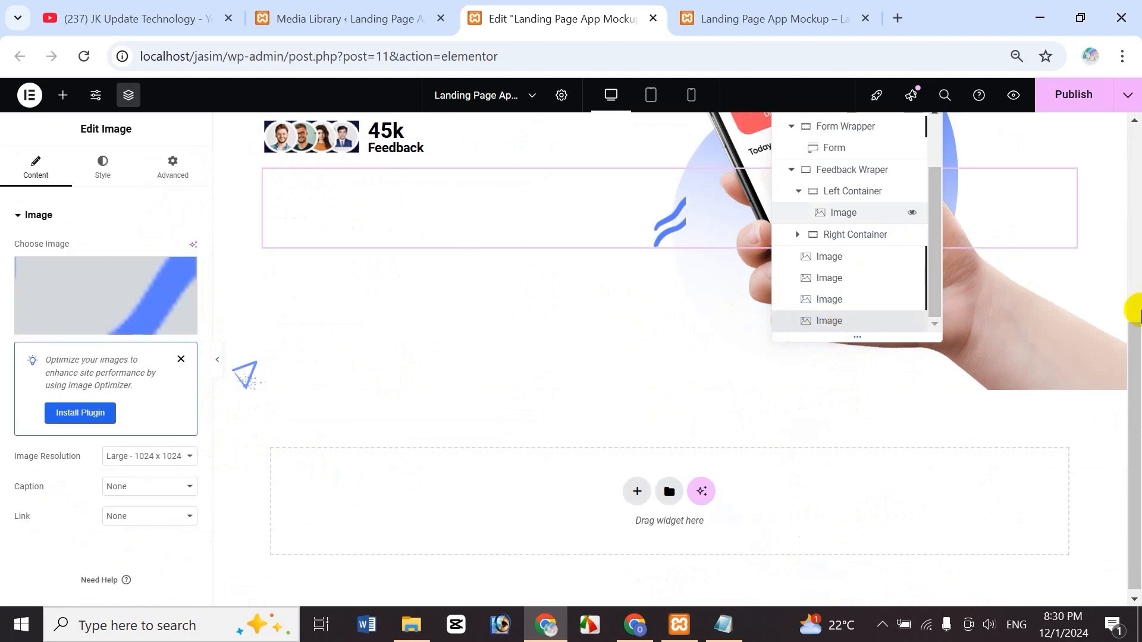
{"action": "left_click_drag", "start_coordinate": [1132, 409], "coordinate": [1136, 306]}
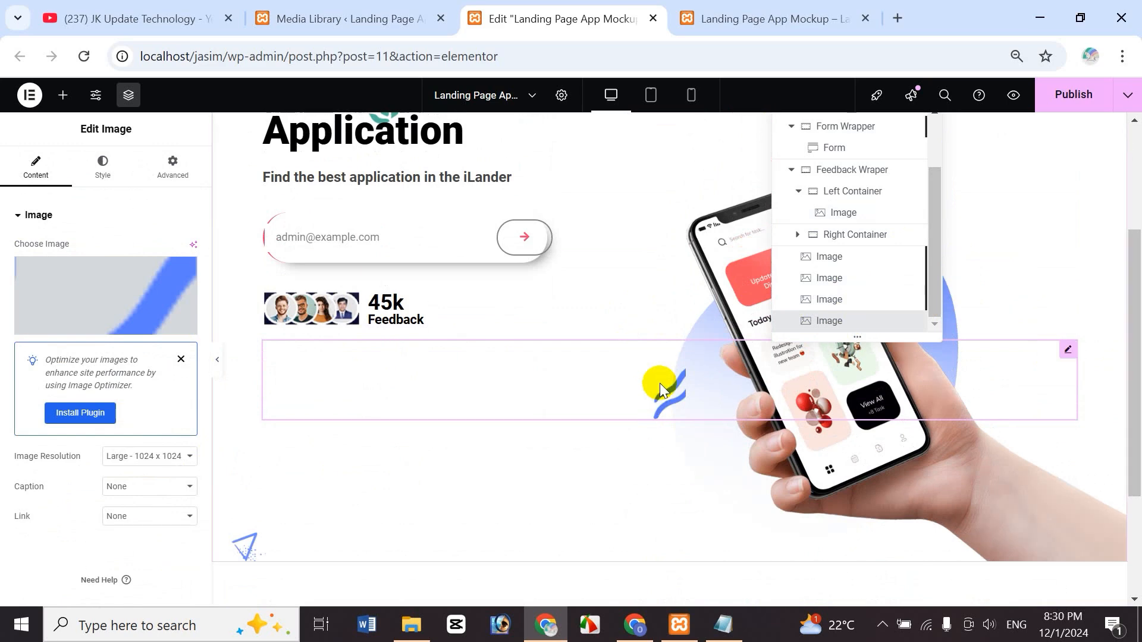
{"action": "left_click", "coordinate": [173, 170]}
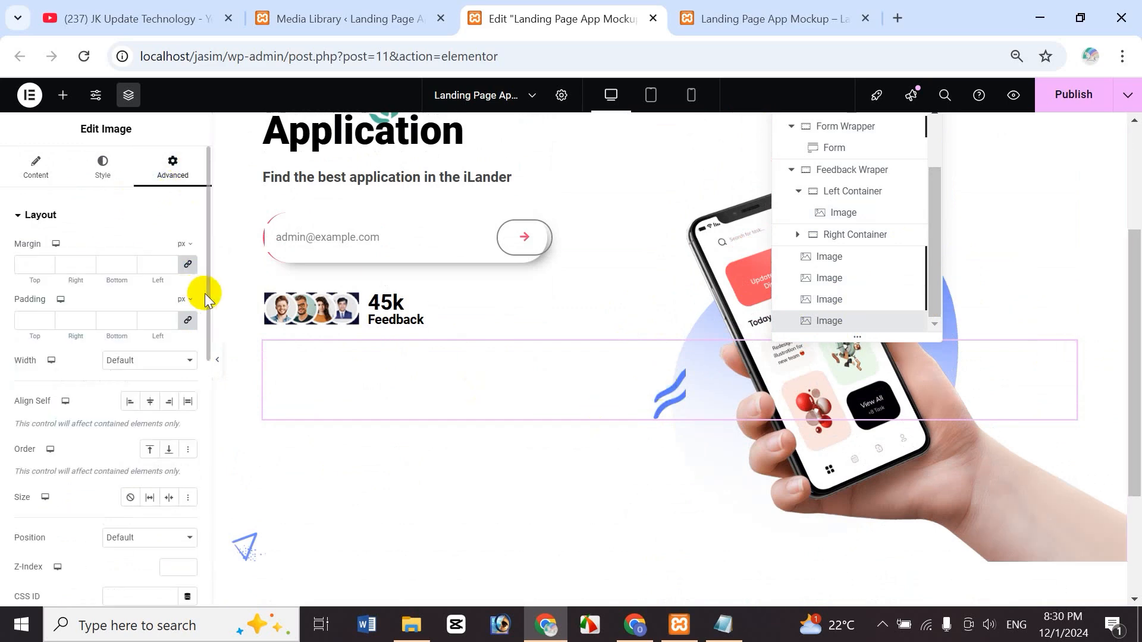
{"action": "left_click_drag", "start_coordinate": [205, 295], "coordinate": [206, 408]}
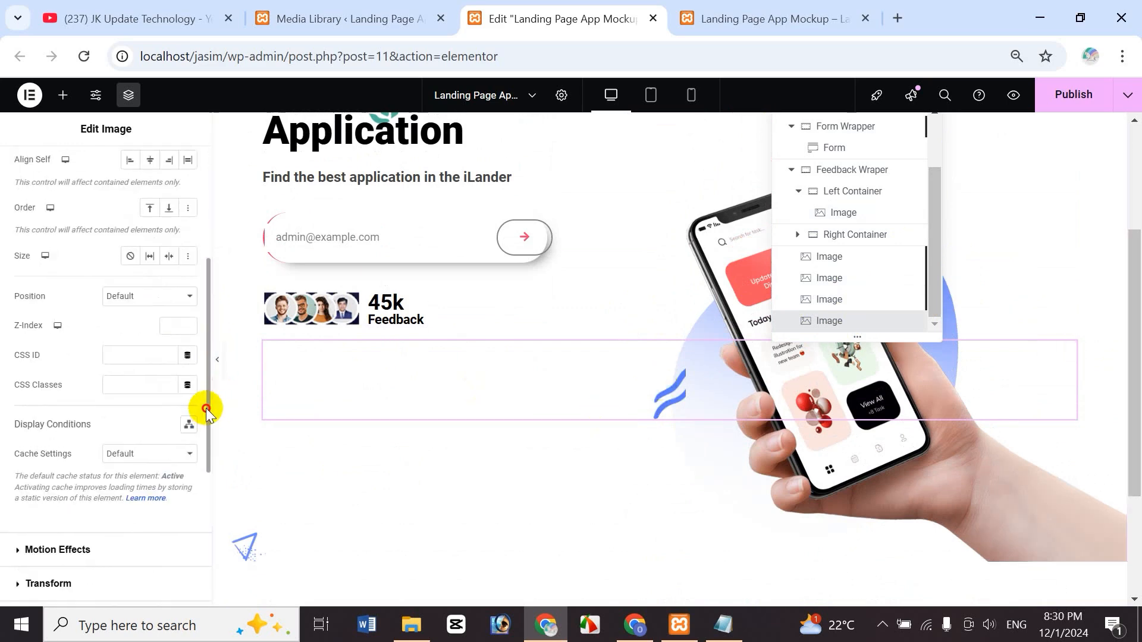
{"action": "left_click", "coordinate": [150, 297]}
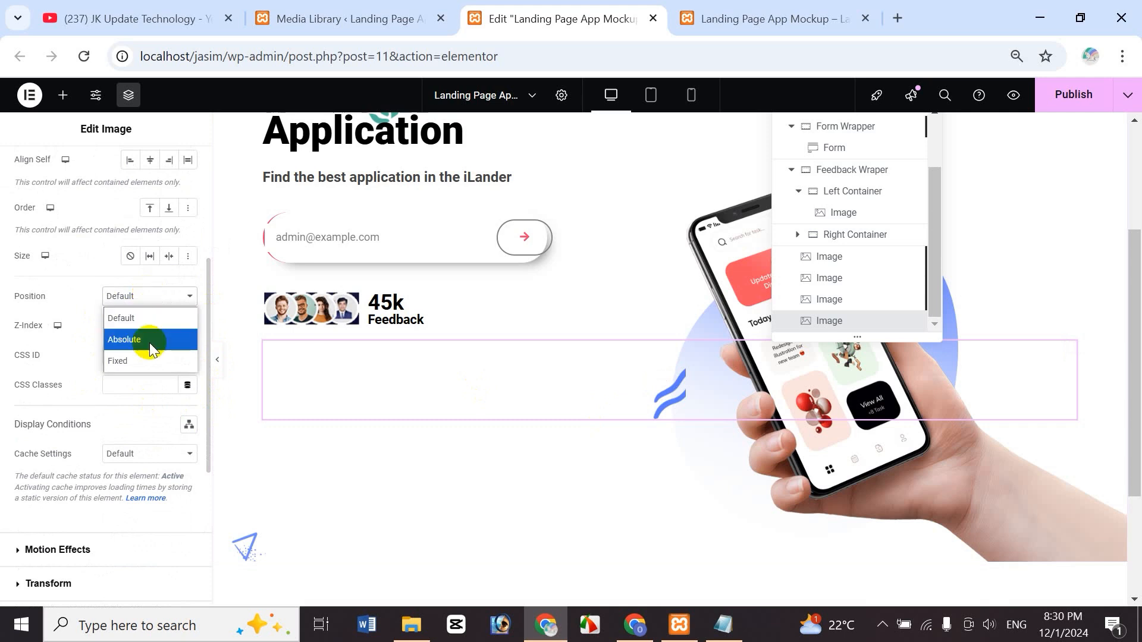
{"action": "left_click", "coordinate": [148, 343]}
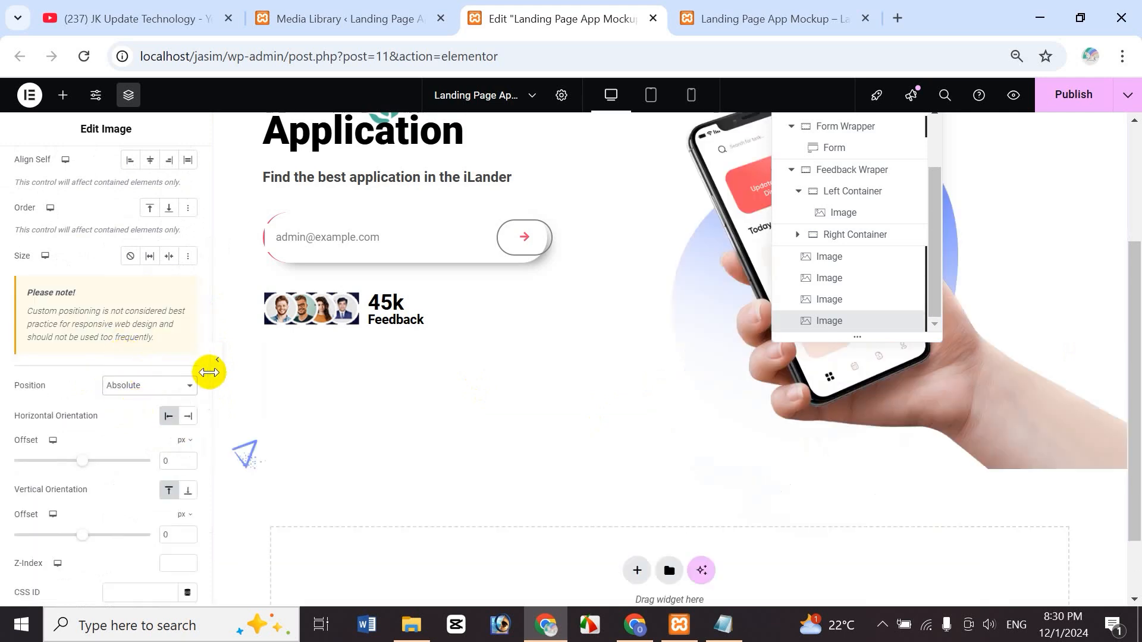
{"action": "left_click_drag", "start_coordinate": [208, 376], "coordinate": [207, 431]}
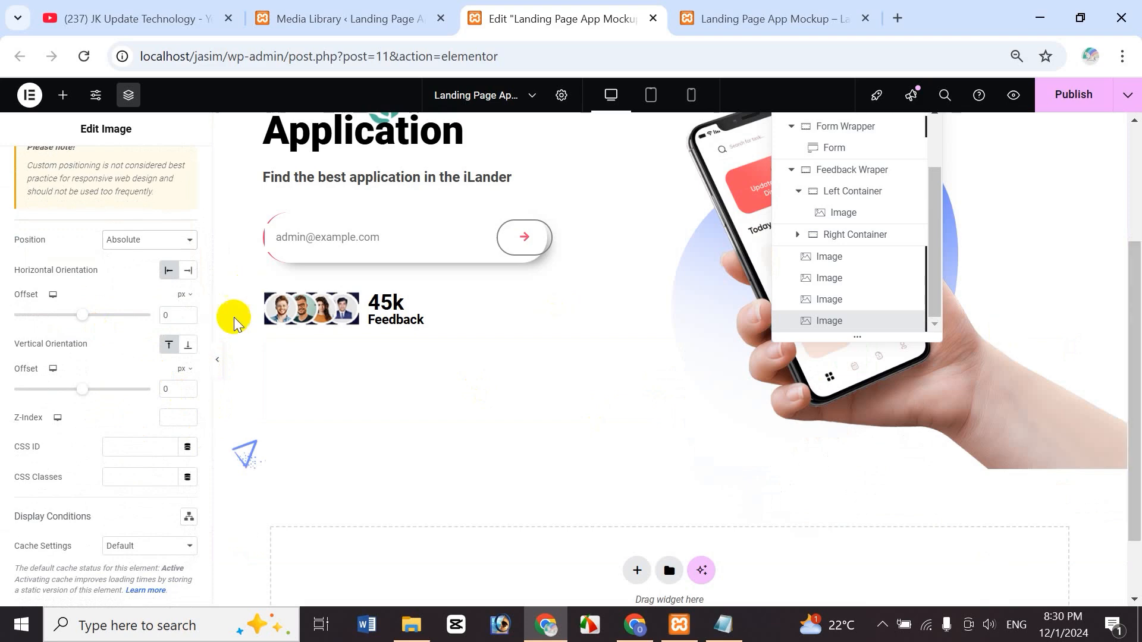
{"action": "left_click", "coordinate": [189, 272]}
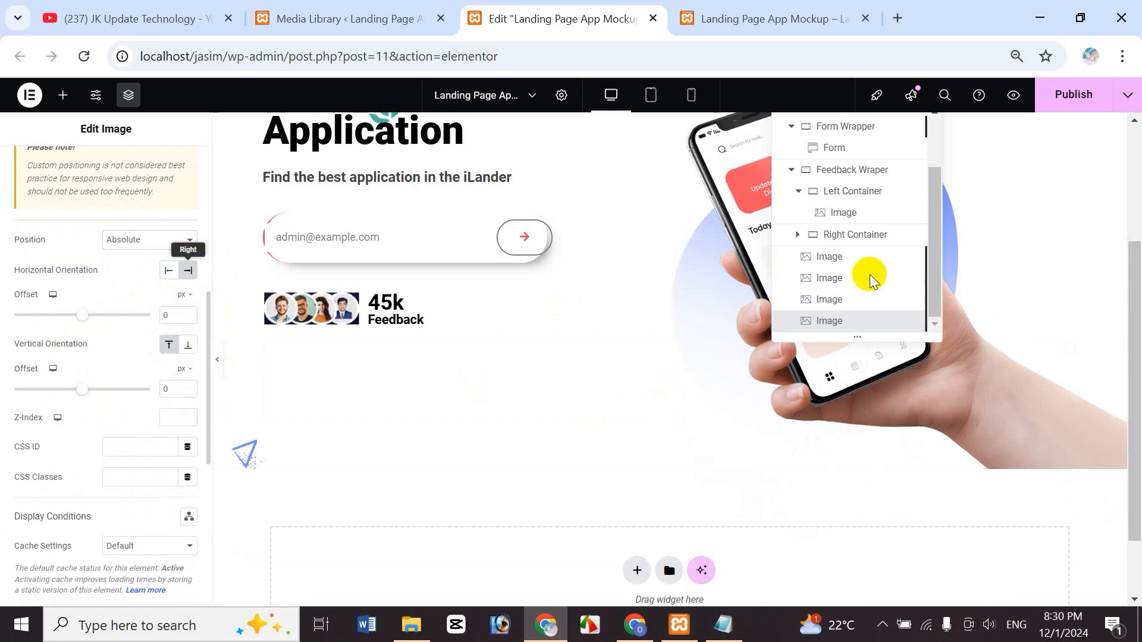
- Set its vertical offset to 320 px and horizontal offset to 120 px
{"action": "scroll", "coordinate": [1134, 369], "scroll_direction": "up", "scroll_amount": 3}
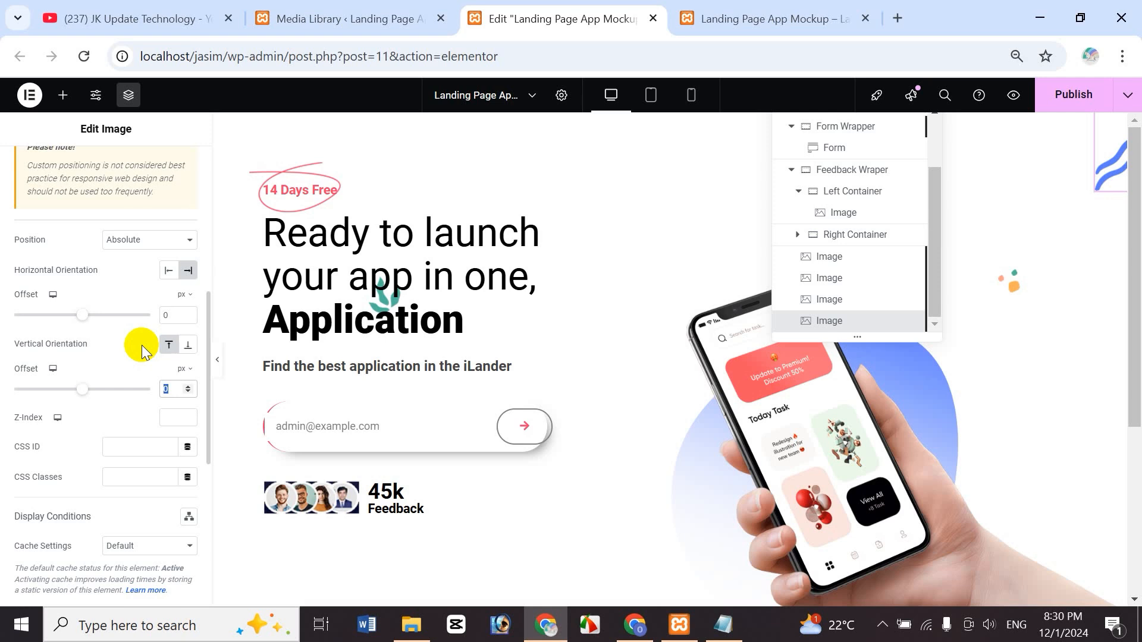
{"action": "type", "text": "50"}
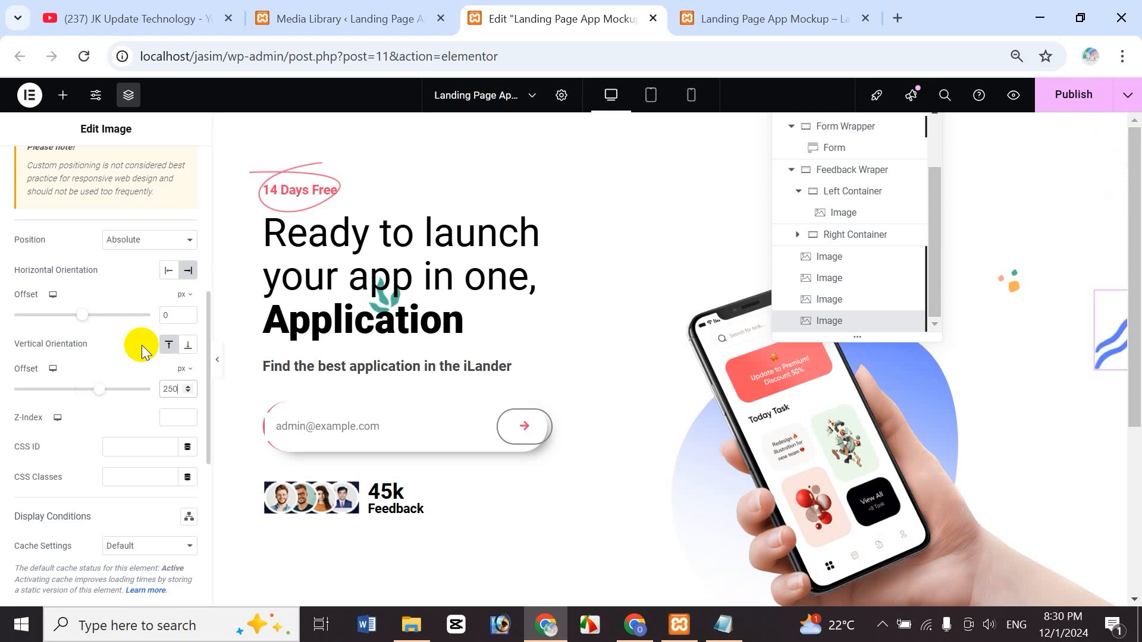
{"action": "key", "text": "BackSpace"}
{"action": "key", "text": "BackSpace"}
{"action": "key", "text": "BackSpace"}
{"action": "type", "text": "320"}
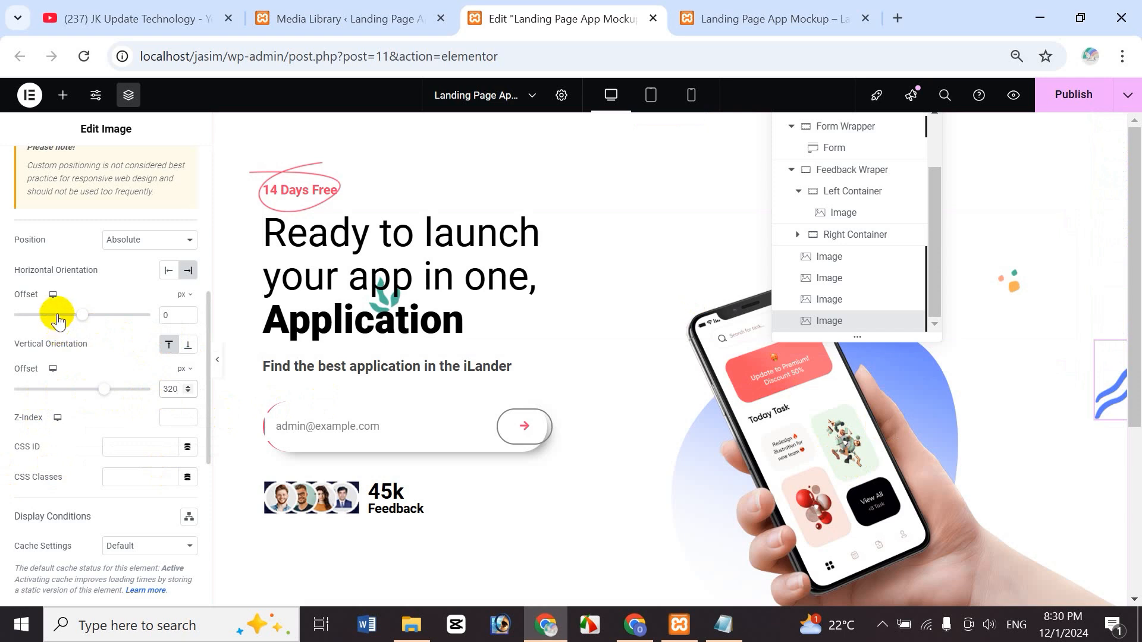
{"action": "double_click", "coordinate": [169, 315]}
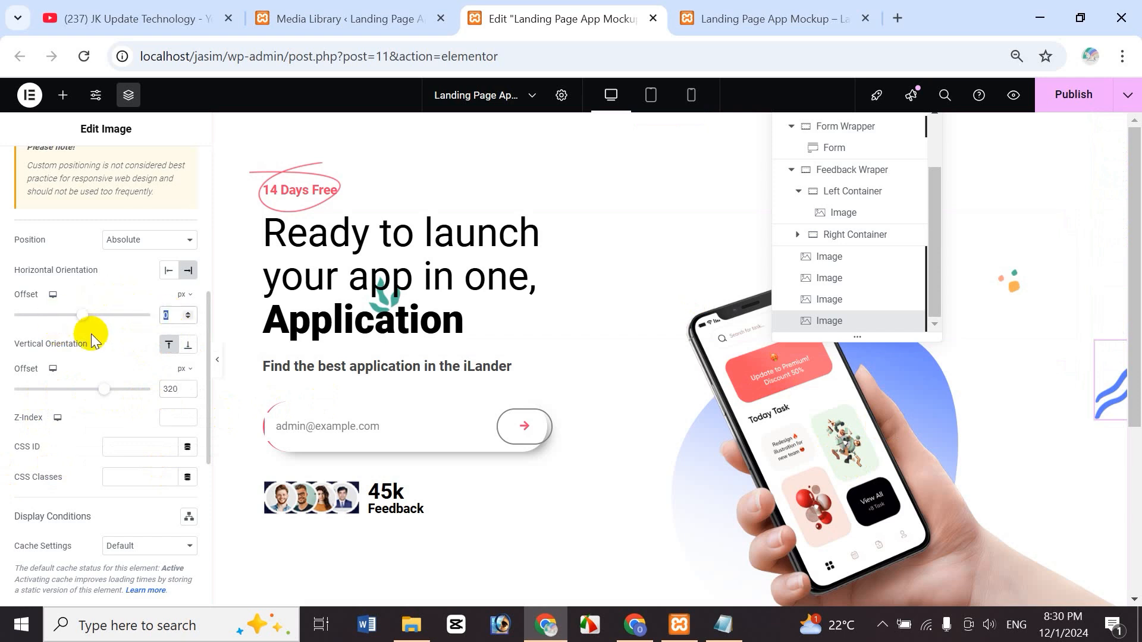
{"action": "type", "text": "120"}
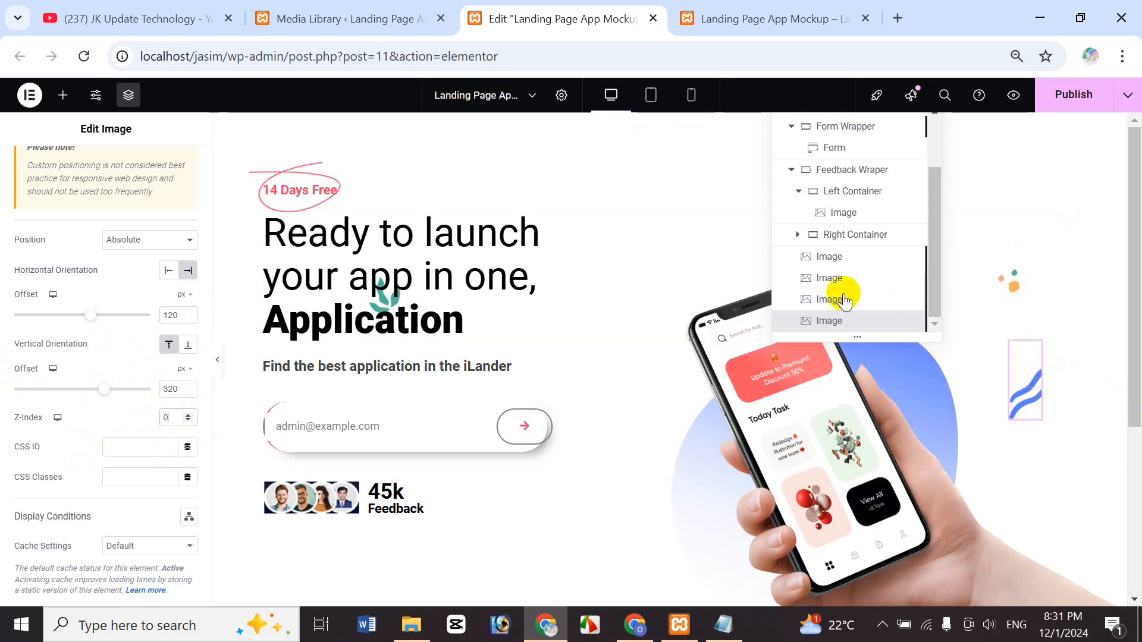
{"action": "scroll", "coordinate": [1129, 375], "scroll_direction": "down", "scroll_amount": 5}
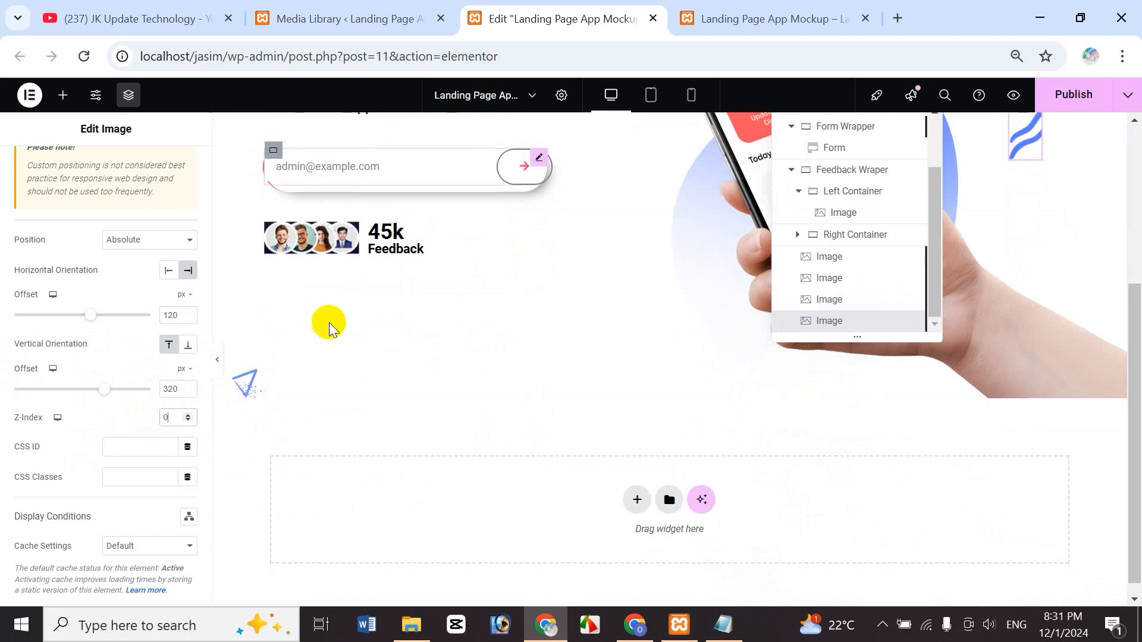
{"action": "left_click_drag", "start_coordinate": [1135, 347], "coordinate": [1136, 199]}
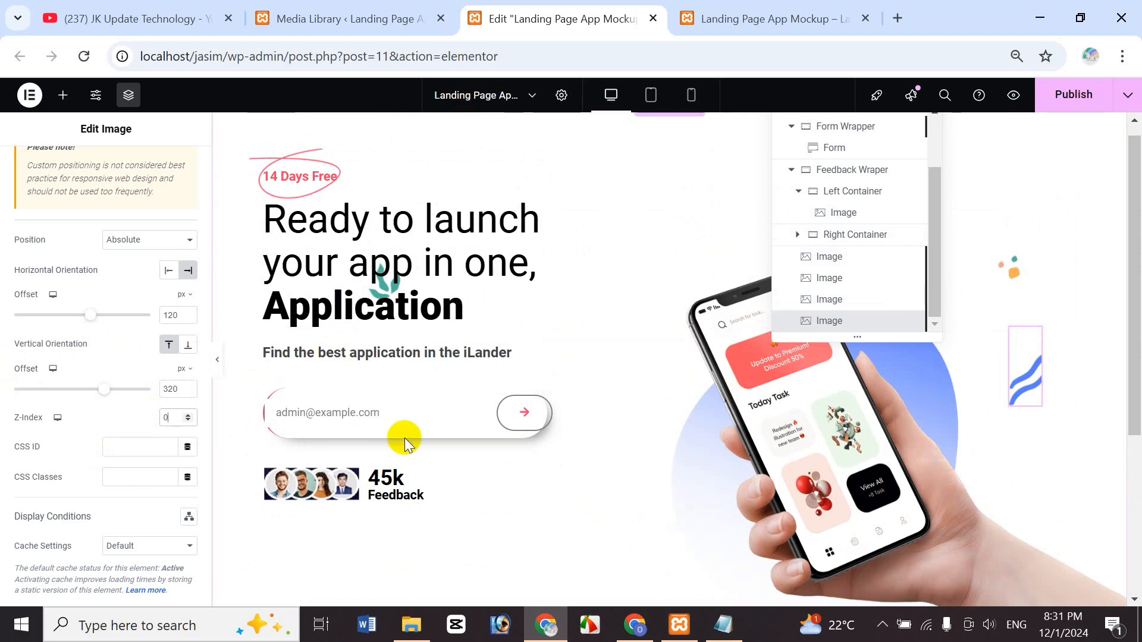
{"action": "left_click_drag", "start_coordinate": [1137, 412], "coordinate": [1137, 360]}
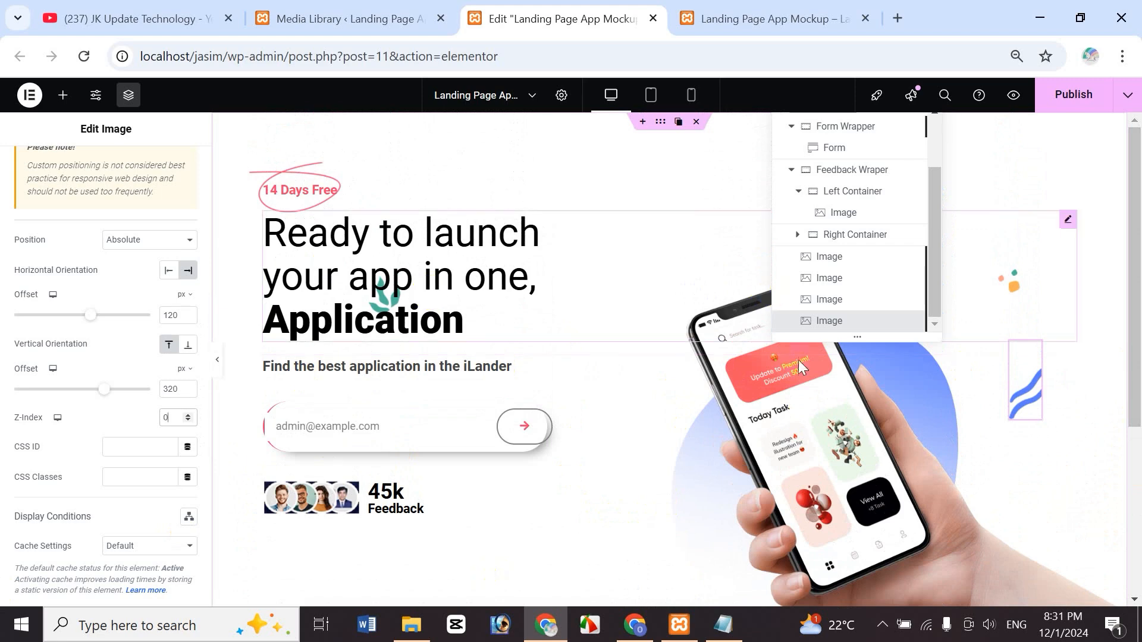
{"action": "left_click", "coordinate": [1017, 95]}
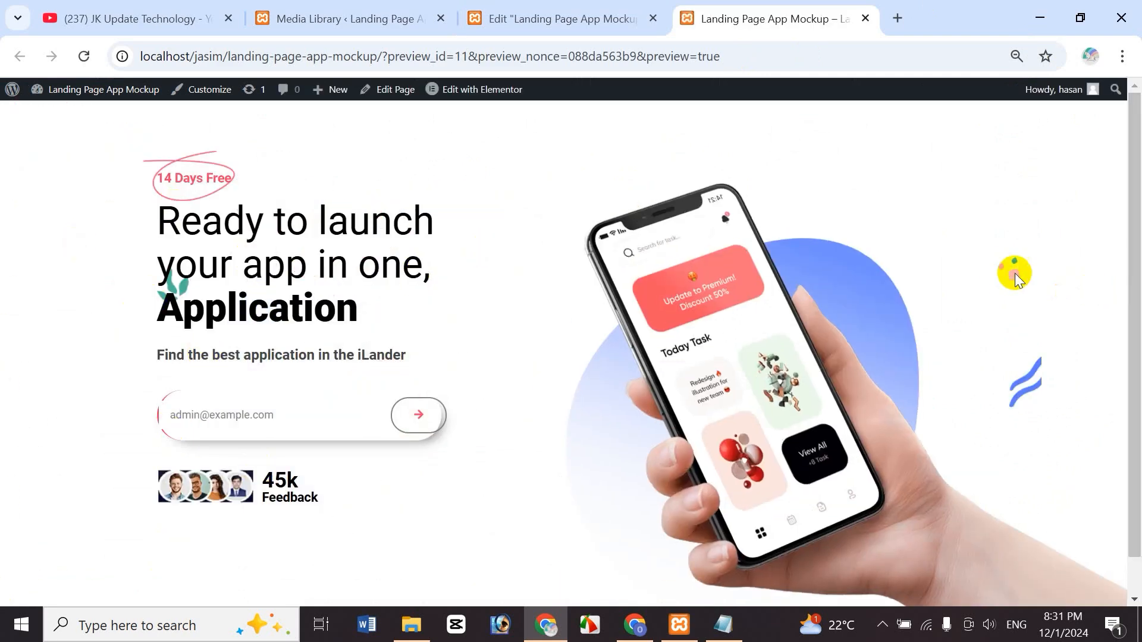
{"action": "scroll", "coordinate": [1137, 372], "scroll_direction": "down", "scroll_amount": 1}
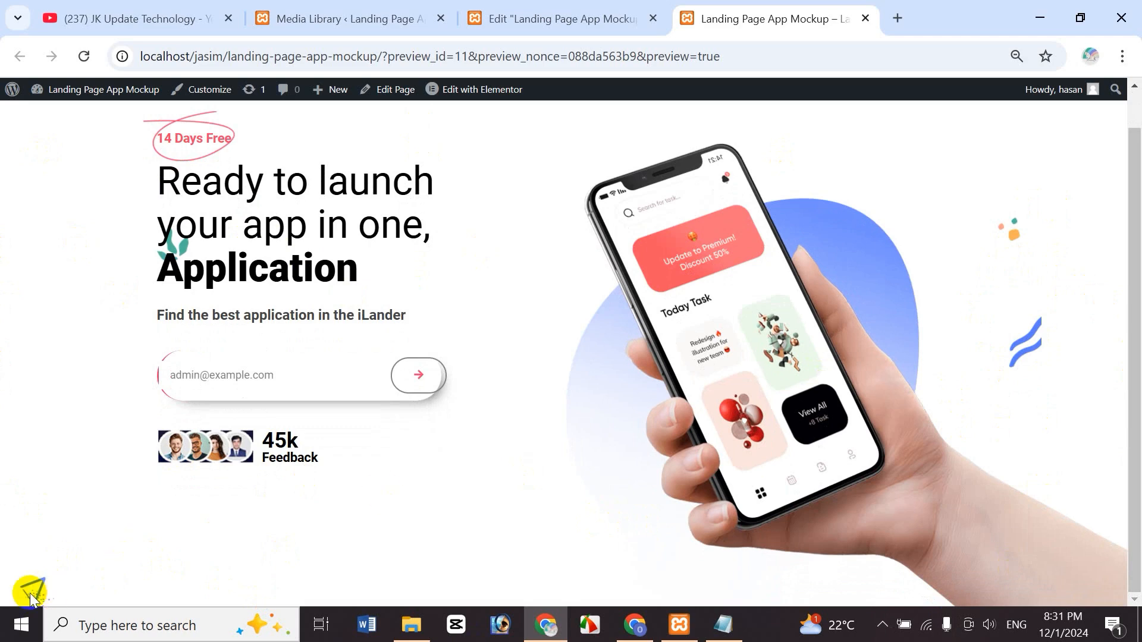
{"action": "left_click", "coordinate": [523, 18]}
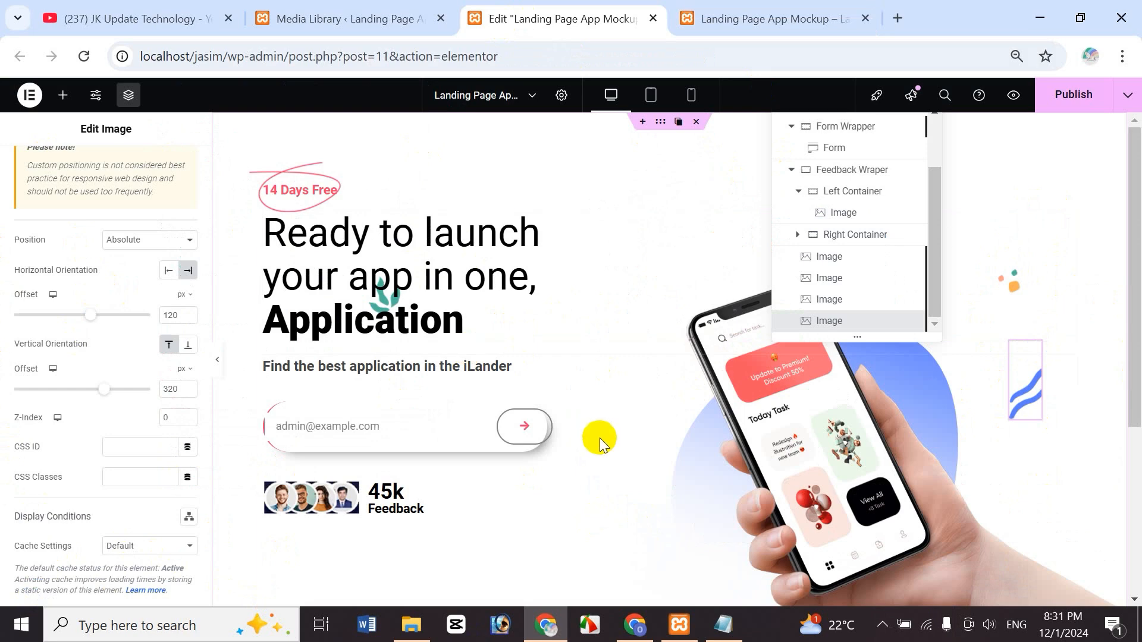
- Copy the Auto Floating Shapes CSS in Notepad, through the animationFramesFive keyframes
{"action": "left_click", "coordinate": [724, 625]}
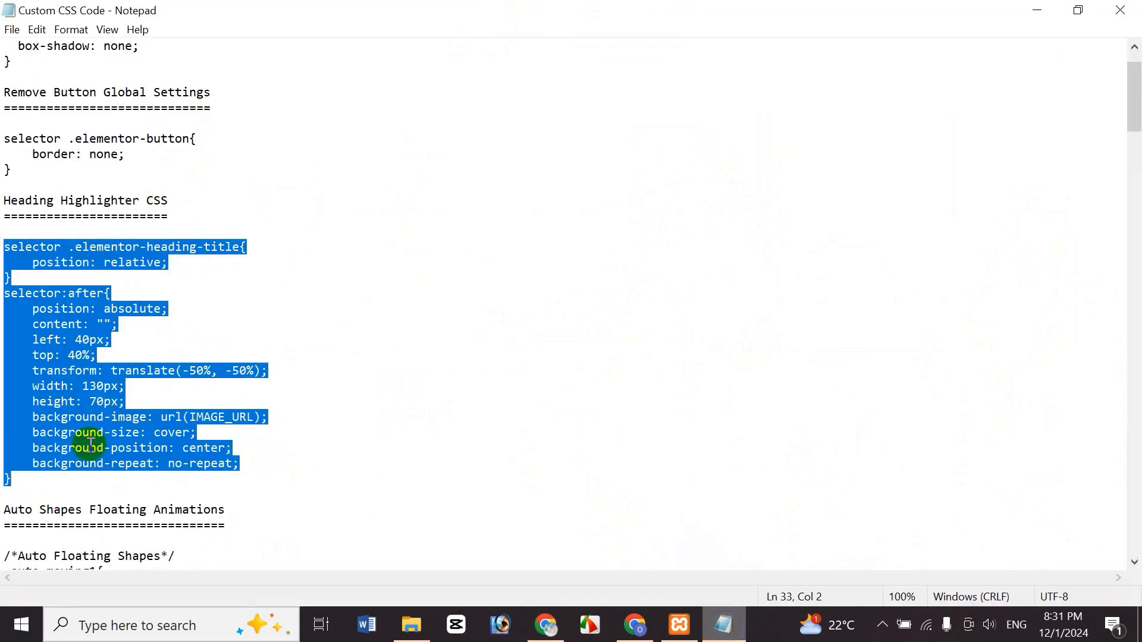
{"action": "scroll", "coordinate": [1132, 113], "scroll_direction": "down", "scroll_amount": 4}
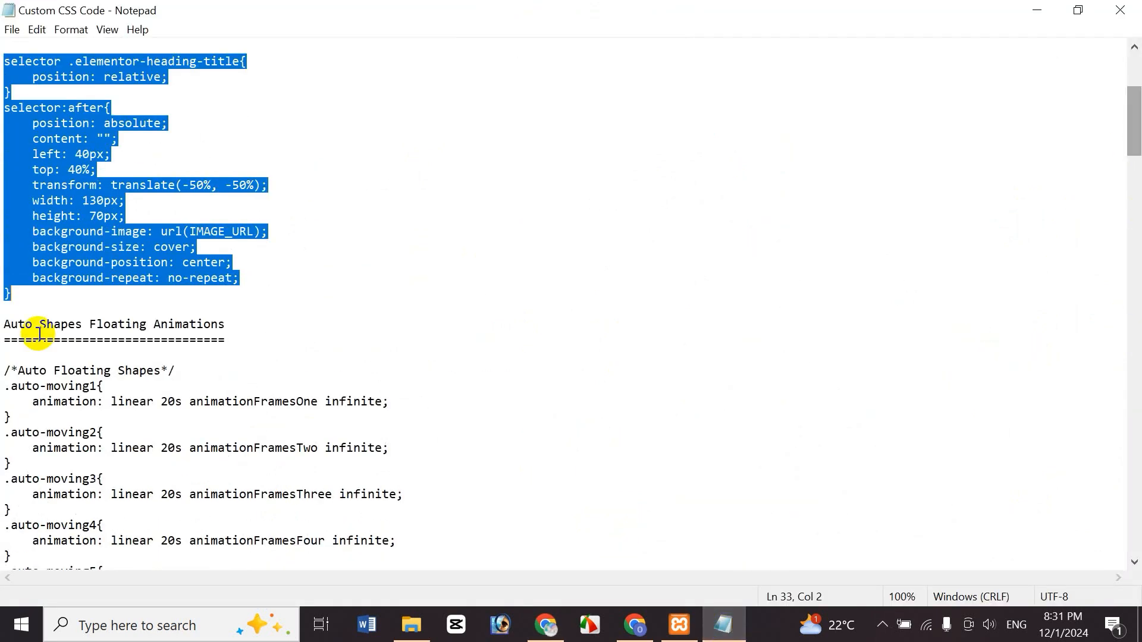
{"action": "left_click", "coordinate": [78, 344]}
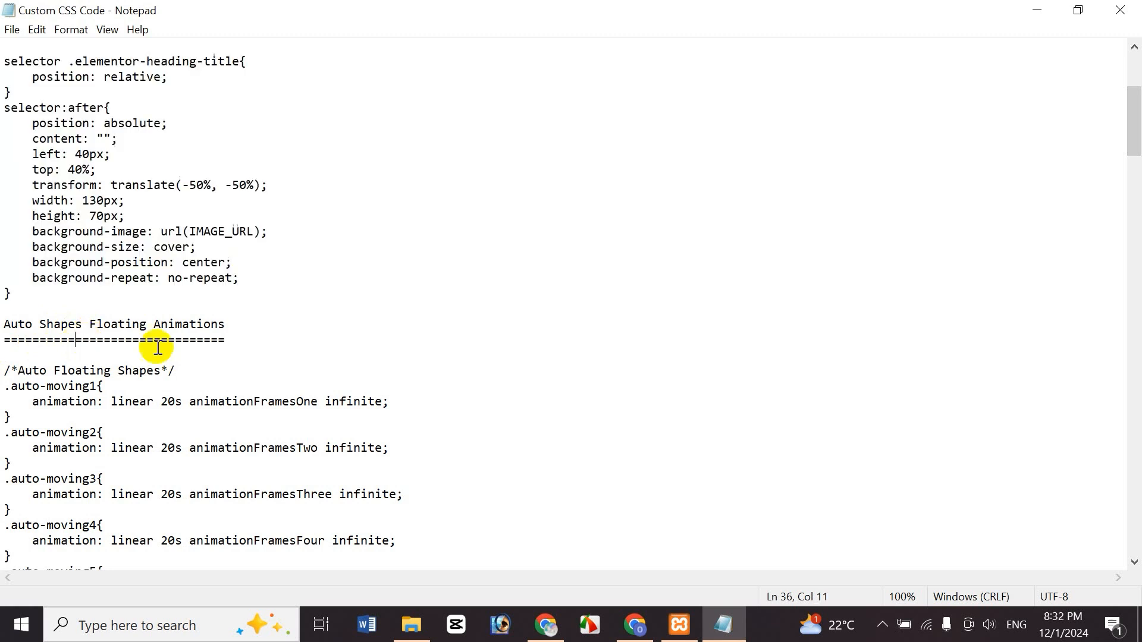
{"action": "left_click", "coordinate": [6, 370]}
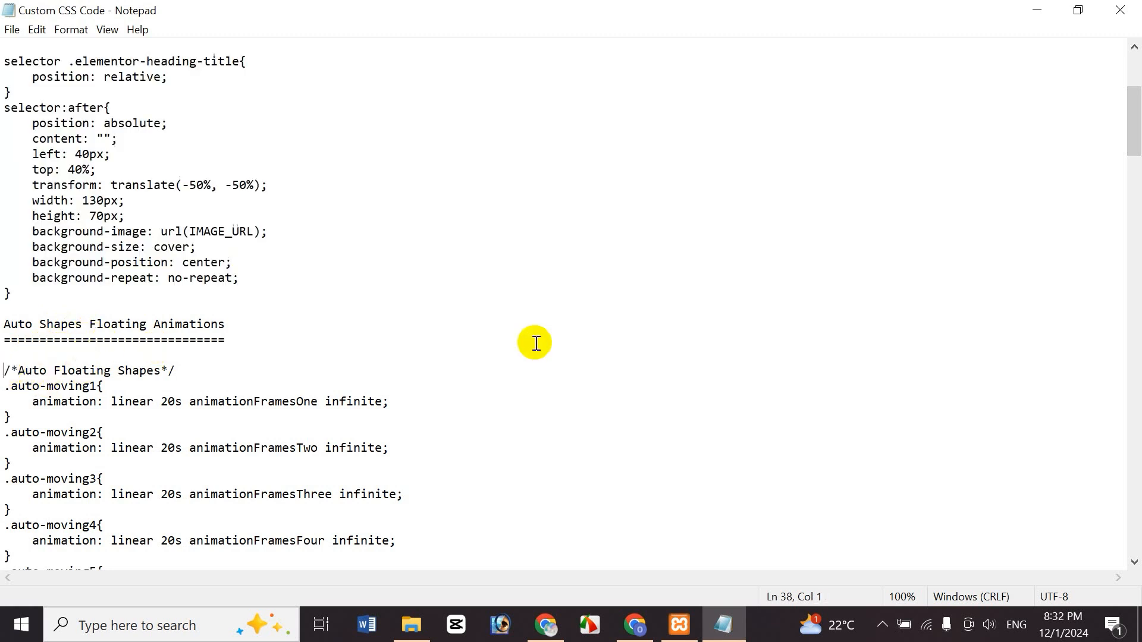
{"action": "left_click_drag", "start_coordinate": [19, 378], "coordinate": [98, 512]}
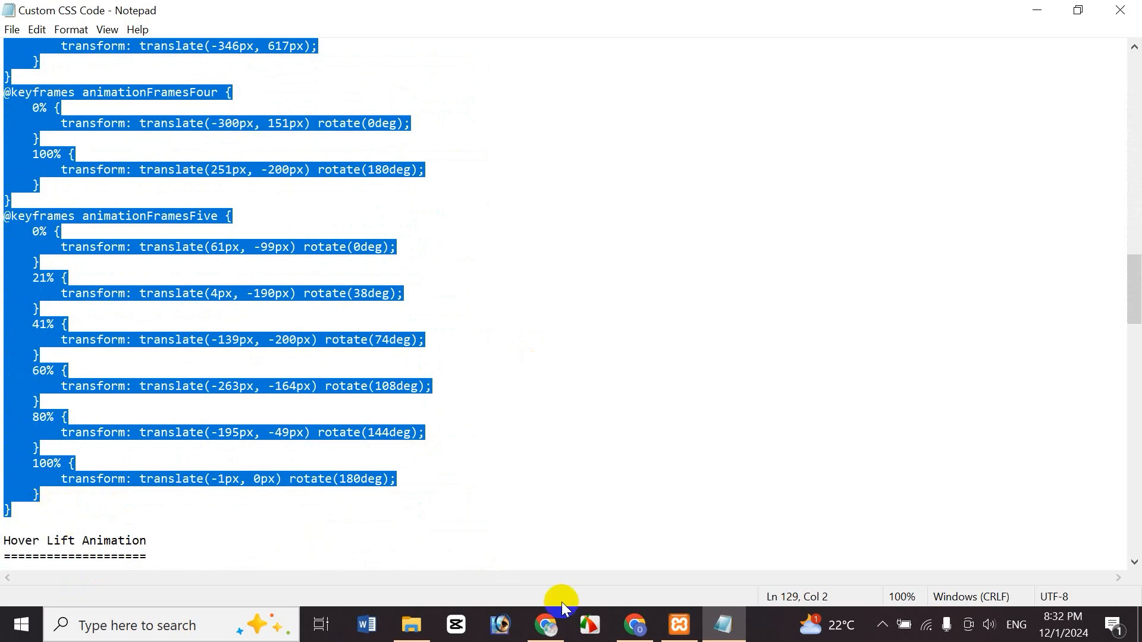
{"action": "left_click", "coordinate": [545, 624]}
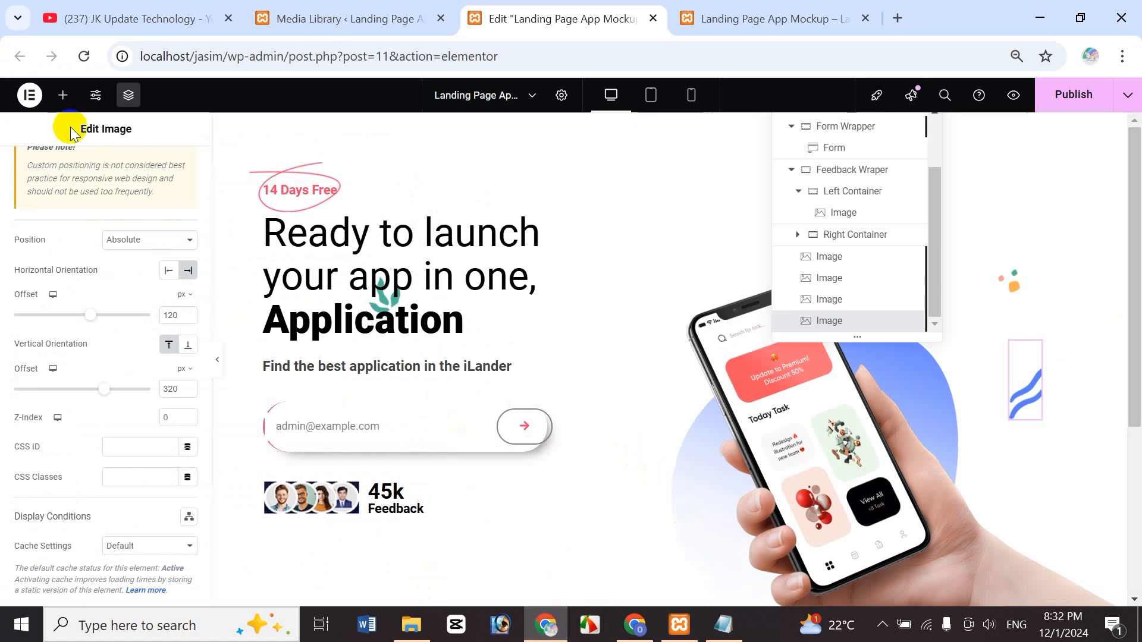
- Paste the floating shapes CSS into Site Settings > Custom CSS and save
{"action": "left_click", "coordinate": [62, 96]}
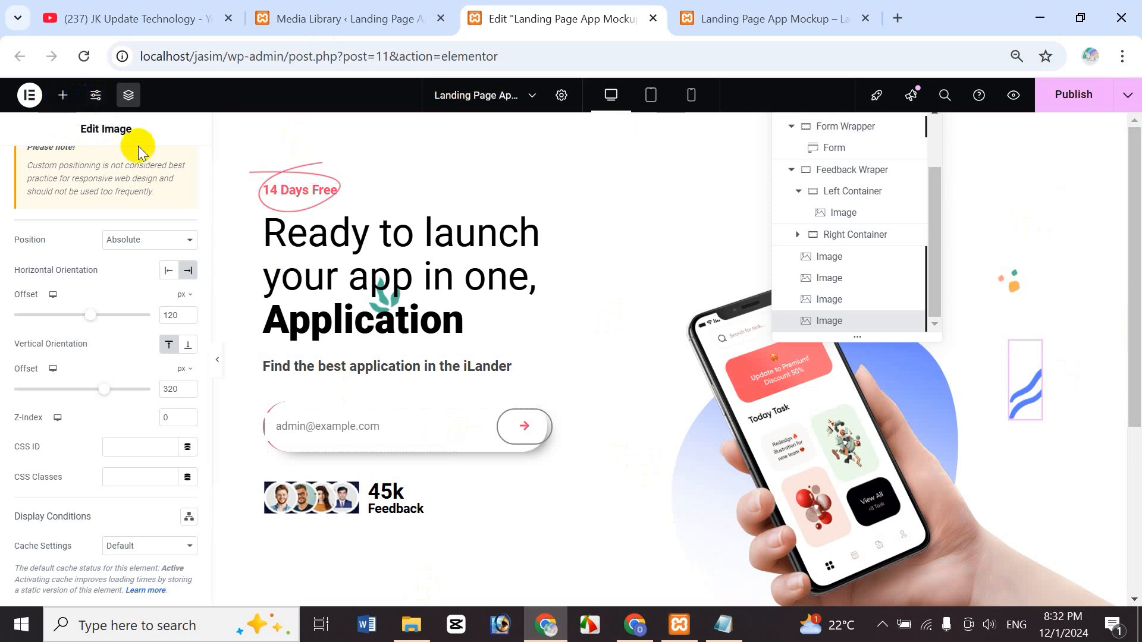
{"action": "left_click", "coordinate": [93, 96]}
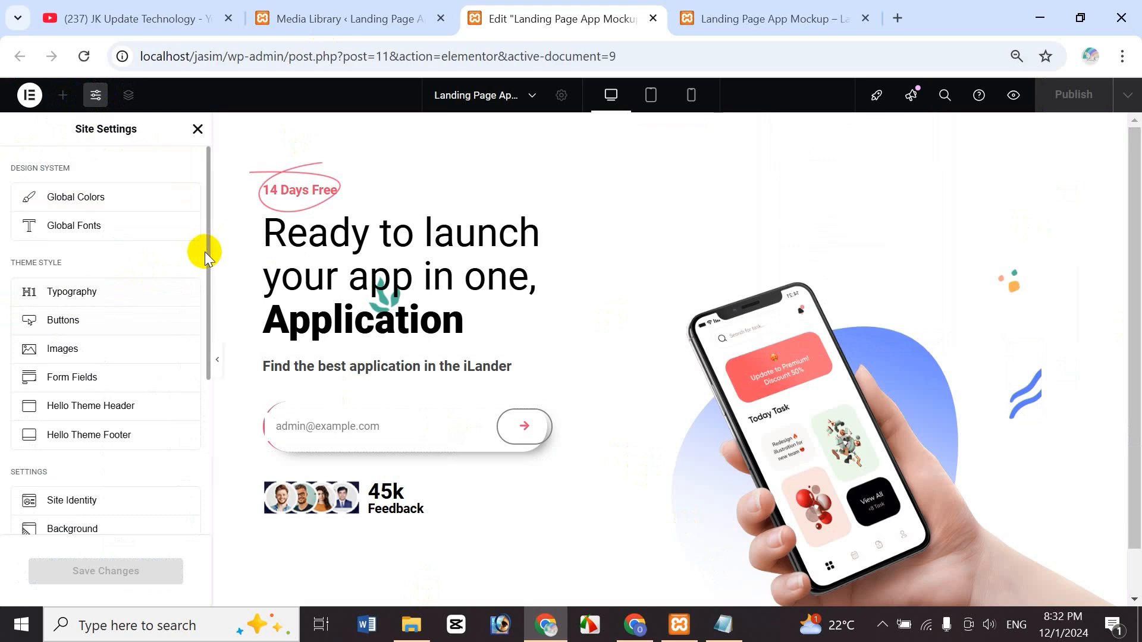
{"action": "scroll", "coordinate": [206, 277], "scroll_direction": "down", "scroll_amount": 5}
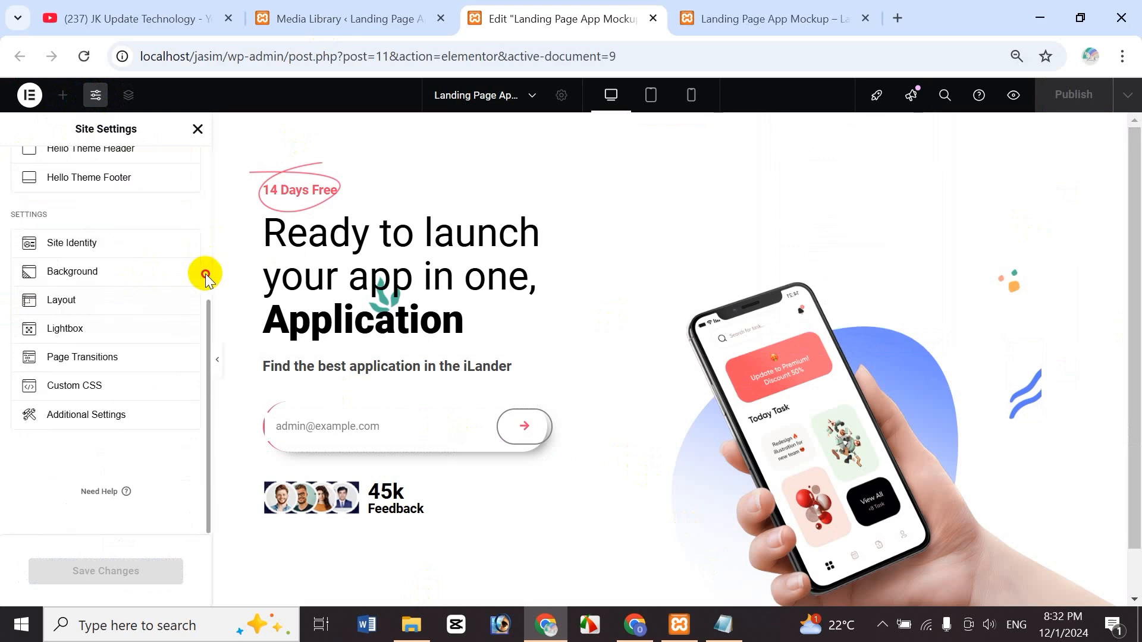
{"action": "left_click", "coordinate": [88, 387]}
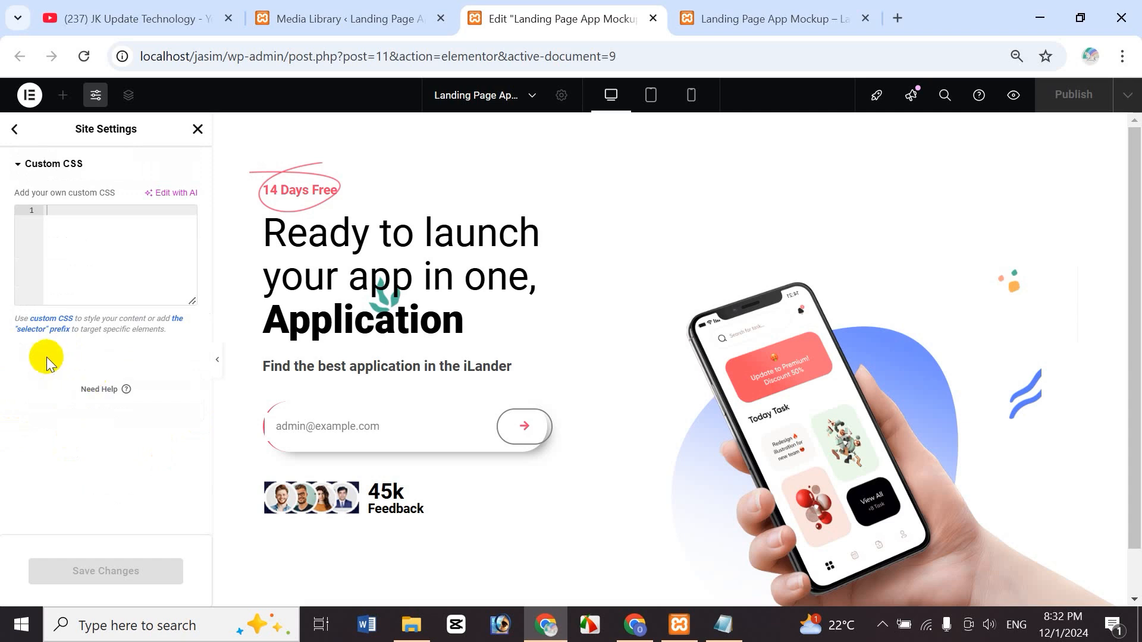
{"action": "left_click", "coordinate": [60, 226]}
{"action": "key", "text": "ctrl+v"}
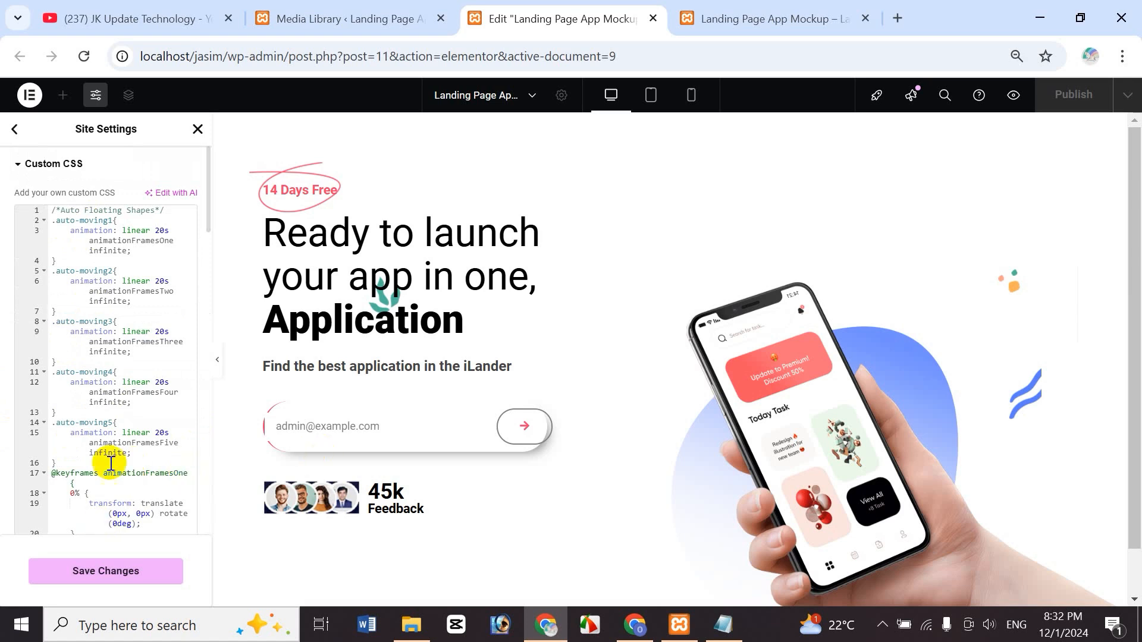
{"action": "left_click", "coordinate": [98, 573]}
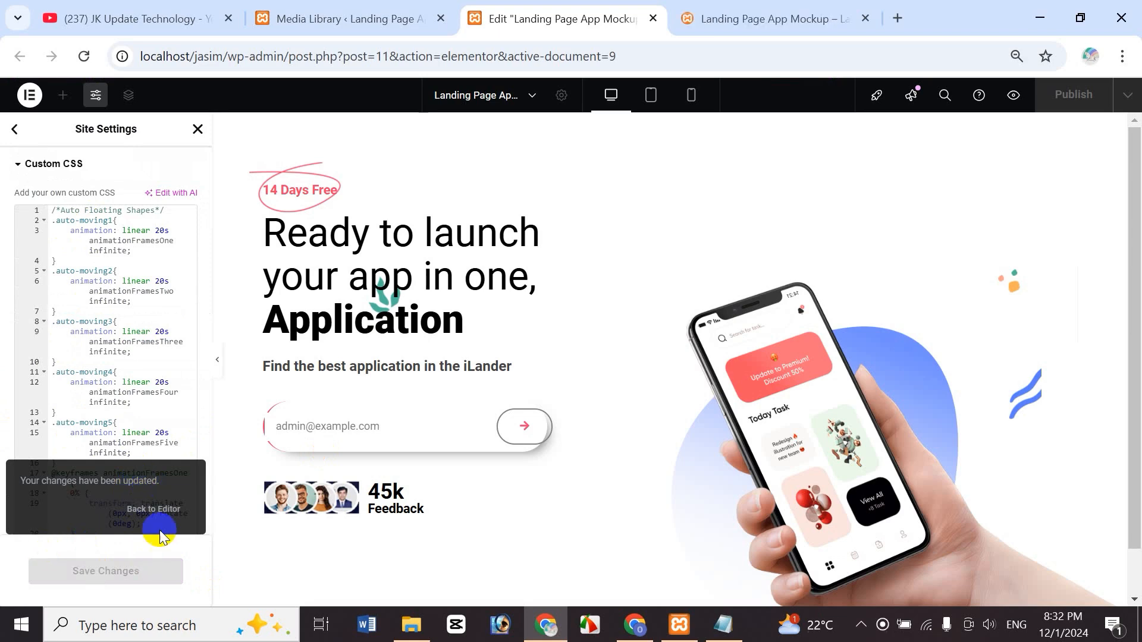
- Copy the auto-moving1 class name from the Notepad CSS notes
{"action": "left_click", "coordinate": [154, 513]}
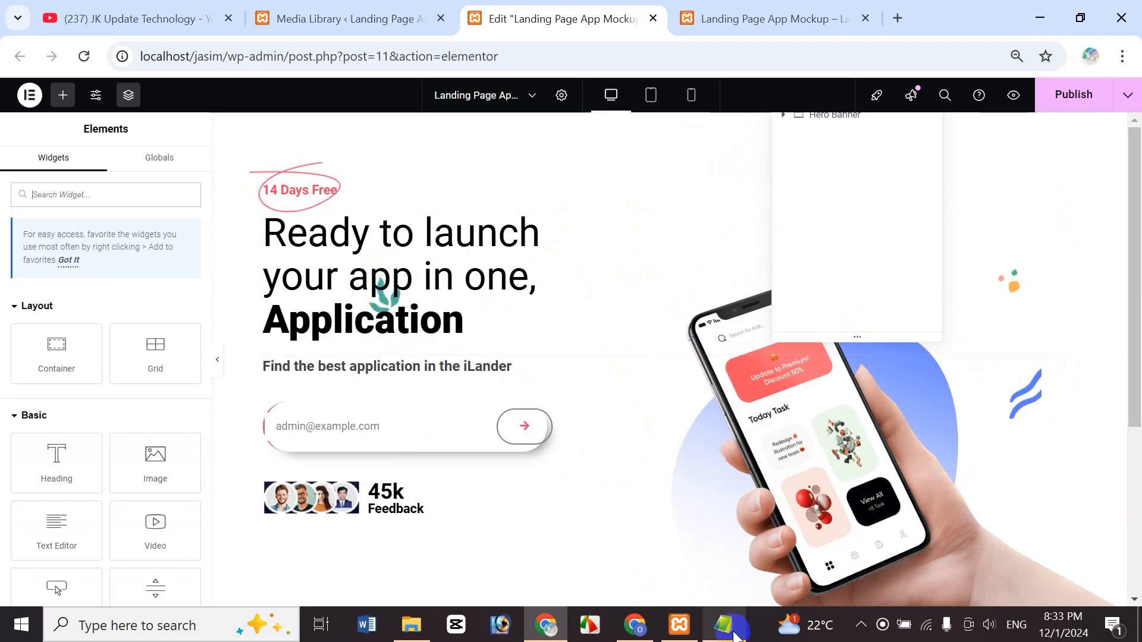
{"action": "left_click", "coordinate": [724, 625]}
{"action": "left_click", "coordinate": [49, 523]}
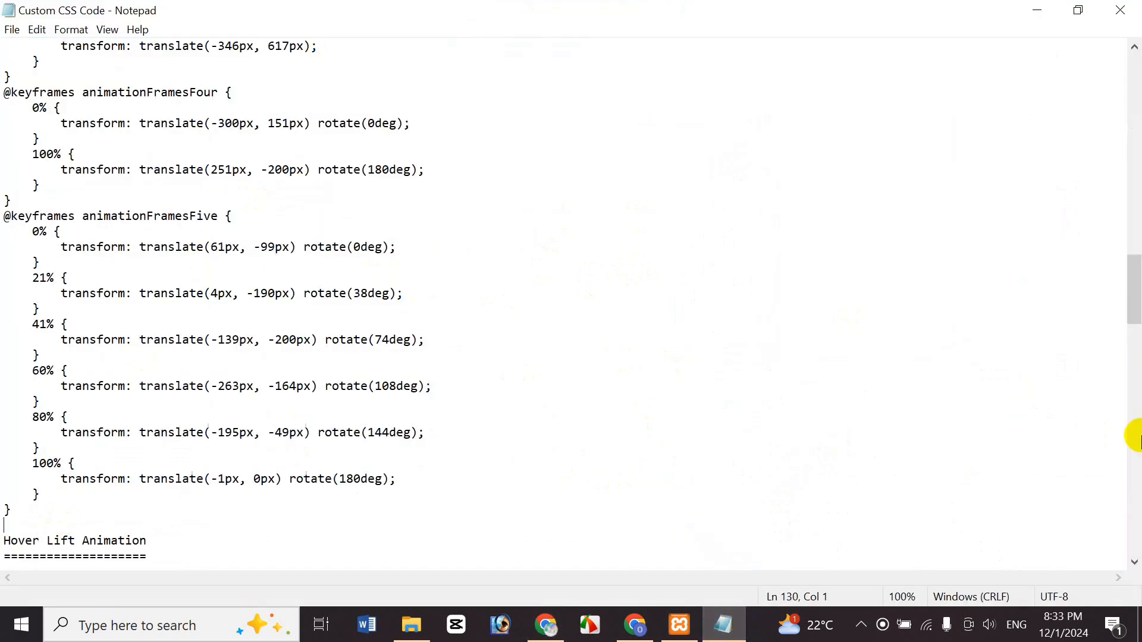
{"action": "left_click_drag", "start_coordinate": [1133, 301], "coordinate": [1137, 292]}
{"action": "left_click_drag", "start_coordinate": [1137, 226], "coordinate": [1138, 144]}
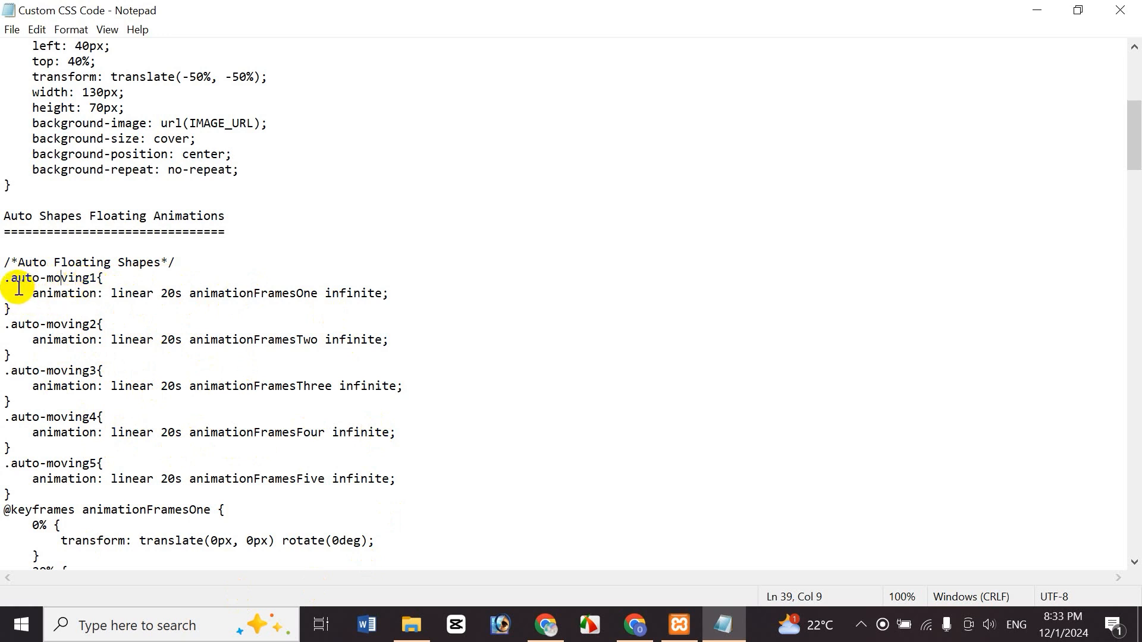
{"action": "left_click_drag", "start_coordinate": [15, 281], "coordinate": [29, 281]}
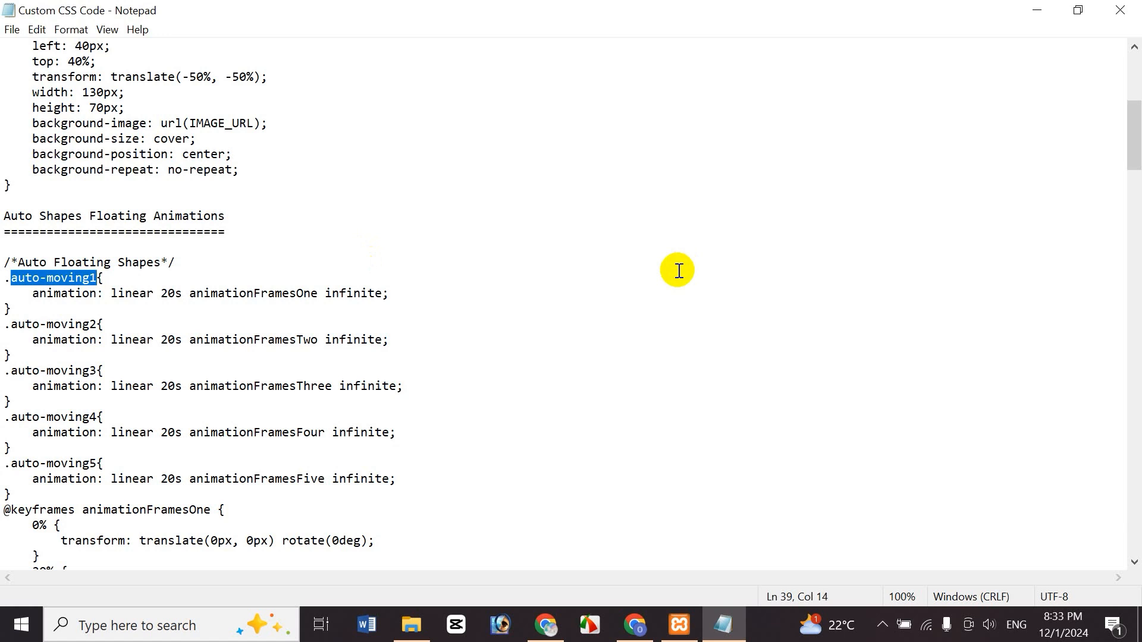
{"action": "left_click", "coordinate": [547, 624]}
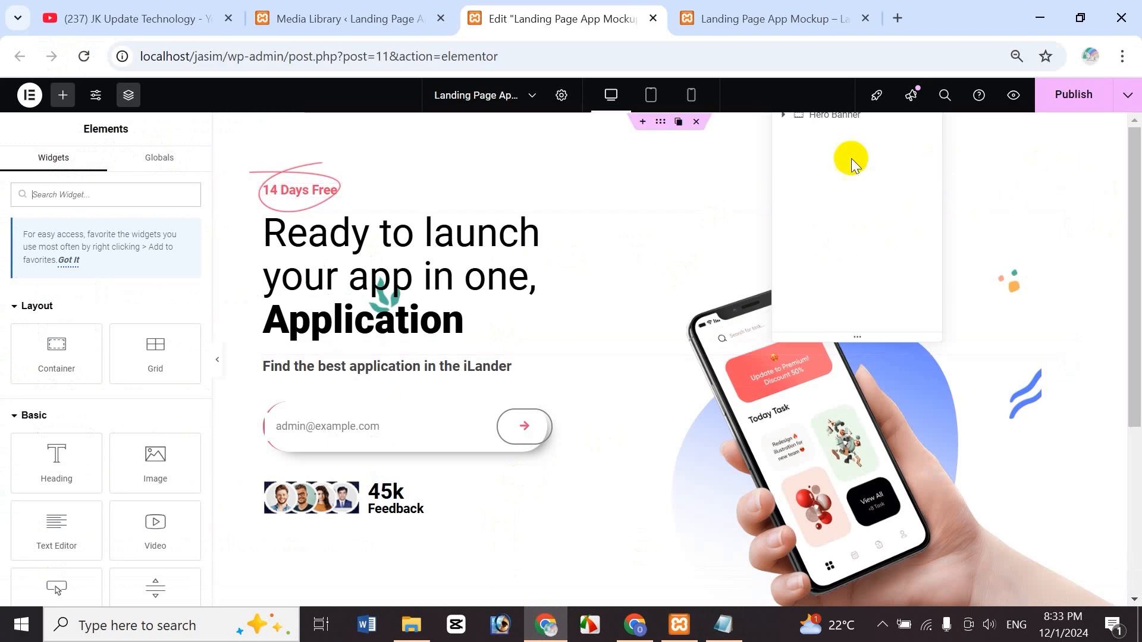
- Give the first decorative image in Hero Banner the auto-moving1 CSS class
{"action": "left_click", "coordinate": [831, 119]}
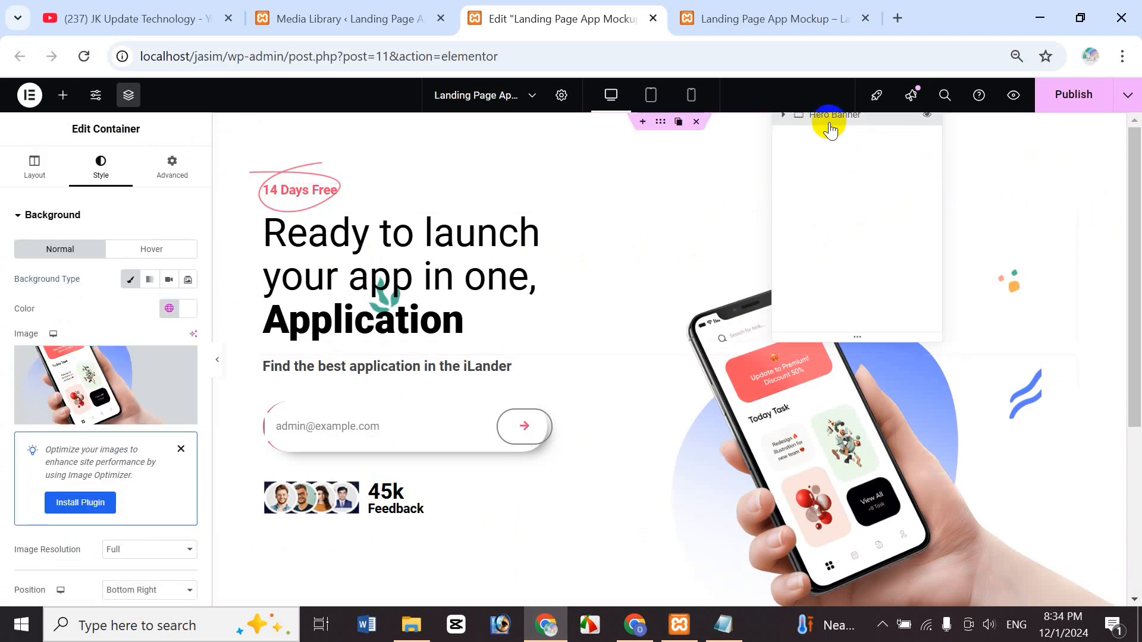
{"action": "left_click", "coordinate": [784, 115]}
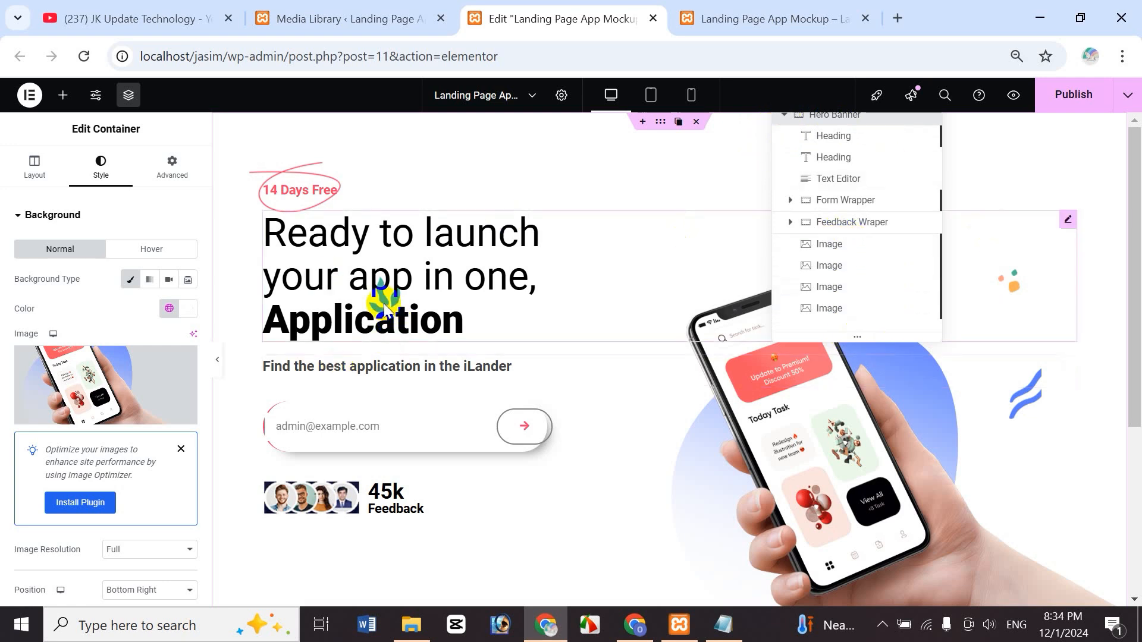
{"action": "left_click", "coordinate": [844, 248]}
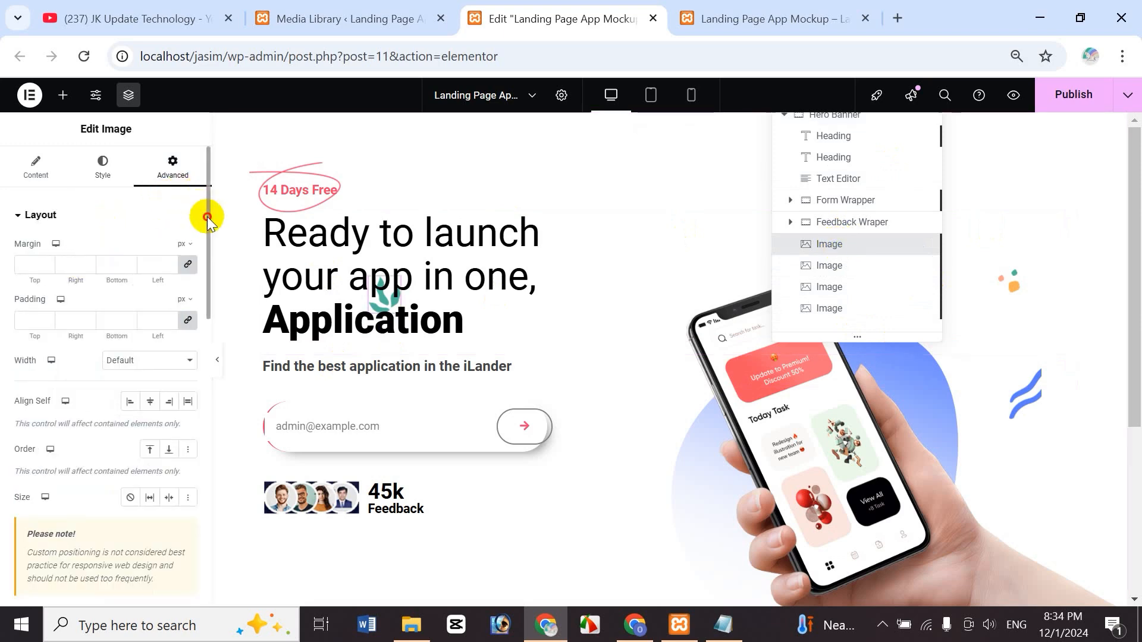
{"action": "scroll", "coordinate": [204, 203], "scroll_direction": "down", "scroll_amount": 4}
{"action": "left_click_drag", "start_coordinate": [208, 269], "coordinate": [188, 382]}
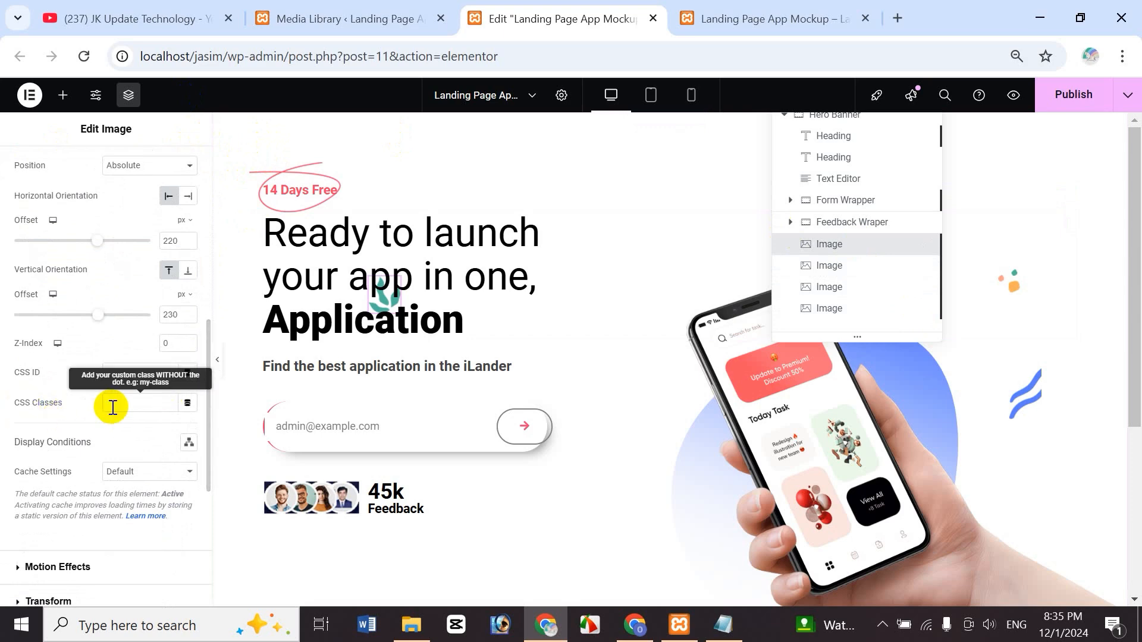
{"action": "key", "text": "alt+Tab"}
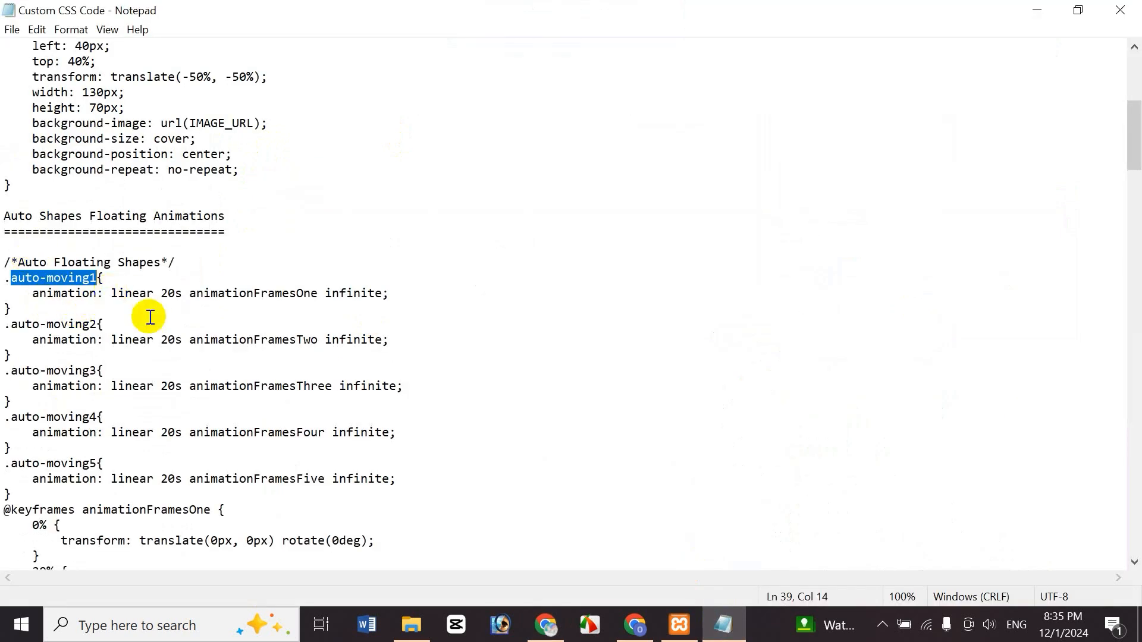
{"action": "left_click", "coordinate": [548, 626]}
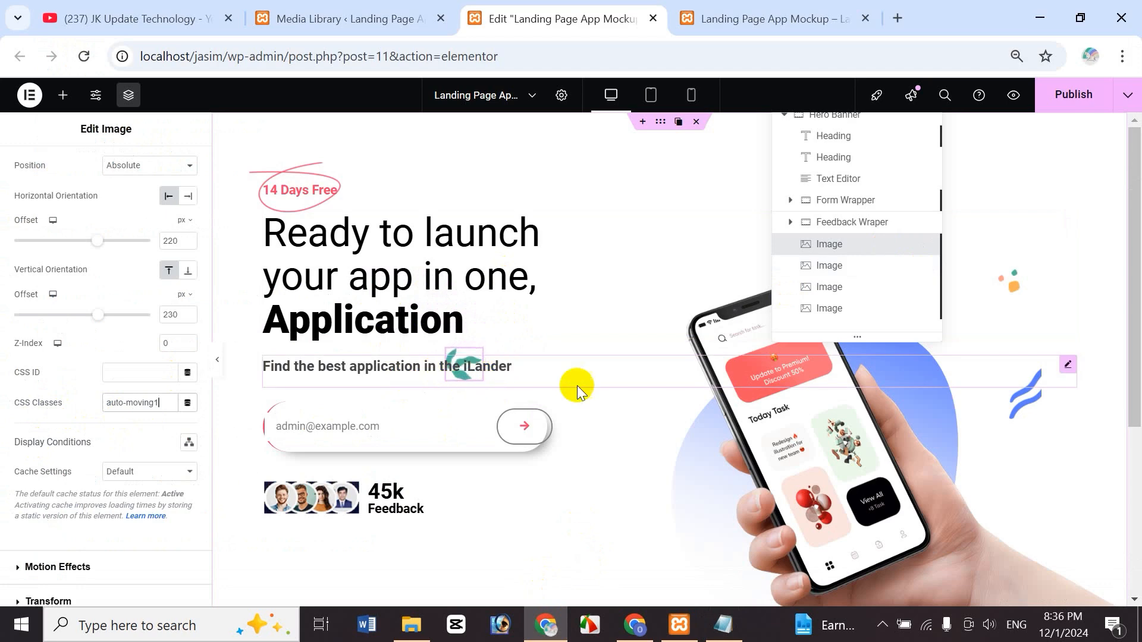
- Give the paper-plane image the auto-moving2 CSS class
{"action": "left_click", "coordinate": [841, 272]}
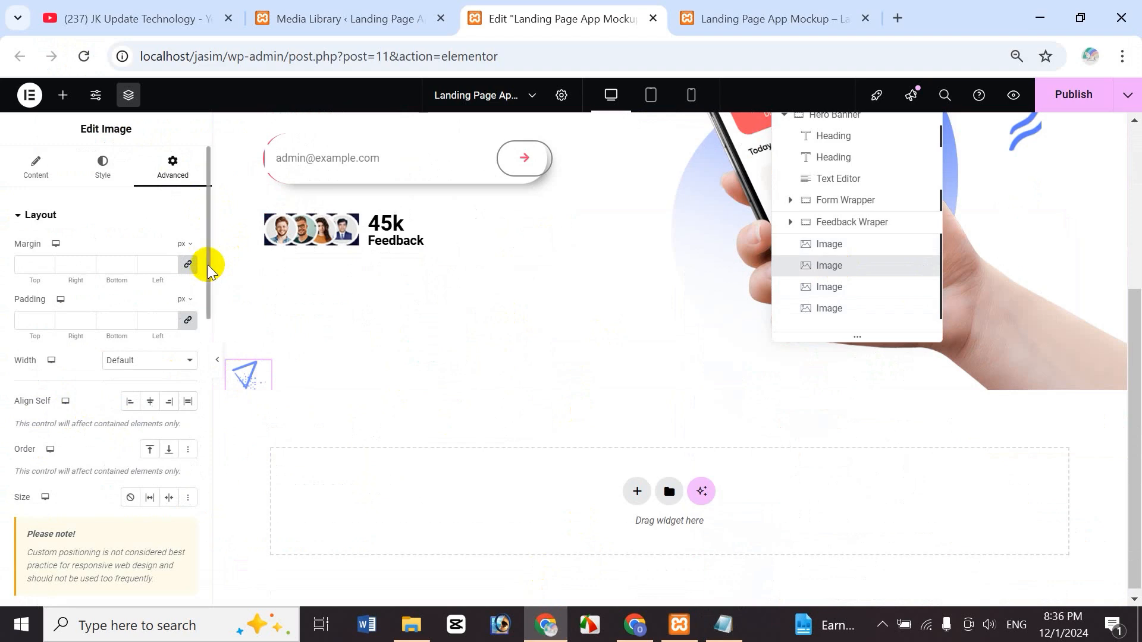
{"action": "left_click_drag", "start_coordinate": [208, 268], "coordinate": [206, 420]}
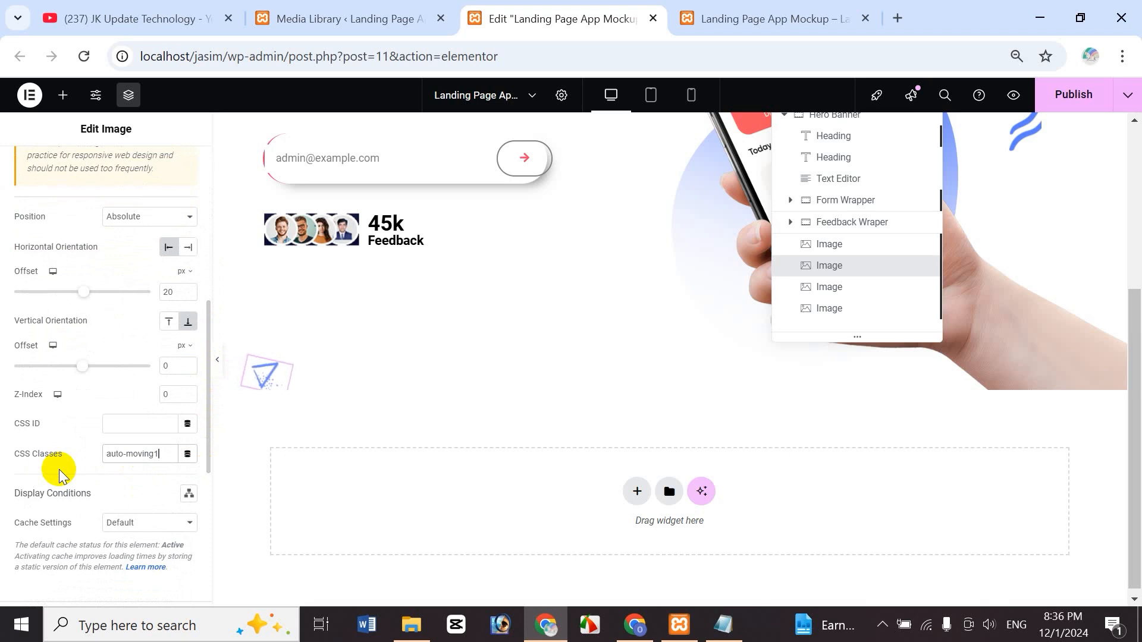
{"action": "key", "text": "BackSpace"}
{"action": "type", "text": "2"}
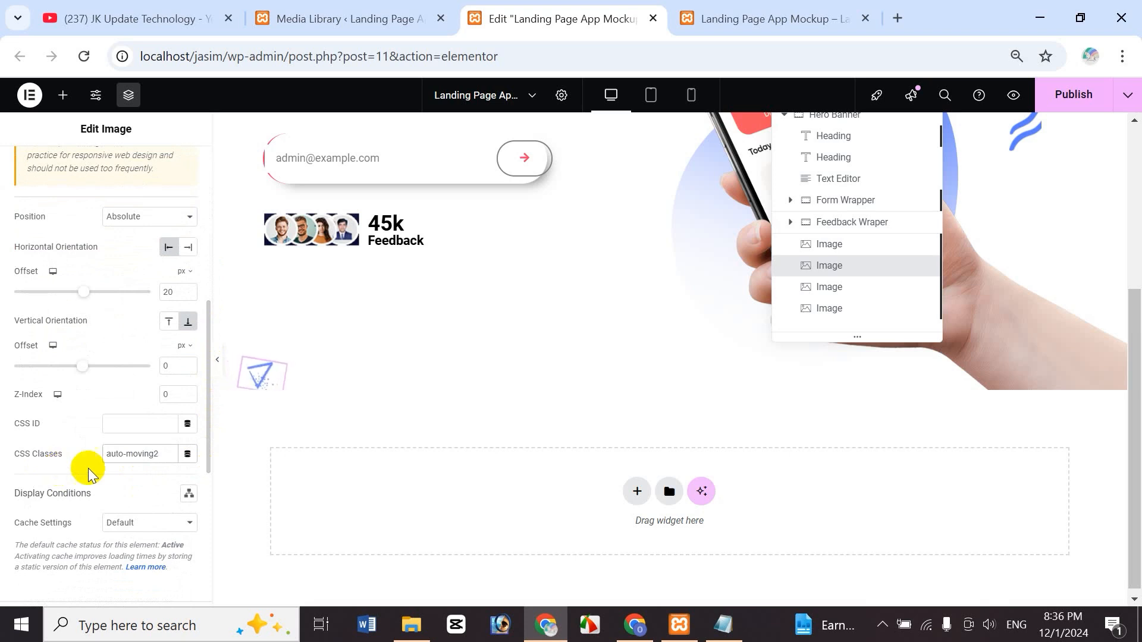
{"action": "left_click", "coordinate": [731, 627]}
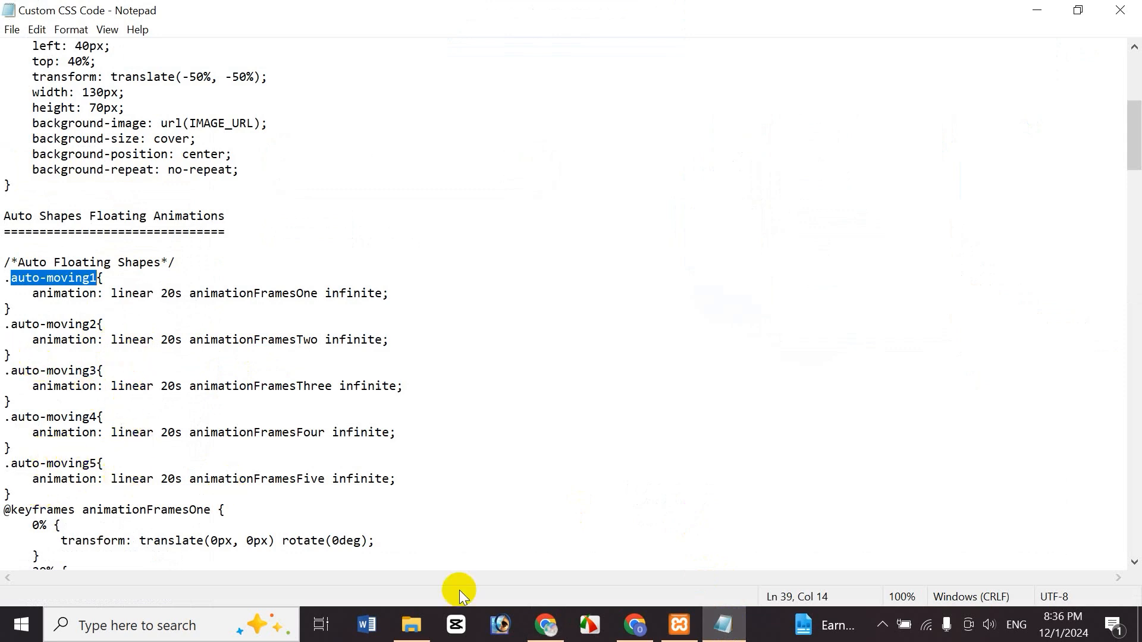
- Back in the Elementor editor, select the third decorative image and edit its CSS Classes field
{"action": "left_click", "coordinate": [546, 625]}
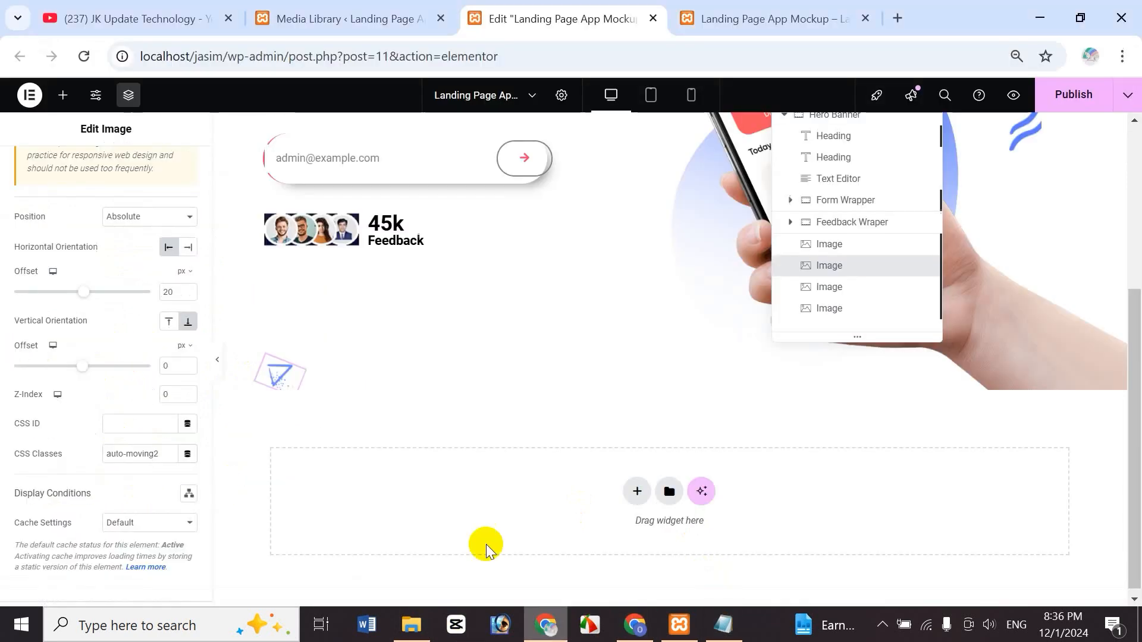
{"action": "left_click", "coordinate": [846, 296]}
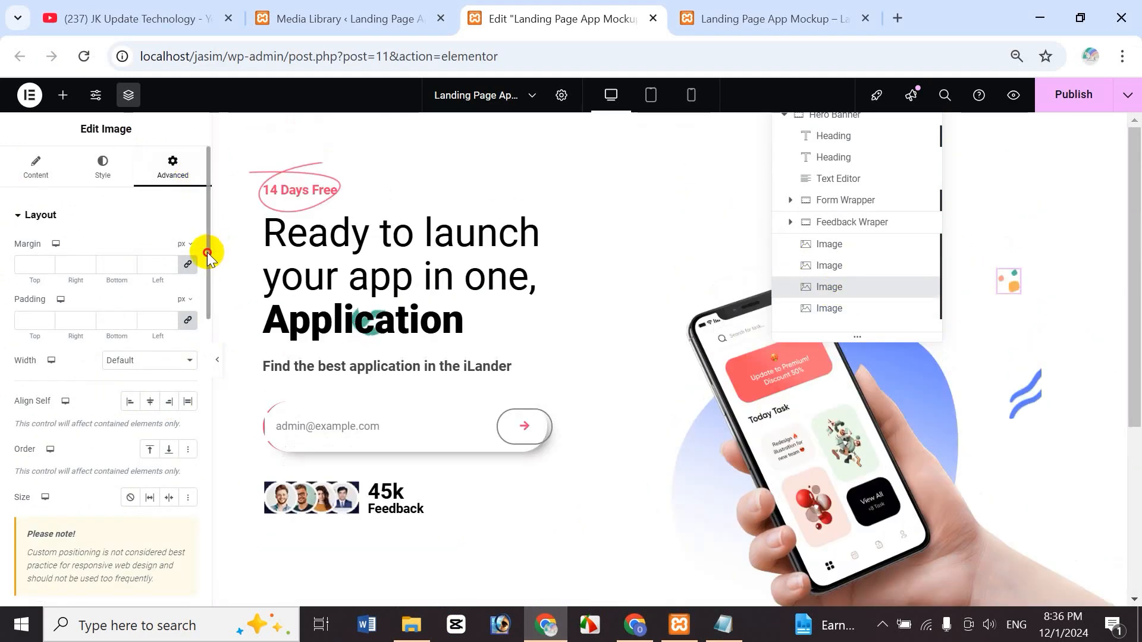
{"action": "left_click_drag", "start_coordinate": [208, 255], "coordinate": [217, 391]}
{"action": "scroll", "coordinate": [120, 503], "scroll_direction": "down", "scroll_amount": 6}
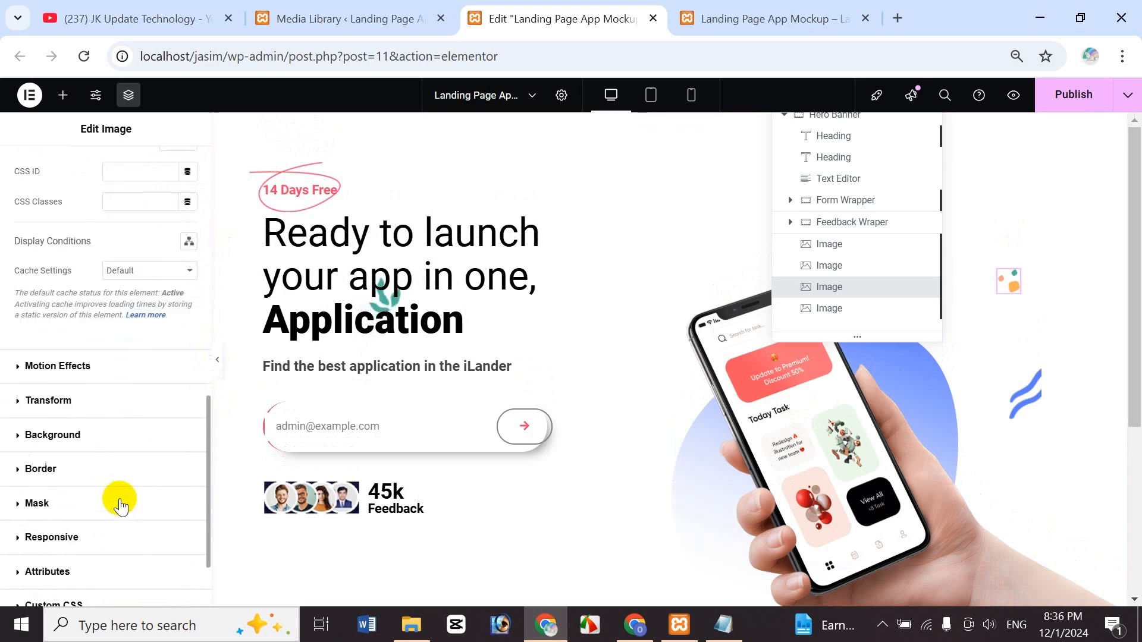
{"action": "scroll", "coordinate": [123, 421], "scroll_direction": "up", "scroll_amount": 5}
{"action": "left_click", "coordinate": [130, 422]}
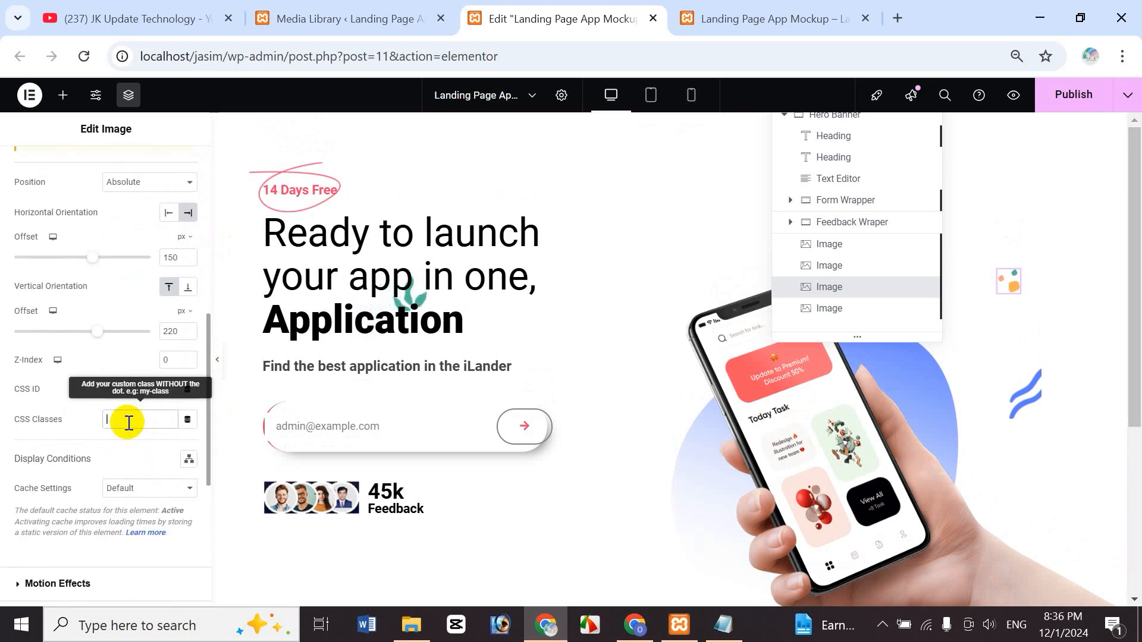
- Give the fourth decorative image, the blue waves, the CSS class auto-moving4
{"action": "left_click", "coordinate": [832, 310]}
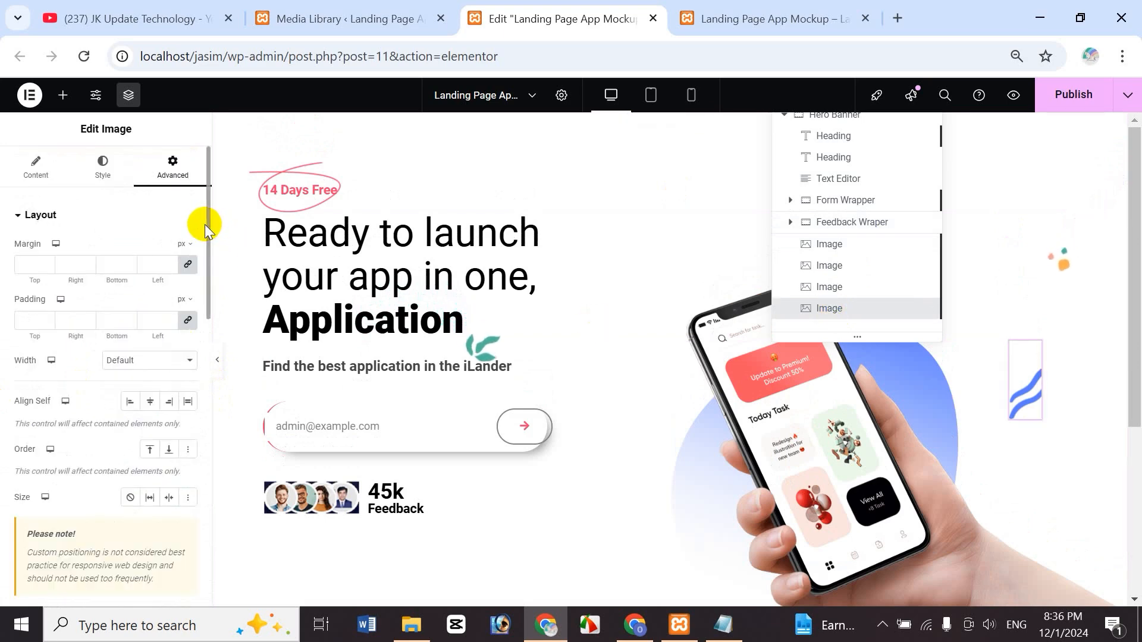
{"action": "left_click_drag", "start_coordinate": [206, 226], "coordinate": [217, 369]}
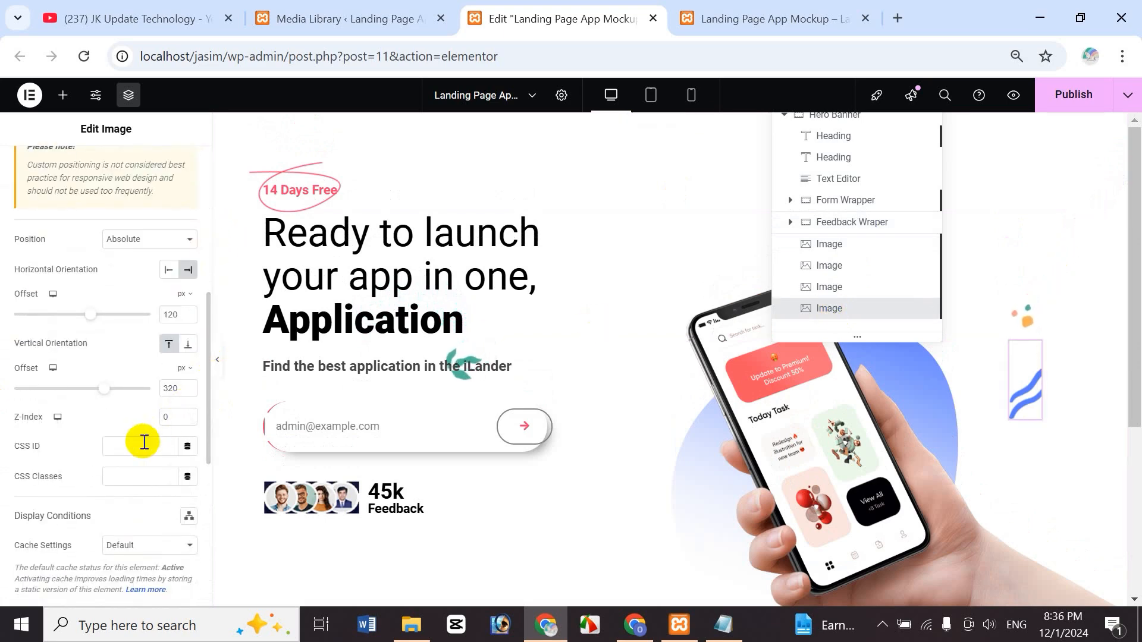
{"action": "left_click", "coordinate": [138, 477]}
{"action": "type", "text": "auto-moving"}
{"action": "type", "text": "4"}
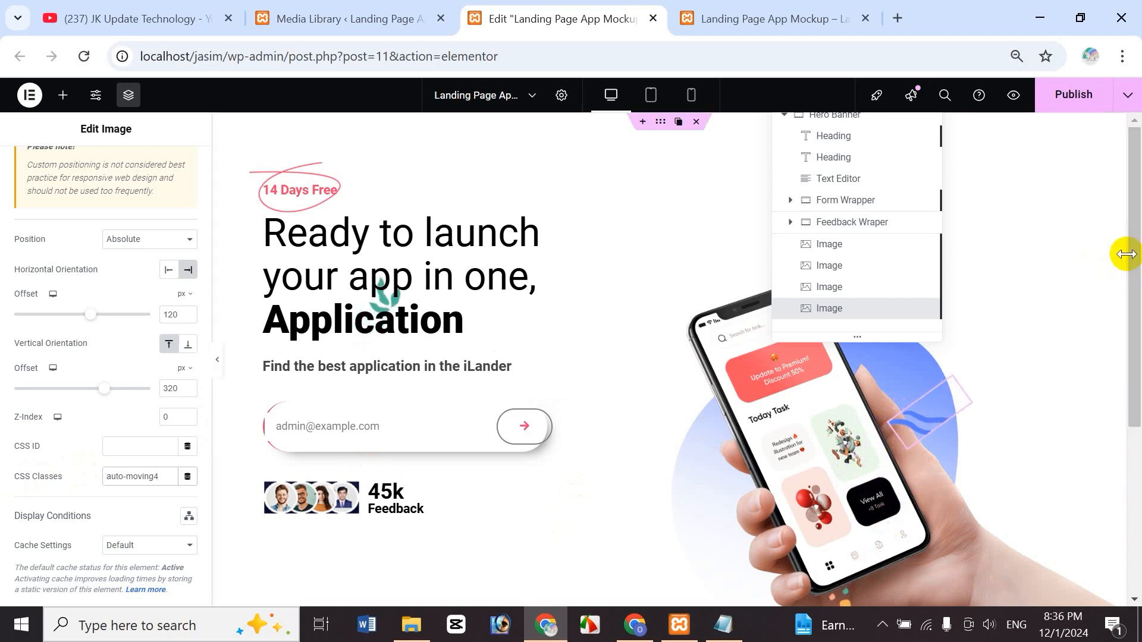
{"action": "left_click_drag", "start_coordinate": [1126, 254], "coordinate": [1137, 359]}
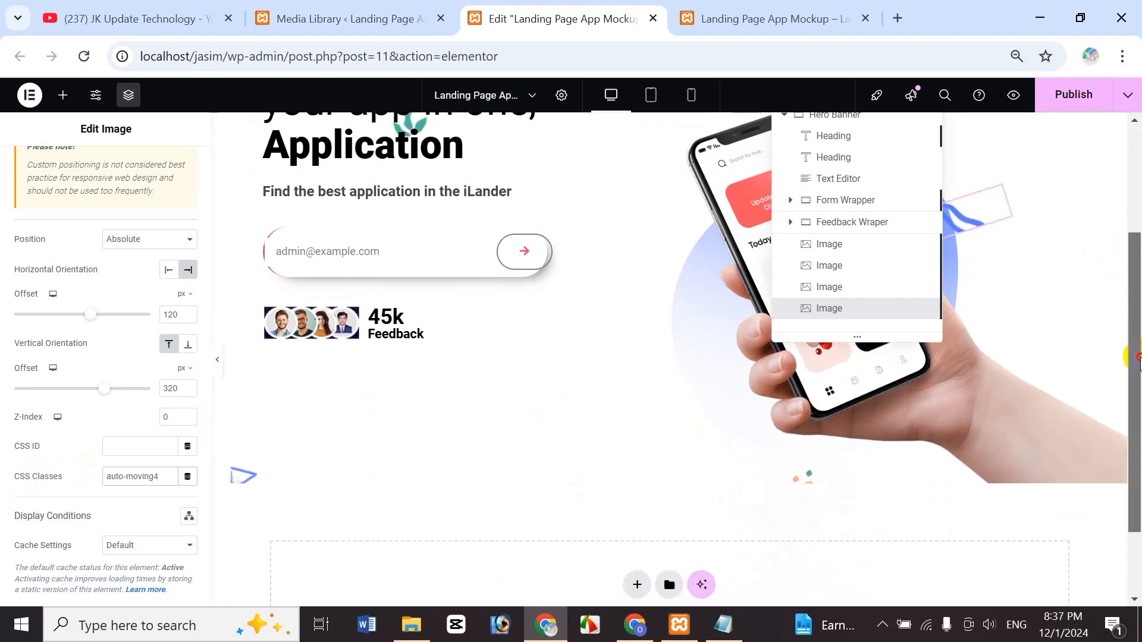
{"action": "scroll", "coordinate": [700, 256], "scroll_direction": "up", "scroll_amount": 3}
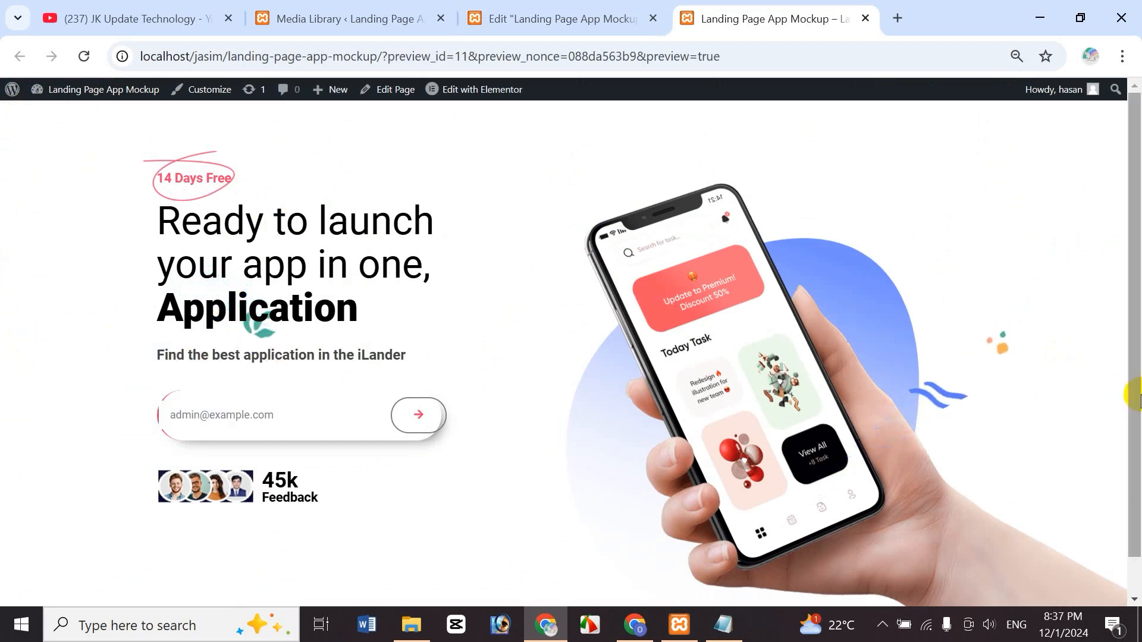
- Scroll the preview to confirm the shapes float, then bring up the YouTube channel's Videos page
{"action": "left_click_drag", "start_coordinate": [1137, 442], "coordinate": [1138, 488]}
{"action": "scroll", "coordinate": [1138, 385], "scroll_direction": "up", "scroll_amount": 1}
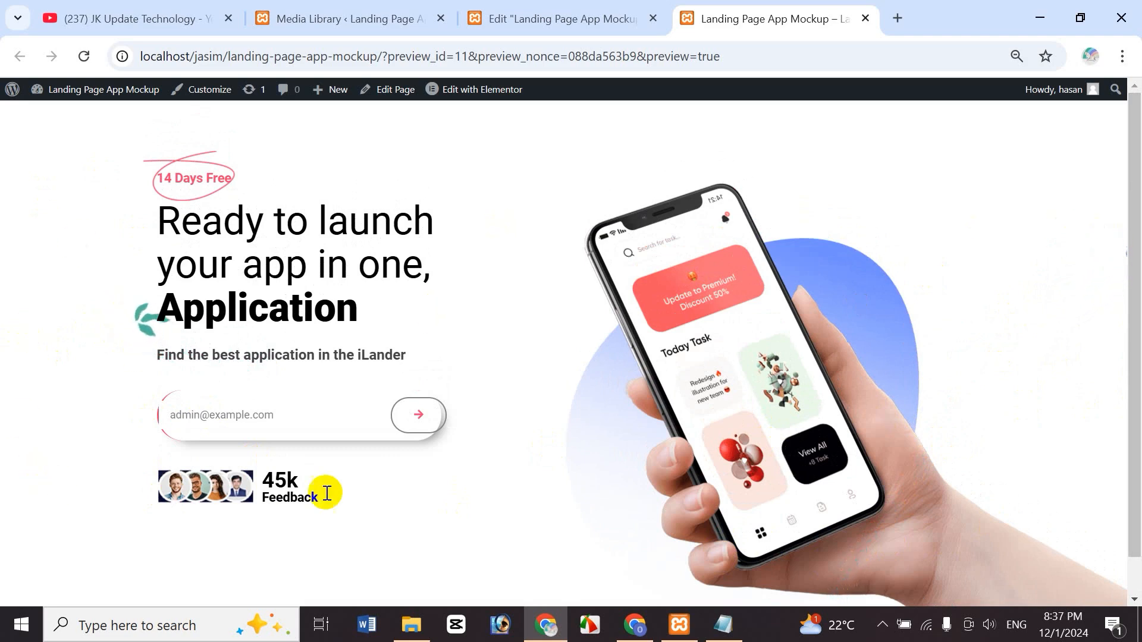
{"action": "scroll", "coordinate": [1137, 357], "scroll_direction": "down", "scroll_amount": 1}
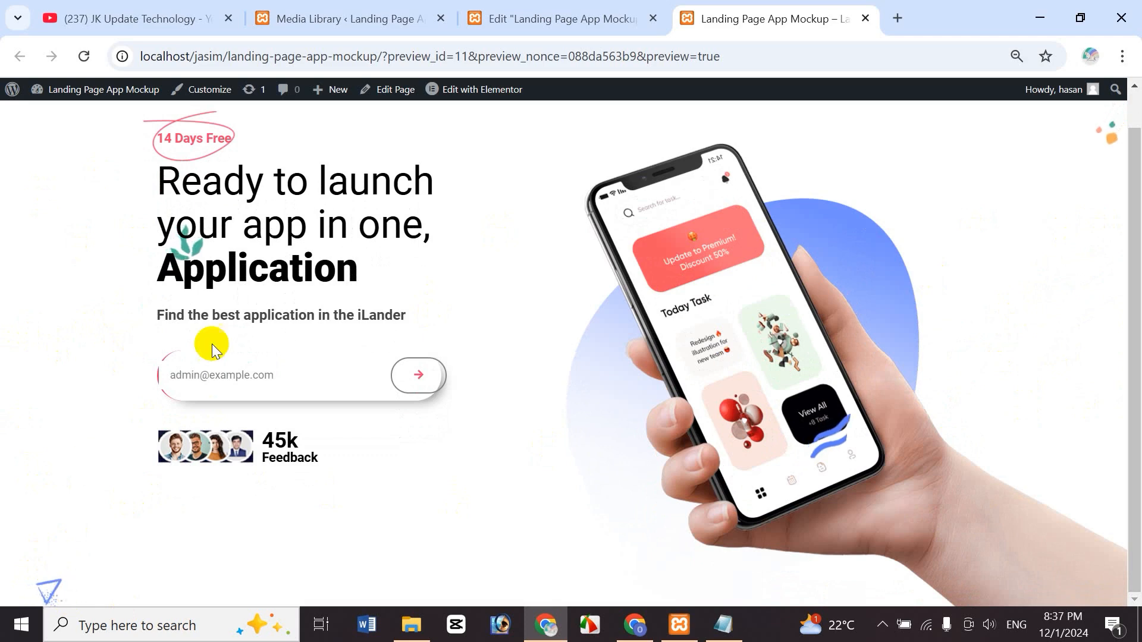
{"action": "scroll", "coordinate": [1136, 375], "scroll_direction": "up", "scroll_amount": 1}
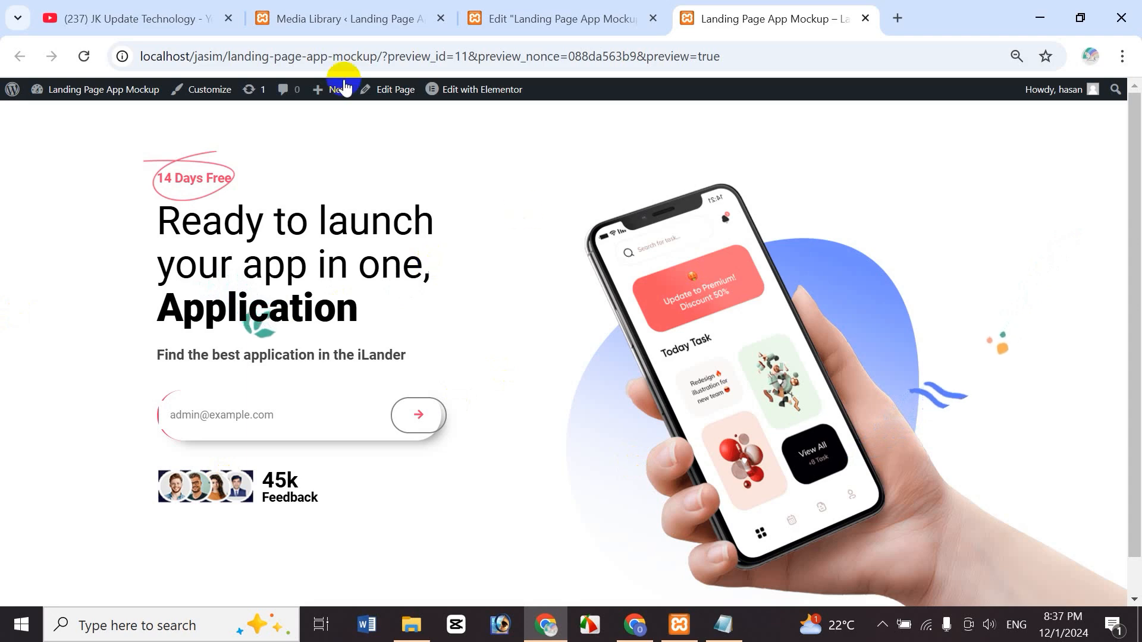
{"action": "left_click", "coordinate": [523, 20]}
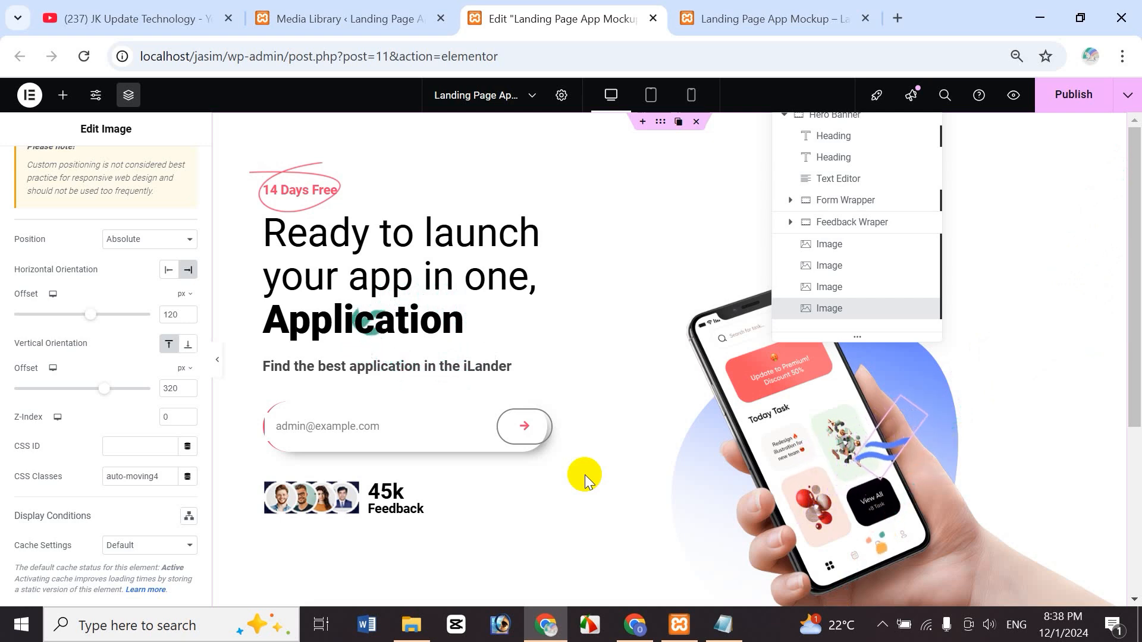
{"action": "left_click", "coordinate": [119, 18]}
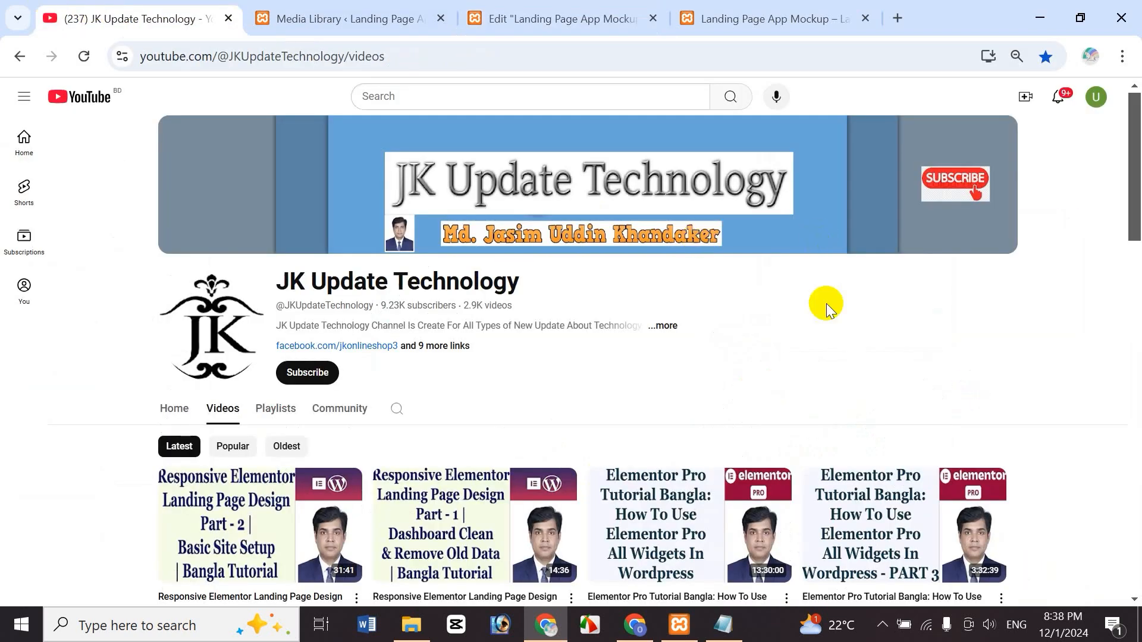